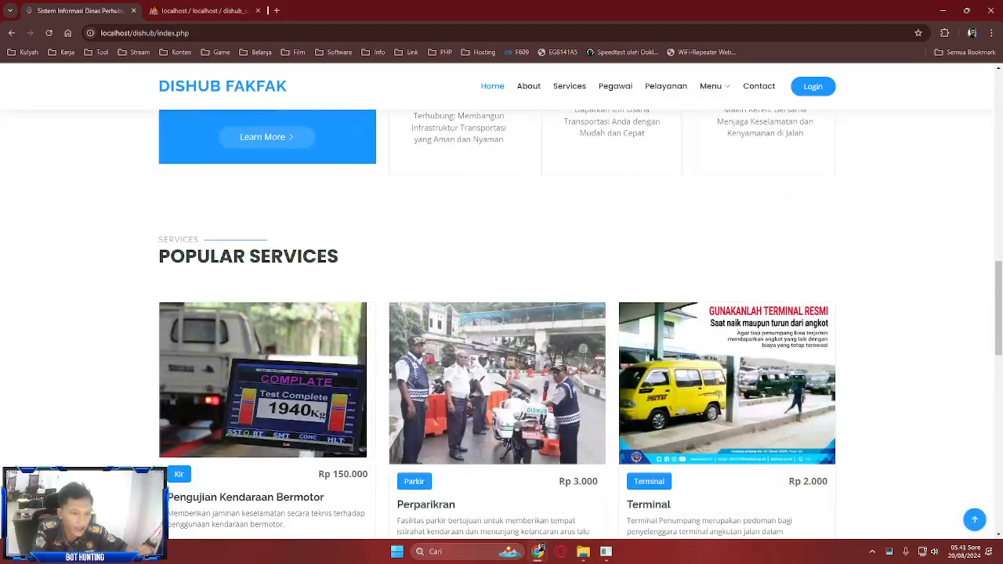
- Scroll the home page, then view the About page from its top down to the footer
scroll(502, 314, "up", 12)
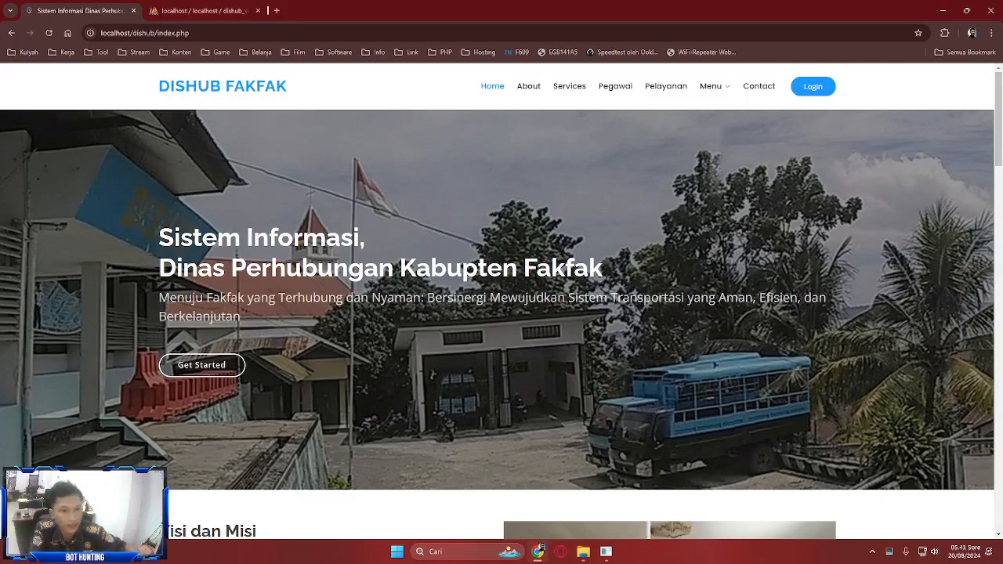
scroll(501, 313, "down", 15)
scroll(501, 313, "up", 15)
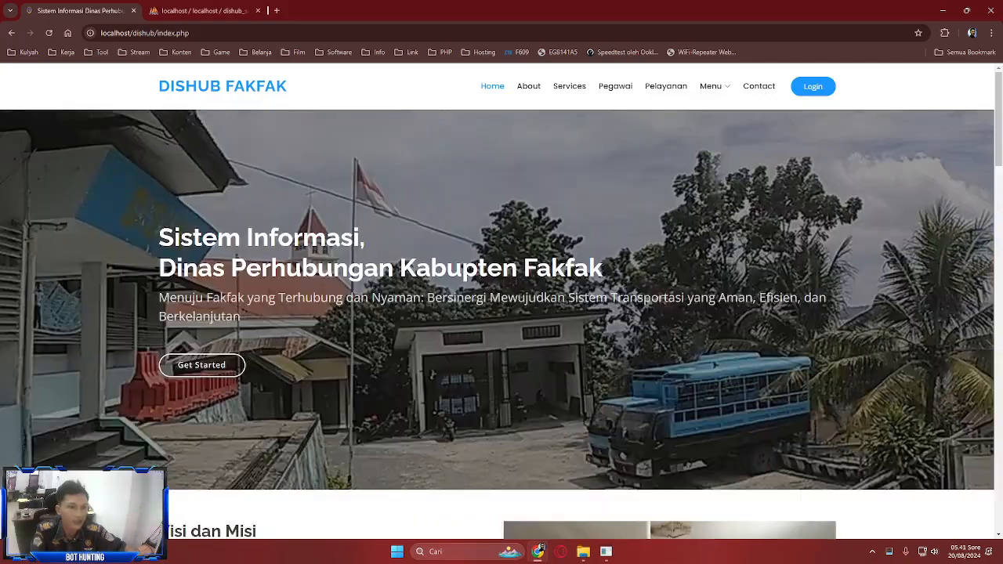
scroll(502, 314, "down", 5)
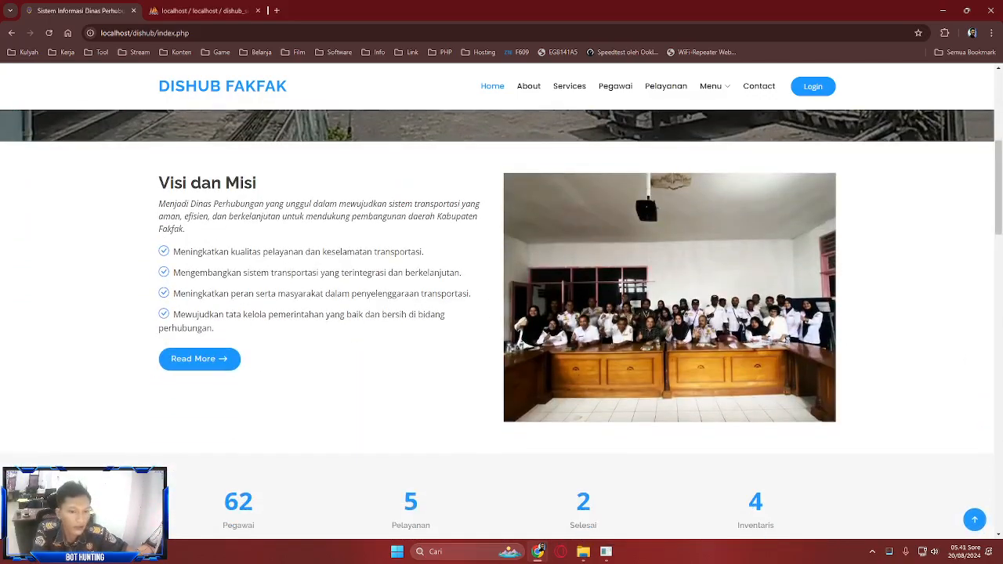
scroll(502, 325, "down", 20)
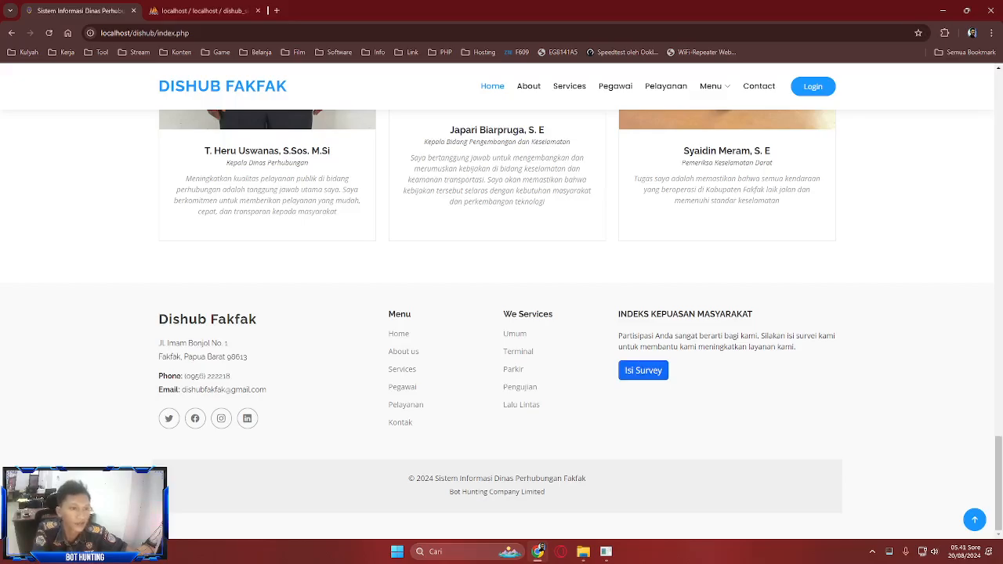
key("Home")
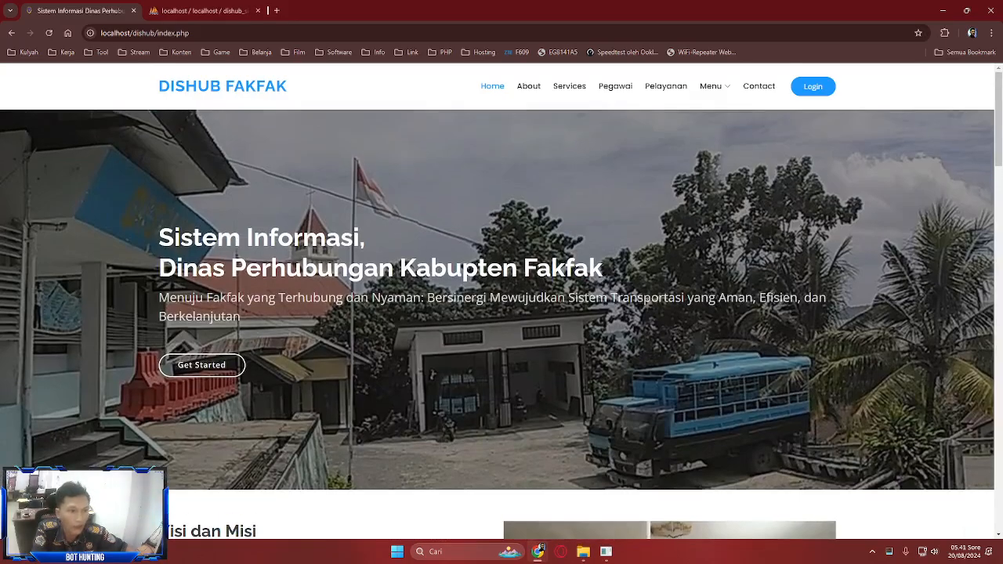
left_click(528, 86)
scroll(501, 314, "down", 3)
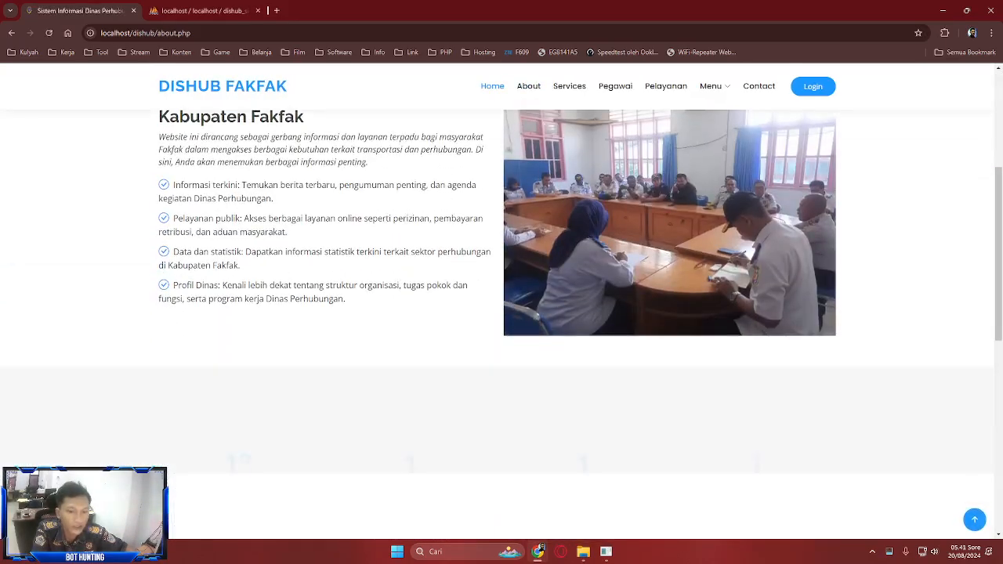
key("Home")
key("Page_Down")
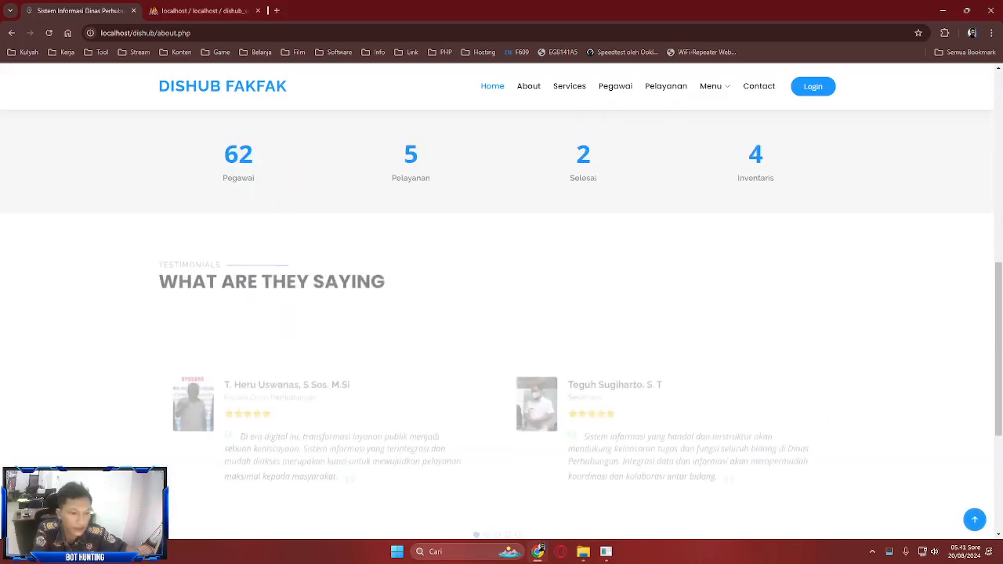
key("End")
key("Home")
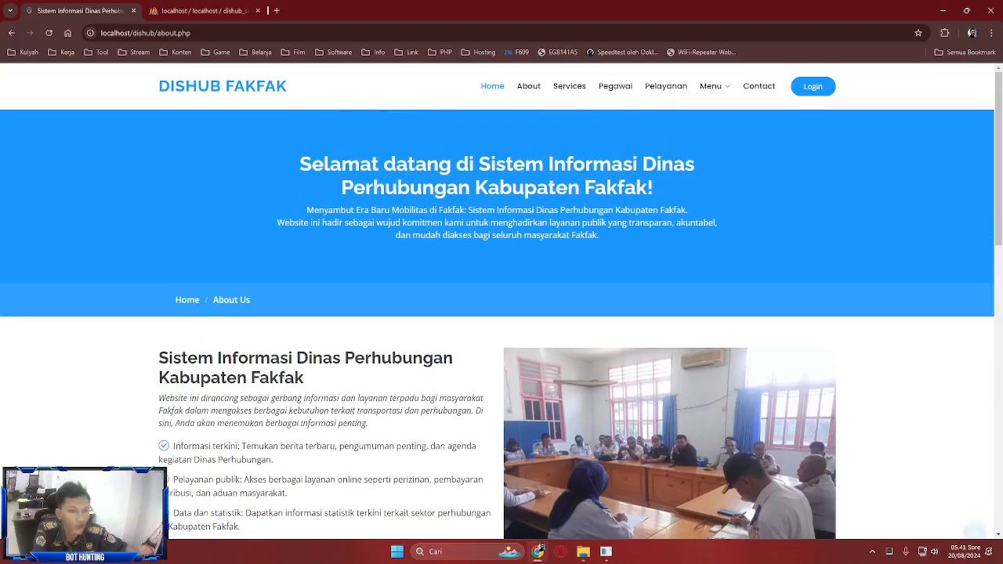
- View the Services page, scrolling through its content
left_click(569, 86)
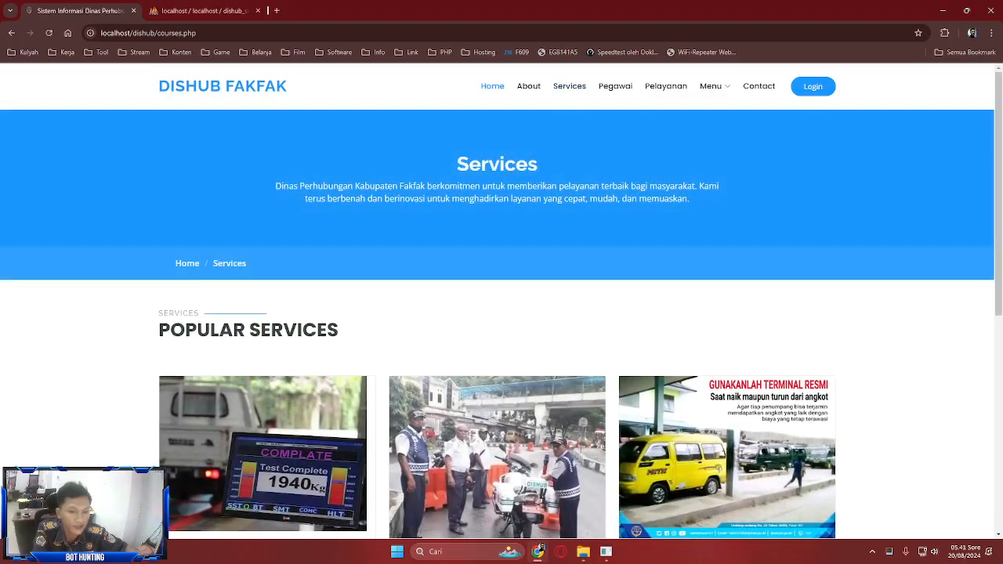
scroll(497, 314, "down", 3)
scroll(497, 313, "up", 2)
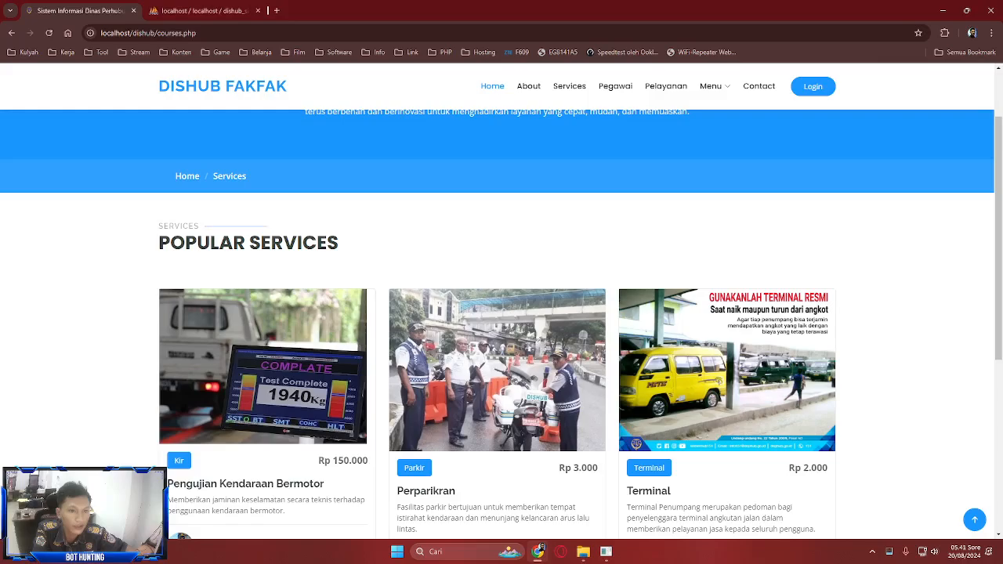
scroll(502, 319, "down", 1)
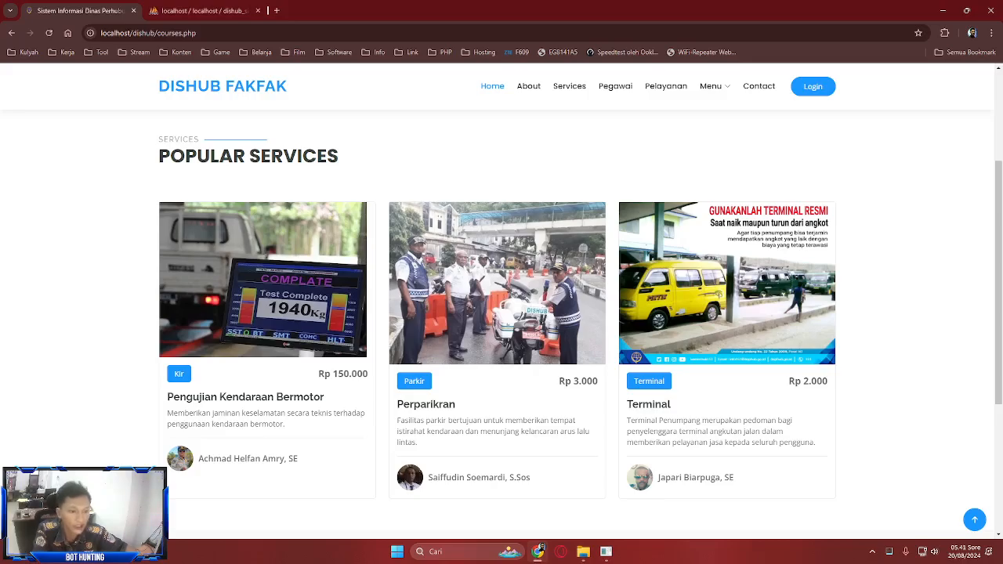
scroll(502, 313, "down", 1)
scroll(501, 313, "up", 5)
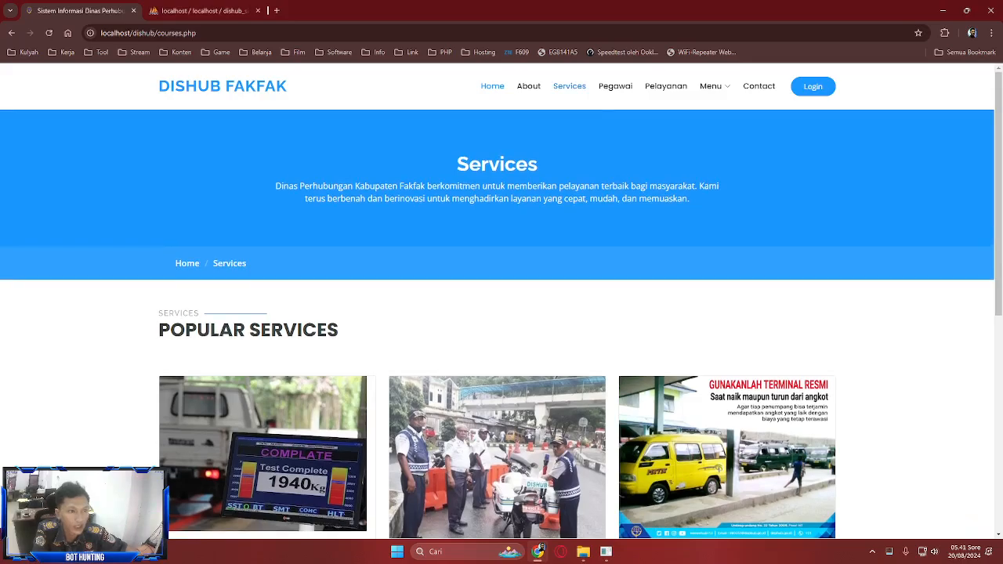
- Open the Pegawai page and scroll through the staff profile cards and back up
left_click(615, 86)
scroll(502, 313, "down", 1)
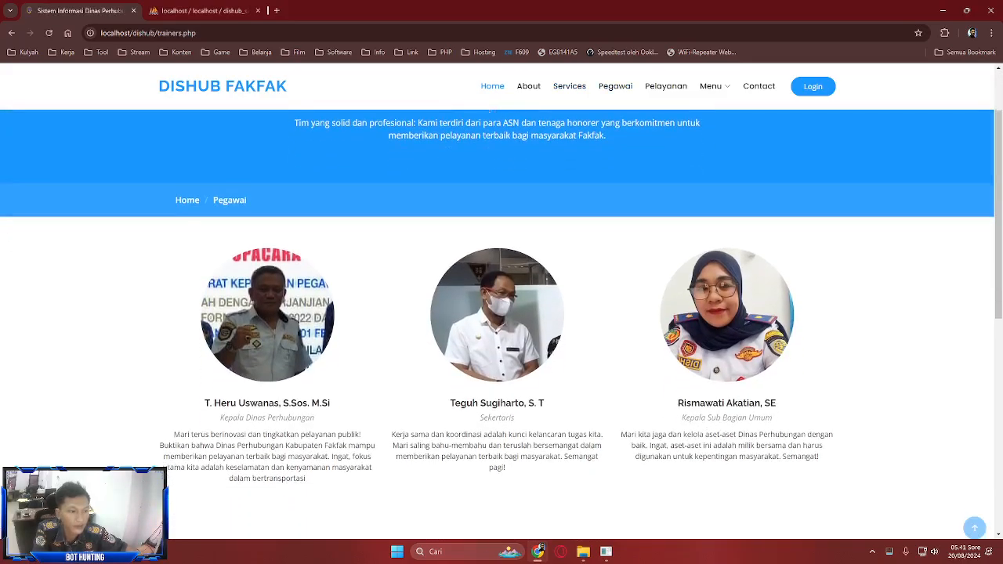
scroll(496, 235, "down", 1)
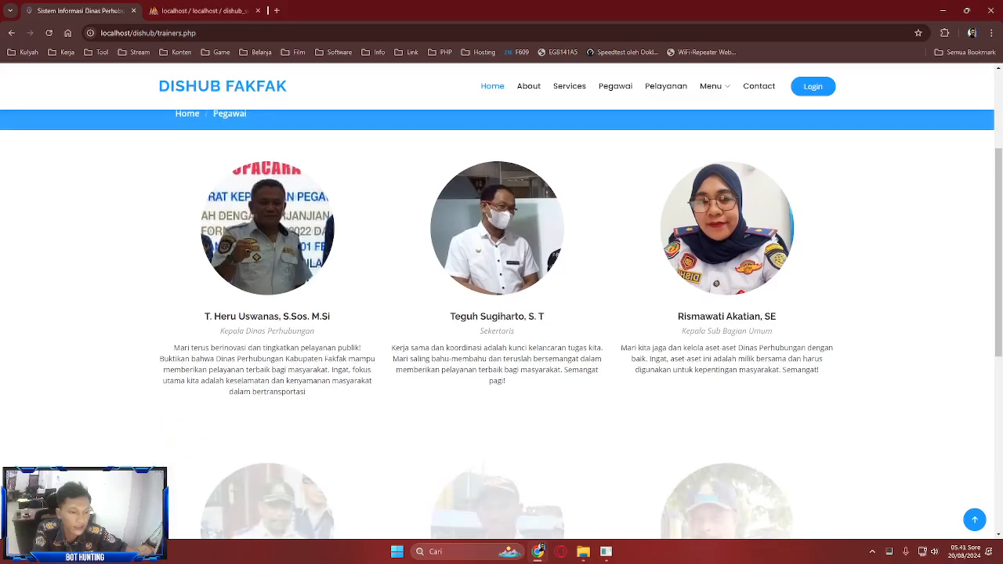
scroll(497, 235, "down", 4)
scroll(497, 156, "up", 3)
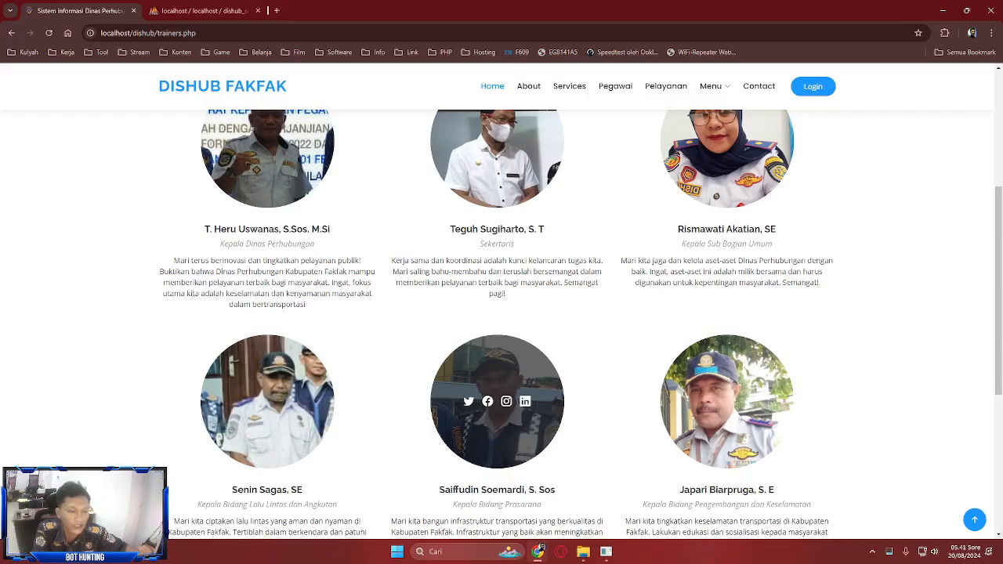
scroll(497, 399, "up", 3)
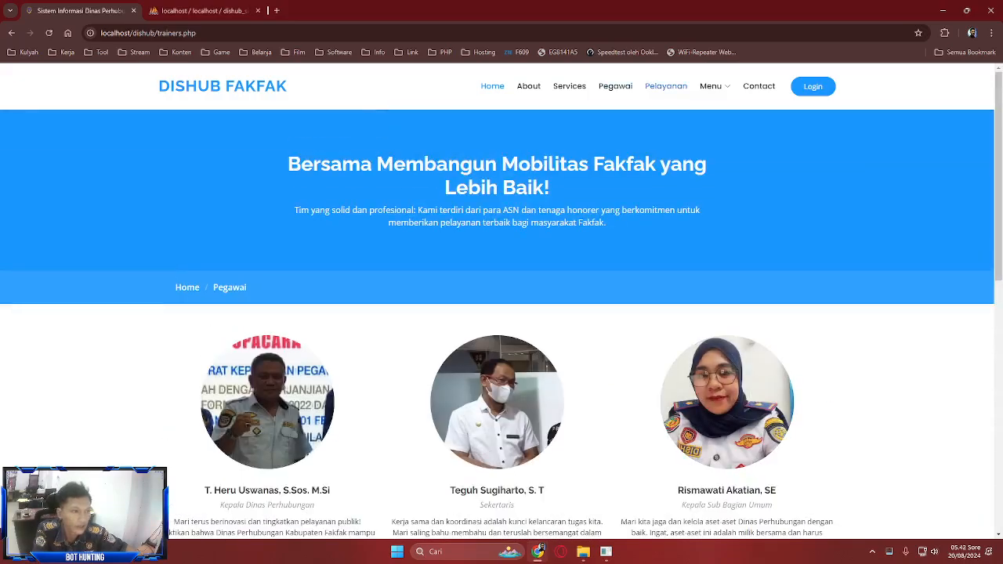
- View the Pelayanan page, scrolling through its content
left_click(665, 87)
scroll(496, 313, "down", 3)
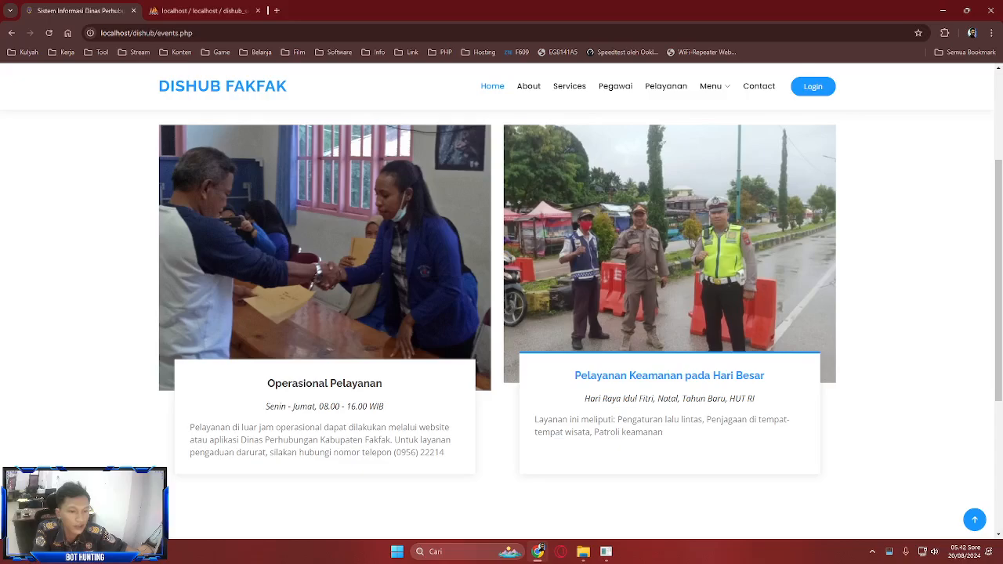
scroll(501, 313, "up", 2)
scroll(501, 313, "down", 1)
scroll(666, 313, "up", 1)
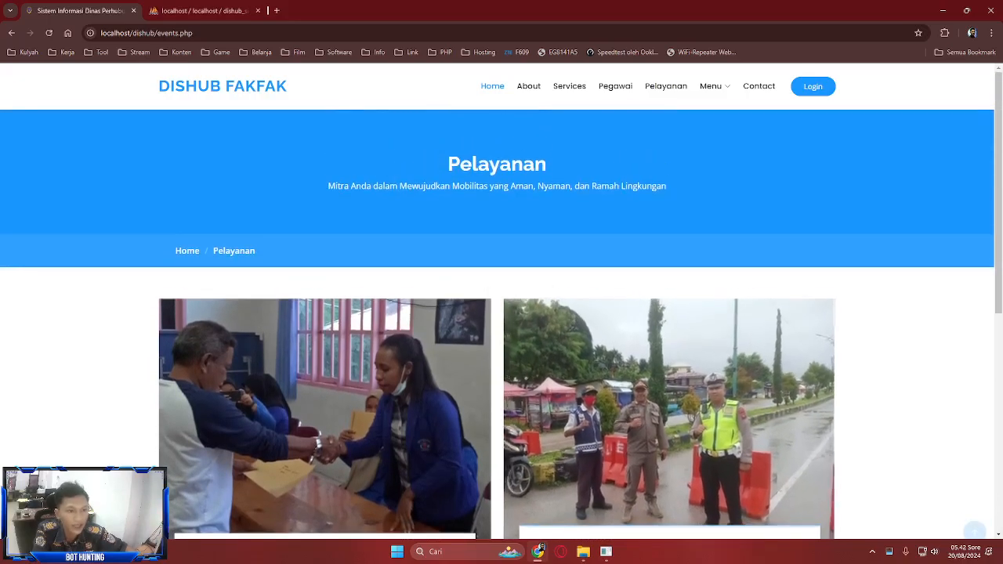
scroll(502, 314, "down", 2)
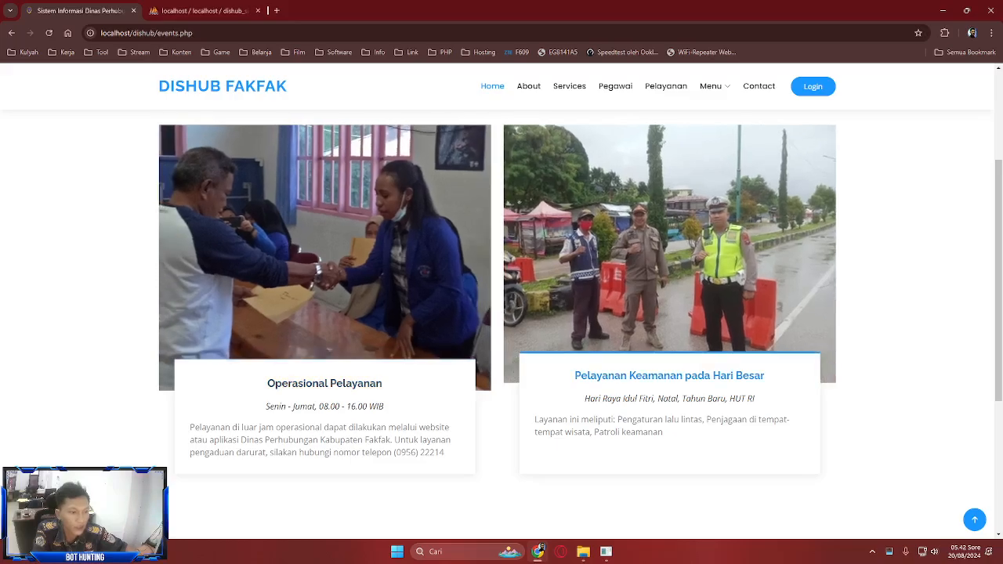
scroll(502, 314, "down", 3)
scroll(501, 313, "up", 5)
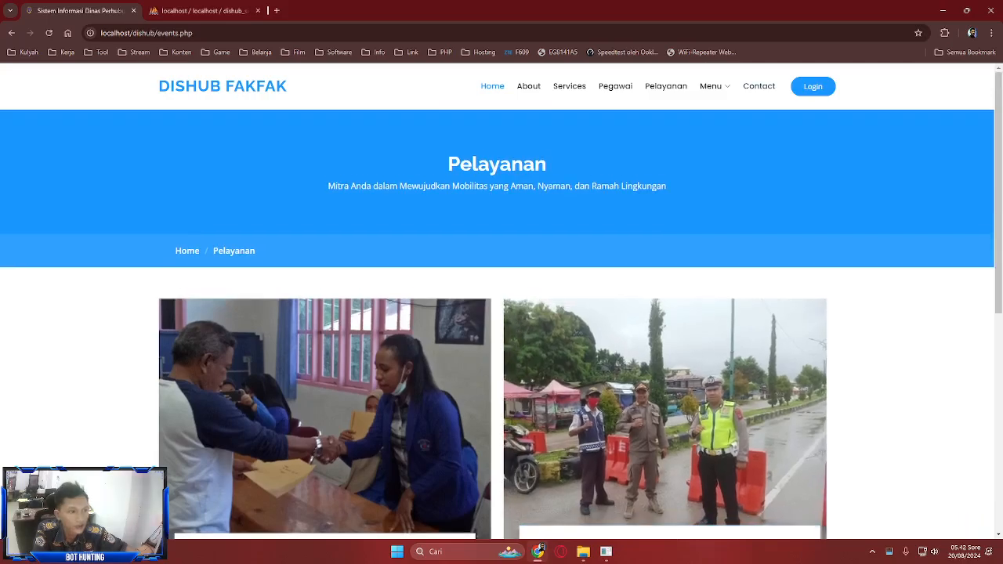
- Open the Contact page and scroll down to the message form and footer
left_click(758, 86)
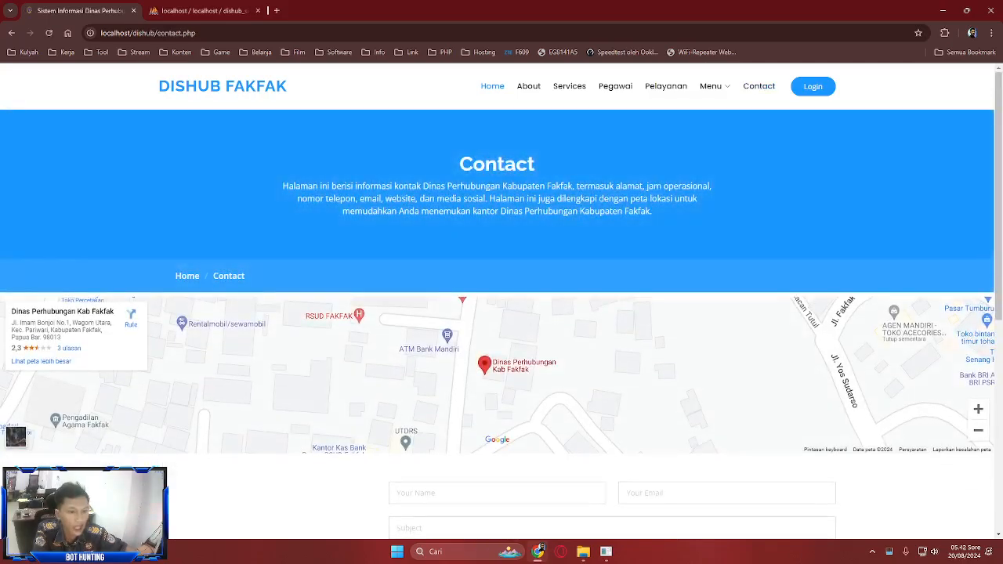
scroll(497, 376, "down", 1)
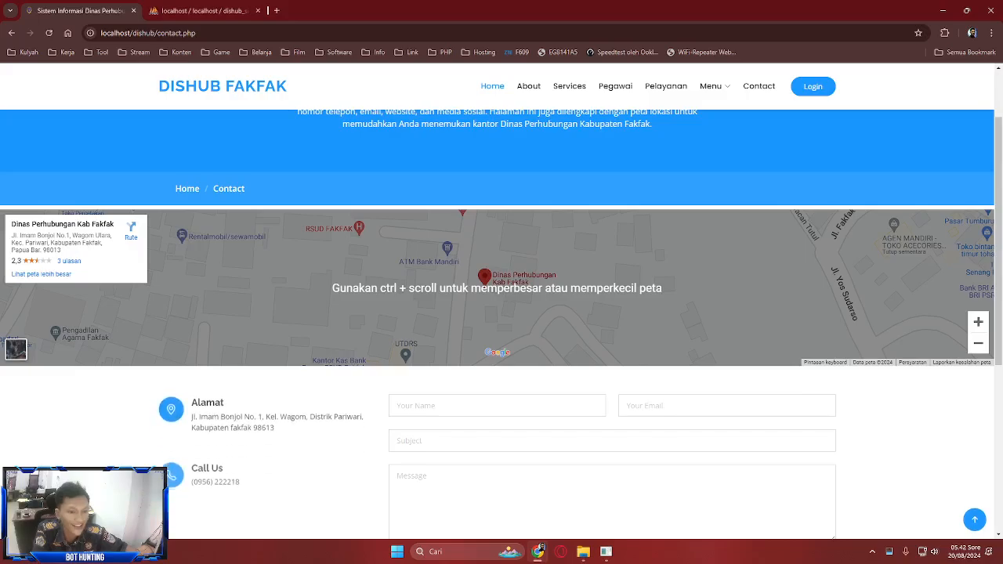
scroll(496, 314, "down", 1)
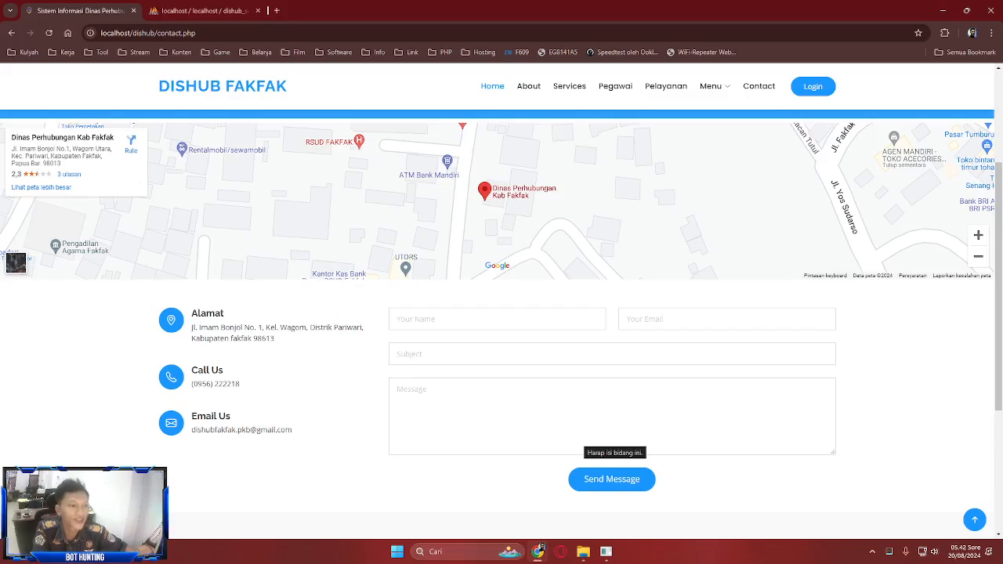
scroll(611, 443, "down", 1)
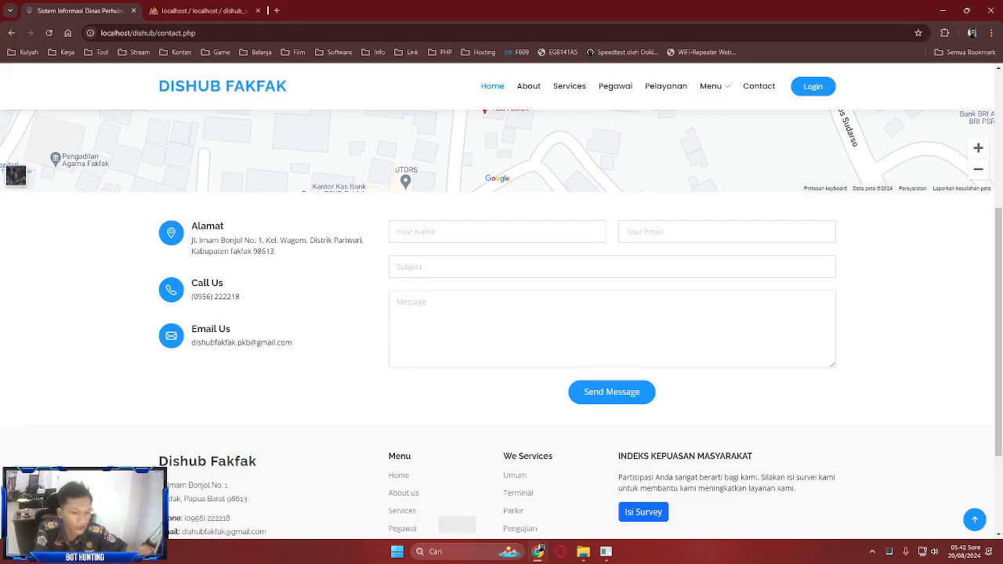
- Open index.php from the laragon www\dishub folder in VS Code, then return to Chrome
left_click(583, 551)
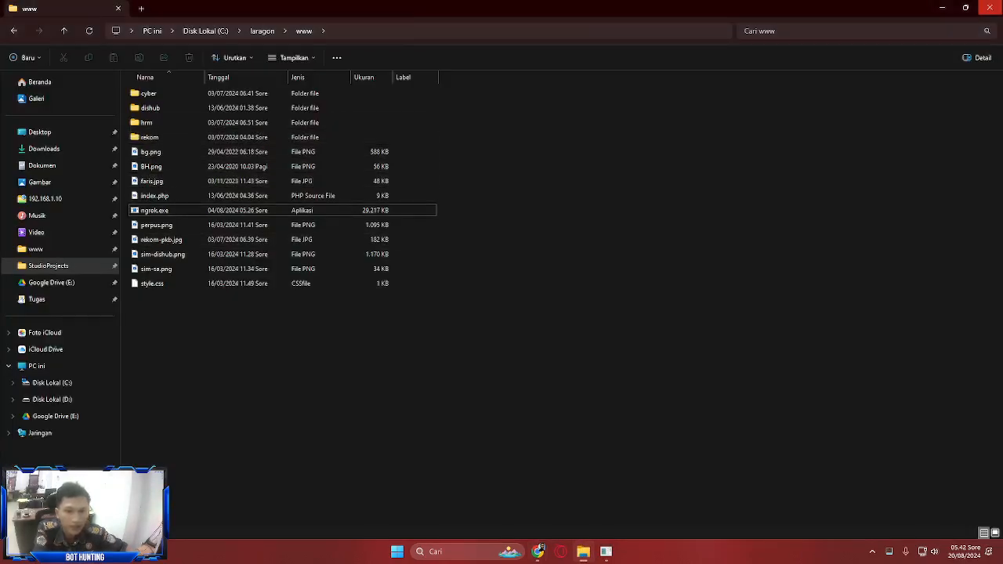
double_click(151, 107)
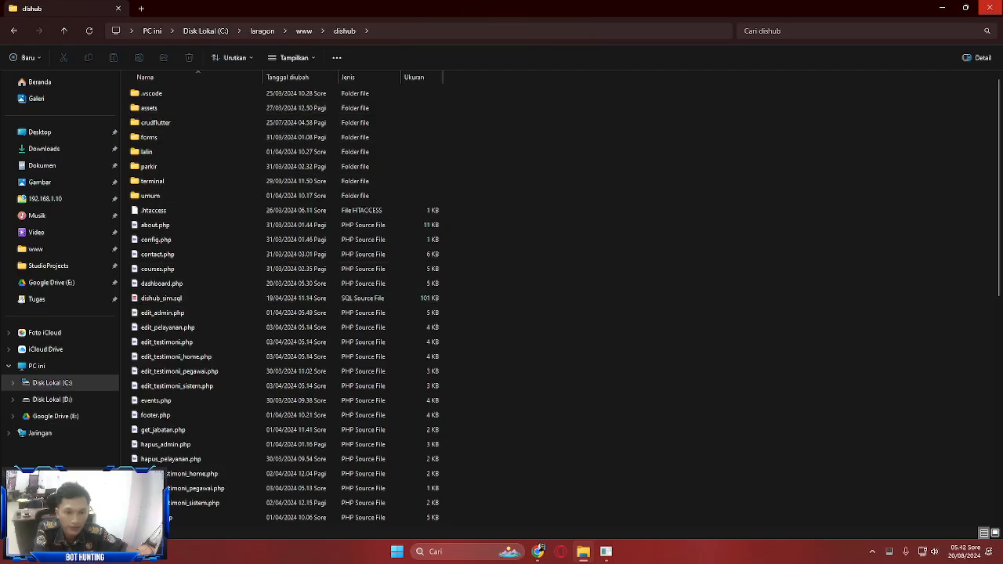
scroll(196, 474, "down", 5)
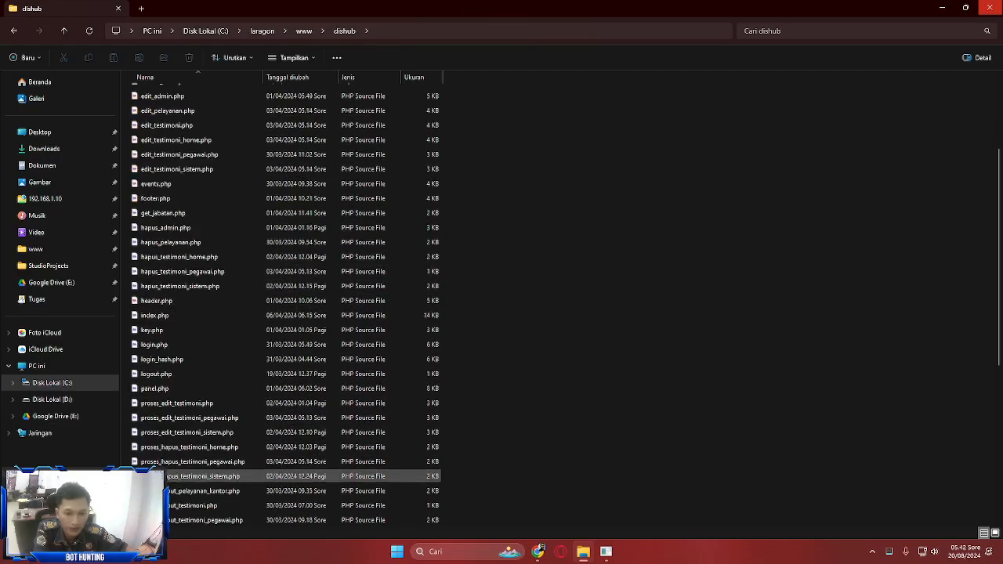
left_click(180, 316)
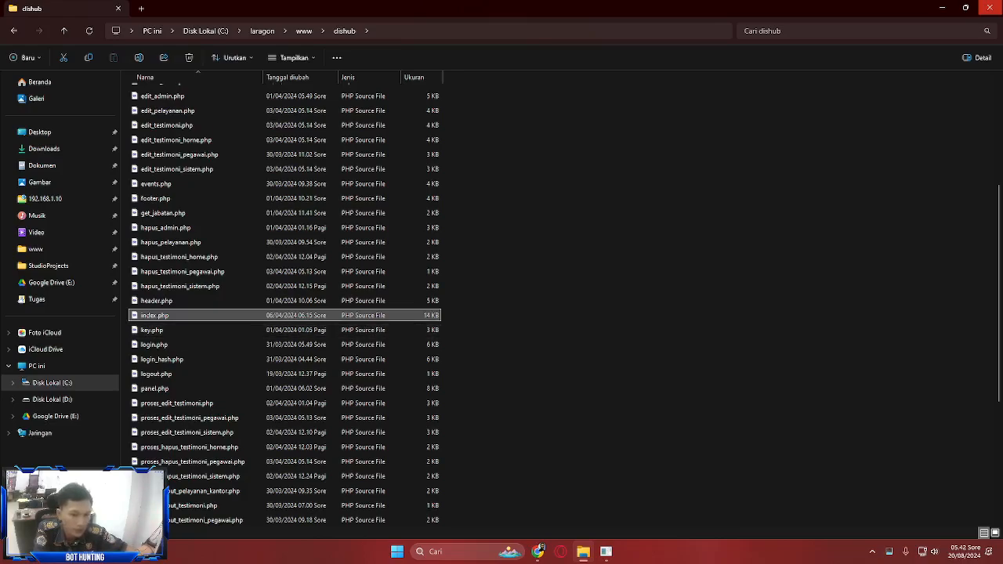
key("Return")
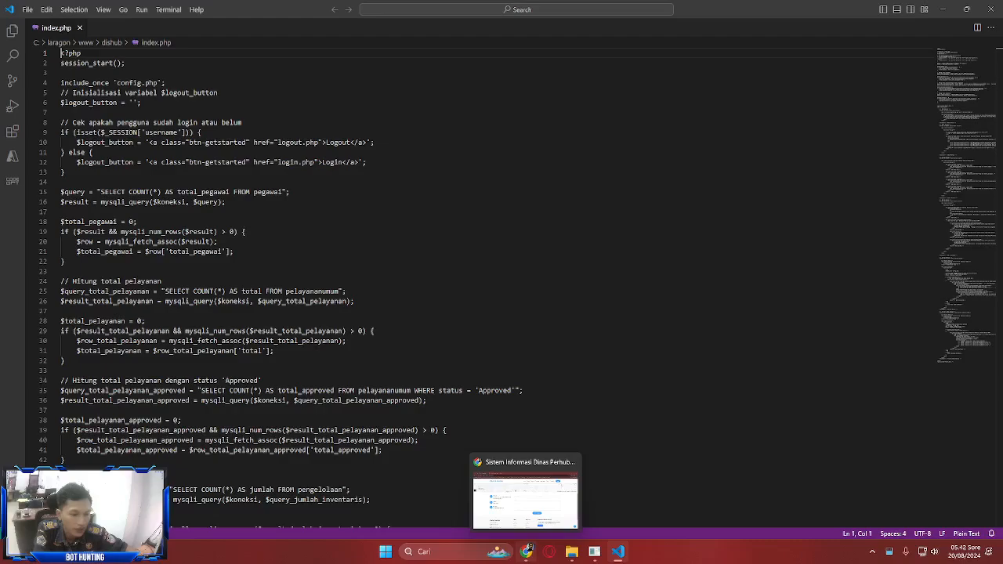
left_click(527, 548)
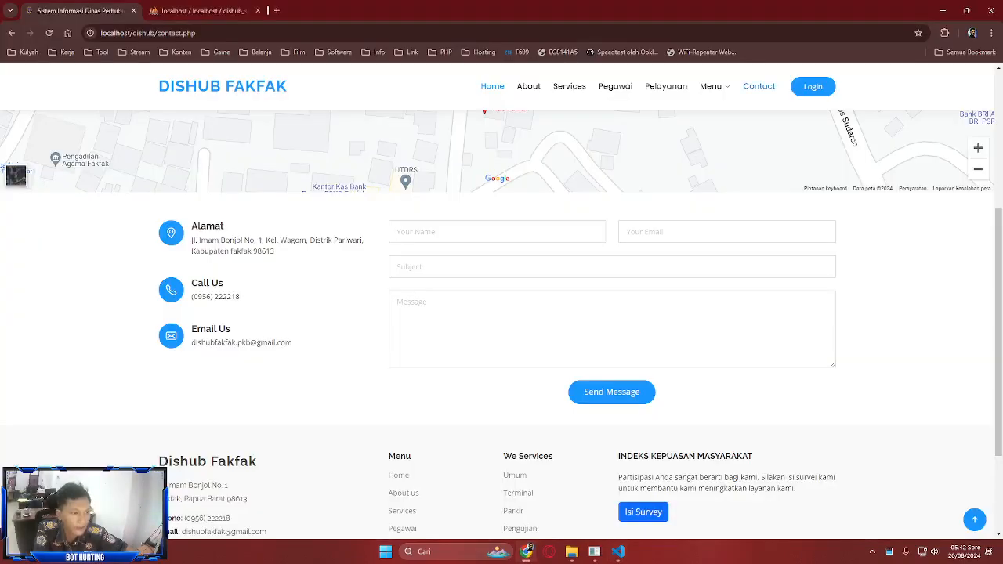
scroll(611, 392, "up", 4)
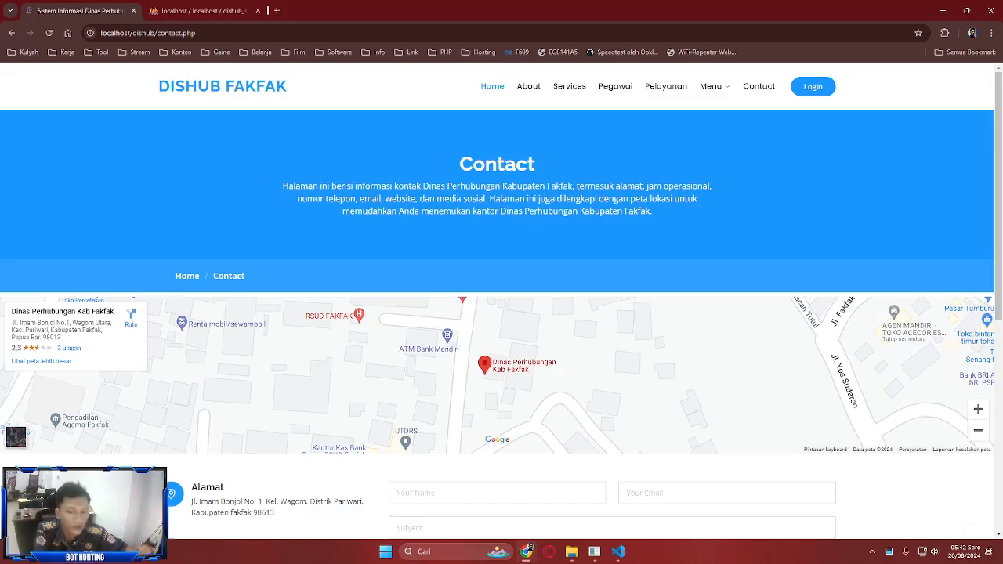
scroll(501, 360, "down", 2)
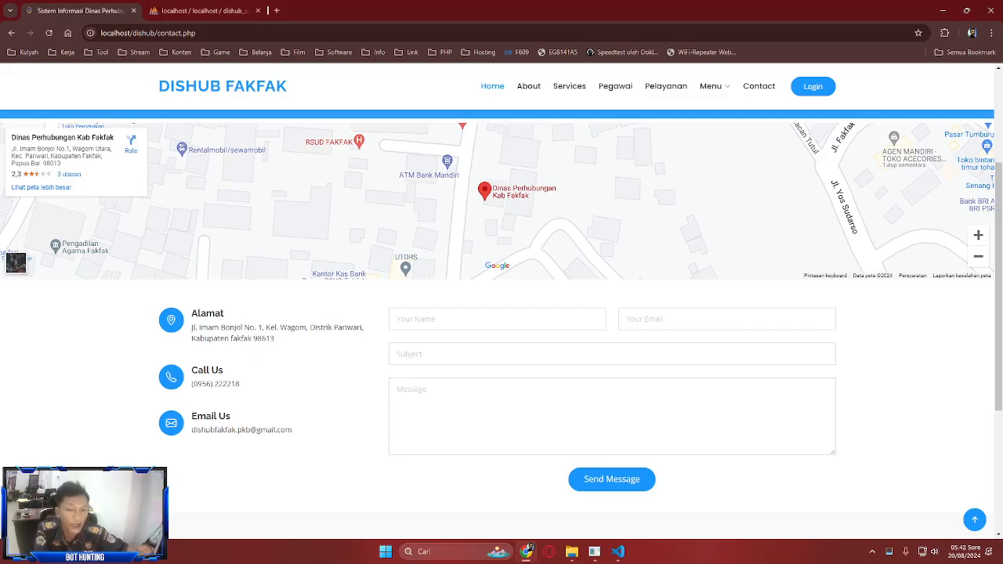
scroll(591, 360, "up", 3)
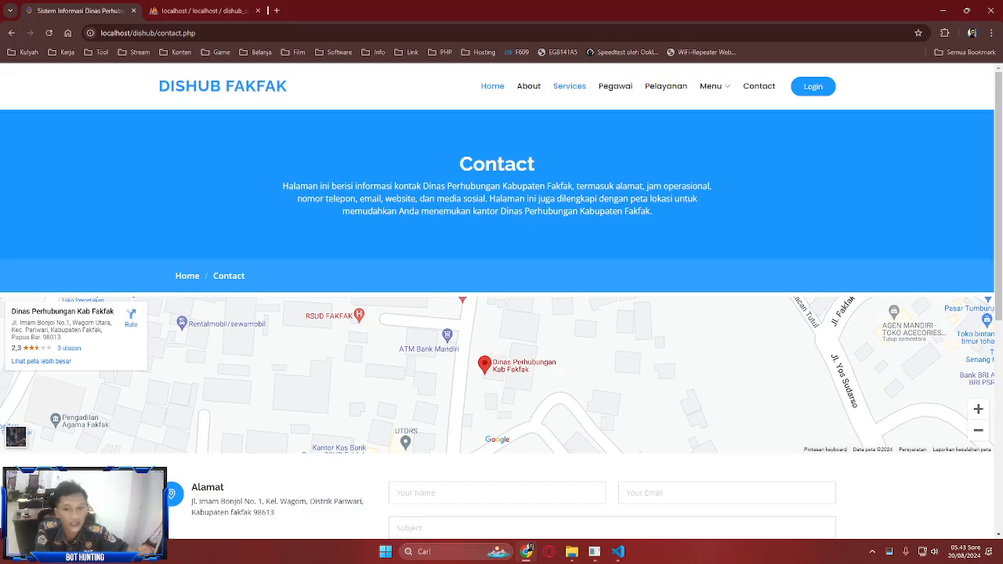
mouse_move(711, 86)
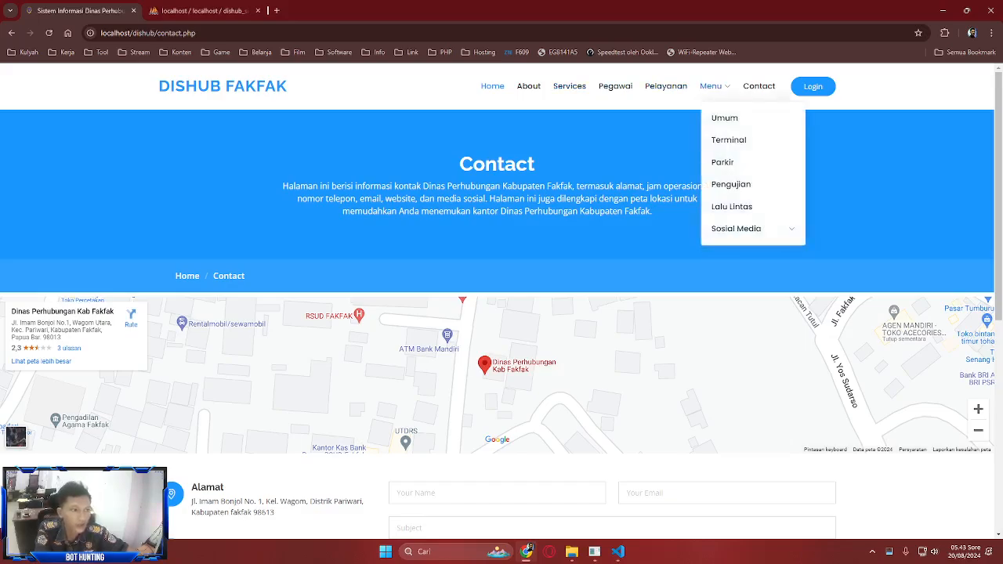
- Return to the home page, briefly open and close Snap Camera, then go to Menu > Umum
left_click(492, 87)
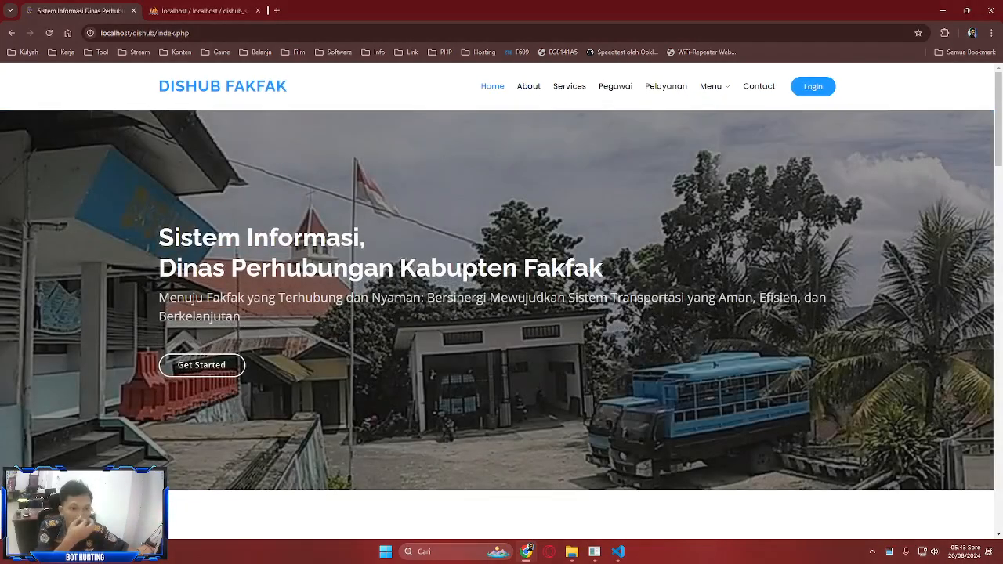
mouse_move(711, 86)
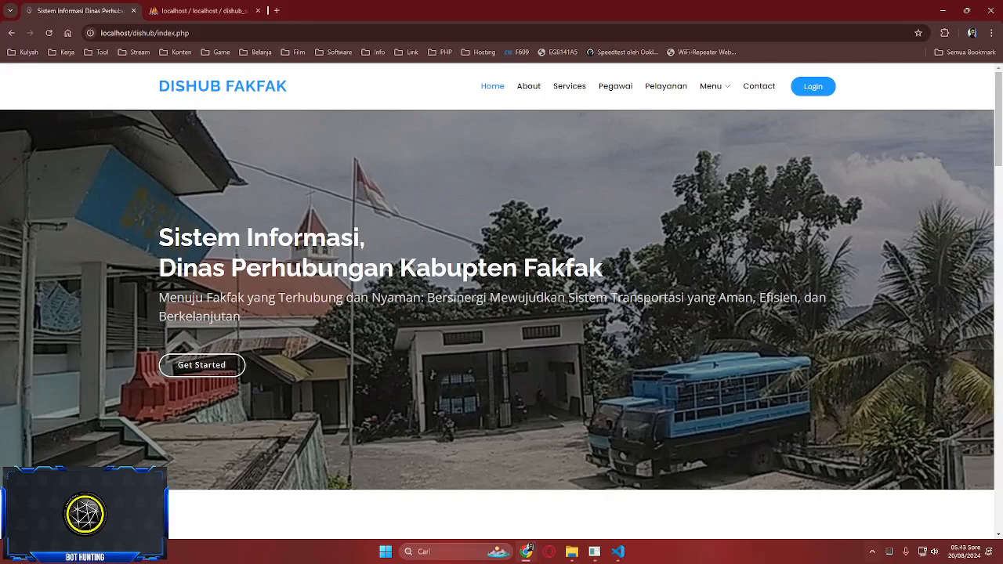
left_click(872, 552)
left_click(830, 499)
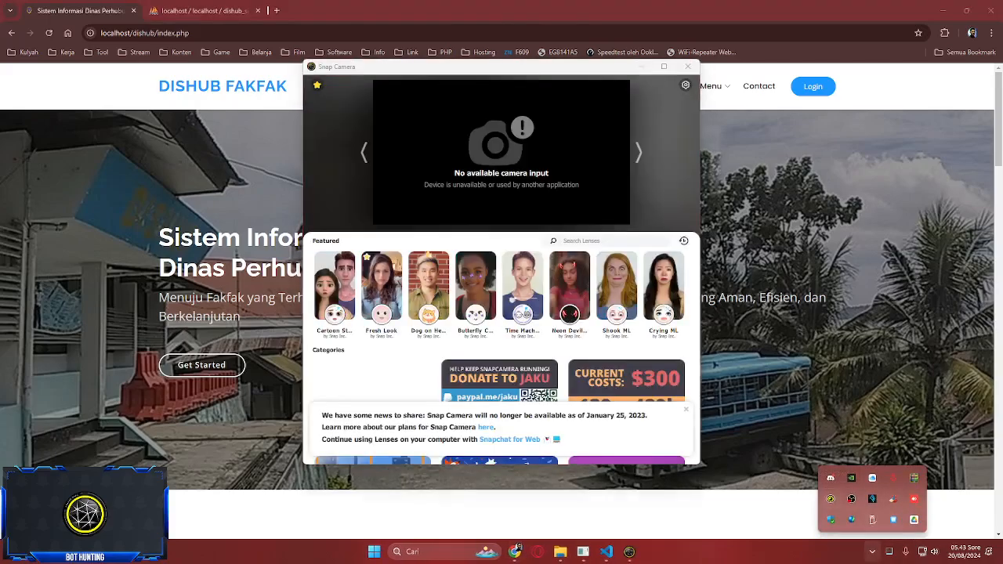
left_click(687, 67)
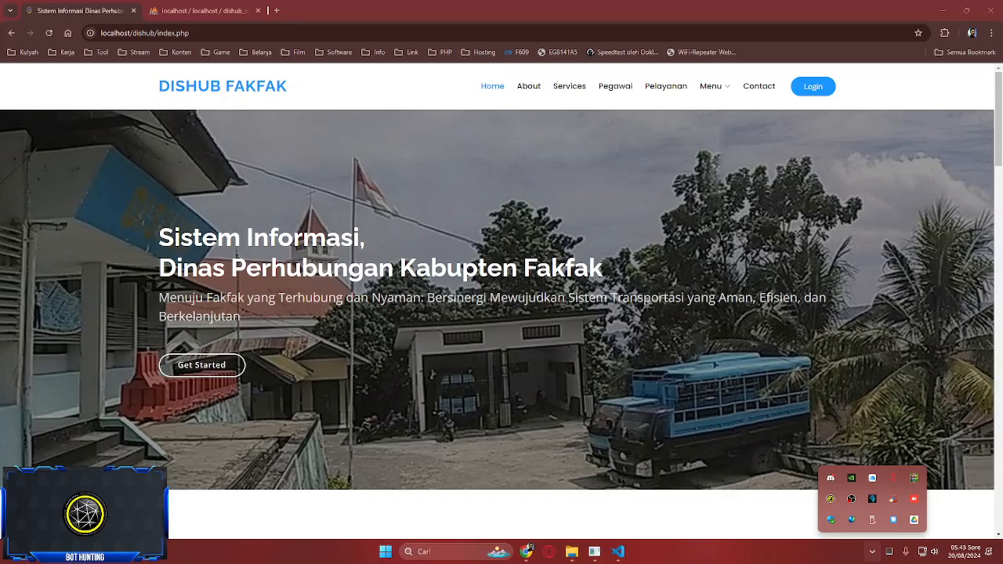
left_click(710, 86)
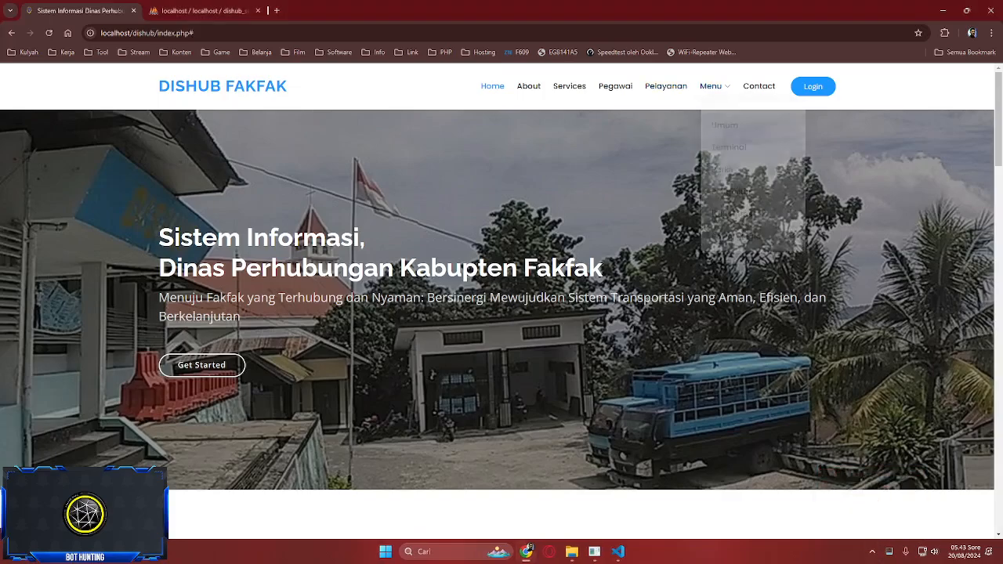
left_click(724, 118)
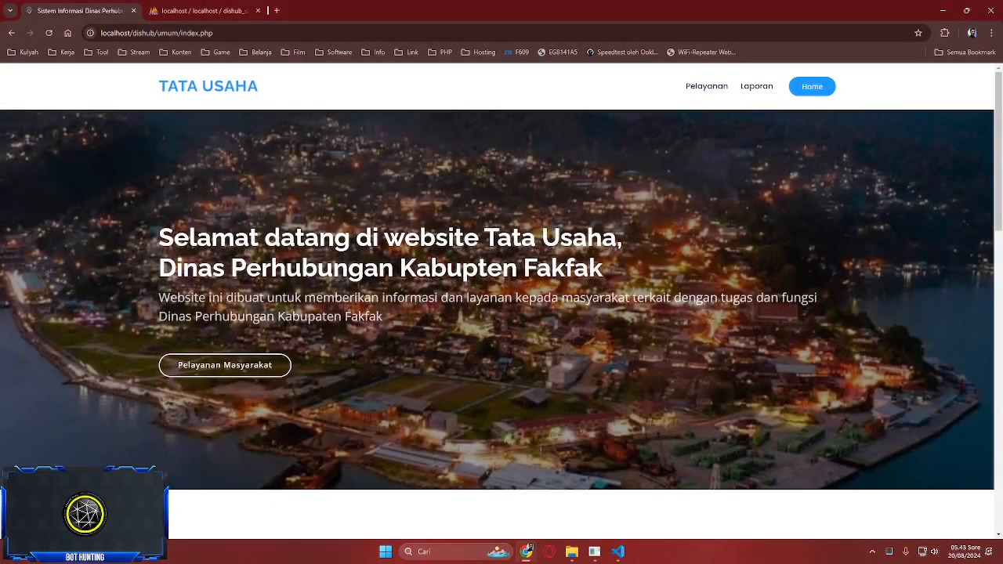
- Open the Tambah pelayanan form and step through its Perihal, Deskripsi and Nama Pemohon fields
scroll(501, 325, "down", 3)
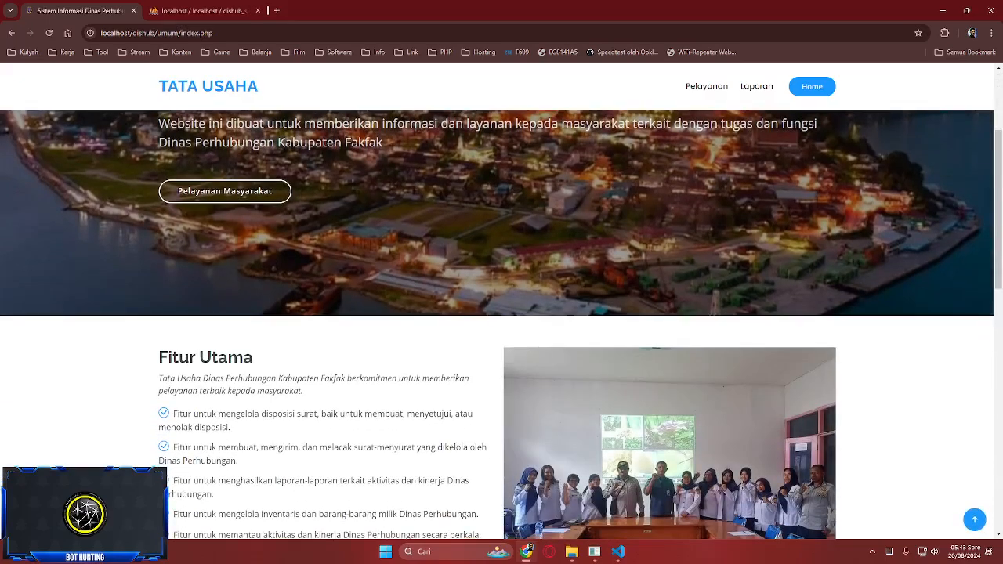
scroll(501, 314, "down", 4)
scroll(502, 314, "up", 7)
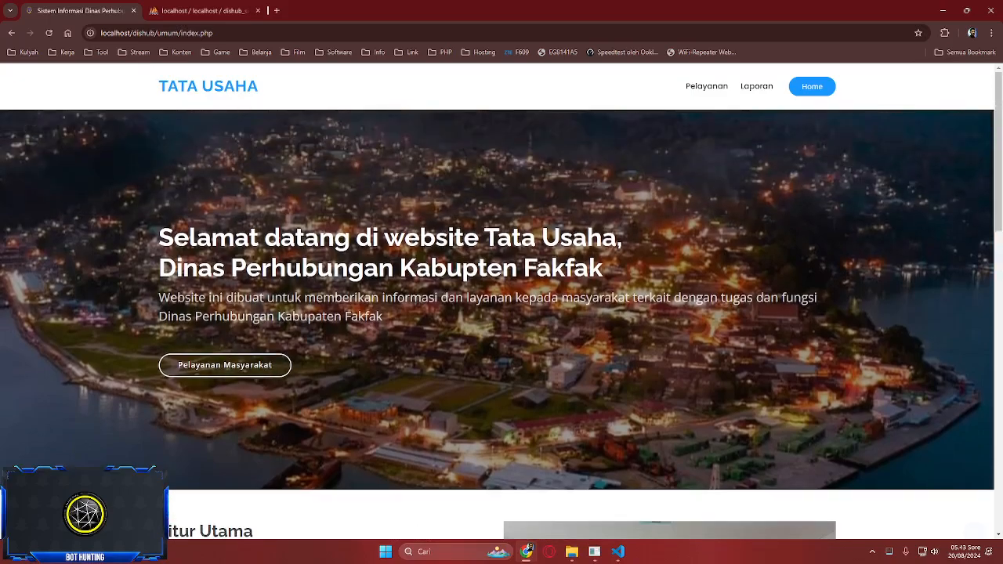
left_click(225, 366)
scroll(501, 314, "down", 1)
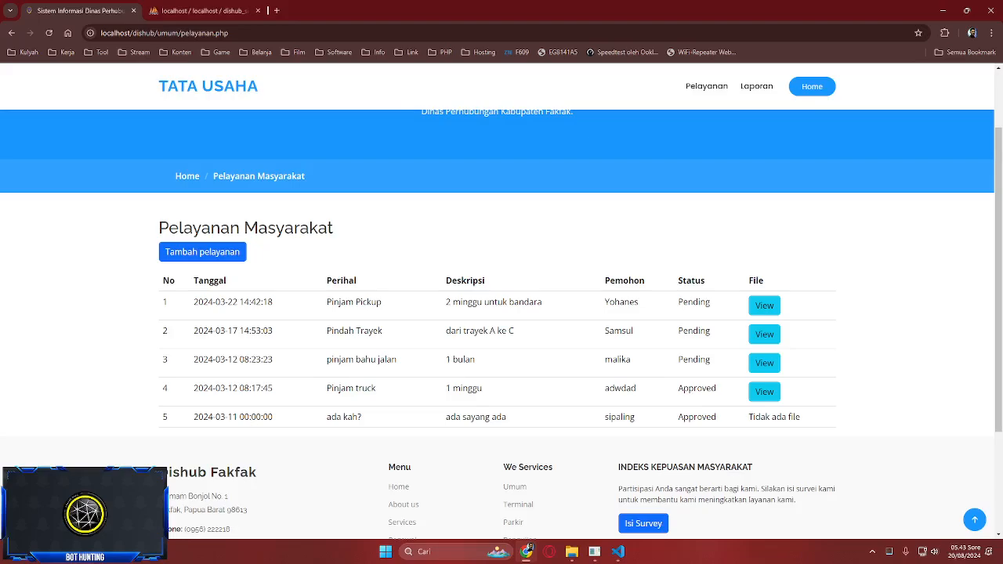
left_click(202, 251)
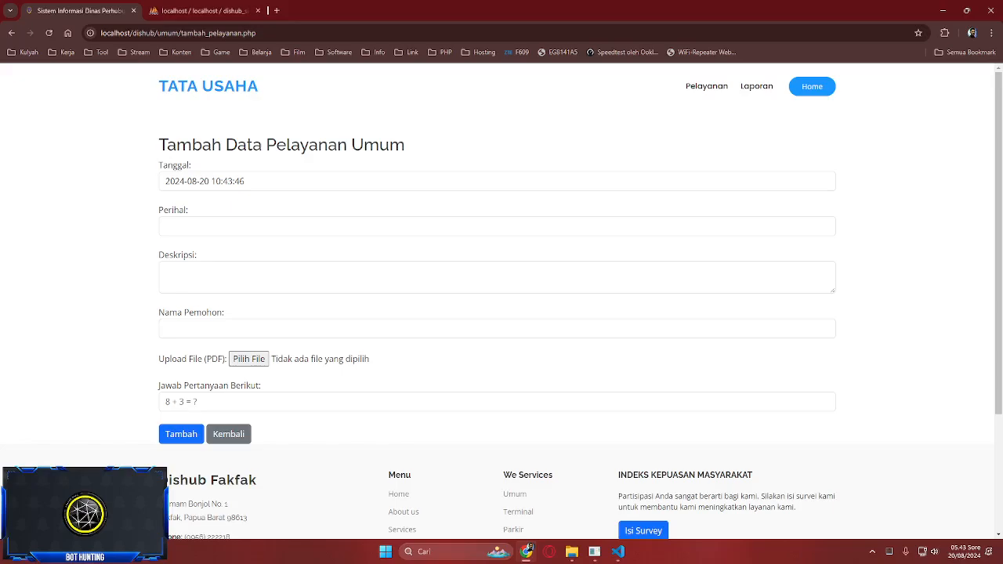
left_click(203, 226)
left_click(204, 278)
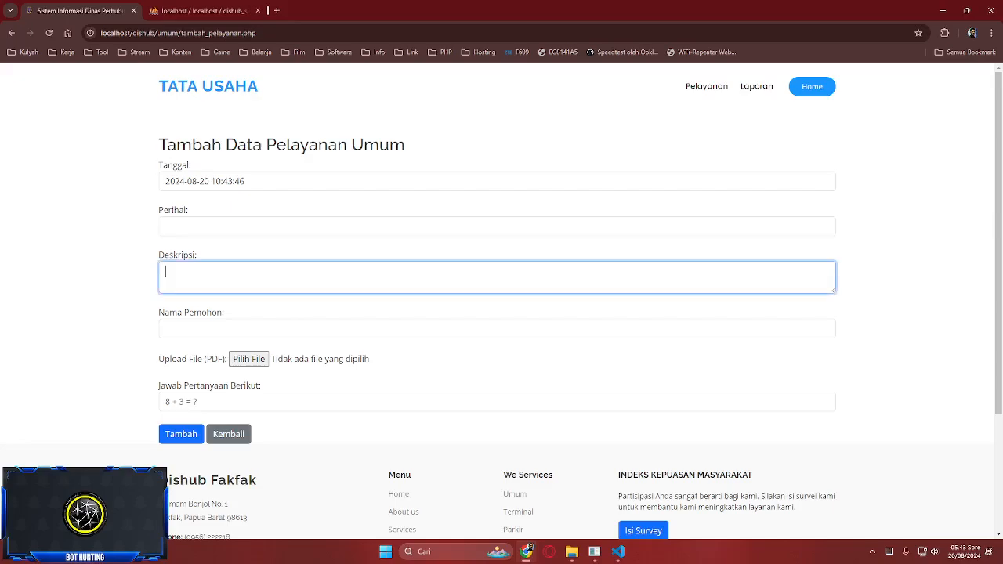
left_click(204, 329)
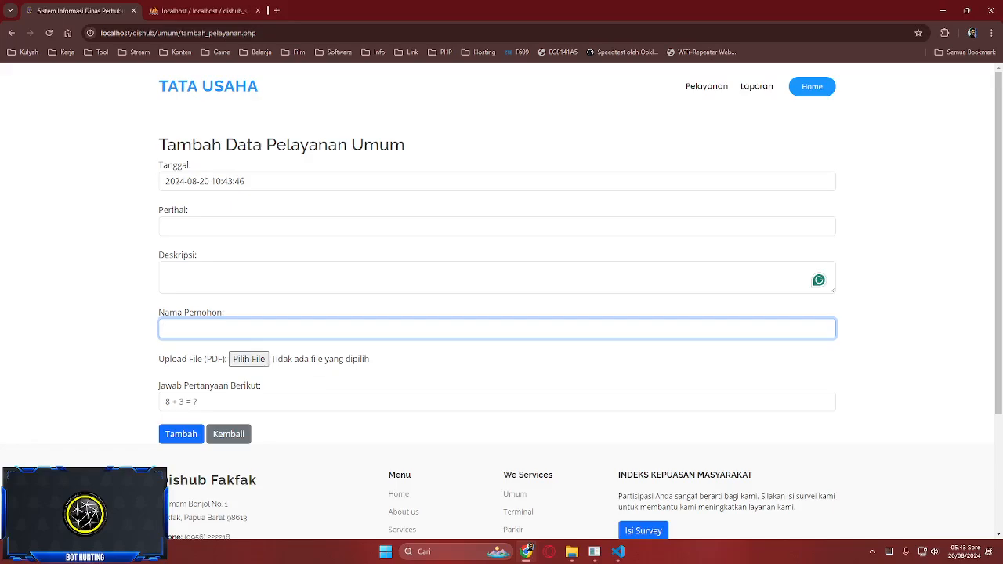
- Compare the pelayananumum table records in phpMyAdmin against the service request form
left_click(199, 10)
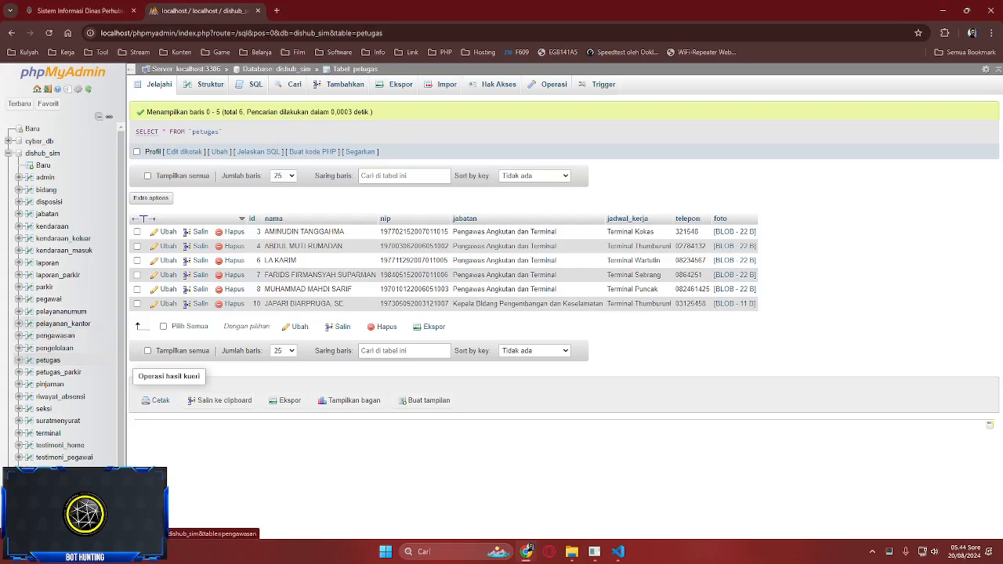
left_click(47, 311)
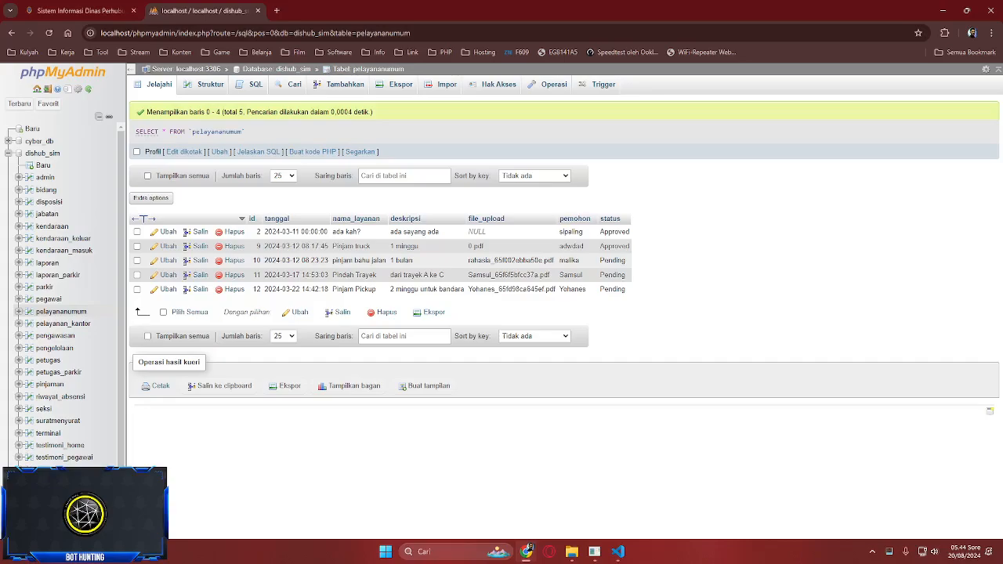
key("ctrl+1")
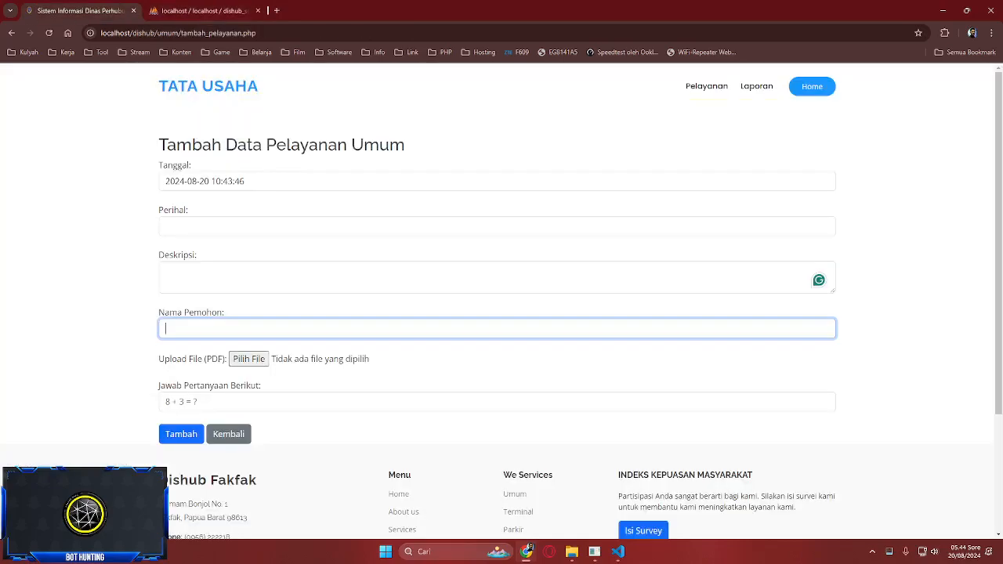
left_click(200, 10)
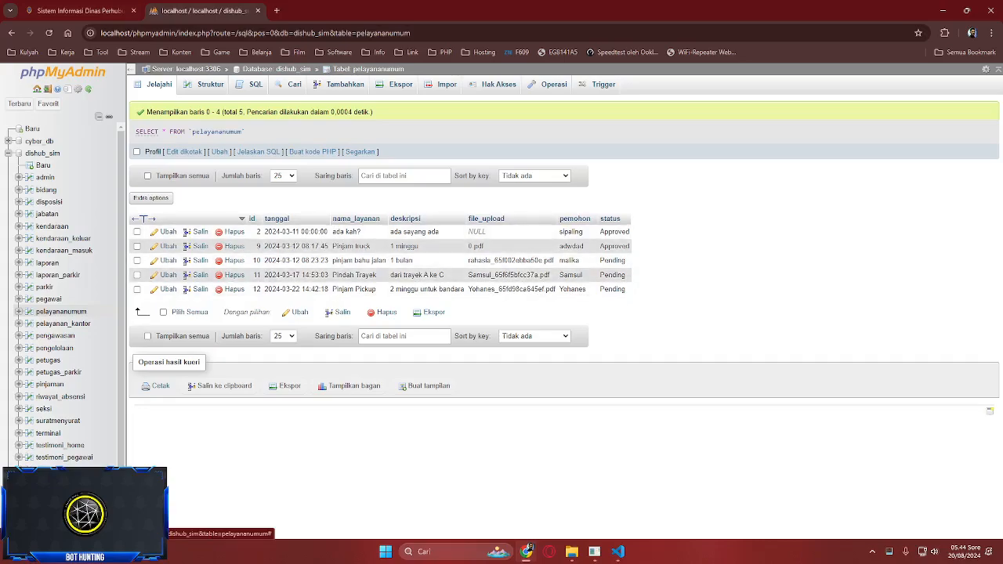
left_click(78, 11)
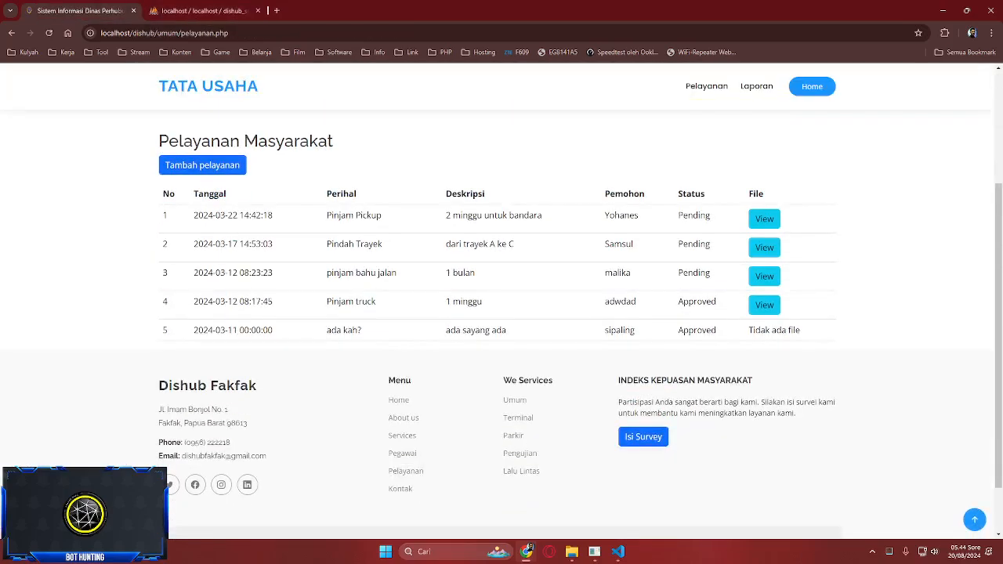
- Open the Laporan page and highlight the Approved status of the Tahunan report
scroll(501, 313, "up", 3)
scroll(501, 313, "down", 1)
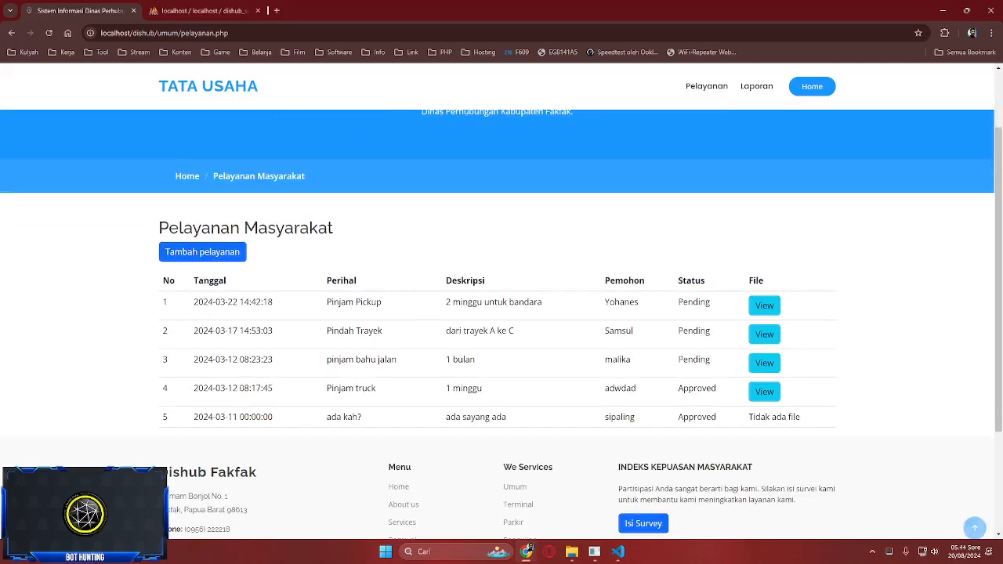
scroll(501, 314, "down", 1)
scroll(502, 313, "up", 3)
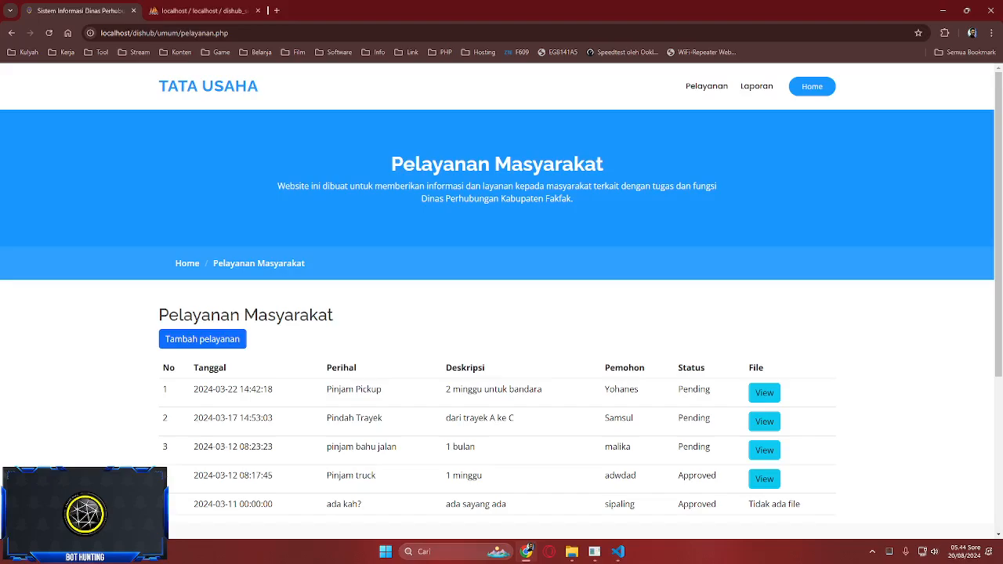
left_click(706, 86)
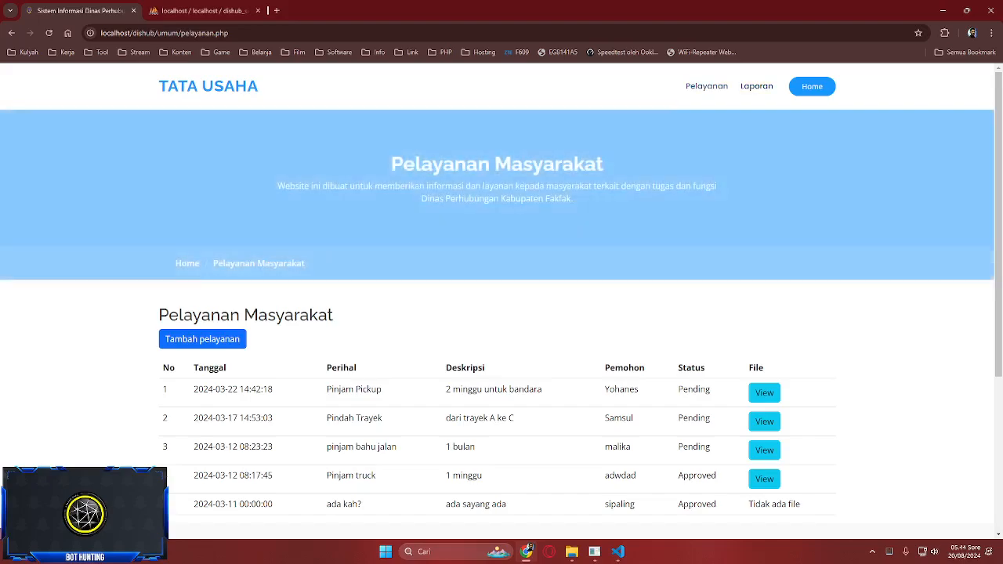
left_click(756, 86)
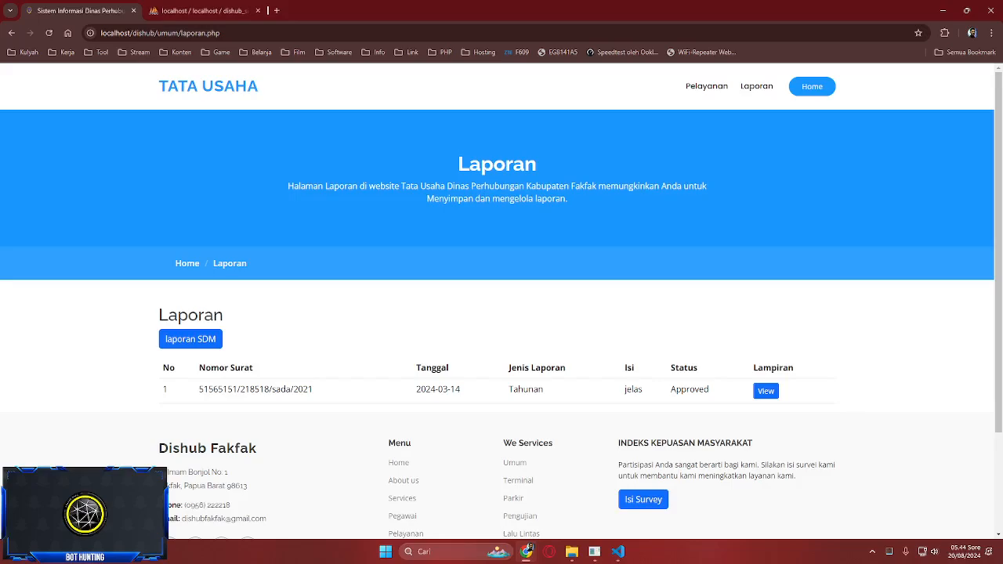
double_click(689, 389)
left_click(689, 389)
left_click(811, 87)
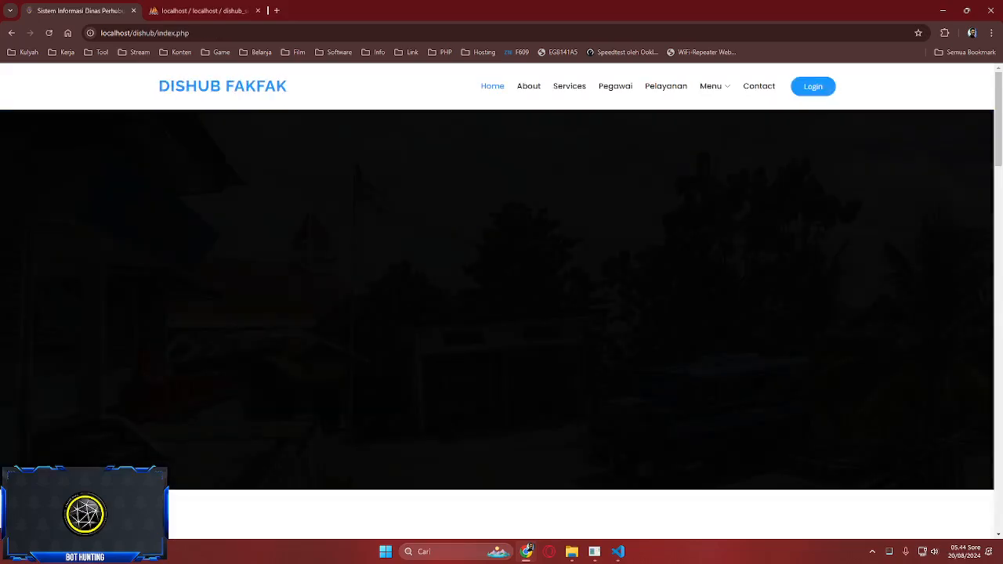
mouse_move(713, 86)
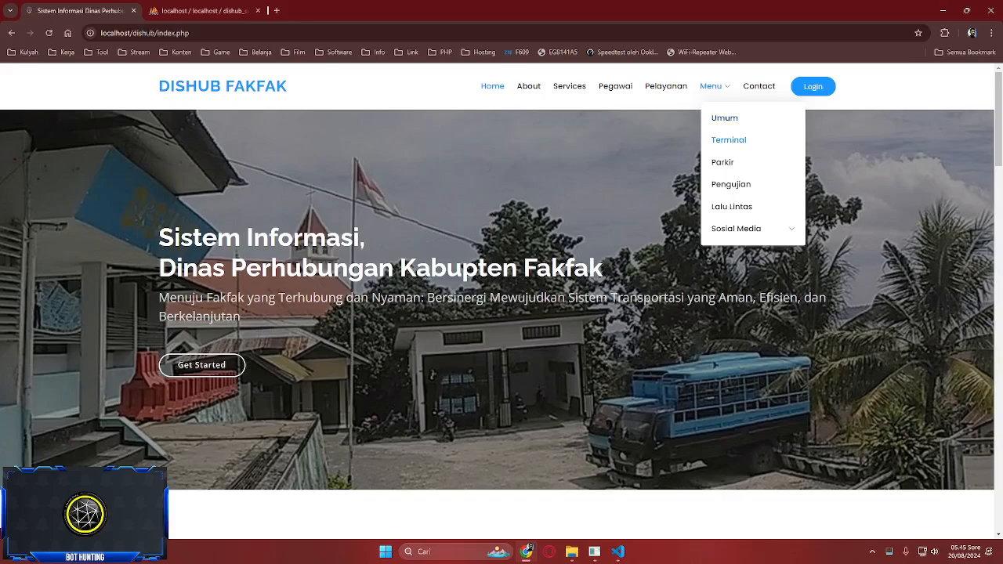
left_click(727, 139)
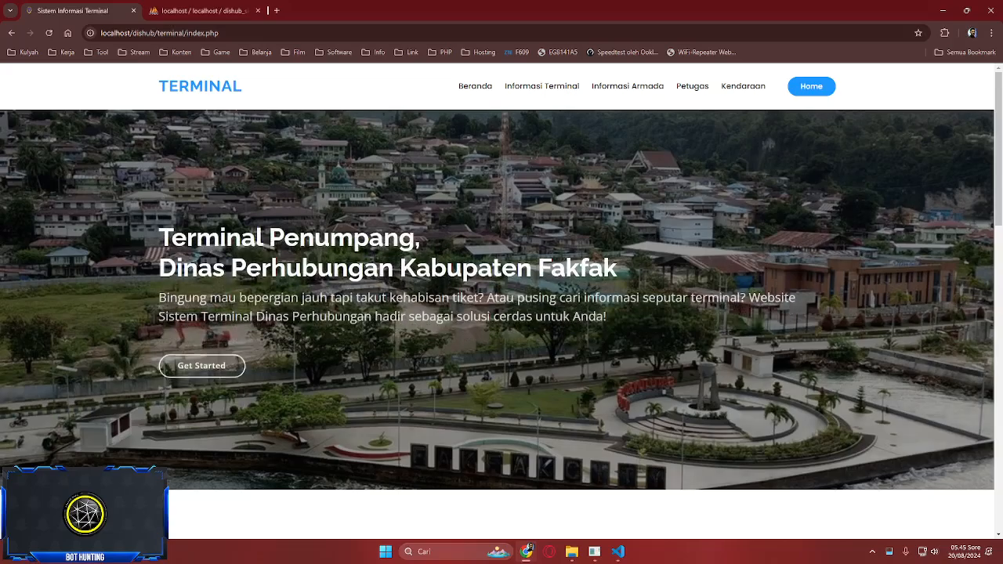
scroll(502, 314, "down", 2)
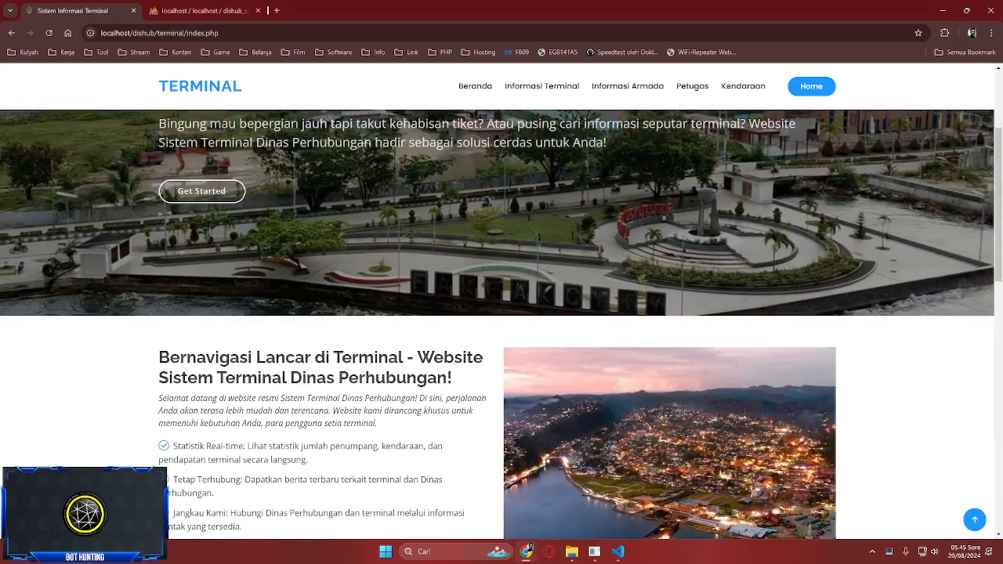
scroll(501, 313, "down", 6)
scroll(501, 314, "up", 9)
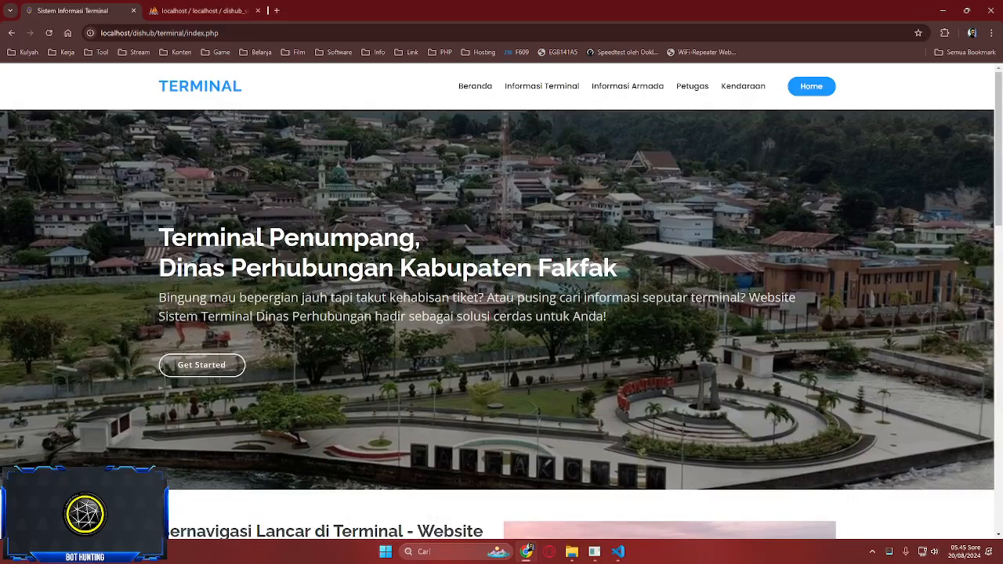
scroll(502, 314, "down", 10)
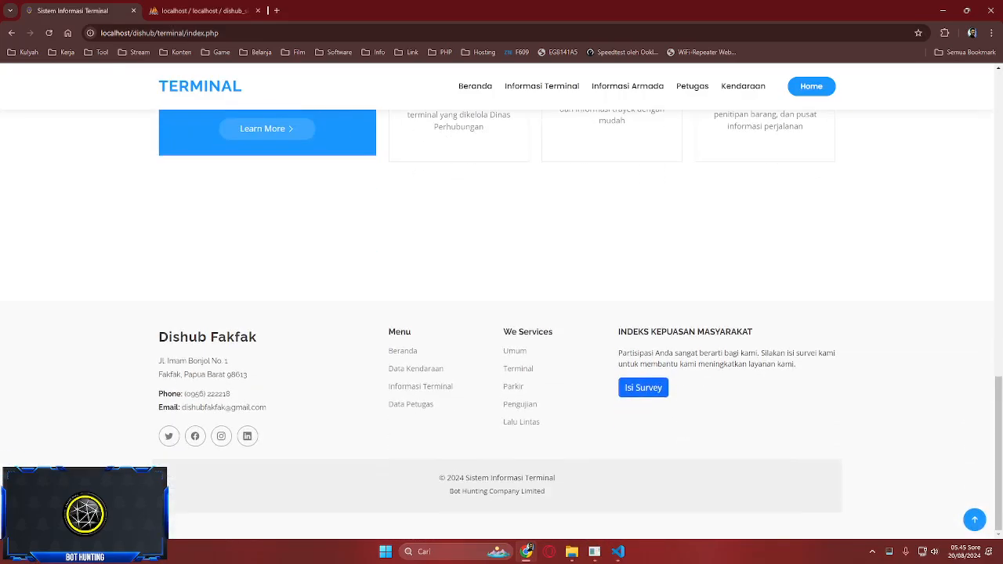
scroll(502, 313, "up", 12)
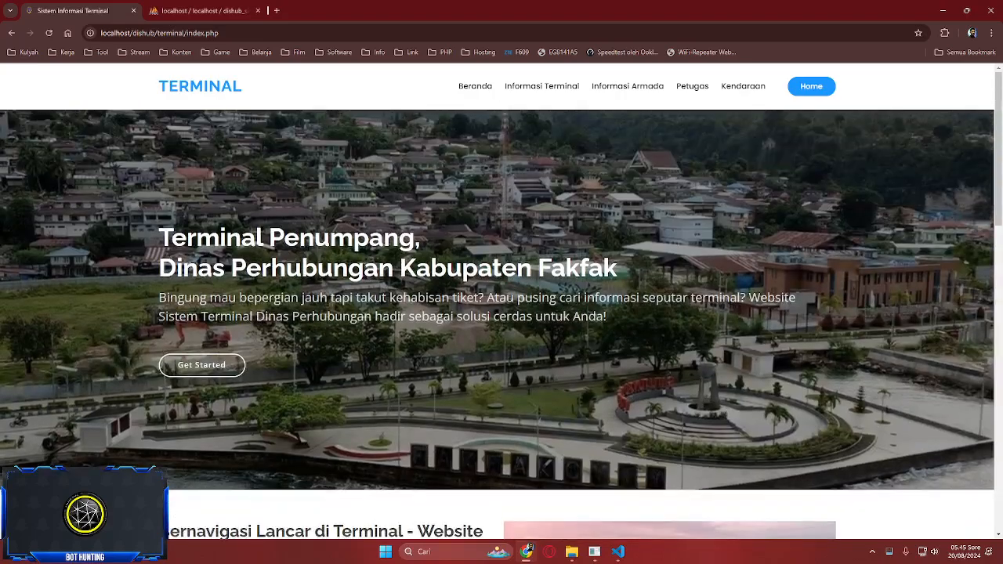
- Open Informasi Terminal via Get Started and scroll through the terminal cards, Sebrang to Thumburuni
left_click(201, 365)
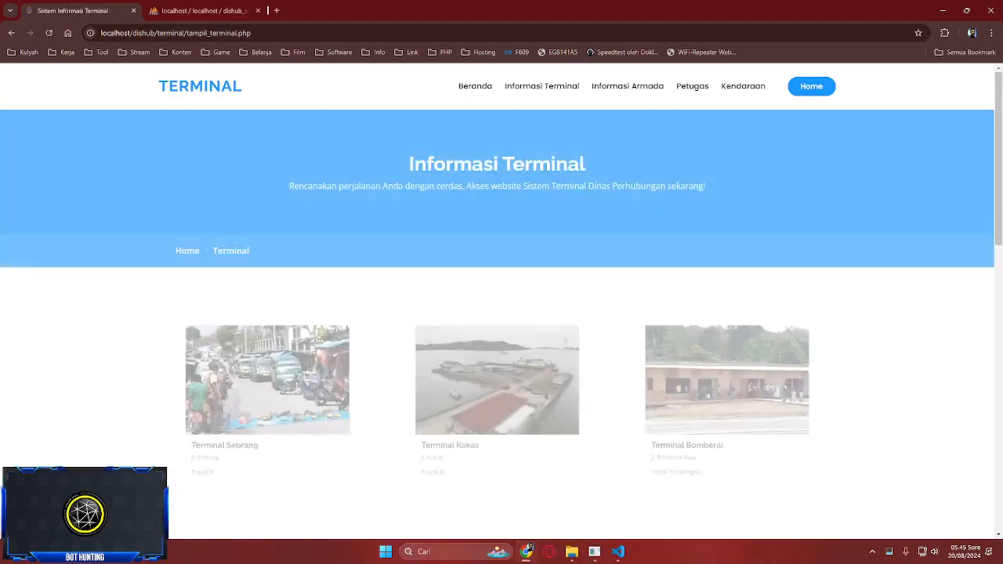
scroll(501, 314, "down", 2)
scroll(502, 313, "up", 2)
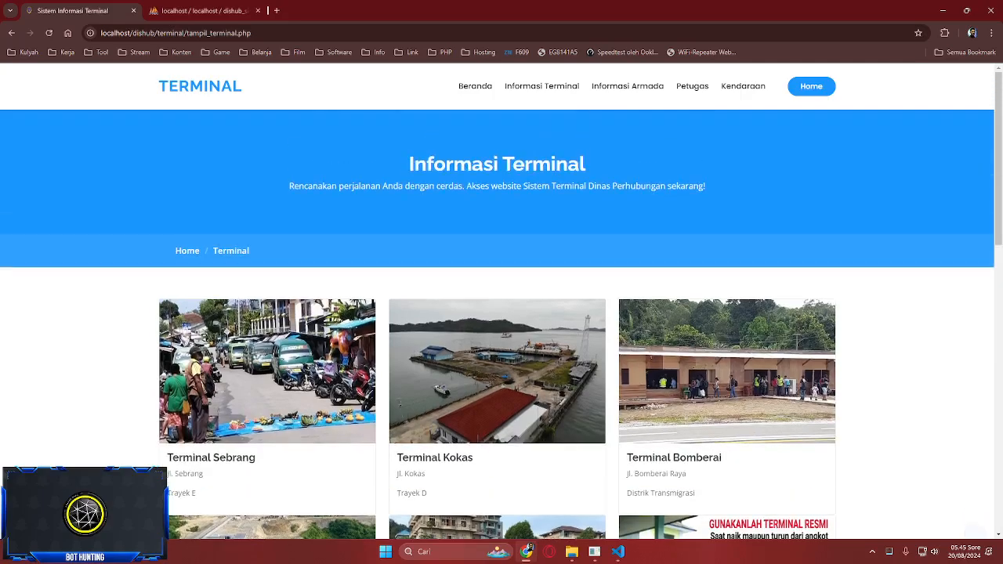
scroll(501, 313, "down", 1)
scroll(501, 323, "down", 1)
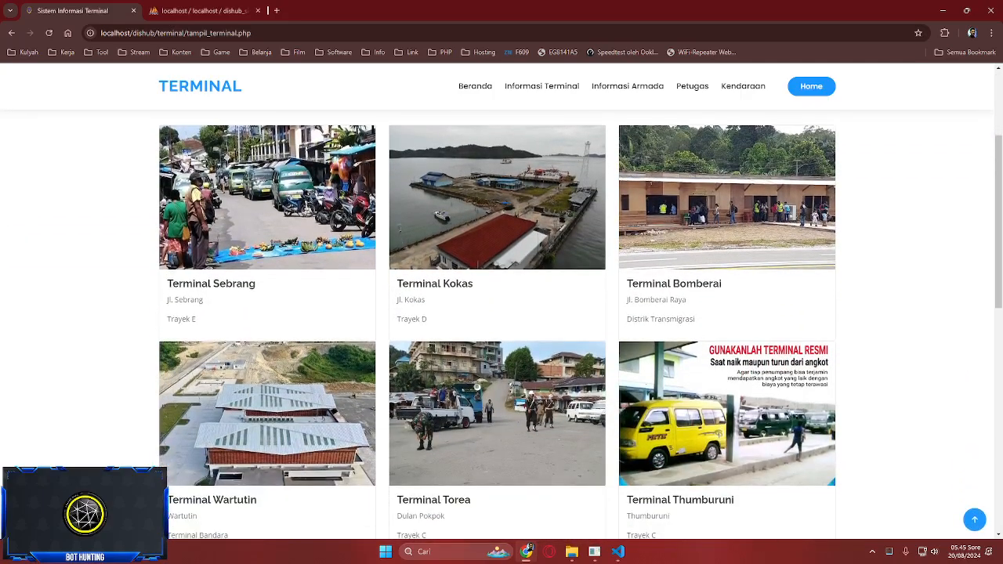
scroll(501, 314, "down", 2)
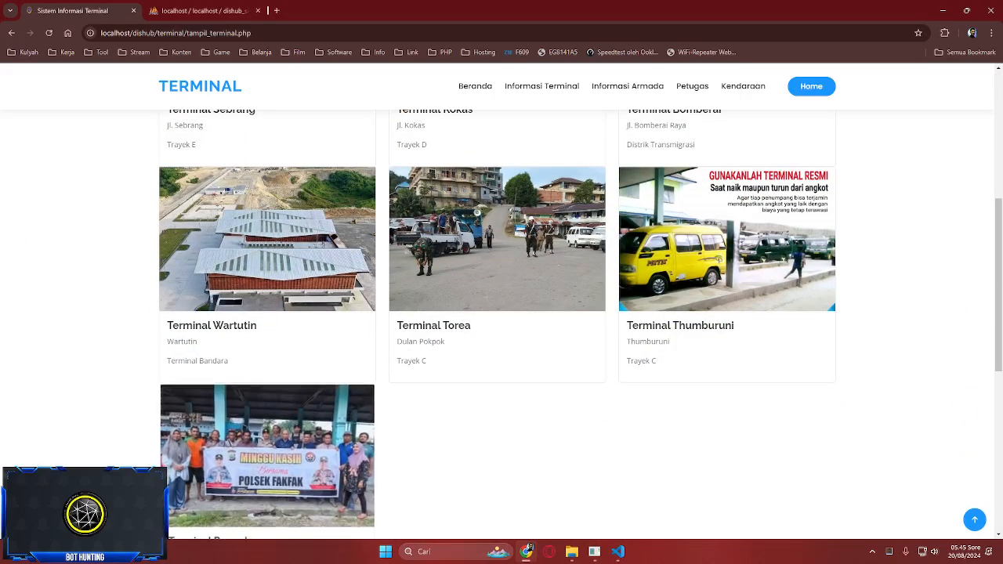
scroll(501, 313, "down", 2)
scroll(501, 314, "up", 6)
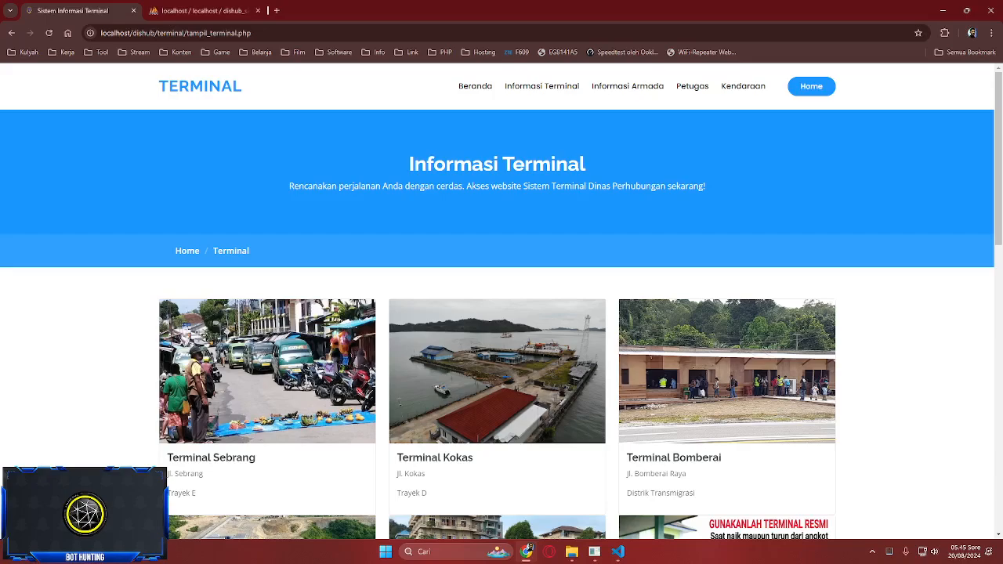
left_click(541, 86)
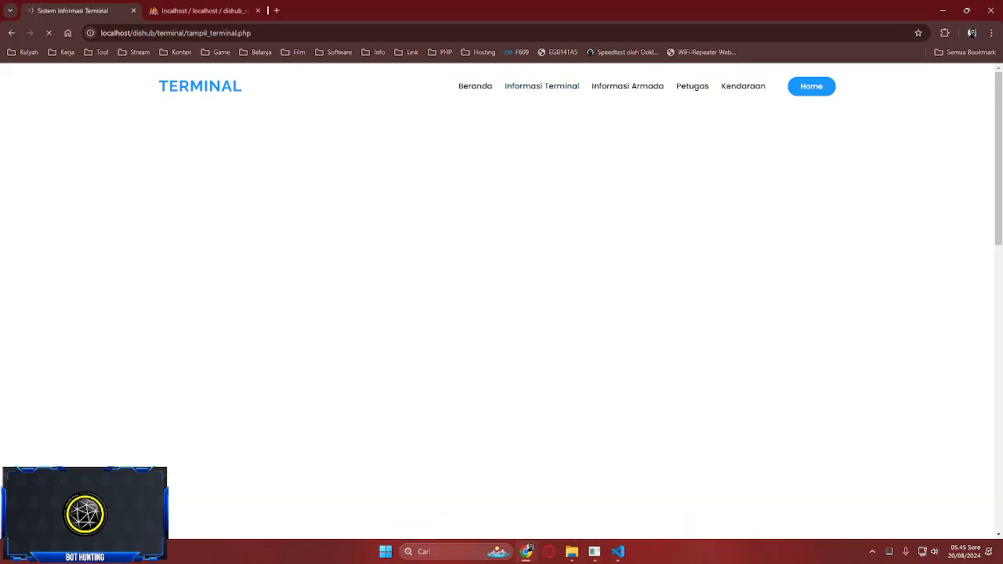
- Choose Terminal Thumburuni in Pilih Terminal and display its four arriving vehicles
left_click(627, 86)
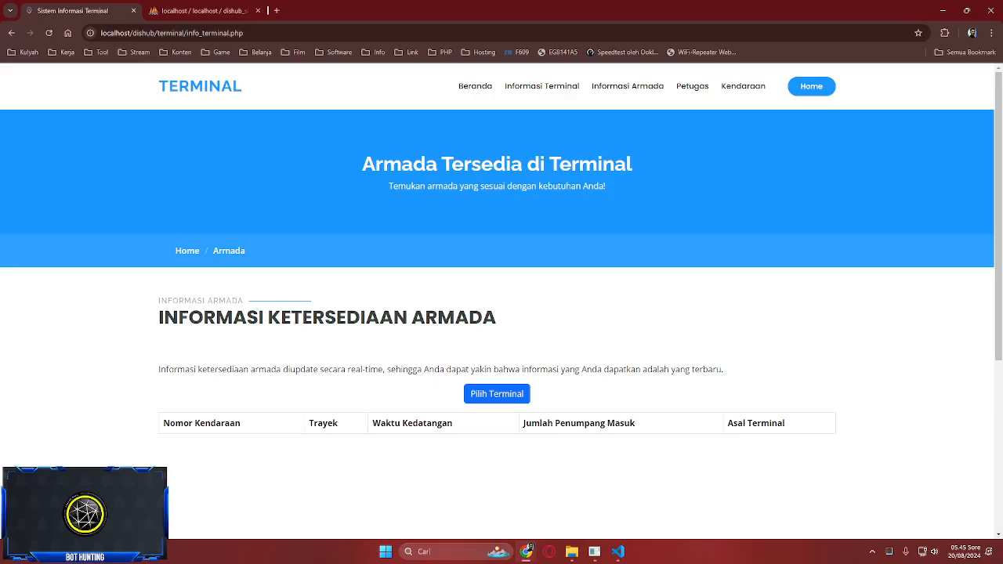
scroll(501, 313, "down", 2)
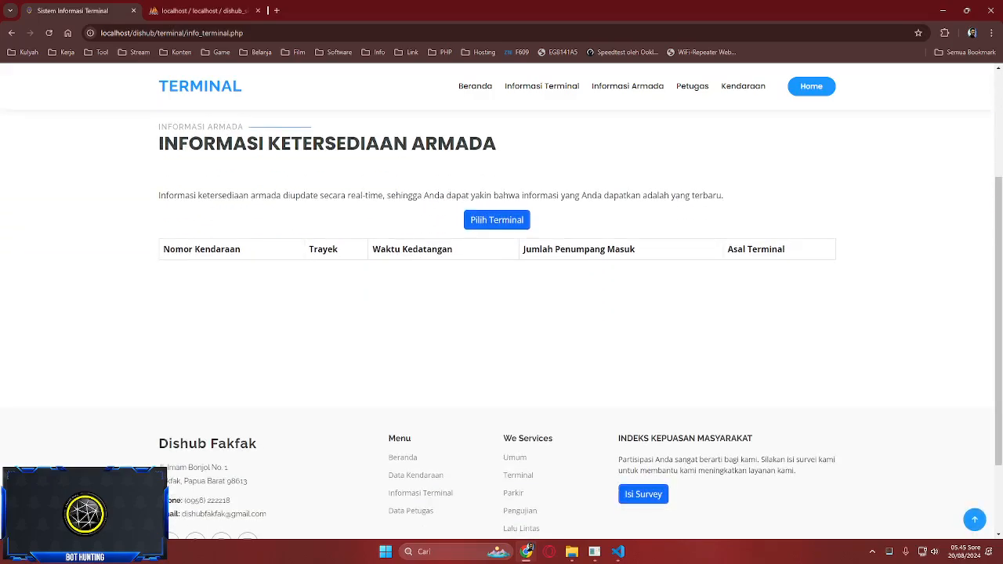
left_click(496, 219)
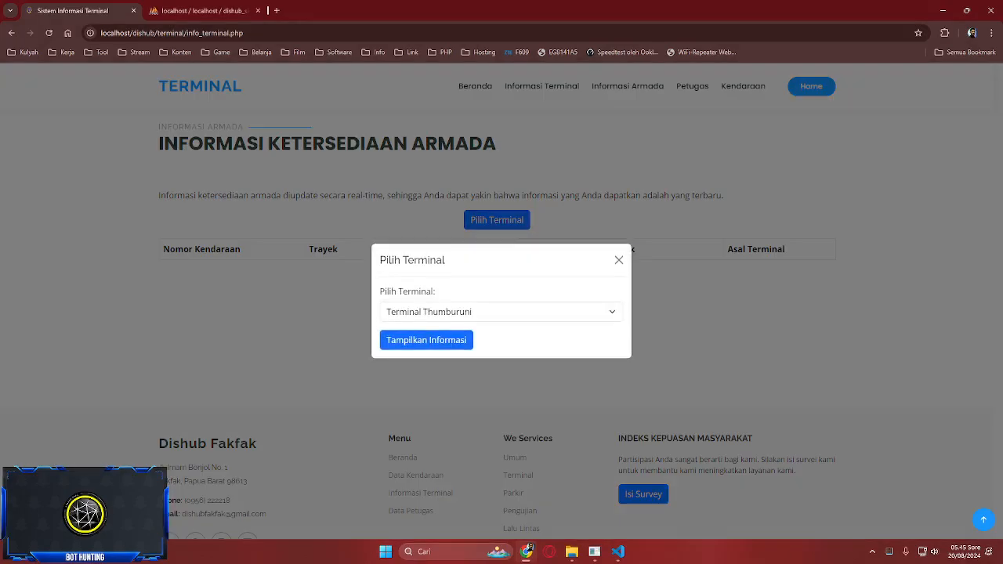
left_click(501, 311)
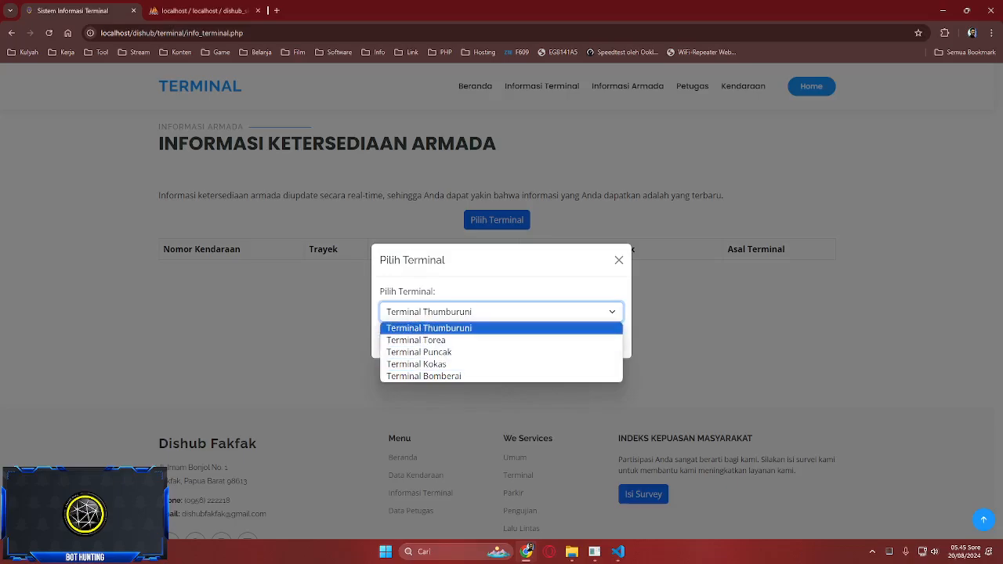
left_click(429, 328)
left_click(426, 339)
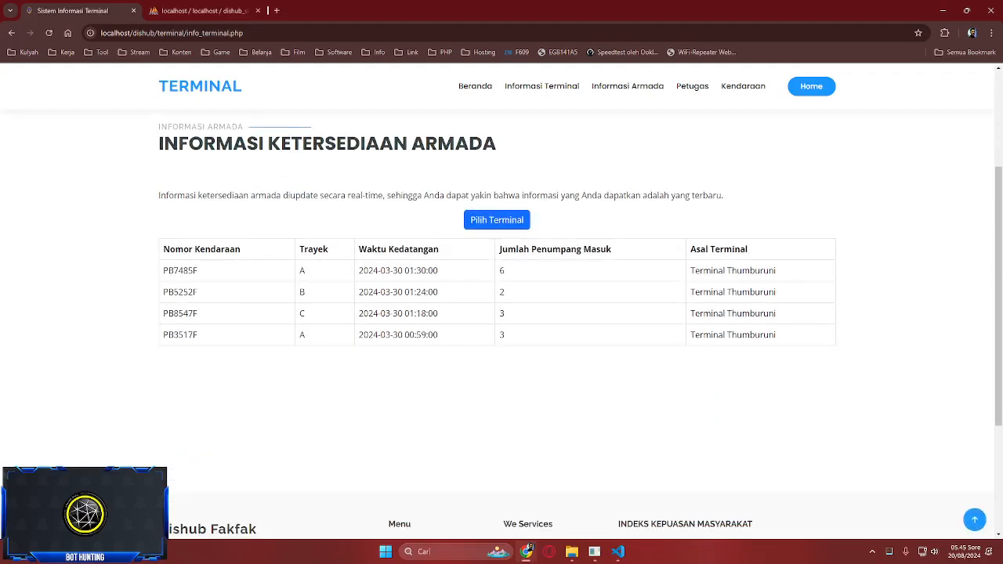
scroll(502, 323, "up", 1)
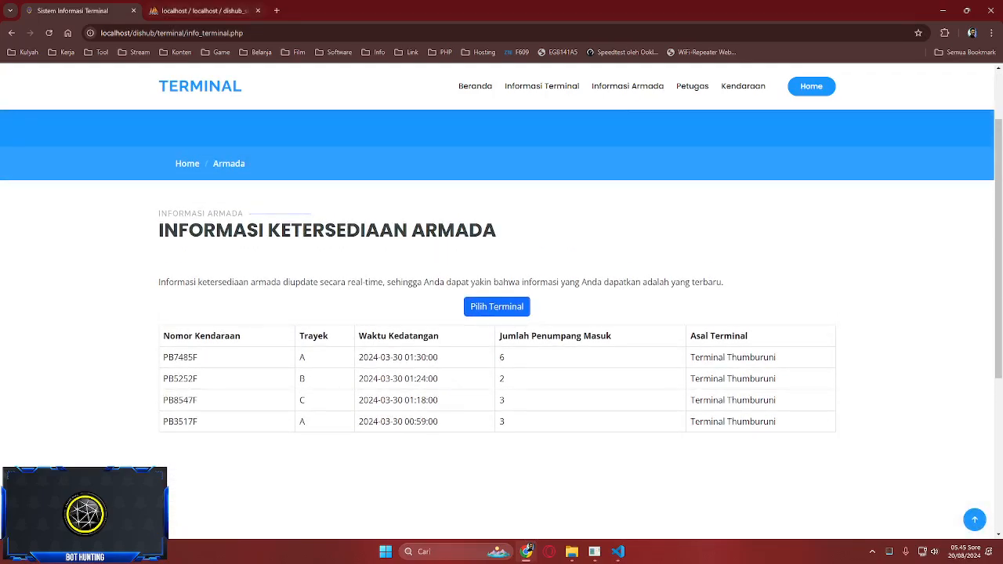
left_click(199, 11)
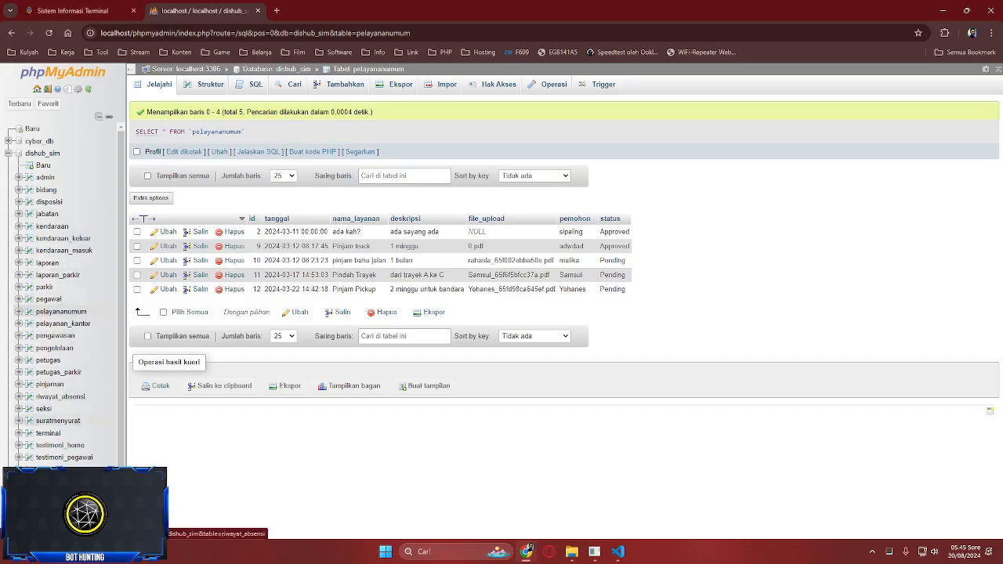
- Browse the terminal, kendaraan_masuk and kendaraan tables, ending on kendaraan_masuk's nine arrival records
left_click(47, 433)
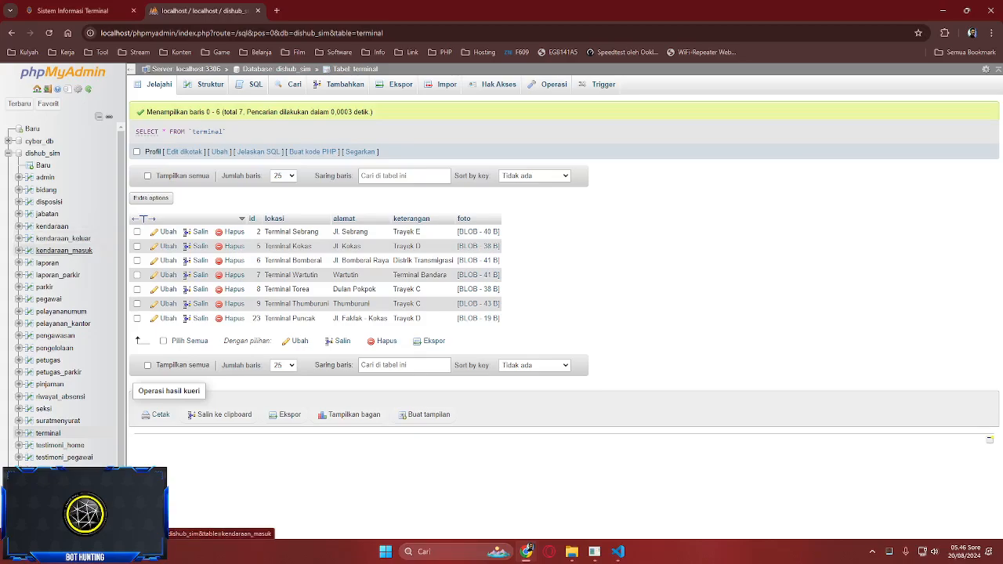
left_click(64, 251)
left_click(52, 226)
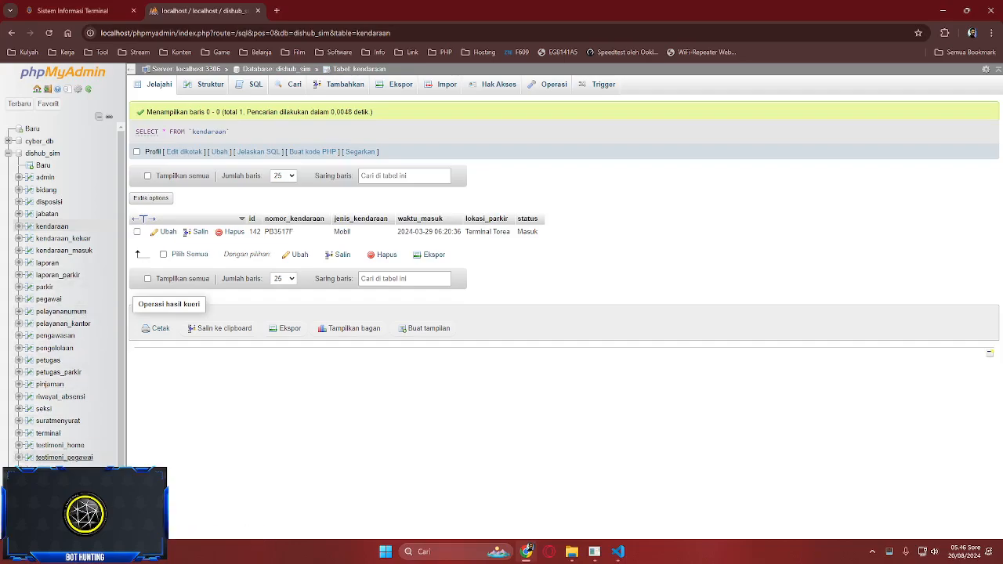
left_click(64, 250)
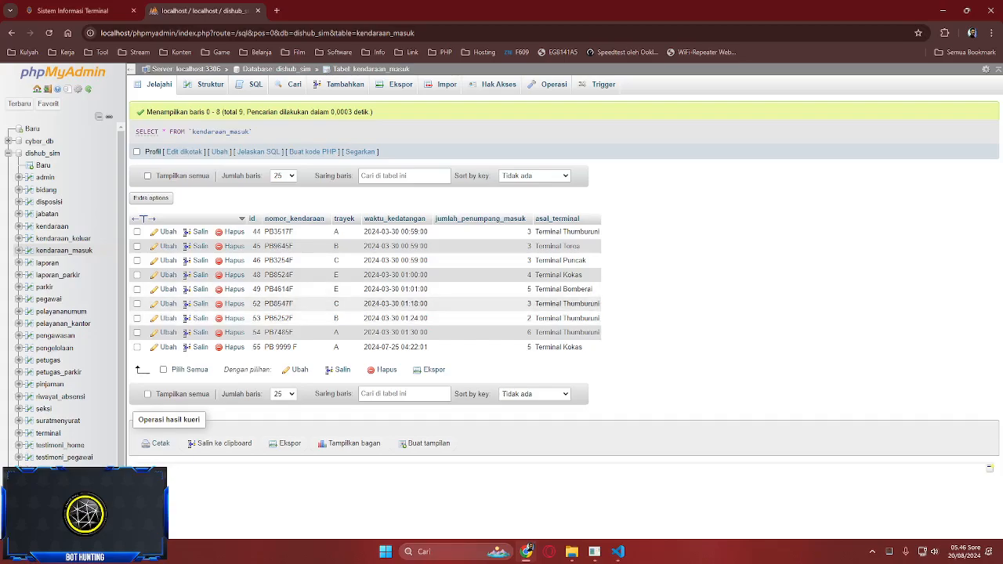
left_click(110, 10)
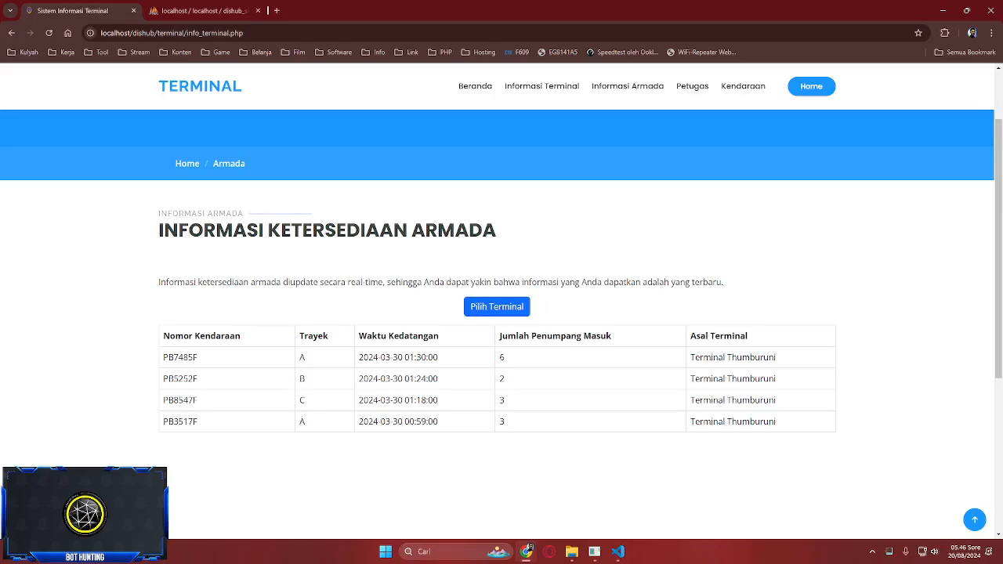
- Compare a Thumburuni vehicle number against the kendaraan_masuk table in phpMyAdmin
double_click(180, 401)
left_click(204, 11)
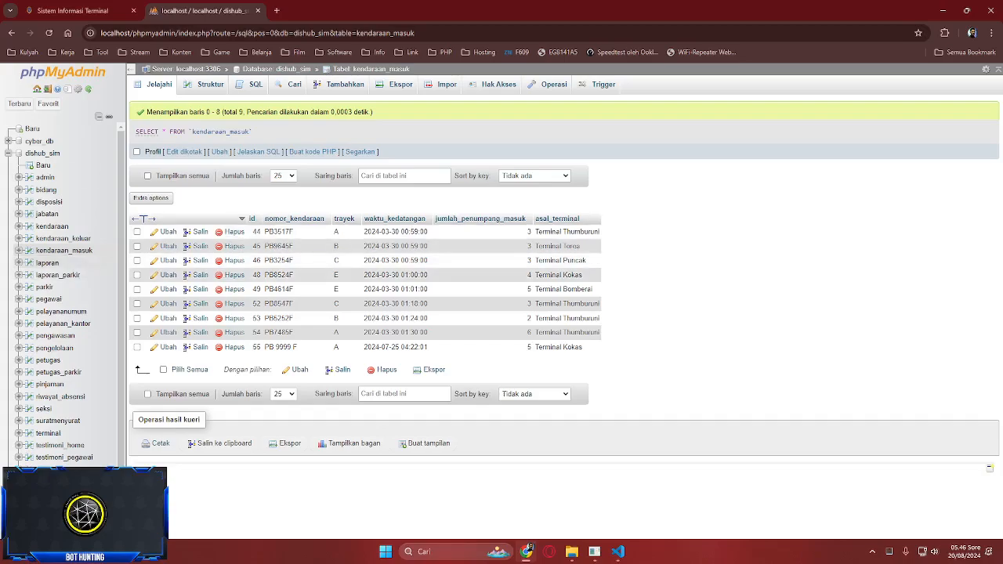
left_click(64, 250)
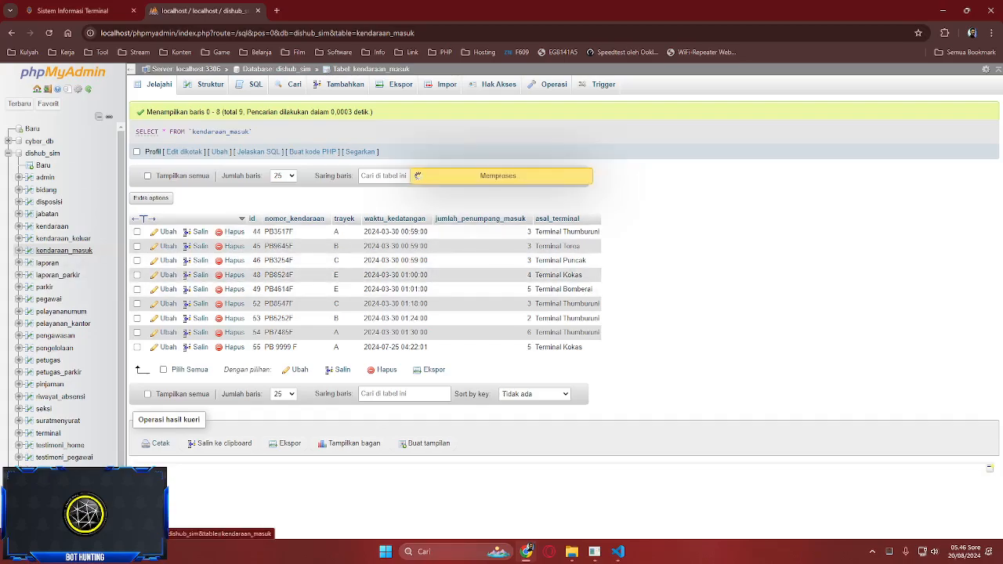
left_click(73, 11)
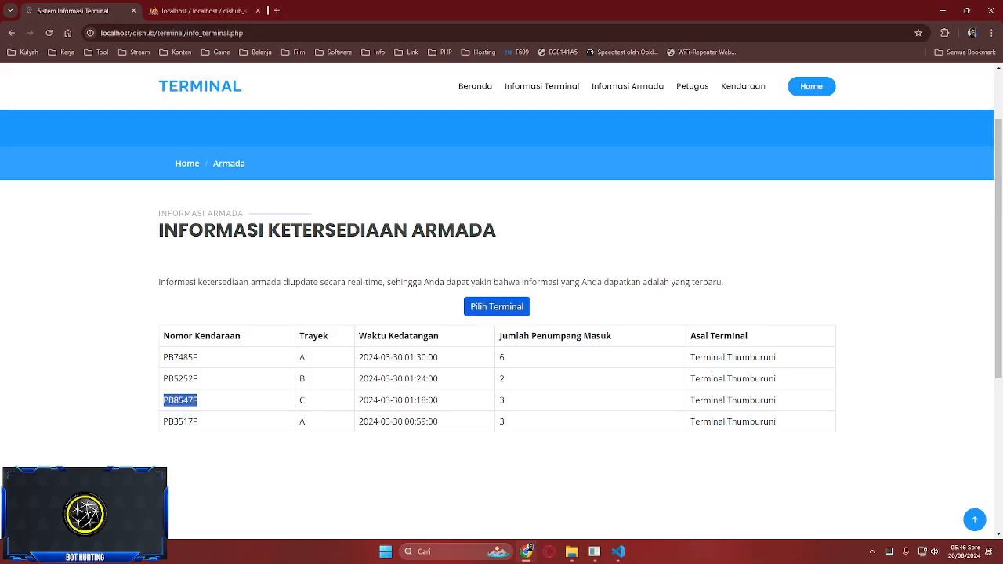
- Show the fleet for Terminal Torea via Pilih Terminal, listing a single vehicle
left_click(496, 306)
left_click(501, 311)
left_click(418, 352)
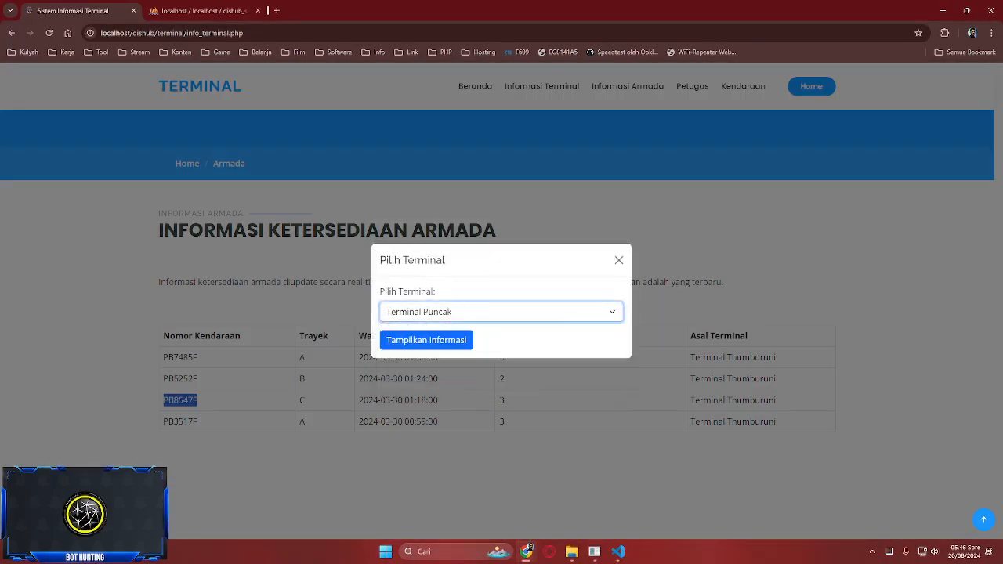
left_click(501, 311)
left_click(415, 340)
left_click(416, 340)
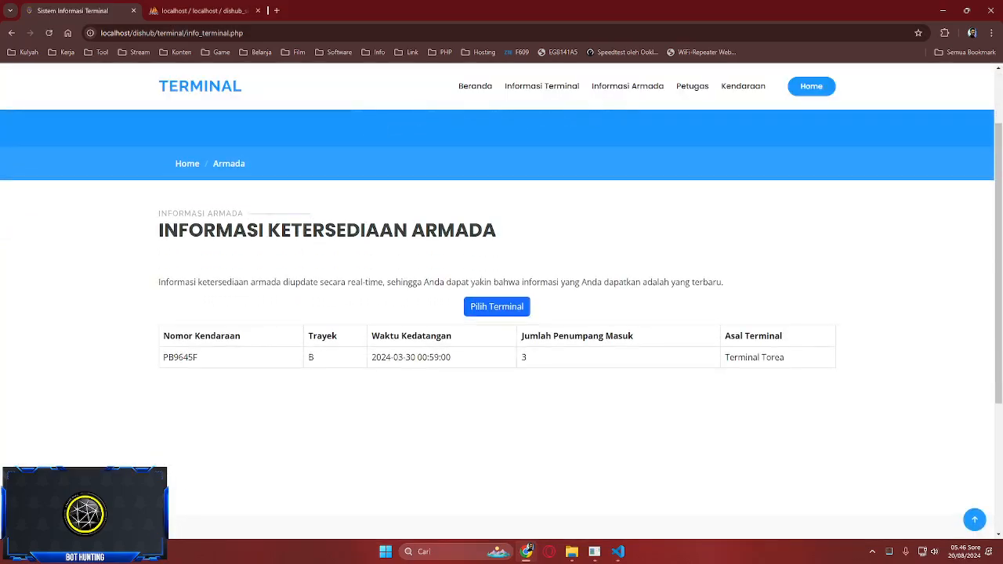
- Check the Torea vehicle's row in kendaraan_masuk, then open the Petugas staff page
key("ctrl+Tab")
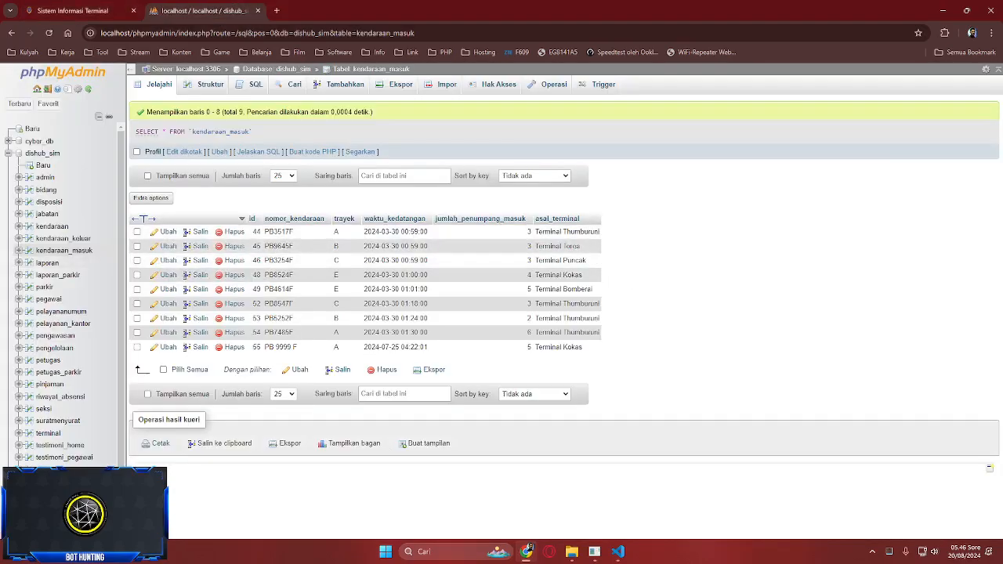
key("ctrl+Tab")
key("ctrl+Tab")
double_click(279, 245)
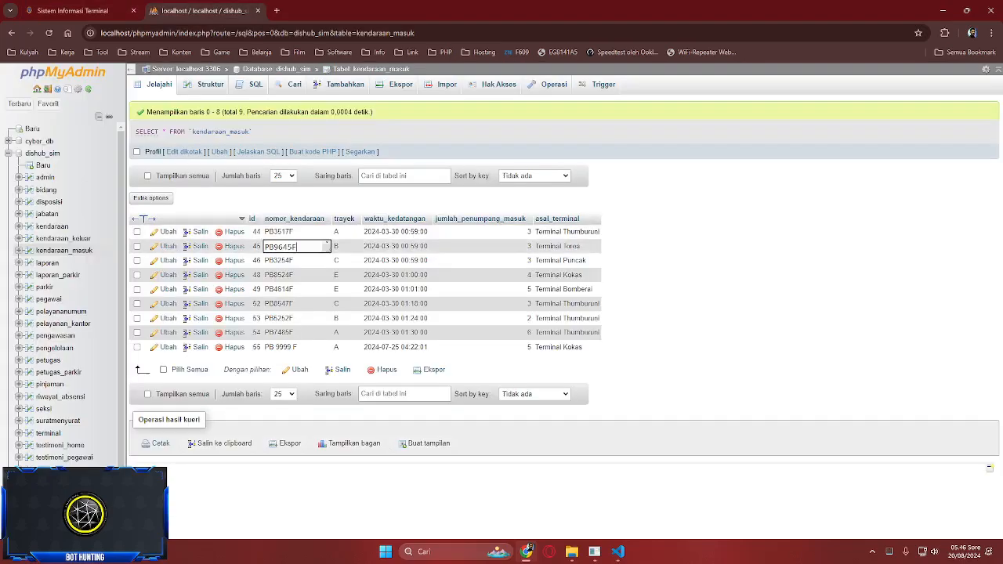
key("Return")
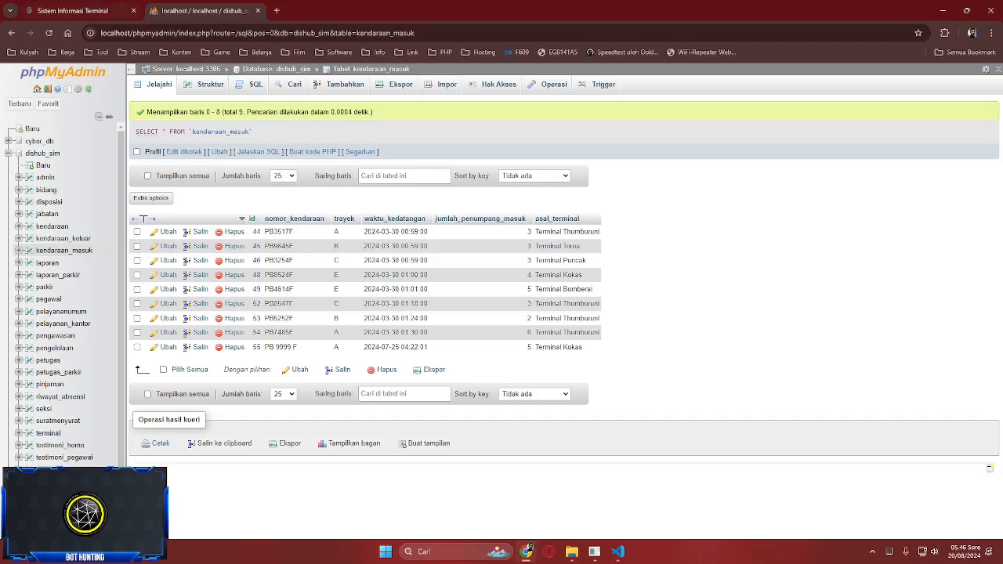
key("ctrl+Tab")
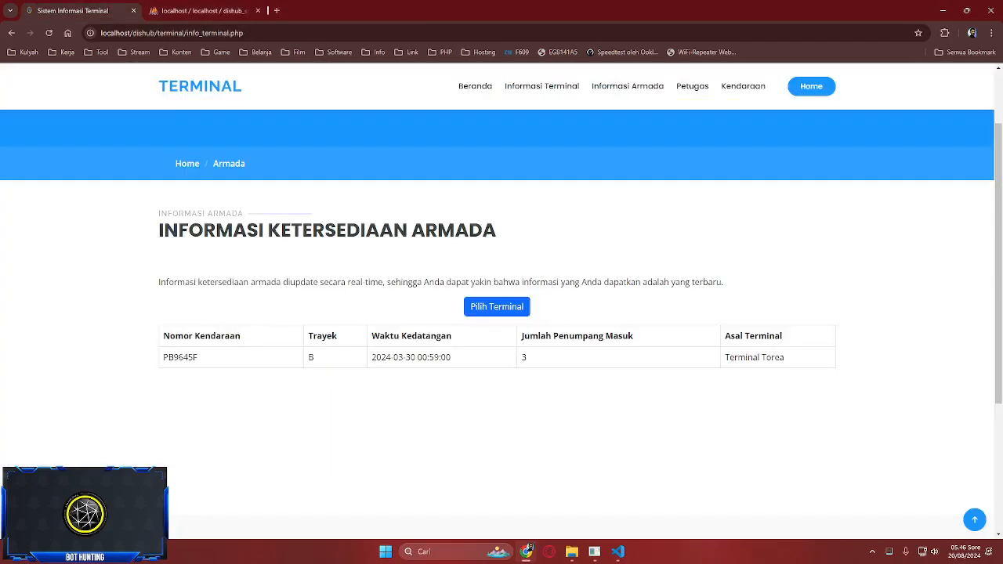
left_click(692, 86)
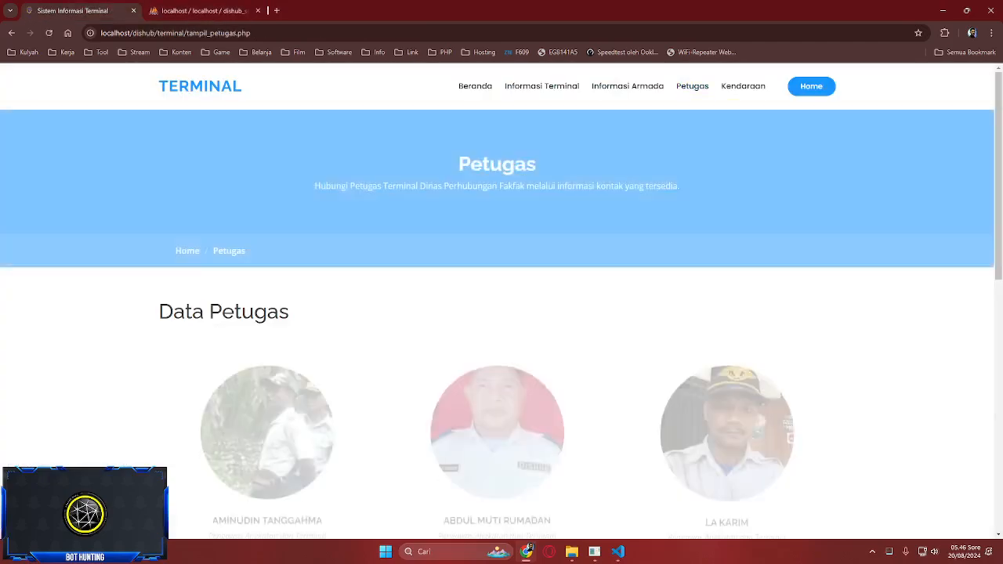
- Scroll through the Terminal Petugas page and briefly highlight the first officer's job title
scroll(726, 384, "down", 3)
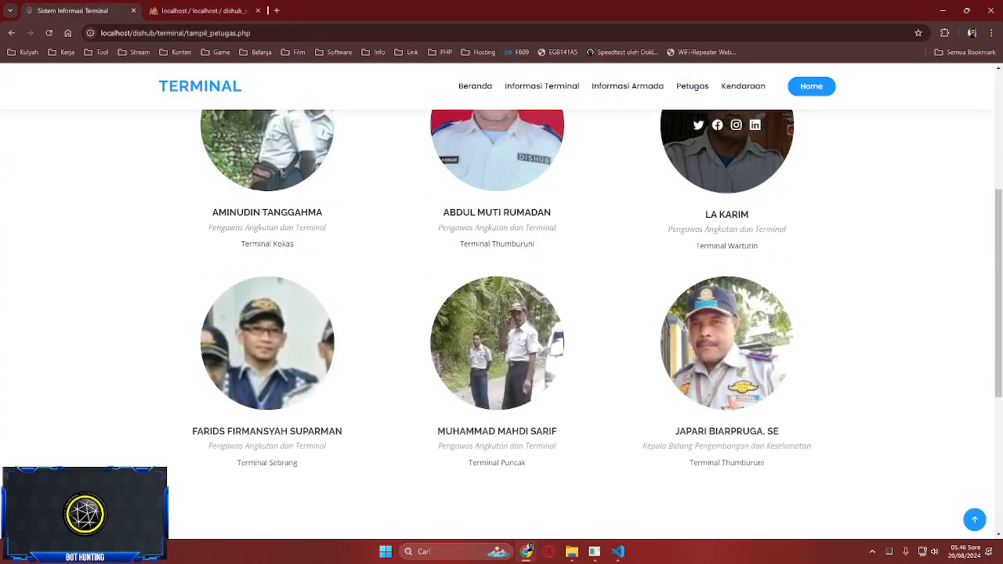
scroll(726, 384, "down", 3)
scroll(726, 384, "up", 6)
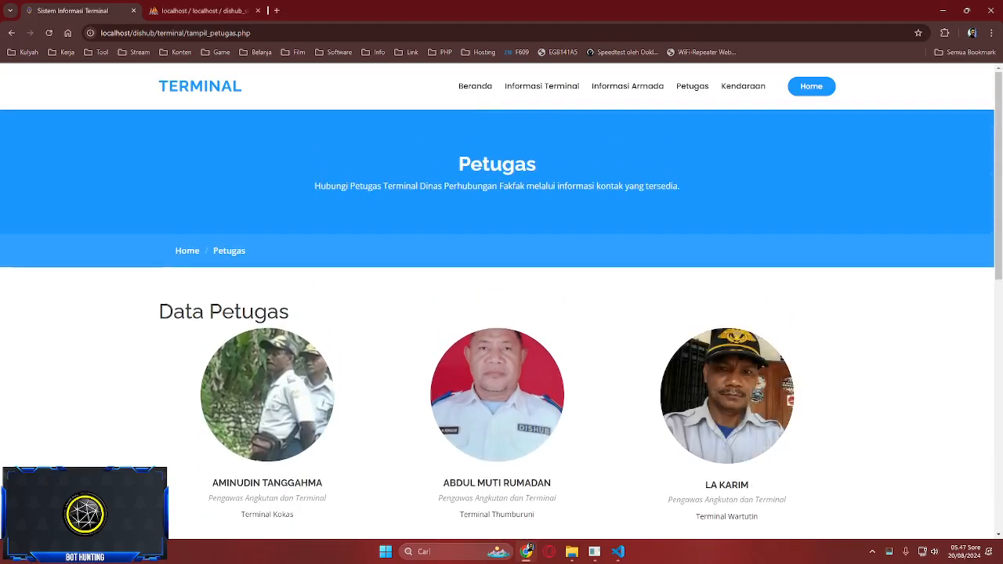
scroll(726, 384, "down", 2)
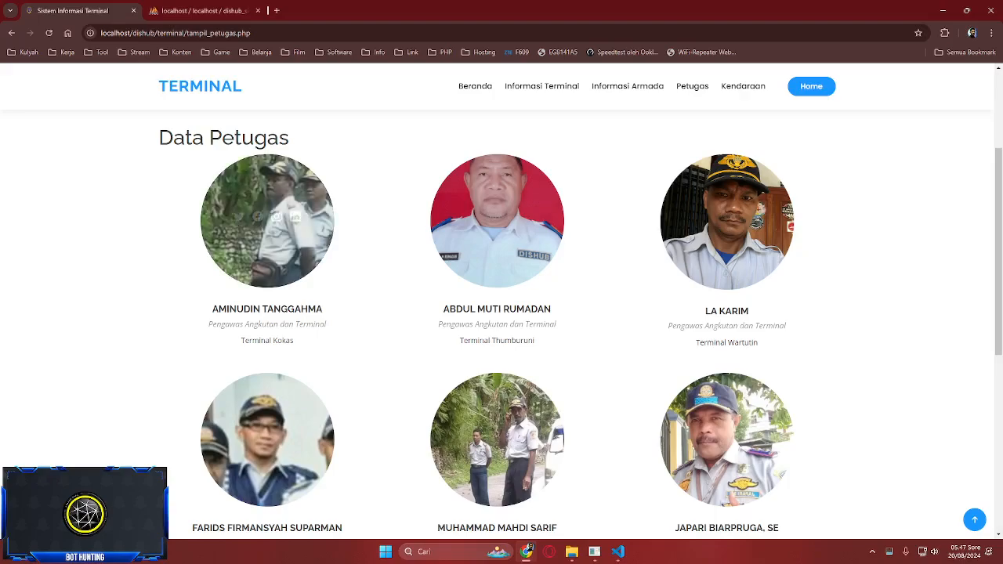
scroll(497, 307, "up", 1)
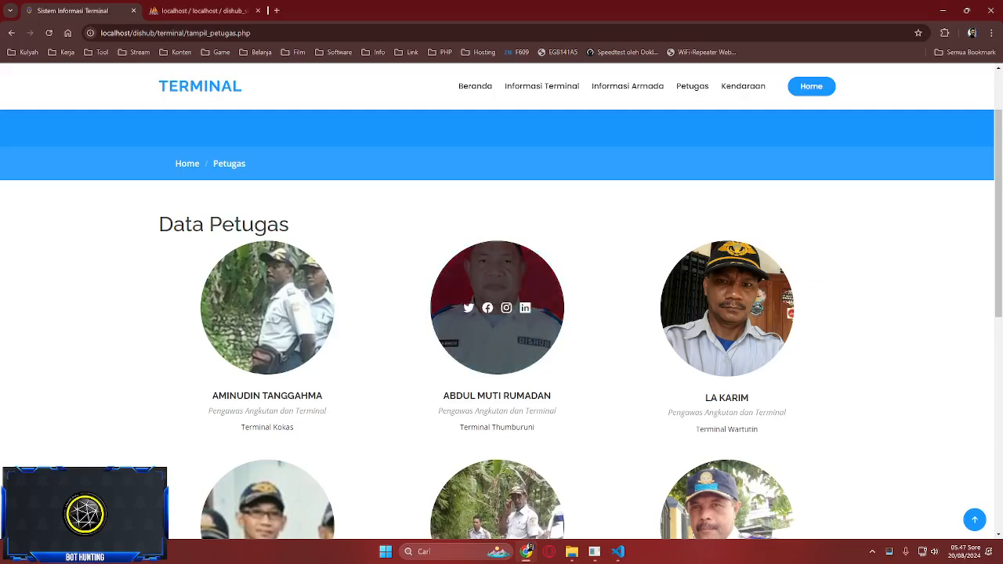
scroll(496, 307, "down", 3)
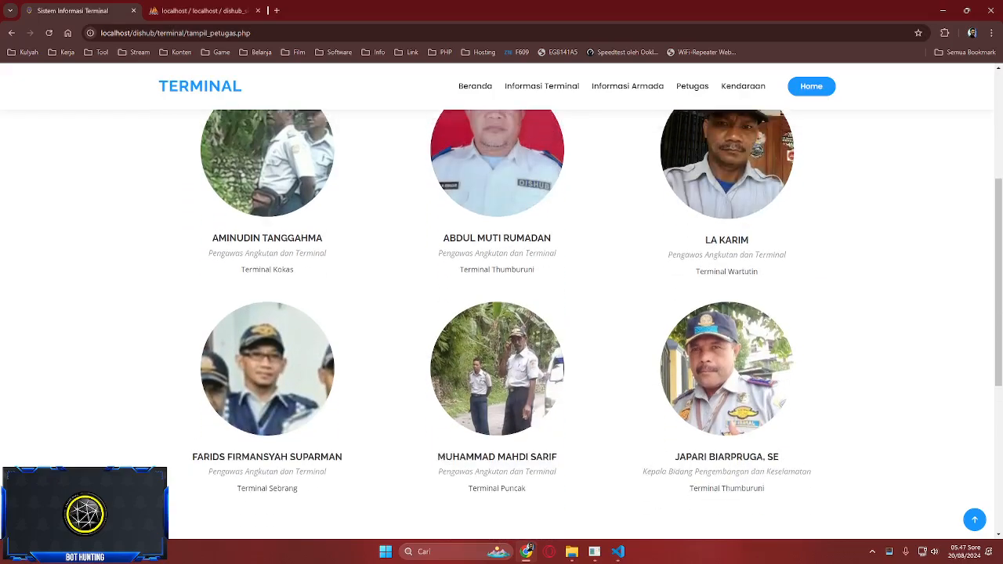
scroll(726, 188, "up", 2)
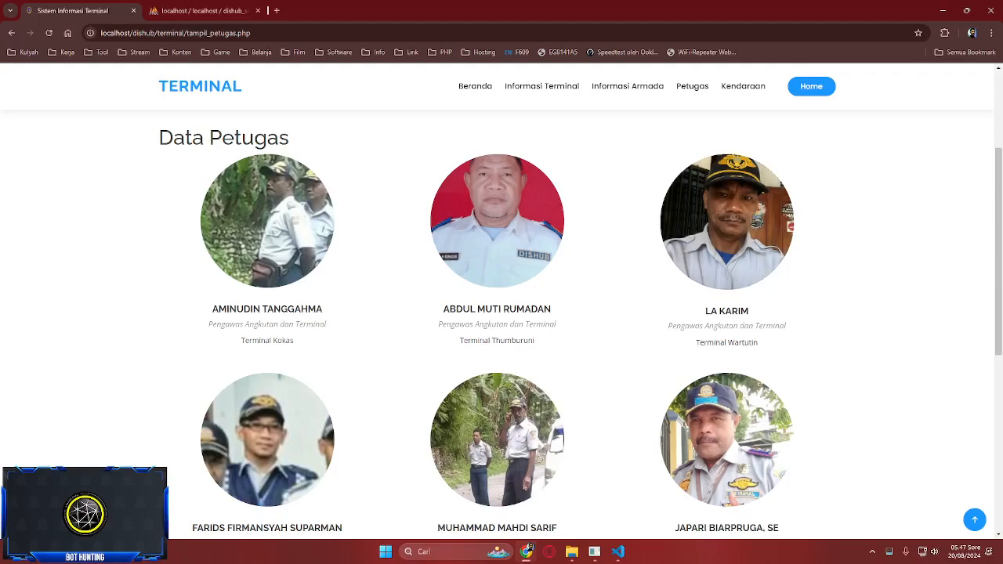
scroll(266, 353, "down", 1)
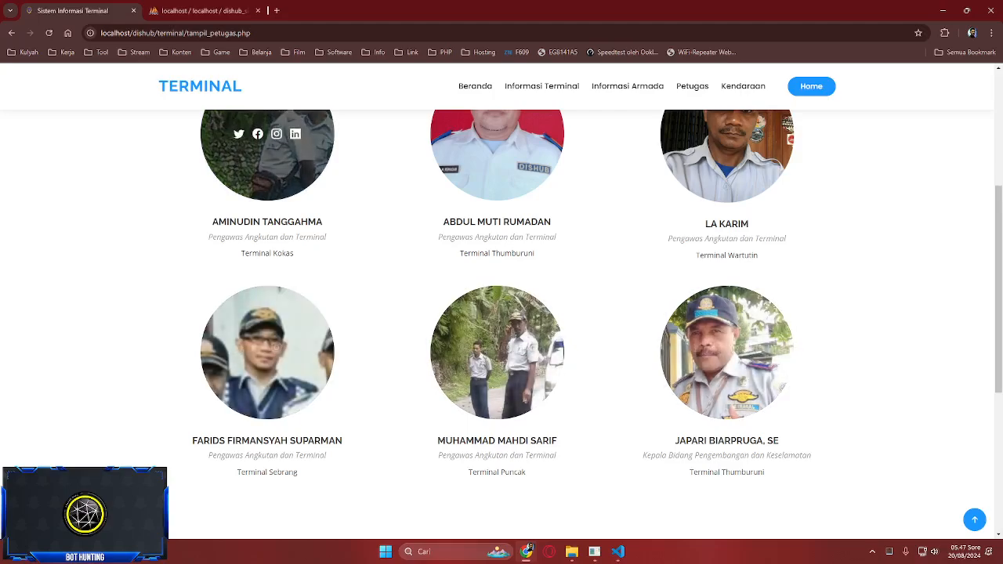
scroll(266, 180, "up", 1)
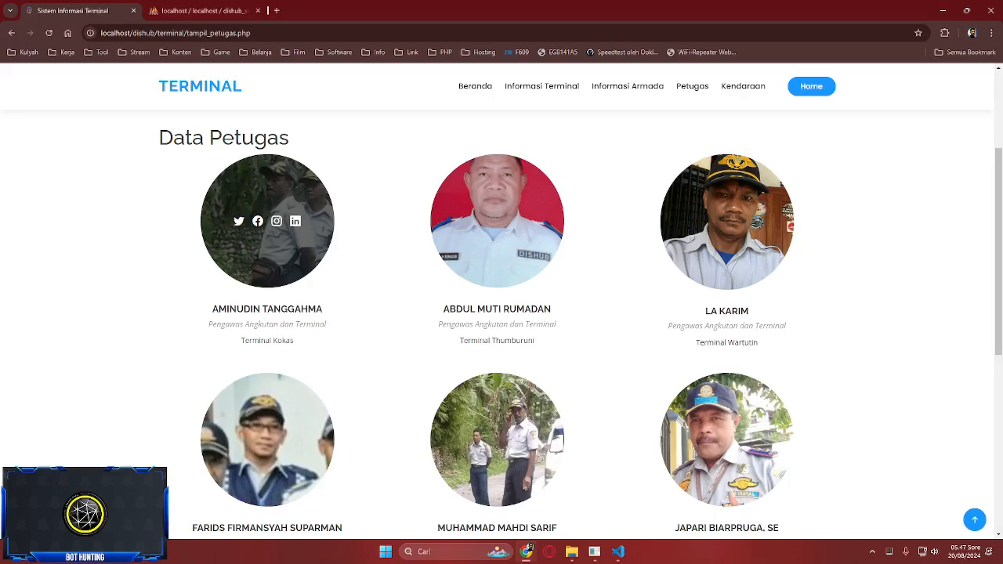
left_click_drag(208, 324, 325, 324)
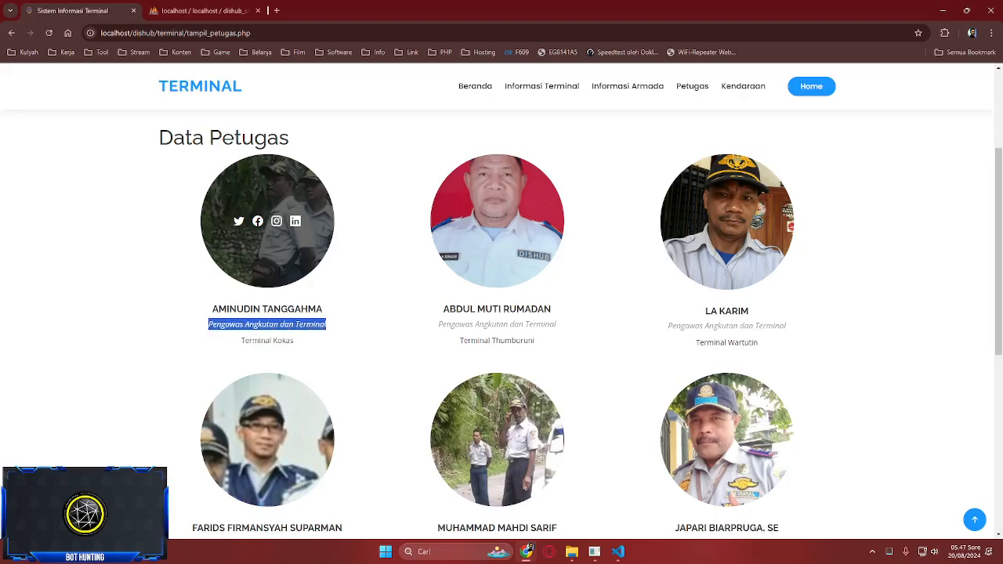
left_click(497, 235)
- Highlight the last officer's job title, then go to the Terminal Kendaraan page
scroll(497, 235, "down", 1)
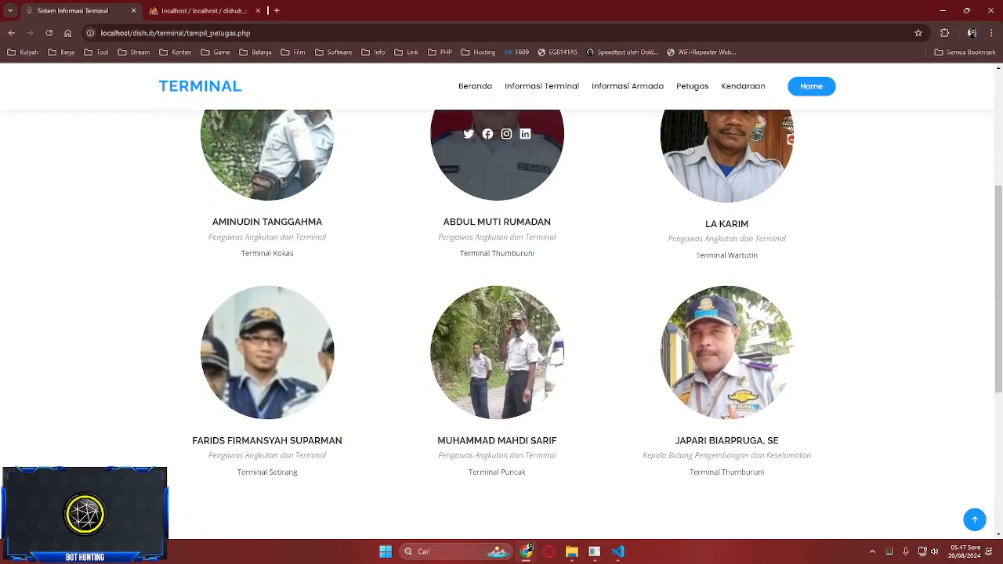
scroll(497, 203, "down", 1)
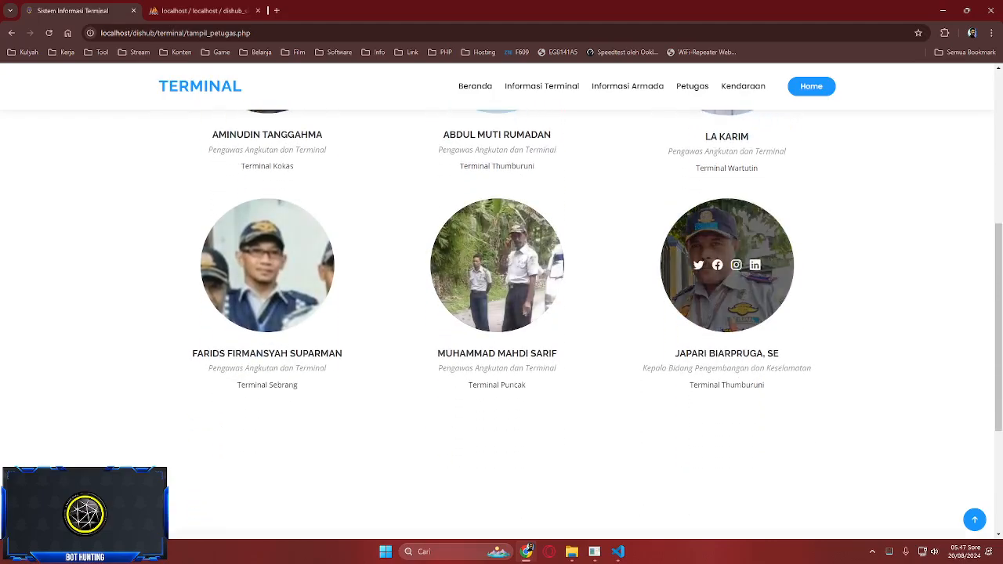
left_click_drag(643, 367, 812, 368)
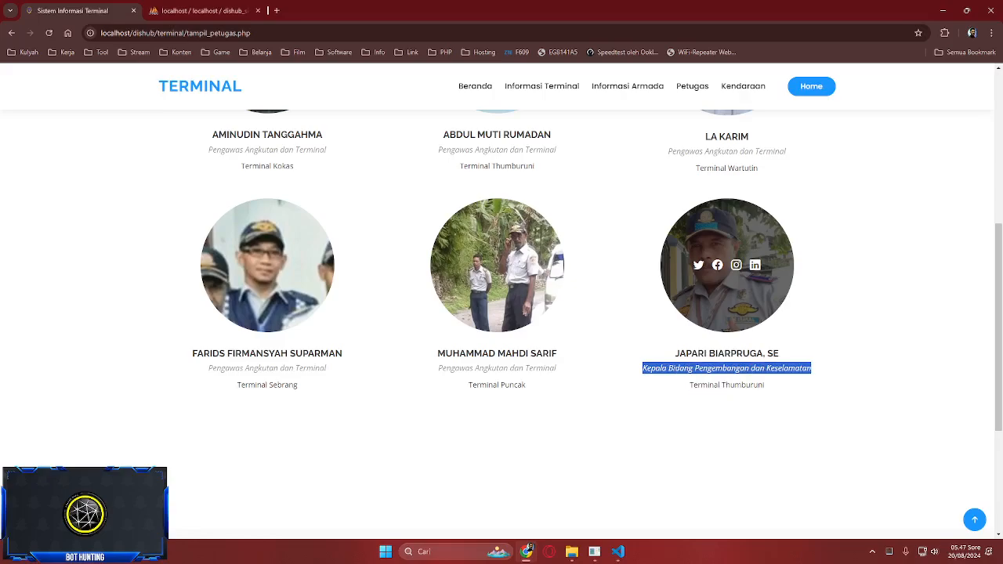
left_click(812, 368)
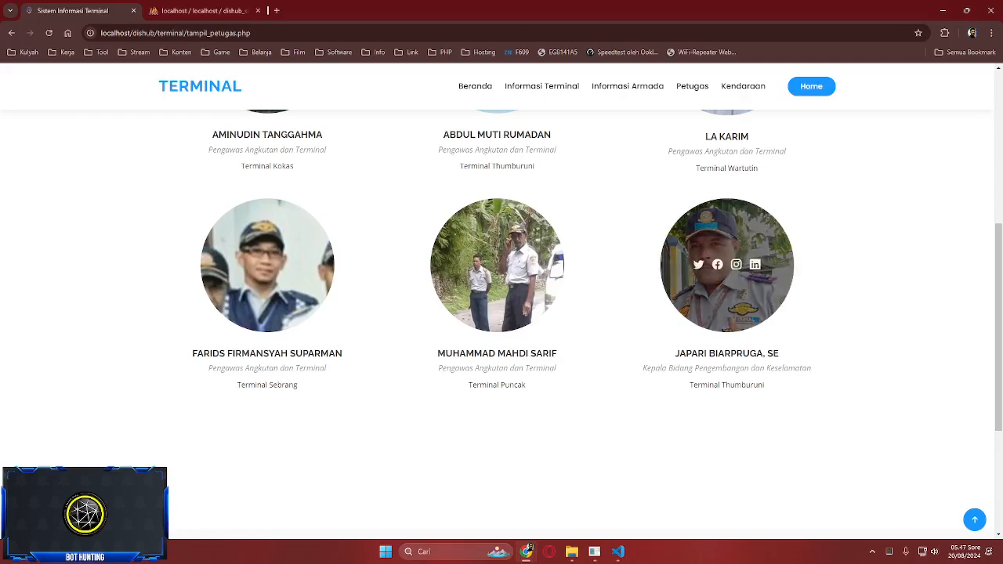
scroll(727, 314, "up", 5)
left_click(742, 86)
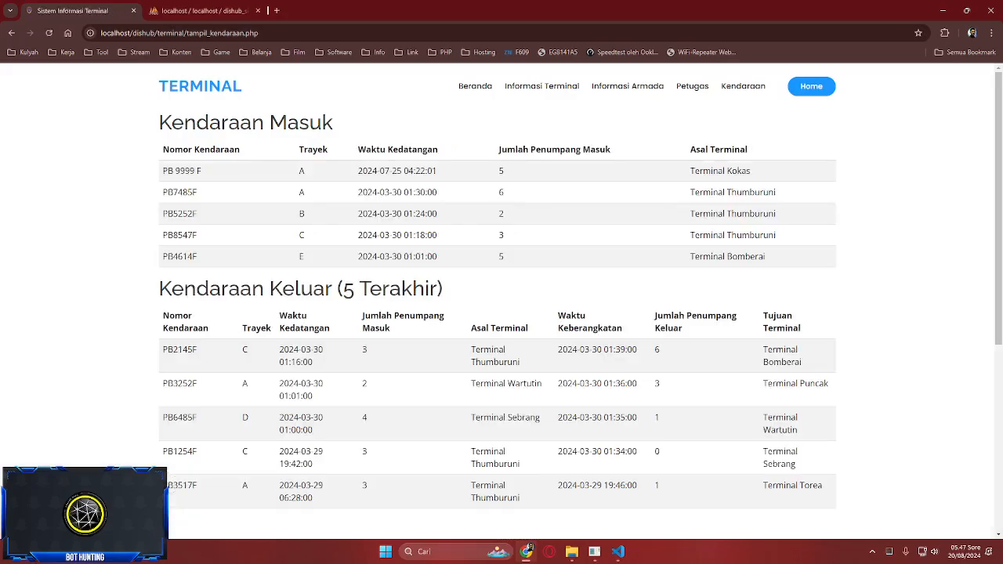
scroll(501, 314, "down", 1)
scroll(501, 313, "up", 1)
scroll(502, 313, "down", 3)
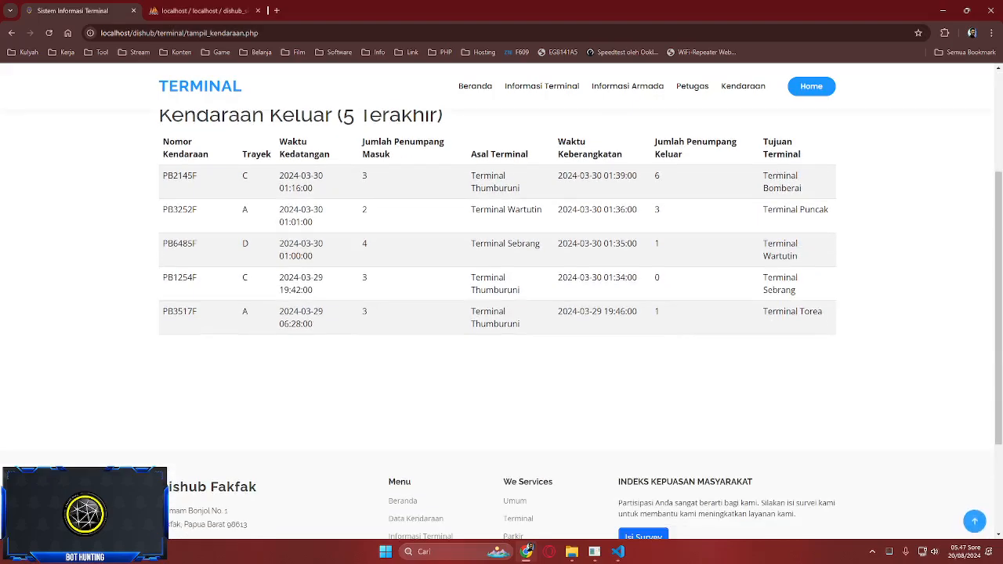
scroll(501, 313, "up", 3)
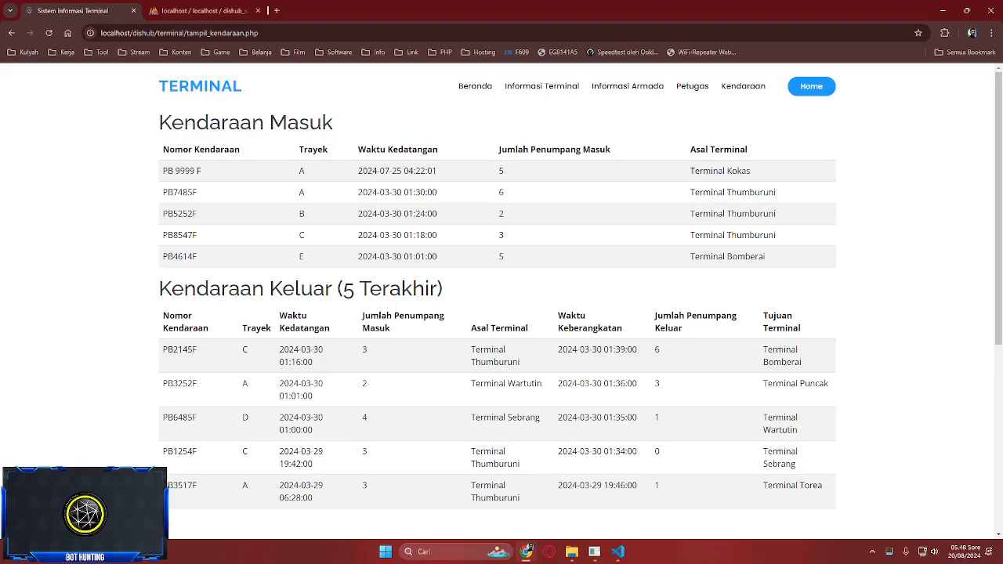
scroll(502, 314, "down", 1)
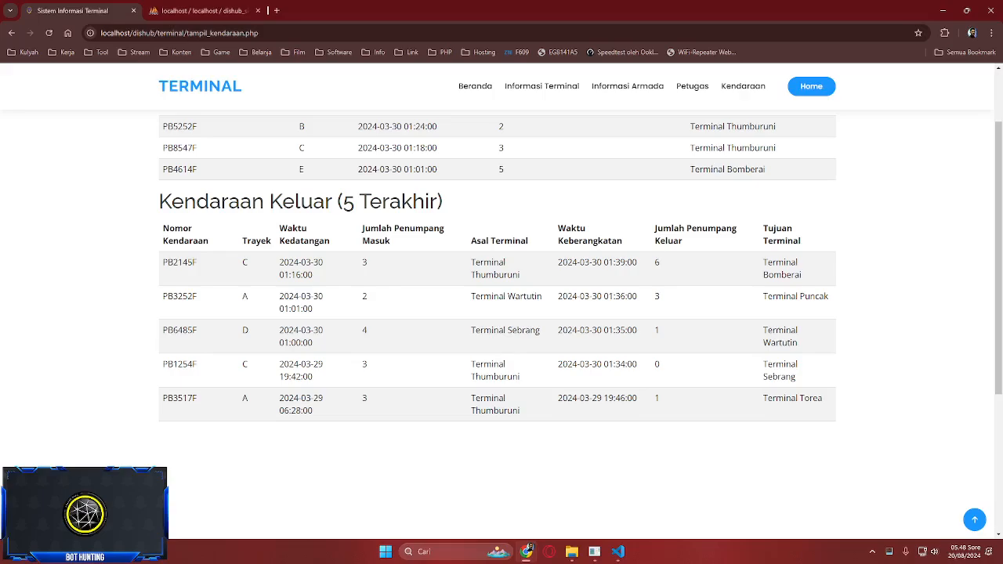
scroll(501, 313, "up", 1)
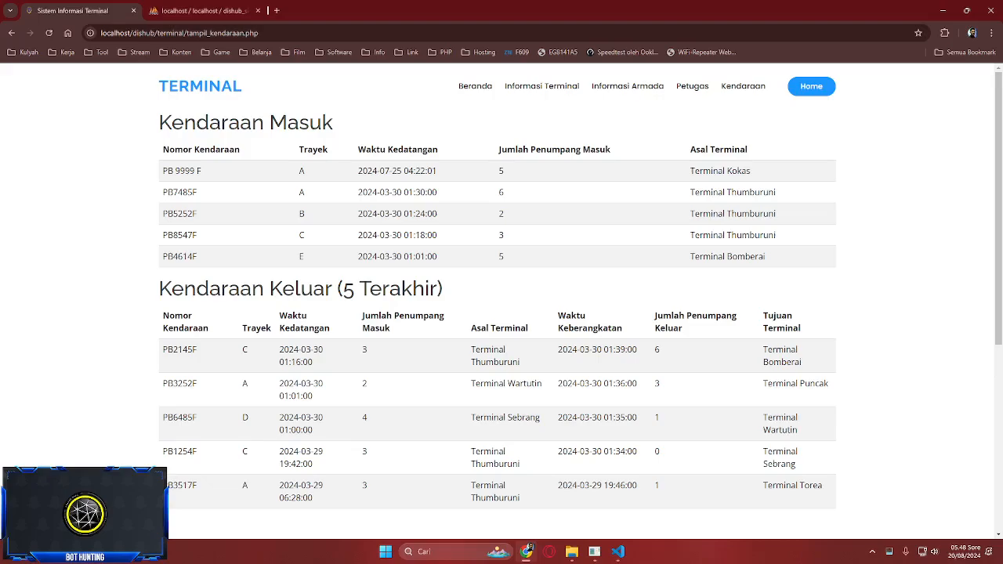
key("ctrl+Tab")
left_click(64, 250)
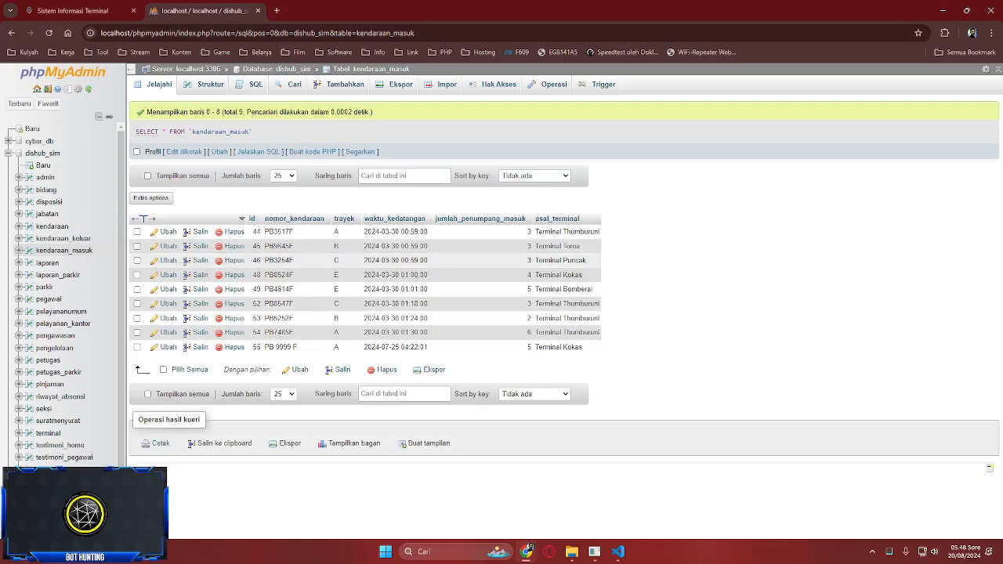
key("ctrl+Tab")
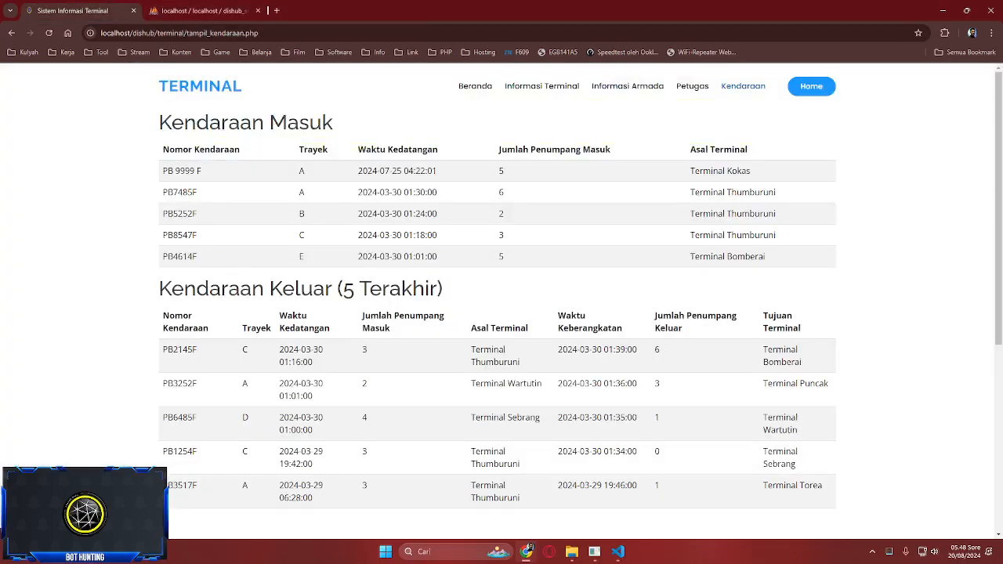
- Return to the Dishub Fakfak home page and enter the Parkir section
left_click(811, 86)
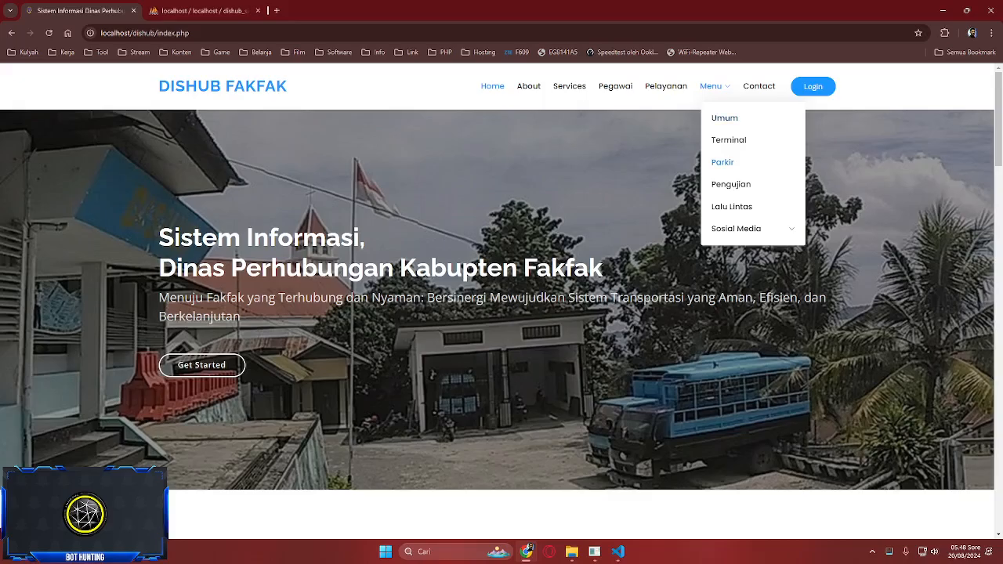
left_click(722, 162)
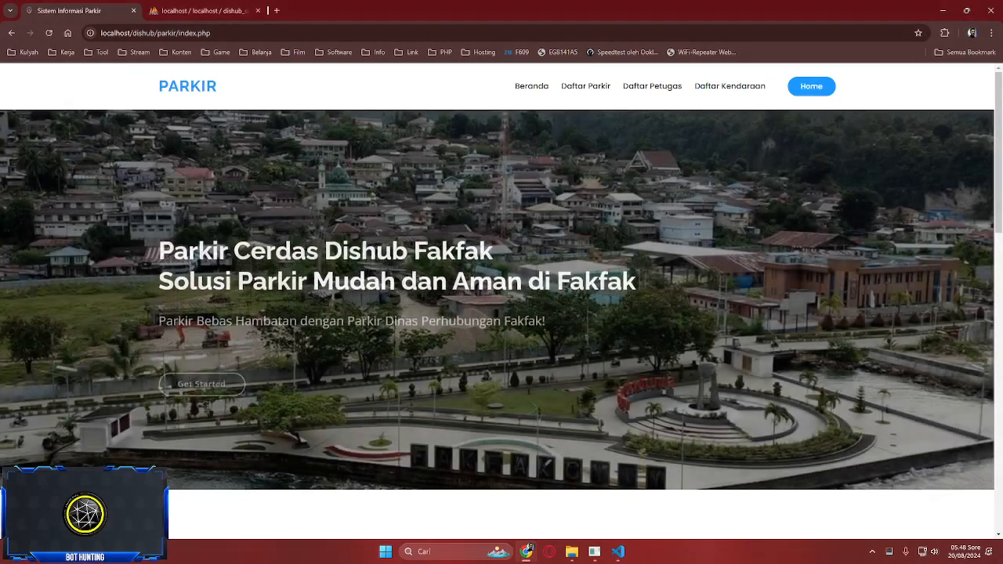
scroll(501, 313, "down", 5)
scroll(501, 313, "up", 5)
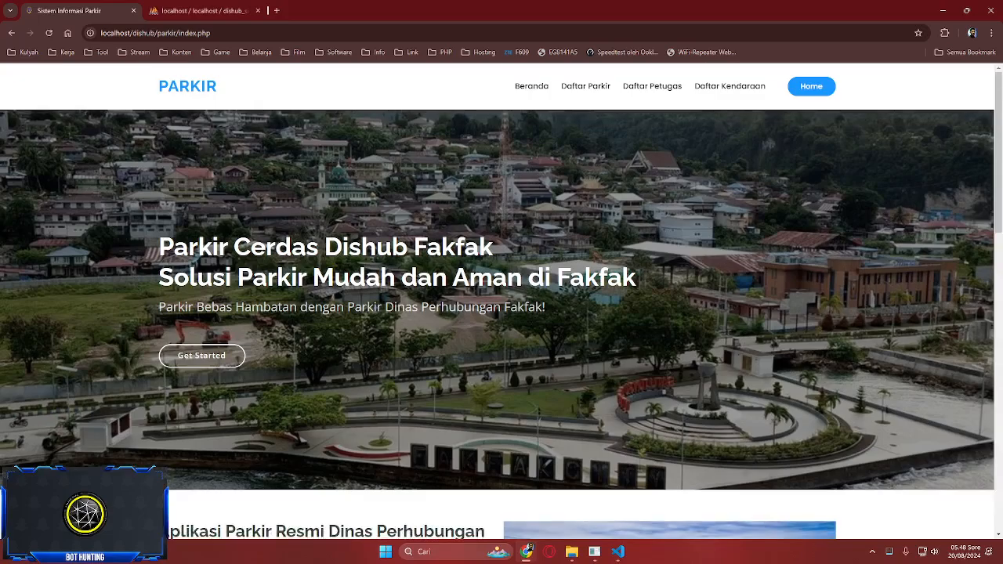
- Browse the Informasi Parkir list of parking locations
left_click(202, 356)
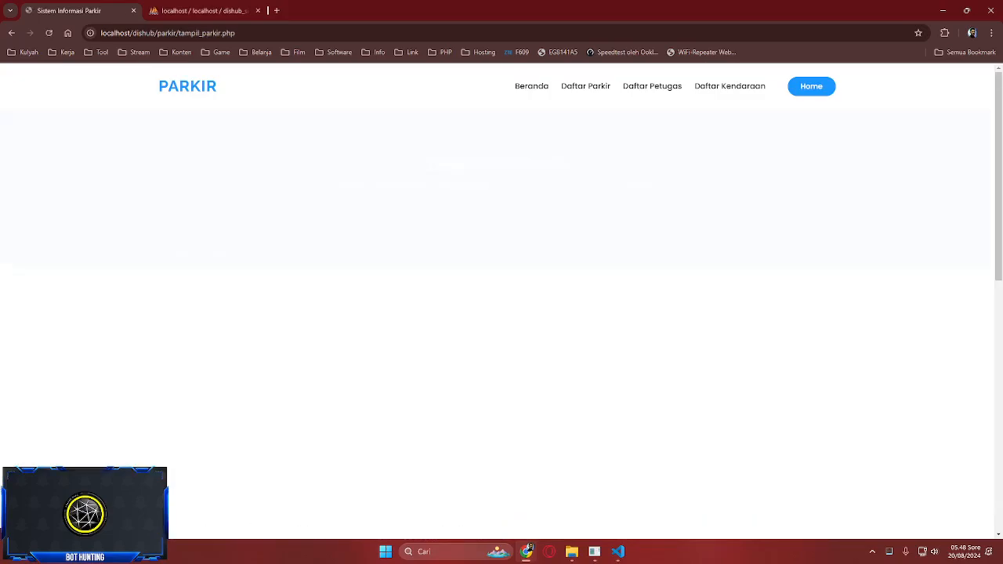
scroll(502, 313, "down", 2)
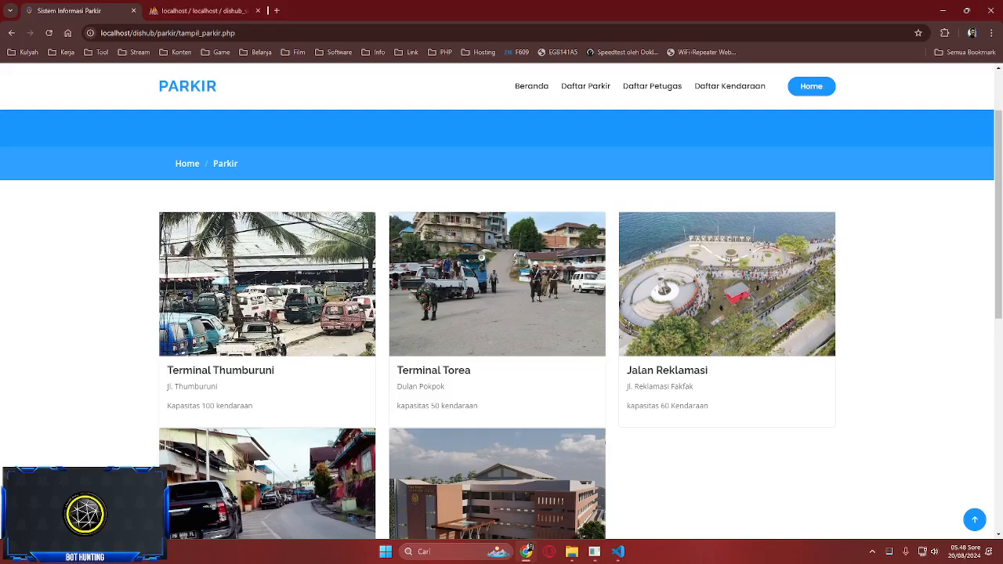
scroll(501, 313, "down", 2)
scroll(501, 313, "up", 1)
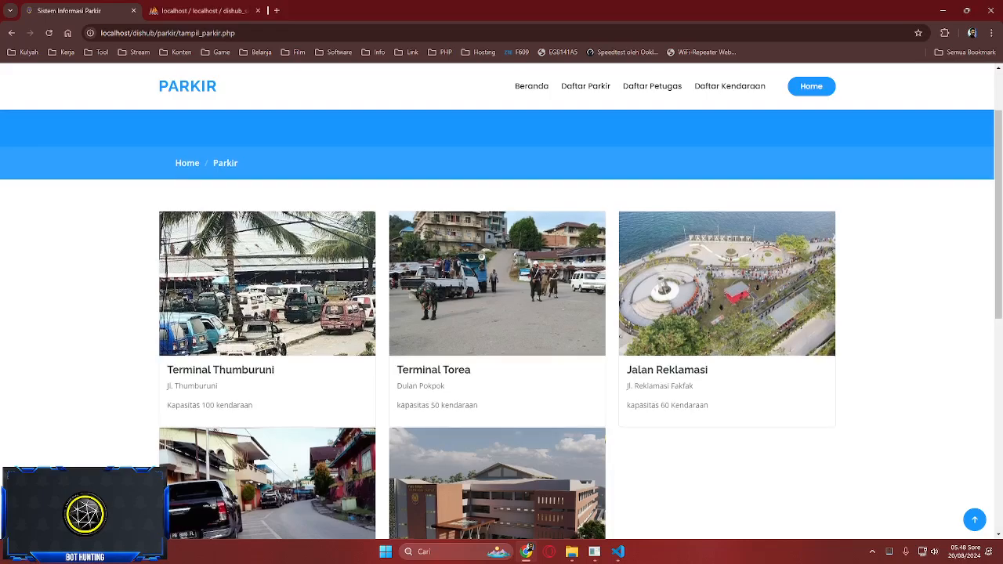
scroll(501, 313, "down", 1)
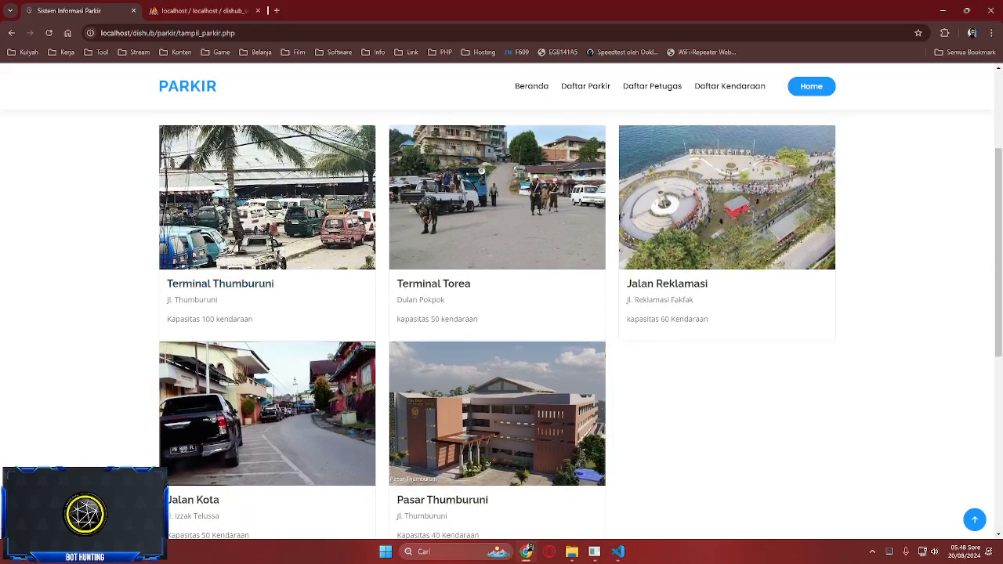
scroll(502, 314, "down", 1)
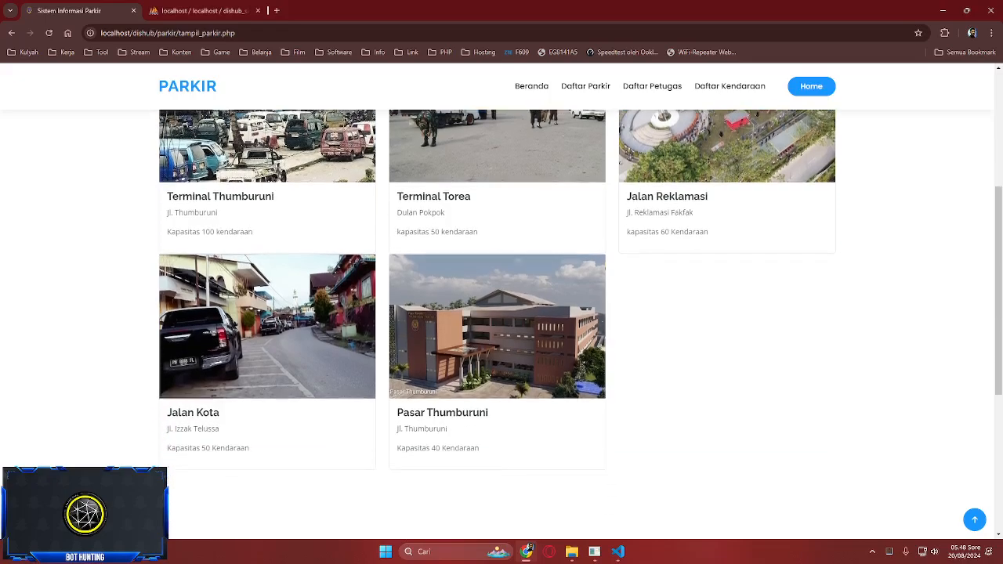
scroll(502, 313, "up", 1)
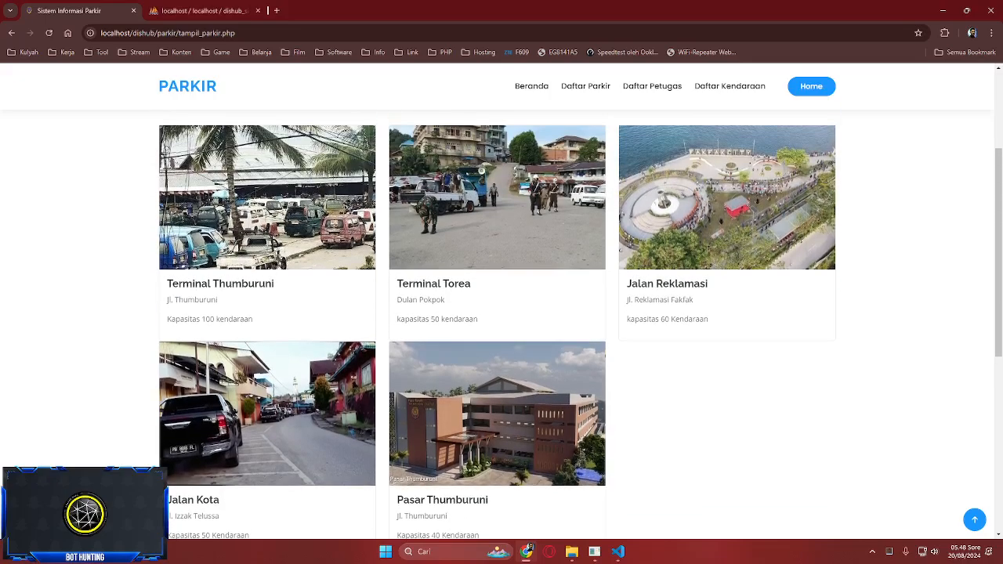
scroll(501, 325, "up", 1)
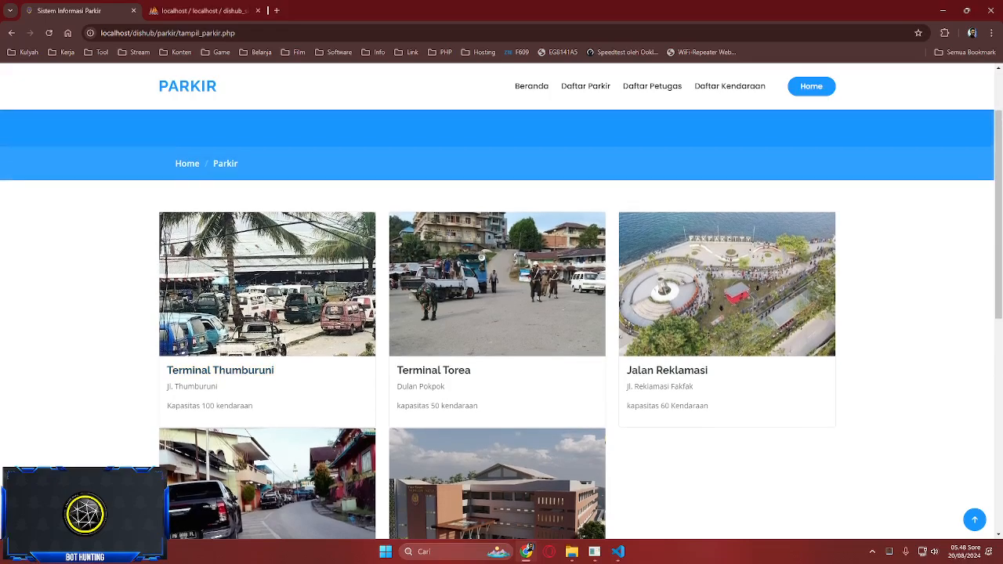
- Check Terminal Thumburuni's parked-vehicle status, which is empty, then go back to Daftar Parkir
left_click(220, 371)
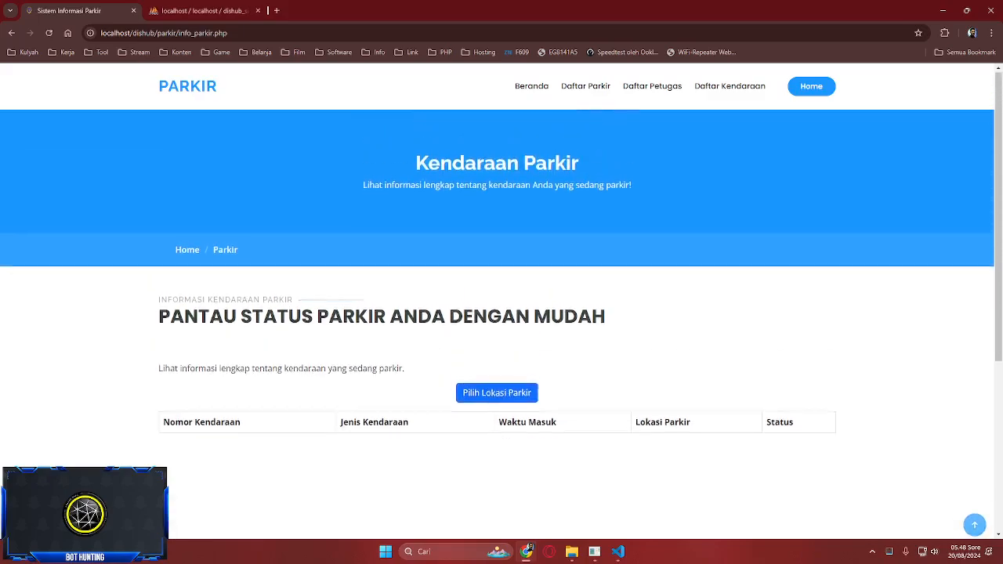
scroll(501, 313, "down", 1)
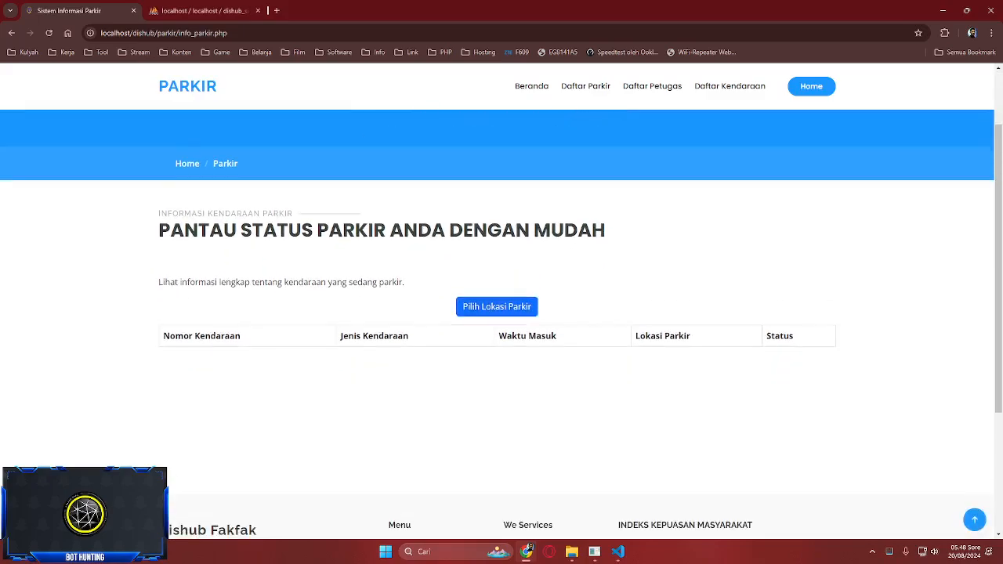
left_click(586, 86)
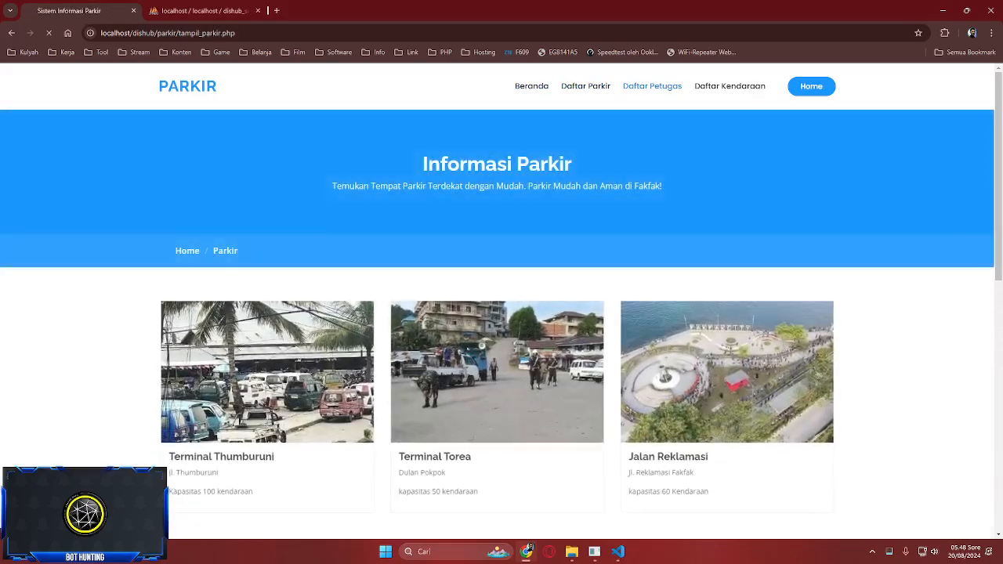
- On the parking Petugas page, select the first officer's work location text
left_click(651, 85)
scroll(267, 220, "down", 2)
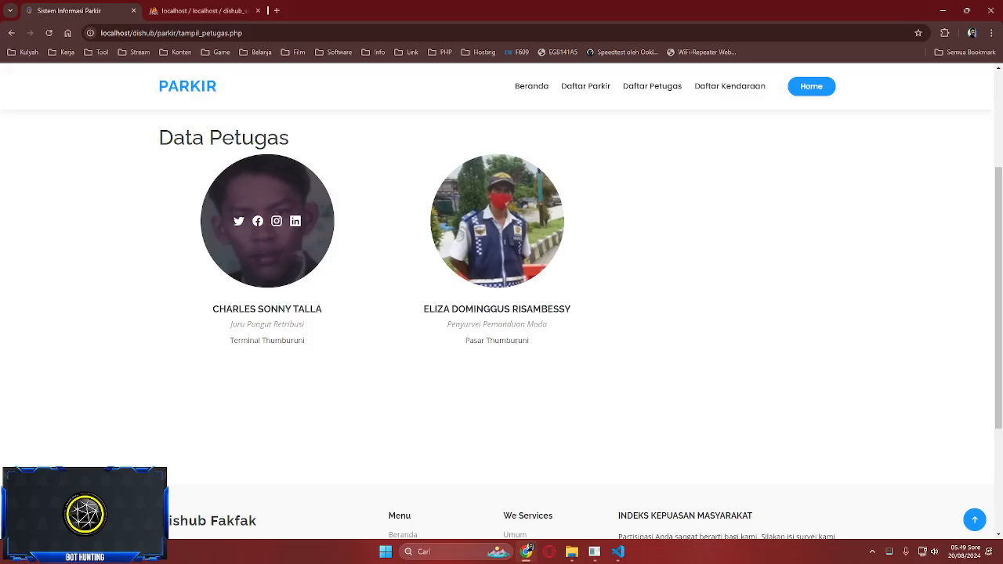
double_click(246, 341)
left_click(270, 385)
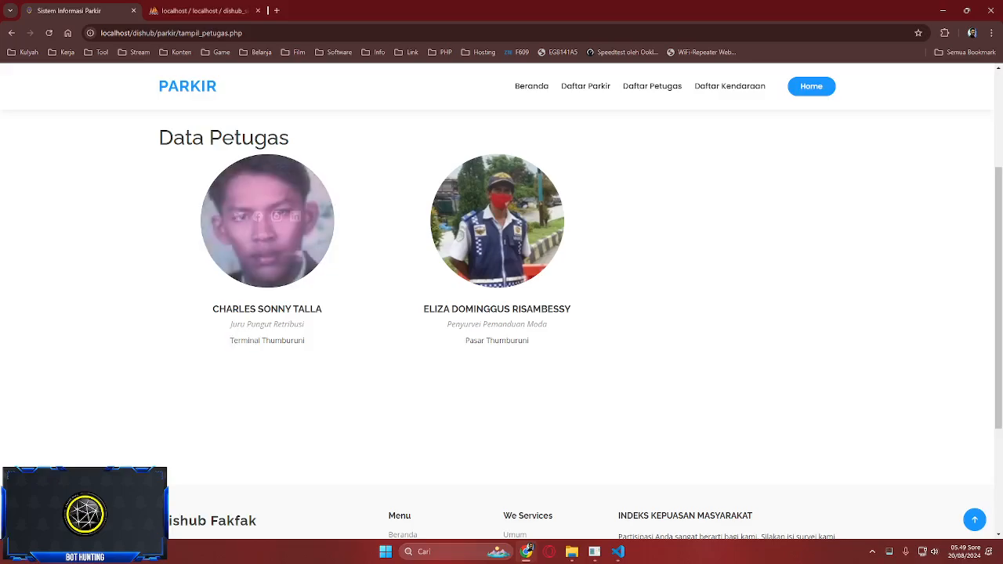
triple_click(266, 340)
left_click(383, 344)
- Select the 'Pasar Thumburuni' location, browse Daftar Parkir, then return to the Petugas page
double_click(475, 340)
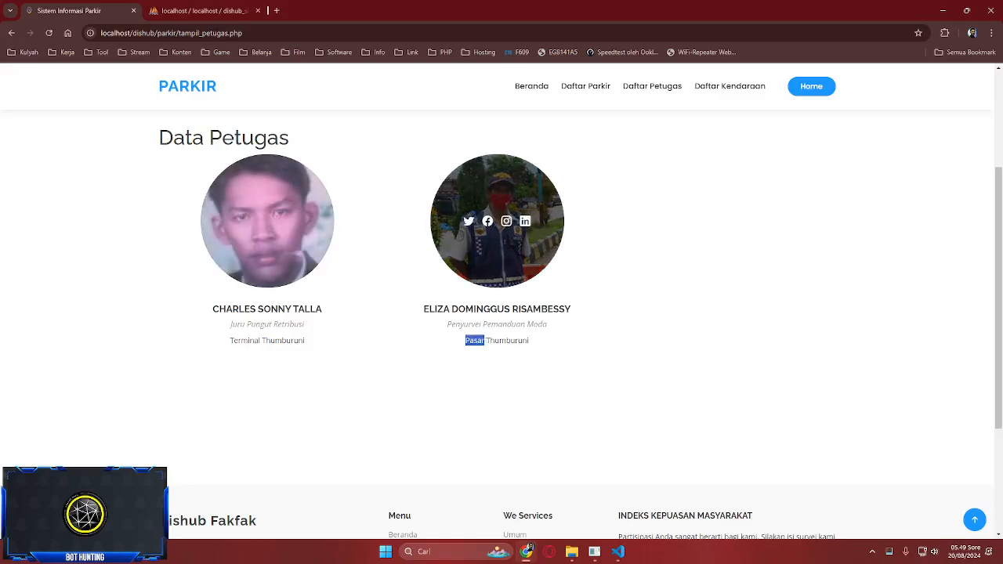
triple_click(475, 340)
left_click(652, 86)
left_click(585, 86)
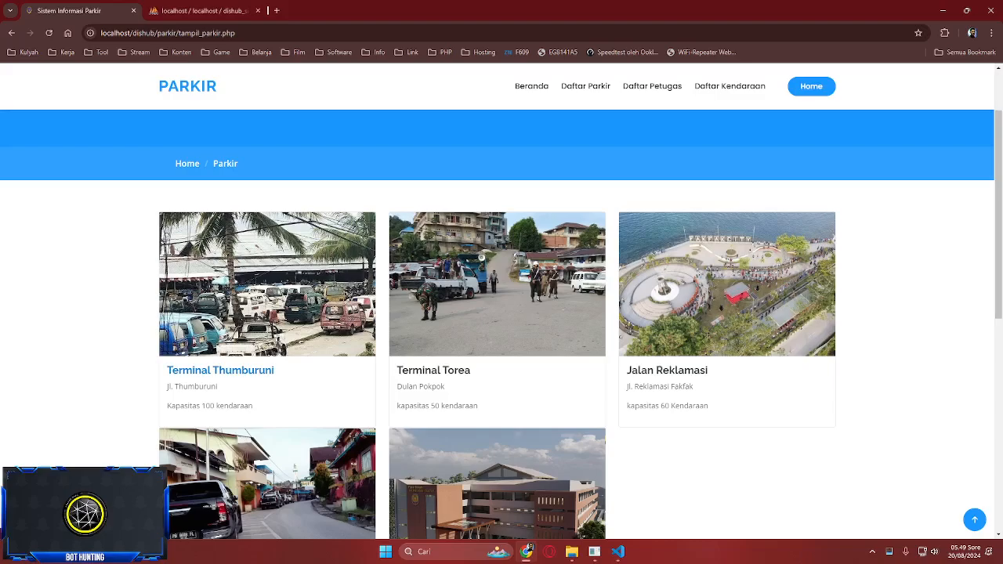
scroll(266, 368, "down", 2)
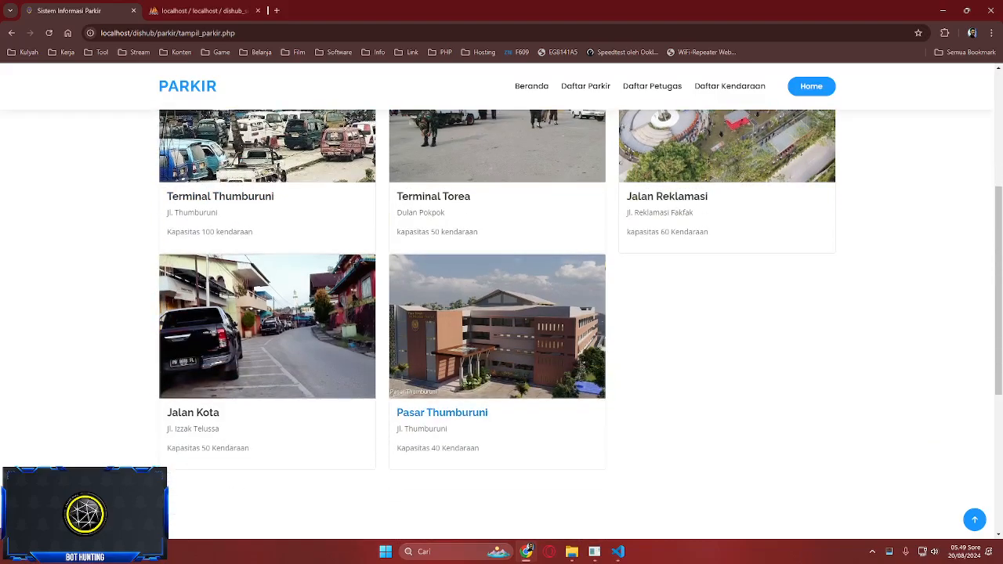
scroll(442, 413, "up", 3)
left_click(652, 86)
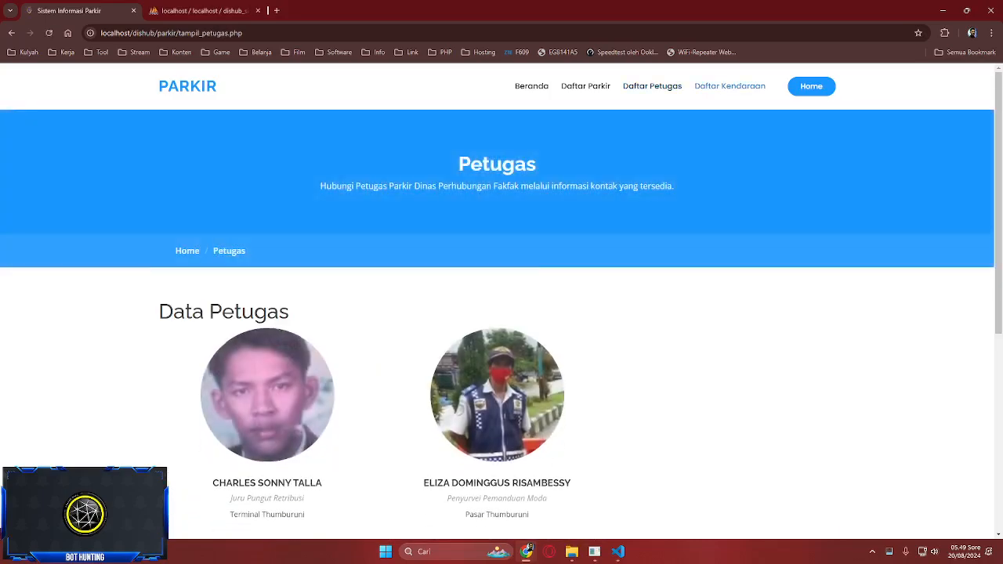
- Compare the single Daftar Kendaraan entry against the kendaraan table rows in phpMyAdmin
left_click(760, 86)
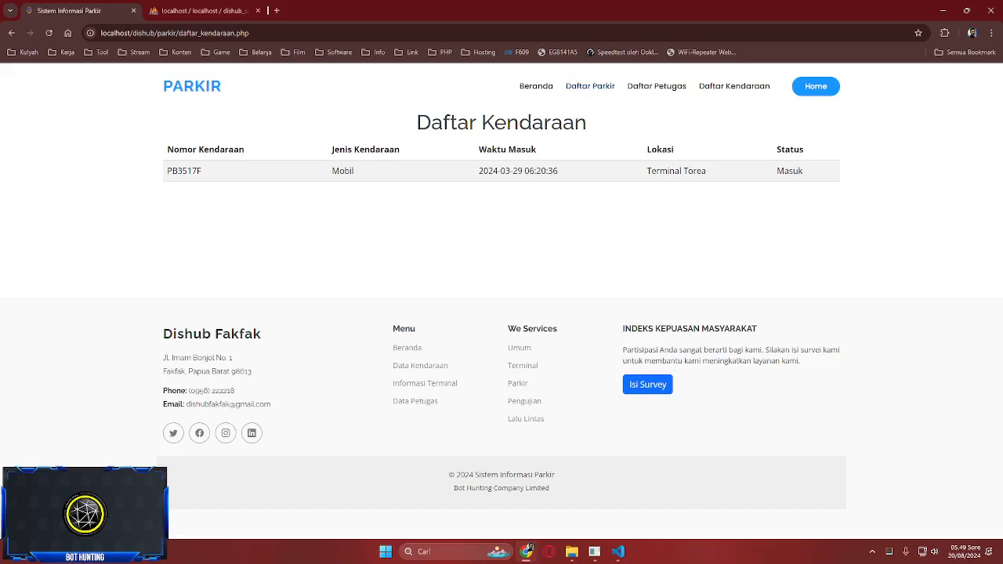
left_click(199, 11)
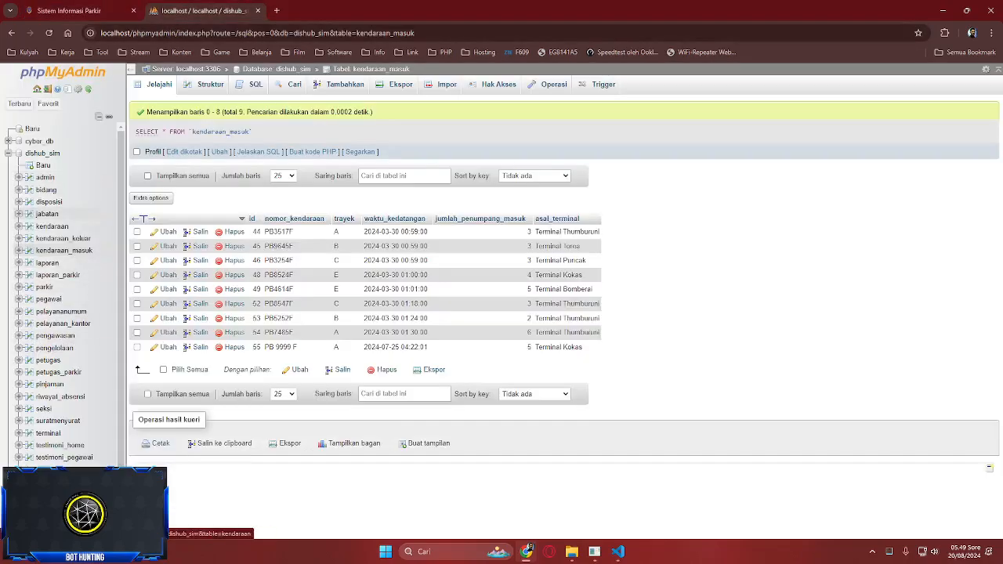
left_click(52, 226)
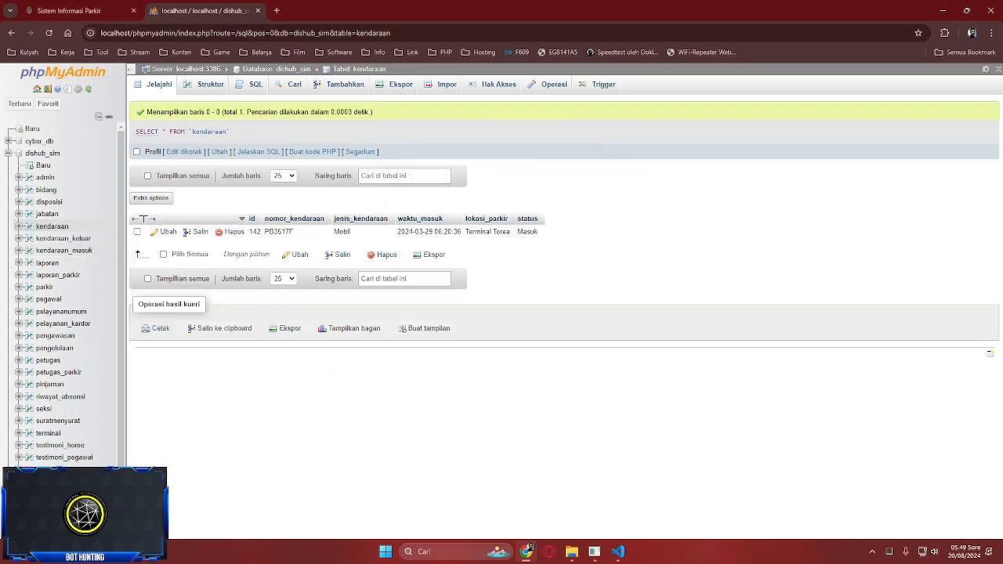
left_click(78, 11)
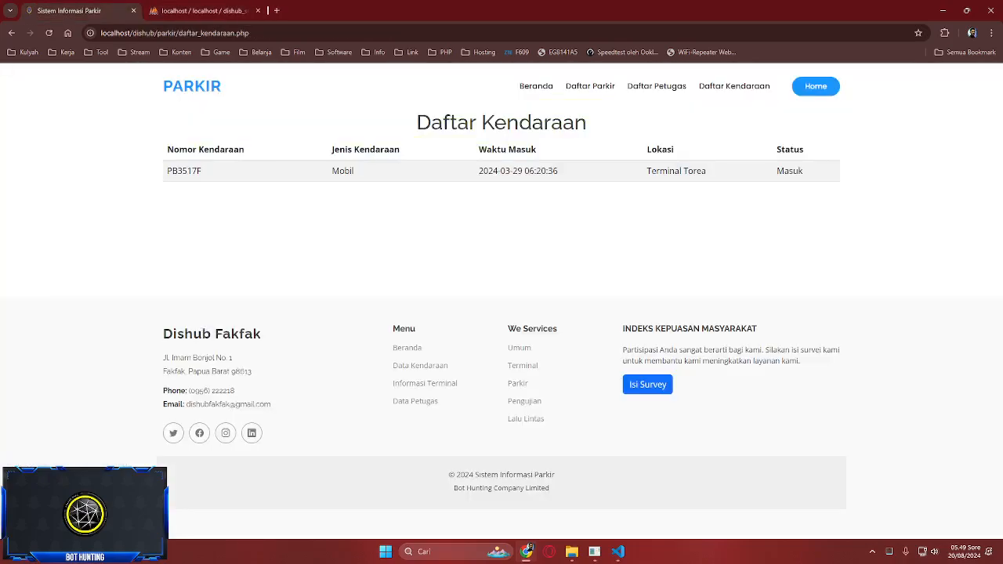
key("ctrl+Tab")
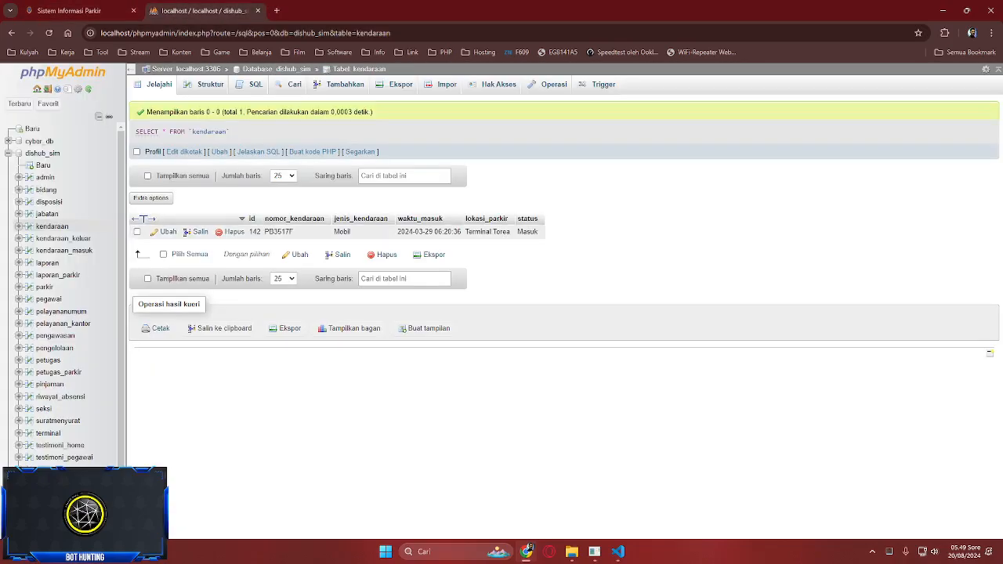
key("ctrl+Tab")
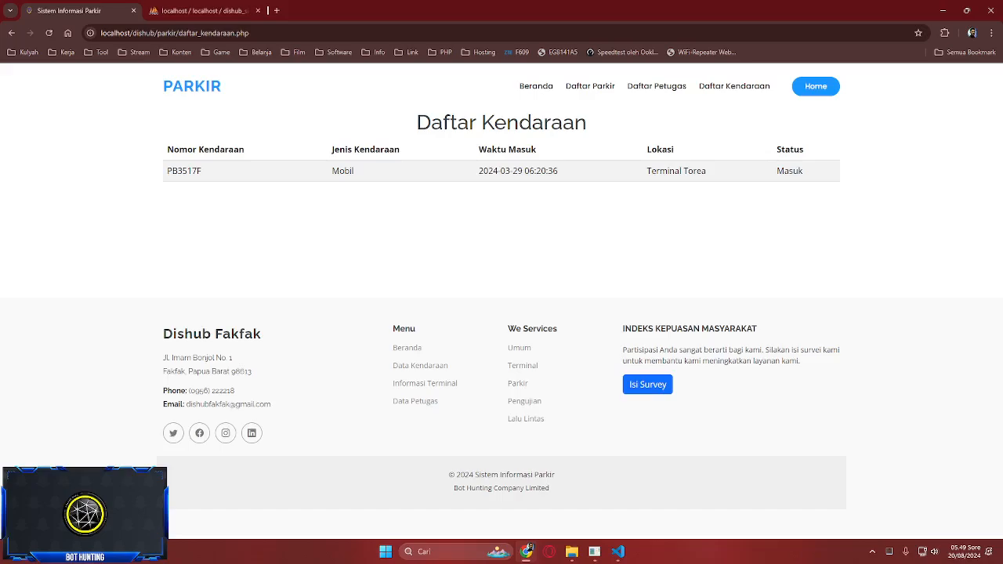
left_click(590, 85)
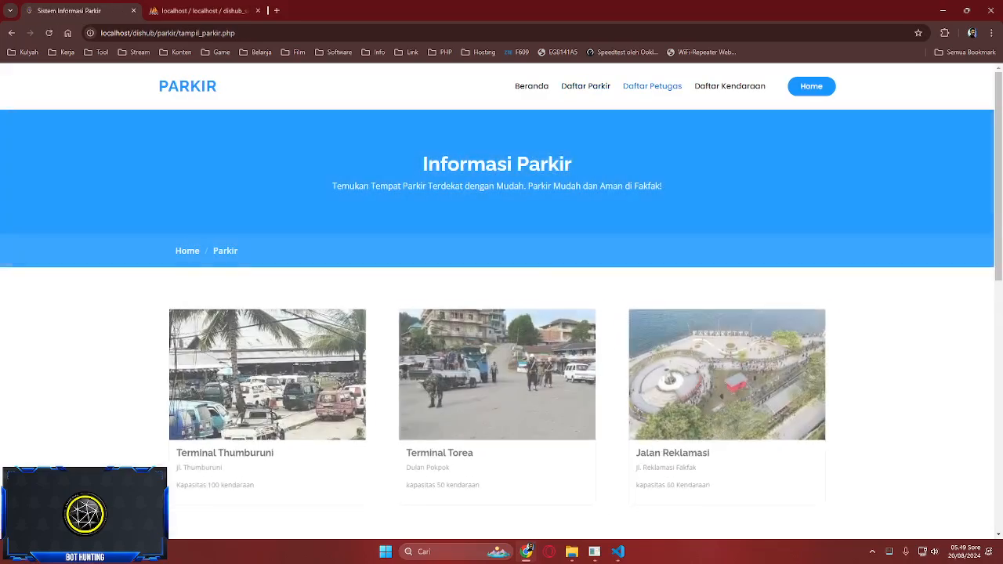
- Compare the Daftar Parkir locations with the parkir table in phpMyAdmin
scroll(502, 314, "down", 5)
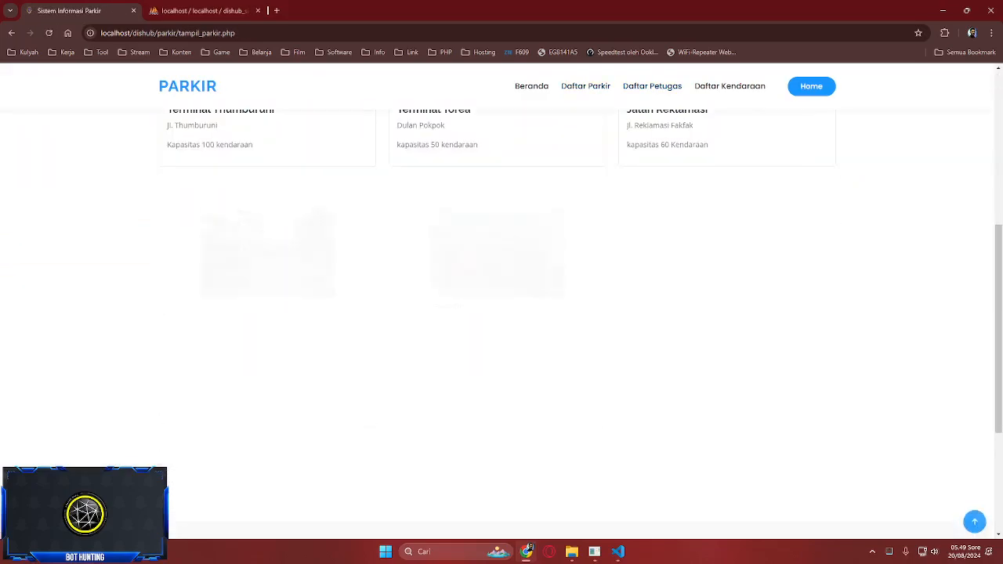
scroll(501, 313, "up", 5)
left_click(204, 10)
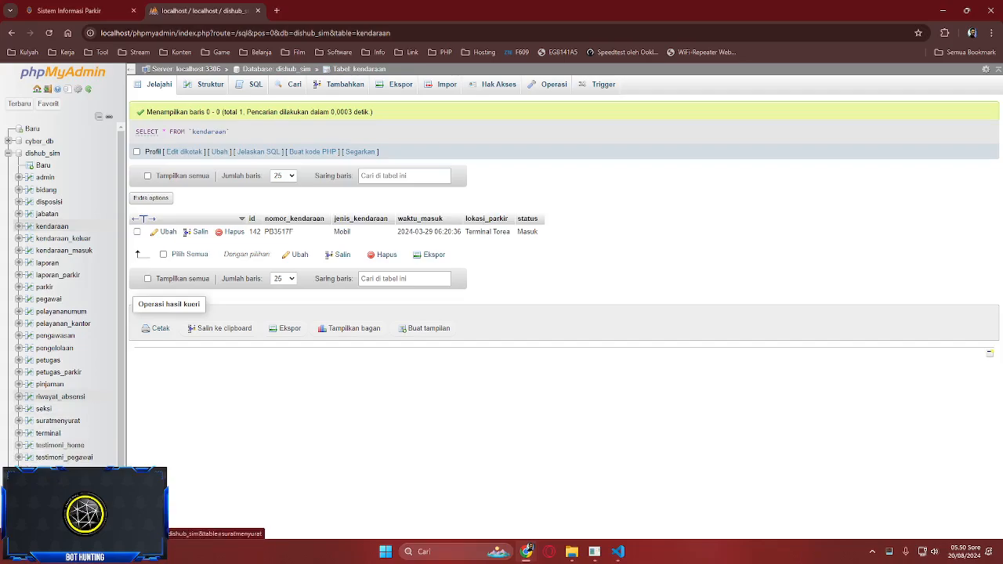
left_click(45, 287)
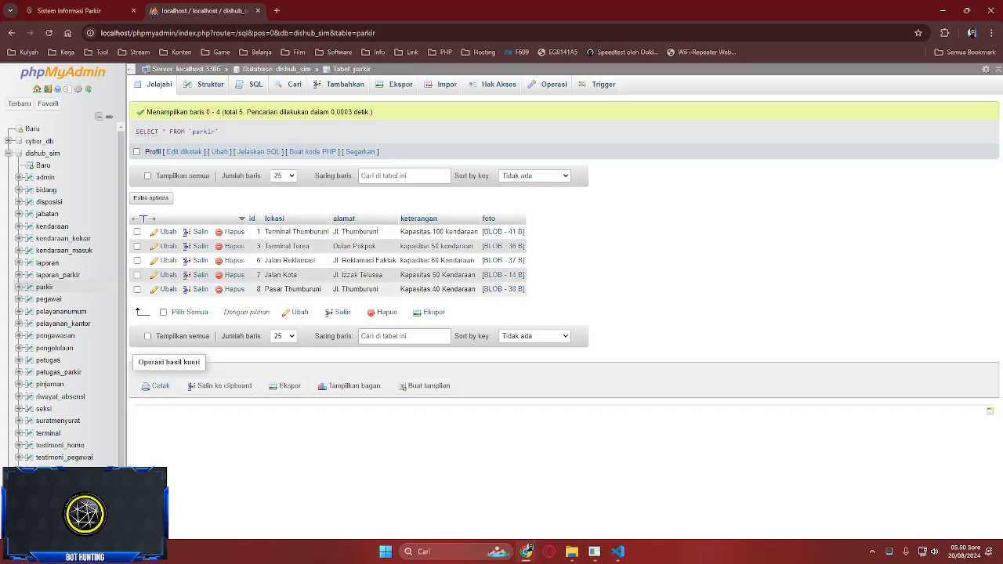
left_click(85, 11)
scroll(729, 86, "down", 2)
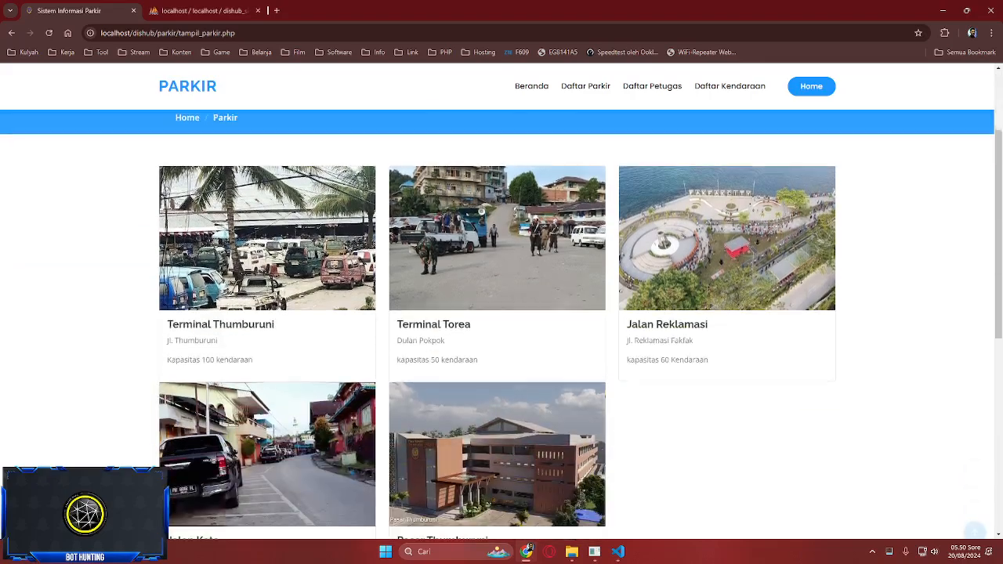
scroll(729, 86, "up", 2)
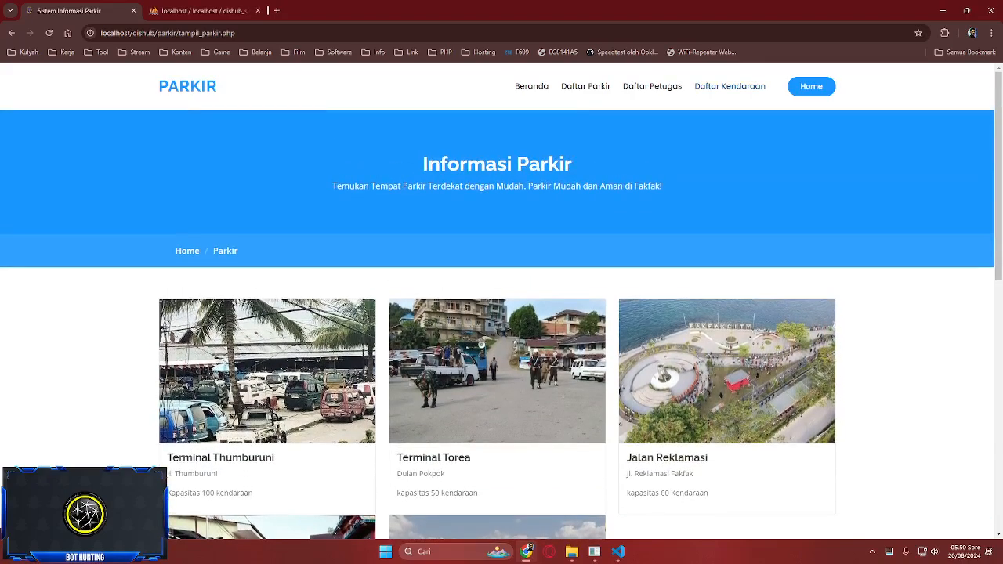
- Compare the parking Petugas page with the petugas_parkir and petugas tables, then return home
left_click(730, 86)
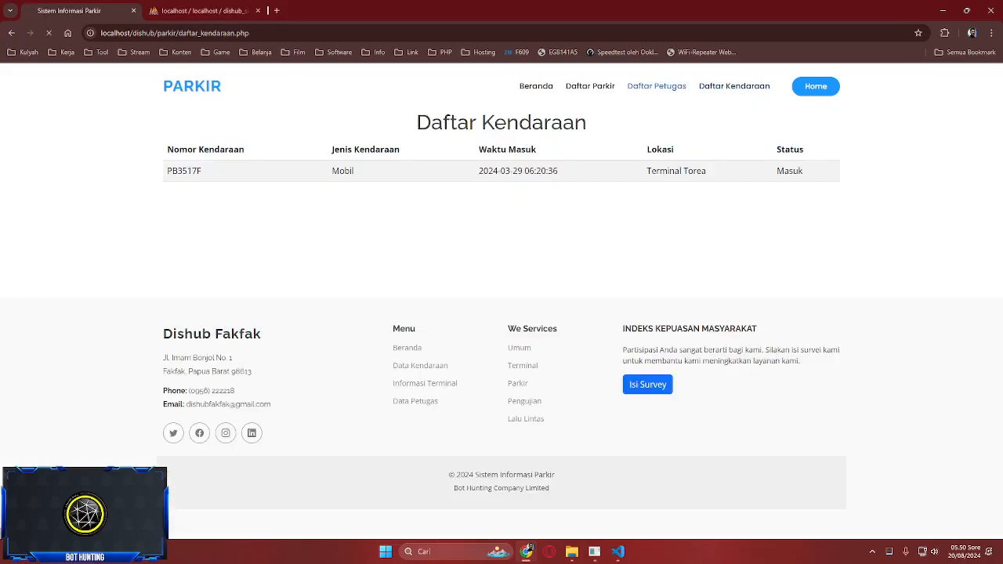
left_click(657, 86)
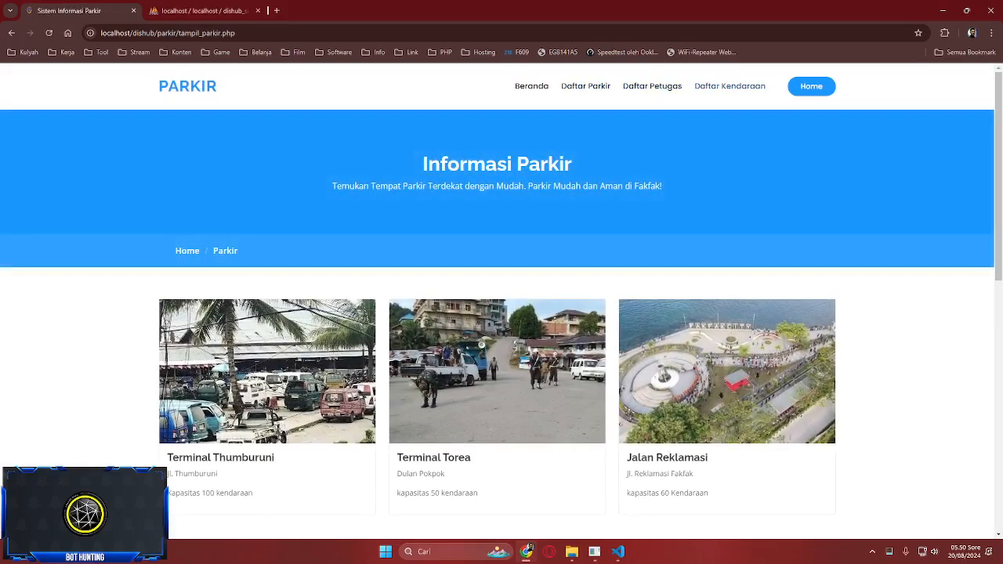
left_click(652, 86)
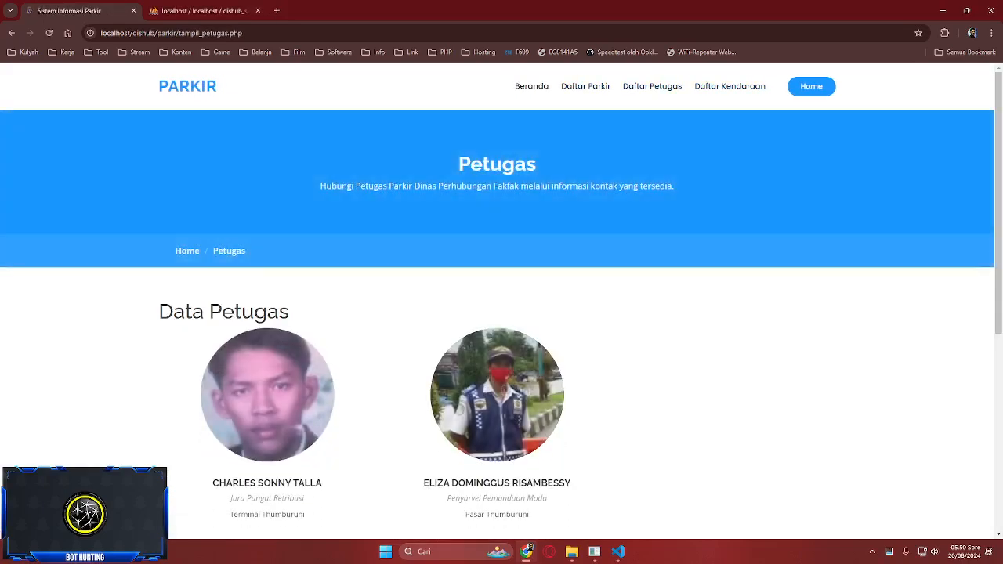
left_click(204, 11)
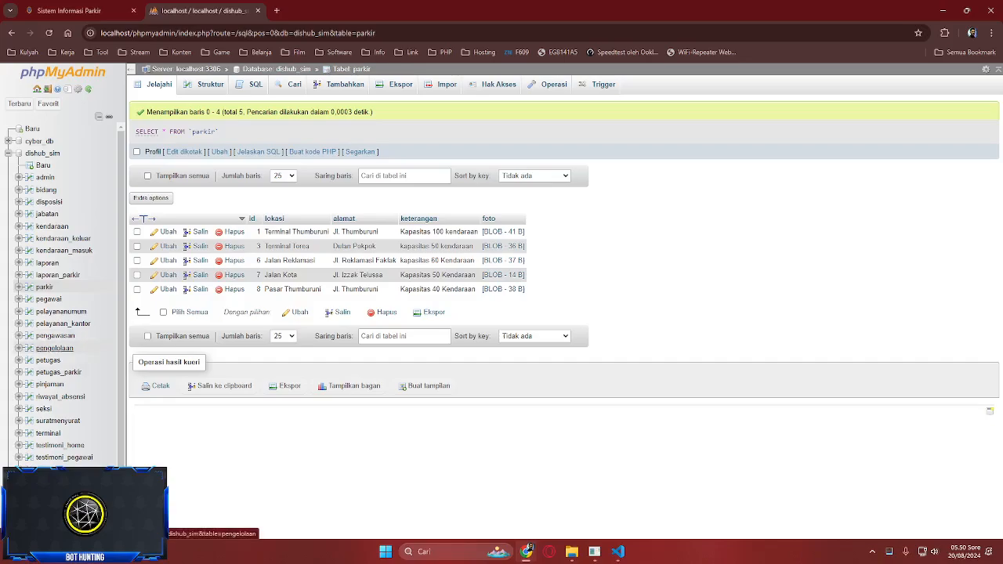
left_click(58, 372)
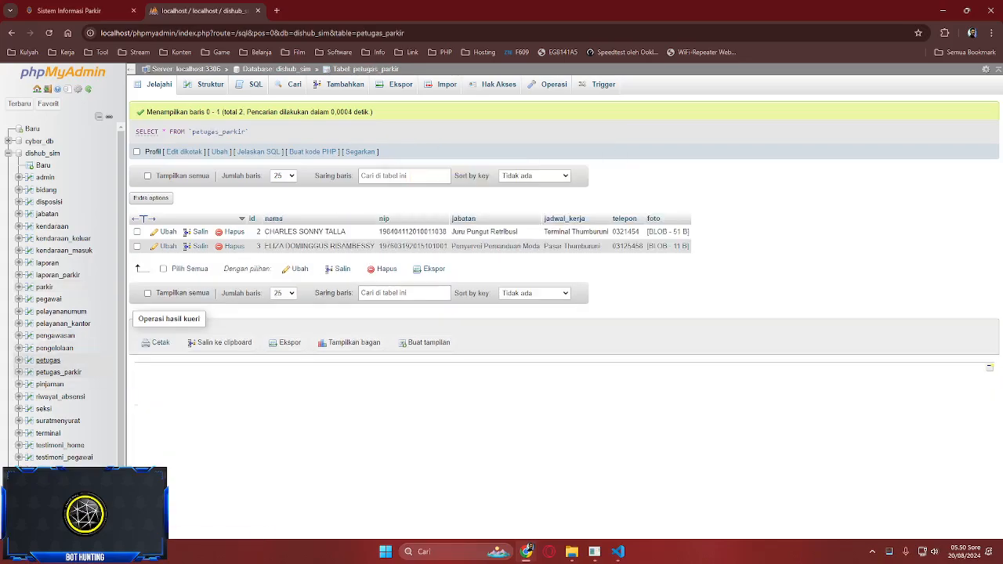
left_click(47, 359)
left_click(58, 372)
left_click(69, 10)
left_click(811, 86)
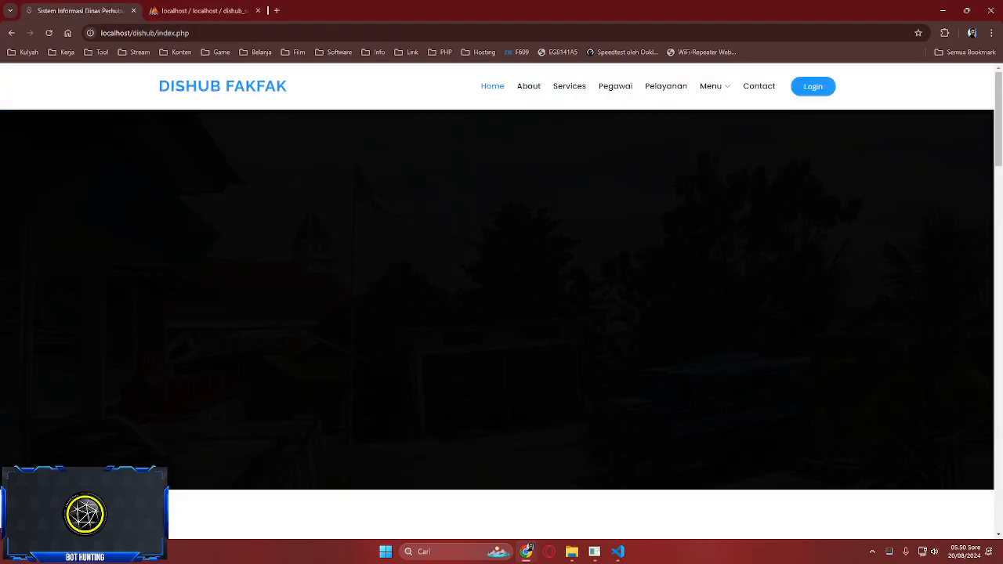
- Try Menu > Pengujian, close its insecure-site warning tab, and open Menu > Lalu Lintas
mouse_move(711, 86)
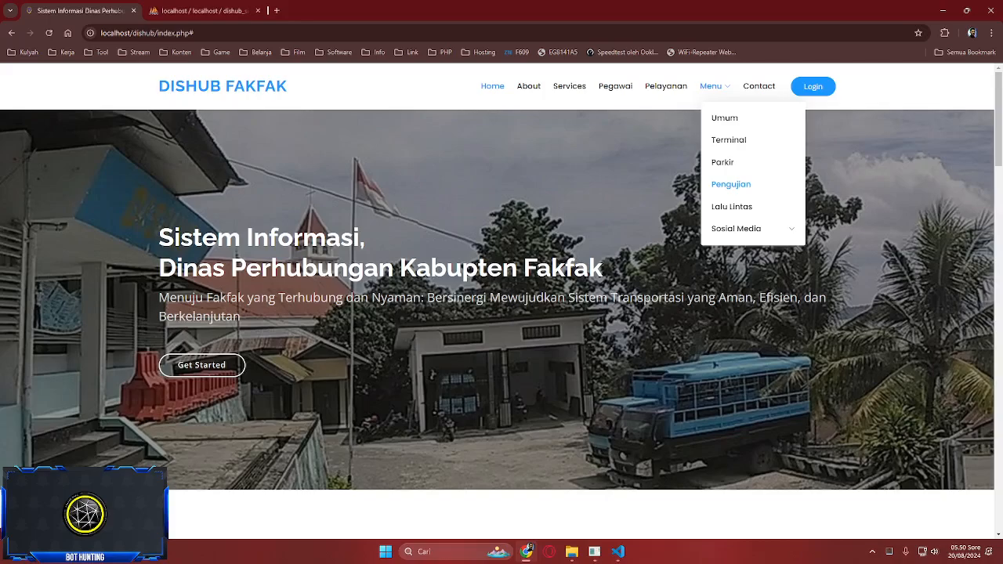
left_click(730, 184)
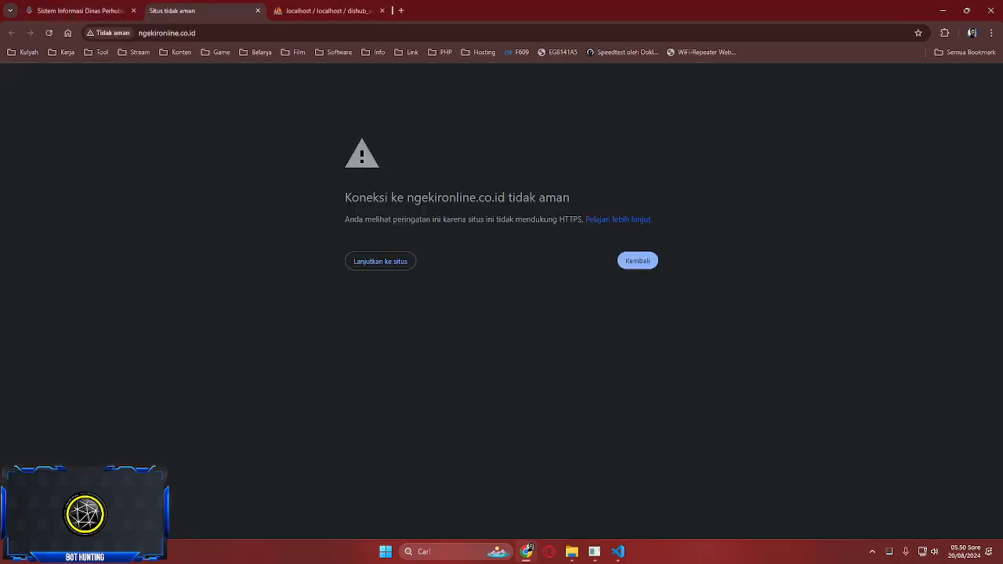
left_click(258, 10)
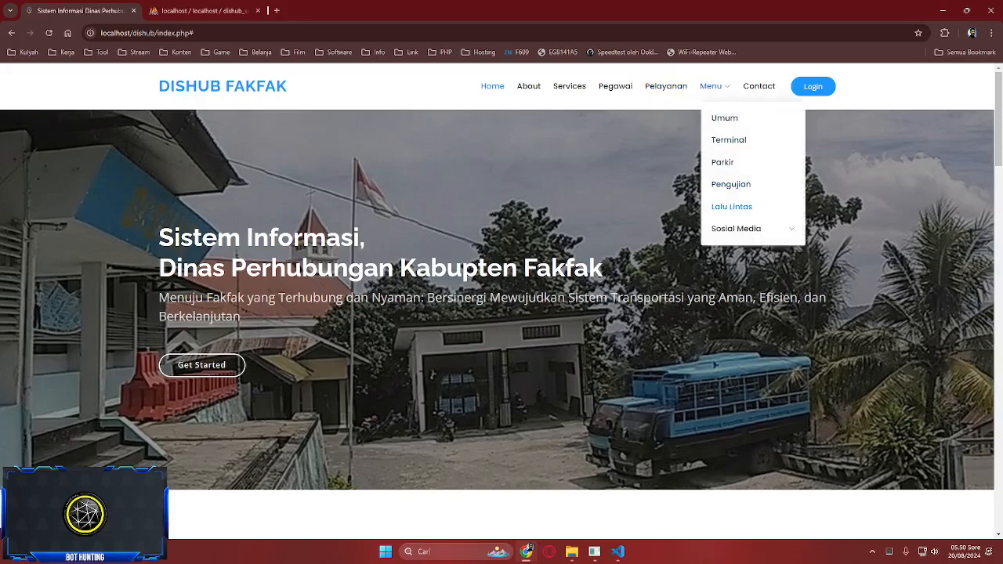
left_click(731, 206)
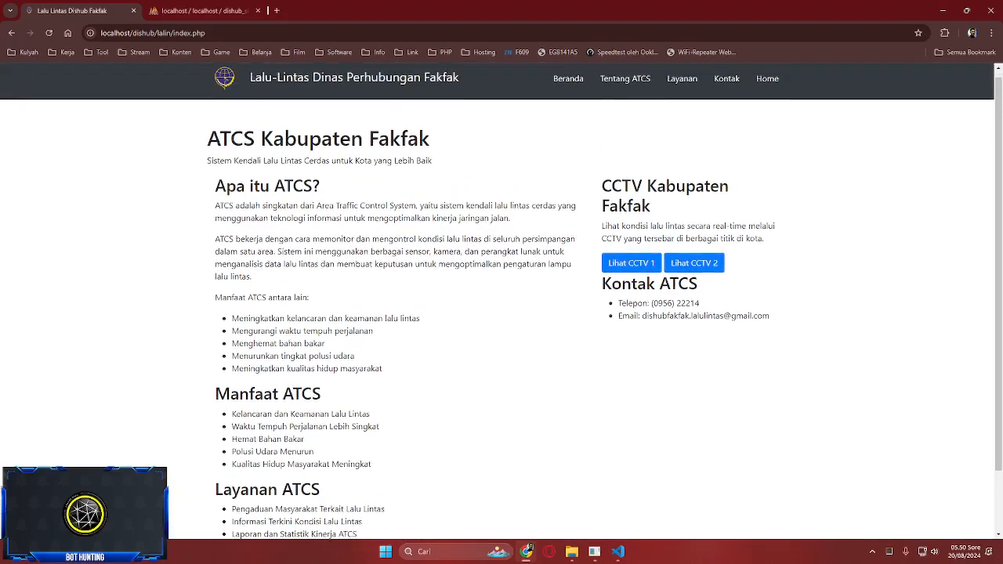
left_click(625, 85)
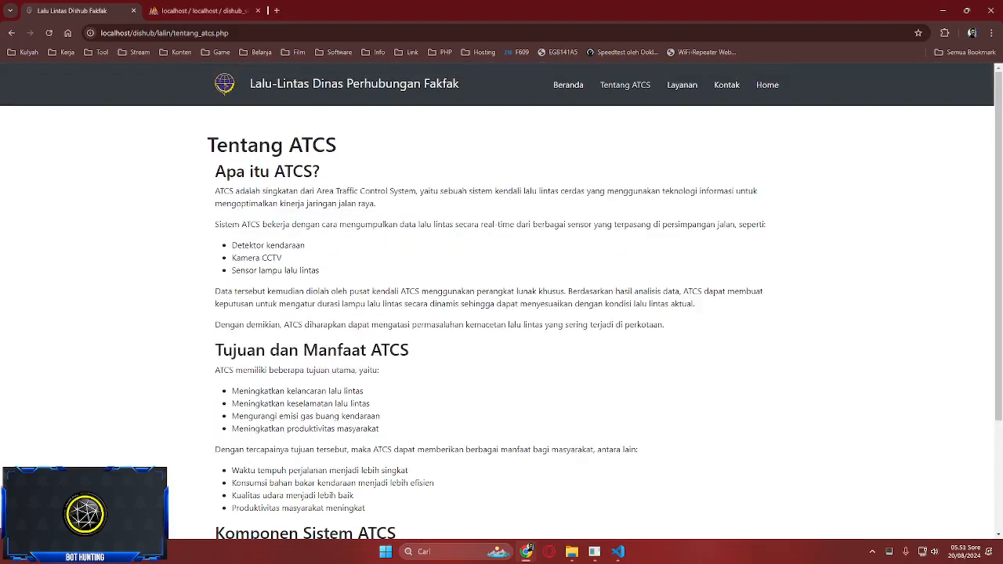
scroll(502, 314, "down", 5)
scroll(502, 313, "up", 5)
left_click(681, 84)
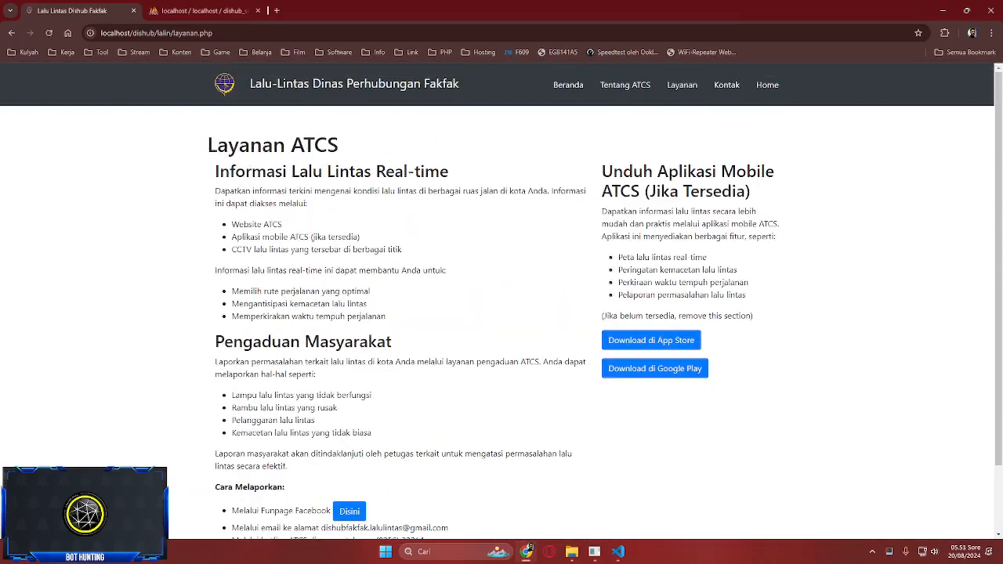
scroll(501, 314, "down", 3)
scroll(501, 313, "up", 3)
scroll(501, 313, "down", 2)
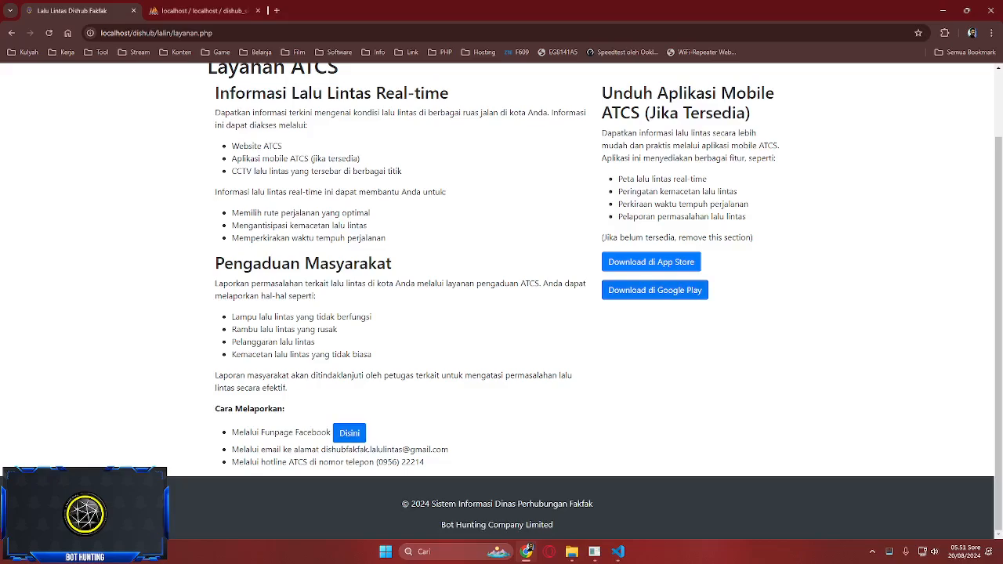
scroll(349, 432, "up", 2)
left_click(727, 84)
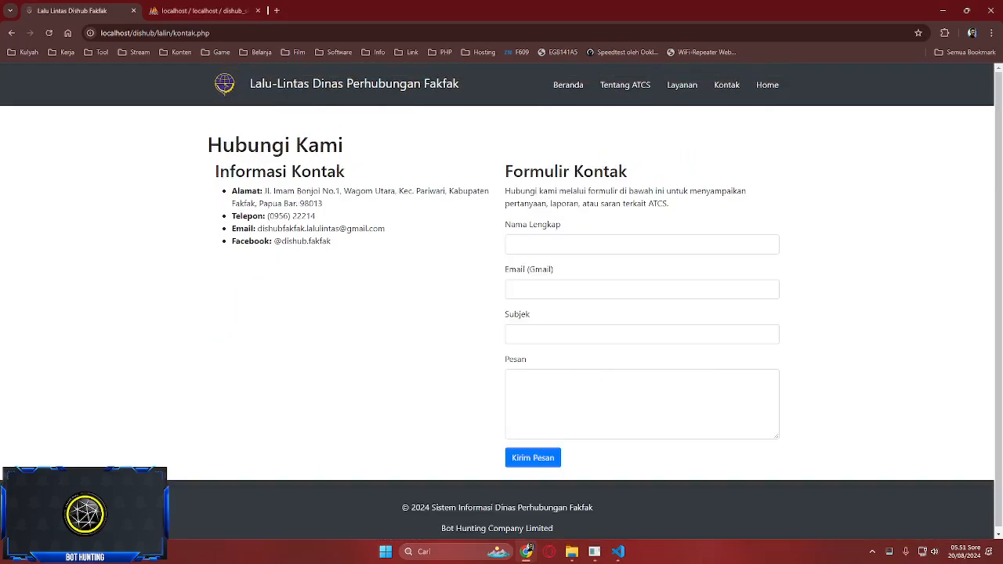
left_click(767, 85)
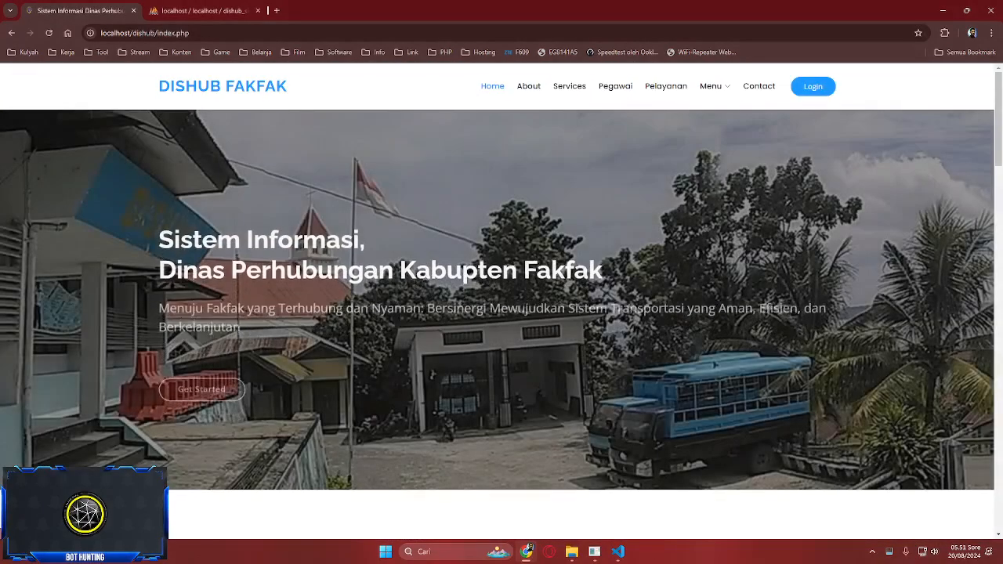
mouse_move(710, 86)
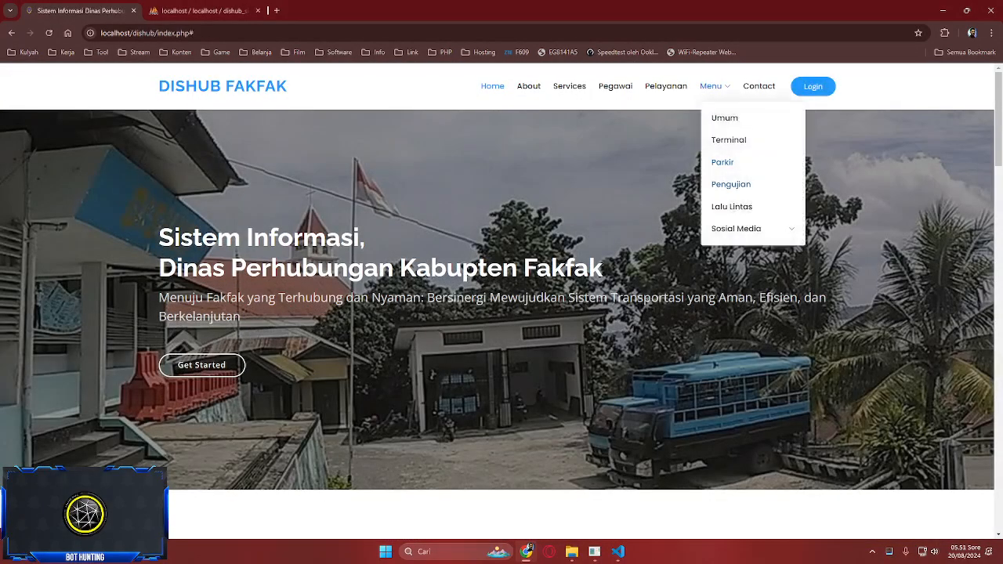
left_click(729, 204)
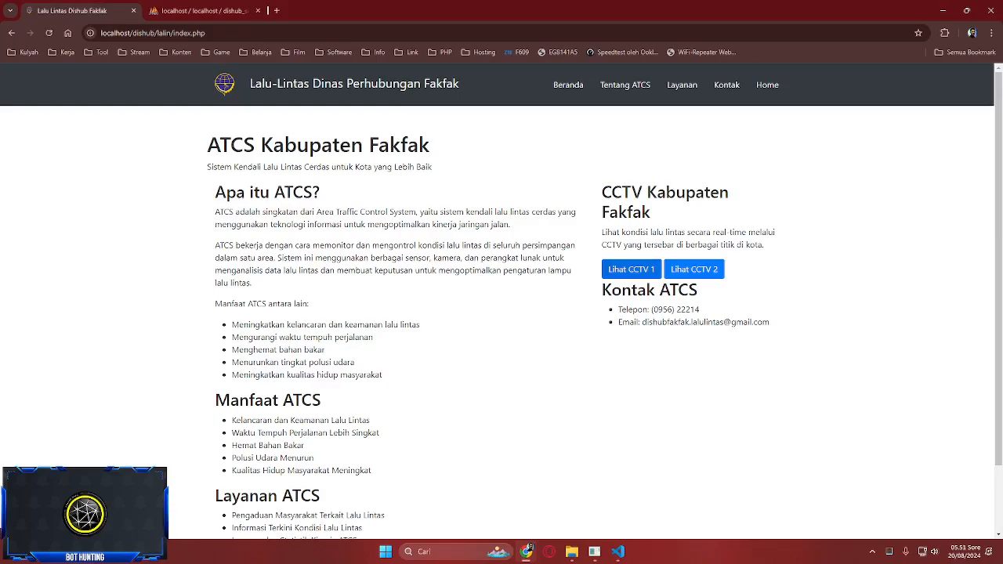
- Open the CCTV 1 live page and try the Lokasi 1 video twice, finding it unavailable
left_click(630, 269)
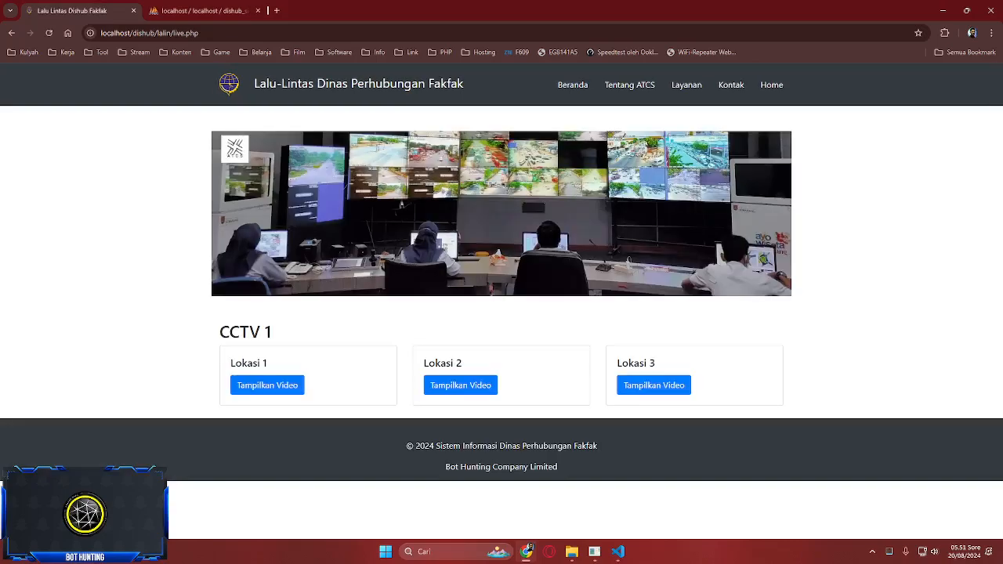
left_click(267, 385)
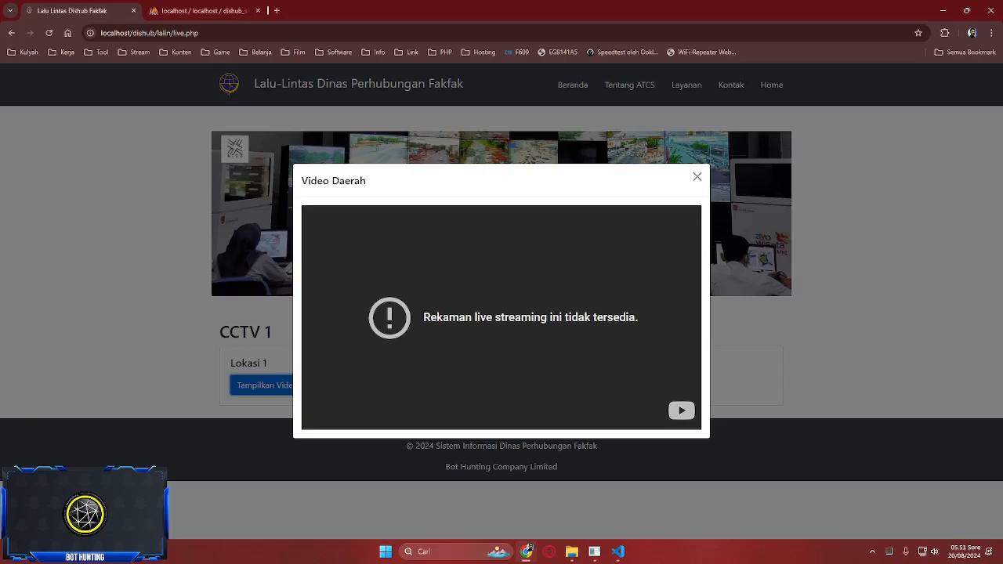
left_click(697, 177)
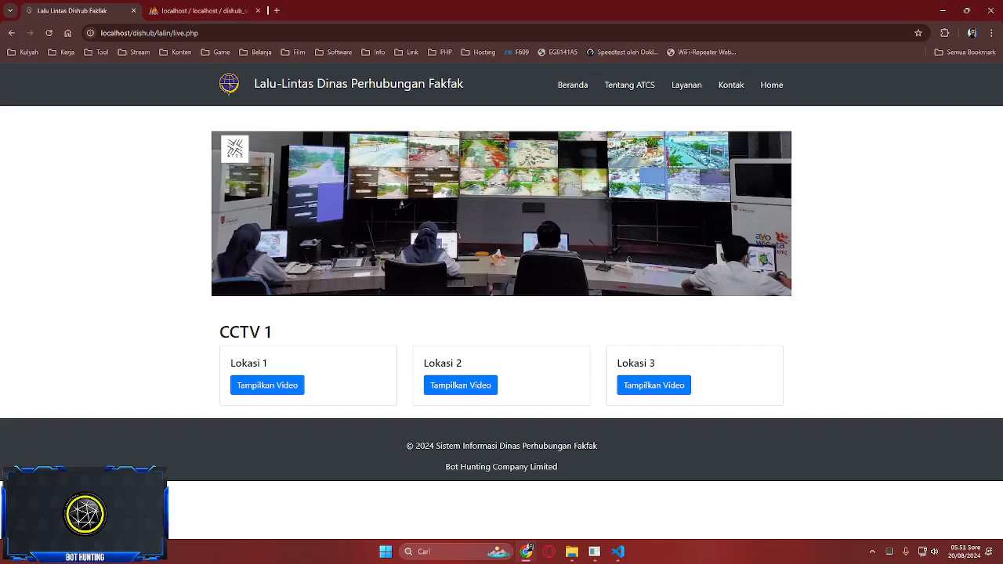
left_click(267, 384)
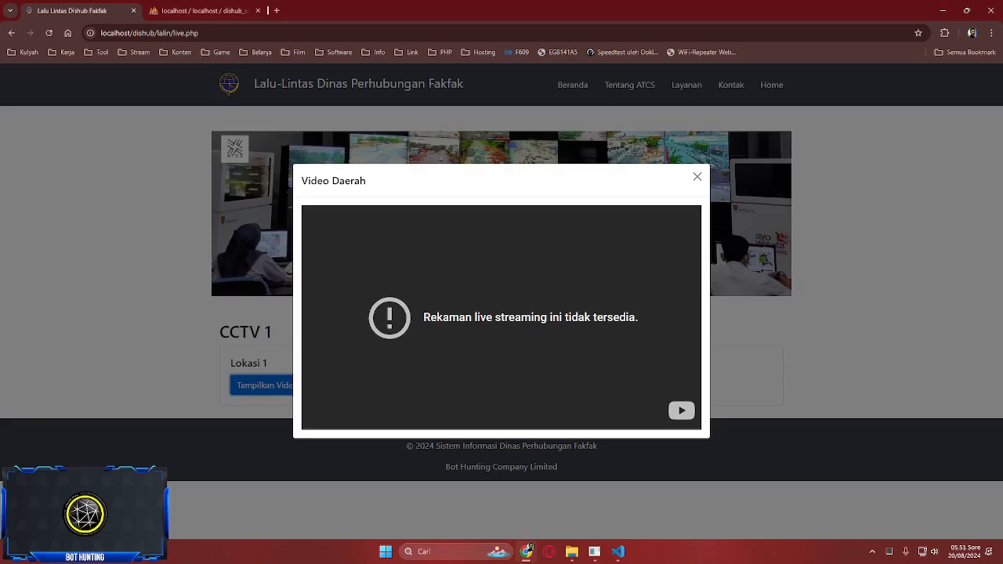
left_click(697, 178)
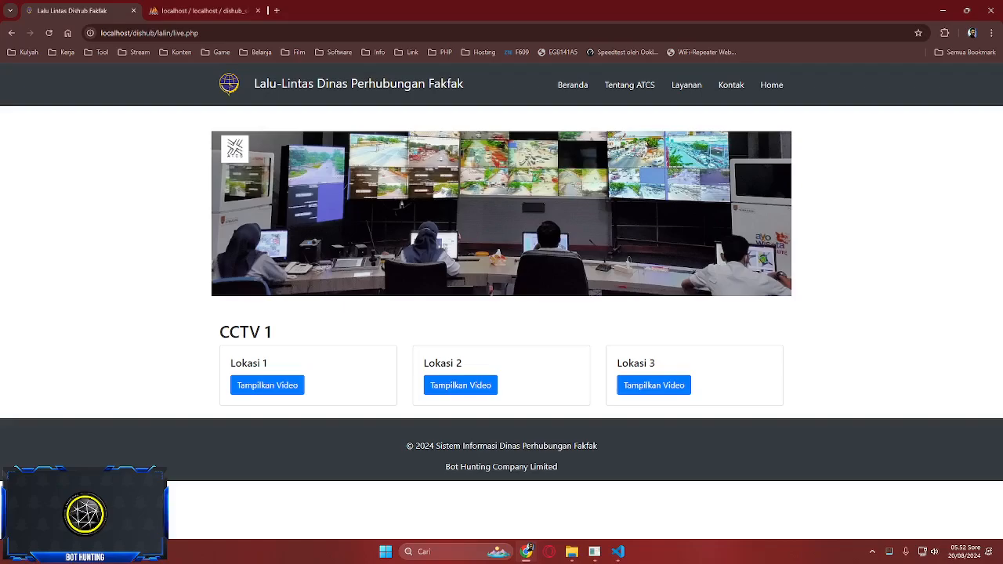
left_click(771, 85)
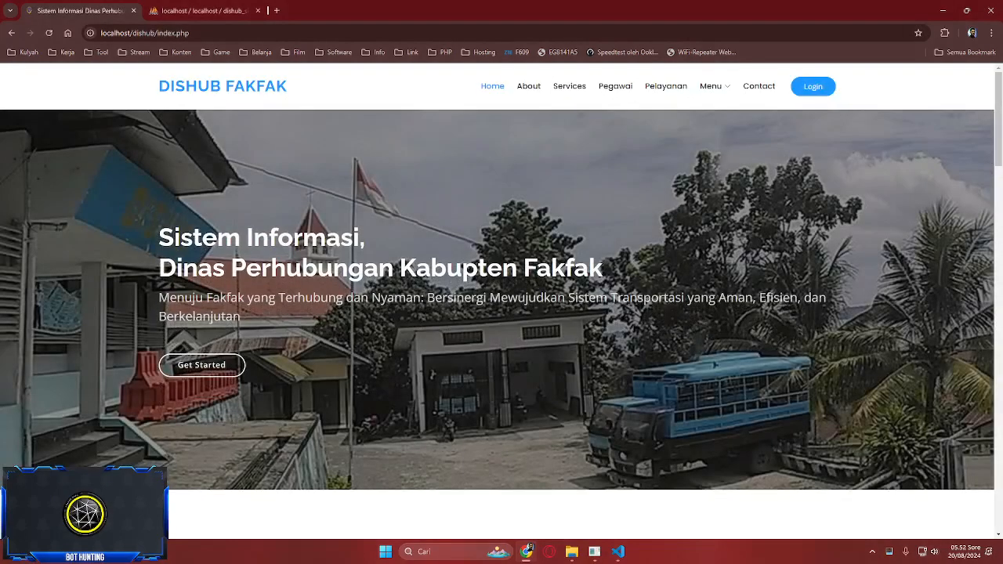
- Open the login page, review the admin, petugas and pegawai tables in phpMyAdmin, then return to login
left_click(812, 86)
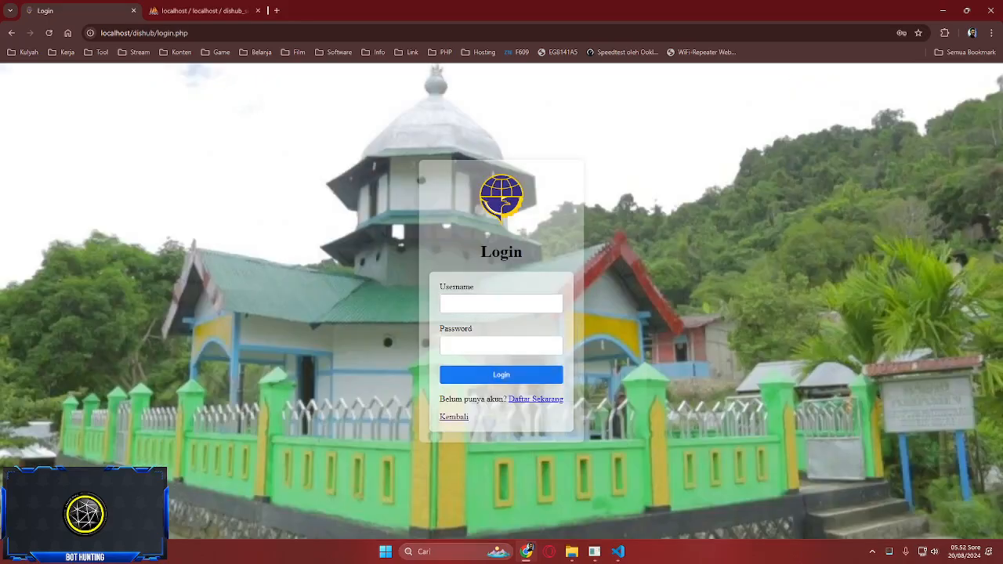
left_click(200, 10)
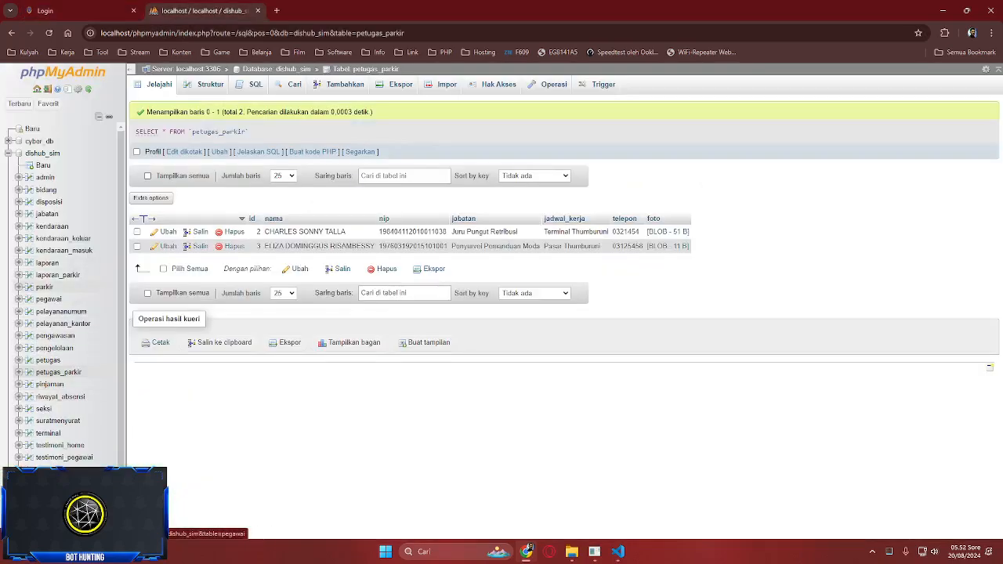
left_click(45, 177)
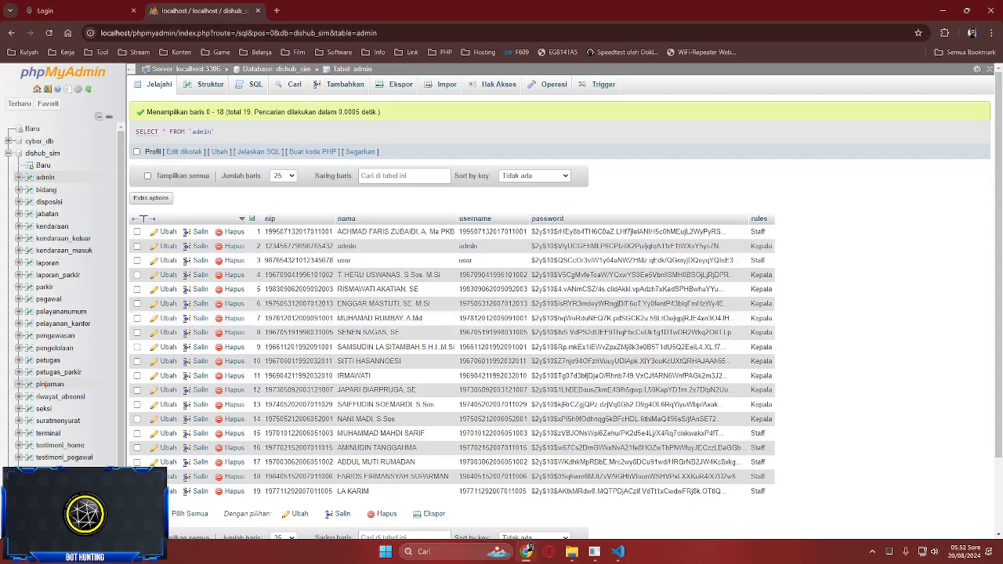
left_click(48, 361)
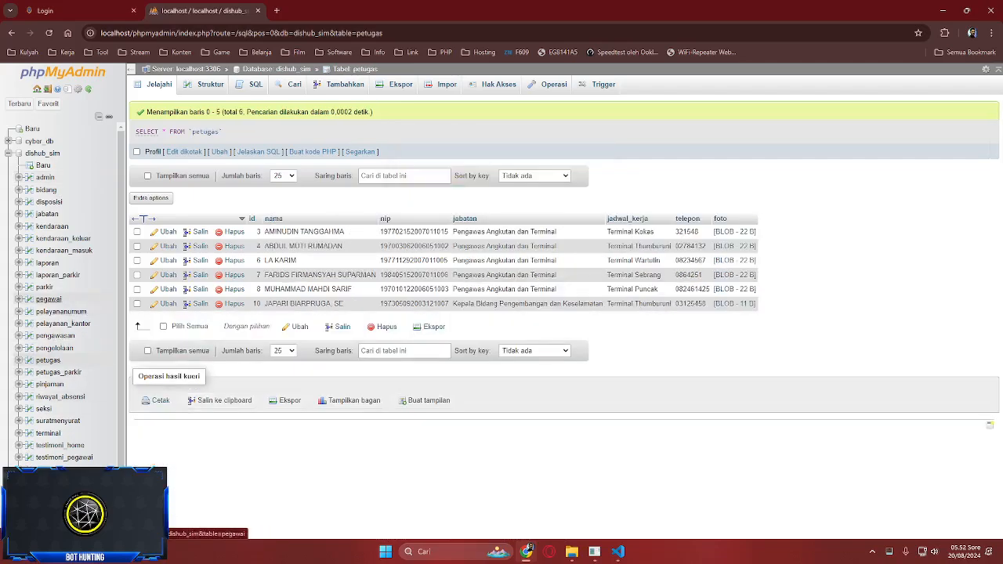
left_click(47, 299)
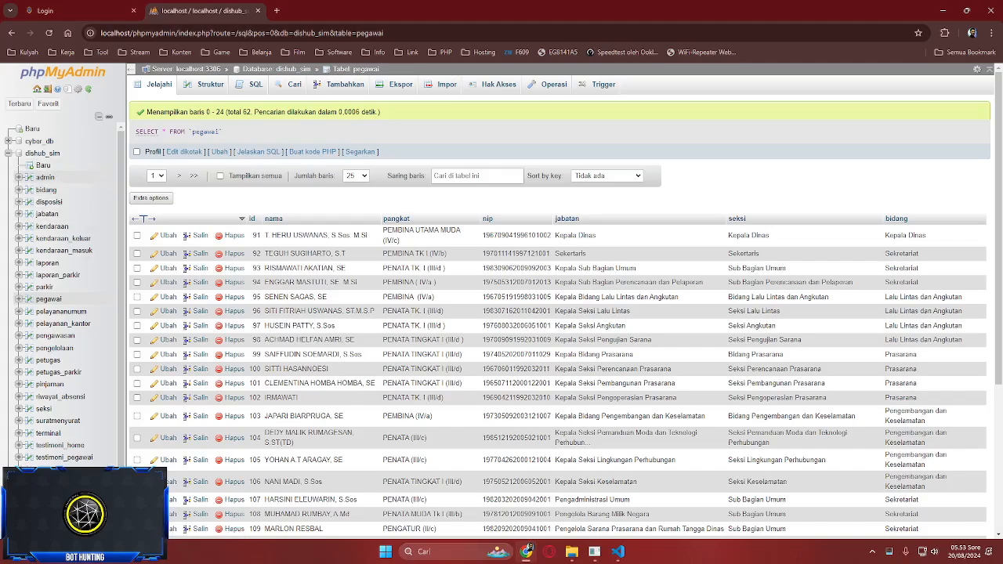
left_click(46, 177)
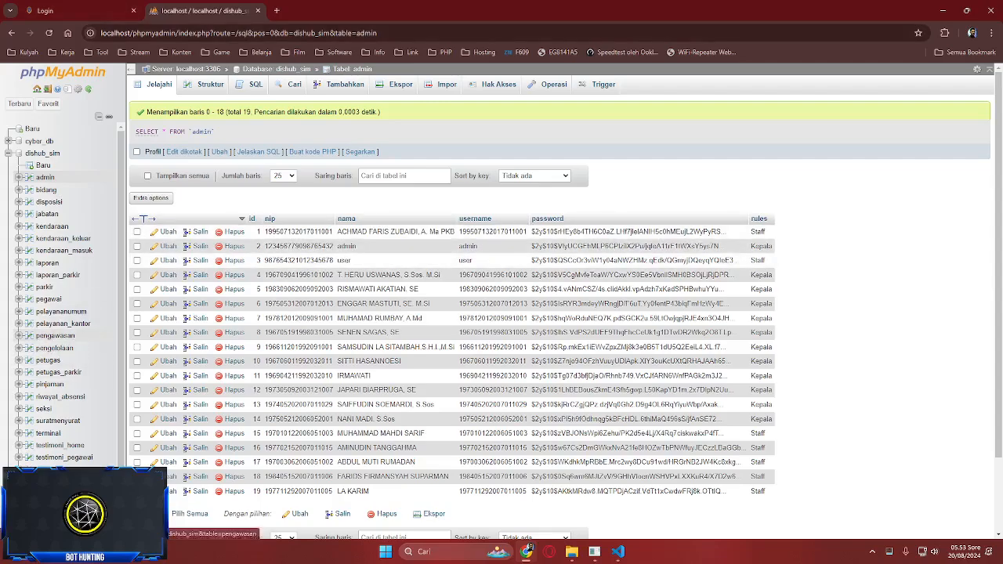
left_click(48, 299)
scroll(470, 340, "down", 3)
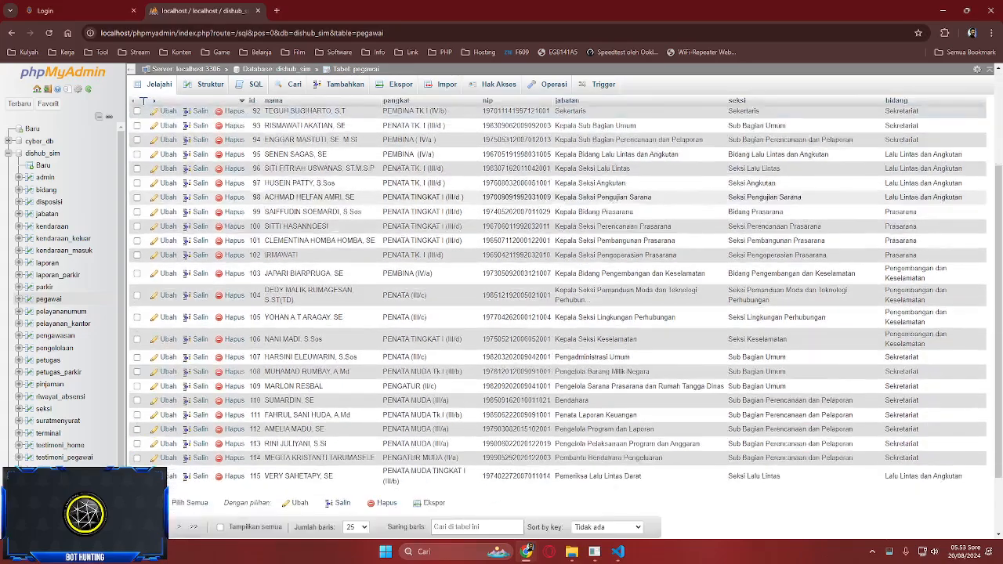
scroll(548, 313, "up", 3)
left_click(44, 177)
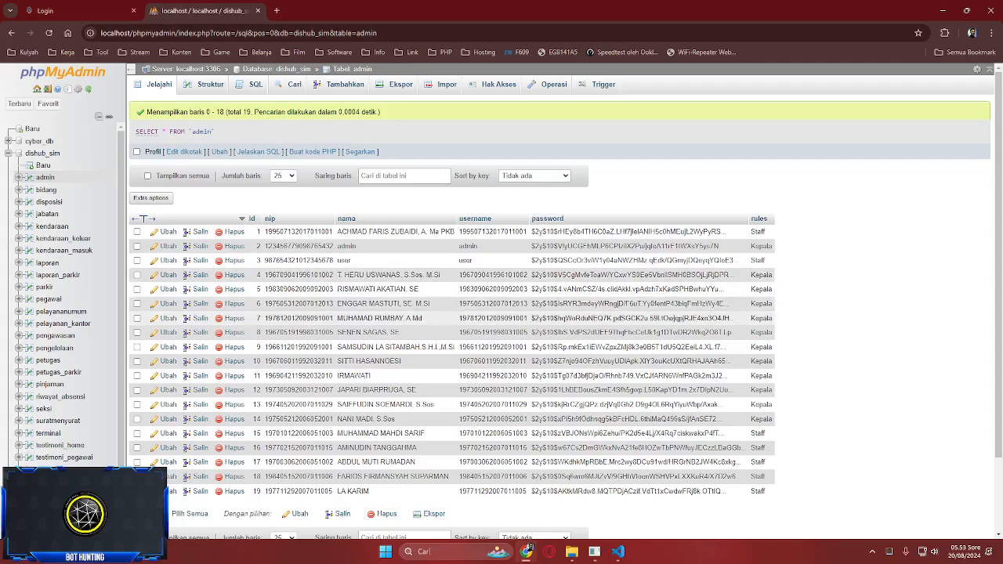
key("ctrl+shift+Tab")
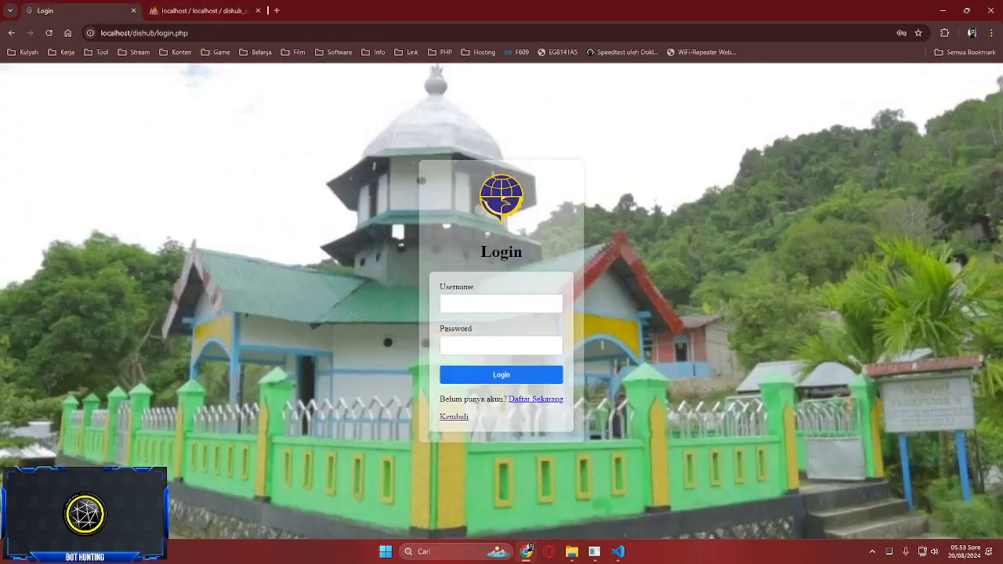
- Log in with the administrator username and password, dismiss the warning, and open Menu > Umum
left_click(501, 304)
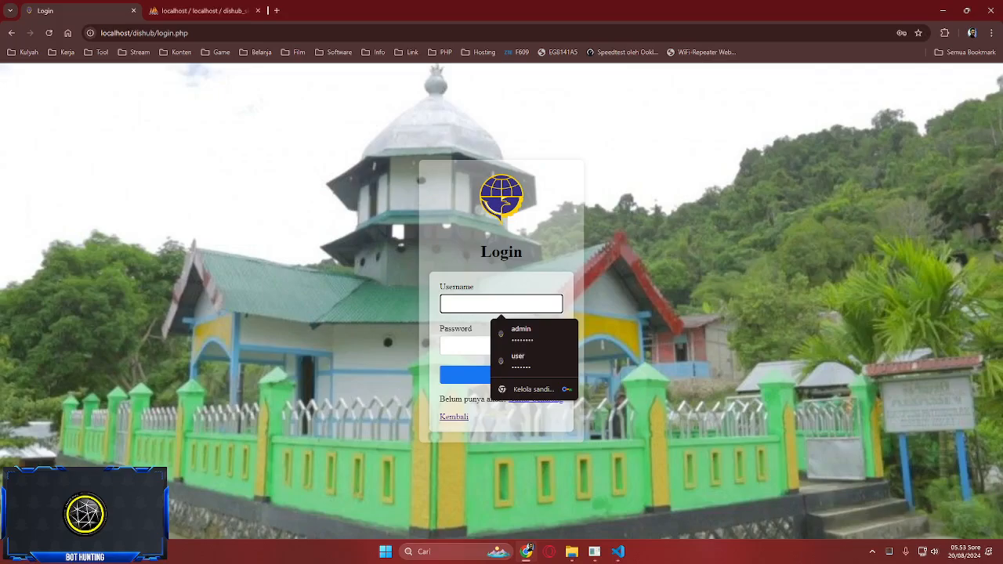
type("admin")
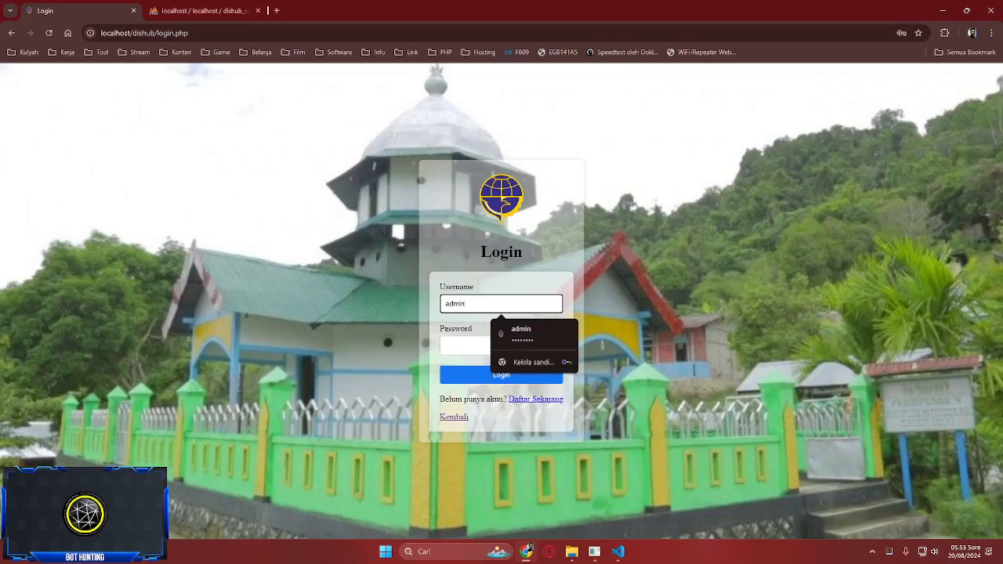
key("Tab")
type("admin")
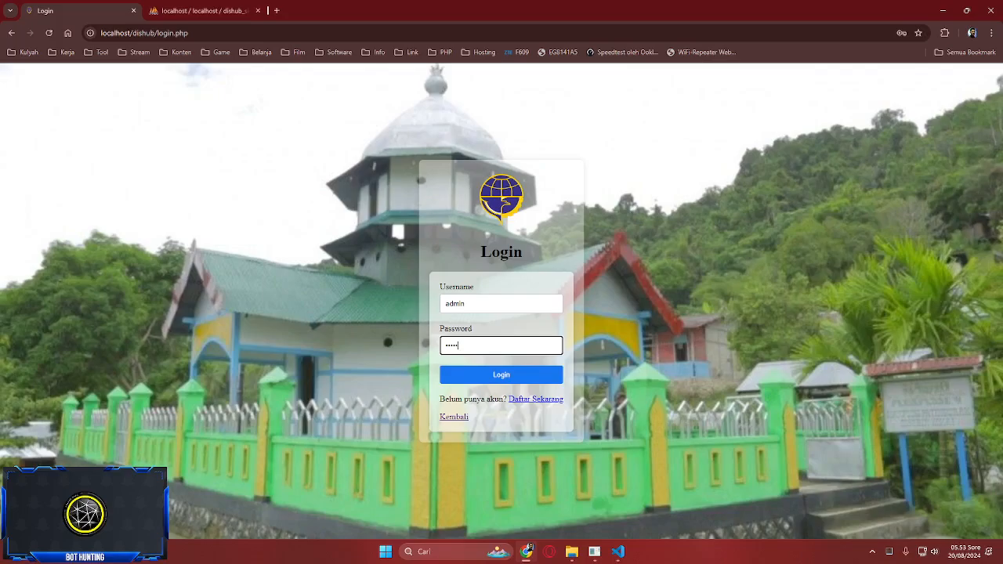
key("Return")
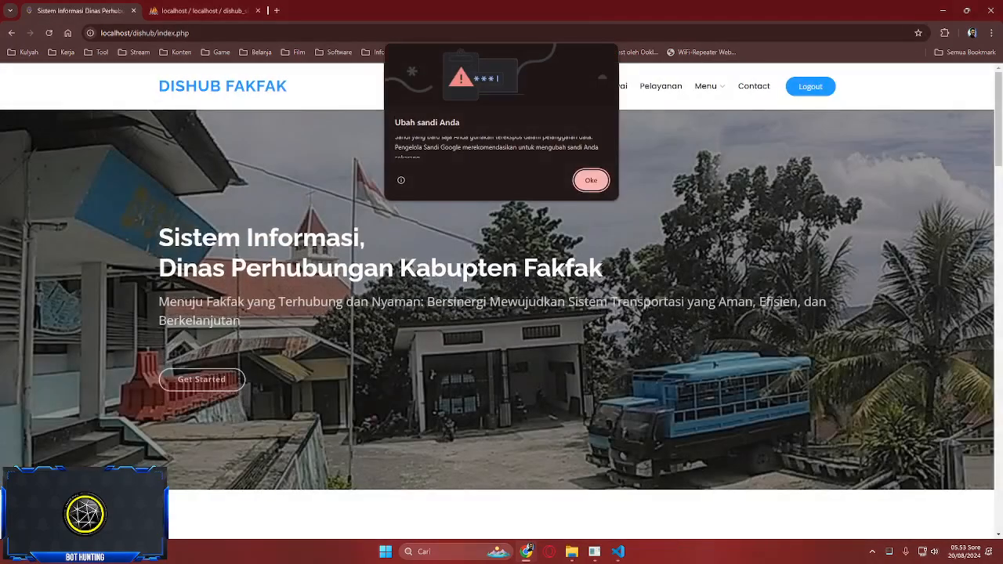
left_click(590, 180)
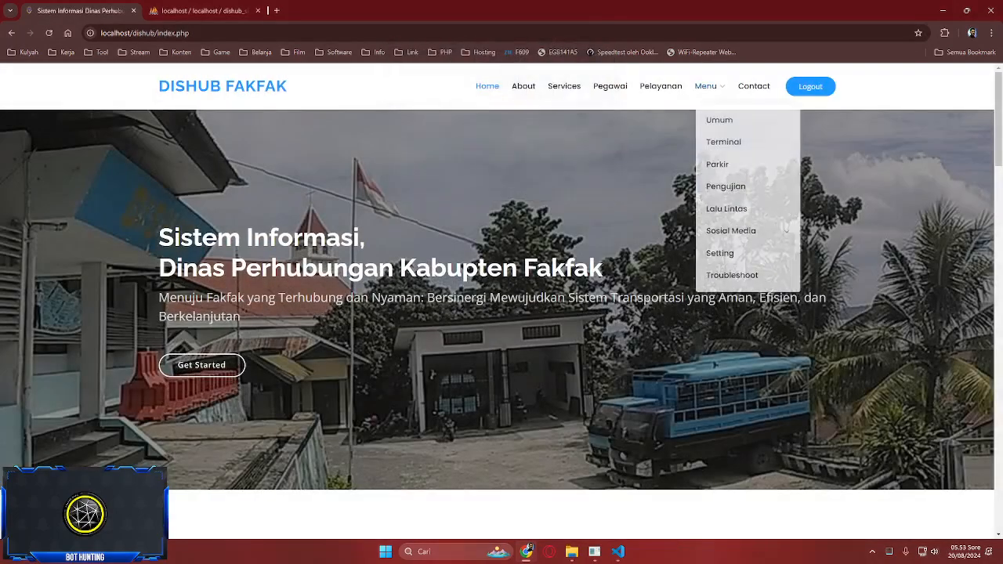
mouse_move(705, 86)
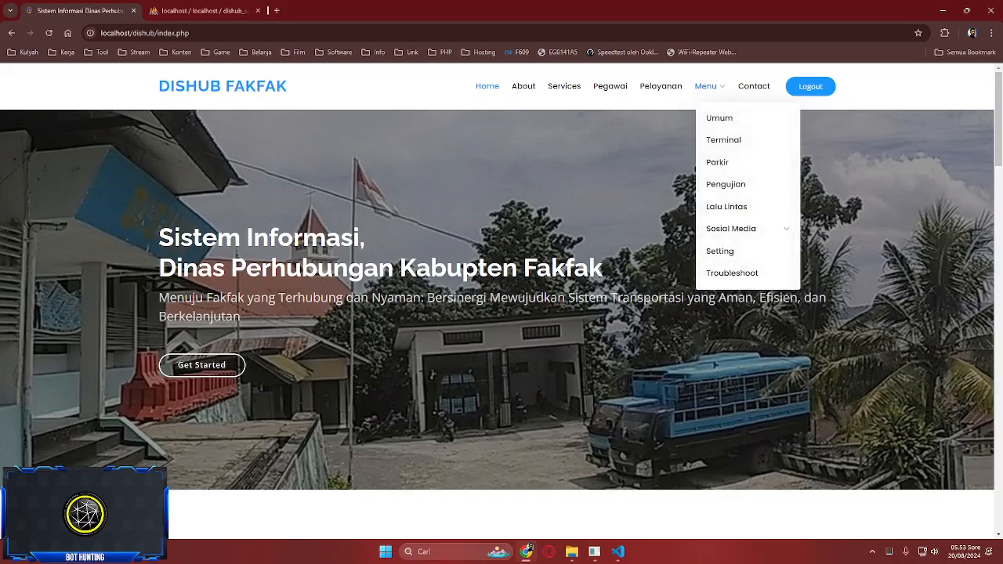
left_click(719, 117)
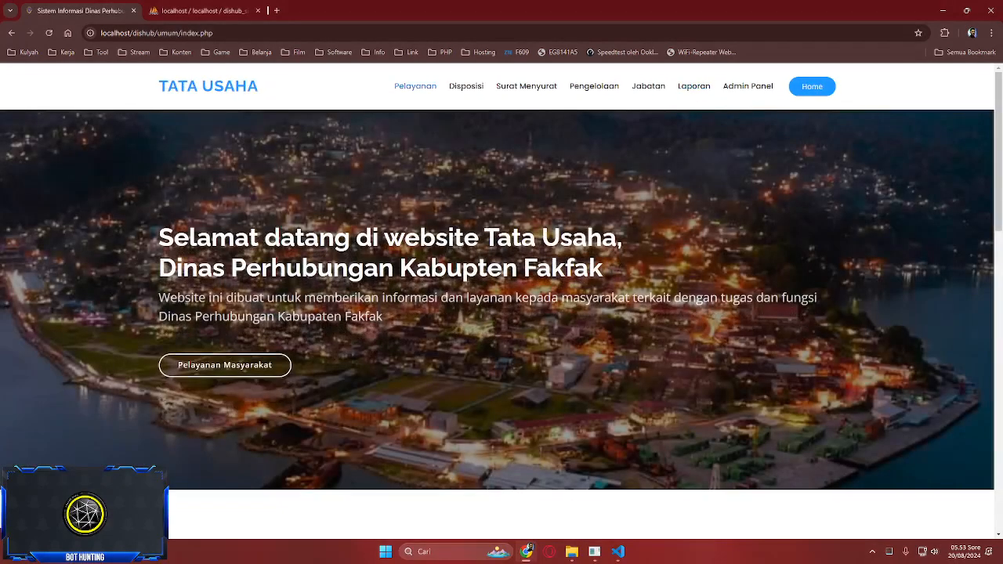
- Visit the Pelayanan, Disposisi, Surat Menyurat, Pengelolaan, Jabatan and Laporan pages, then Admin Panel
left_click(415, 86)
left_click(466, 86)
left_click(526, 86)
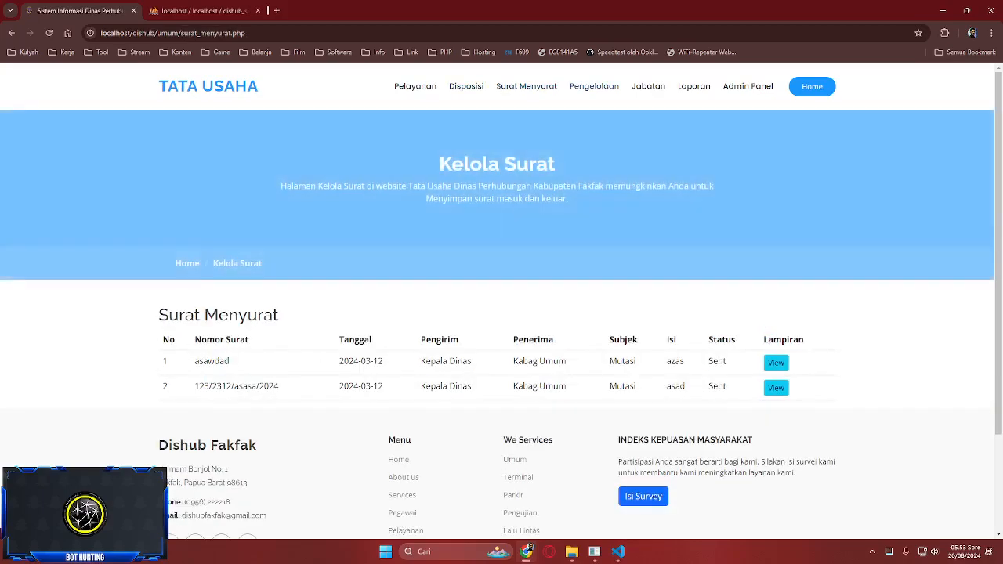
left_click(593, 86)
left_click(648, 86)
left_click(693, 86)
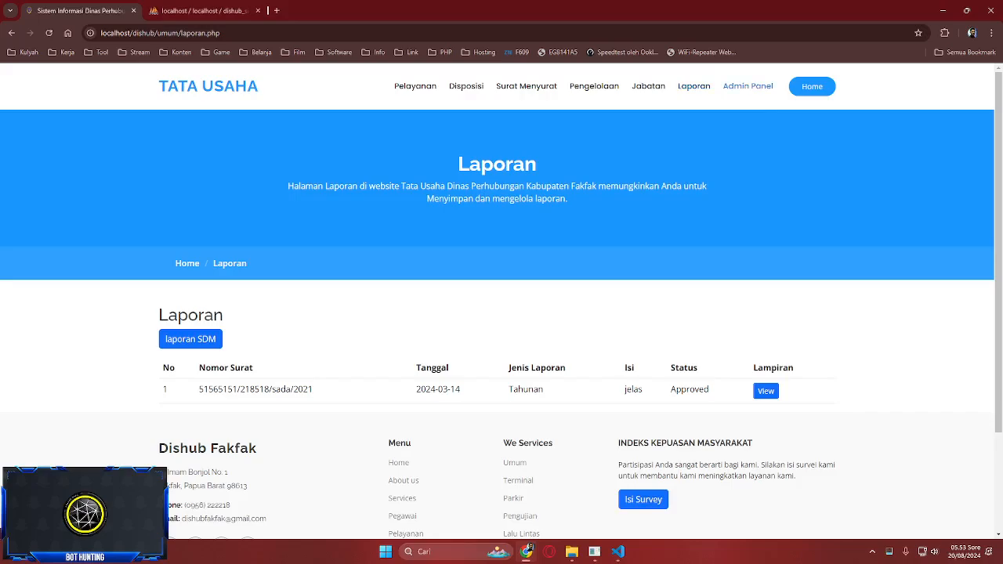
left_click(748, 86)
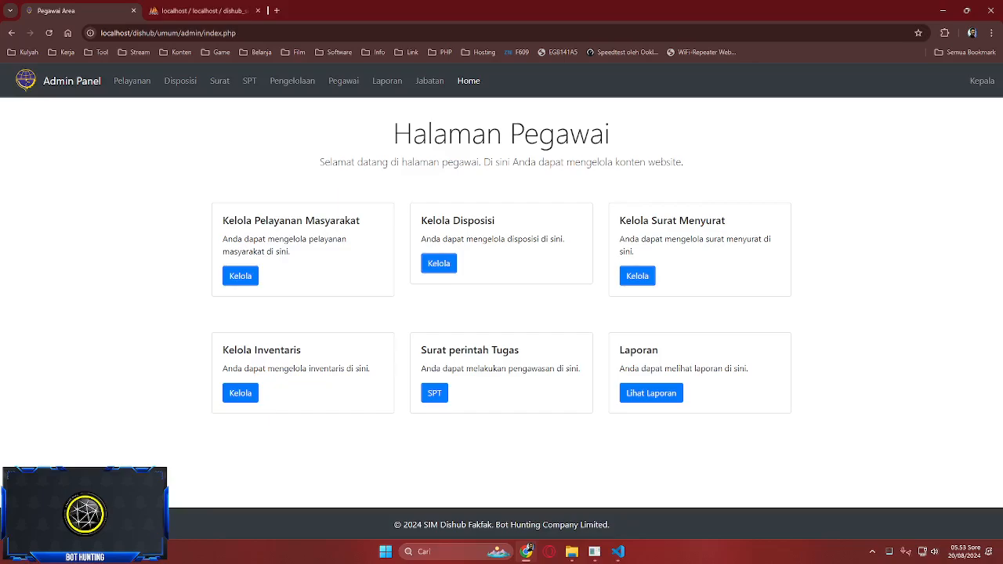
- View the admin Pelayanan list, open the Pinjam Pickup edit form, and go back
left_click(131, 80)
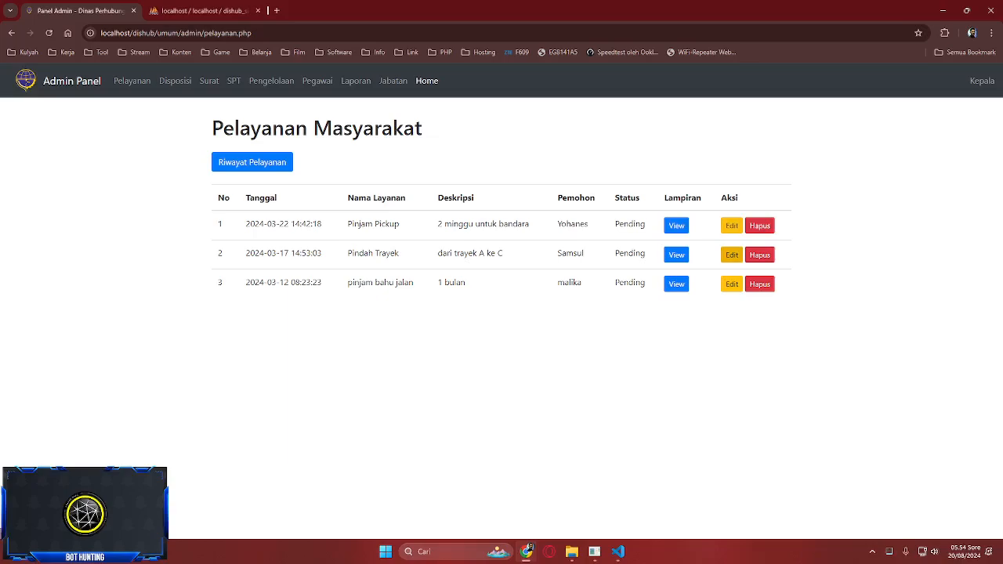
left_click(731, 226)
left_click(317, 451)
- Browse the admin Disposisi, Surat, SPT, Pengelolaan, Laporan and Jabatan pages, then return Home
left_click(175, 81)
left_click(209, 80)
left_click(233, 80)
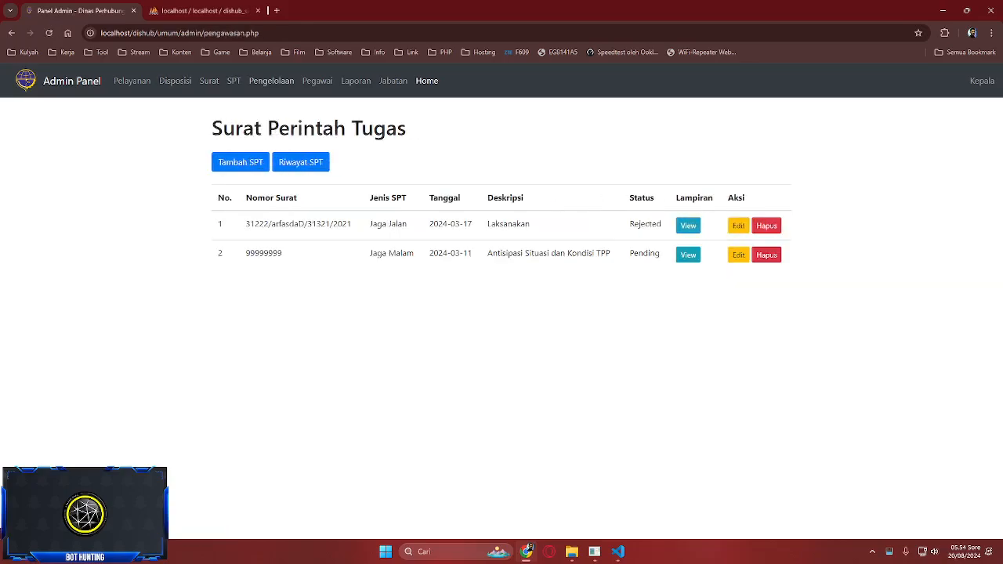
left_click(271, 81)
left_click(355, 81)
left_click(393, 80)
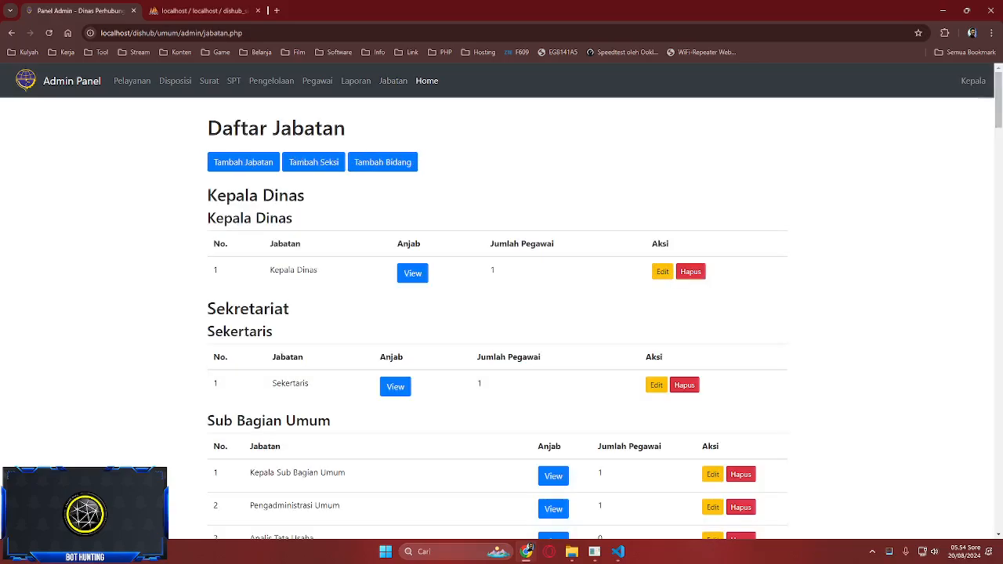
left_click(426, 81)
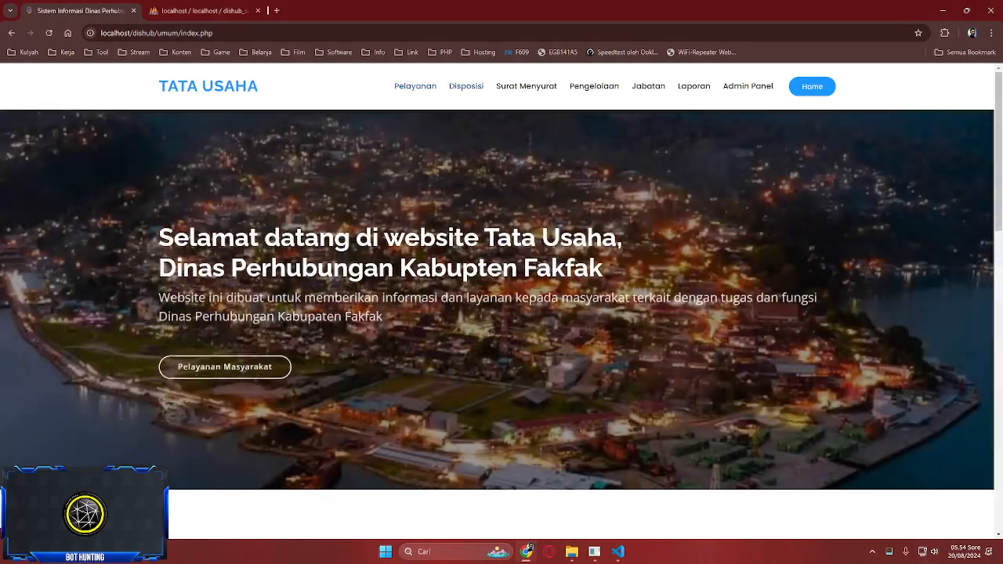
- Open the Tata Usaha Pelayanan Masyarakat page listing five service requests
left_click(179, 365)
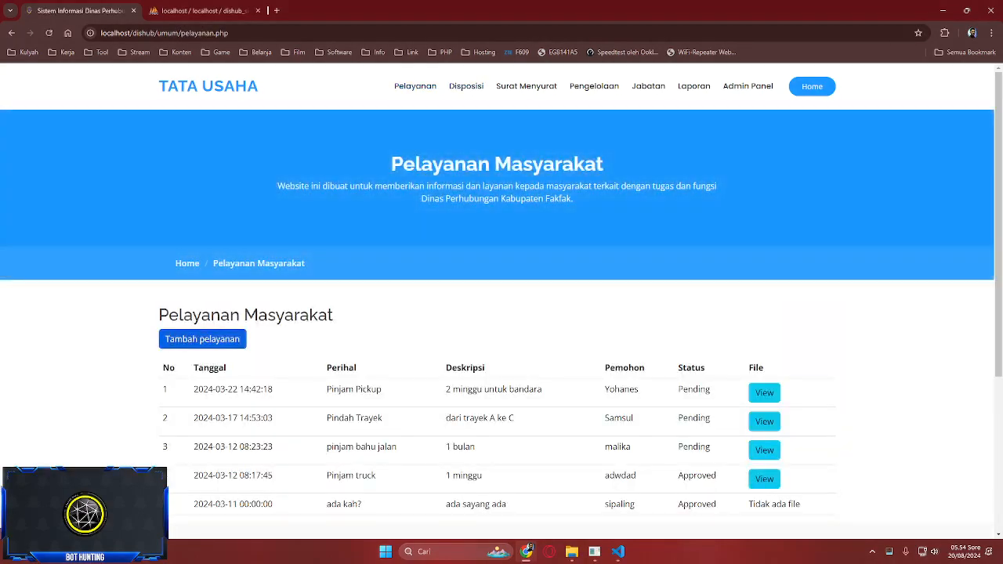
scroll(502, 313, "down", 2)
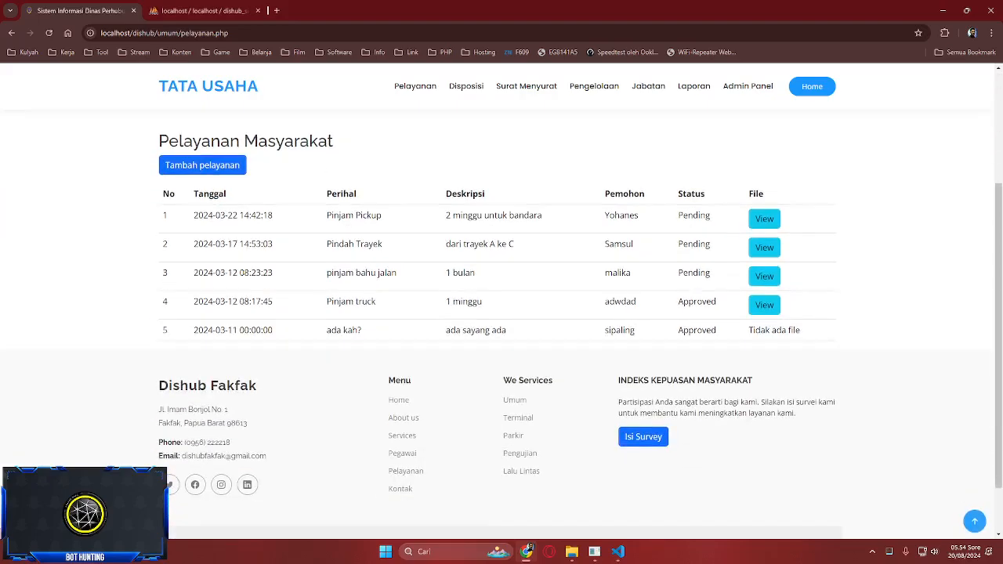
scroll(502, 313, "up", 2)
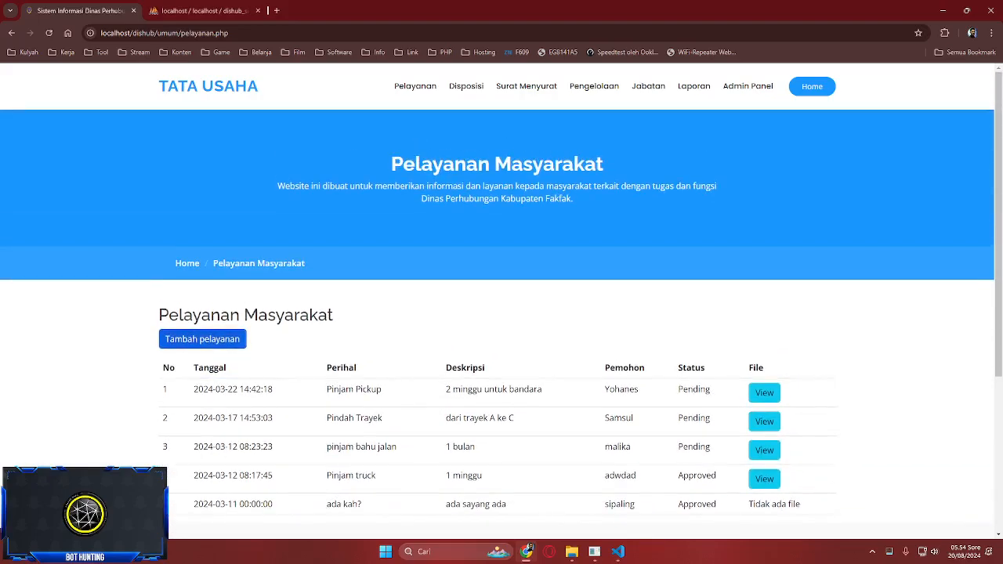
- View the Pinjam Pickup attachment, cancel the IDM download, and open Disposisi
left_click(763, 392)
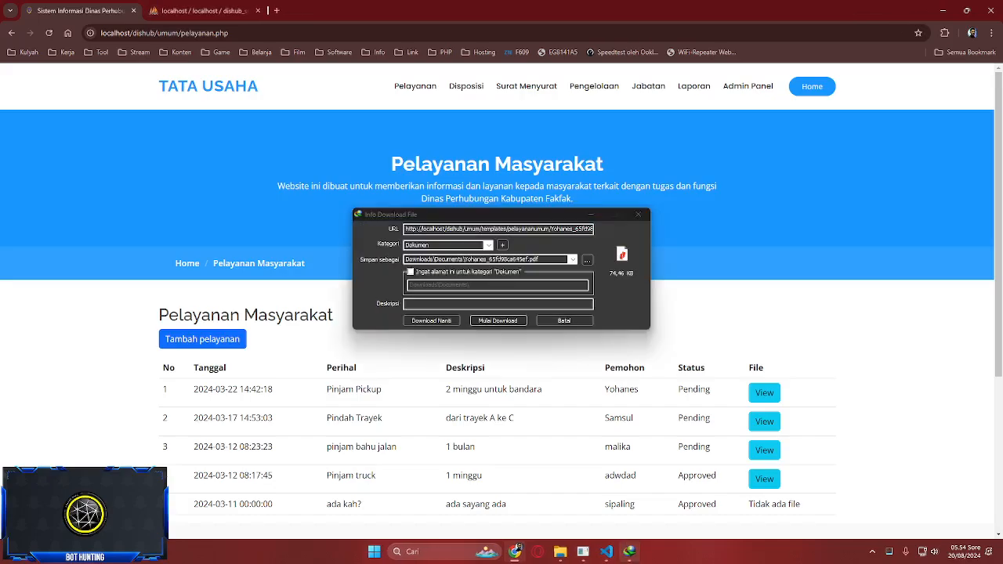
key("Tab")
key("Return")
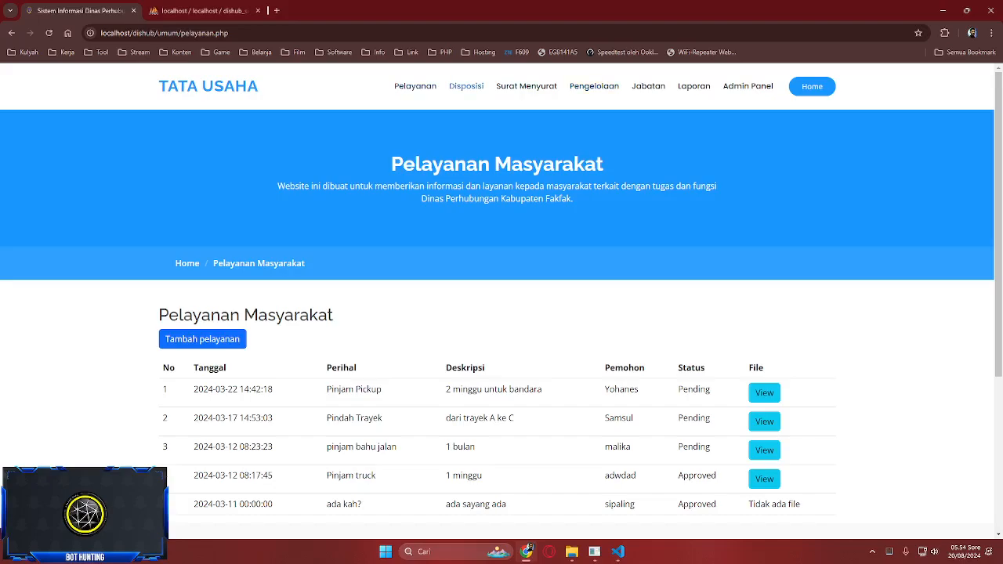
left_click(466, 86)
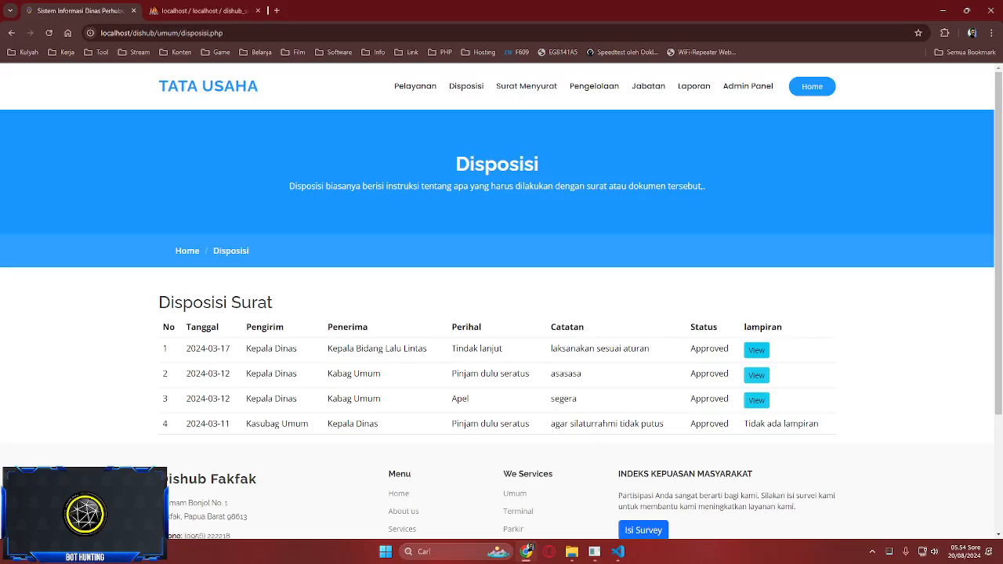
- Switch between the Kelola Surat letters page and the Disposisi page
left_click(526, 86)
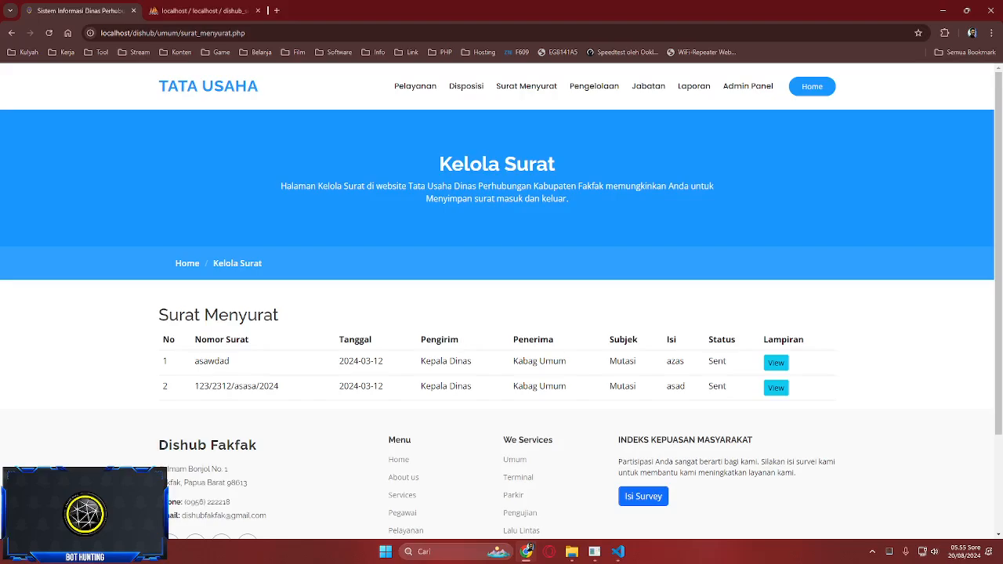
left_click(466, 87)
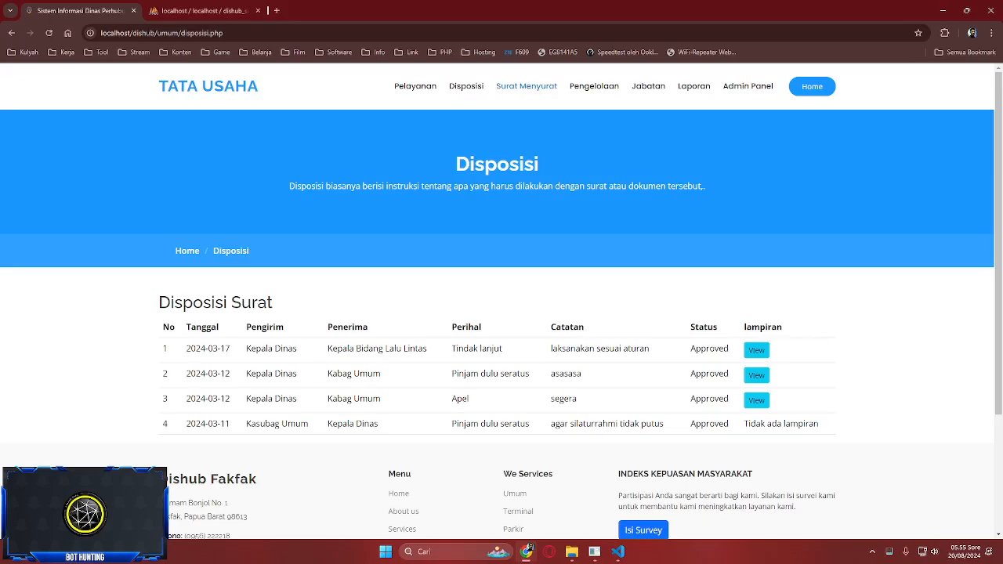
left_click(526, 86)
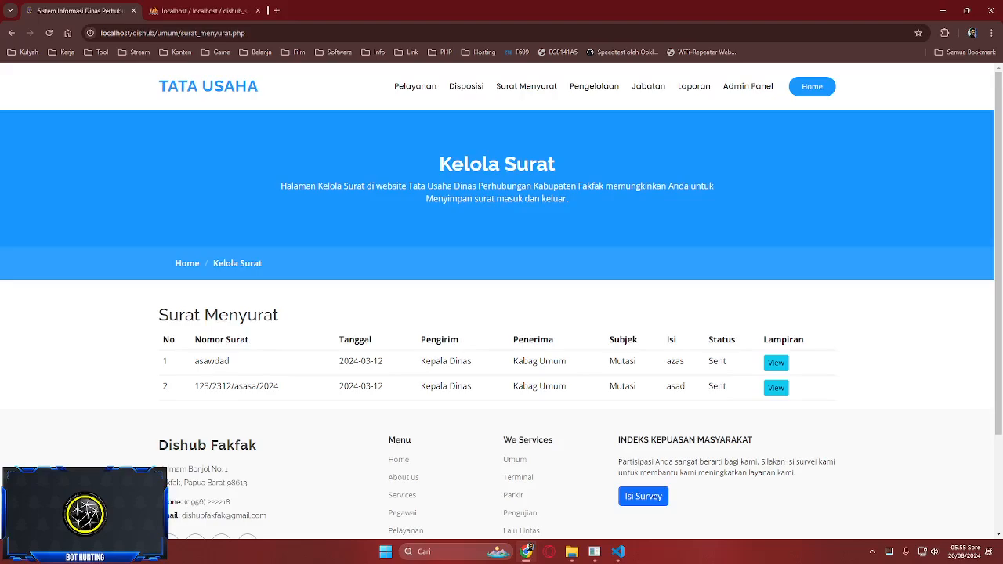
- Browse the Inventaris Kantor page, declining the IDM download manager update
left_click(594, 87)
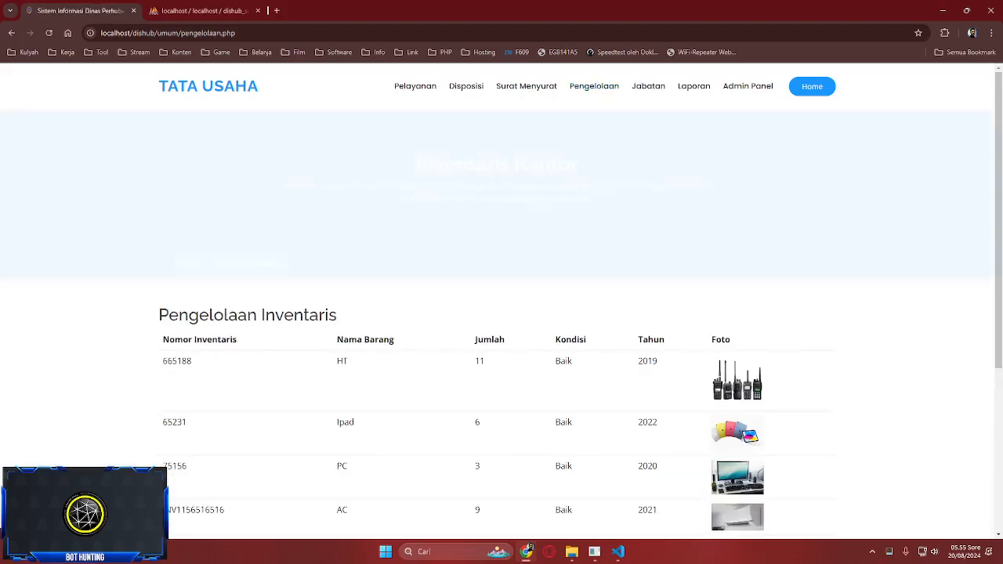
scroll(501, 313, "down", 4)
scroll(501, 314, "up", 4)
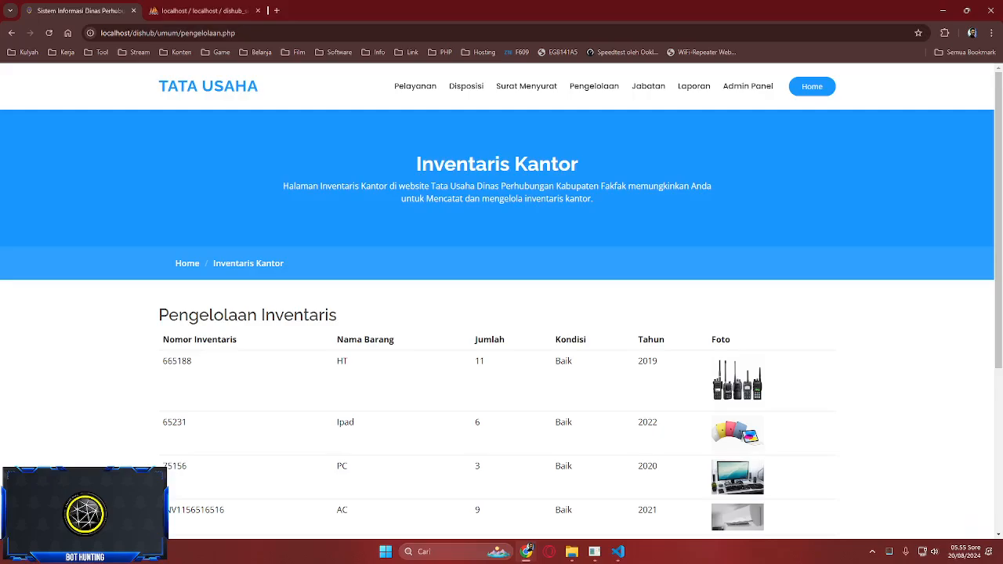
scroll(501, 313, "down", 3)
scroll(501, 314, "up", 3)
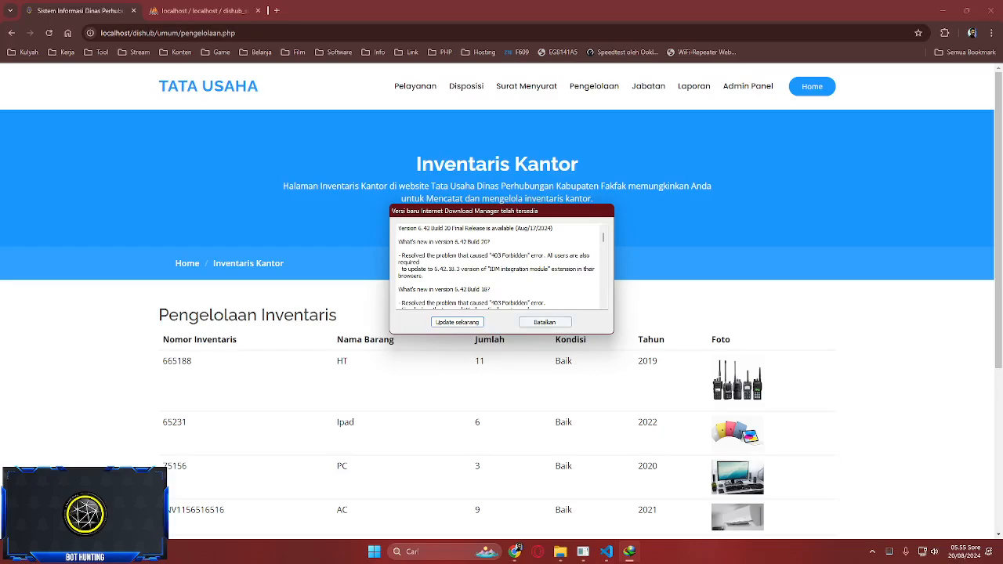
left_click(544, 322)
left_click(531, 315)
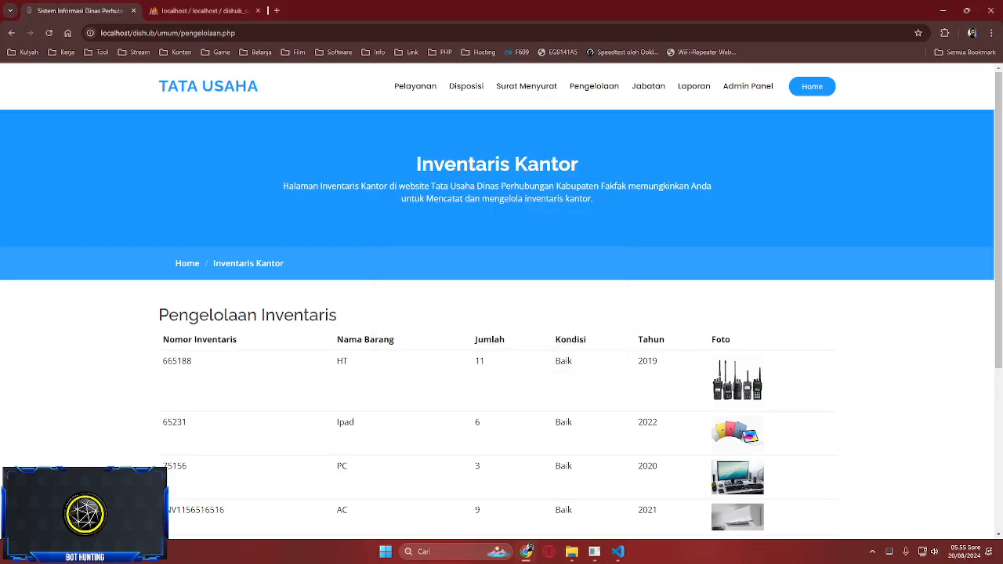
scroll(501, 314, "down", 3)
scroll(502, 313, "up", 2)
- Revisit Pelayanan and Disposisi, then switch to phpMyAdmin's dishub_sim admin table
left_click(415, 86)
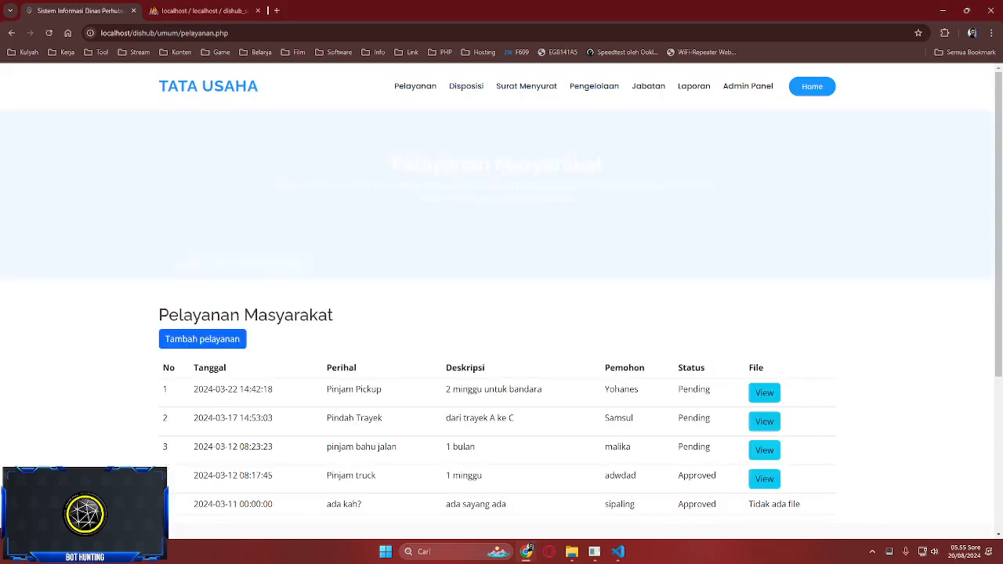
left_click(466, 86)
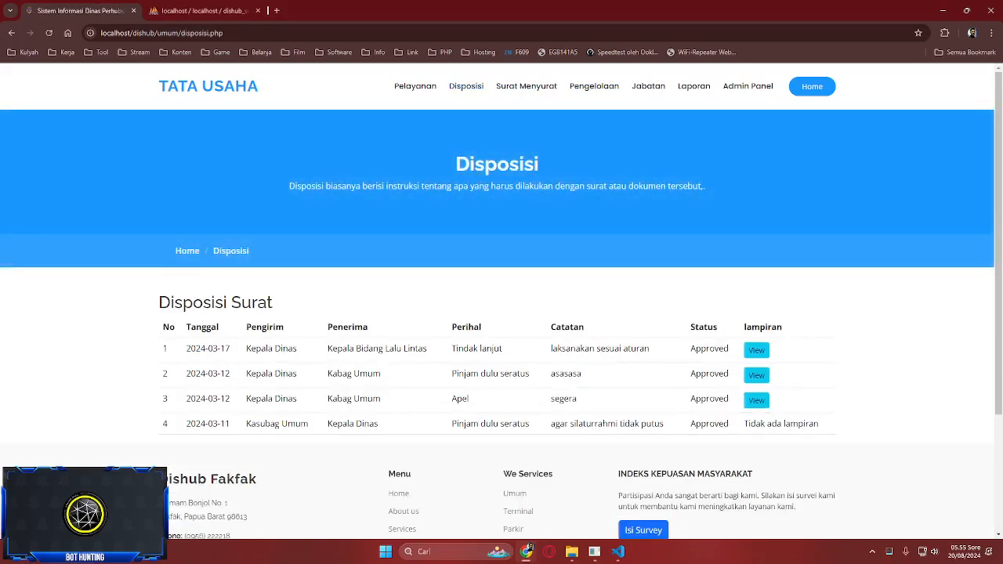
key("ctrl+Tab")
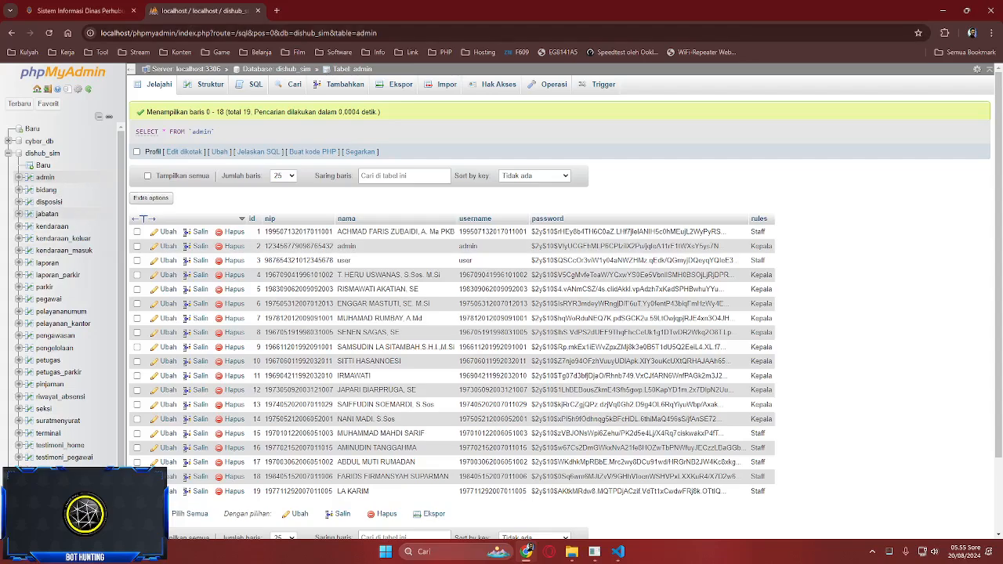
- Show phpMyAdmin's seven-row disposisi table, then bring the OBS window forward from the tray
left_click(49, 202)
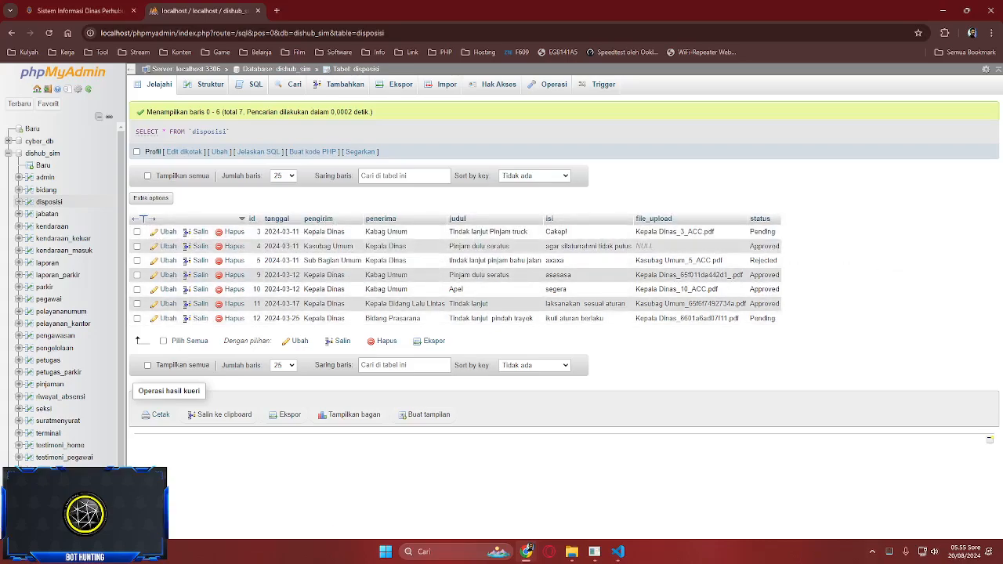
left_click(872, 552)
left_click(852, 477)
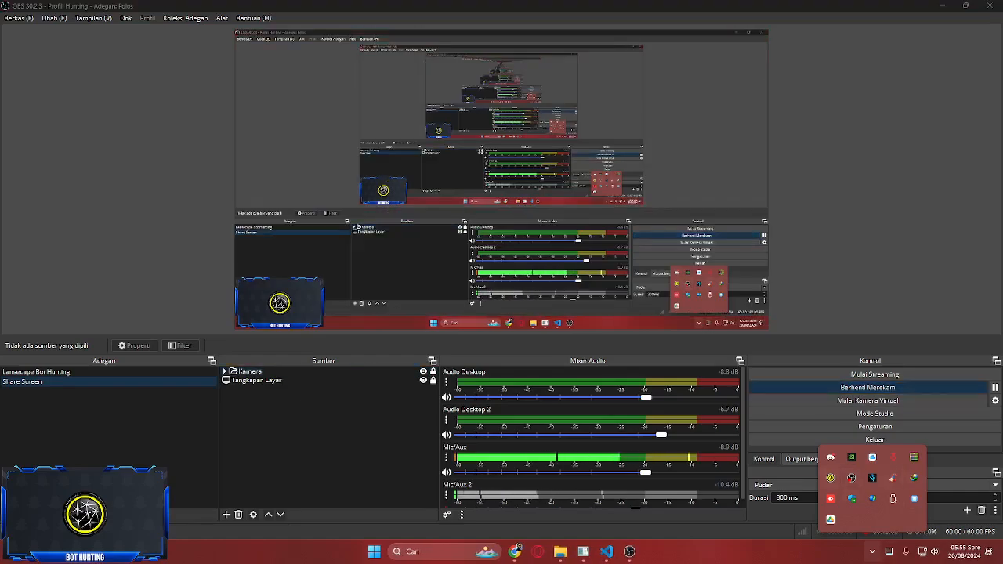
- Open Snap Camera, close its window, and quit it completely from the tray
right_click(871, 477)
key("Escape")
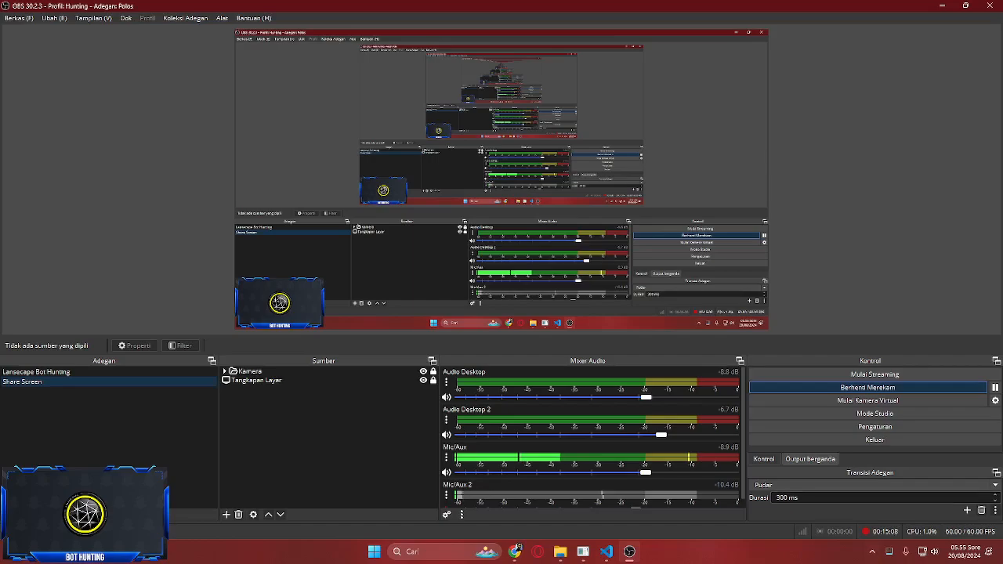
left_click(872, 551)
left_click(872, 477)
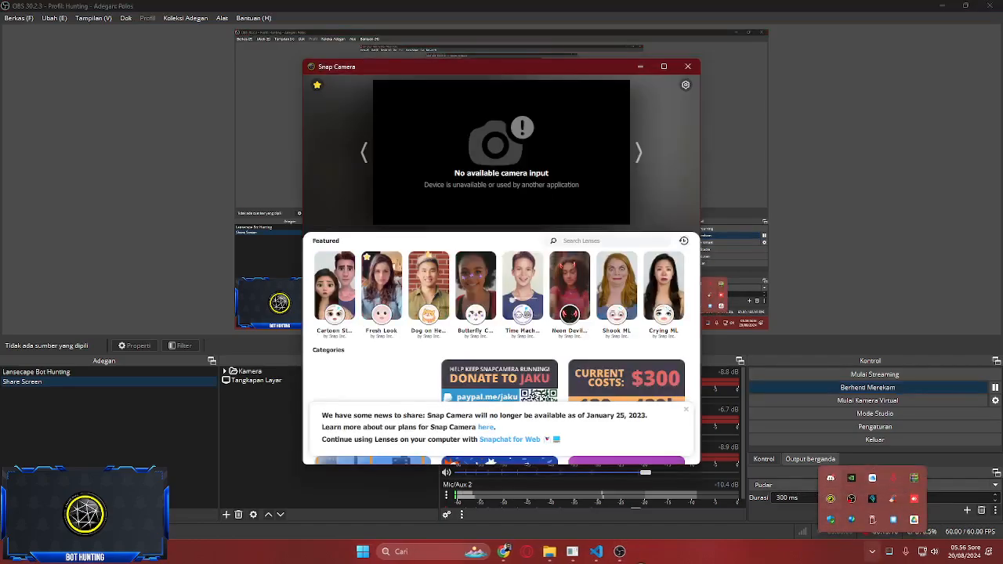
left_click(688, 66)
left_click(374, 551)
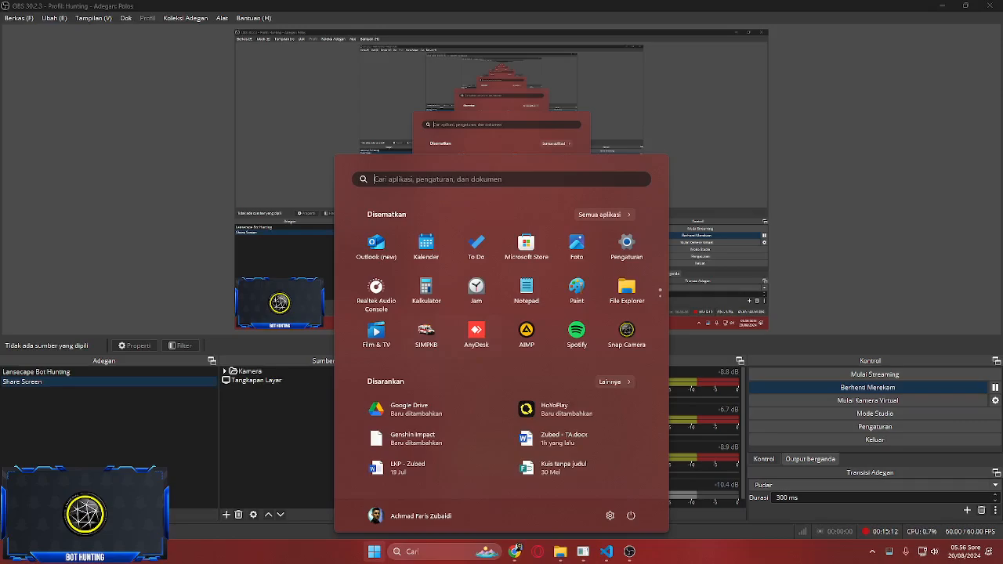
left_click(627, 329)
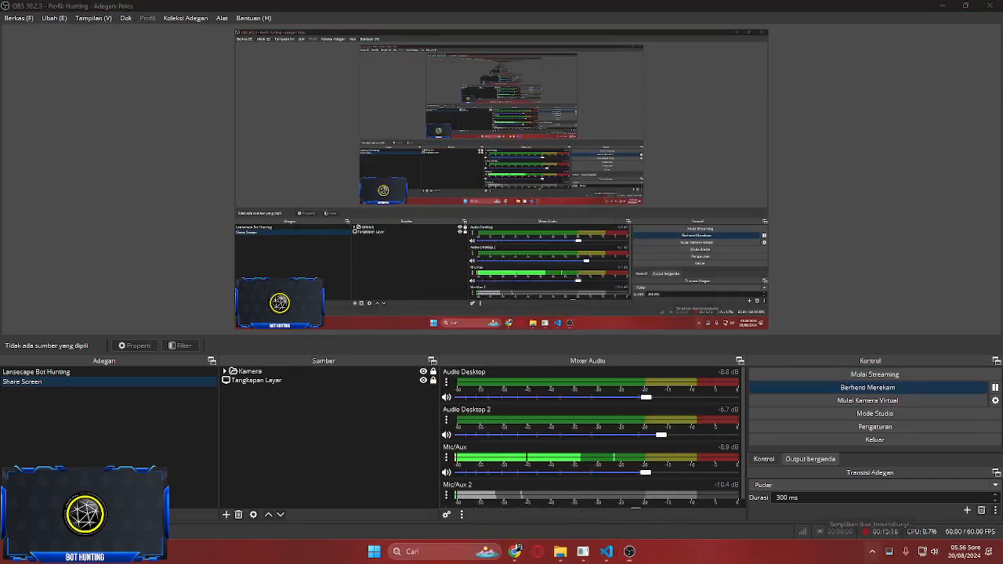
left_click(872, 551)
right_click(829, 503)
left_click(851, 493)
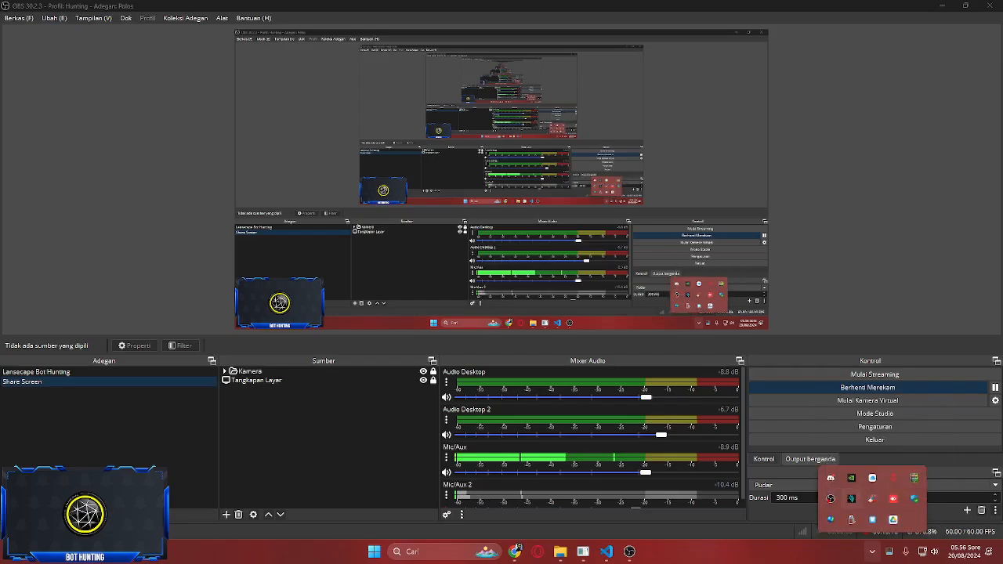
- Relaunch Snap Camera so the live webcam shows in OBS, then close its window
left_click(374, 552)
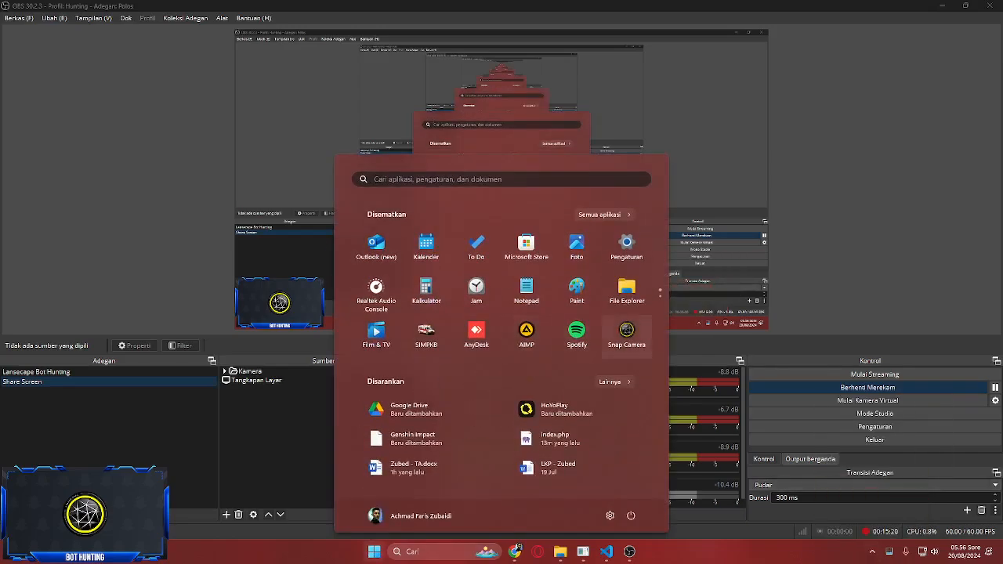
left_click(627, 329)
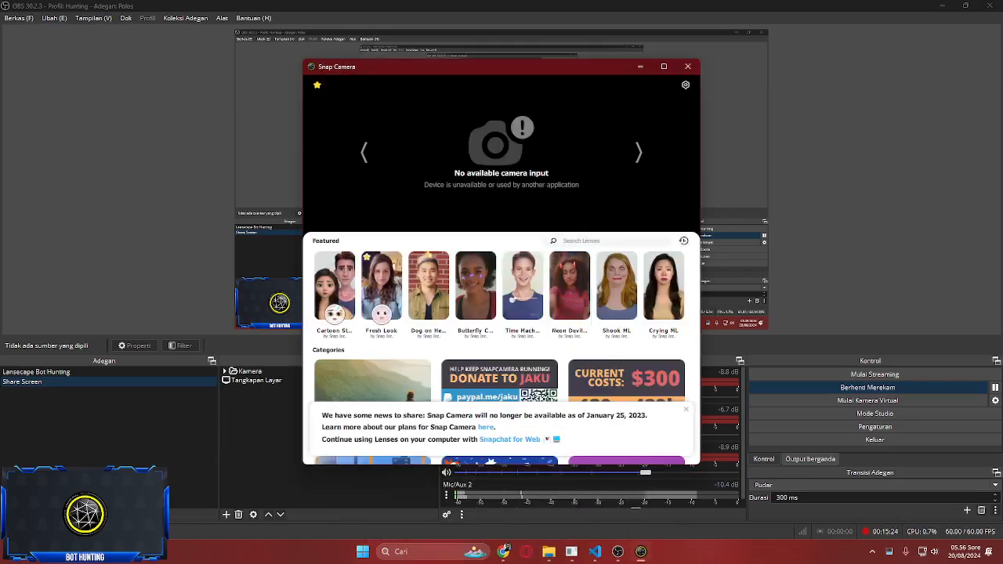
left_click(687, 66)
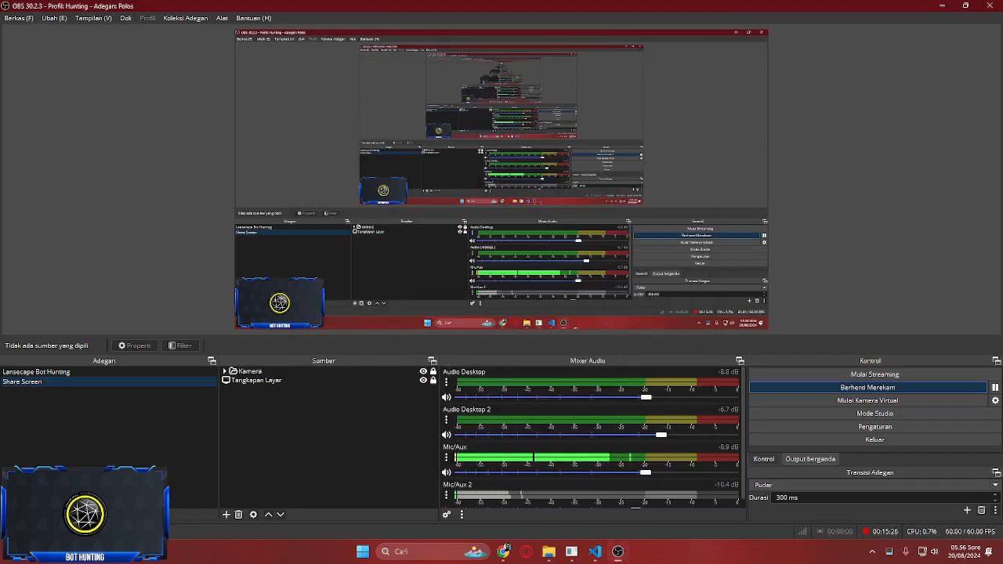
left_click(872, 551)
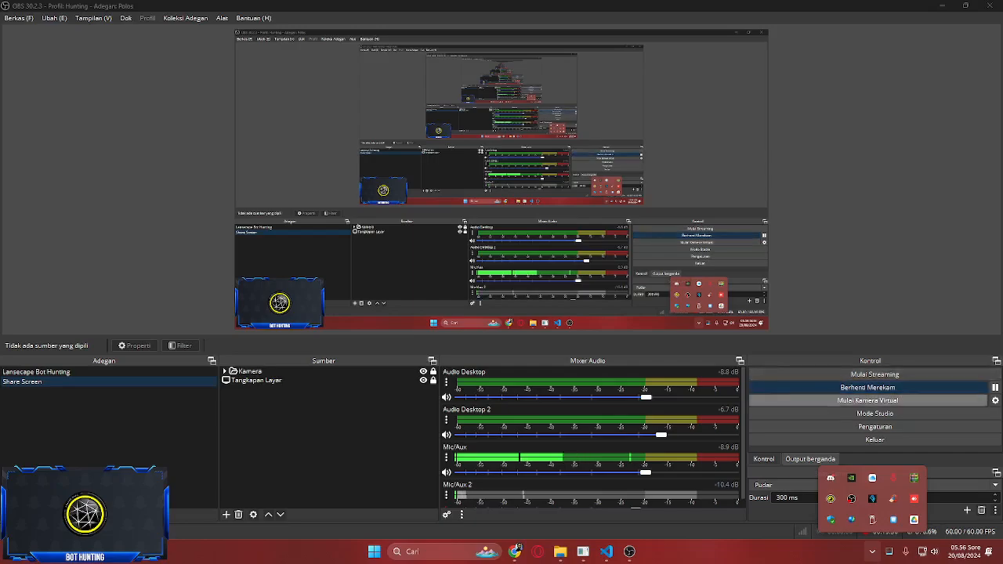
left_click(868, 337)
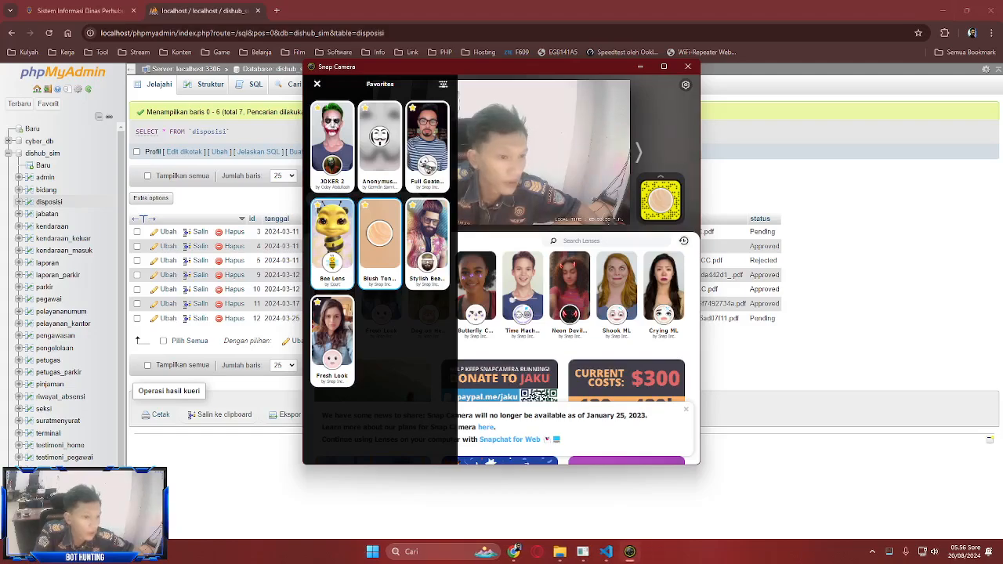
left_click(687, 67)
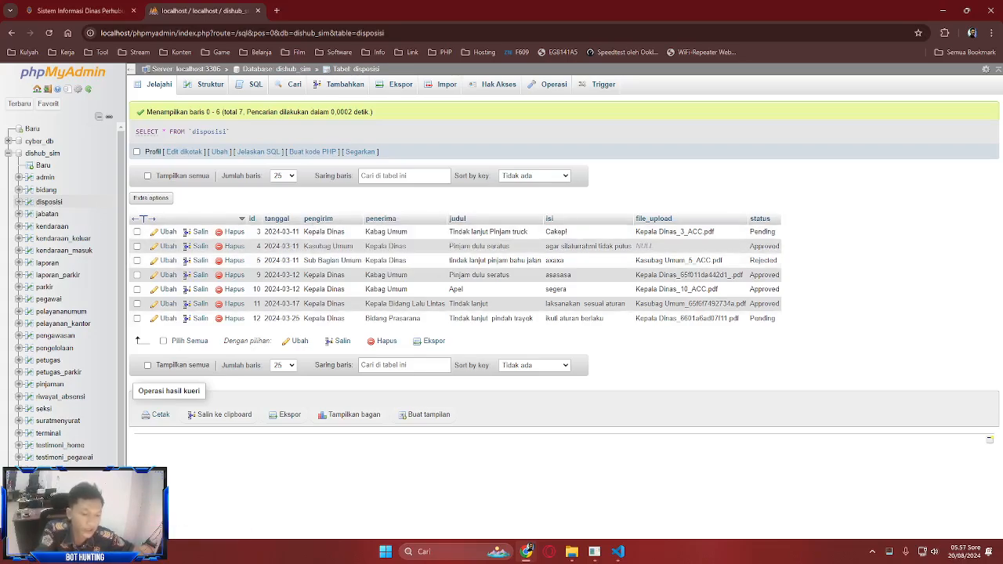
- Compare the site's Surat Menyurat page with phpMyAdmin's suratmenyurat table
mouse_move(618, 551)
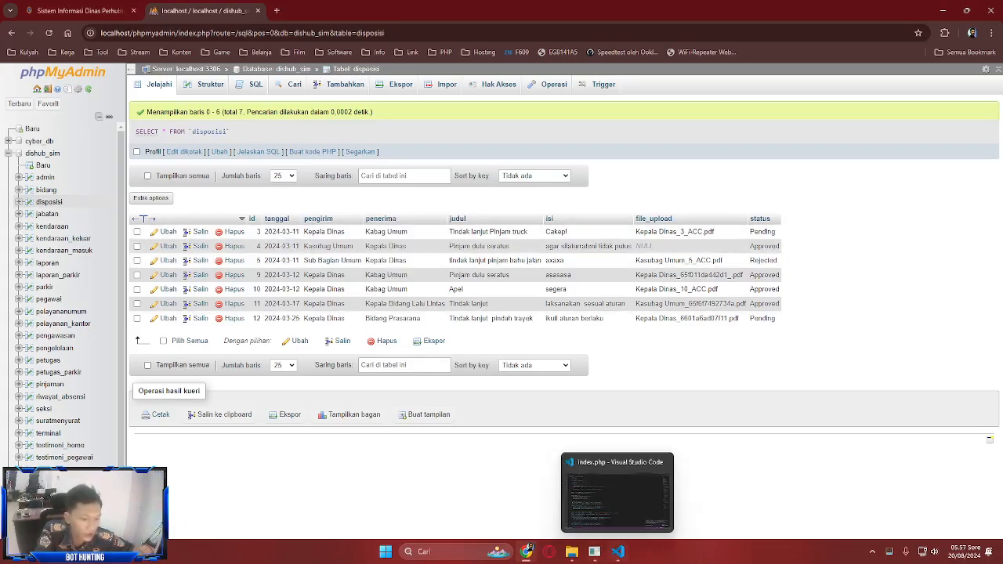
left_click(80, 11)
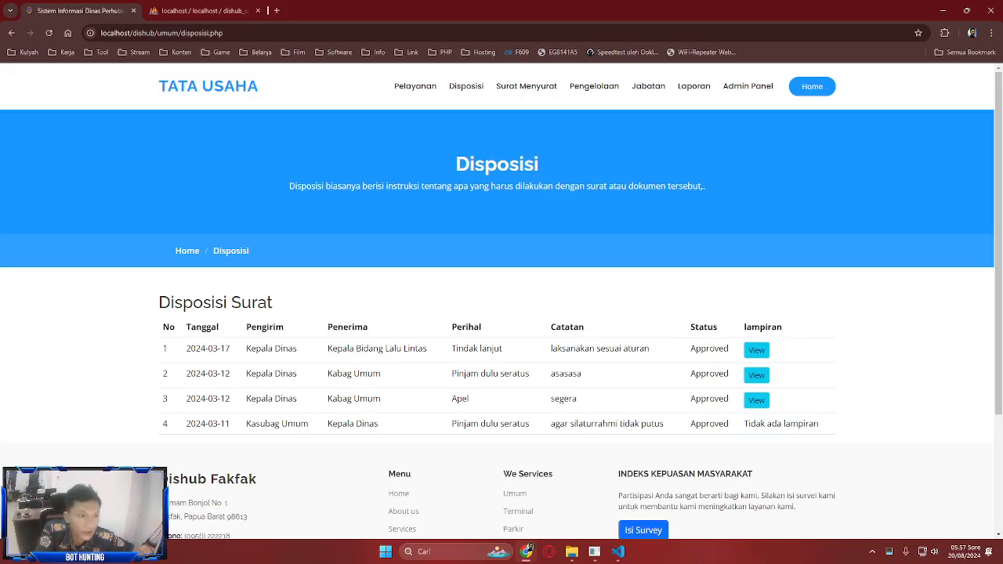
left_click(526, 86)
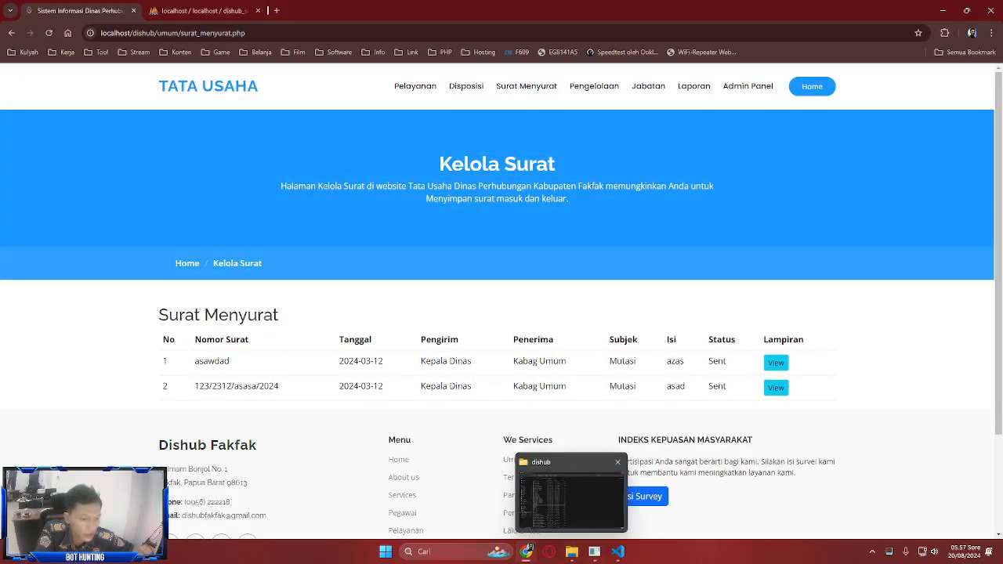
key("ctrl+Tab")
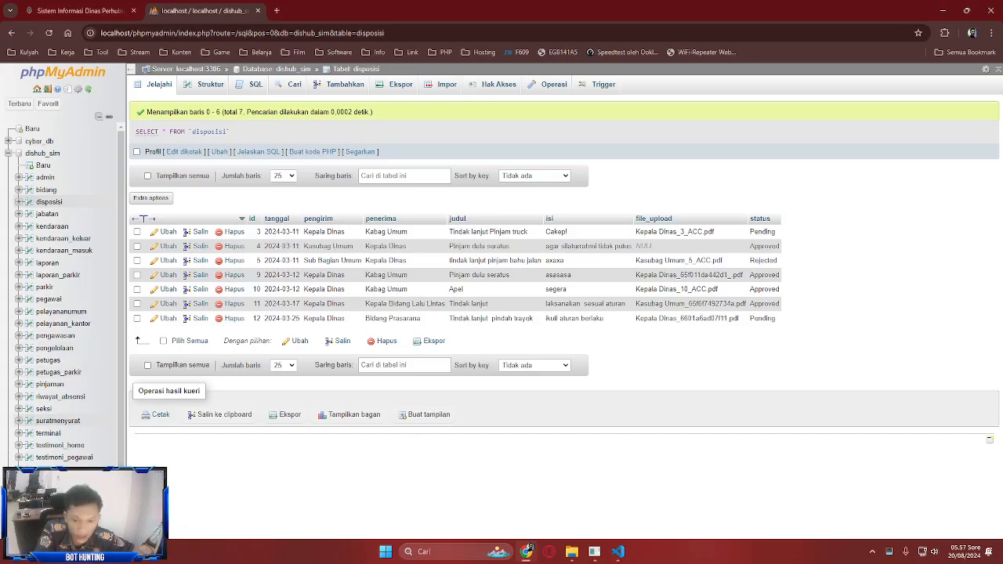
left_click(55, 420)
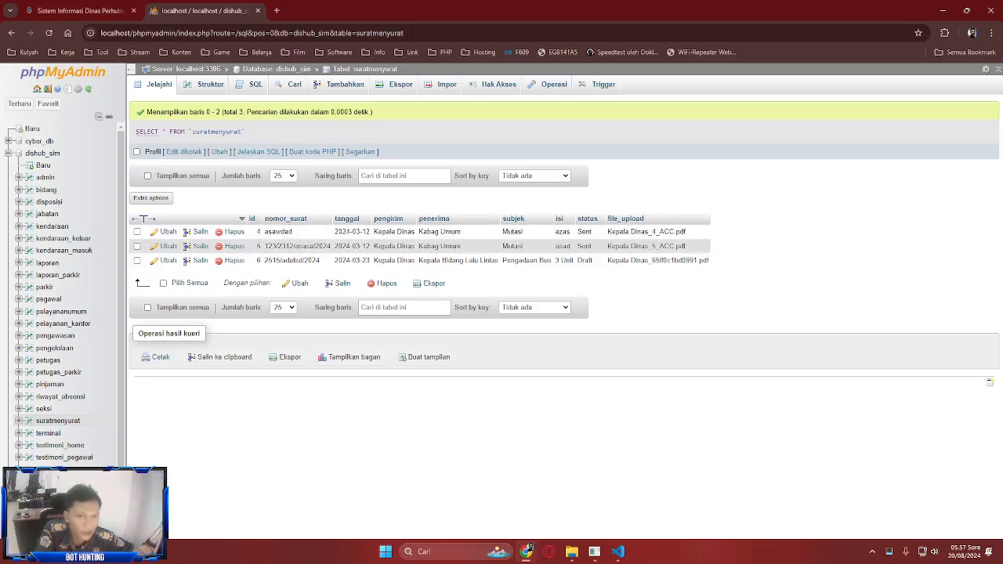
- Compare the site's office inventory page with the pengelolaan table
left_click(78, 11)
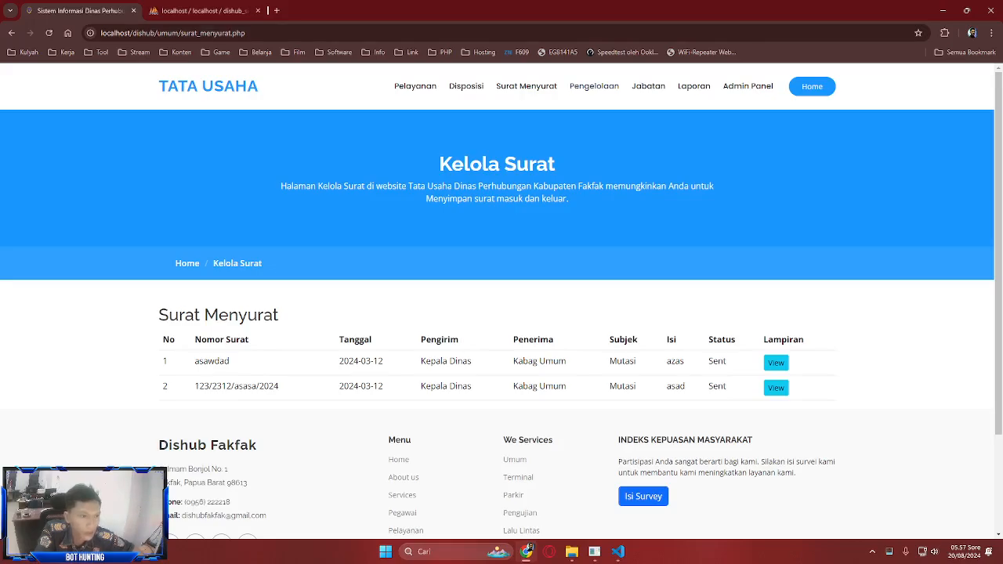
left_click(594, 86)
scroll(501, 313, "down", 2)
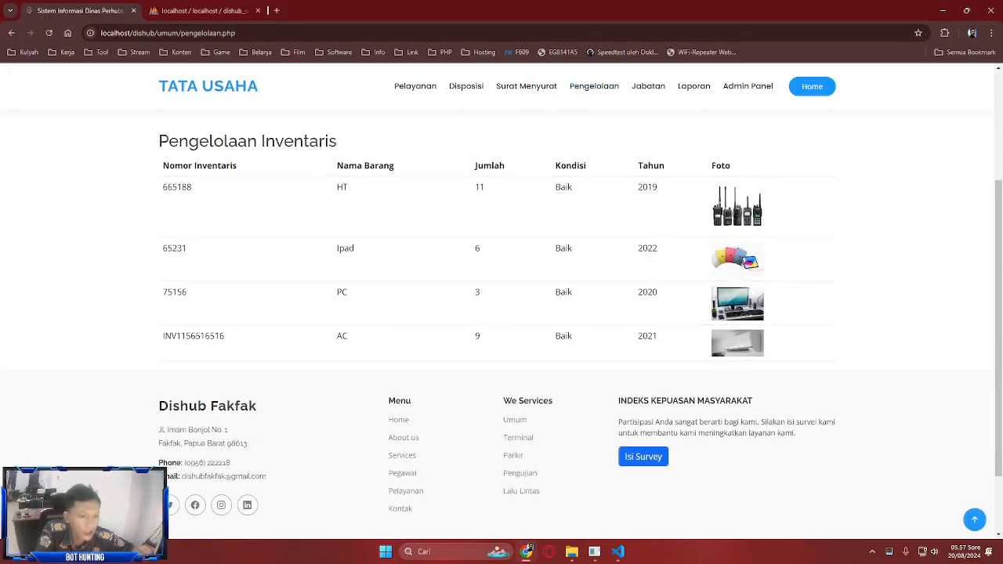
scroll(501, 313, "up", 2)
scroll(501, 313, "down", 1)
left_click(203, 10)
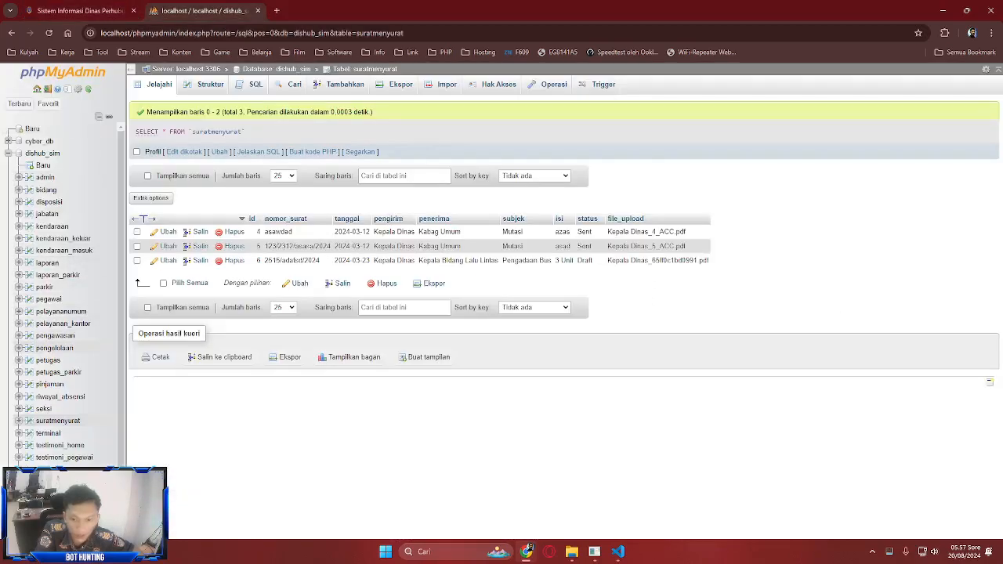
left_click(55, 348)
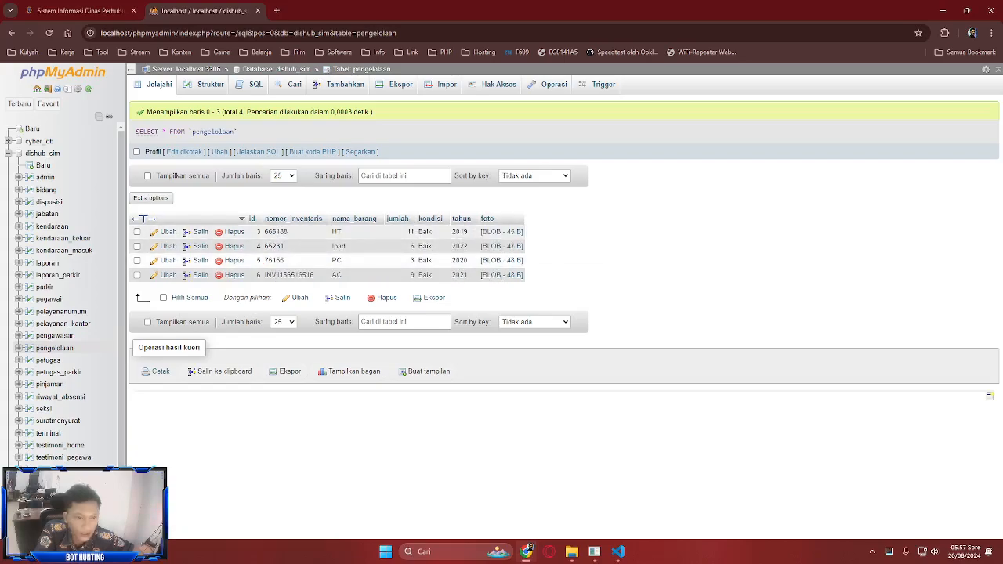
- Compare the site's Daftar Jabatan page with phpMyAdmin's 75-row jabatan table
left_click(80, 11)
scroll(501, 313, "up", 2)
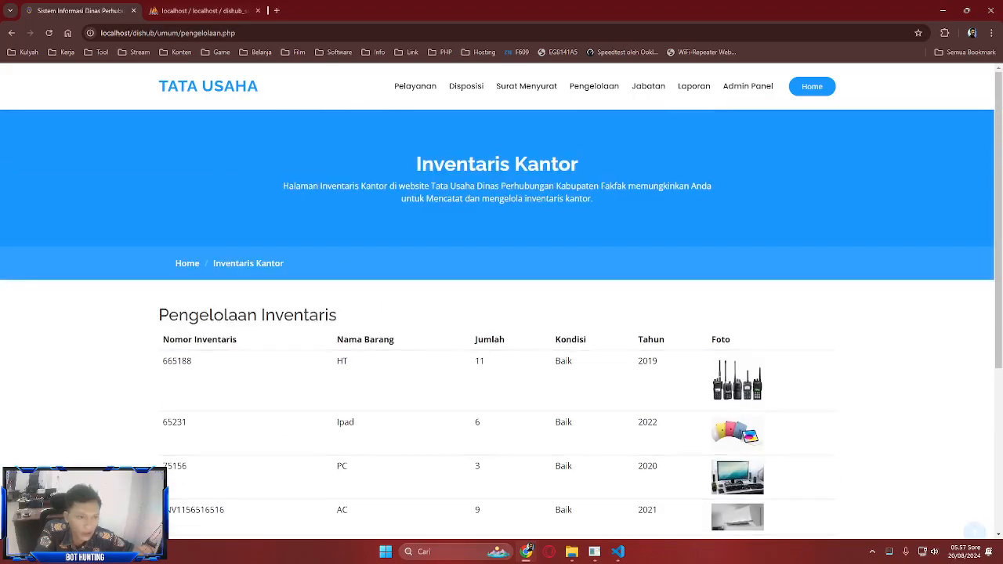
left_click(648, 87)
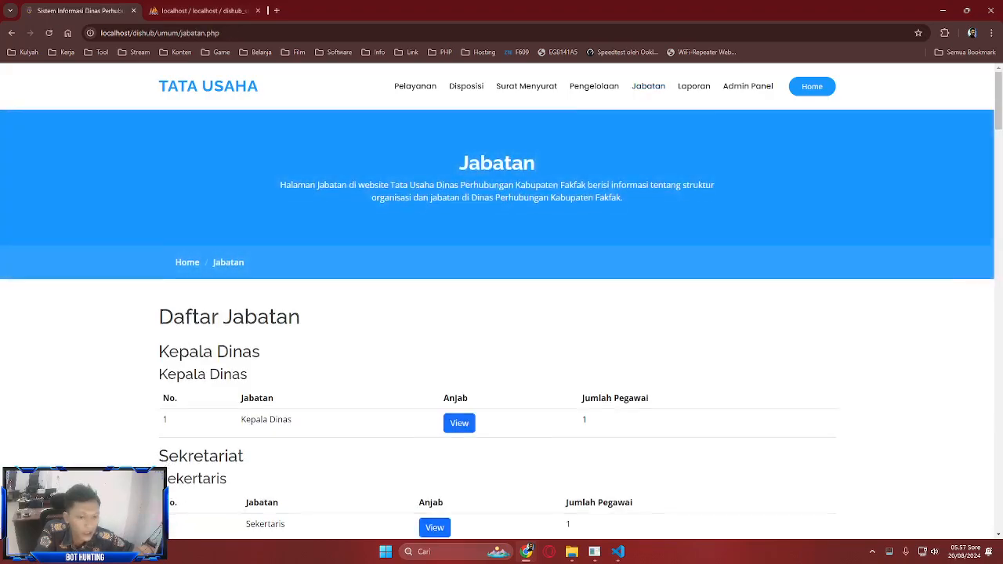
scroll(501, 313, "down", 2)
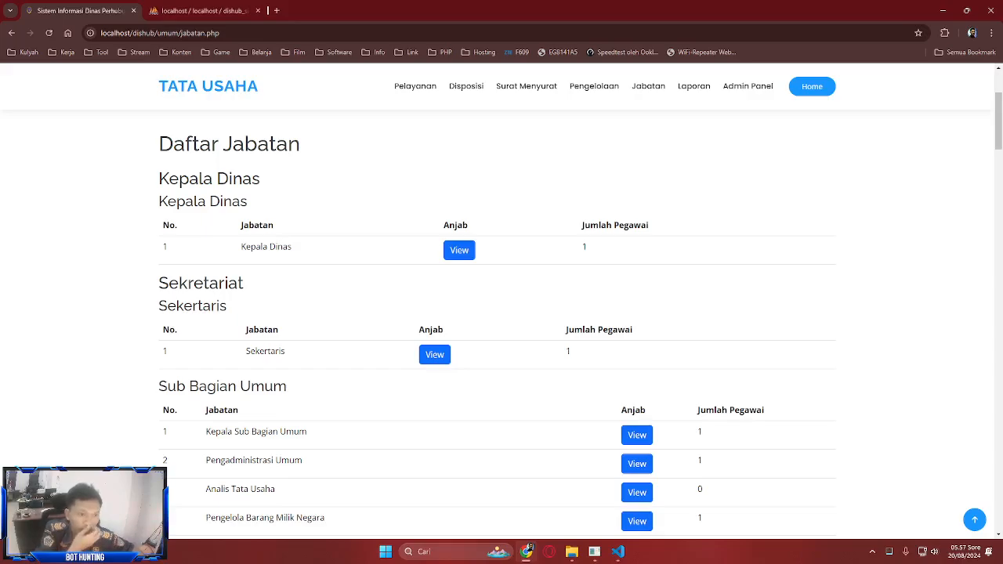
left_click(205, 11)
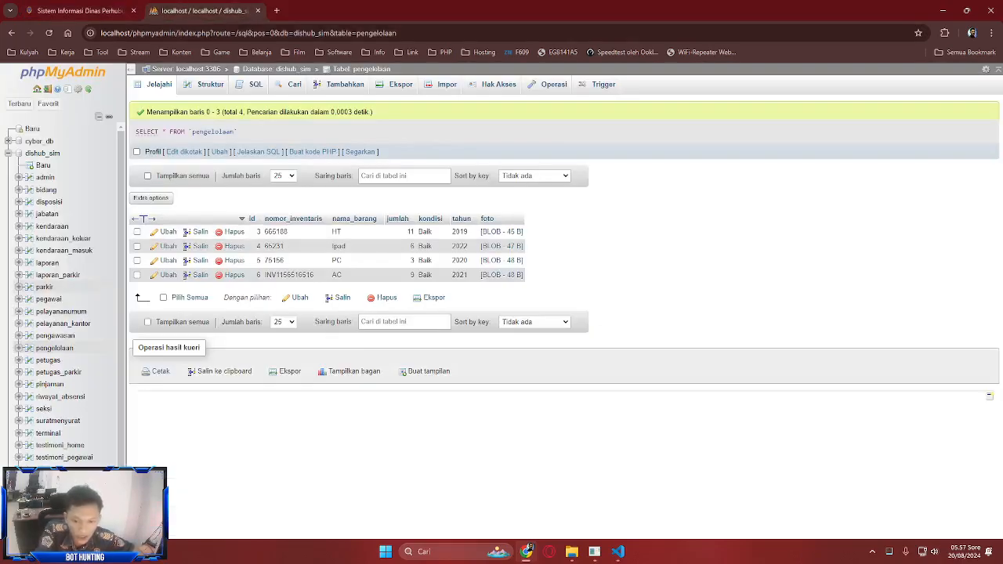
left_click(46, 214)
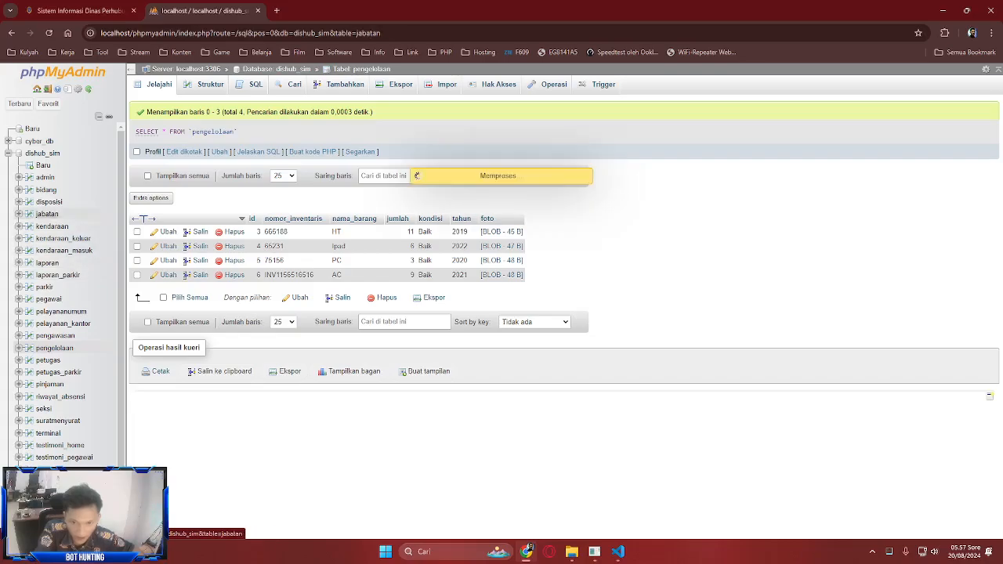
scroll(509, 313, "down", 3)
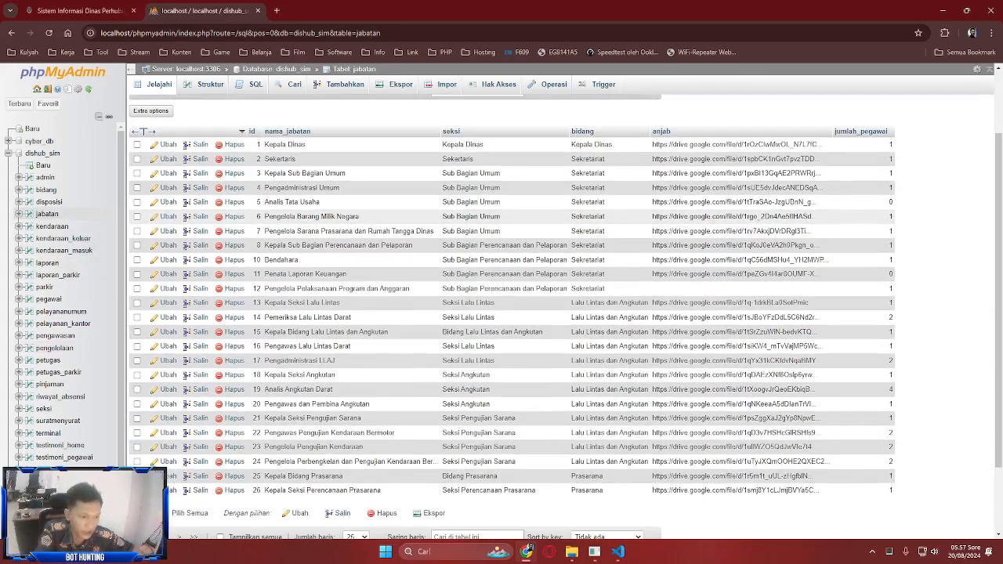
scroll(564, 321, "up", 5)
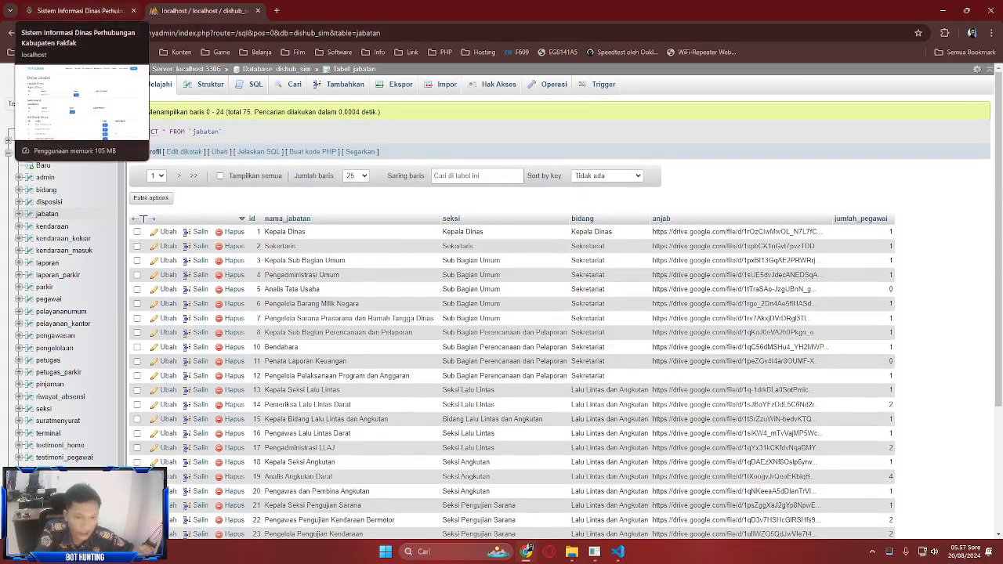
left_click(78, 10)
scroll(747, 88, "up", 2)
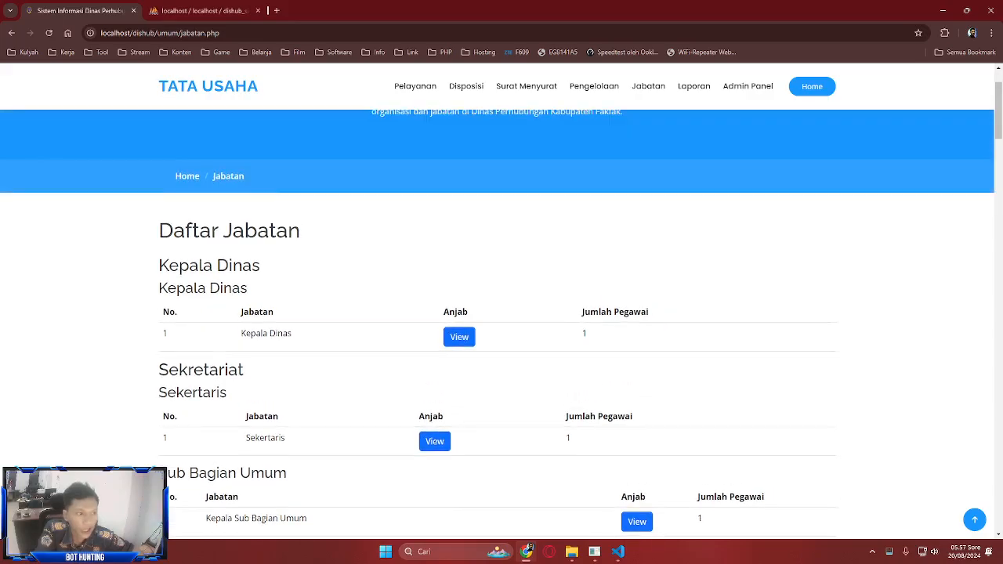
scroll(747, 88, "down", 1)
scroll(747, 88, "down", 5)
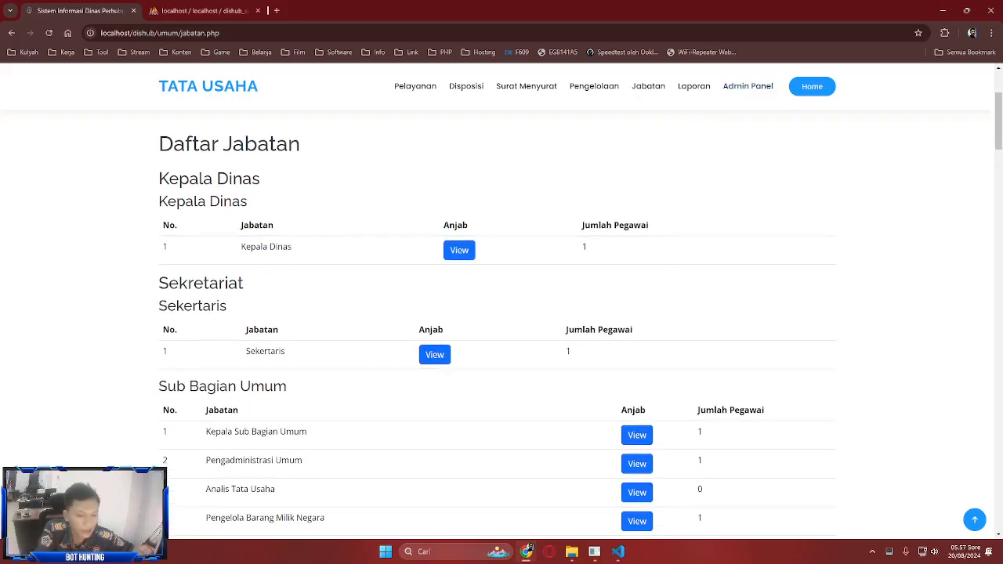
scroll(501, 313, "up", 5)
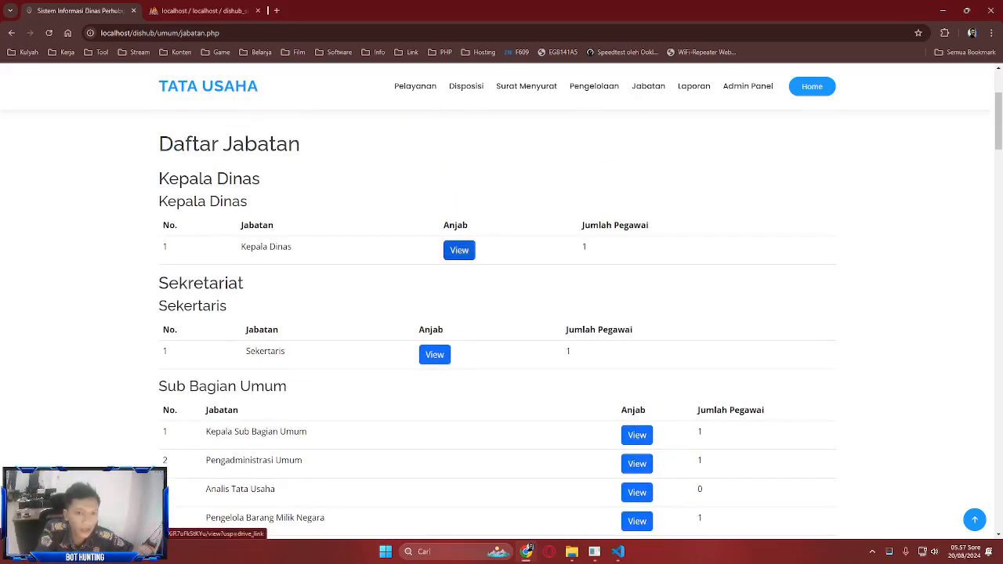
- Open the Kepala Dinas job description PDF in Google Drive, then close it
left_click(459, 250)
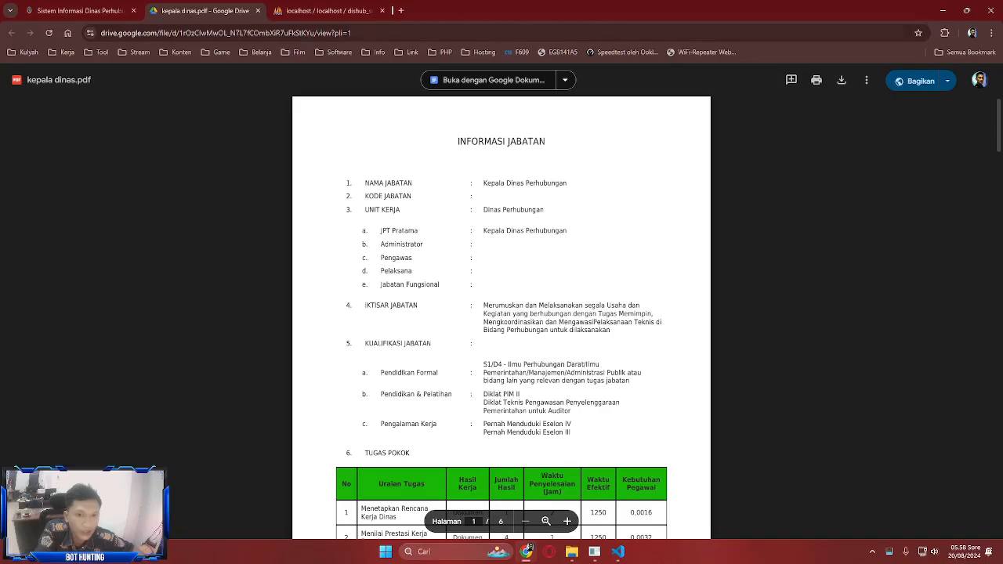
key("ctrl+shift+Tab")
mouse_move(204, 11)
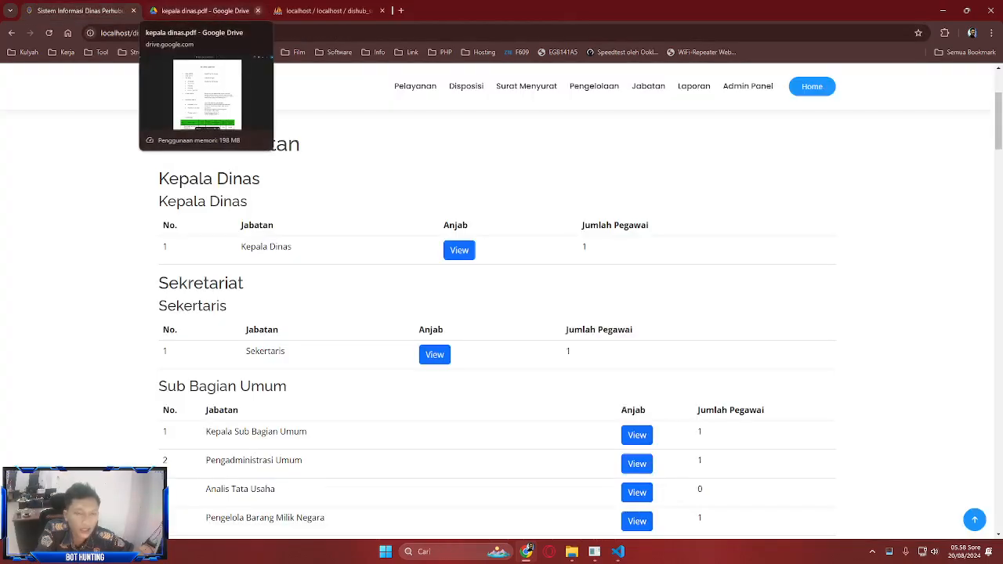
left_click(257, 10)
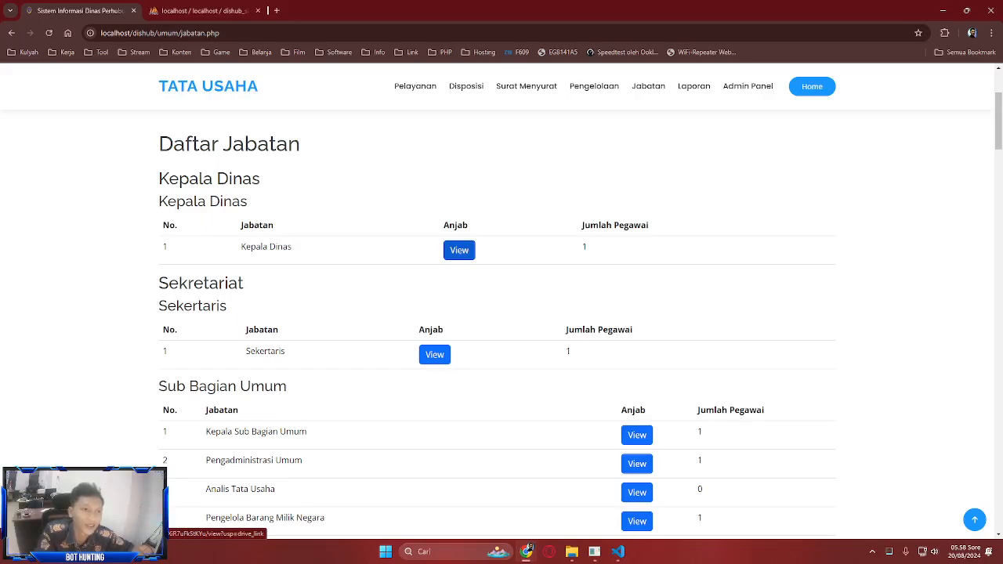
- Reopen kepala dinas.pdf, check its link-sharing roles, then close the tab
left_click(459, 250)
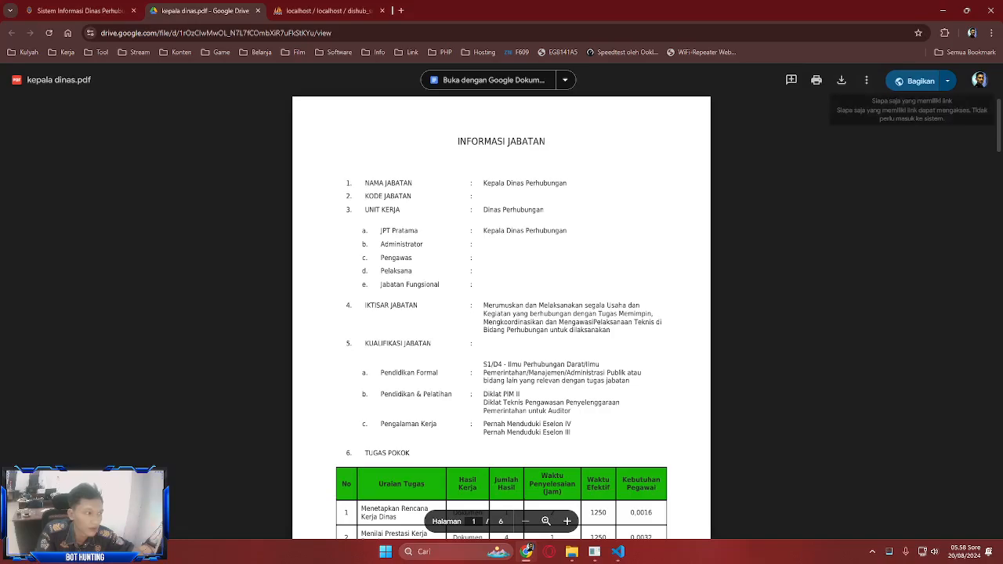
left_click(918, 81)
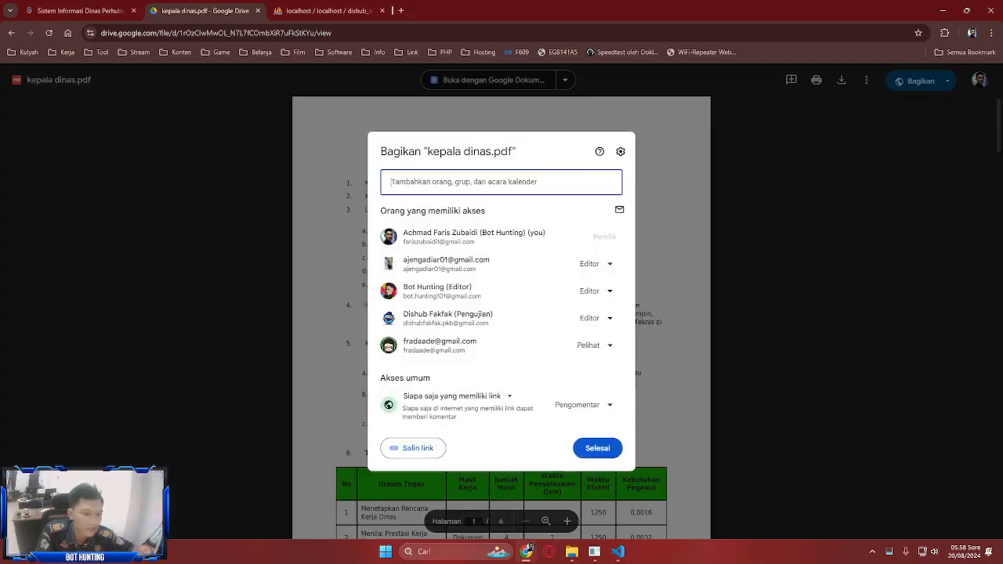
left_click(584, 404)
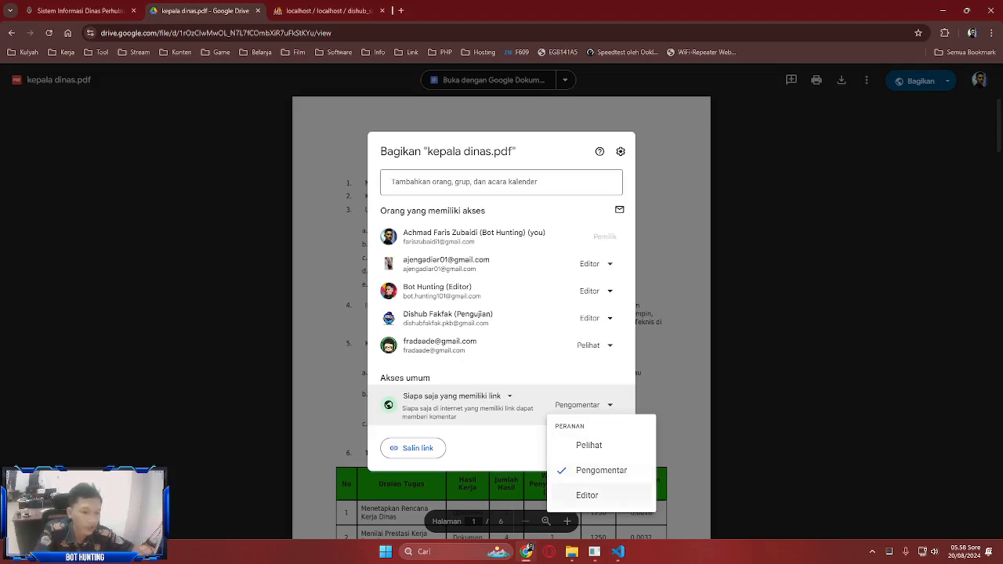
key("Escape")
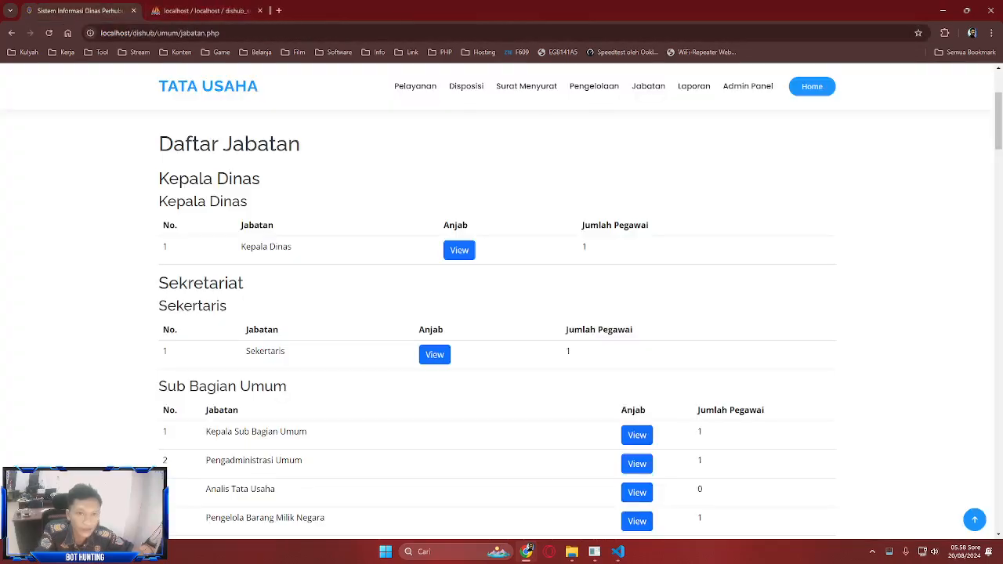
left_click(258, 11)
scroll(526, 86, "up", 3)
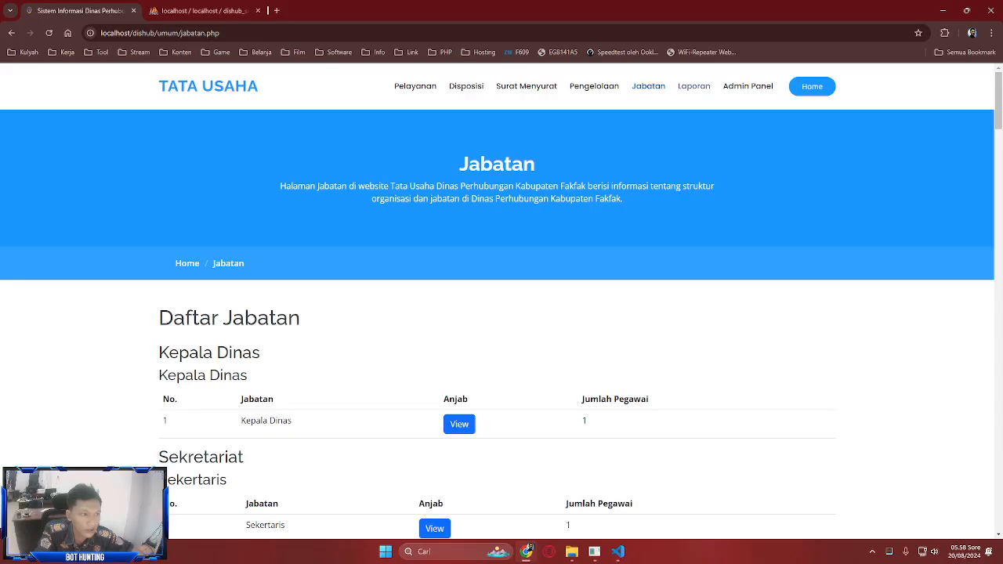
- Visit the Laporan page, glance at the inventory page, and return to Laporan
left_click(693, 86)
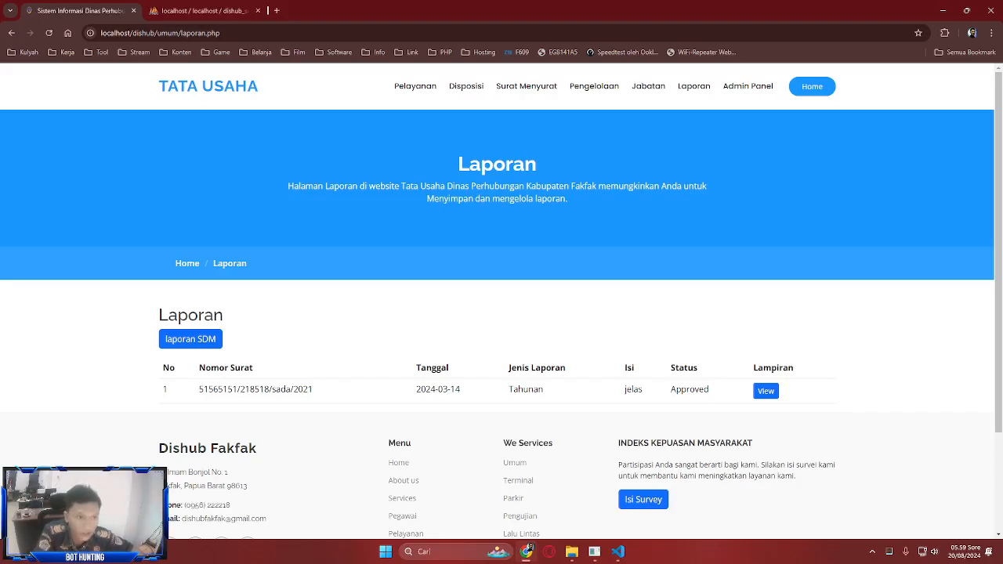
left_click(594, 86)
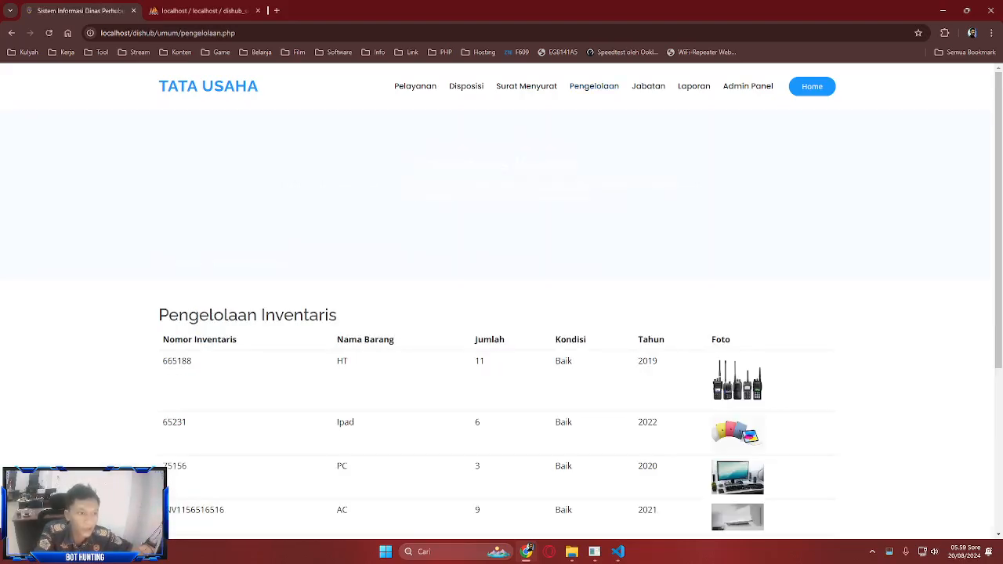
scroll(502, 313, "down", 2)
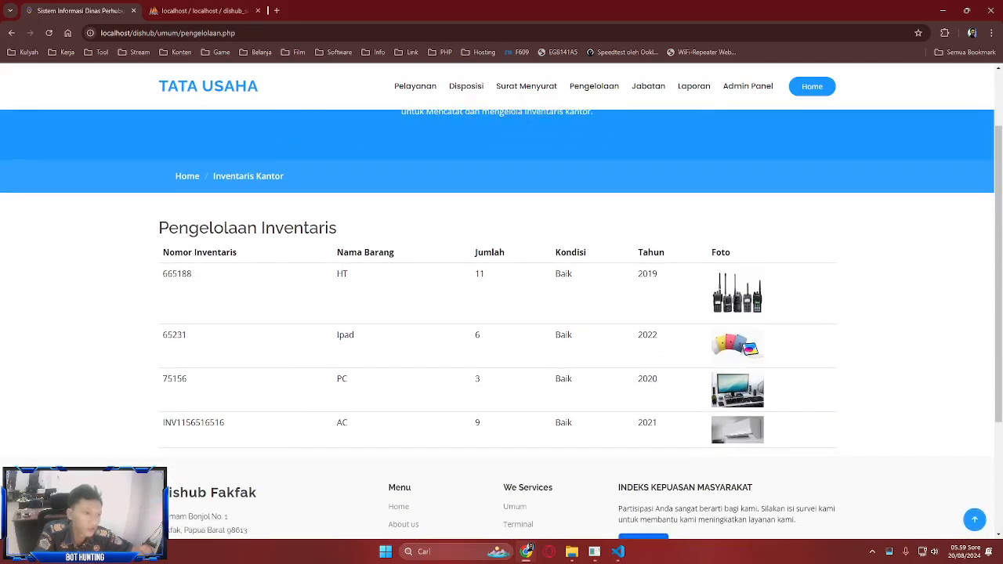
left_click(693, 86)
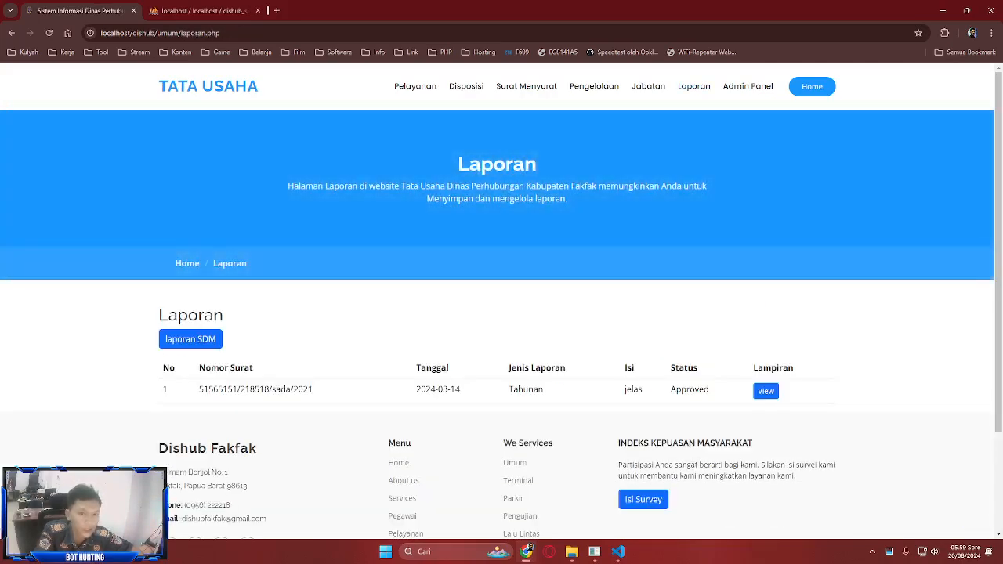
- Check phpMyAdmin's laporan table, then open the SDM staffing report
left_click(204, 11)
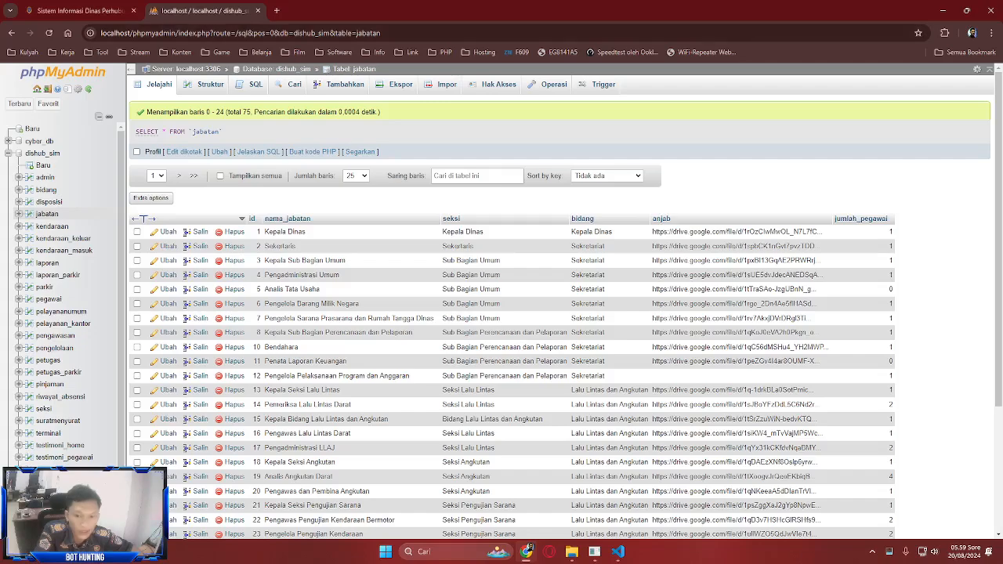
left_click(47, 264)
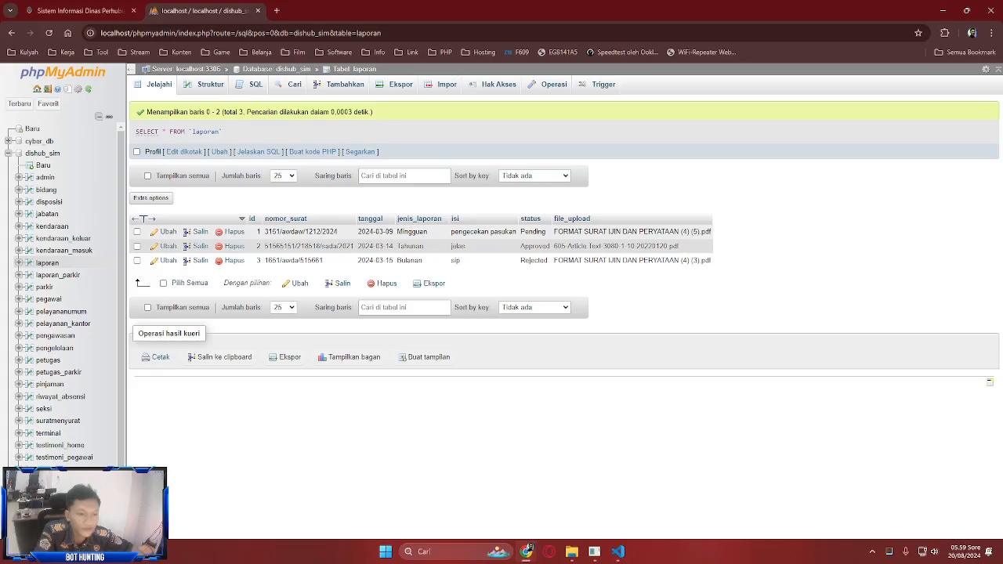
left_click(79, 10)
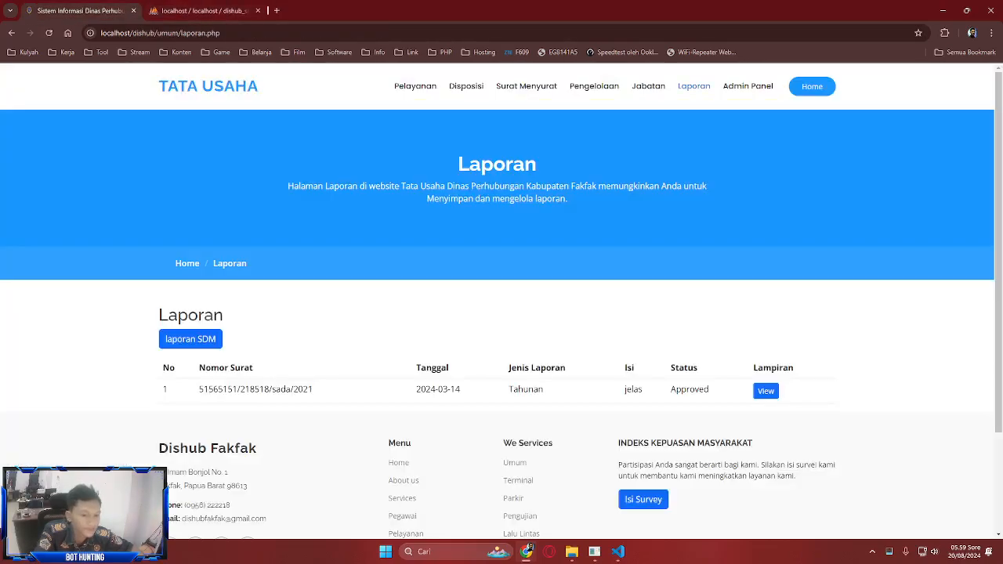
left_click(189, 338)
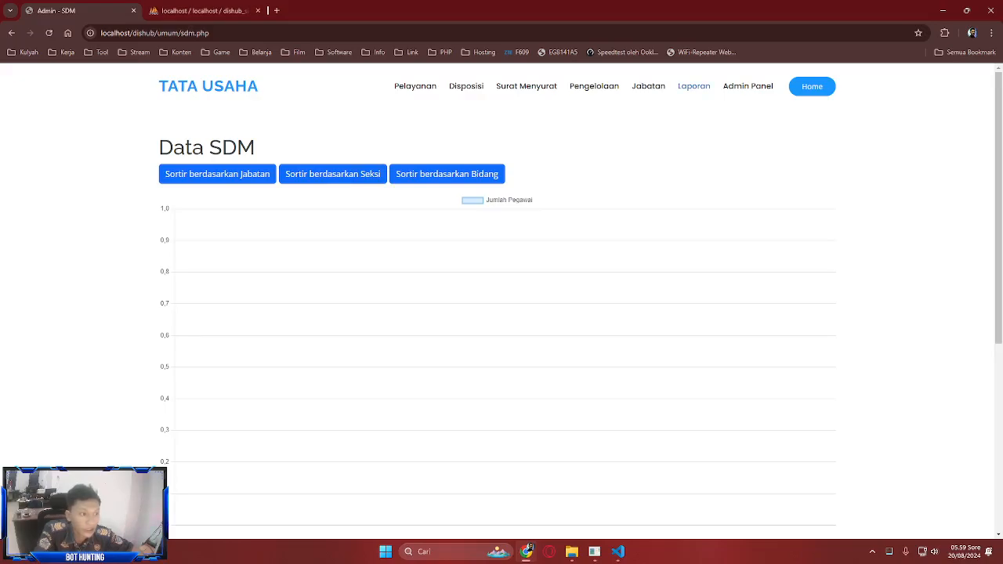
- Reopen the SDM report and sort the staffing chart by Jabatan
left_click(693, 86)
left_click(190, 338)
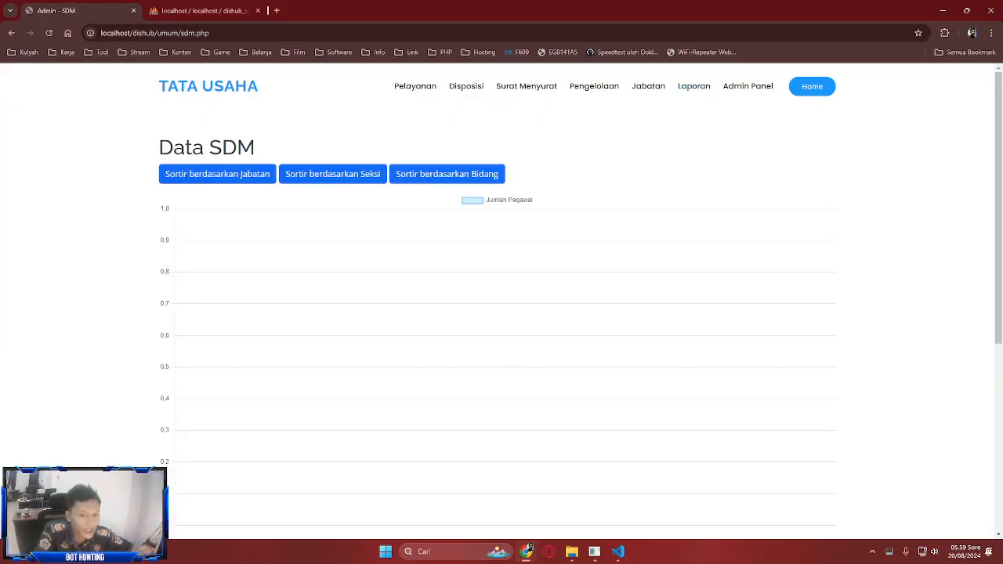
left_click(217, 174)
scroll(258, 254, "down", 1)
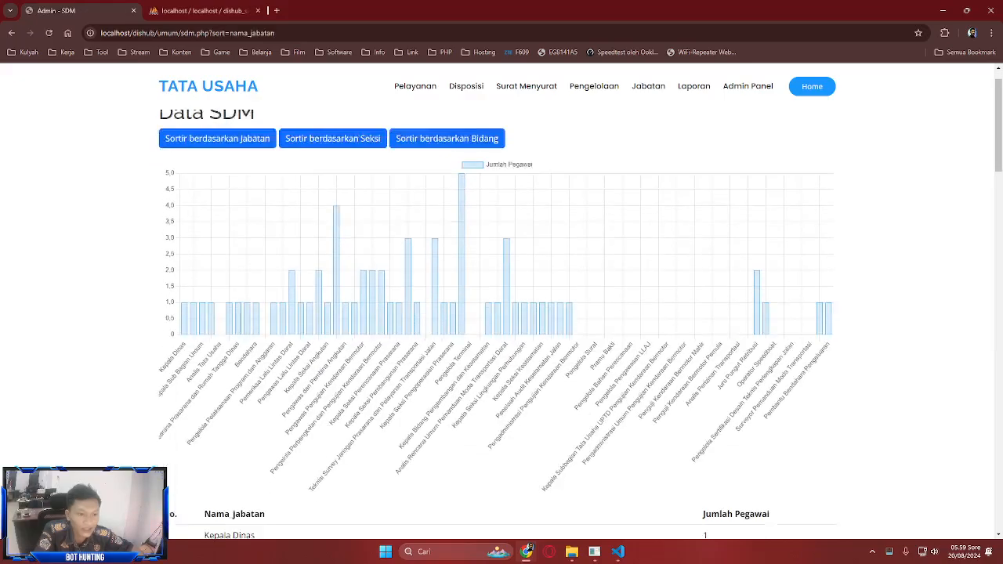
scroll(258, 254, "up", 1)
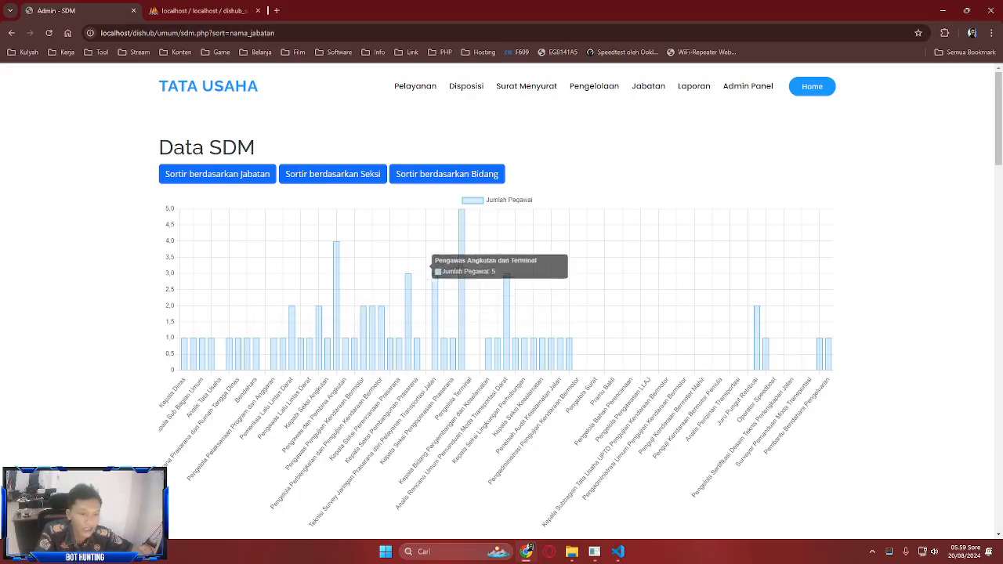
- Compare the sorted chart with phpMyAdmin's jabatan table, then go to the Admin Panel
key("ctrl+Tab")
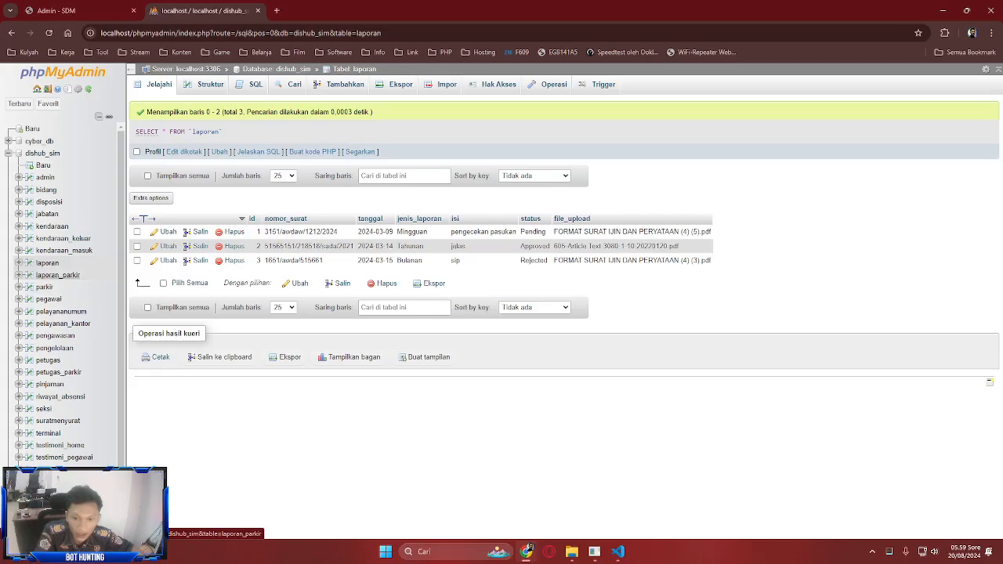
left_click(47, 213)
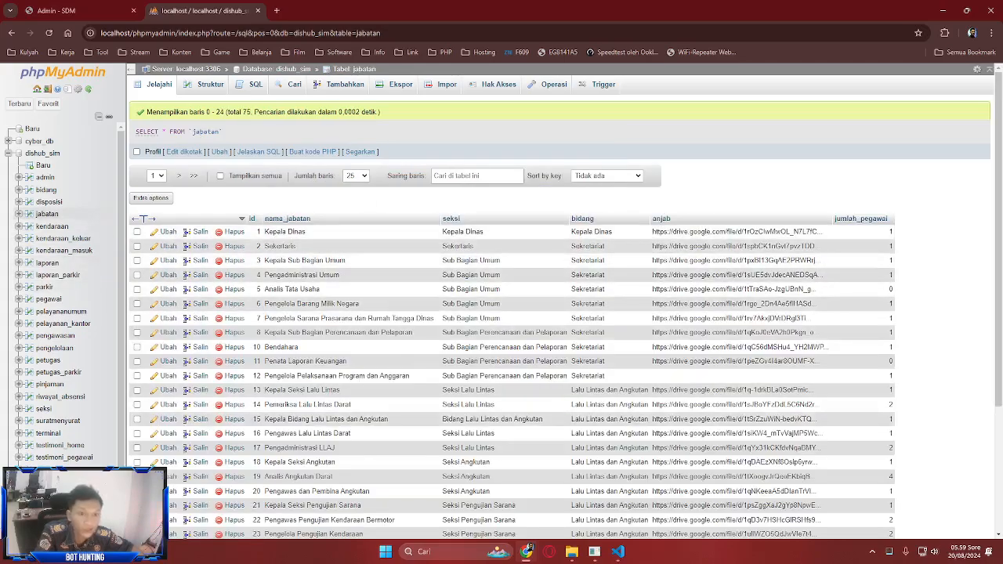
scroll(509, 313, "down", 3)
left_click(56, 11)
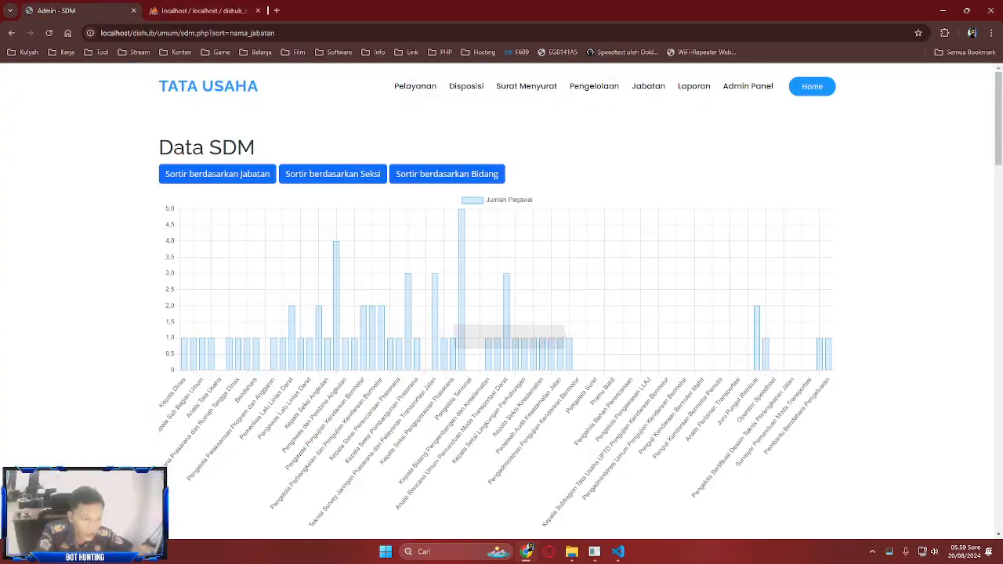
scroll(470, 329, "down", 2)
left_click(973, 520)
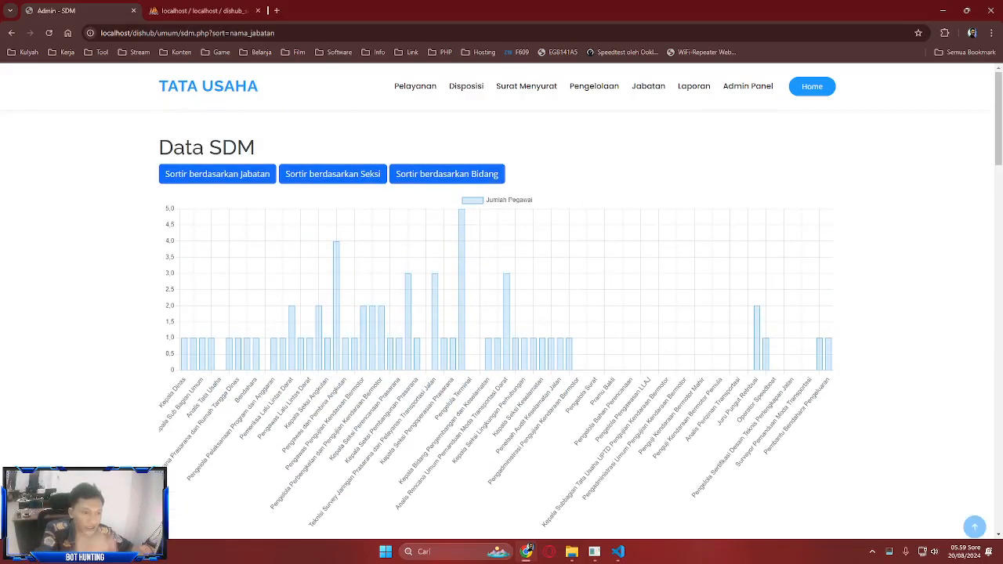
scroll(502, 313, "down", 7)
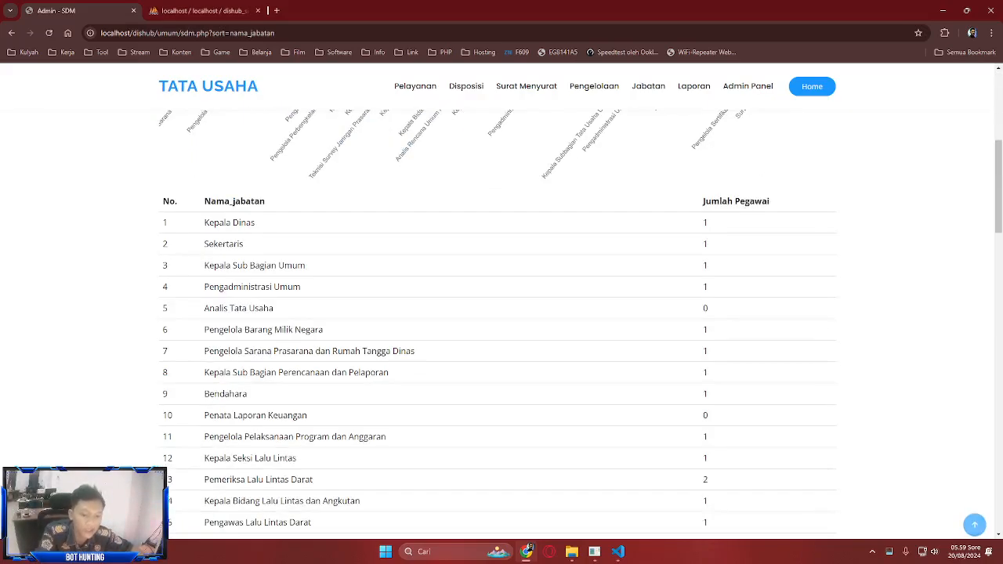
scroll(501, 313, "up", 2)
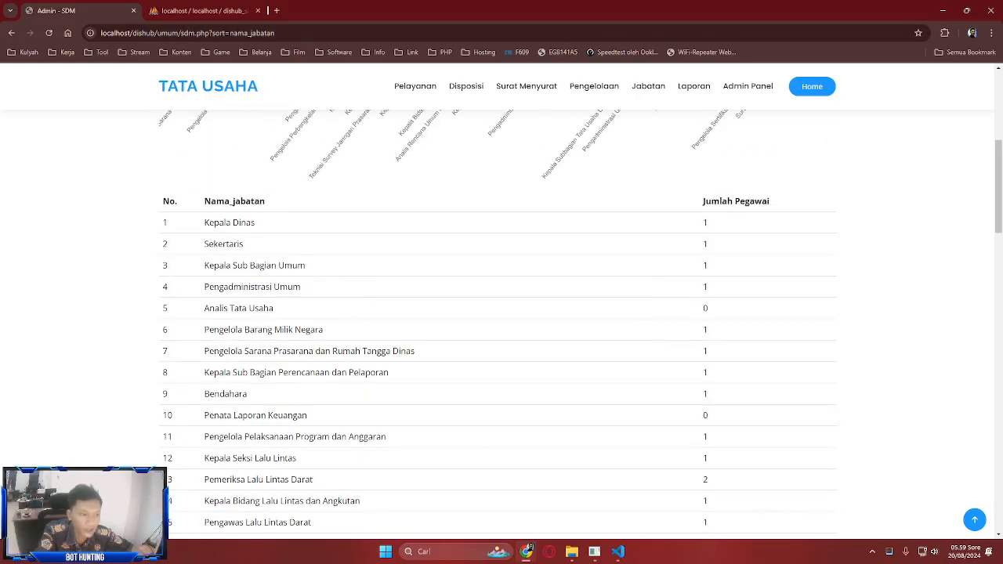
scroll(502, 314, "down", 5)
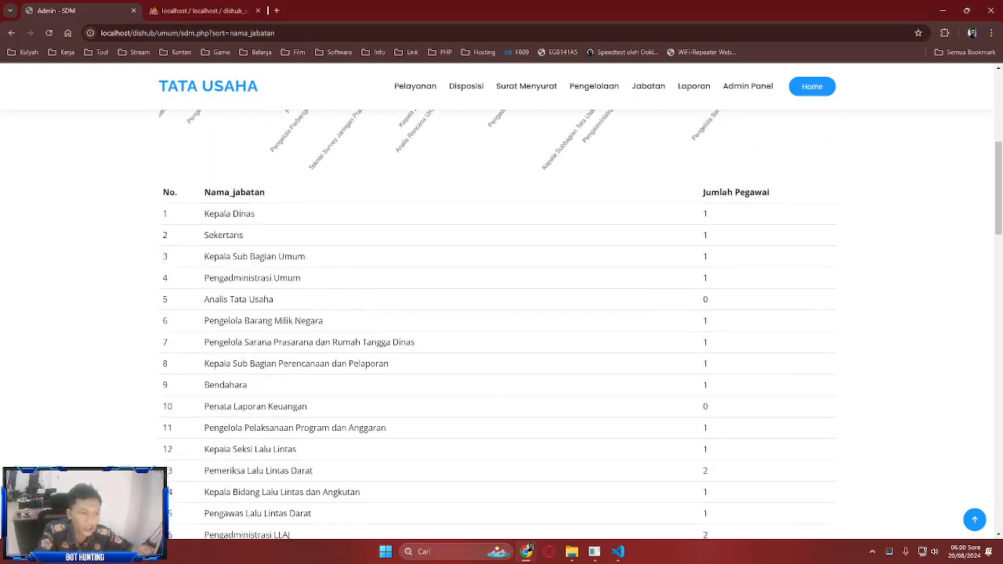
scroll(501, 313, "up", 8)
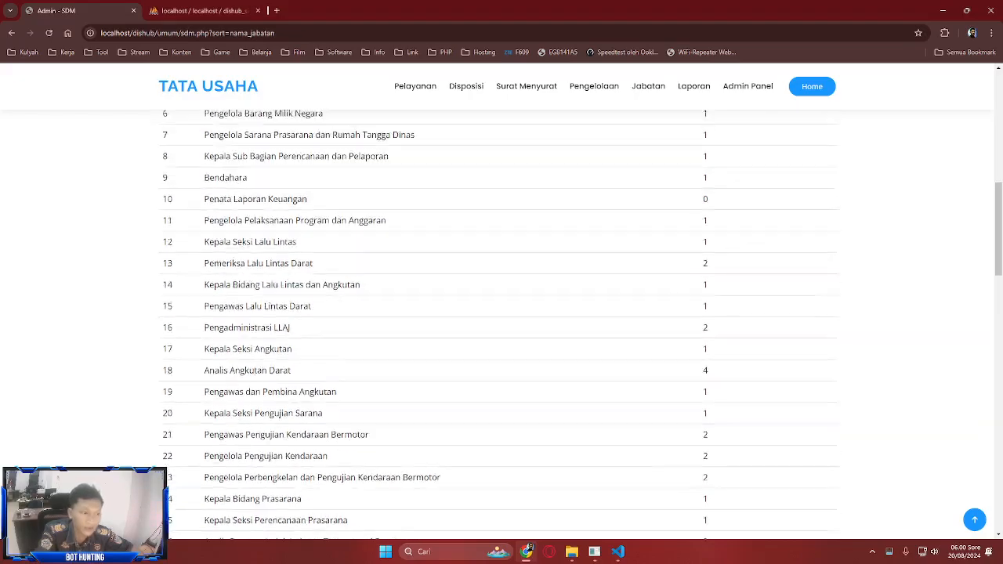
scroll(502, 313, "down", 20)
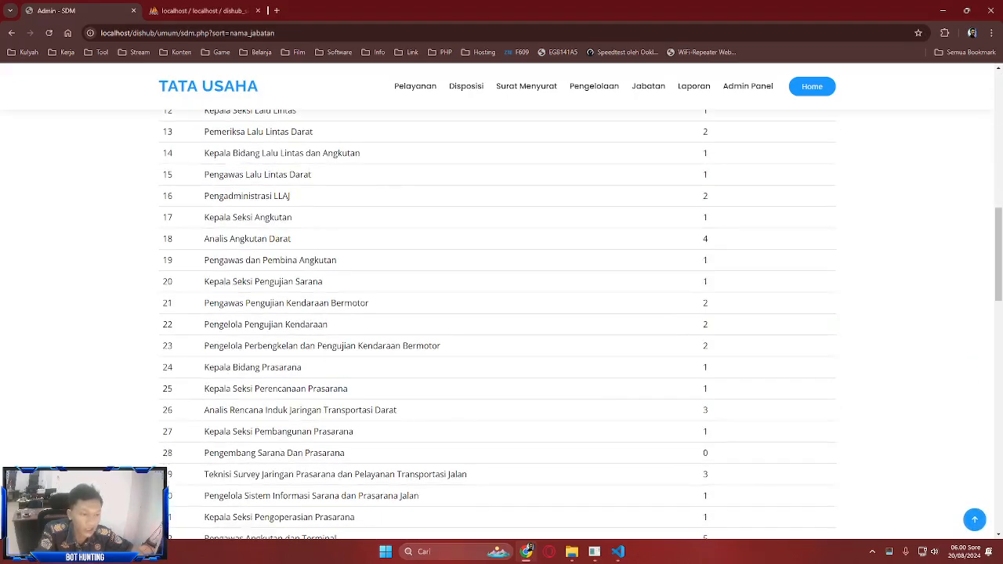
scroll(501, 314, "up", 20)
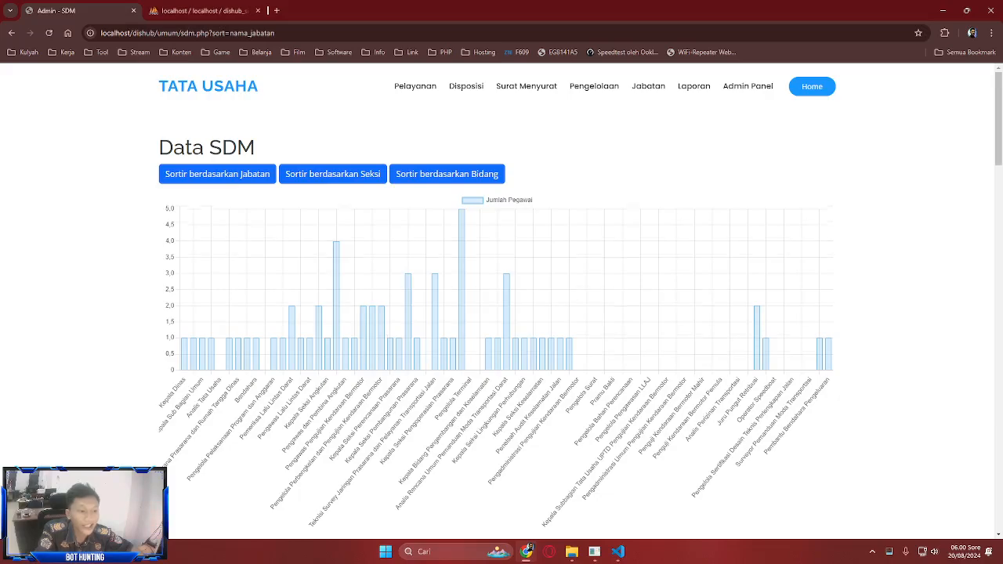
scroll(501, 314, "down", 6)
scroll(502, 313, "up", 6)
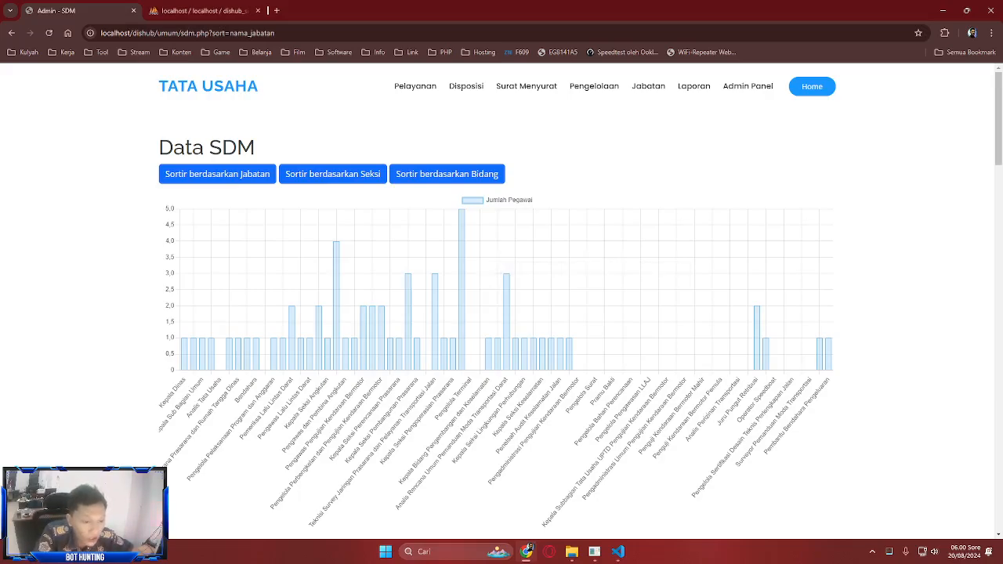
mouse_move(462, 258)
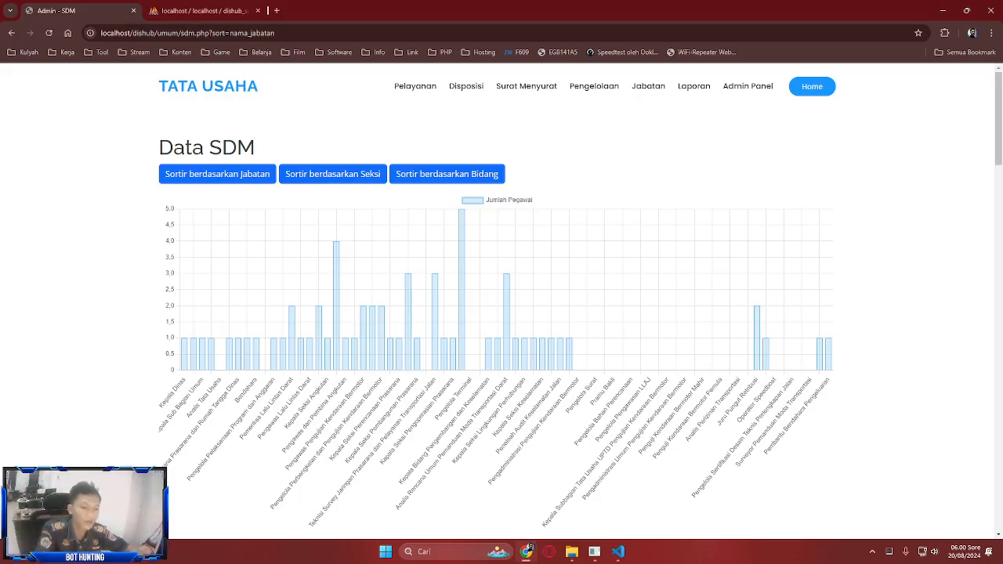
scroll(501, 313, "down", 2)
scroll(502, 313, "up", 2)
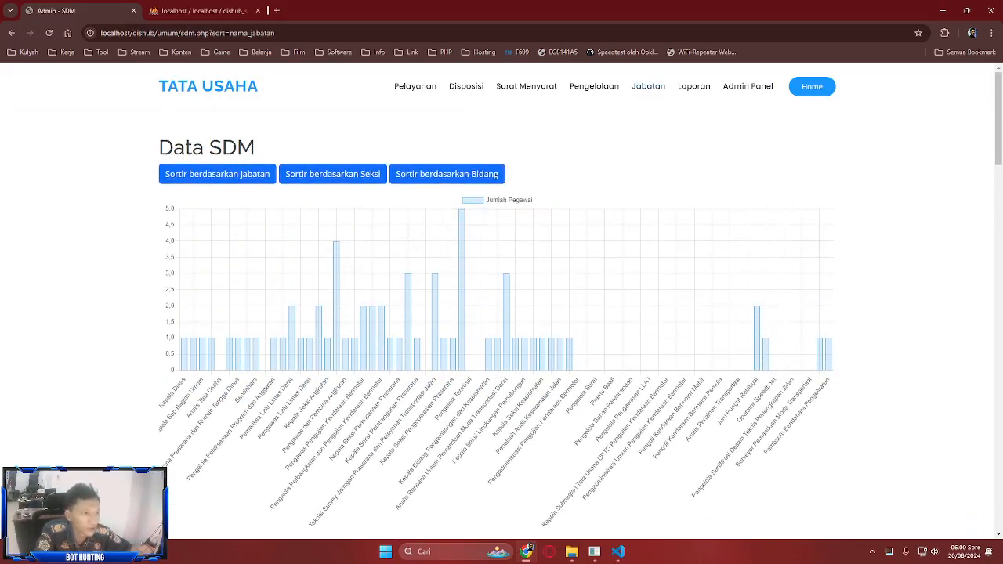
left_click(693, 86)
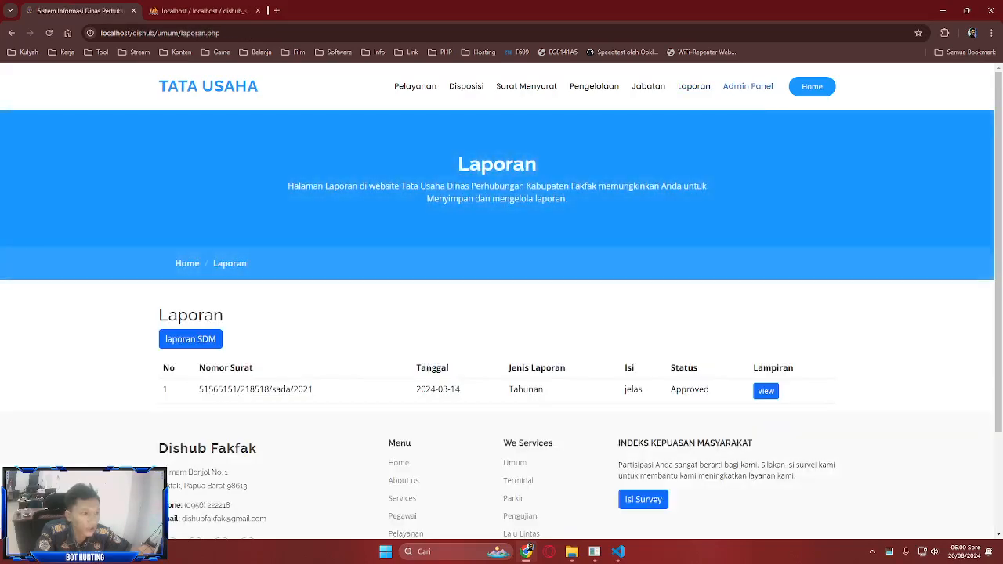
left_click(747, 86)
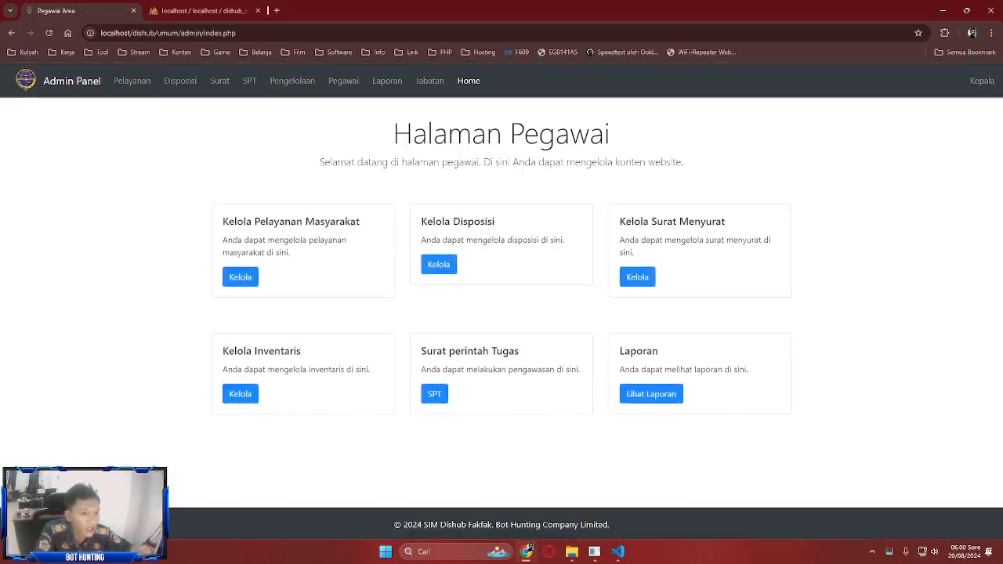
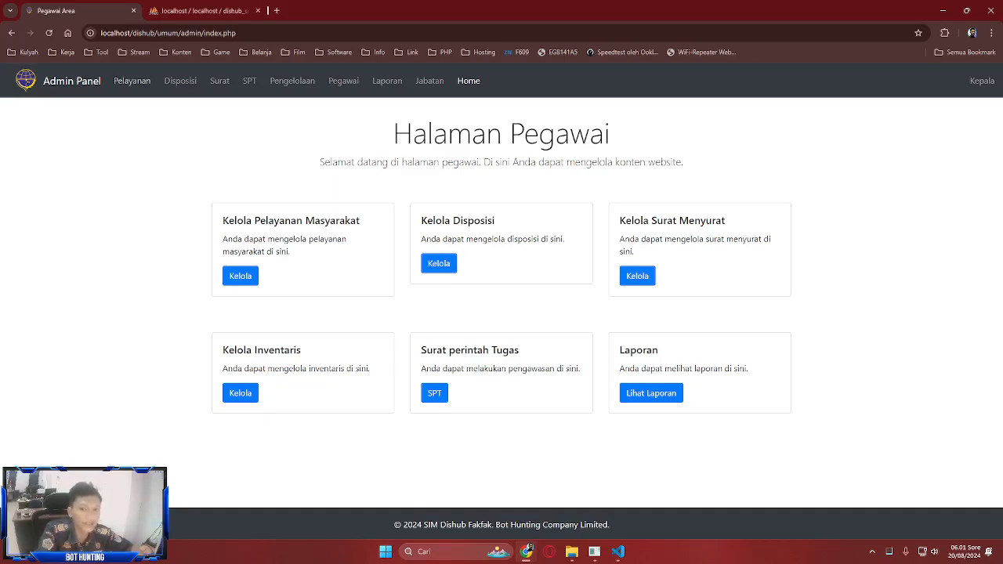
- Review the Pelayanan Masyarakat list and its Riwayat Pelayanan history, then switch to phpMyAdmin
left_click(131, 81)
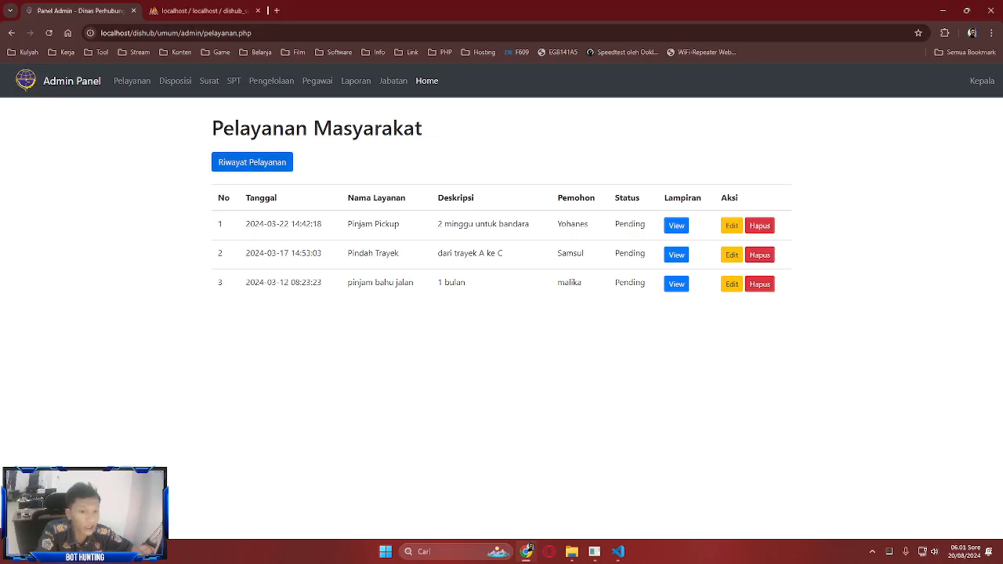
left_click(252, 161)
left_click(234, 287)
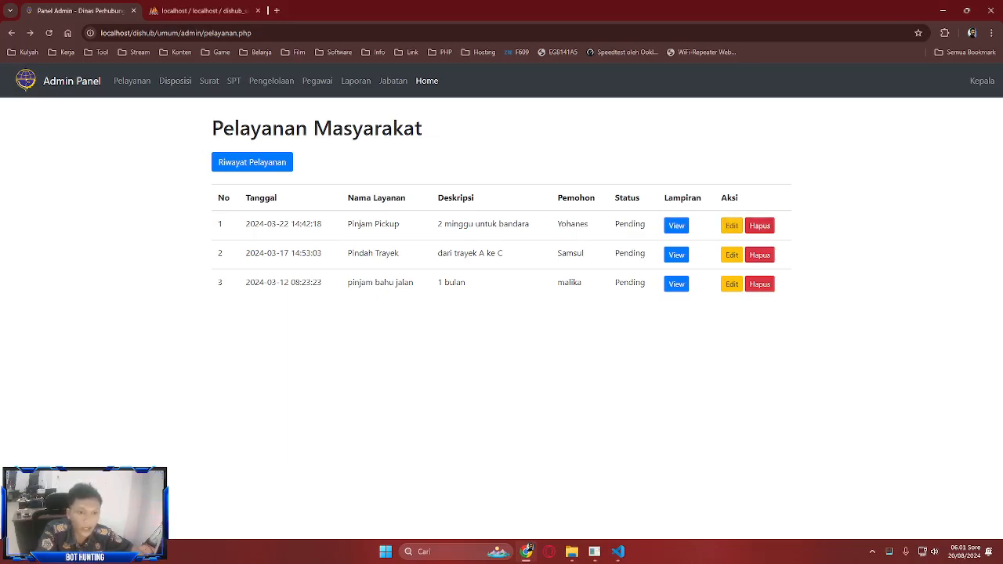
key("ctrl+Tab")
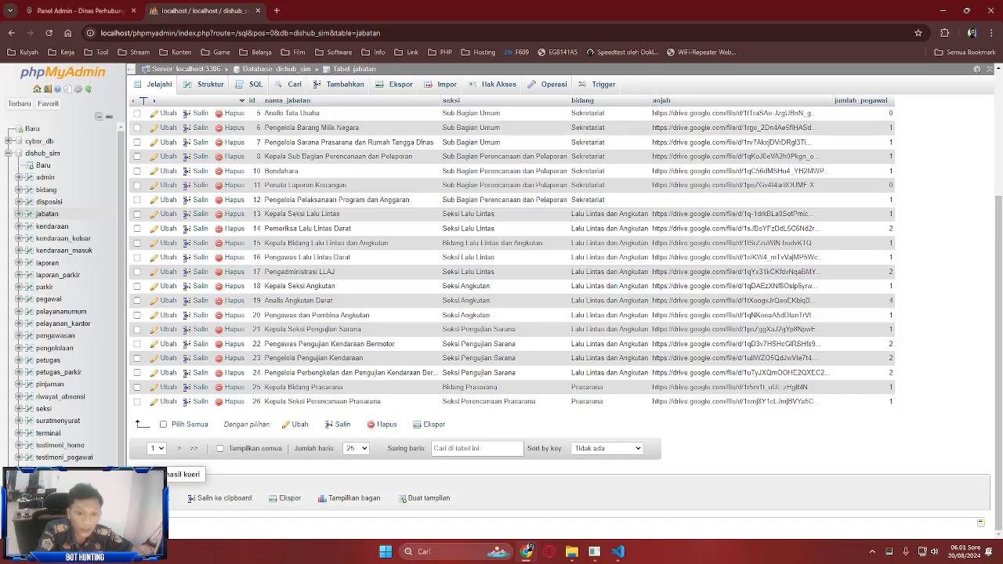
- Inspect the riwayat_absensi and pelayanan_umum tables, then return to the admin panel tab
left_click(59, 398)
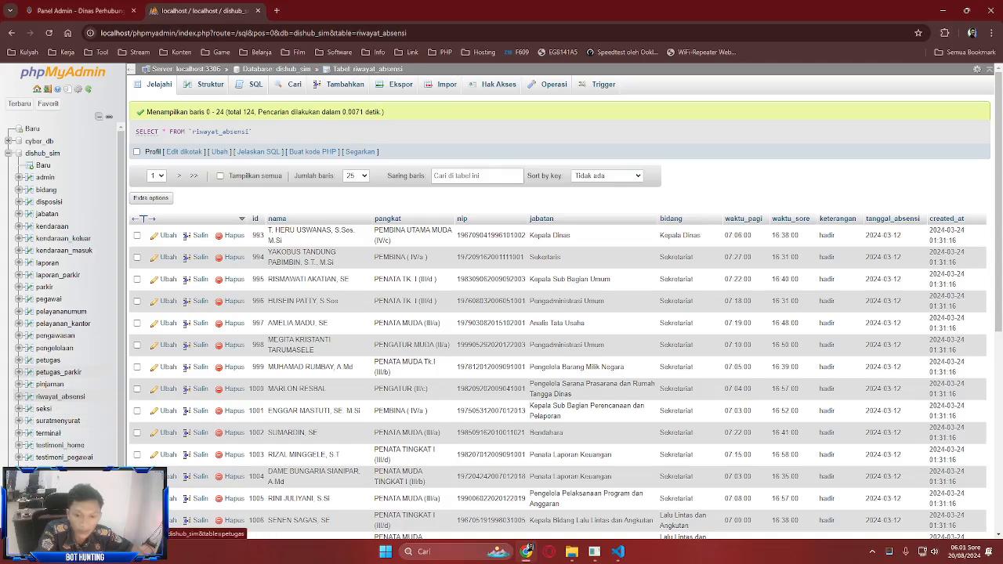
left_click(61, 312)
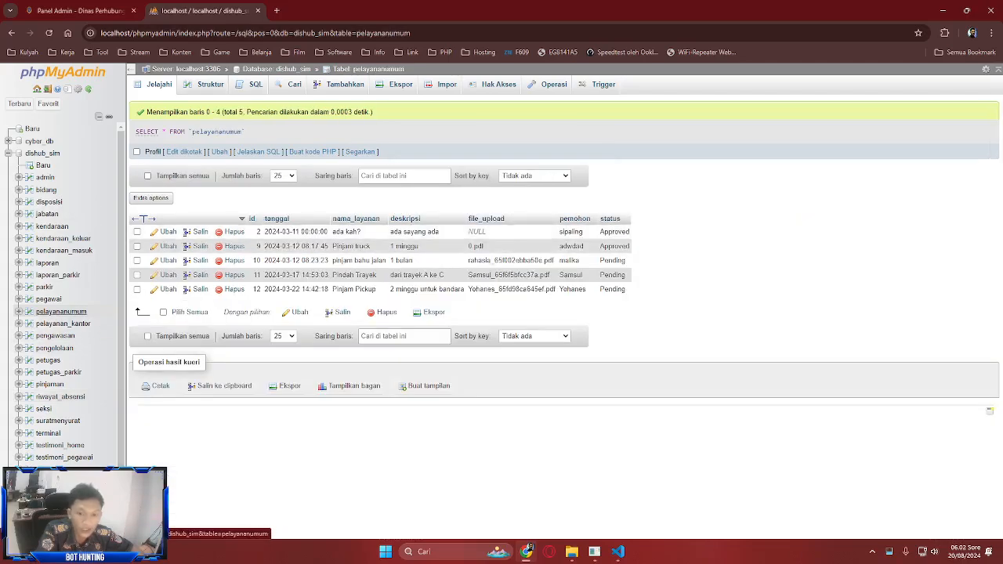
key("ctrl+Tab")
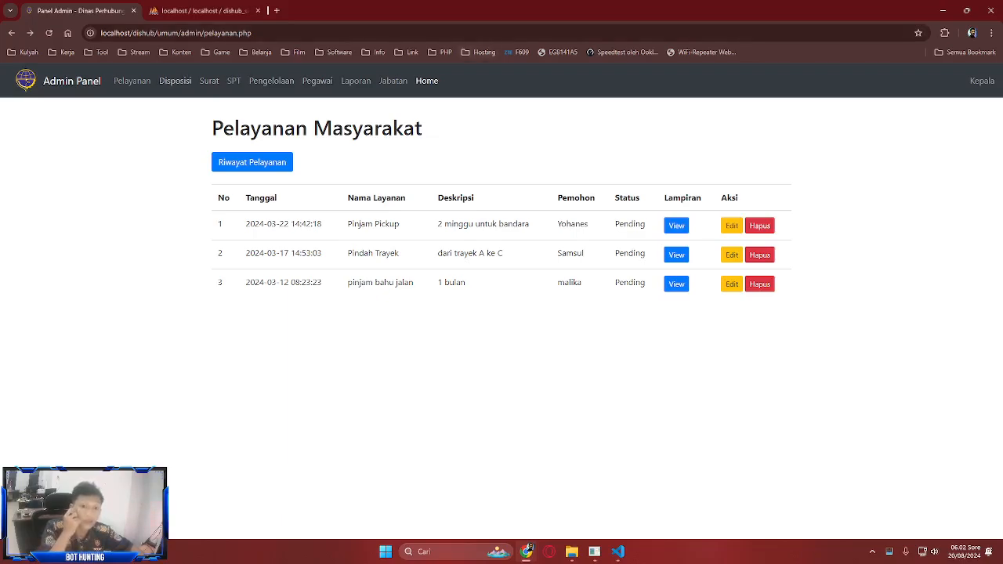
- Check the Riwayat Pelayanan history, then open the Disposisi page with its three dispositions
left_click(251, 163)
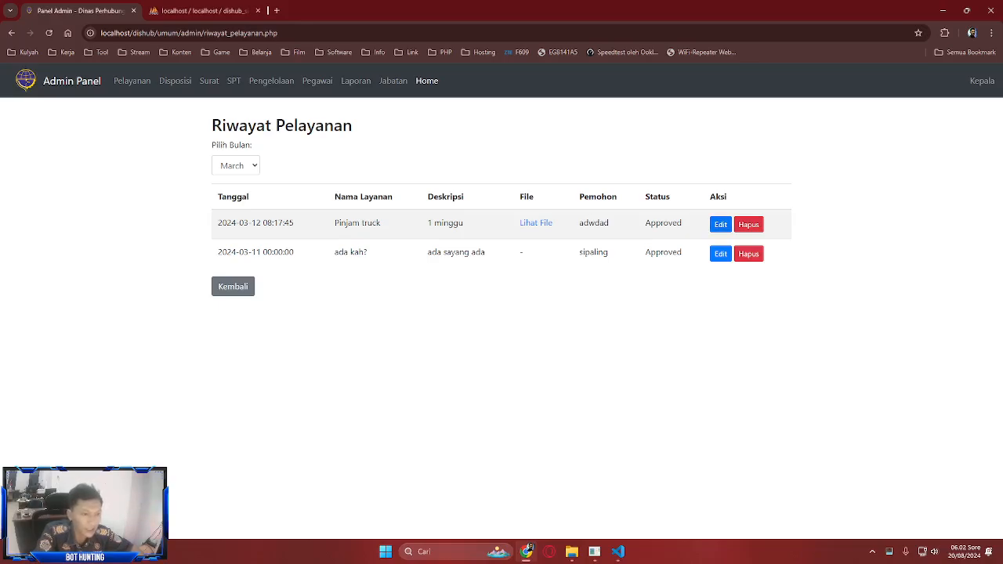
left_click(232, 285)
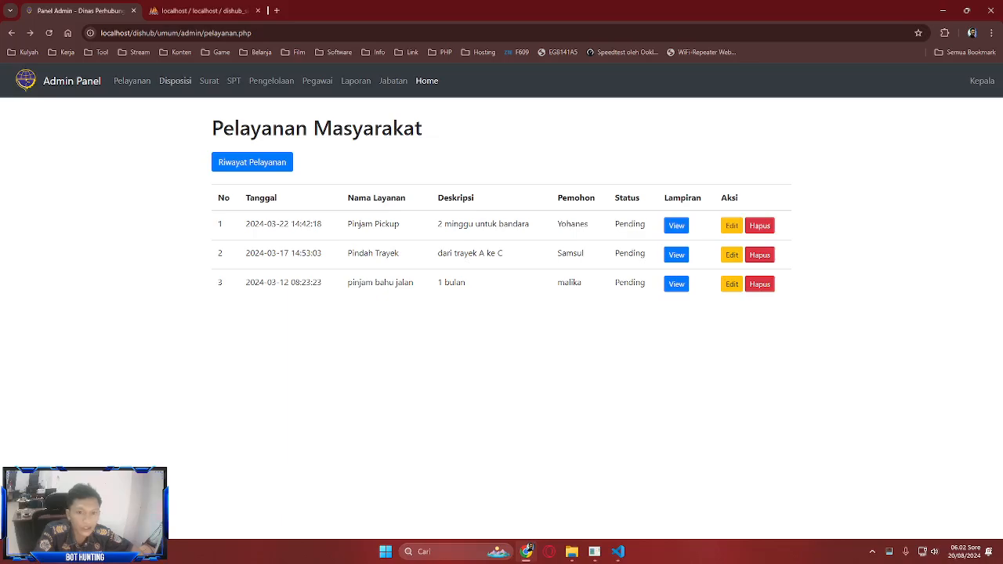
left_click(175, 81)
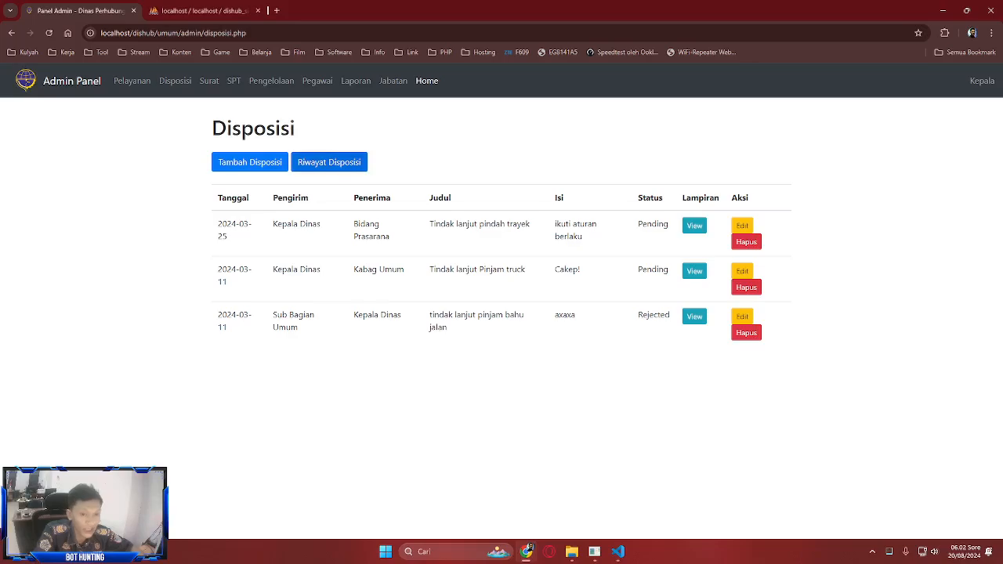
- Review the four approved March dispositions in Riwayat Disposisi, then open Tambah Disposisi
left_click(329, 162)
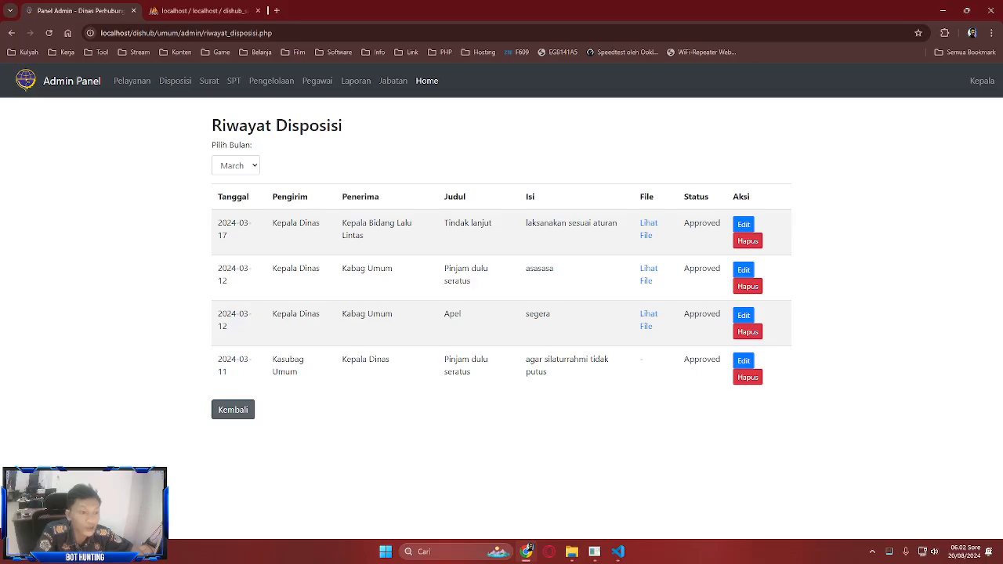
left_click(232, 409)
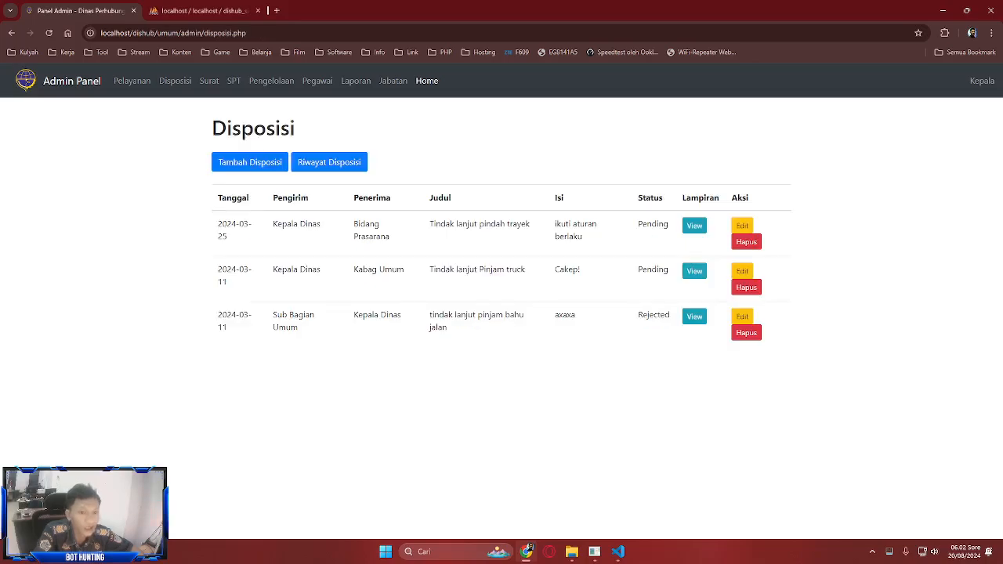
left_click(329, 162)
left_click(235, 166)
left_click(329, 162)
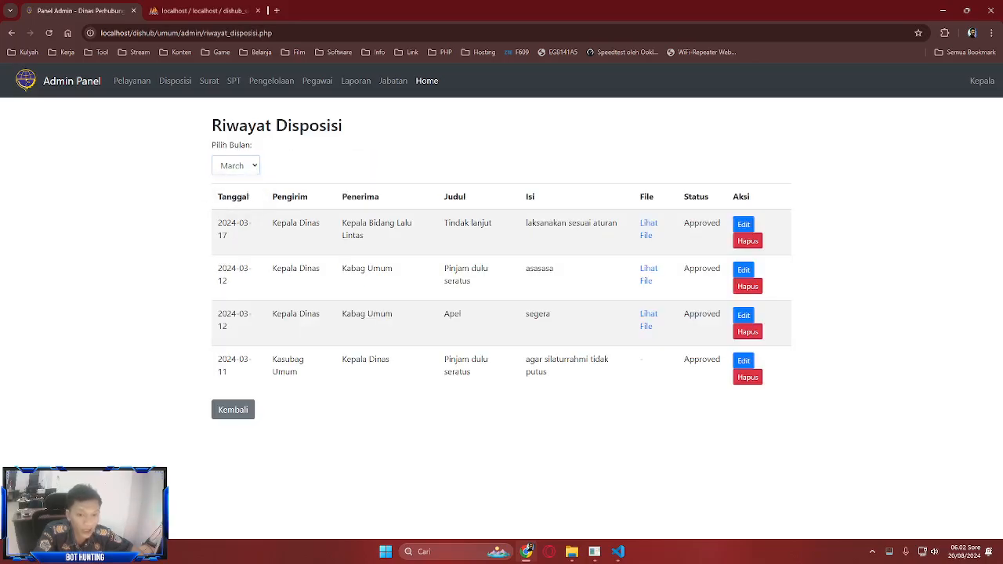
left_click(235, 166)
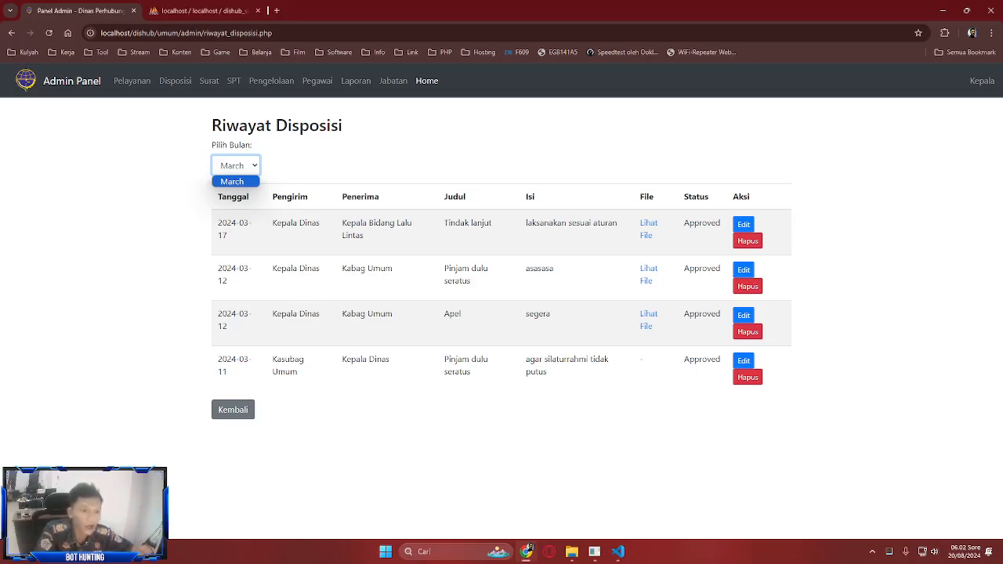
left_click(235, 166)
left_click(235, 166)
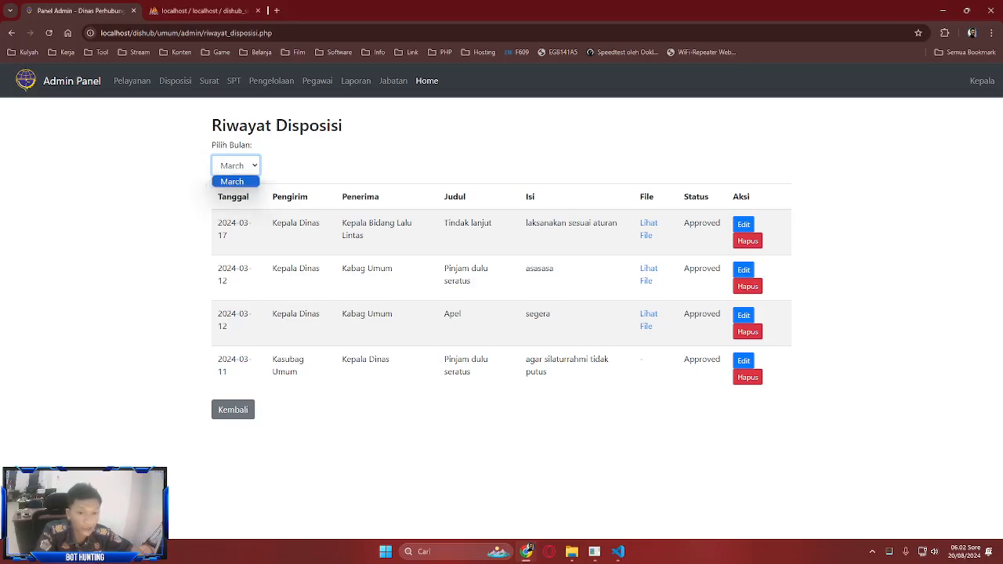
left_click(344, 165)
left_click(233, 409)
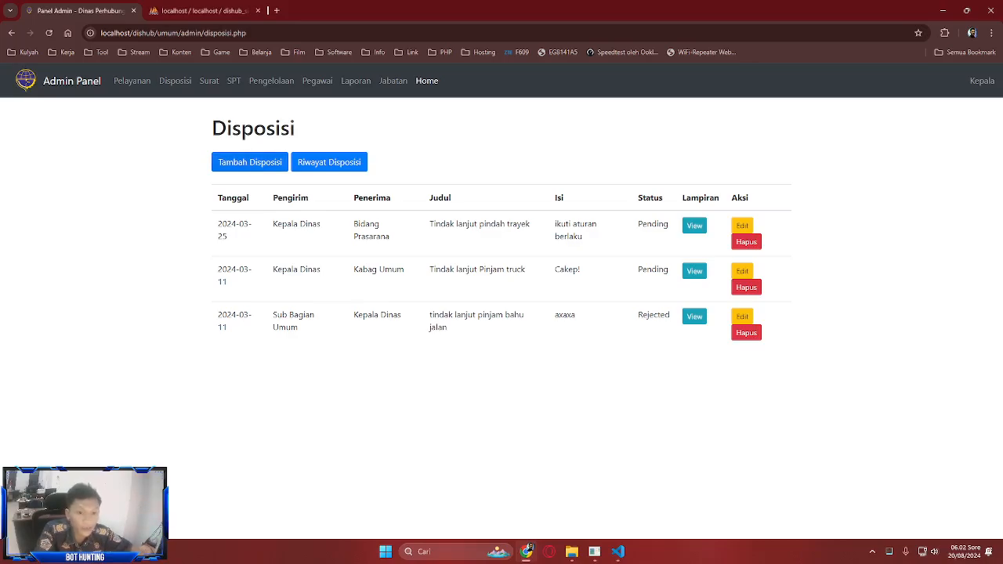
left_click(250, 162)
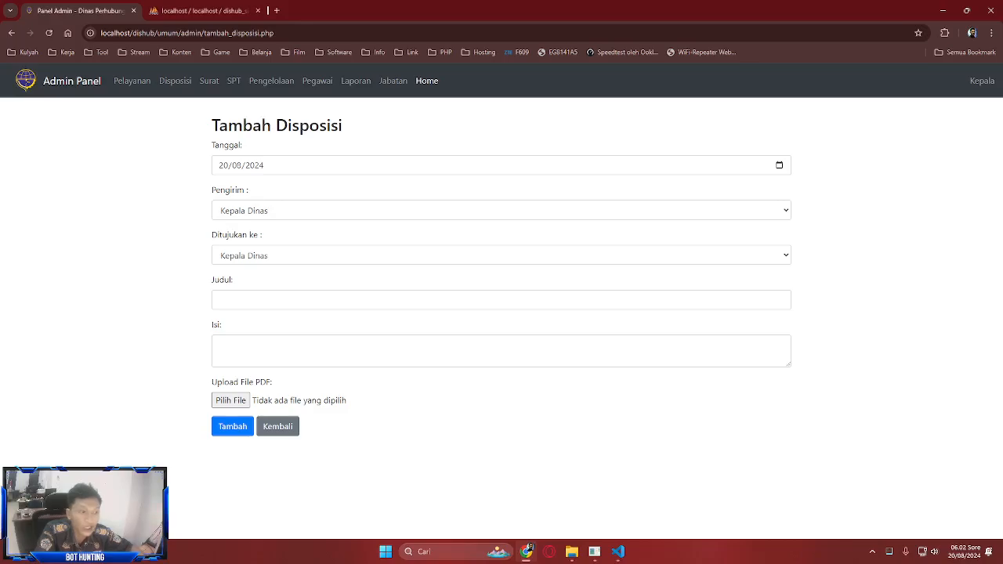
- Fill a test disposition from Kepala Dinas to UPTD Pengujian Kendaraan Bermotor, then discard it
left_click(501, 210)
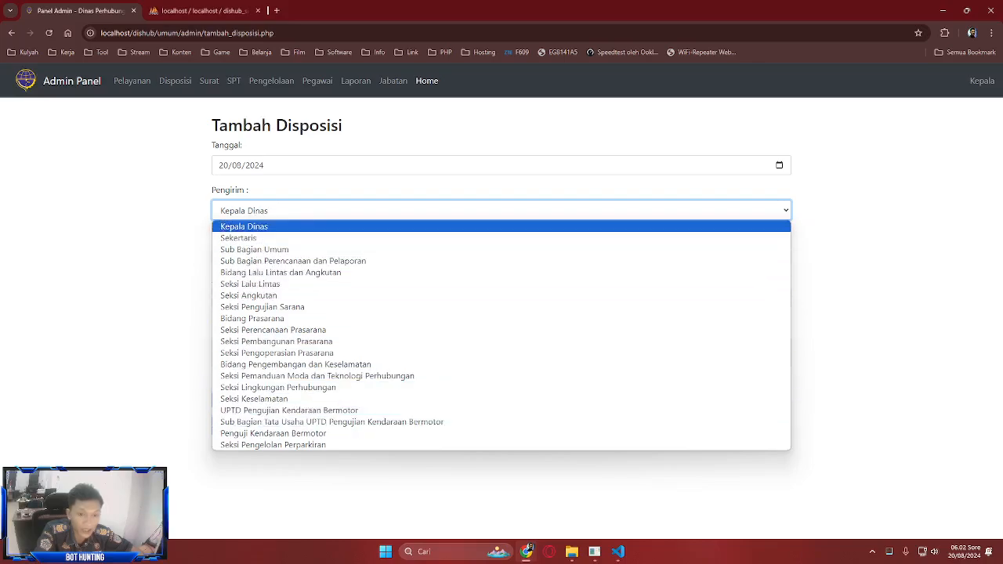
left_click(244, 226)
left_click(502, 256)
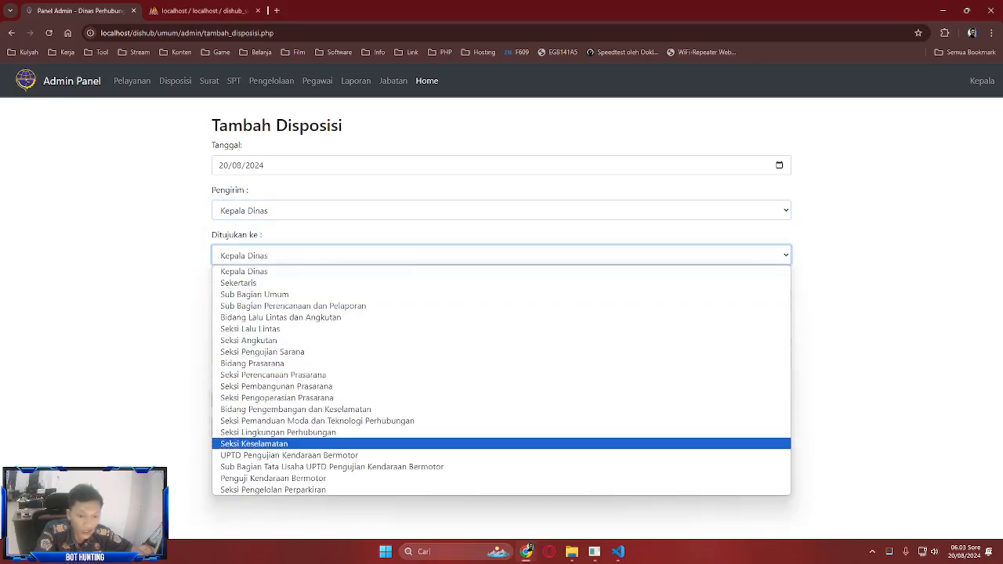
left_click(289, 455)
left_click(501, 300)
type("s")
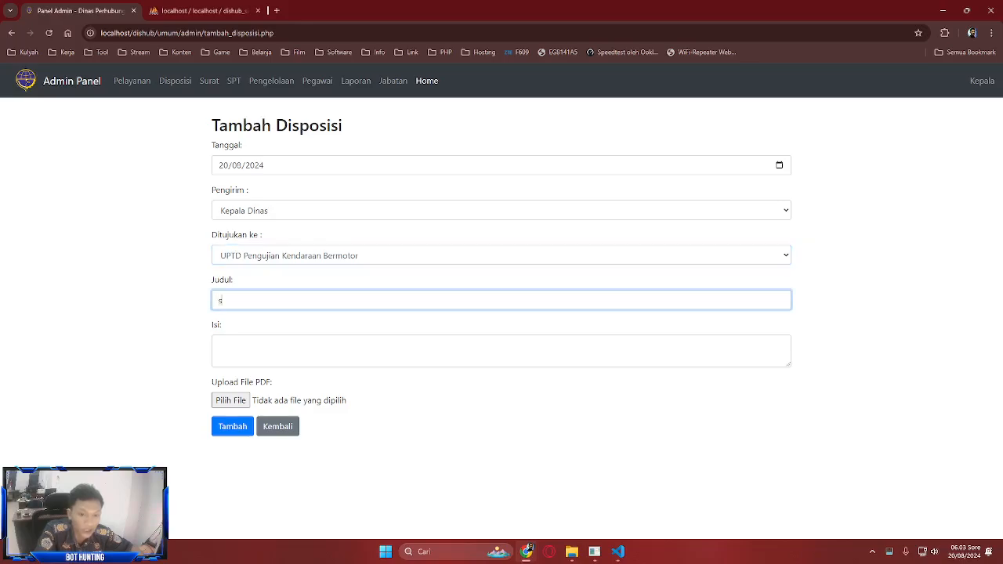
type("fdfsdfsdfsdf")
key("Tab")
type("esertgertg")
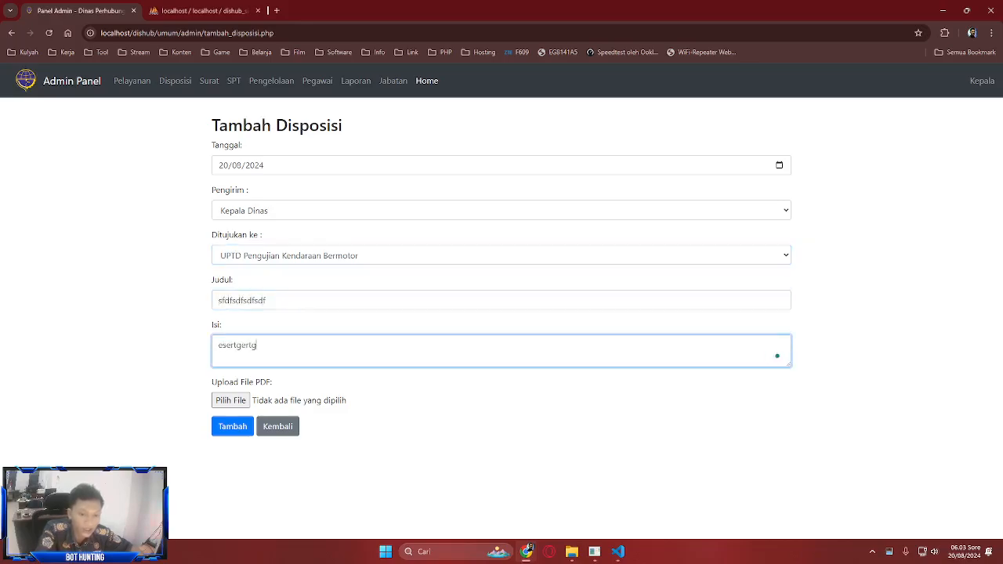
type("etge")
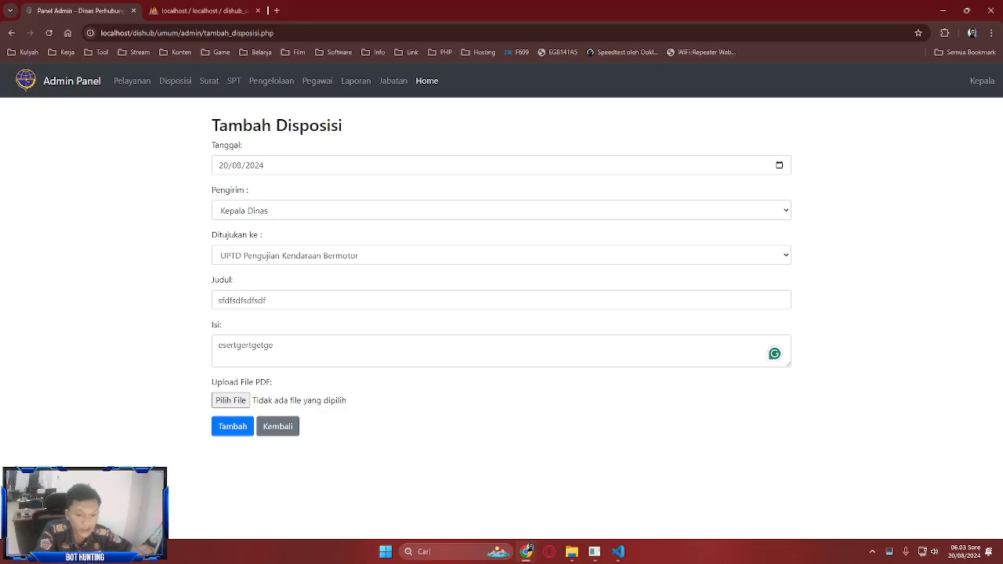
left_click(277, 426)
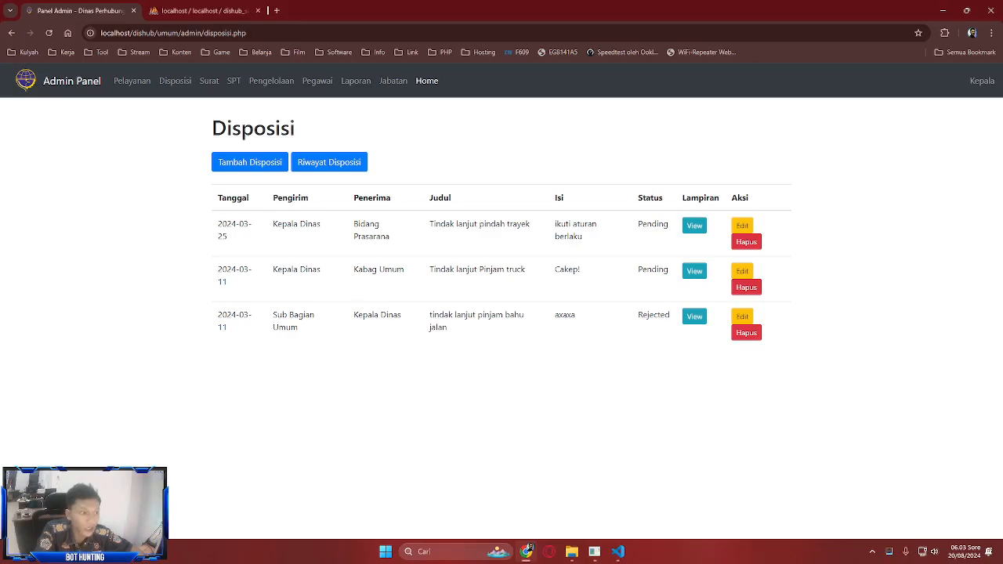
- Inspect the first disposition's edit form, leaving its status Pending unsaved
left_click(741, 226)
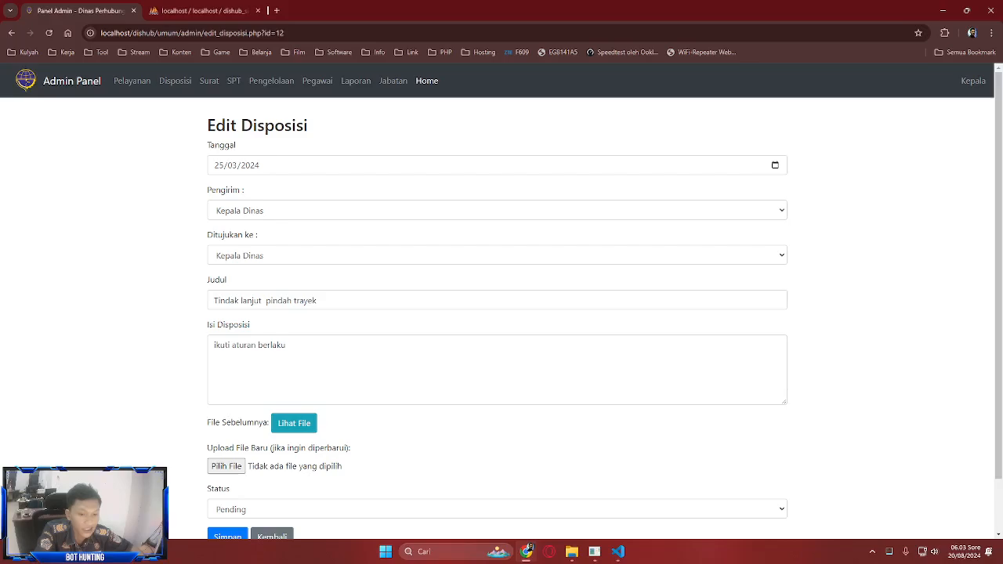
scroll(496, 313, "down", 1)
left_click(496, 448)
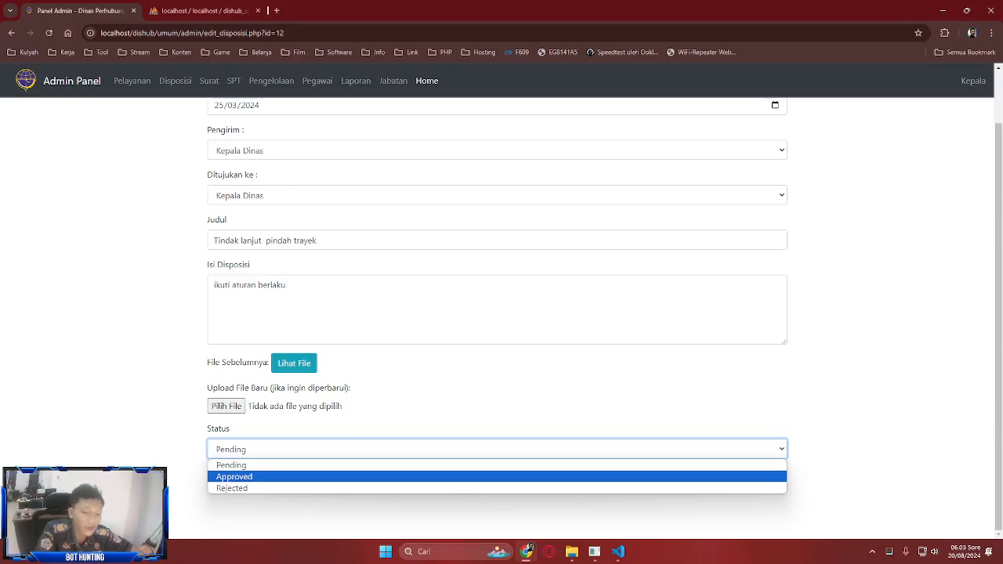
left_click(329, 511)
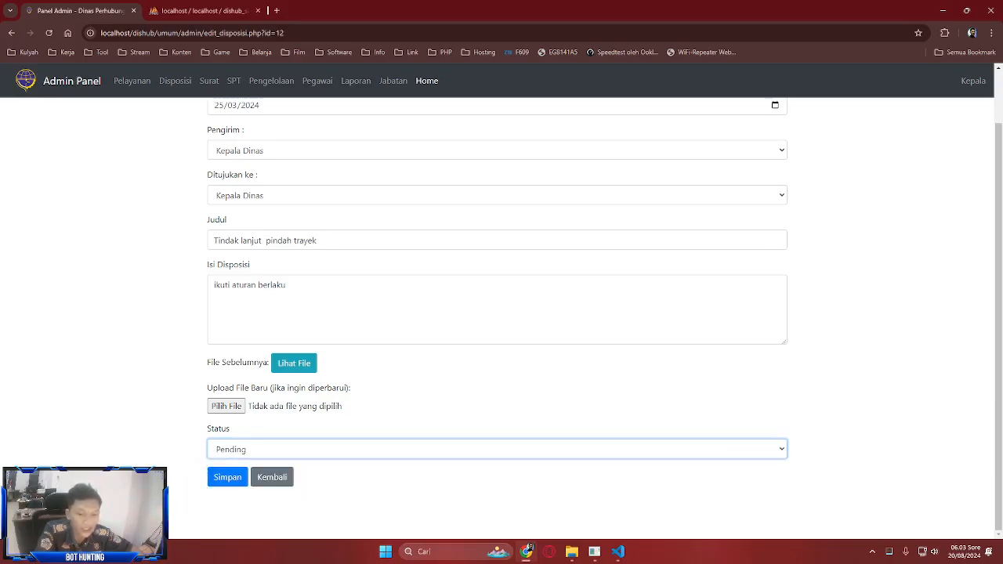
left_click(272, 476)
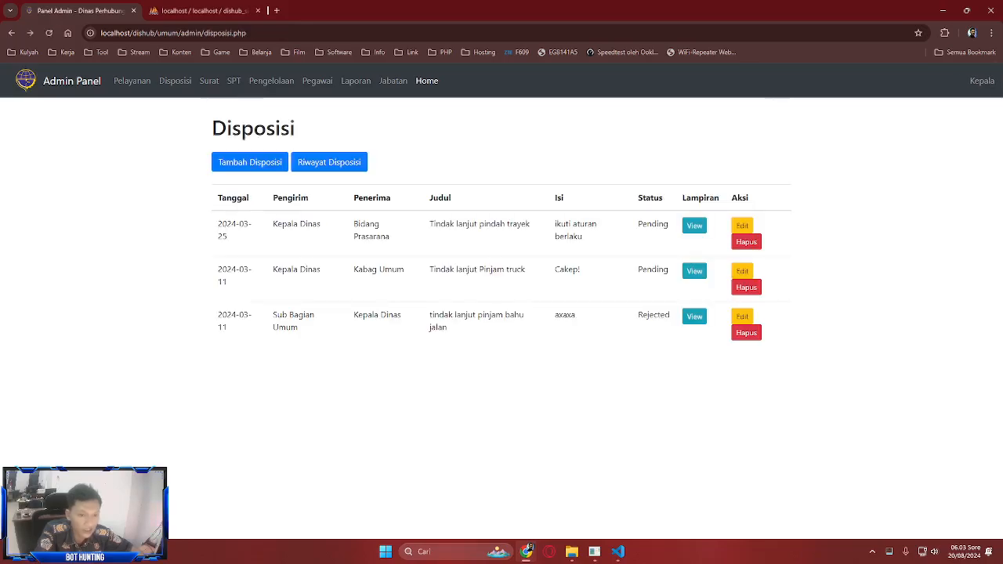
double_click(653, 314)
left_click(653, 315)
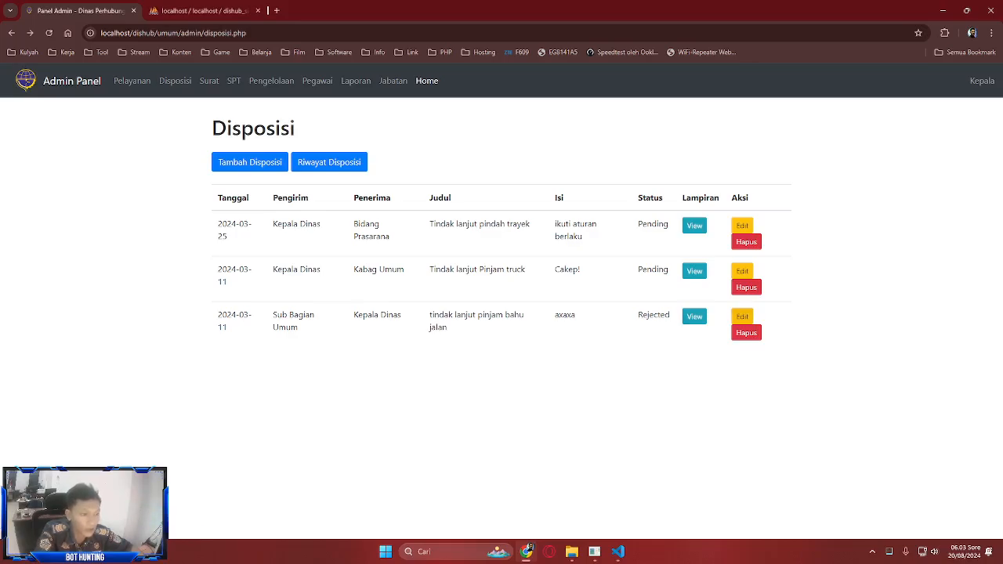
- Review the rejected third disposition's edit form without saving, then switch to phpMyAdmin
left_click(742, 316)
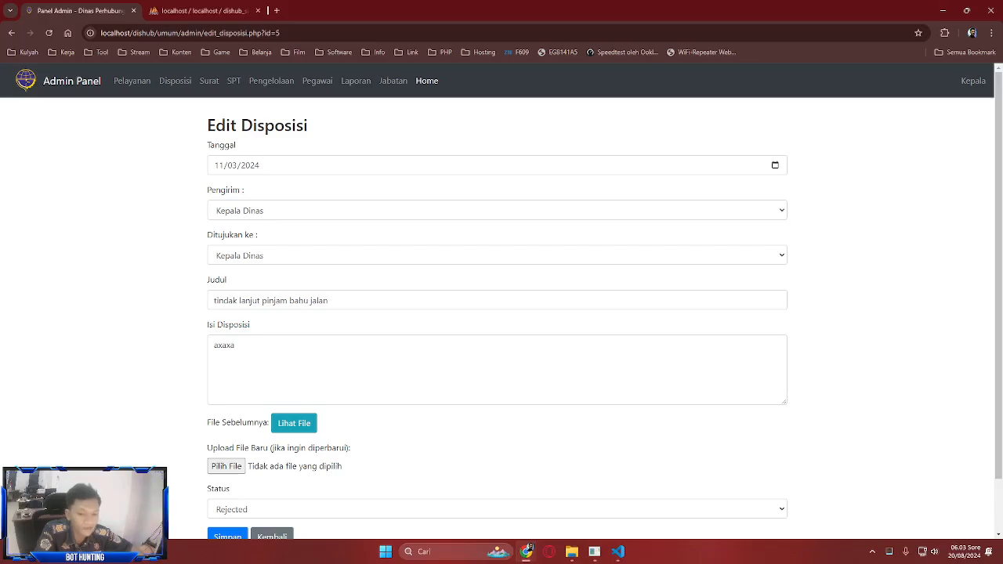
scroll(497, 313, "down", 2)
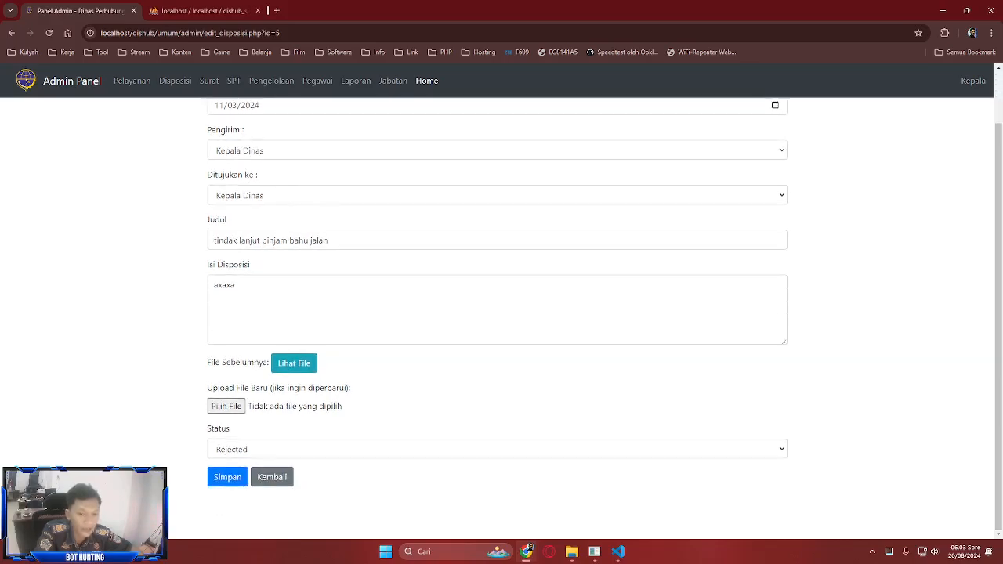
scroll(497, 313, "up", 2)
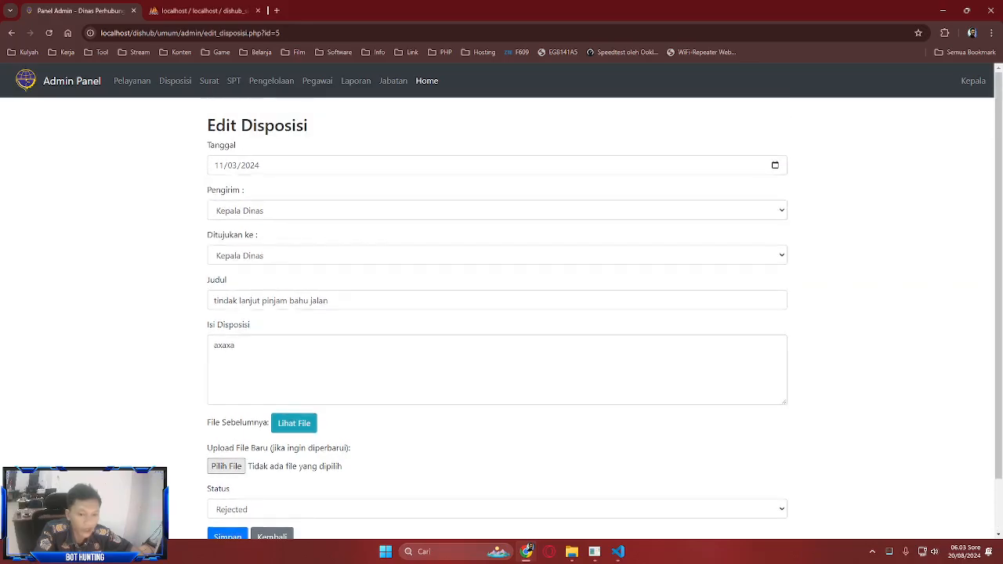
scroll(239, 469, "down", 2)
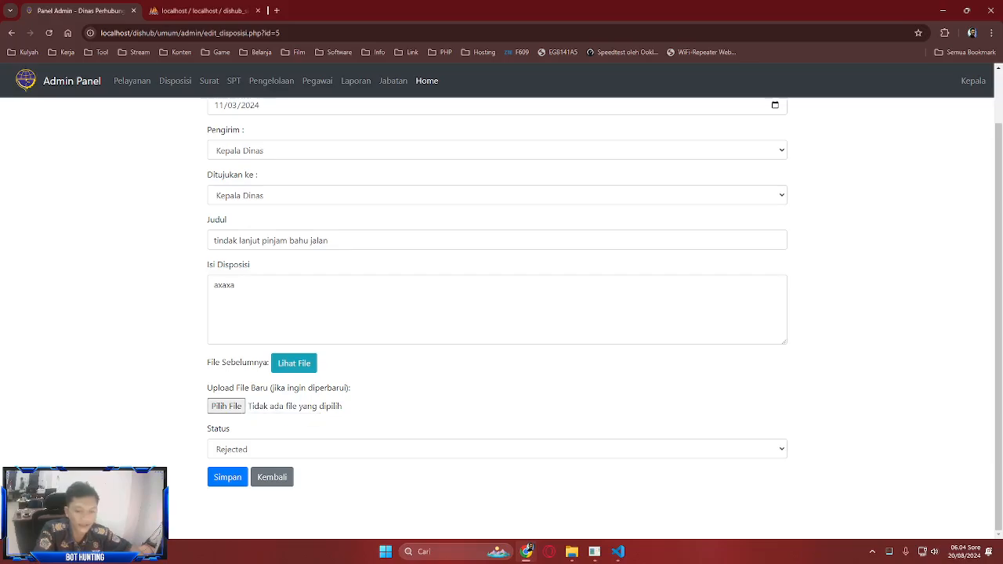
left_click(272, 477)
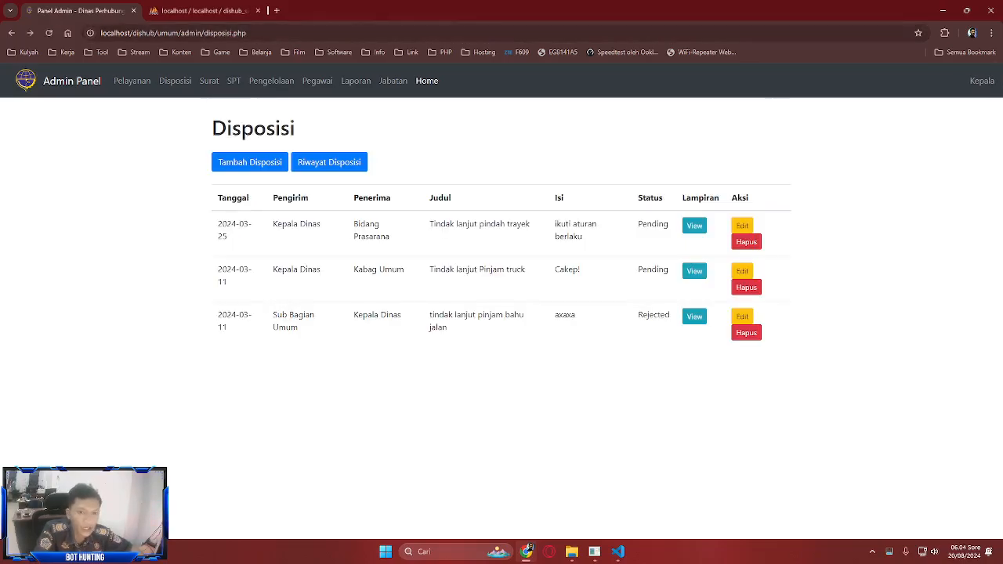
key("ctrl+Tab")
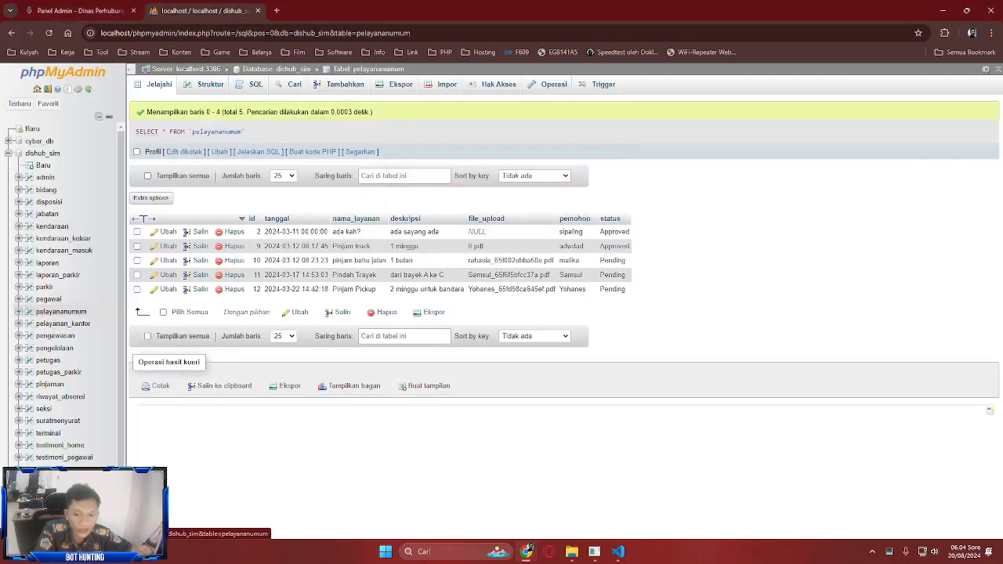
- Compare the disposisi and suratmenyurat tables with the admin panel's Disposisi and Surat Menyurat pages
left_click(49, 202)
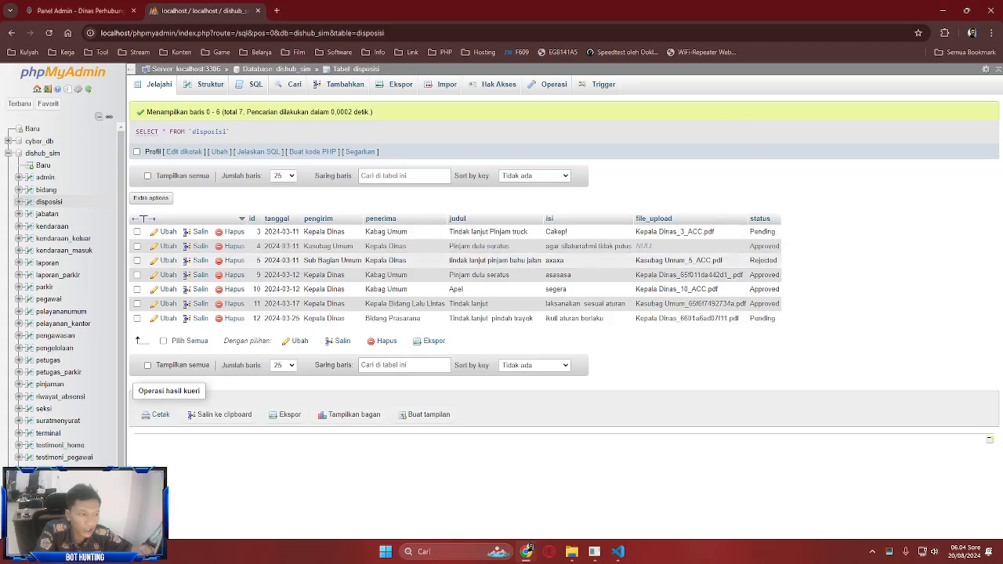
left_click(80, 11)
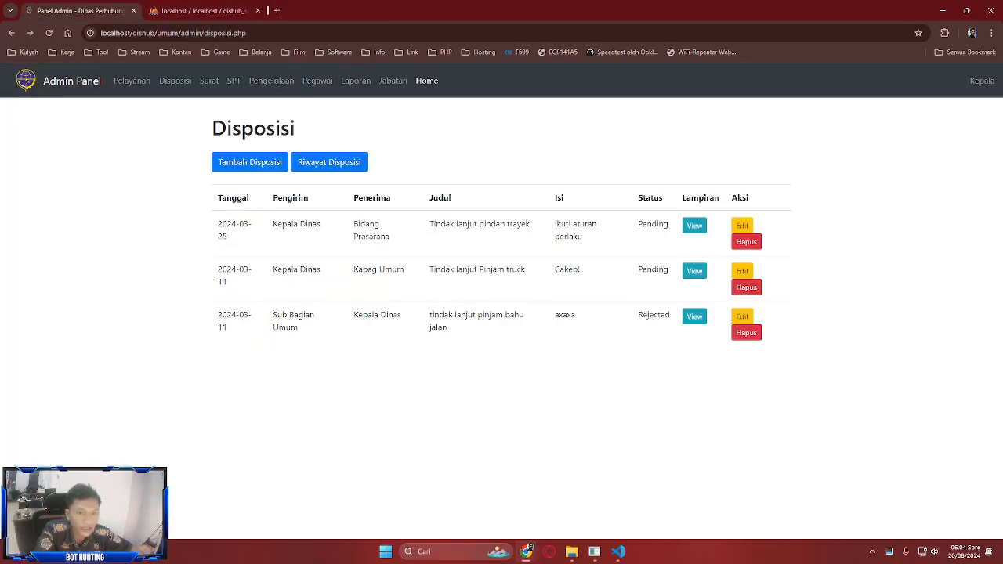
left_click(210, 81)
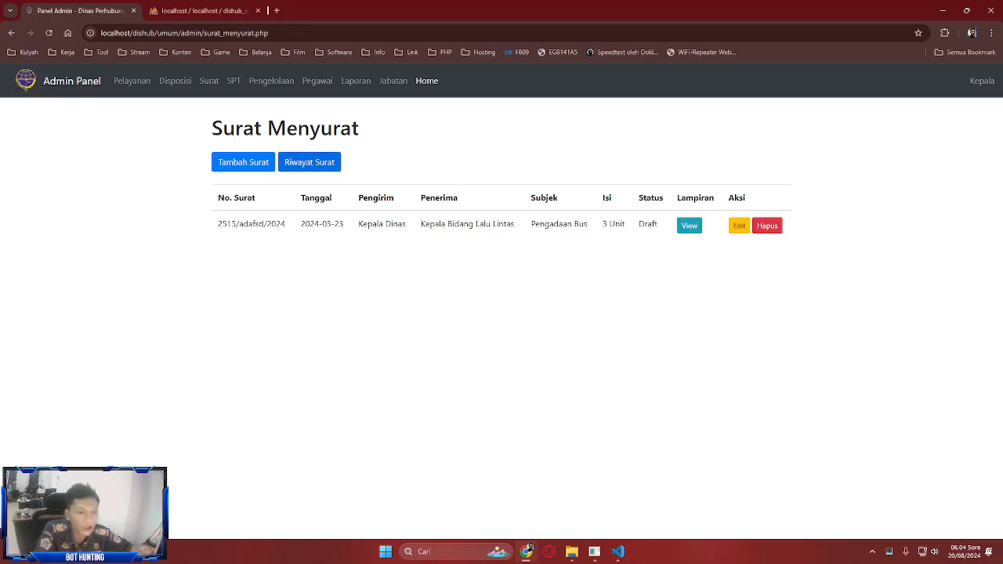
left_click(310, 162)
key("alt+Left")
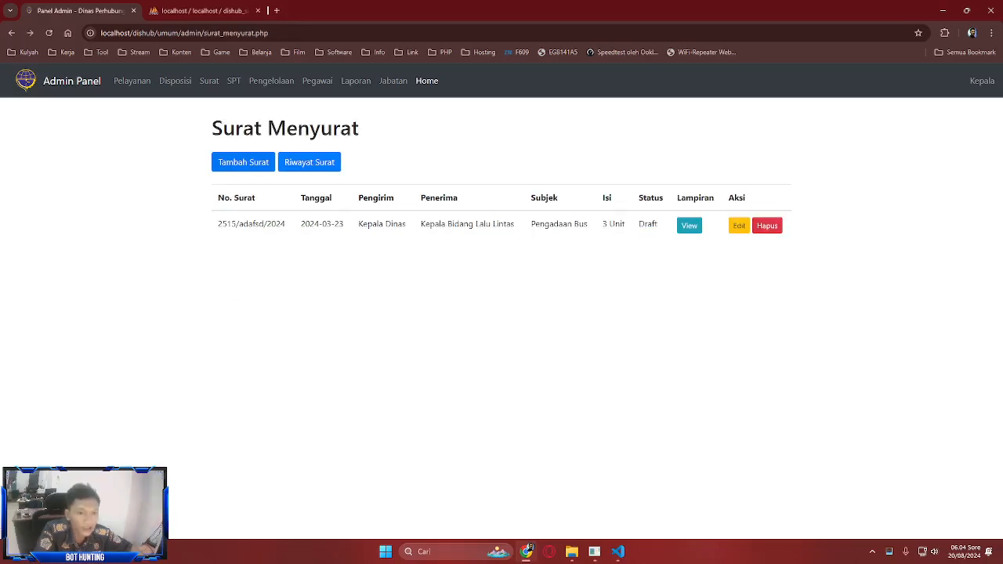
left_click(243, 162)
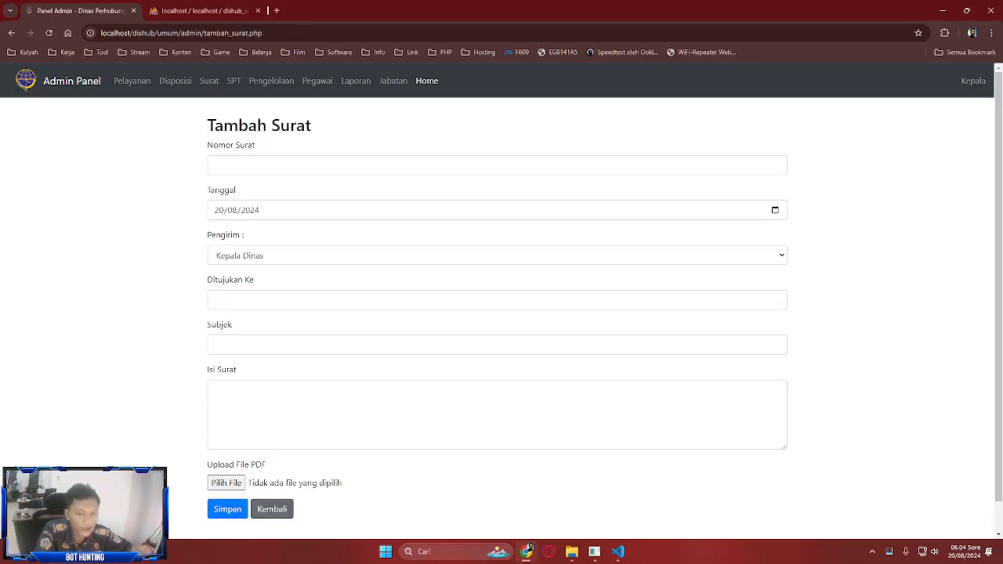
left_click(272, 509)
left_click(204, 11)
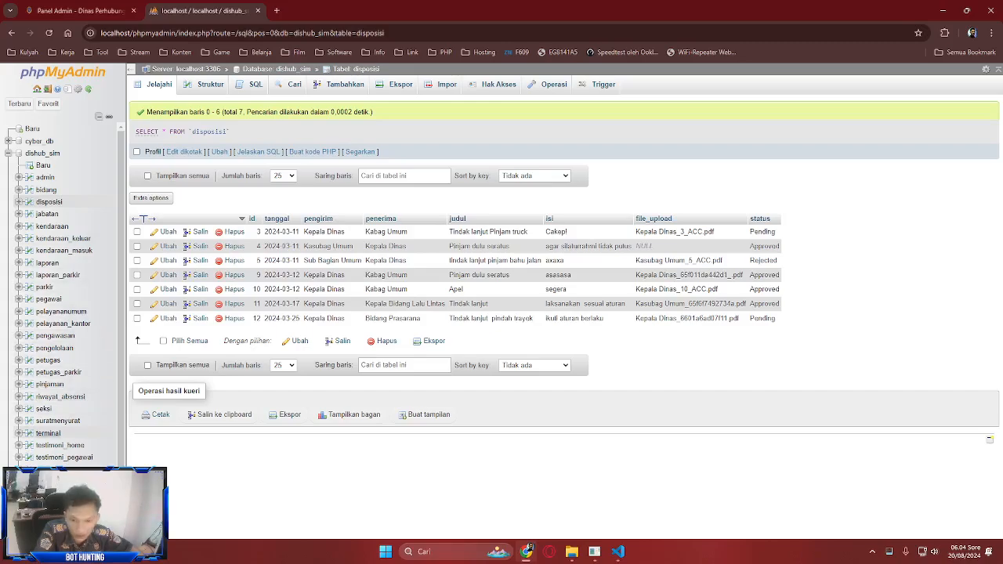
left_click(57, 421)
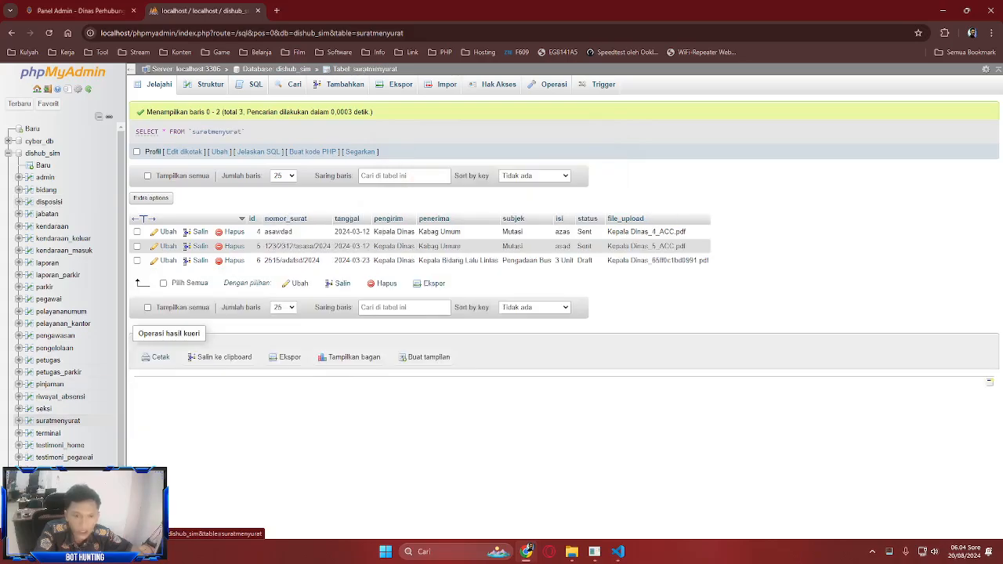
left_click(78, 10)
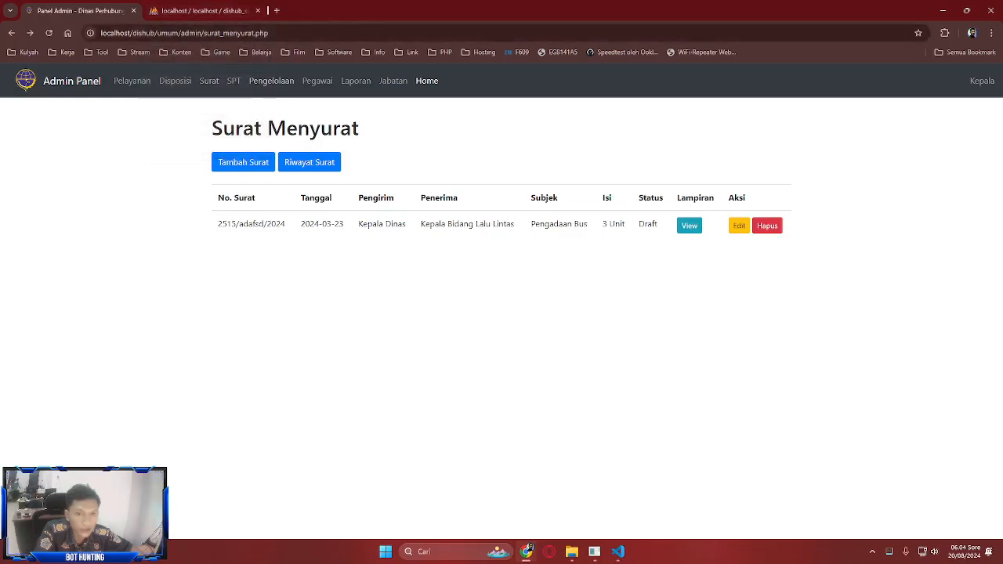
- Compare the Surat Perintah Tugas list and its add form against the pengawasan table
left_click(234, 81)
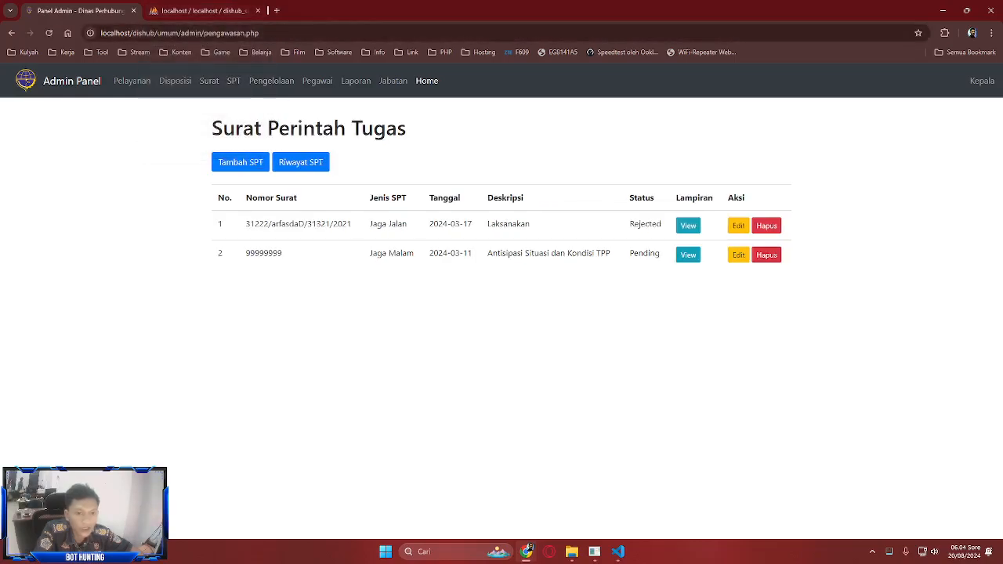
left_click(203, 10)
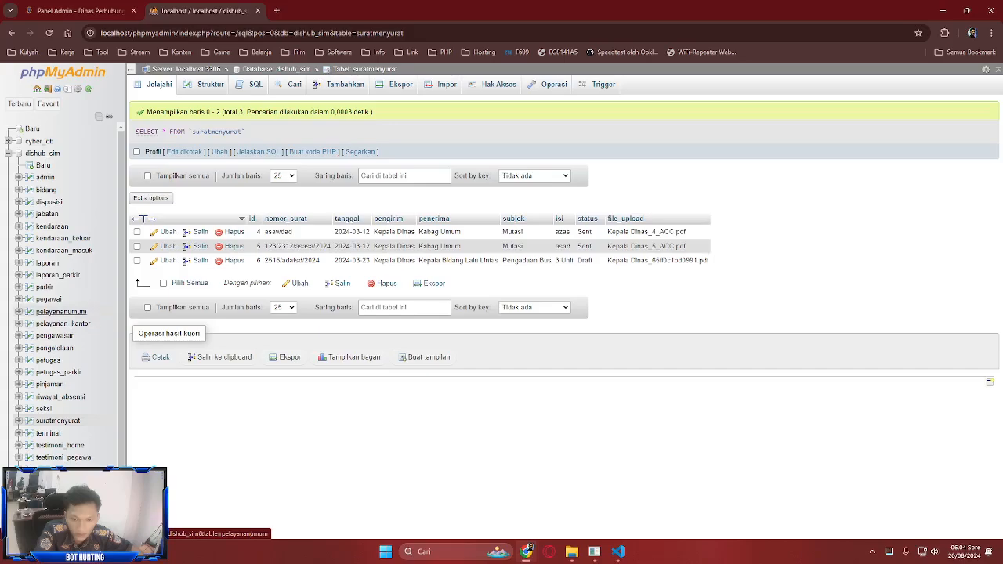
left_click(55, 335)
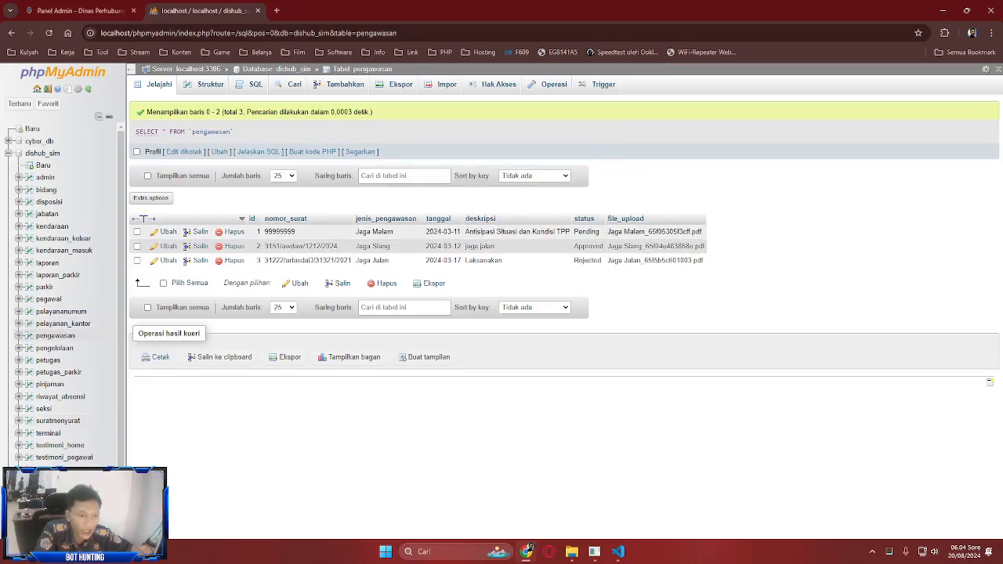
key("ctrl+shift+Tab")
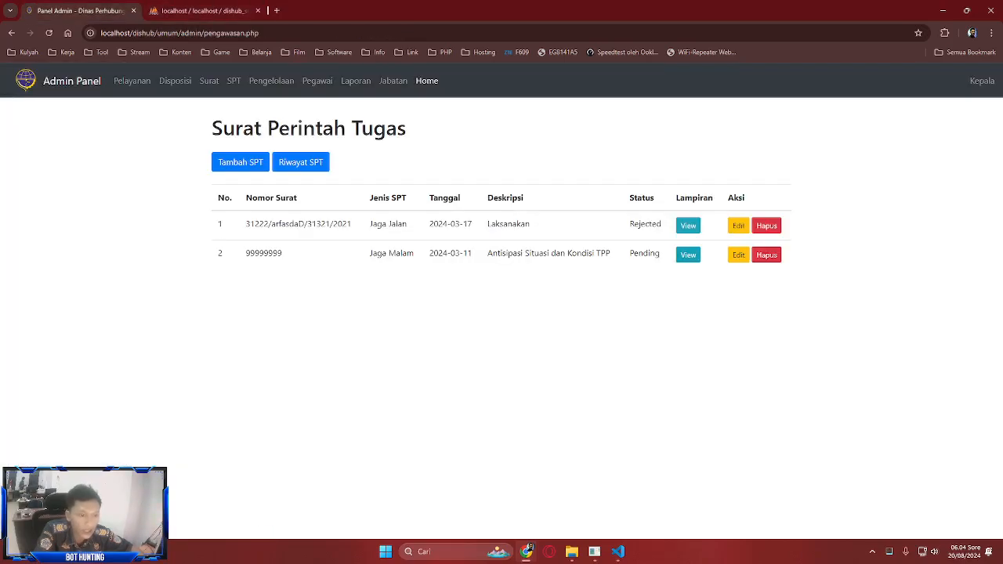
key("ctrl+Tab")
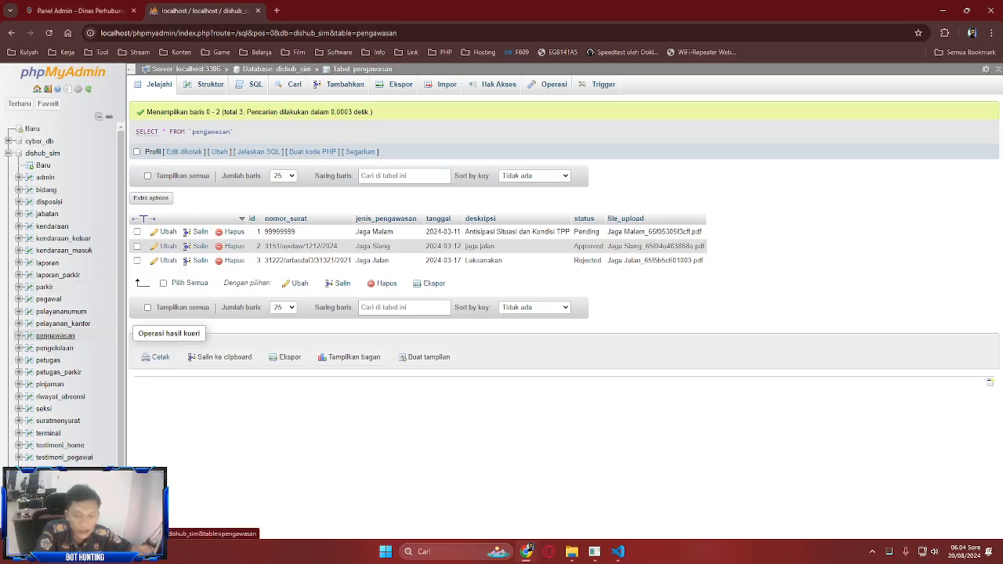
key("ctrl+Tab")
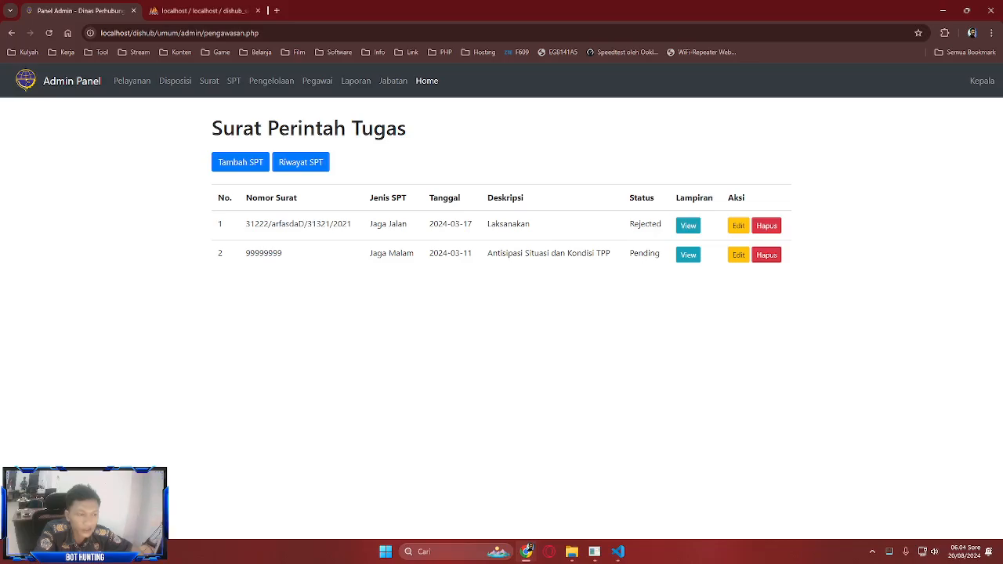
left_click(241, 162)
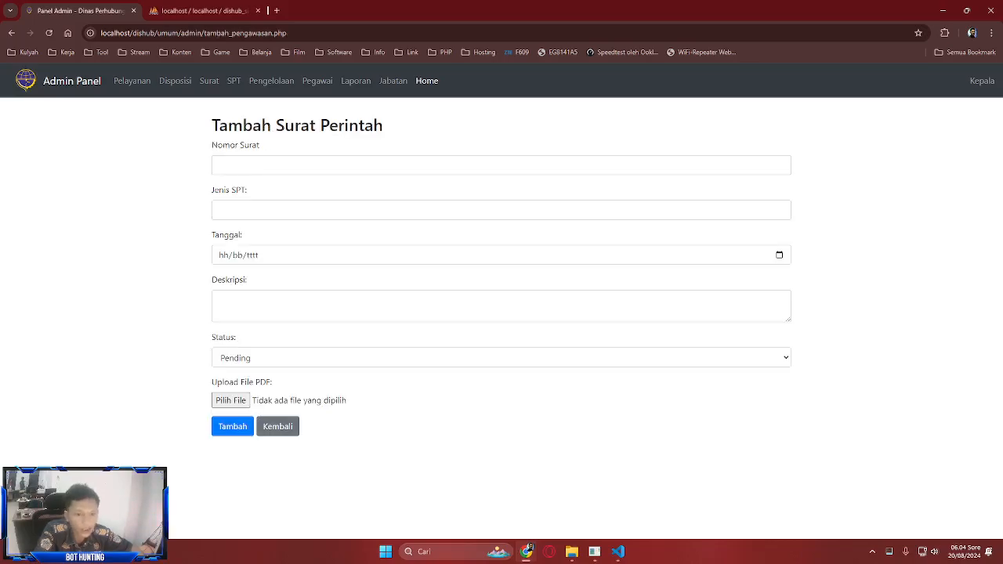
left_click(277, 426)
left_click(204, 11)
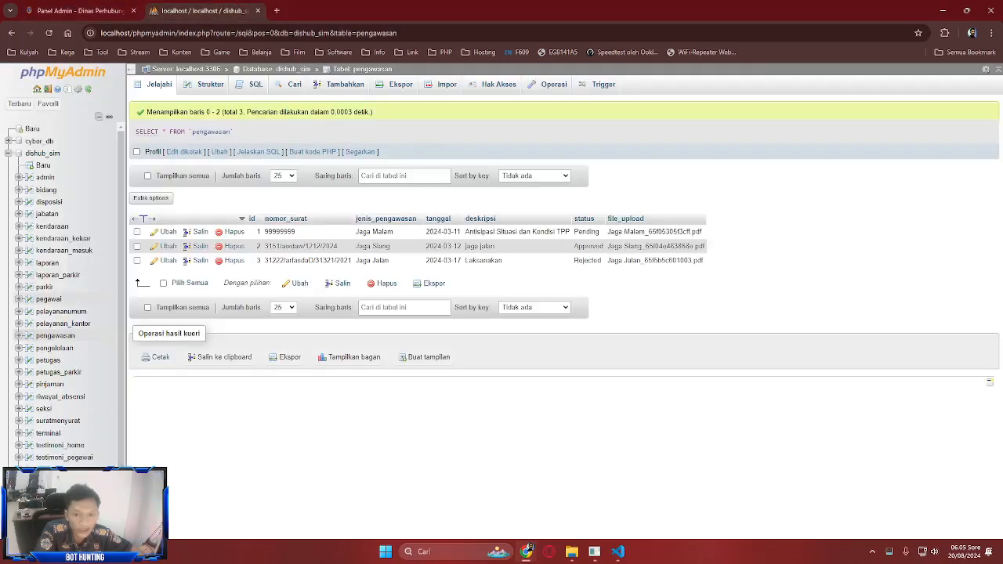
key("ctrl+Tab")
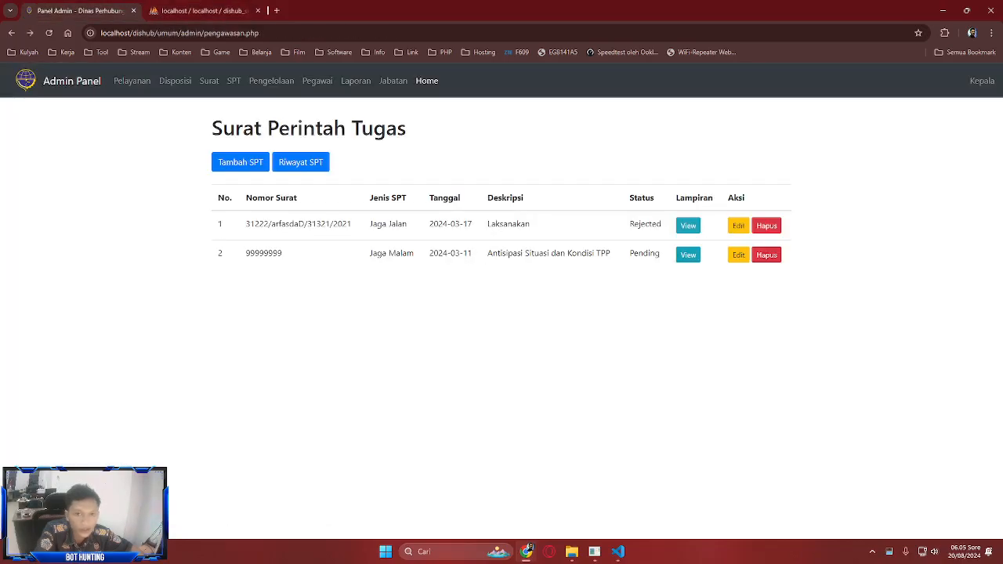
left_click(271, 81)
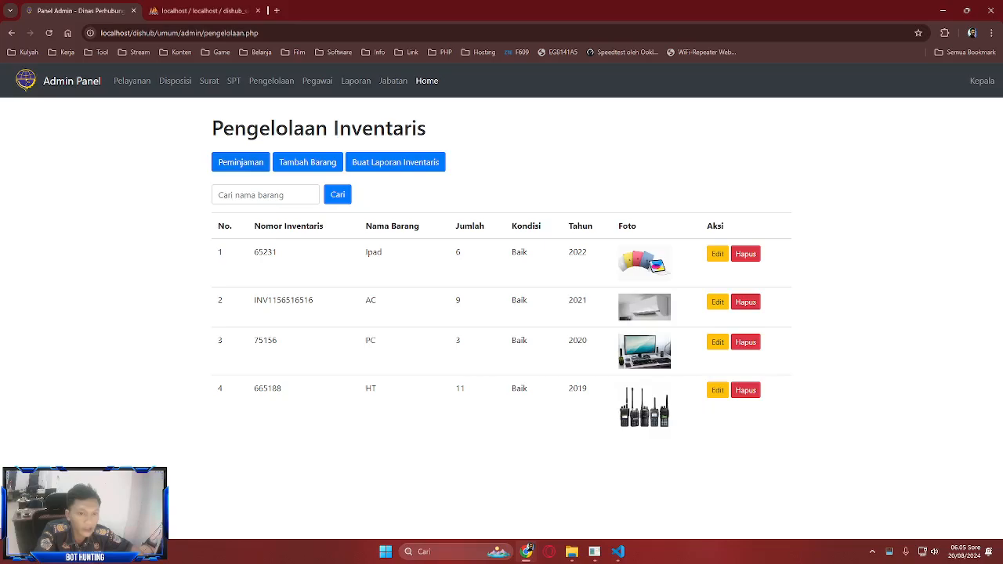
left_click(307, 162)
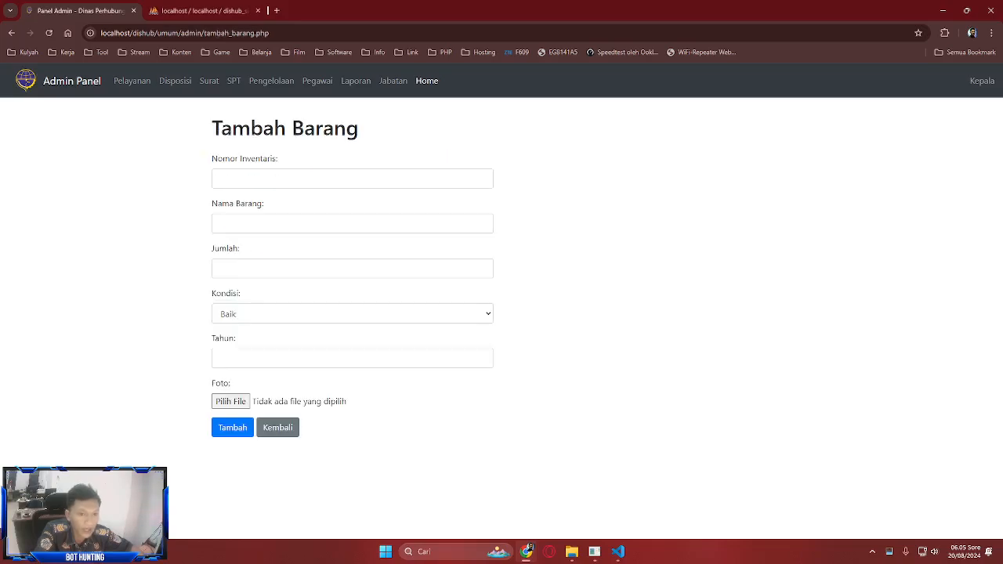
left_click(203, 10)
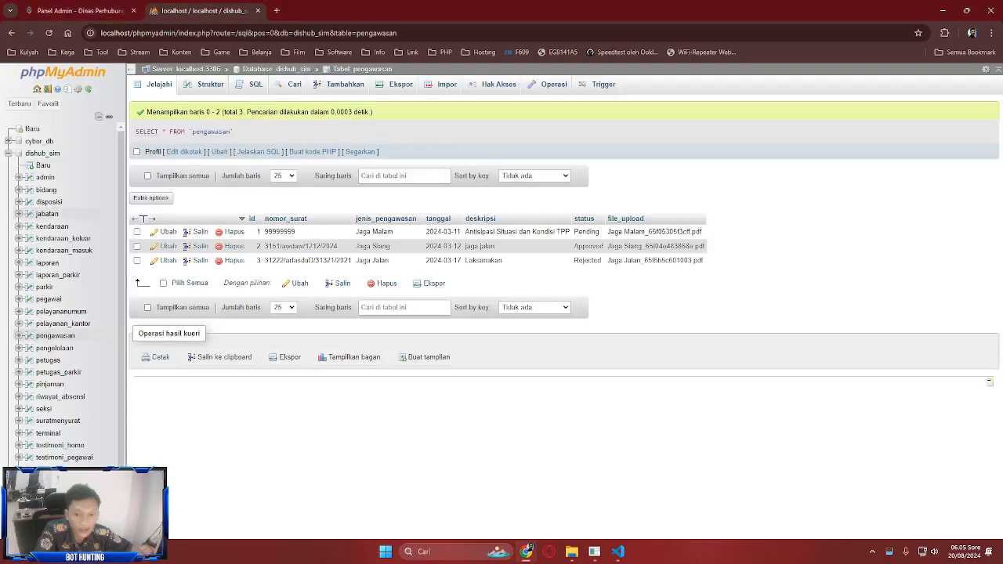
left_click(55, 348)
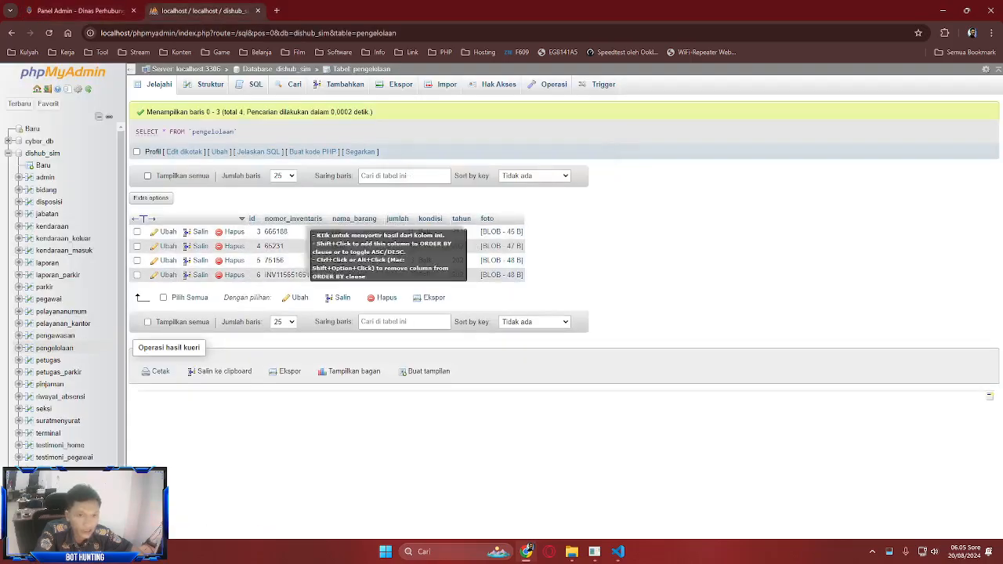
left_click(80, 11)
left_click(277, 427)
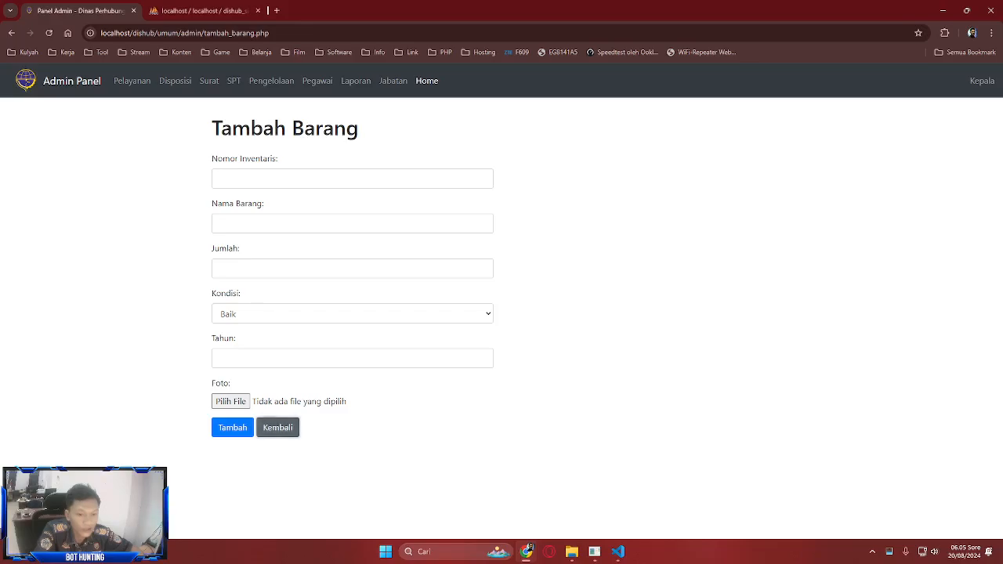
left_click(395, 162)
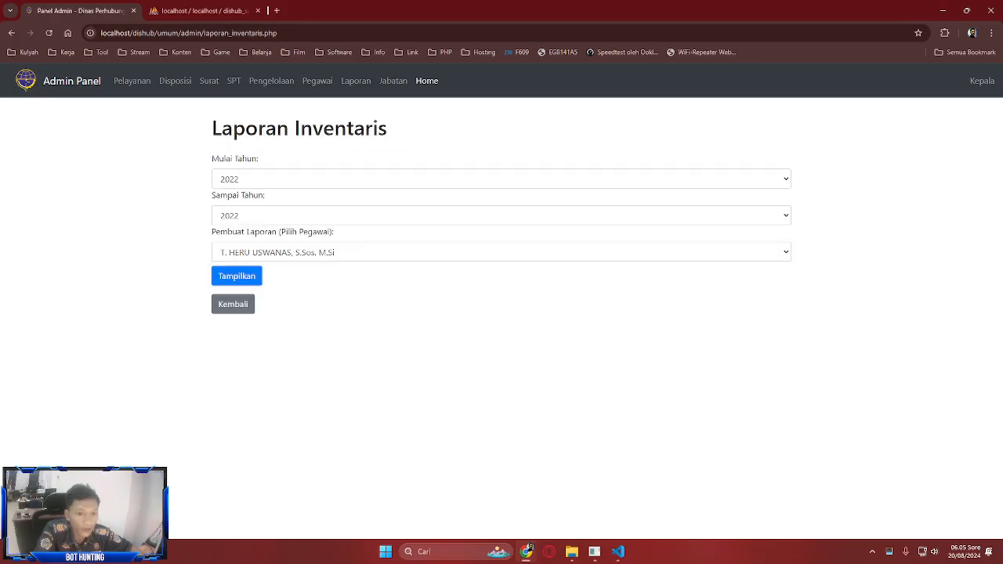
left_click(501, 179)
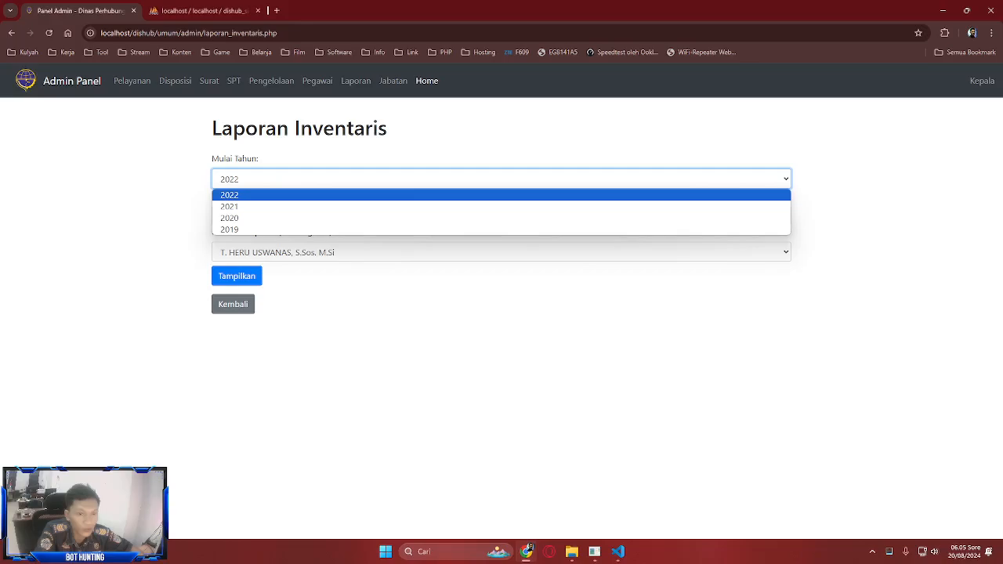
left_click(189, 197)
left_click(243, 216)
left_click(236, 231)
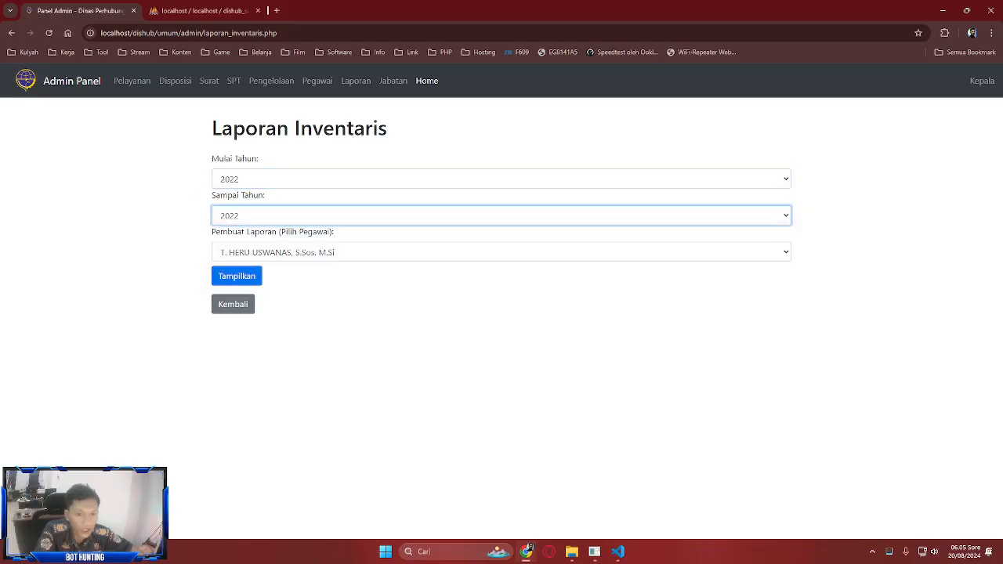
left_click(274, 252)
scroll(274, 474, "down", 2)
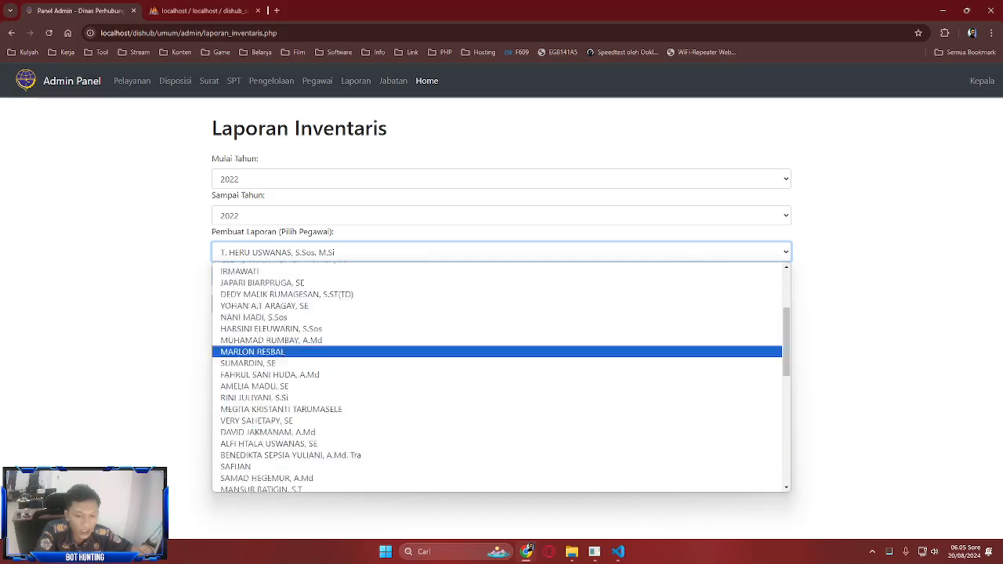
scroll(275, 382, "down", 5)
scroll(274, 376, "up", 7)
left_click(274, 268)
left_click(274, 253)
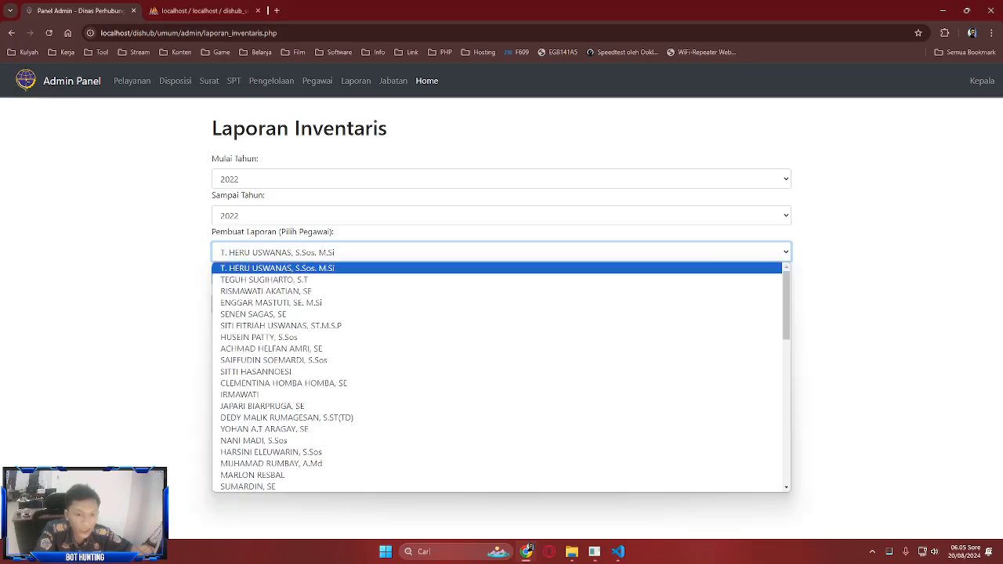
left_click(274, 268)
left_click(205, 10)
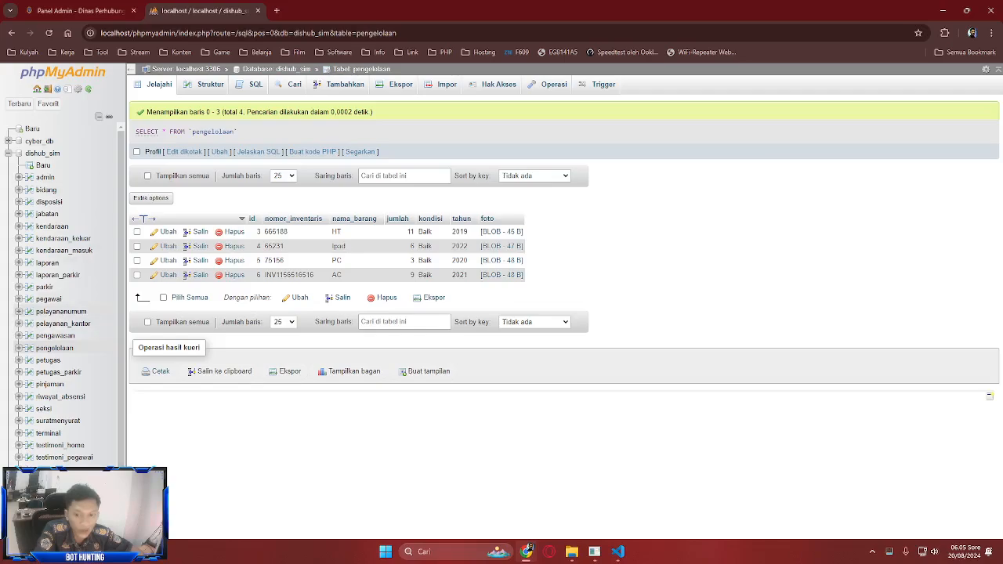
left_click(49, 298)
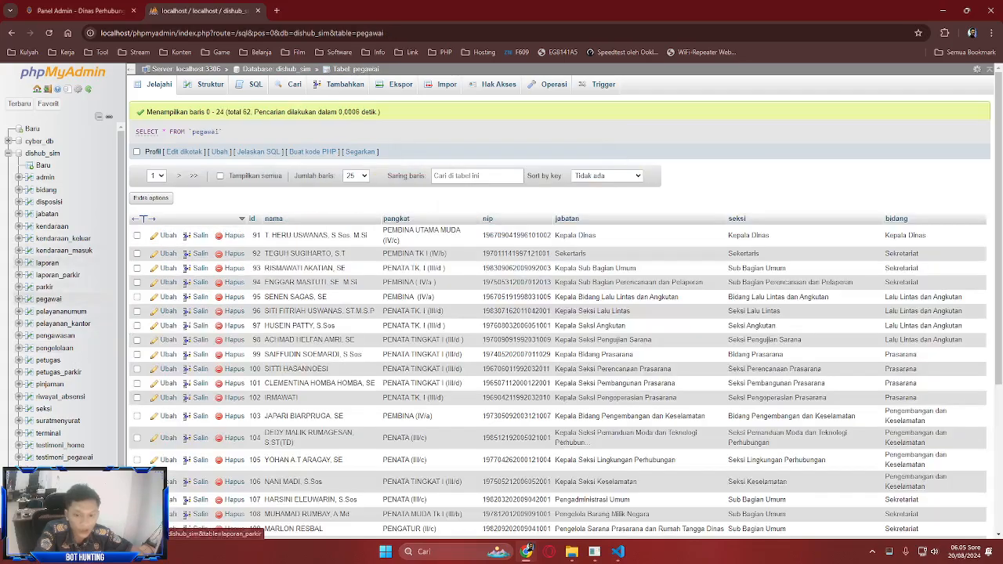
left_click(51, 348)
key("ctrl+Tab")
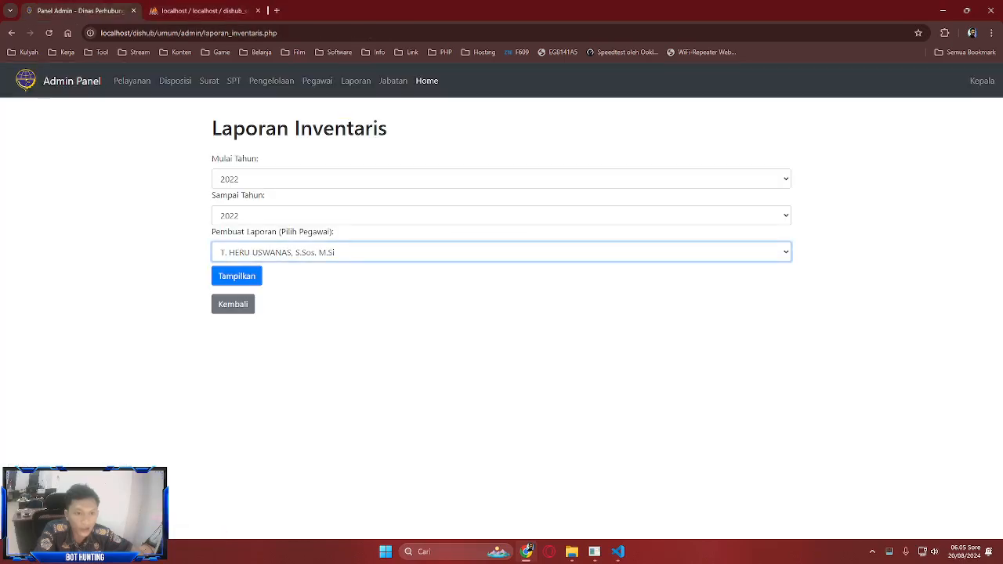
- Show the inventory from 2019 to 2022 by setting Mulai Tahun to 2019
left_click(237, 276)
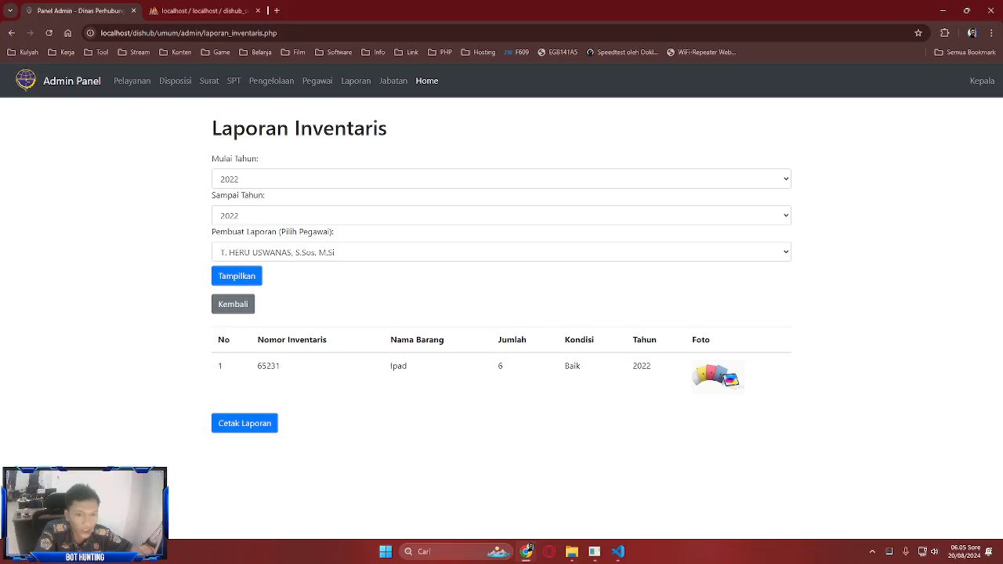
left_click(502, 178)
left_click(235, 228)
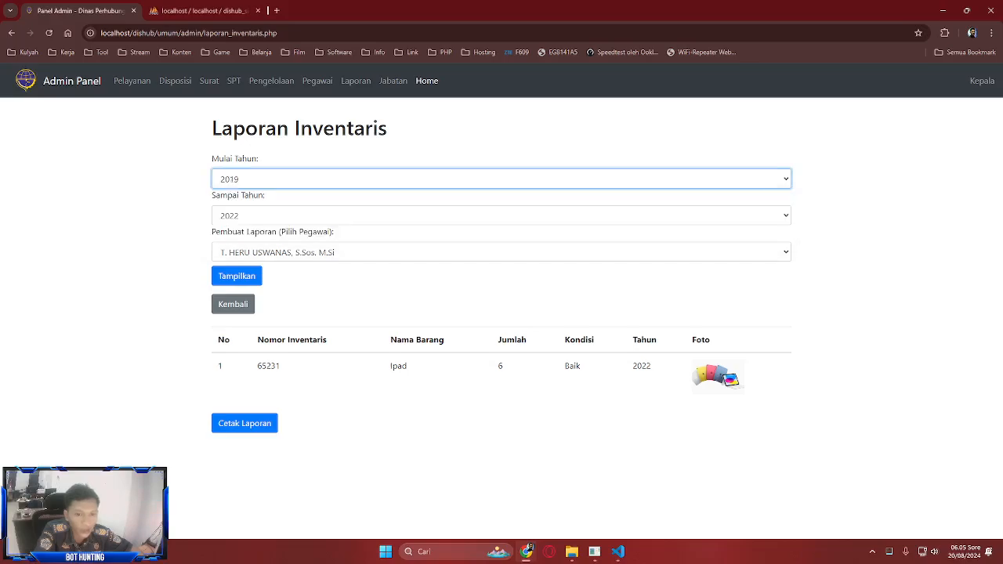
left_click(501, 216)
left_click(235, 228)
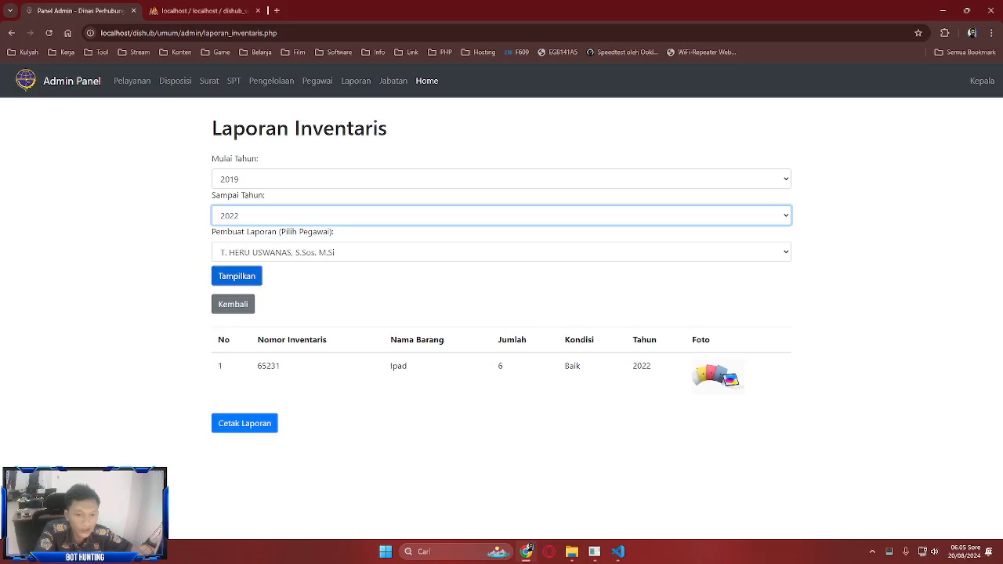
left_click(237, 276)
scroll(502, 314, "down", 2)
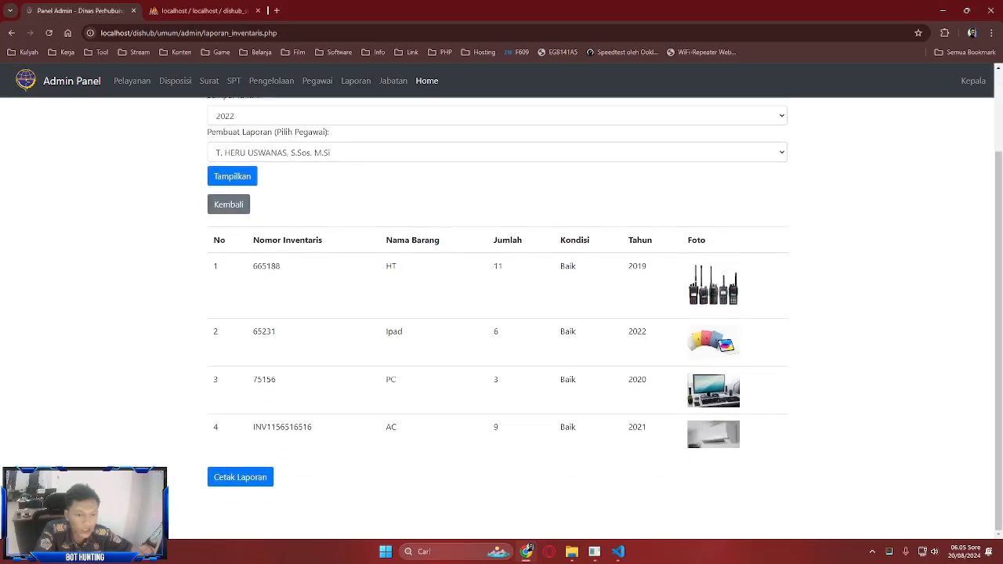
scroll(501, 313, "up", 2)
- Pick a different Pembuat Laporan, generate the printable inventory report, then leave it
left_click(314, 251)
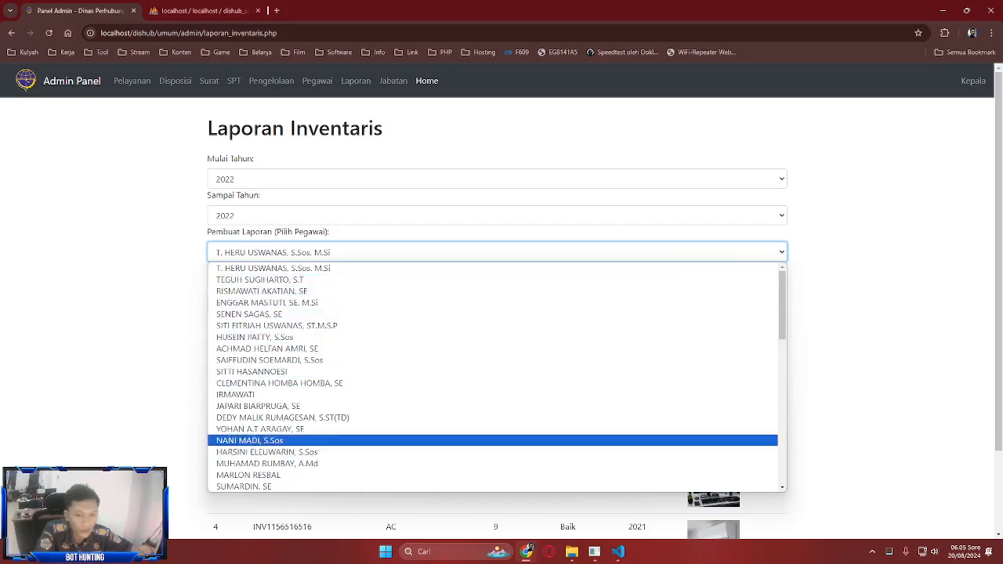
left_click(261, 291)
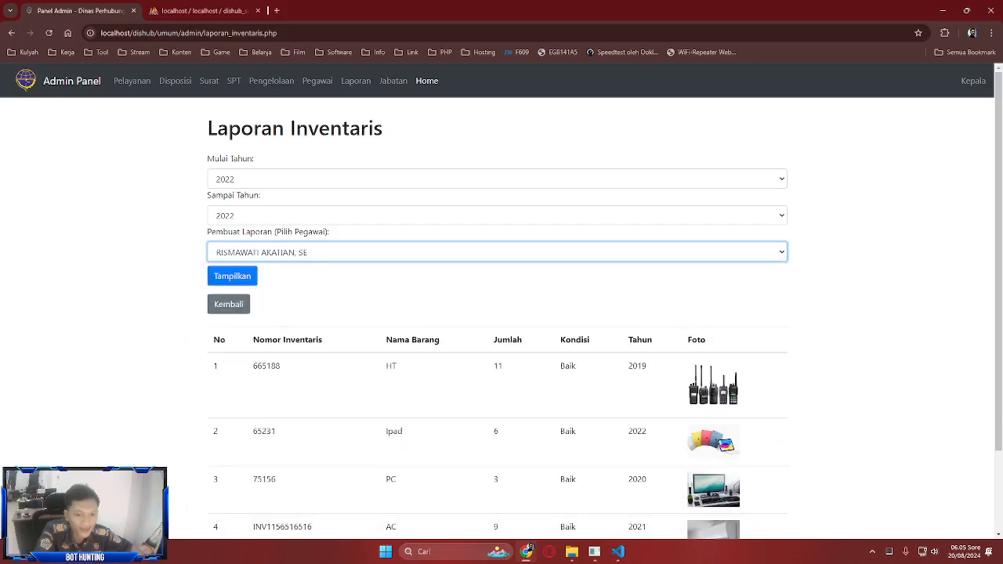
scroll(501, 314, "down", 1)
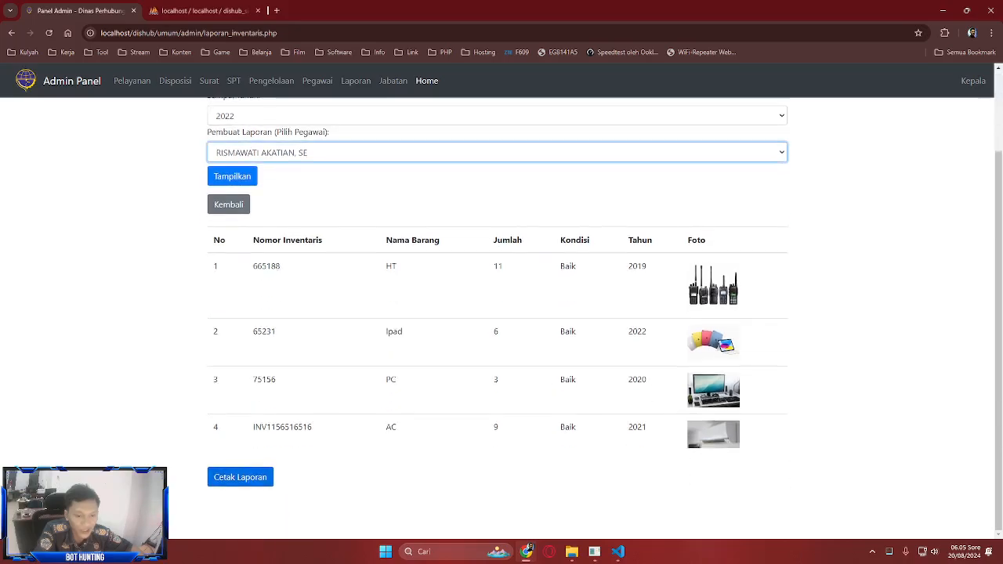
left_click(240, 477)
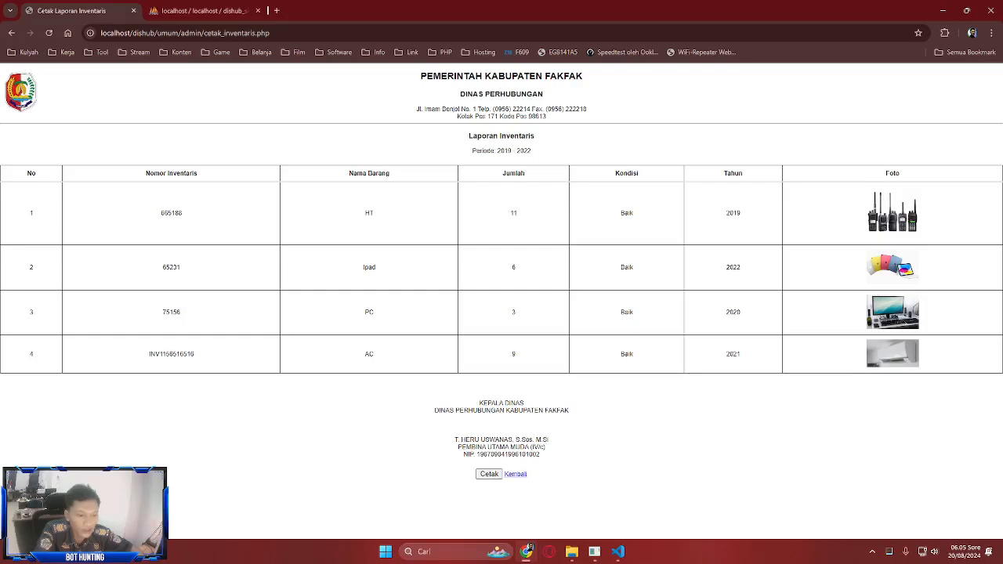
left_click(515, 474)
left_click(10, 33)
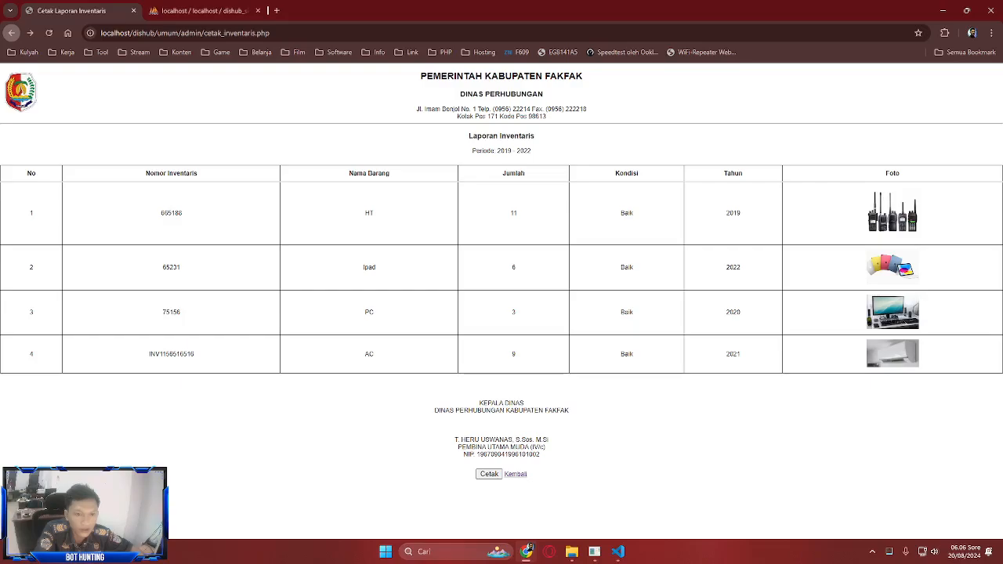
left_click(516, 474)
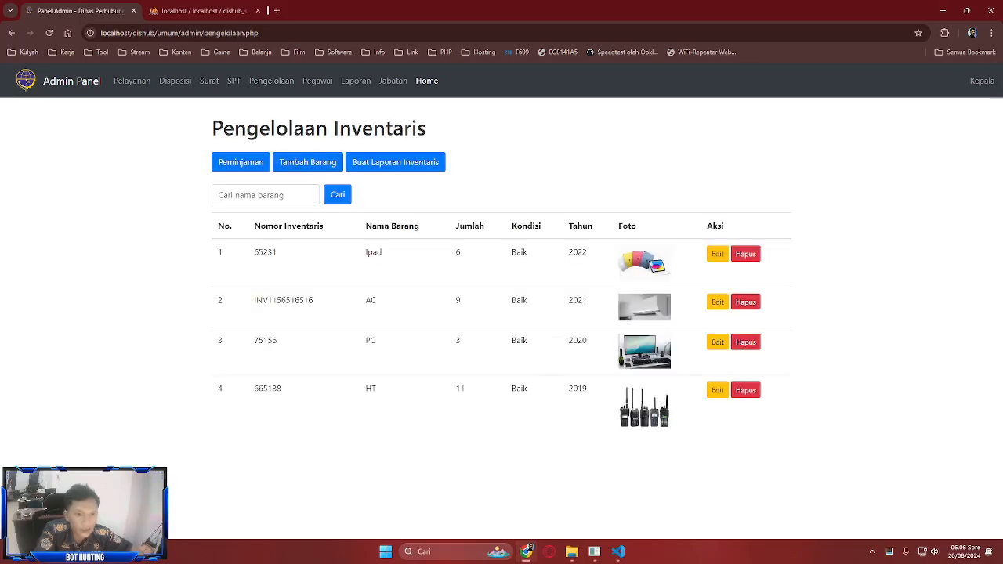
- Generate a 2019–2022 inventory report signed by the Kepala Sub Bagian Umum
left_click(395, 162)
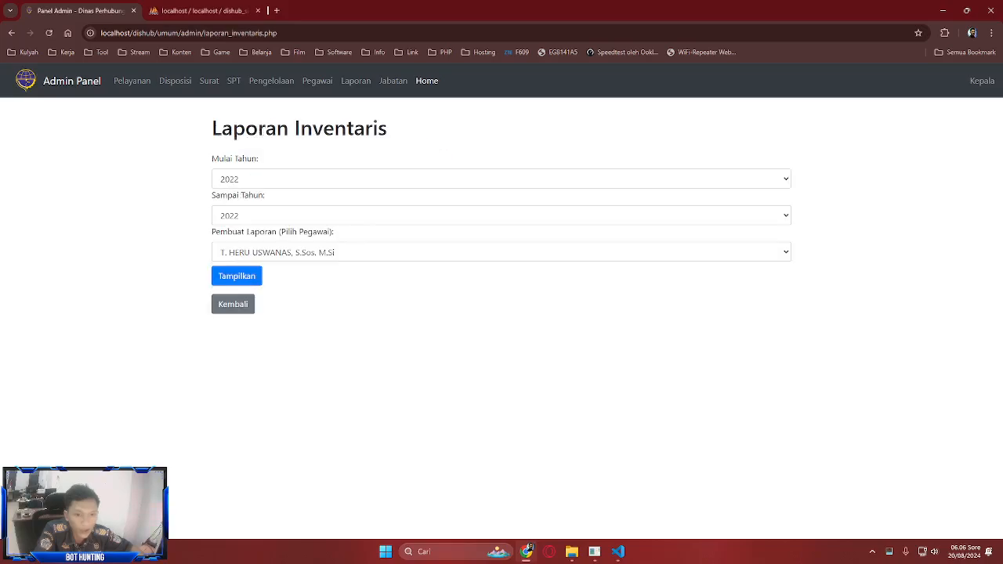
left_click(395, 252)
scroll(394, 452, "down", 10)
scroll(395, 439, "up", 10)
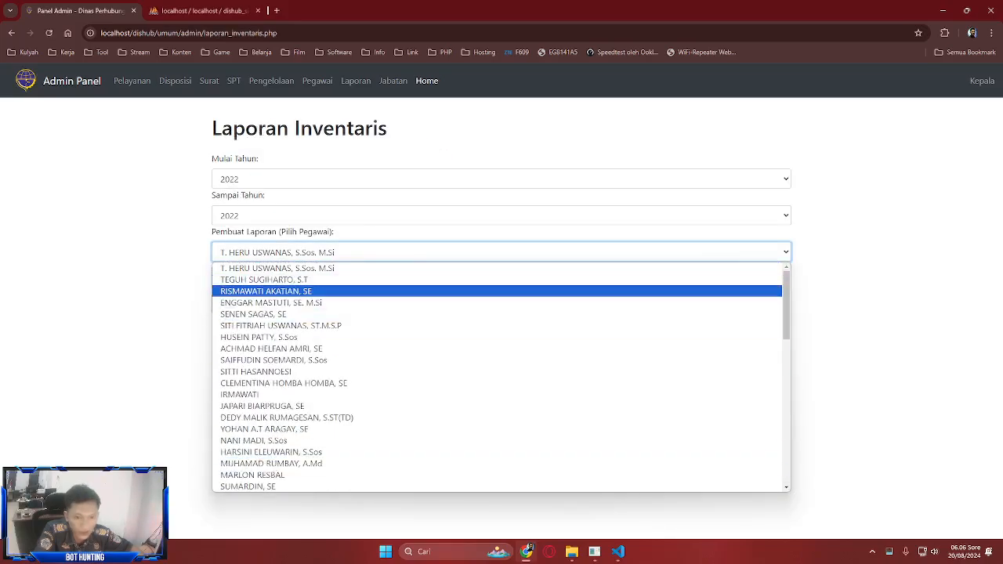
left_click(265, 291)
left_click(501, 178)
left_click(229, 226)
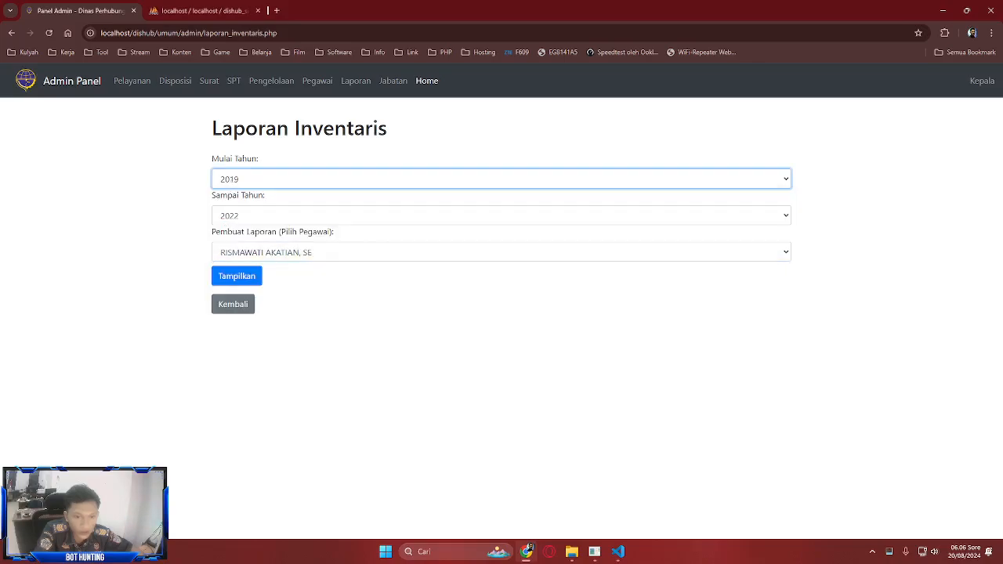
left_click(237, 276)
scroll(502, 314, "down", 2)
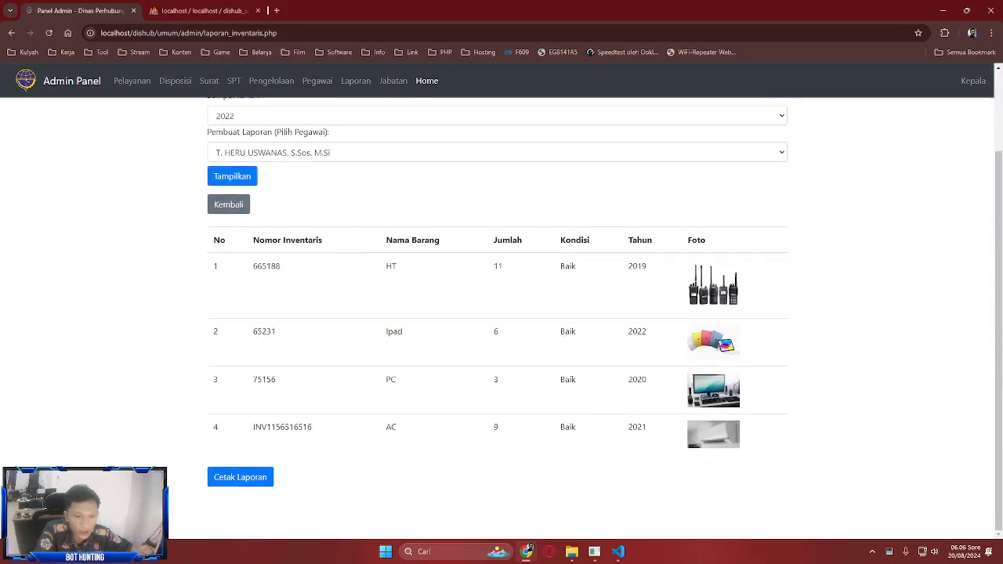
left_click(239, 477)
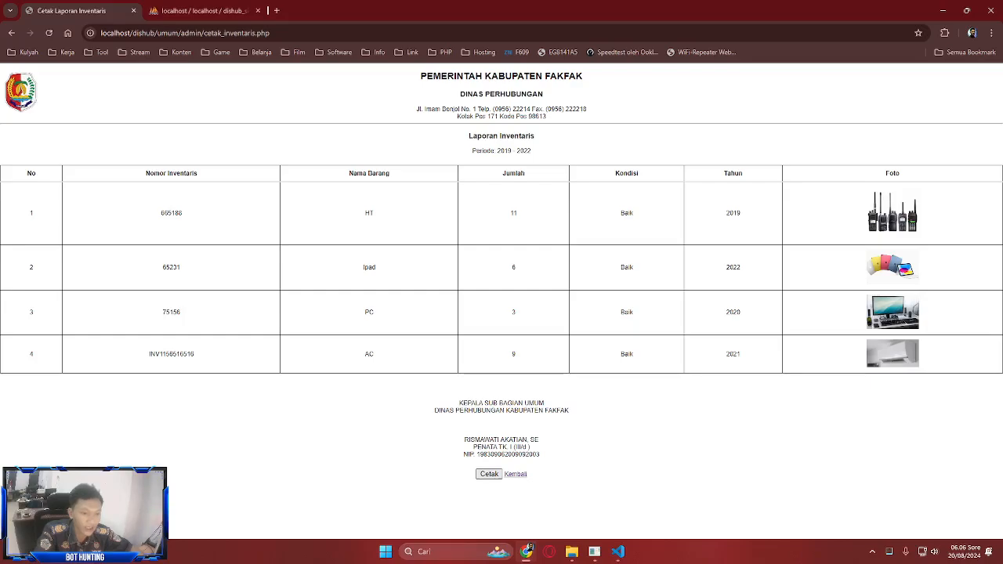
- Open the report's print dialog, cancel printing, and leave the report page
left_click(489, 474)
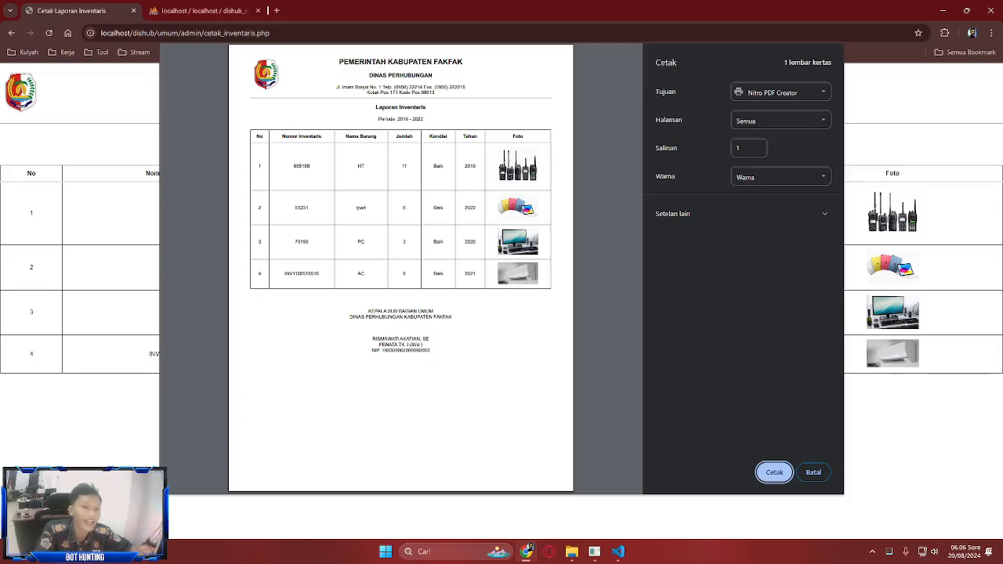
left_click(813, 472)
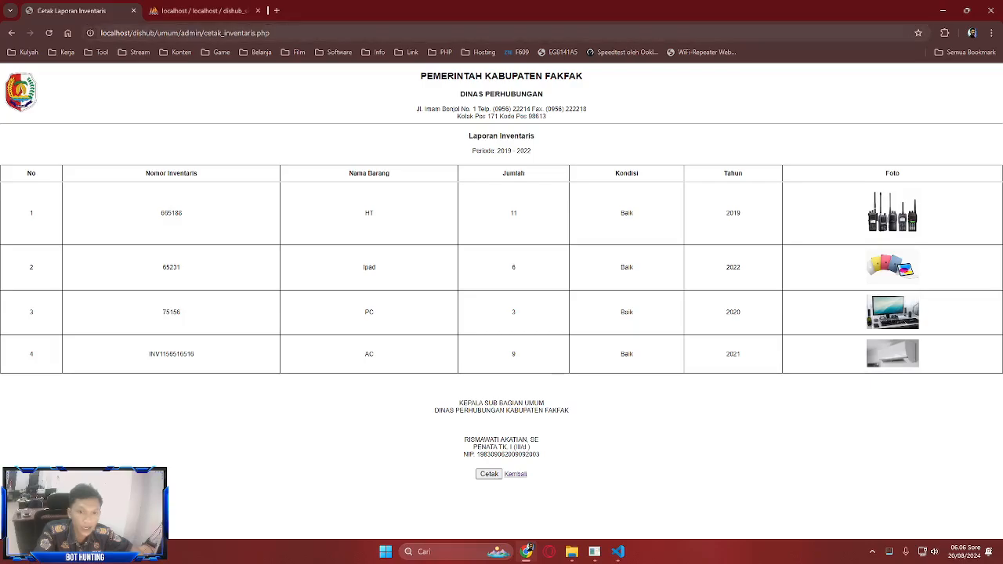
left_click(516, 474)
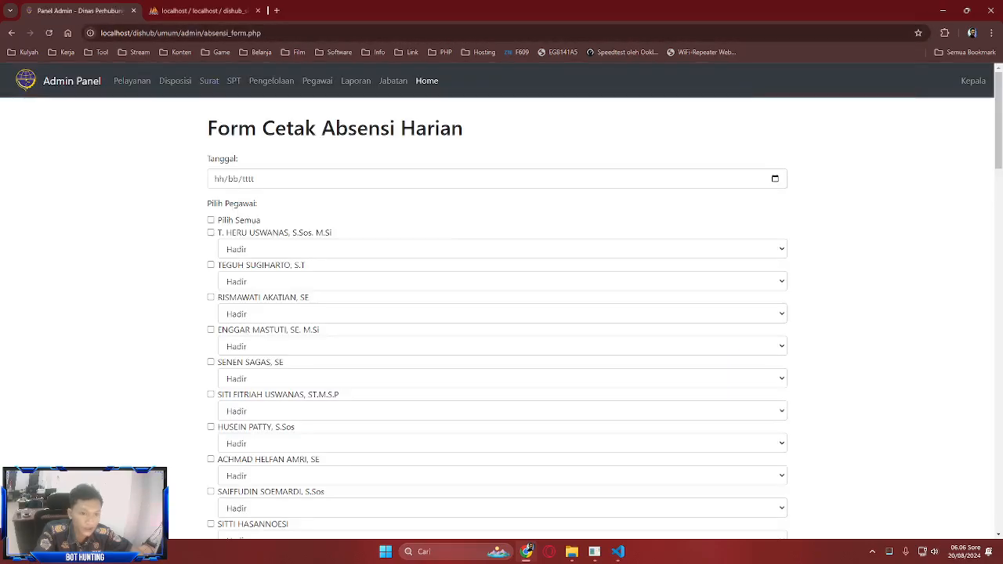
- Open the dishub project in VS Code and expand the umum admin folder
left_click(618, 551)
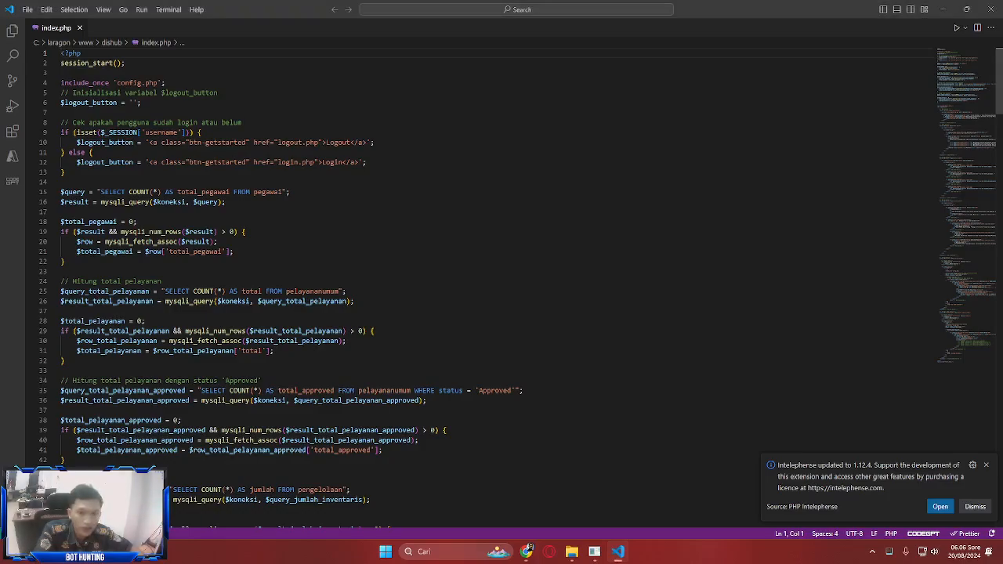
left_click(13, 31)
left_click(69, 87)
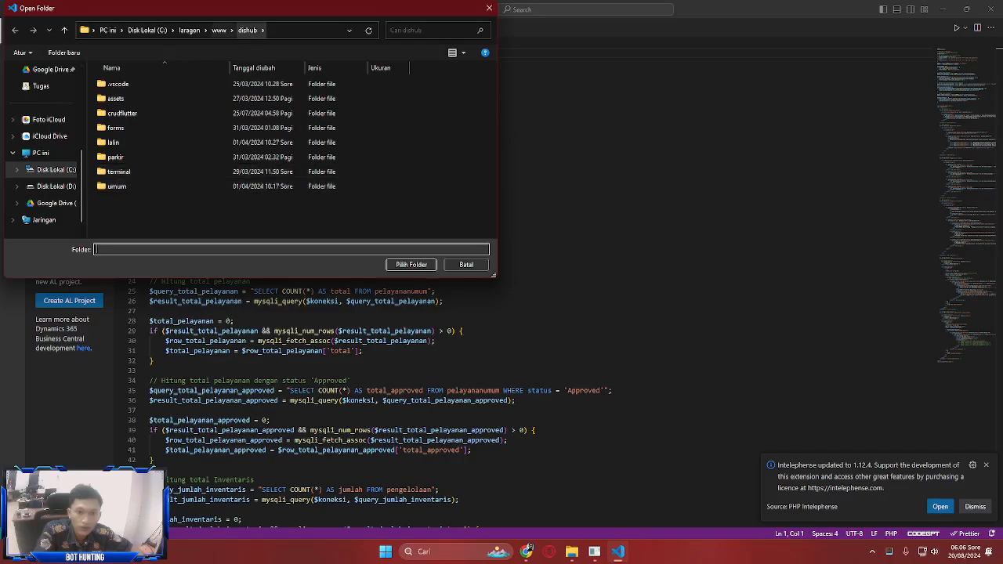
left_click(410, 264)
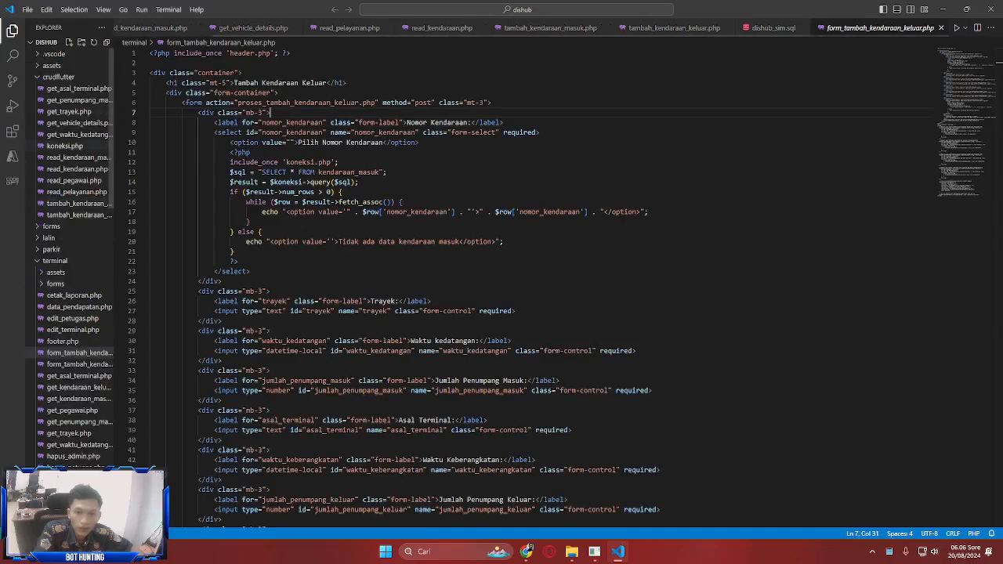
left_click(60, 77)
left_click(57, 123)
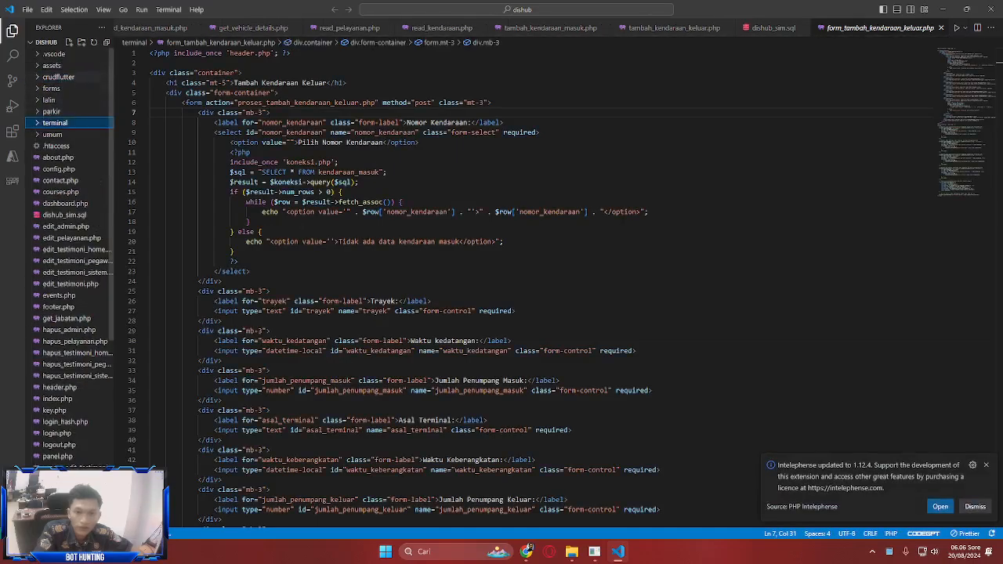
left_click(53, 135)
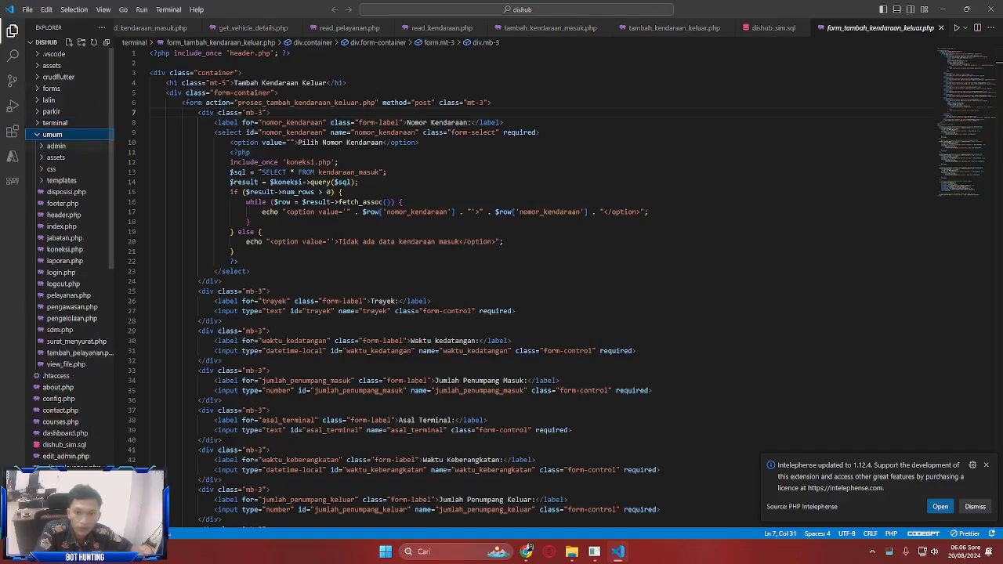
left_click(56, 146)
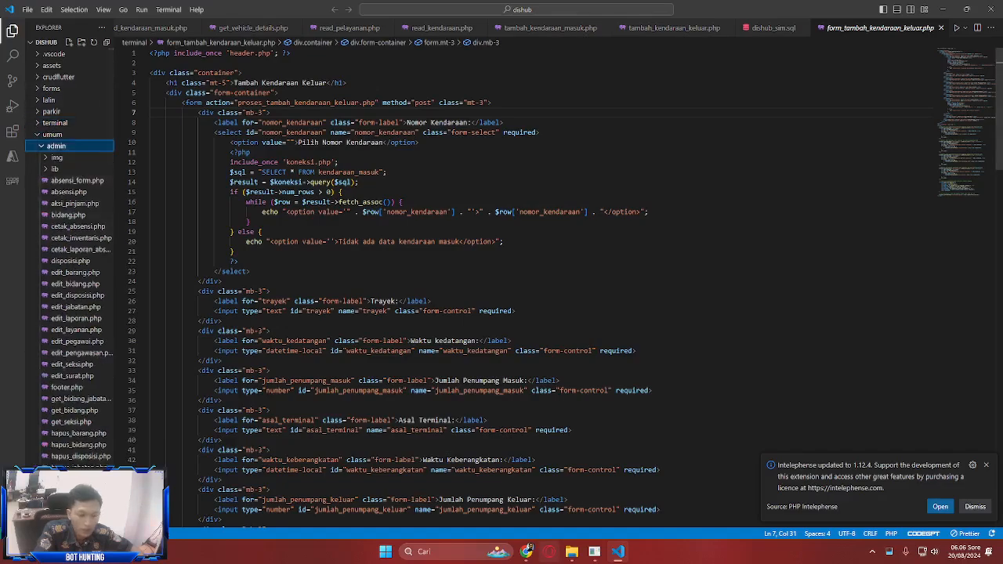
- Open cetak_inventaris.php and locate the Kembali link to absensi_form.php on line 193
left_click(525, 551)
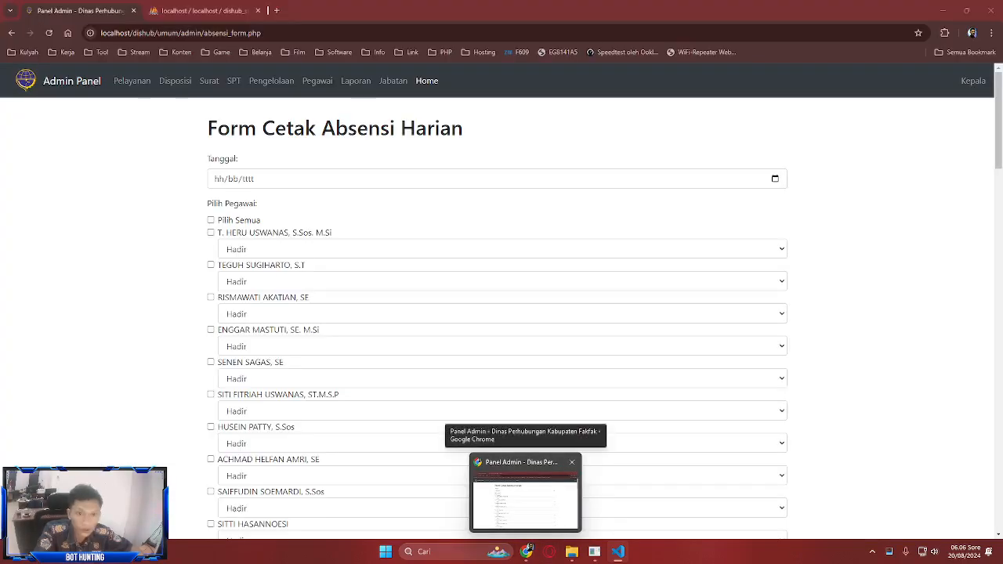
left_click(617, 551)
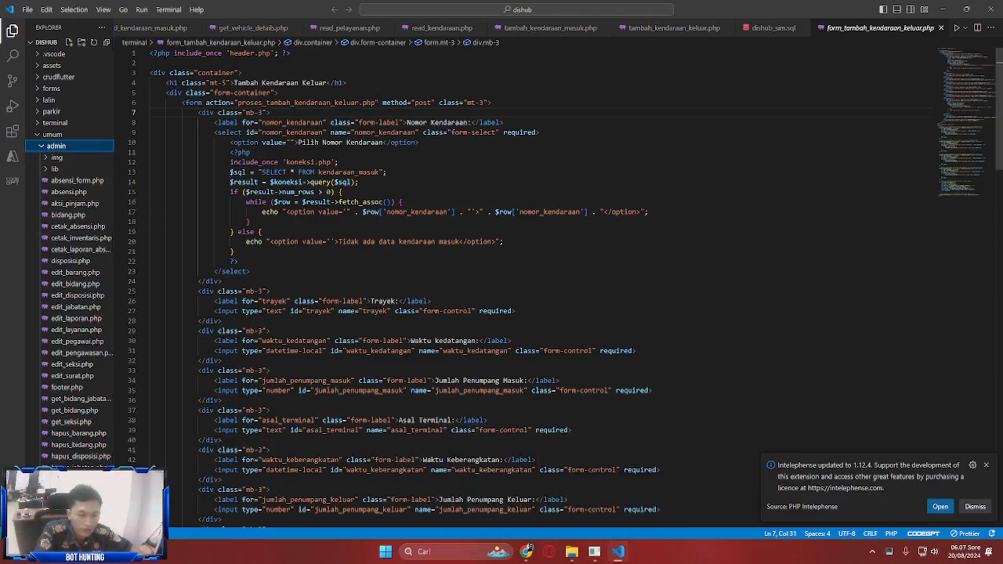
left_click(528, 548)
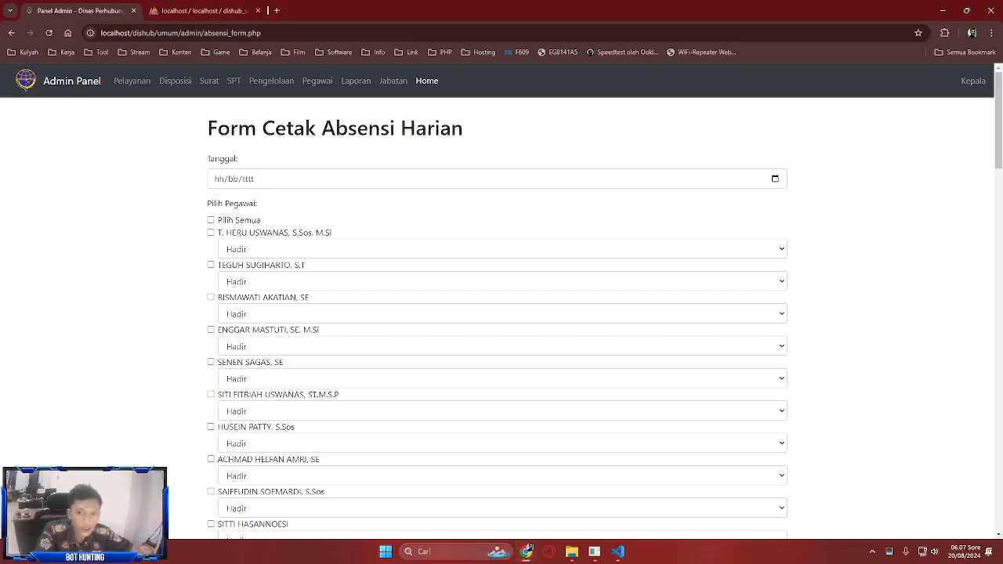
left_click(11, 32)
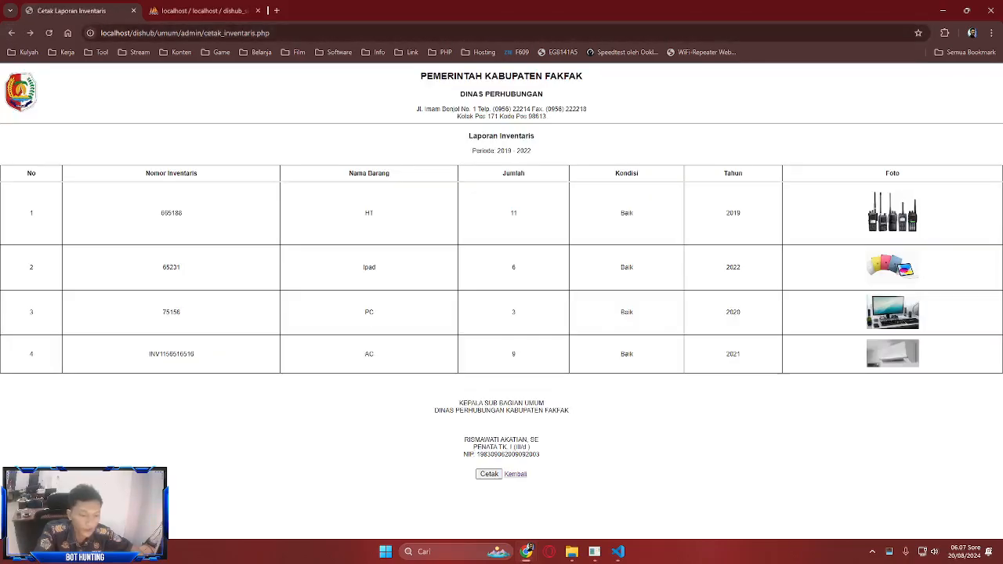
left_click(618, 551)
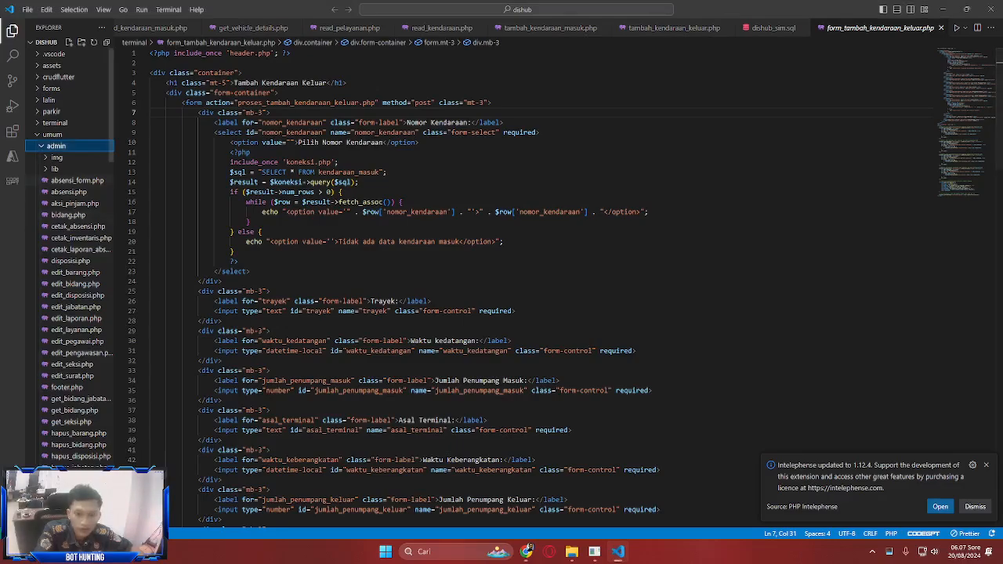
left_click(79, 237)
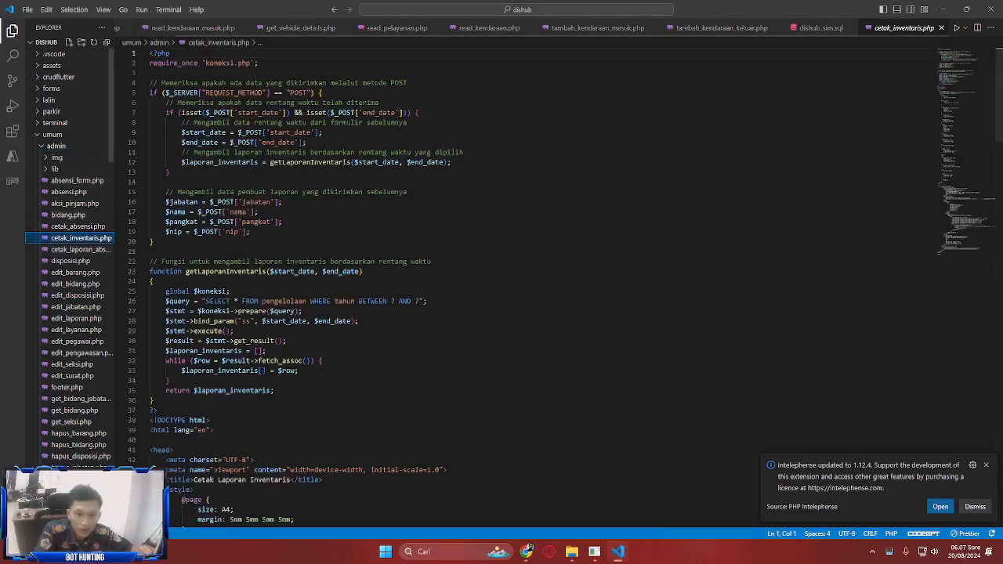
scroll(291, 98, "down", 15)
scroll(470, 274, "up", 6)
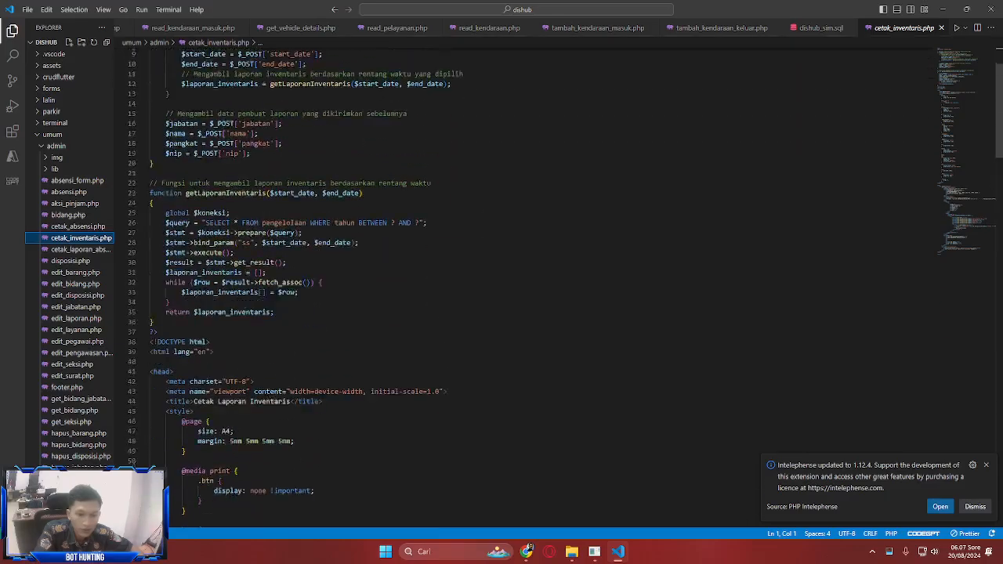
scroll(470, 274, "down", 20)
scroll(470, 275, "down", 6)
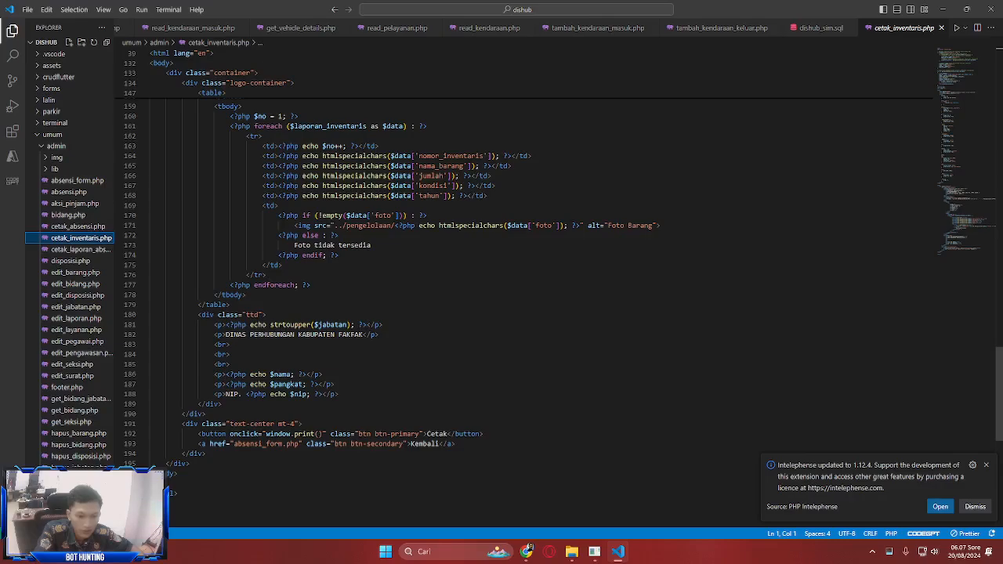
left_click(257, 444)
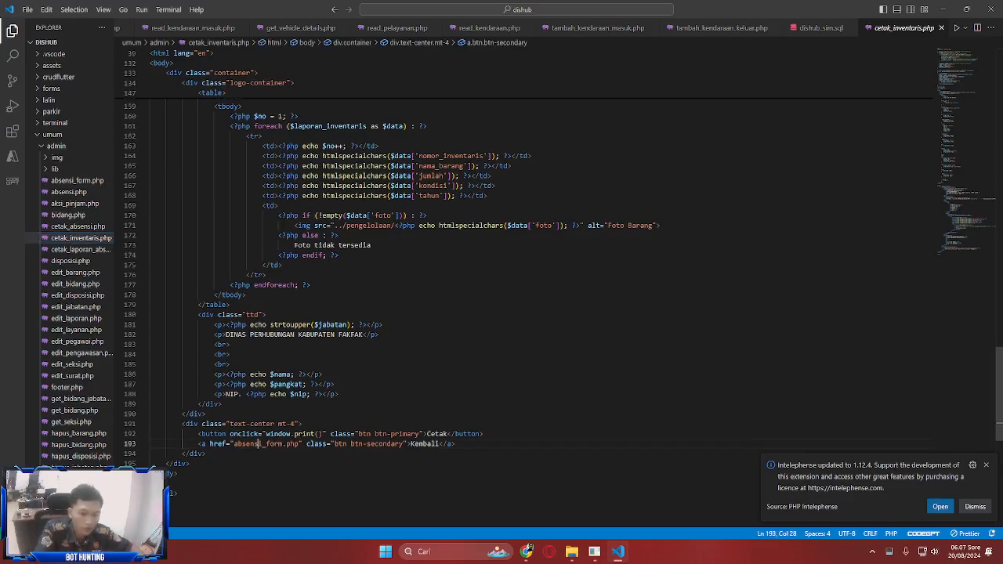
- Replace absensi_form with laporan_inventaris in the Kembali link's href
mouse_move(618, 550)
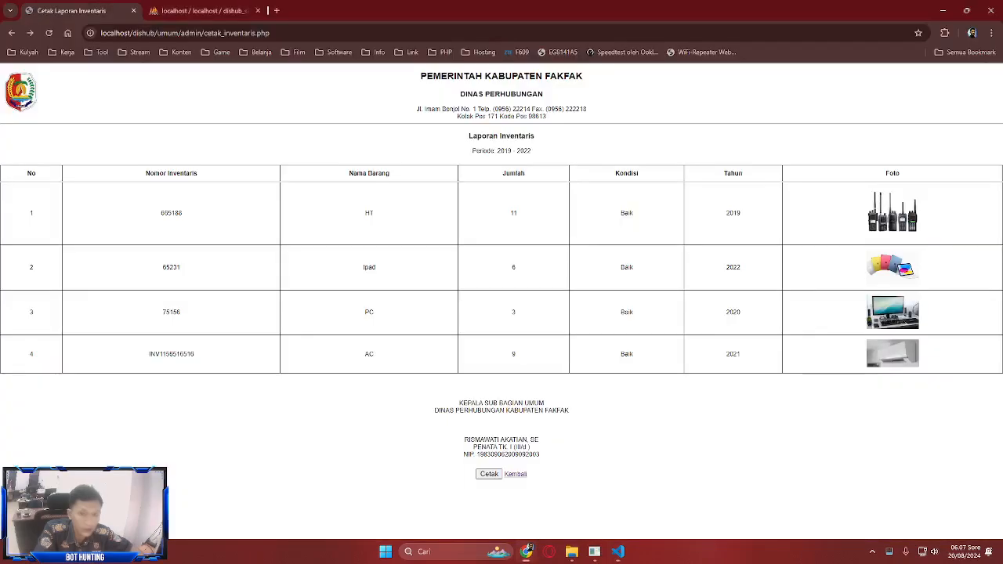
left_click(525, 550)
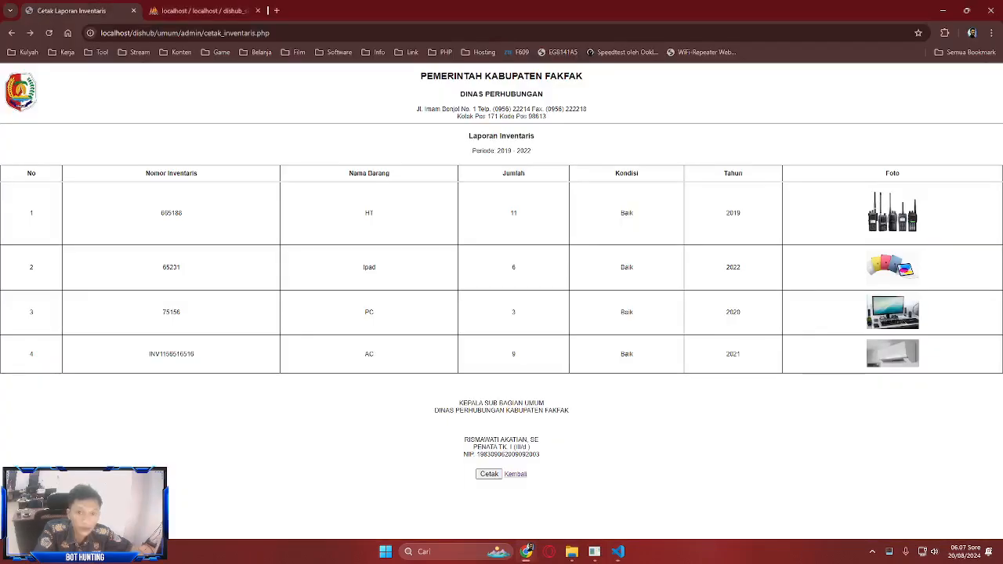
left_click(11, 33)
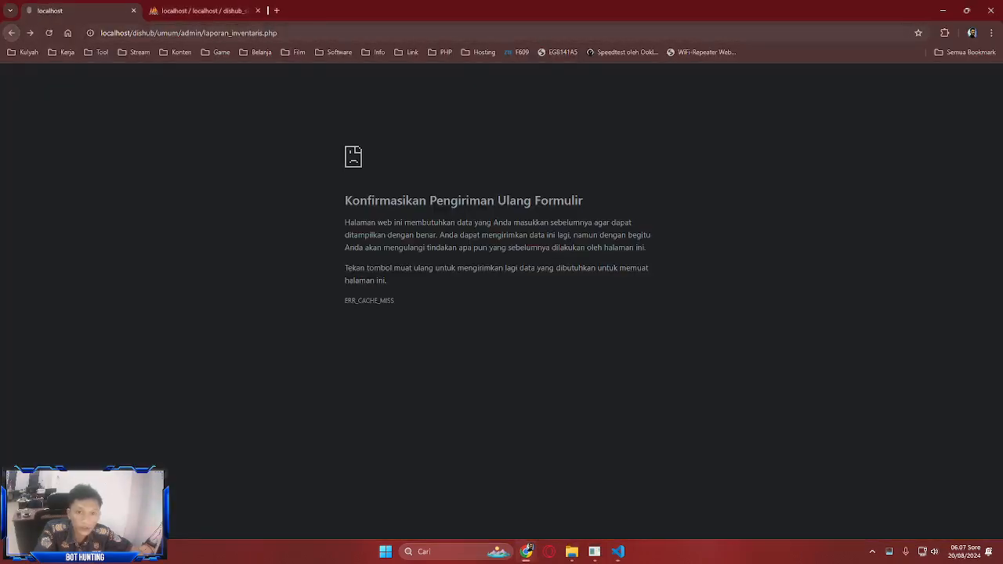
double_click(233, 33)
key("ctrl+c")
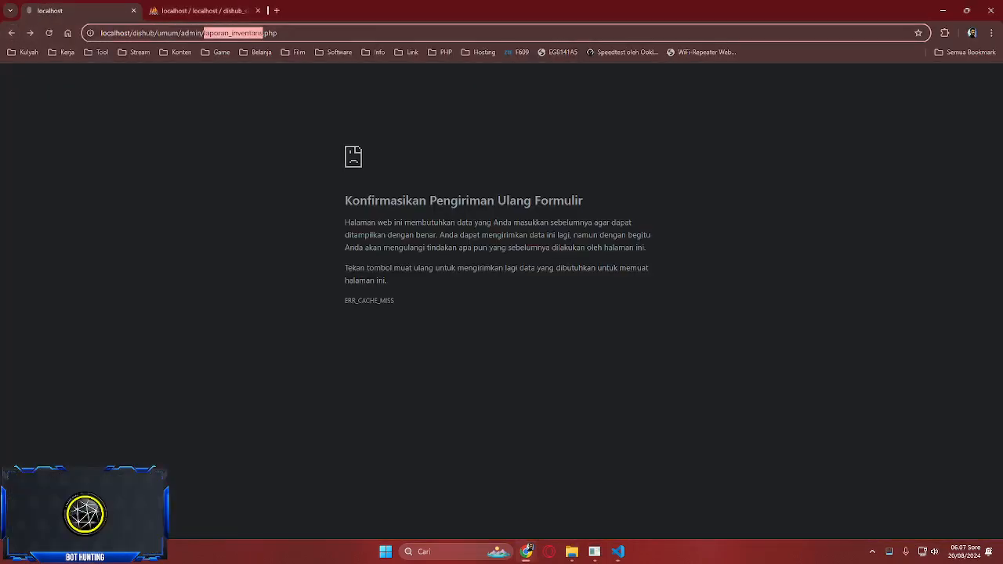
left_click(617, 551)
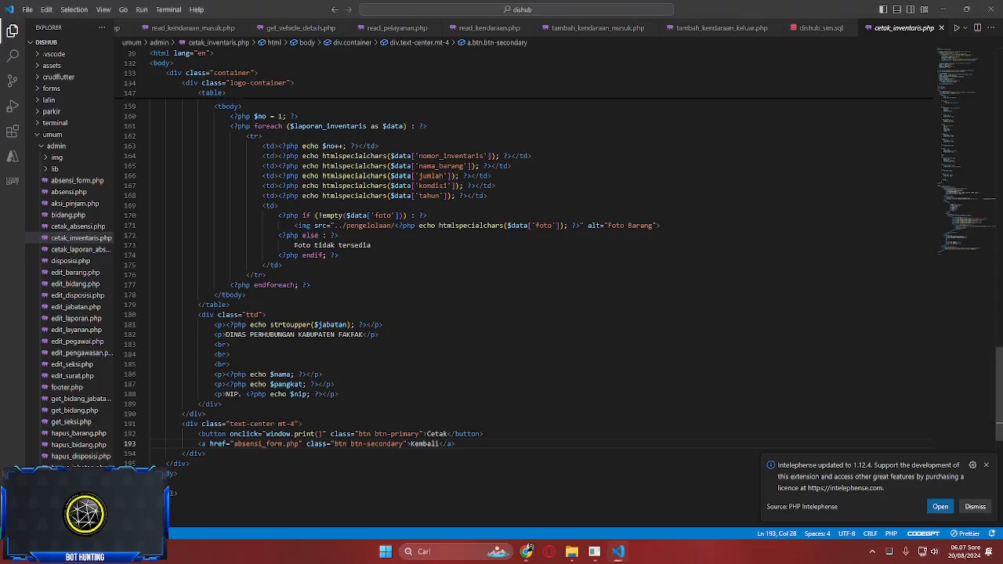
double_click(258, 443)
key("ctrl+v")
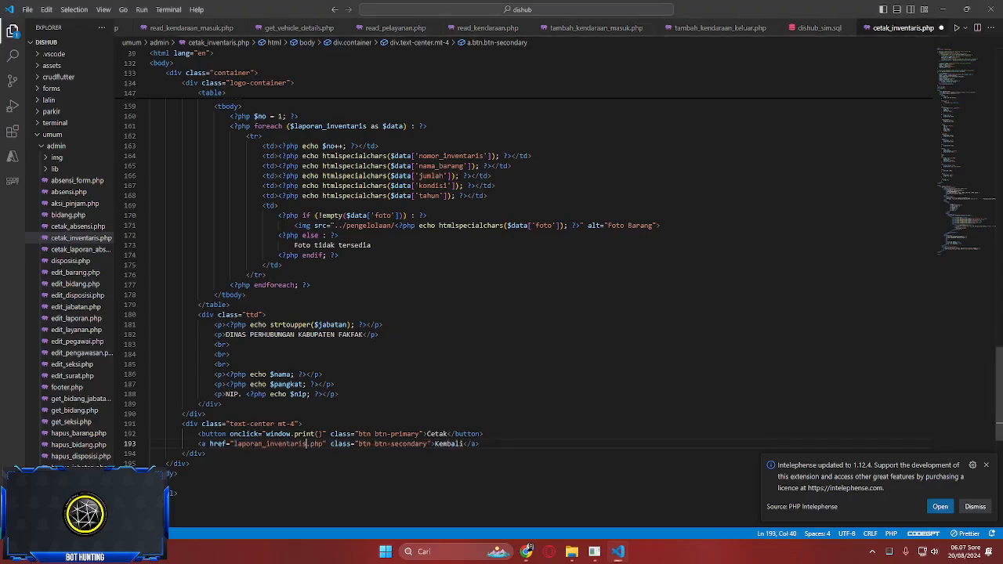
- Test the fix by generating a 2022 inventory report and clicking Kembali
left_click(526, 552)
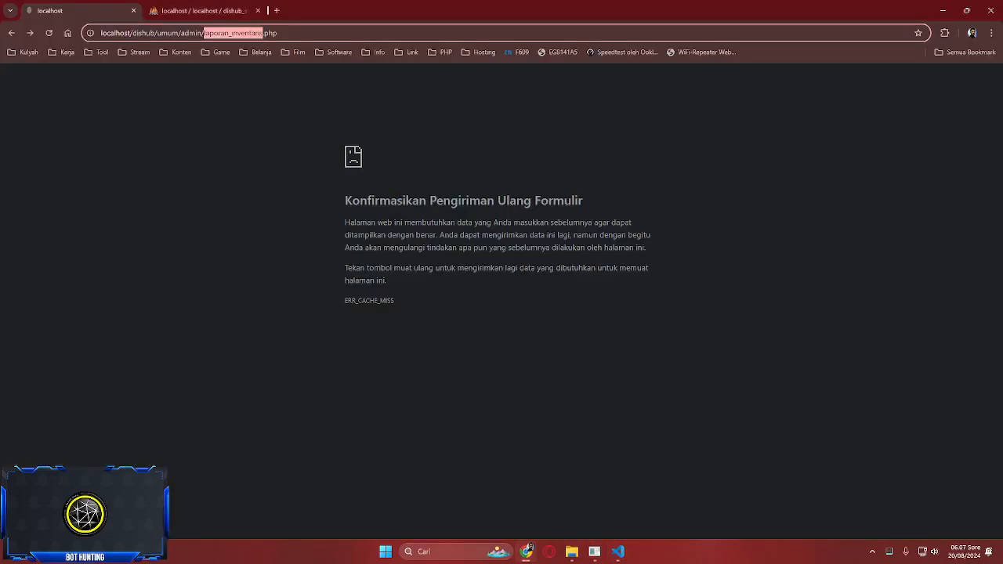
left_click(30, 33)
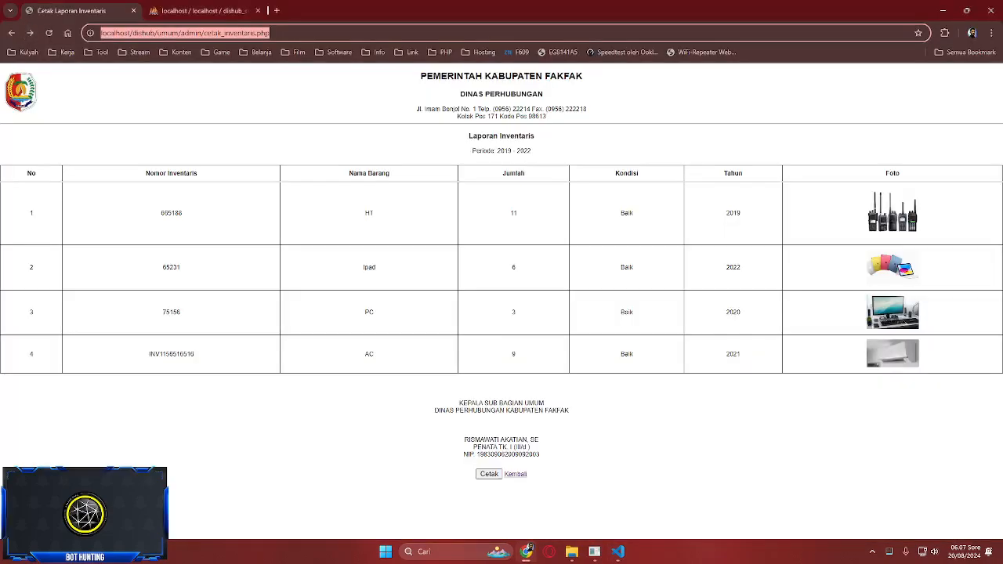
key("alt+Right")
left_click(271, 81)
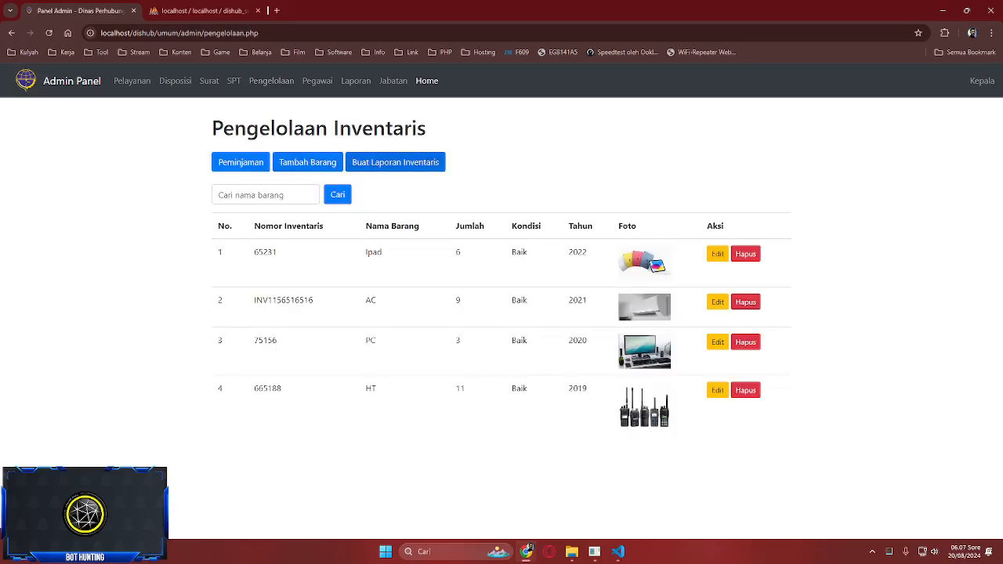
left_click(396, 162)
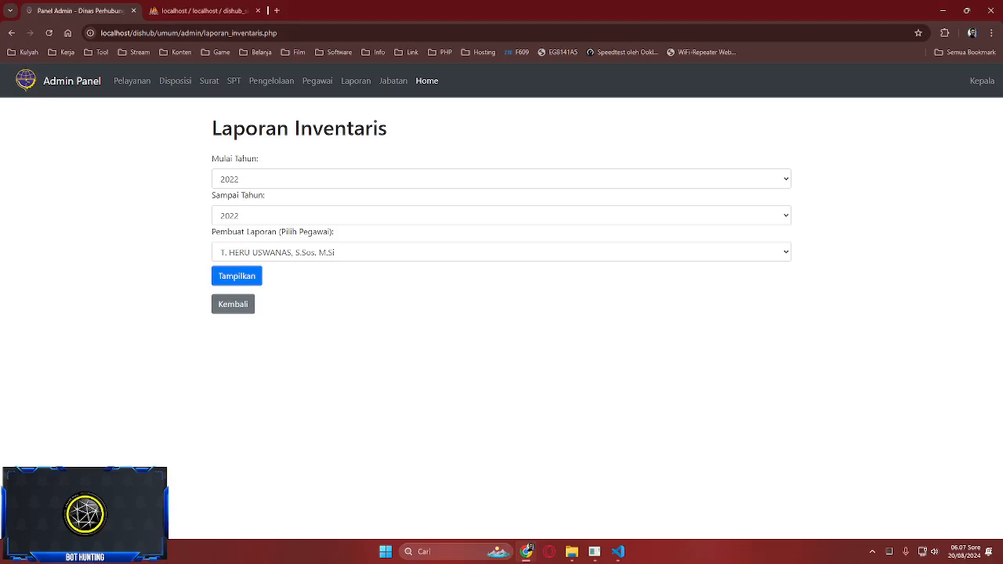
left_click(237, 276)
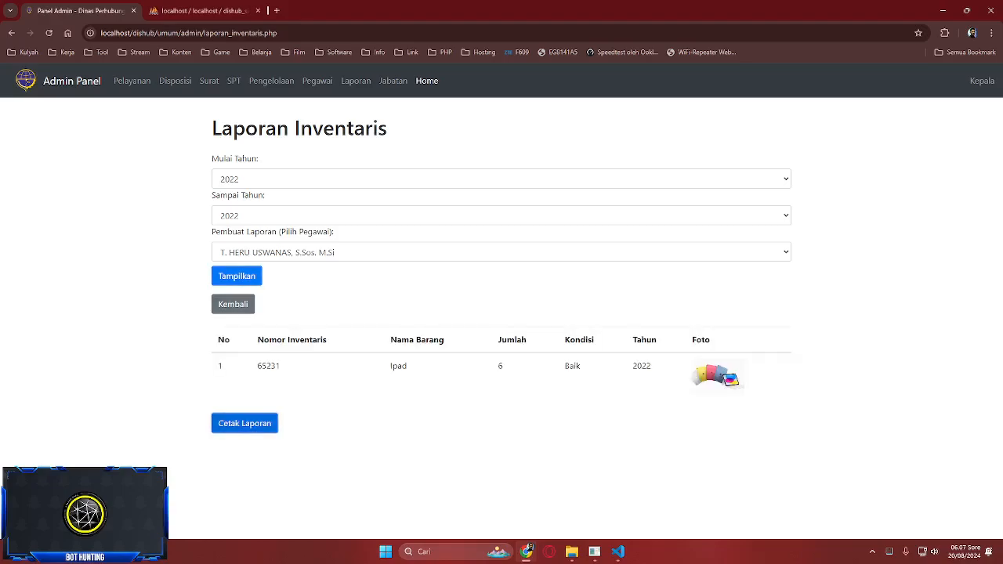
left_click(244, 423)
left_click(515, 329)
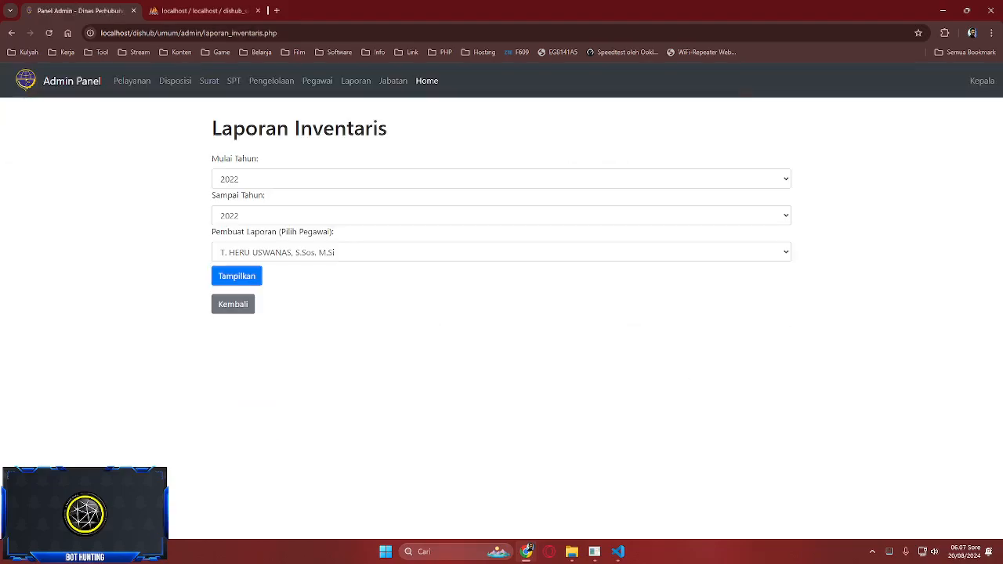
- Dismiss VS Code's extension update notice and retest the report's back navigation in Chrome
left_click(618, 552)
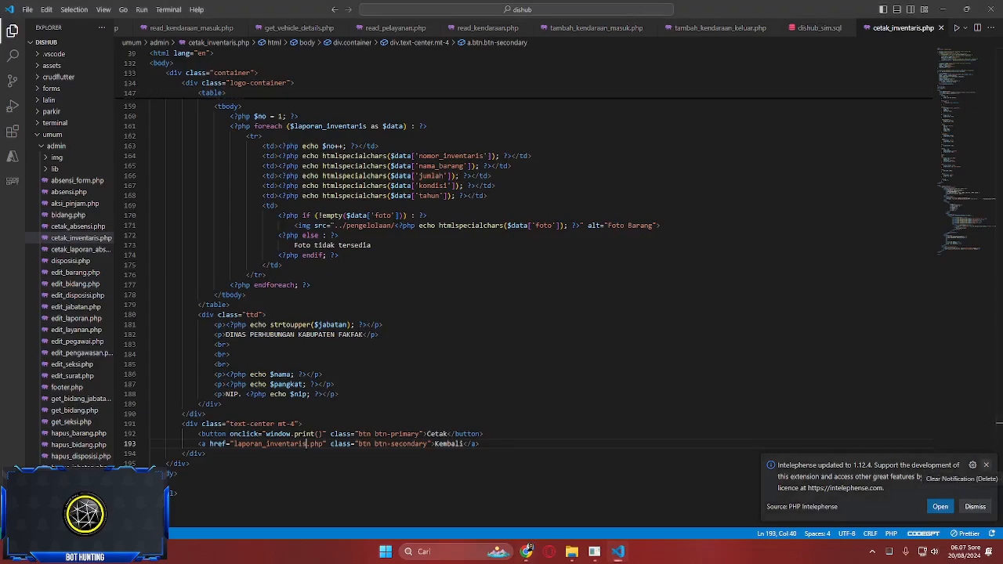
left_click(974, 506)
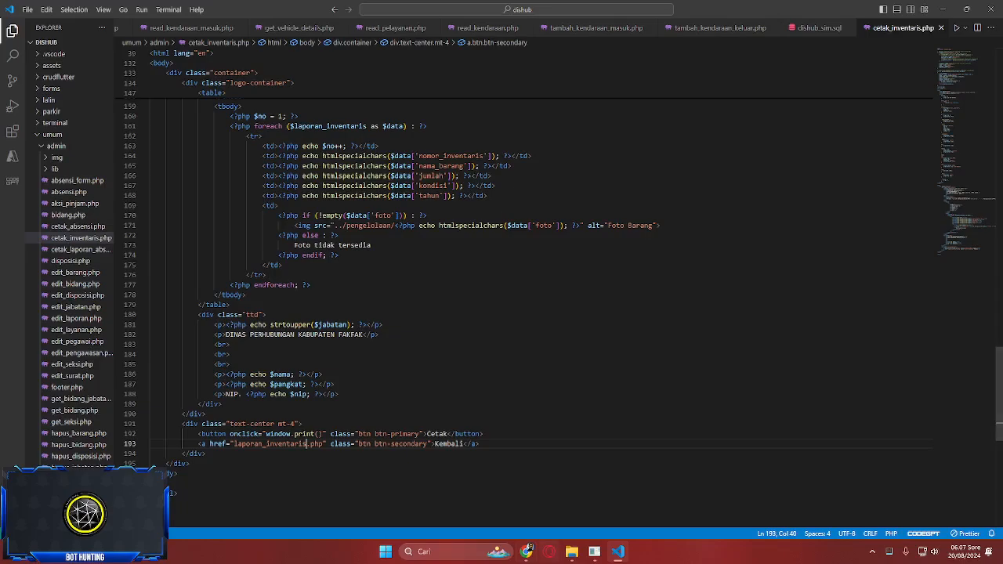
left_click(527, 551)
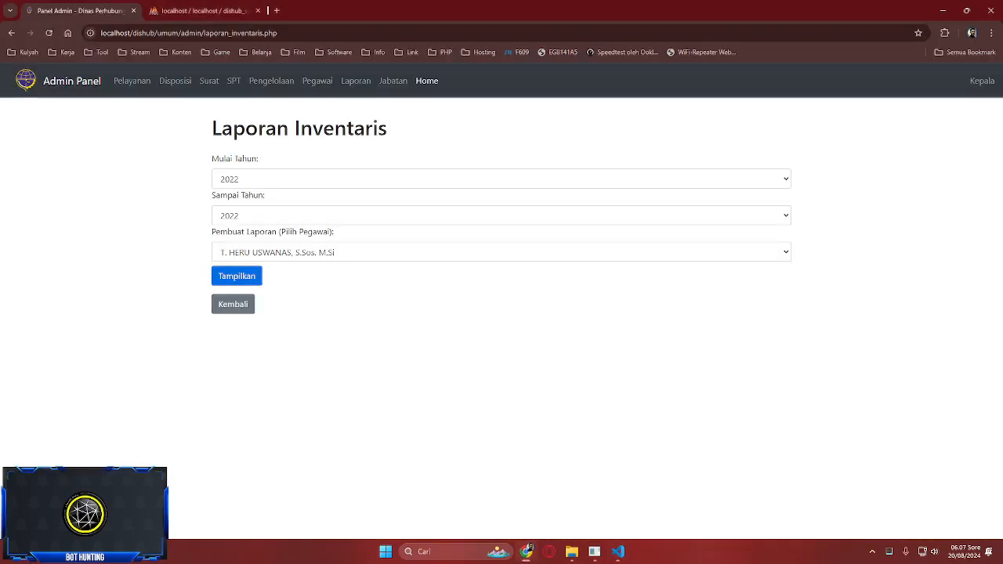
key("Return")
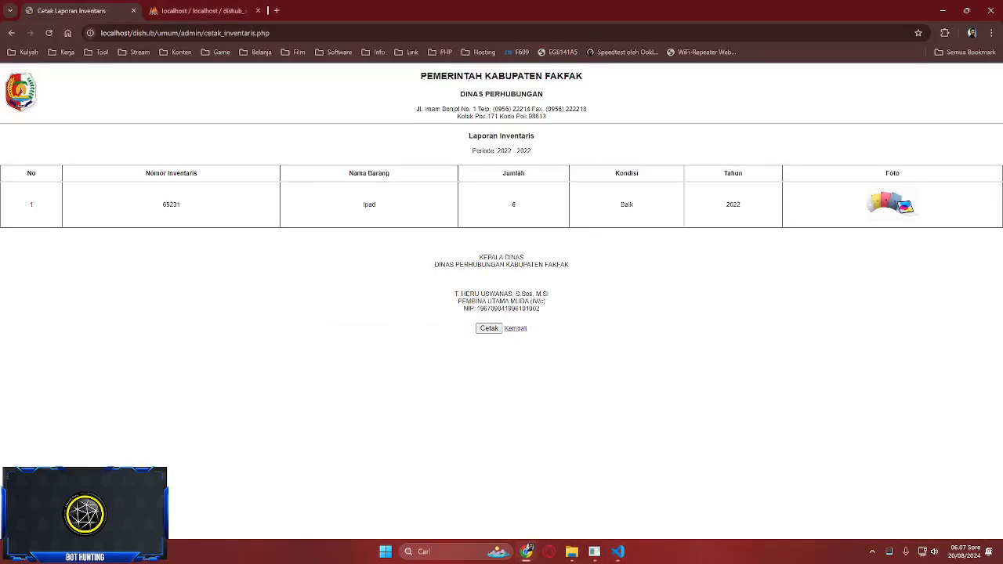
key("alt+Left")
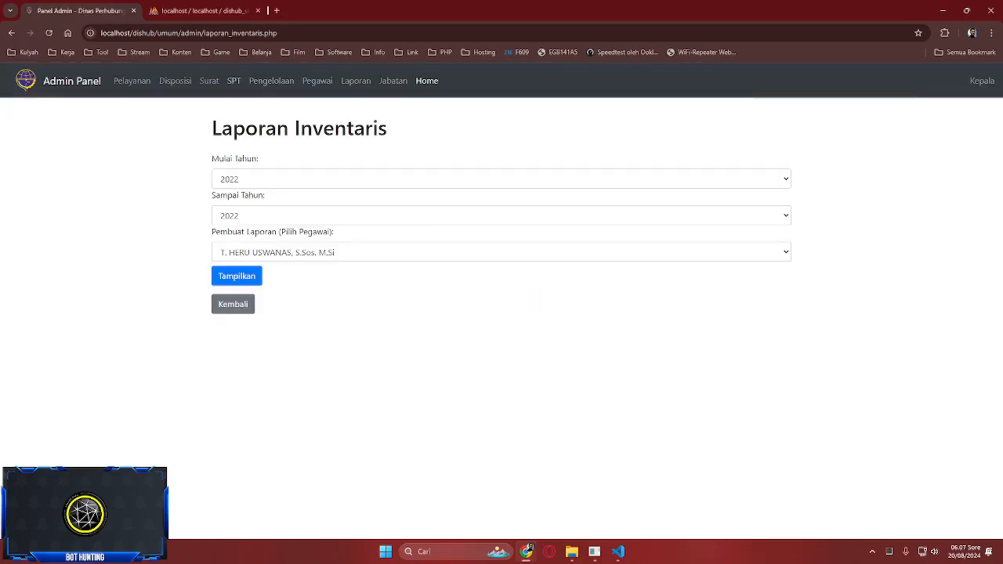
key("alt+Left")
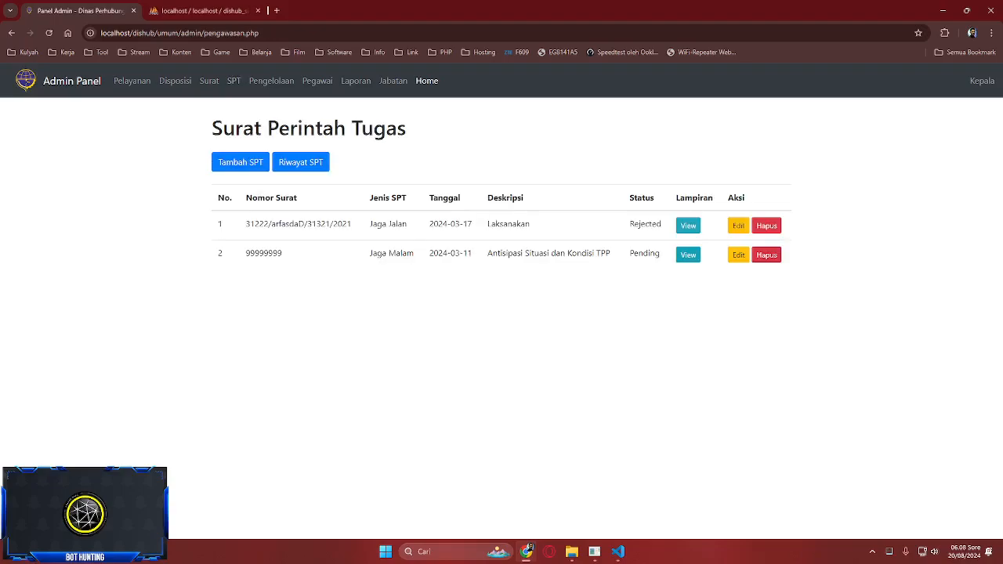
- Look over the inventory management page and its add-item form, then return to the list
key("alt+Left")
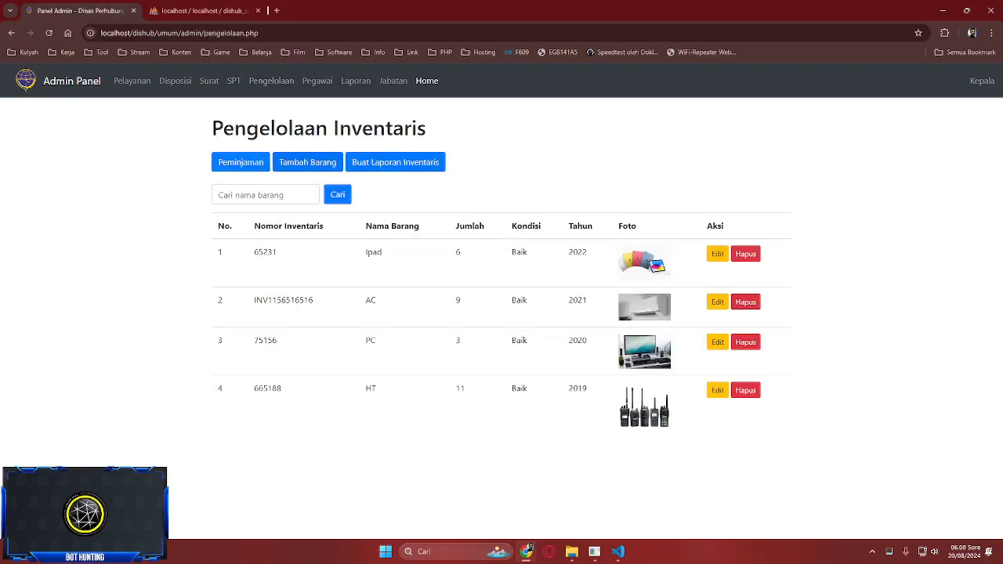
left_click(307, 162)
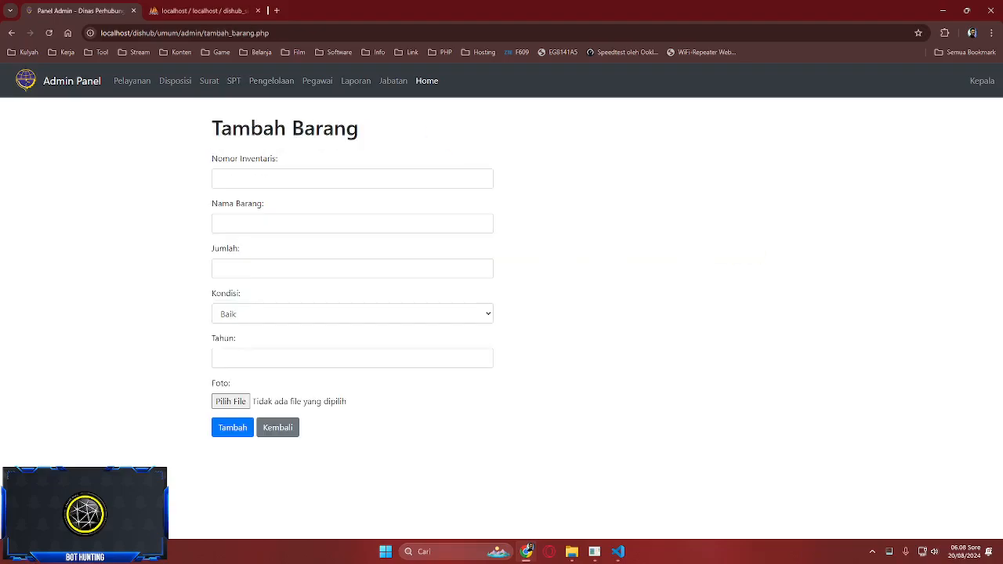
key("ctrl+Tab")
key("ctrl+shift+Tab")
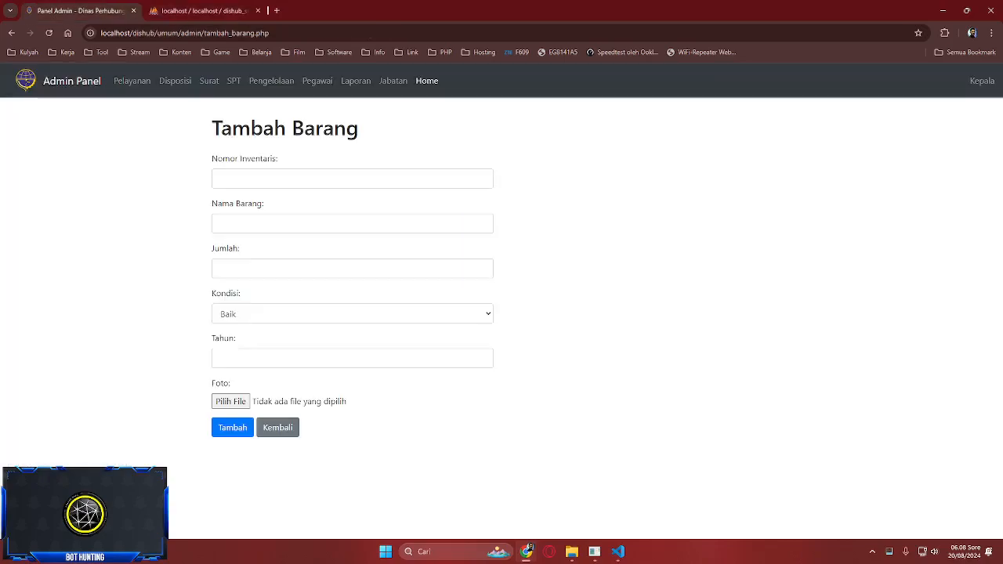
left_click(278, 427)
- Mark the first unreturned loan as returned and confirm it
left_click(230, 162)
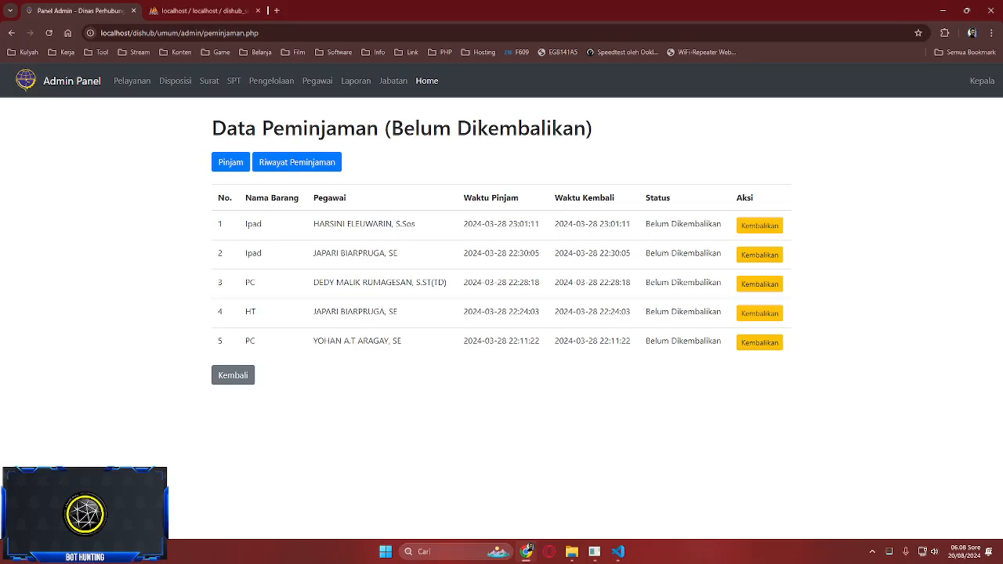
left_click(759, 225)
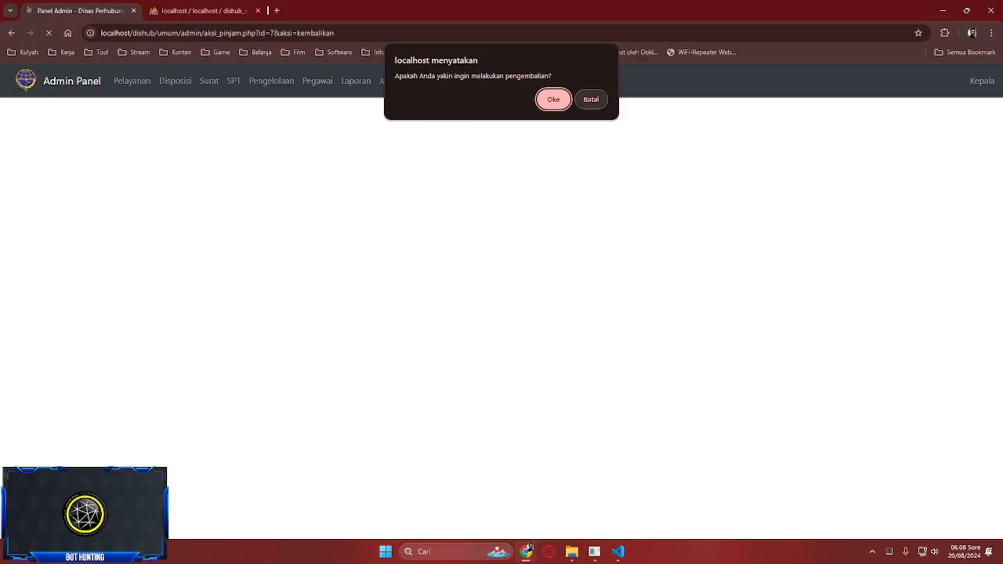
key("Return")
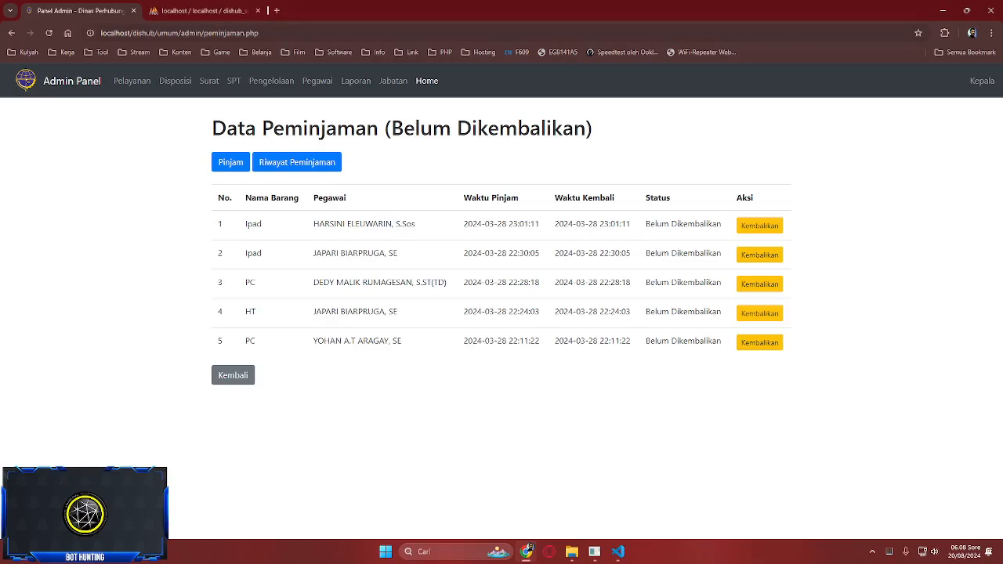
- Review the current loans and returned-loan history, then view phpMyAdmin's four-row pengelolaan table
left_click(271, 81)
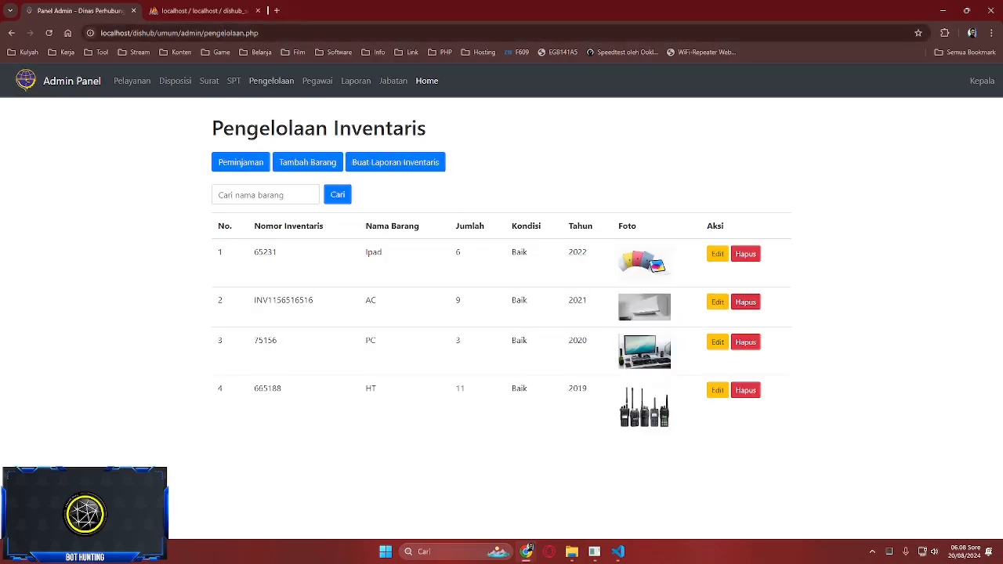
left_click(241, 162)
left_click(296, 162)
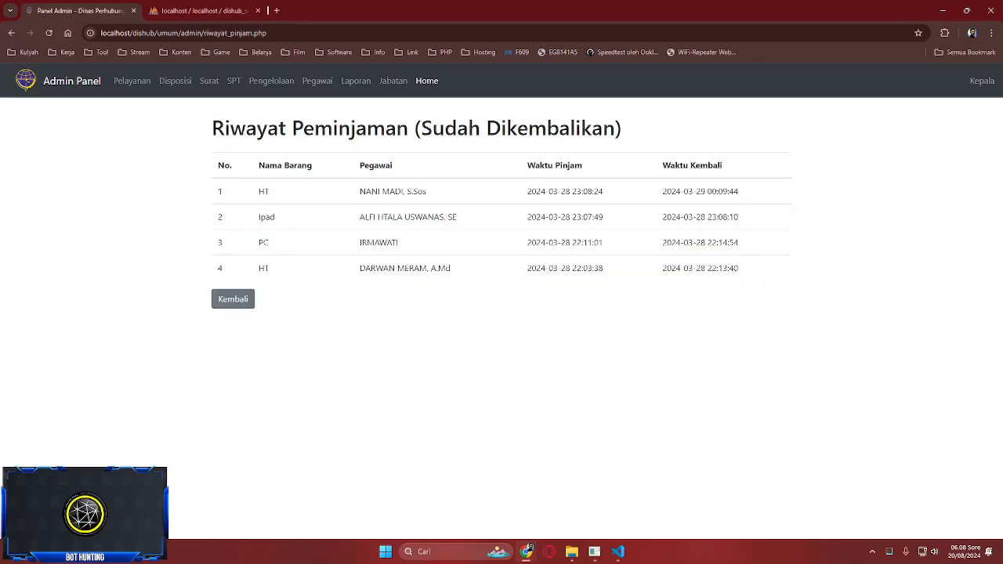
left_click(233, 299)
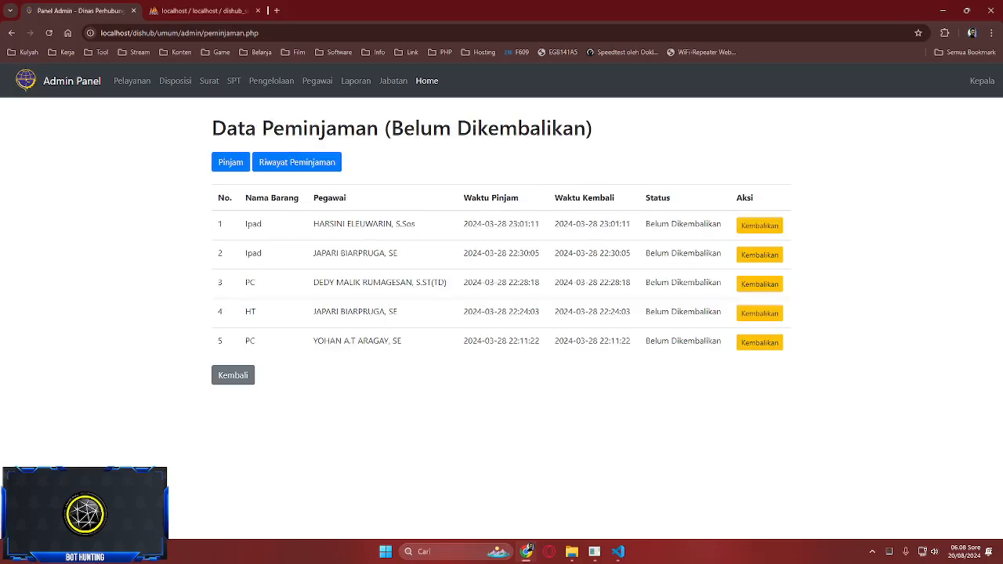
left_click(202, 10)
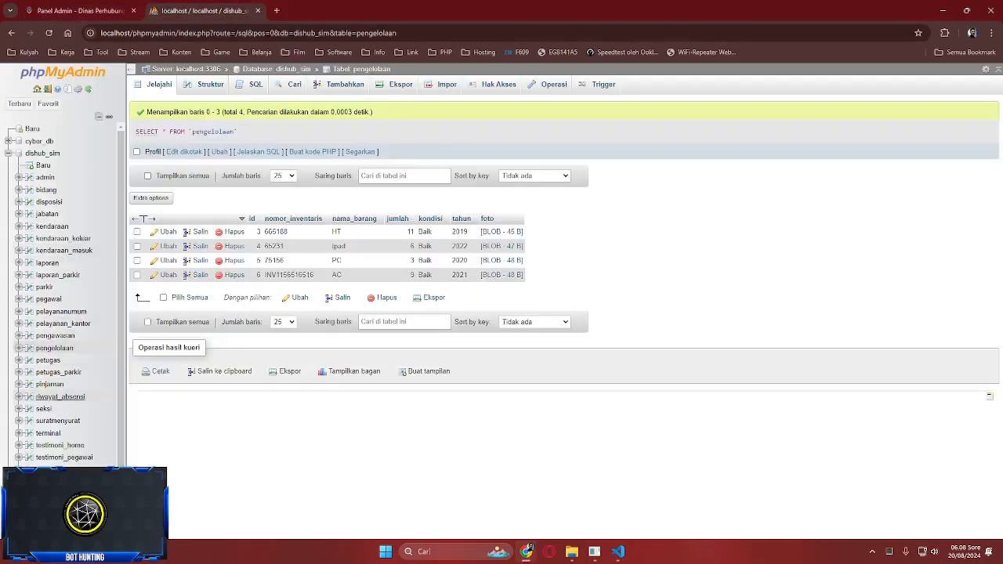
- Compare phpMyAdmin's nine-row pinjaman table with the admin panel's loan list
left_click(49, 384)
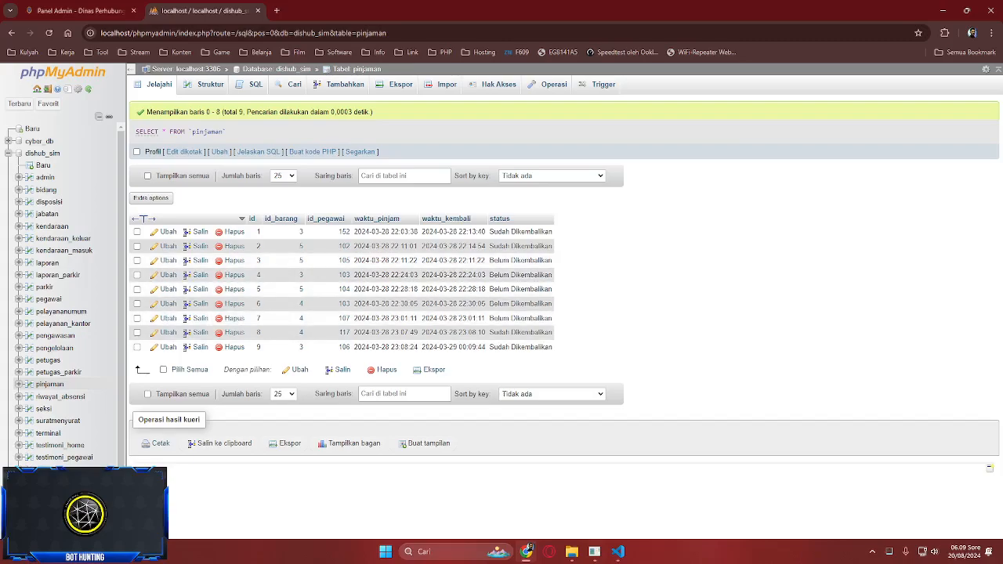
key("ctrl+shift+Tab")
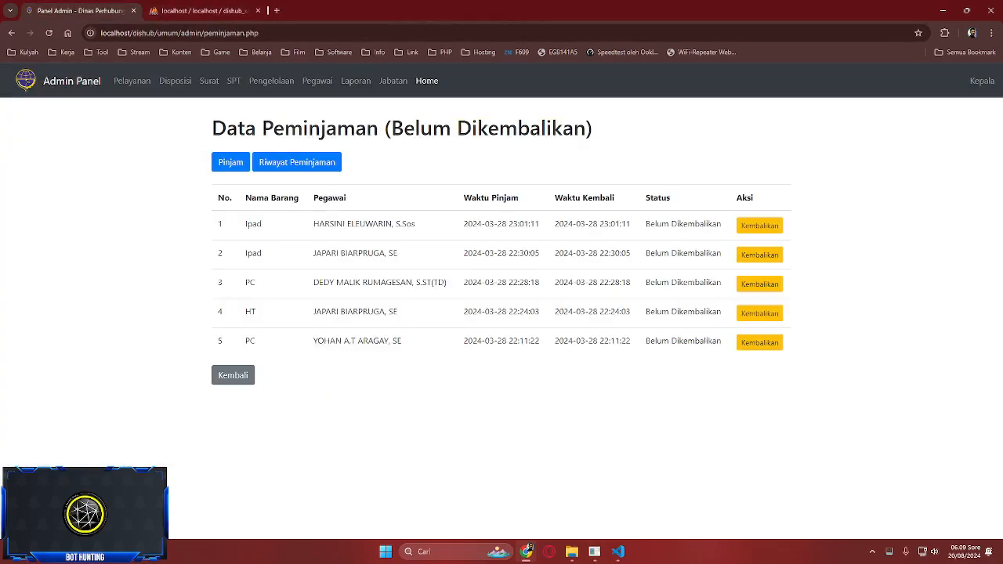
key("ctrl+Tab")
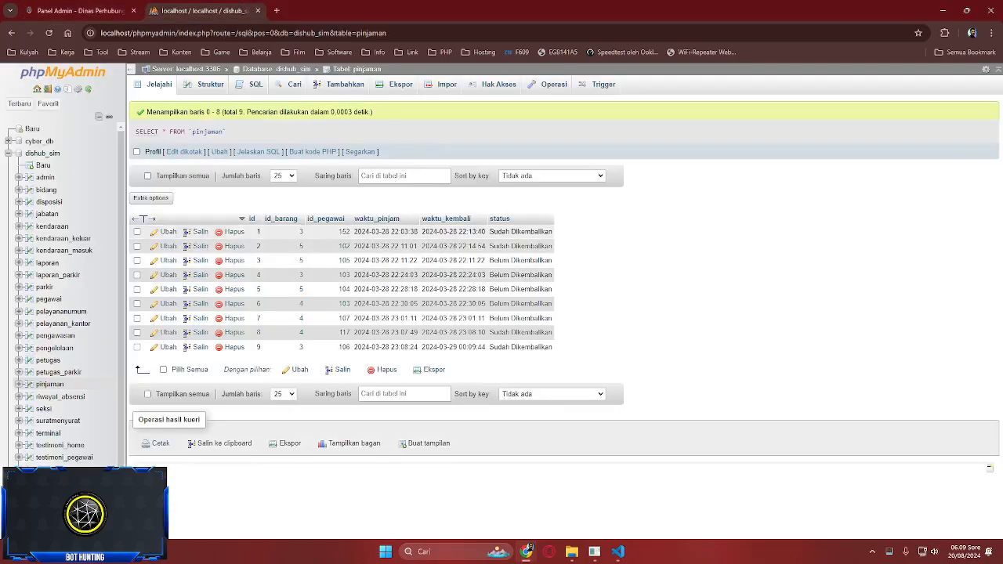
key("ctrl+shift+Tab")
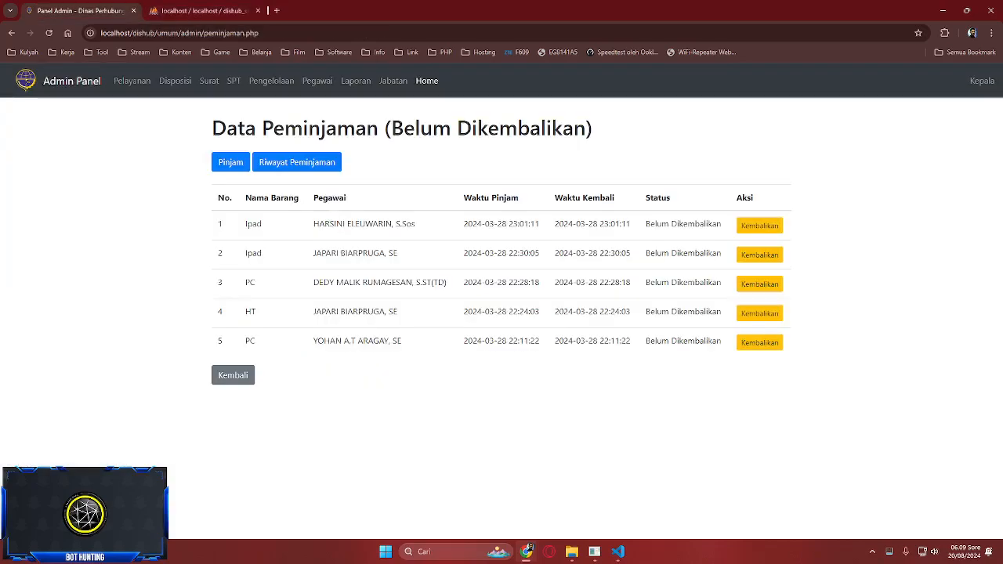
- Check the returned-loan history, then bring up the empty Pinjam Barang loan form
left_click(296, 162)
left_click(232, 298)
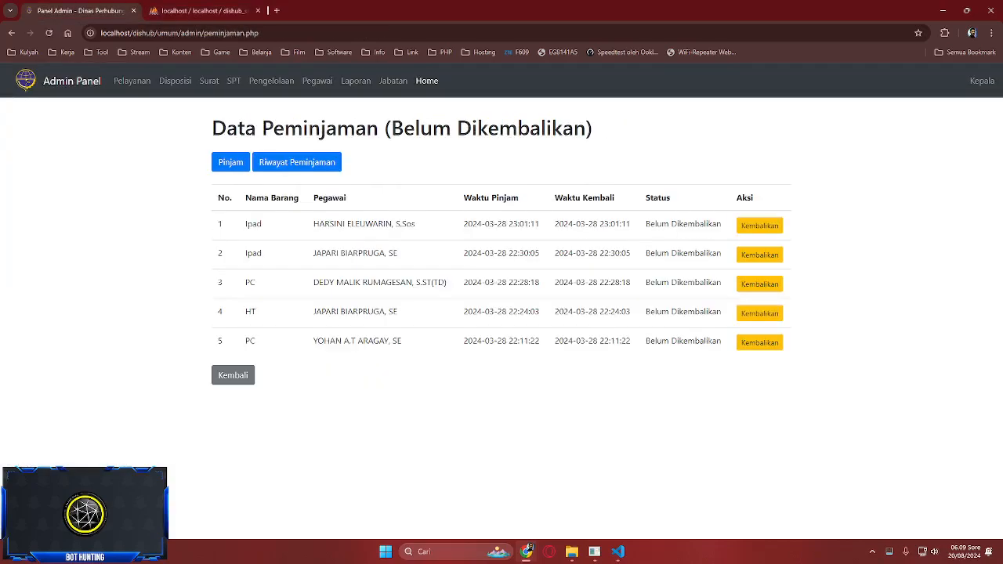
left_click(230, 163)
left_click(501, 189)
left_click(501, 188)
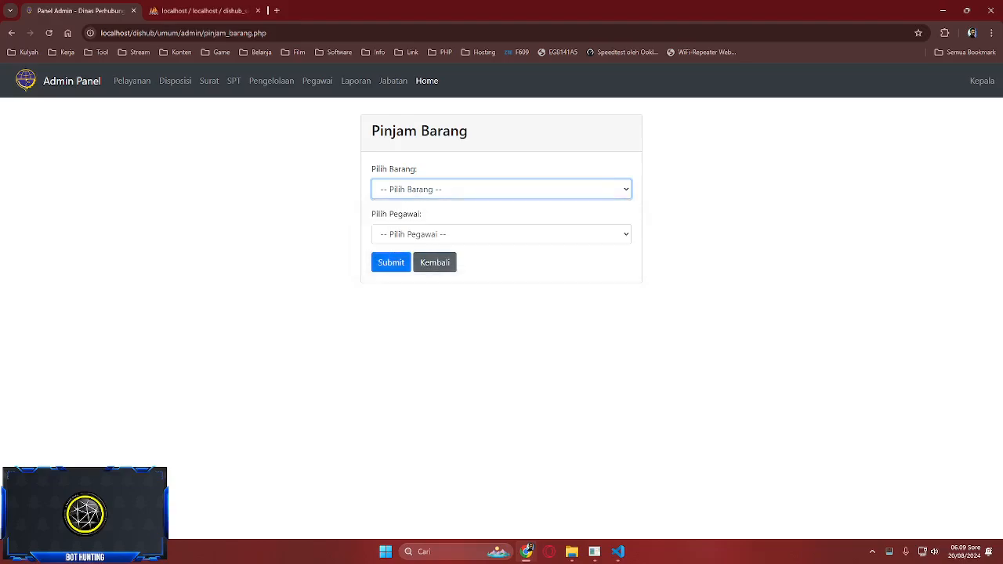
- Move between the Pinjam Barang form, inventory management page and current loans list
left_click(434, 262)
left_click(230, 162)
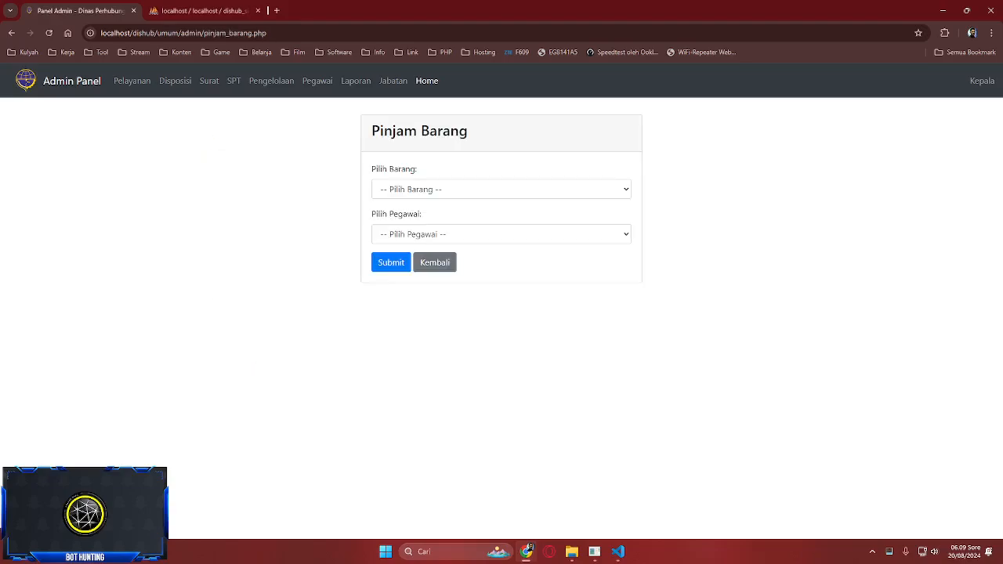
left_click(501, 189)
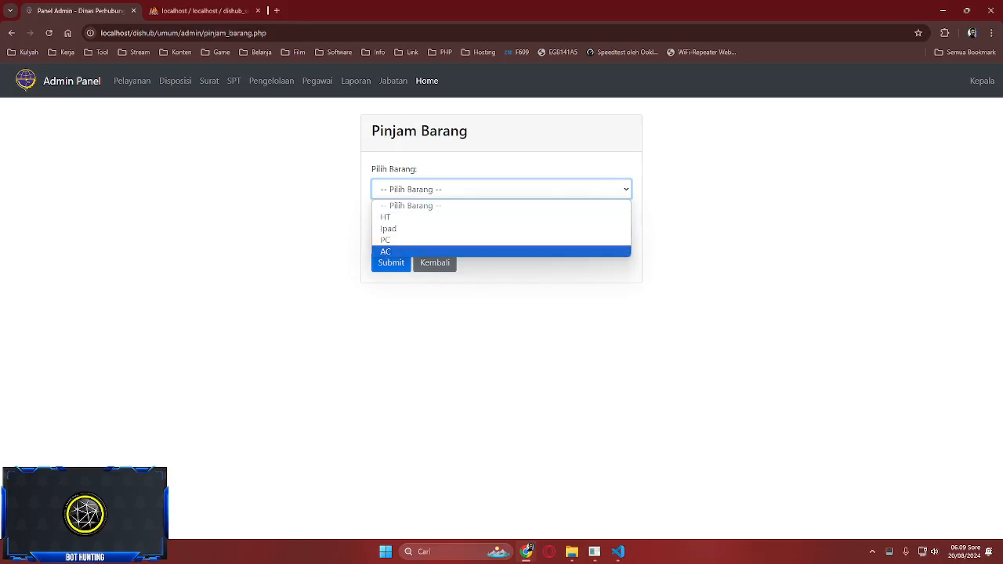
left_click(434, 264)
left_click(271, 81)
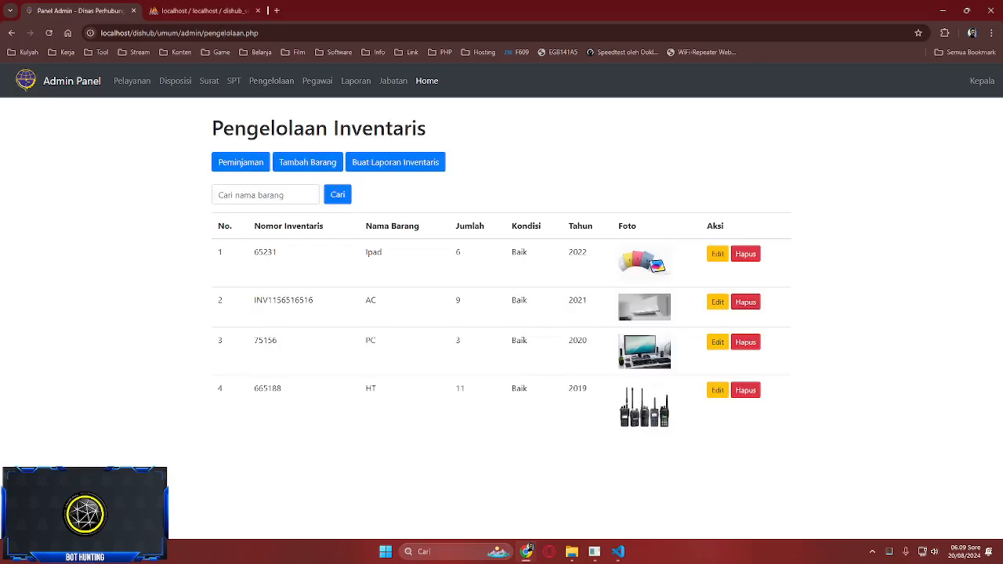
left_click(240, 162)
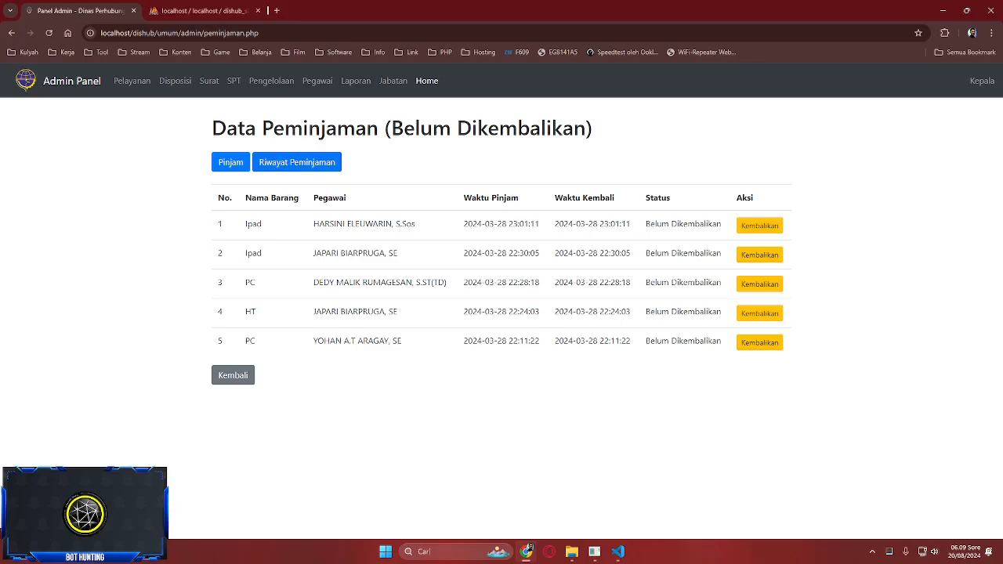
left_click(232, 374)
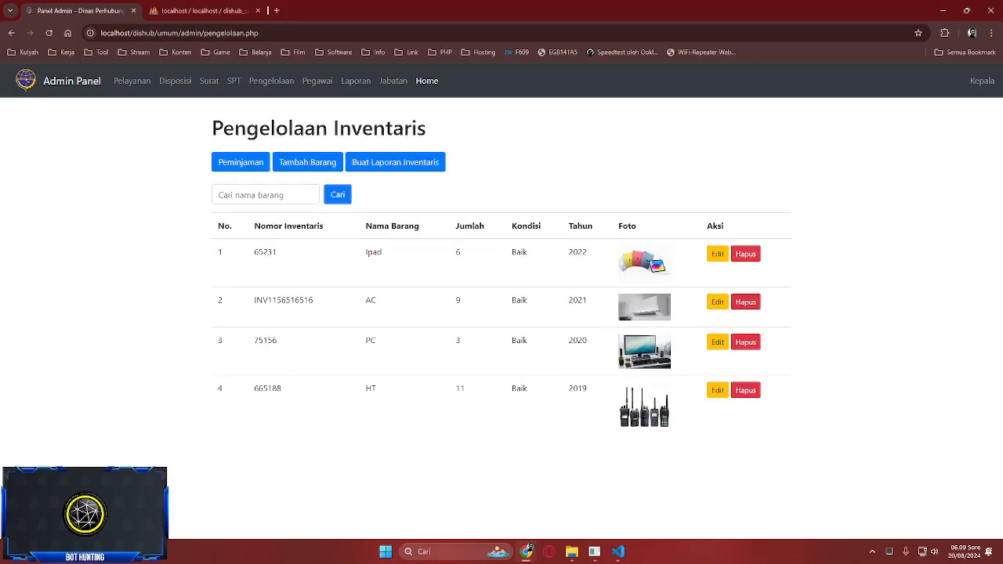
left_click(241, 162)
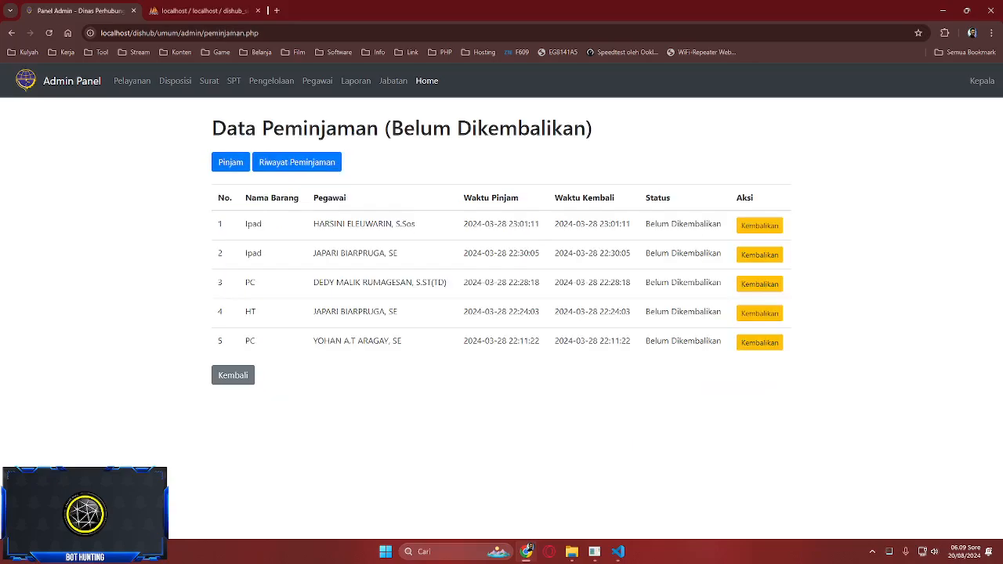
- Save a new HT loan to an employee and reload phpMyAdmin's pinjaman table to find it
left_click(230, 162)
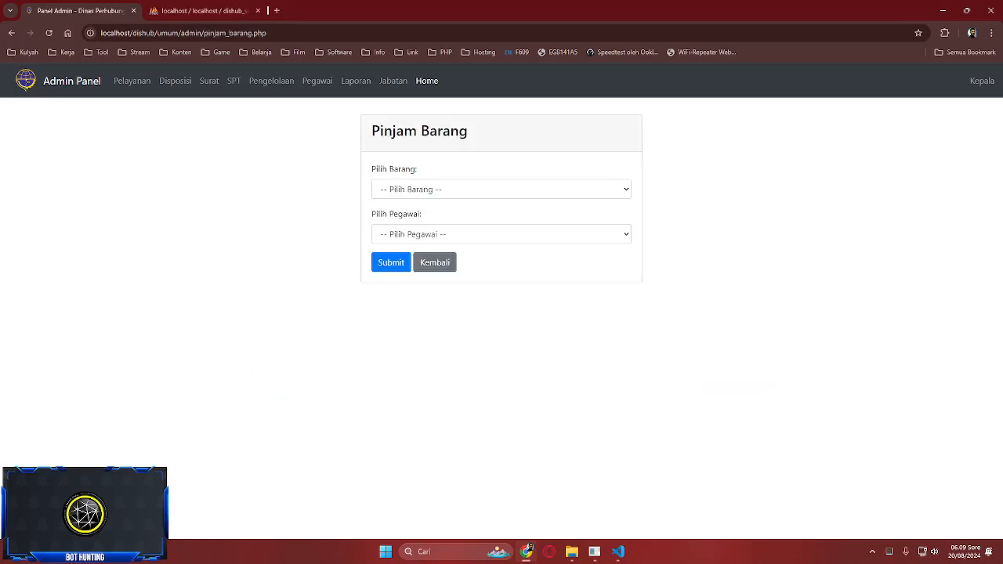
left_click(500, 188)
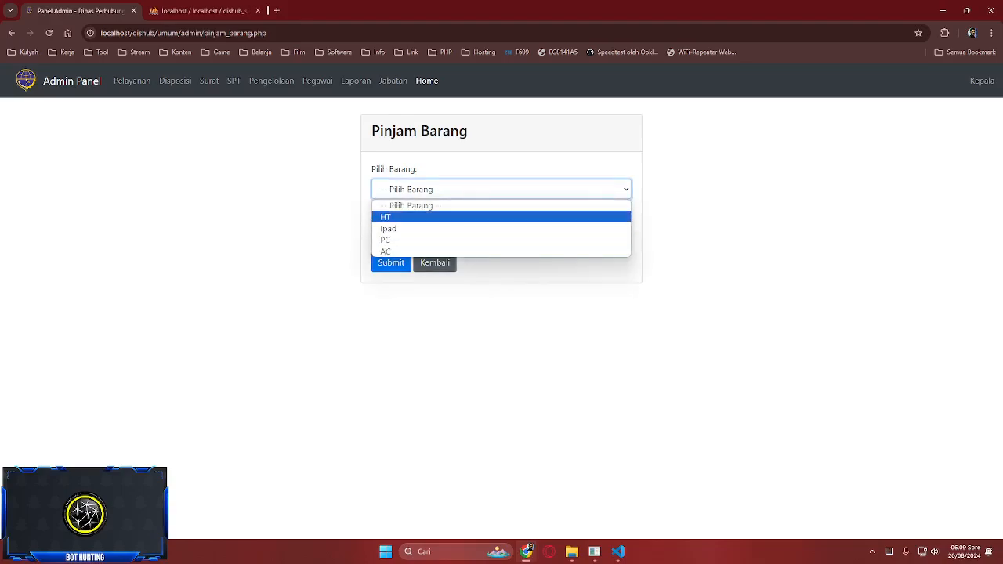
left_click(427, 217)
left_click(500, 233)
scroll(470, 360, "down", 6)
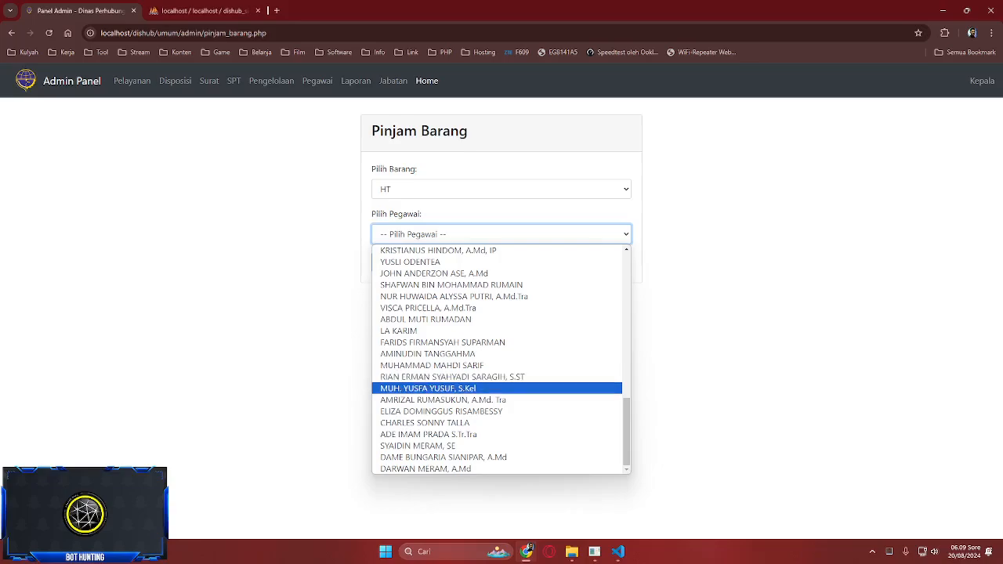
left_click(433, 263)
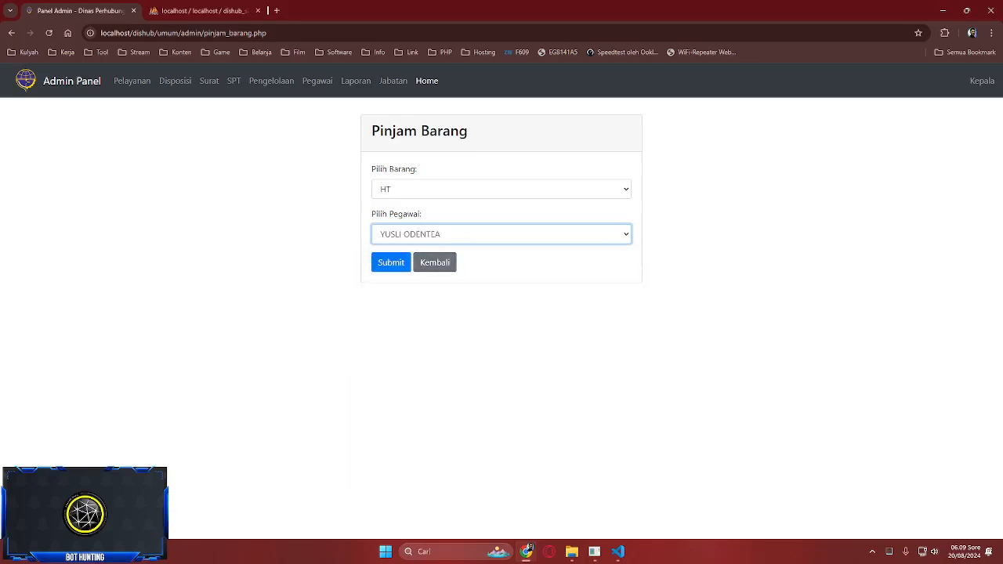
left_click(390, 263)
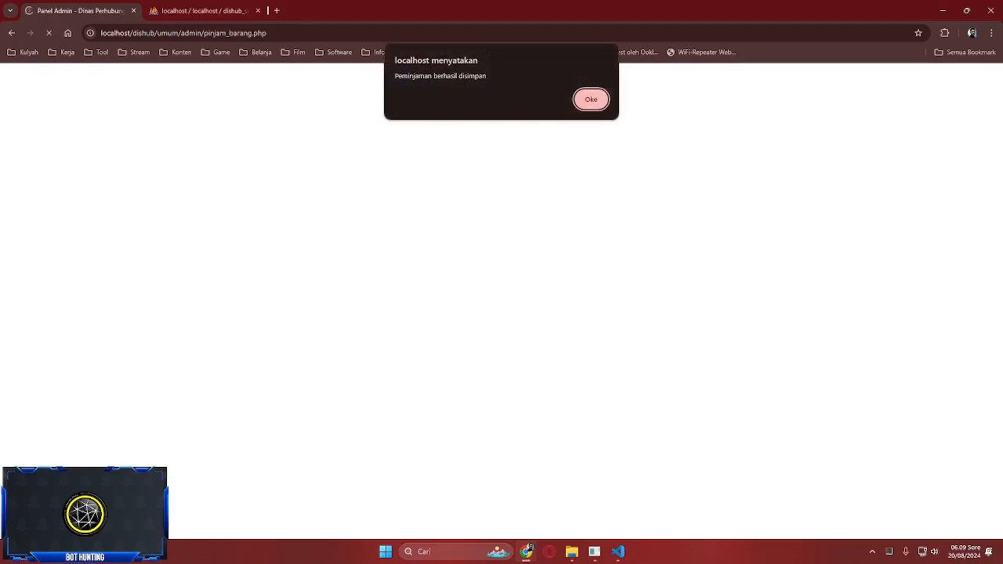
key("Return")
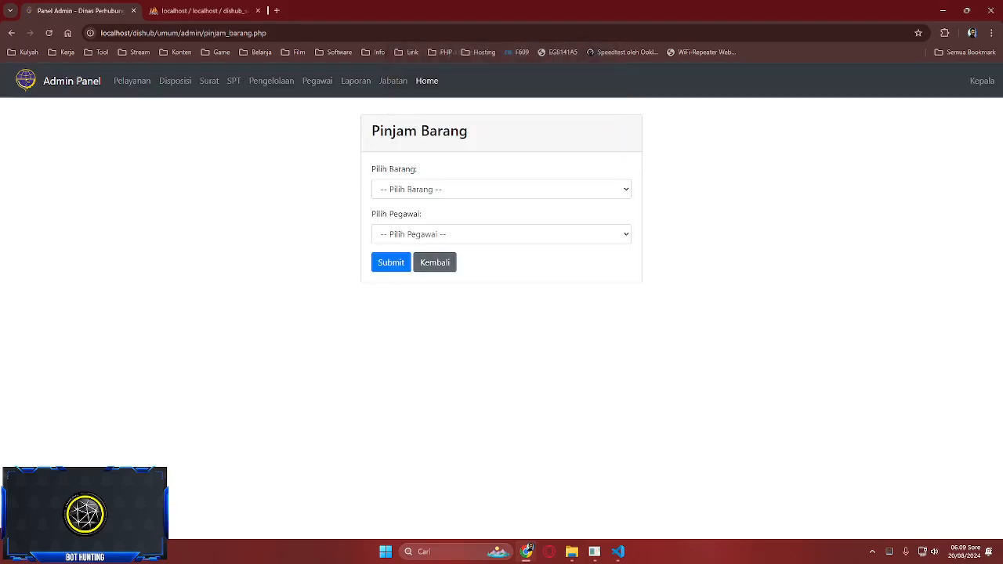
left_click(435, 261)
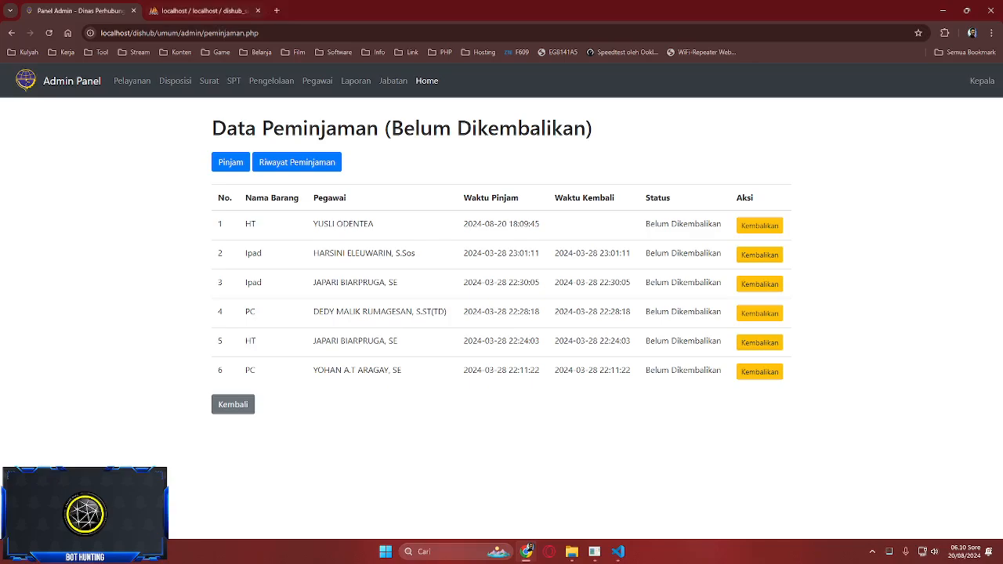
left_click(200, 10)
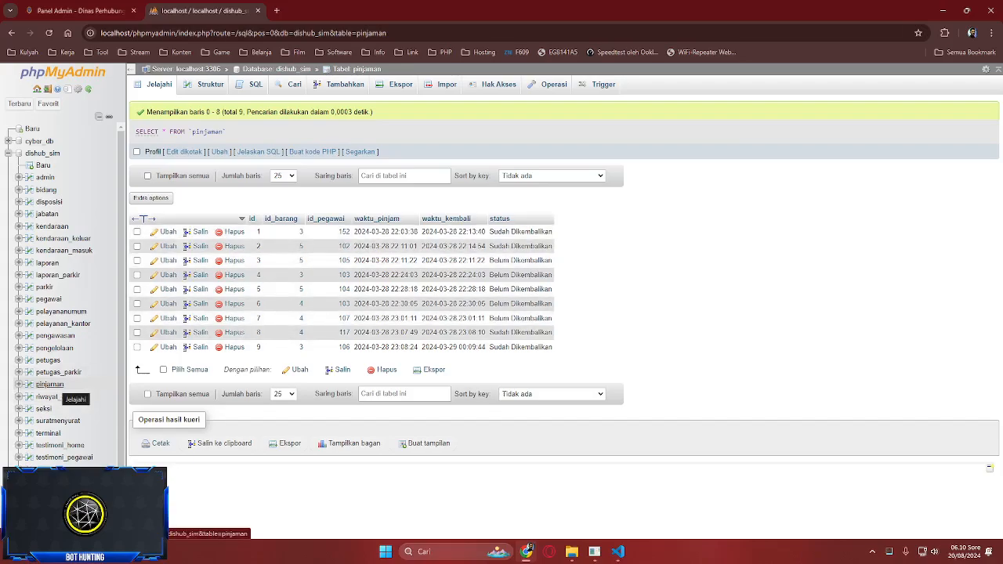
left_click(58, 385)
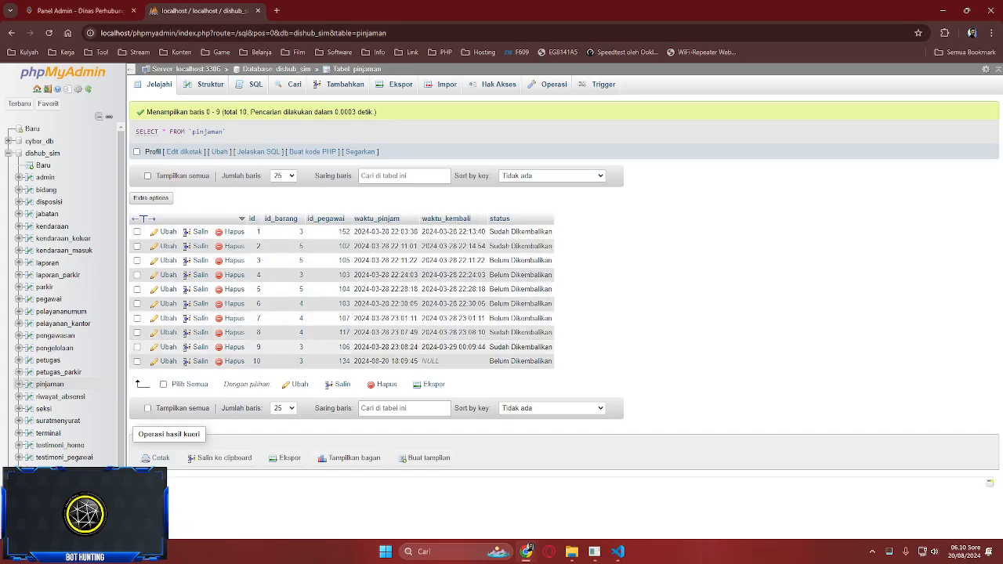
- Compare row 10 (HT loan, status Belum Dikembalikan) with the admin panel's Data Peminjaman list
key("ctrl+shift+Tab")
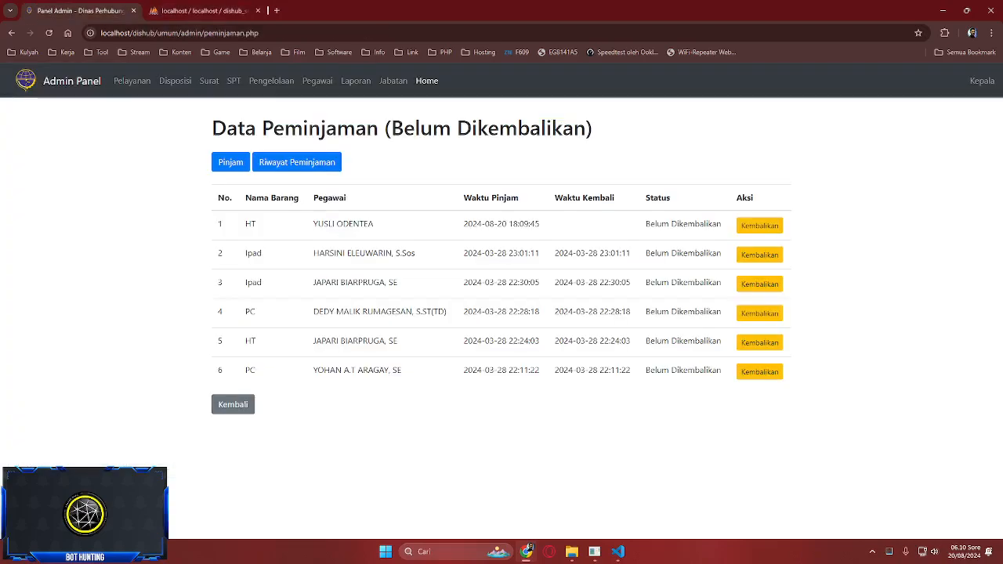
key("ctrl+Tab")
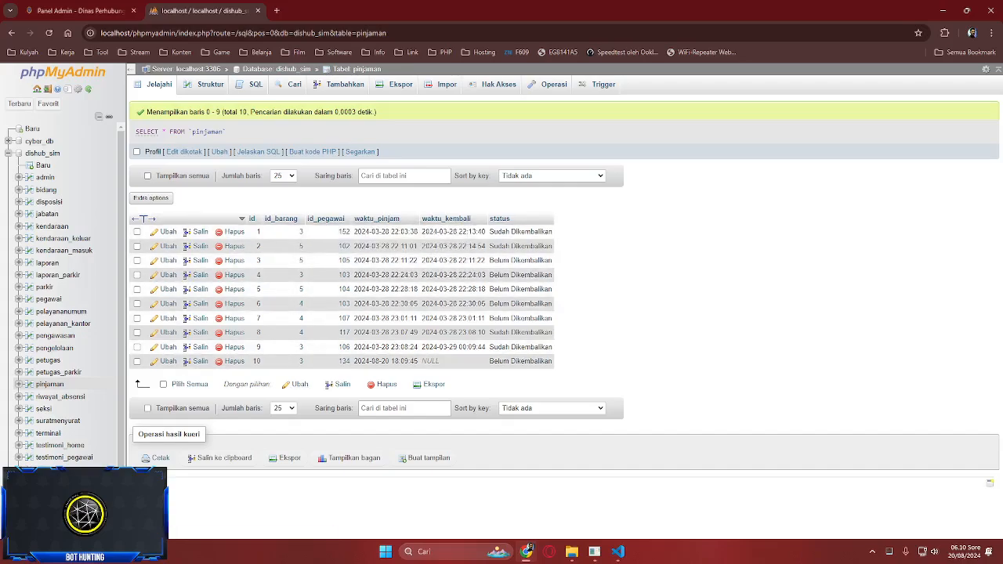
left_click(78, 11)
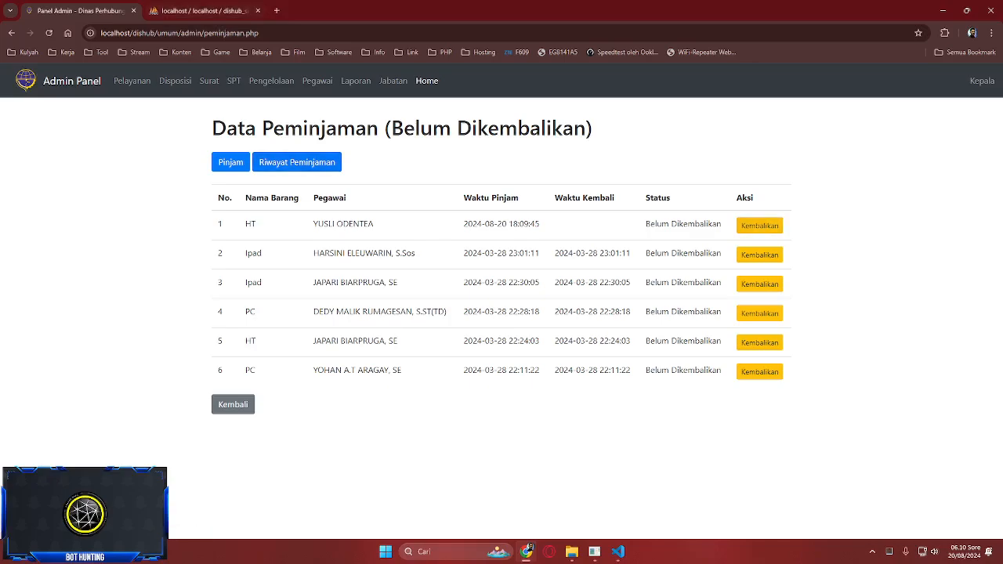
left_click(759, 225)
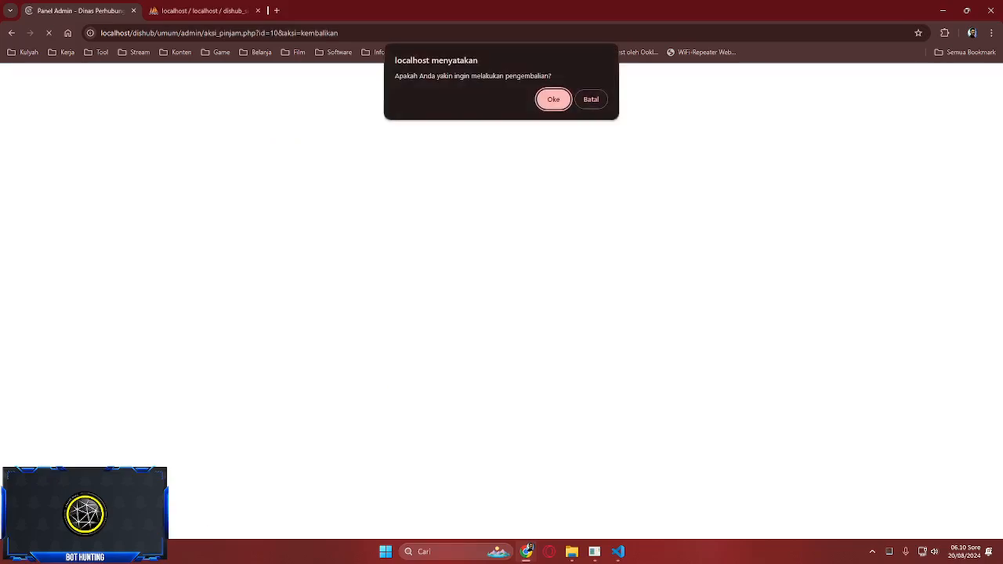
left_click(592, 99)
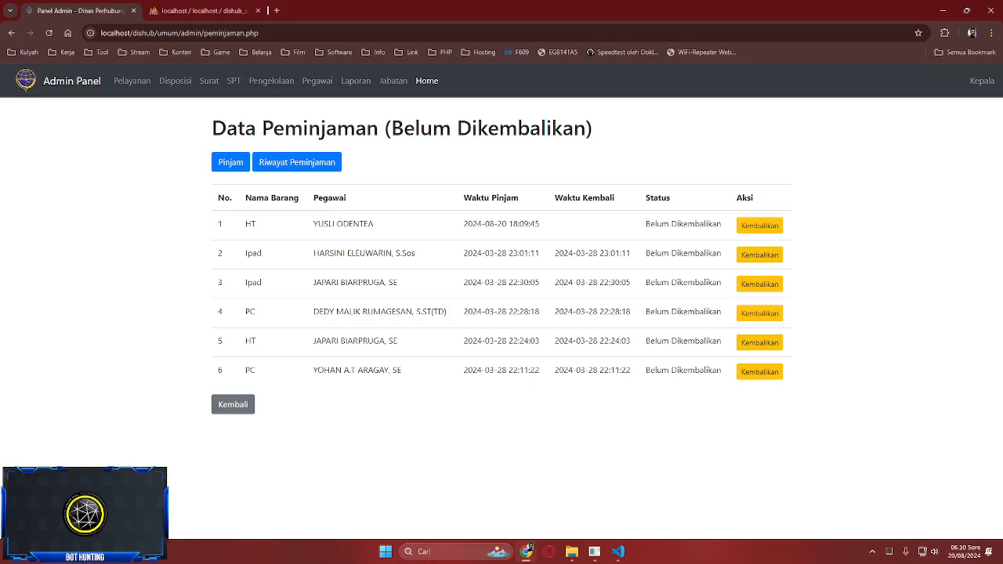
left_click(759, 283)
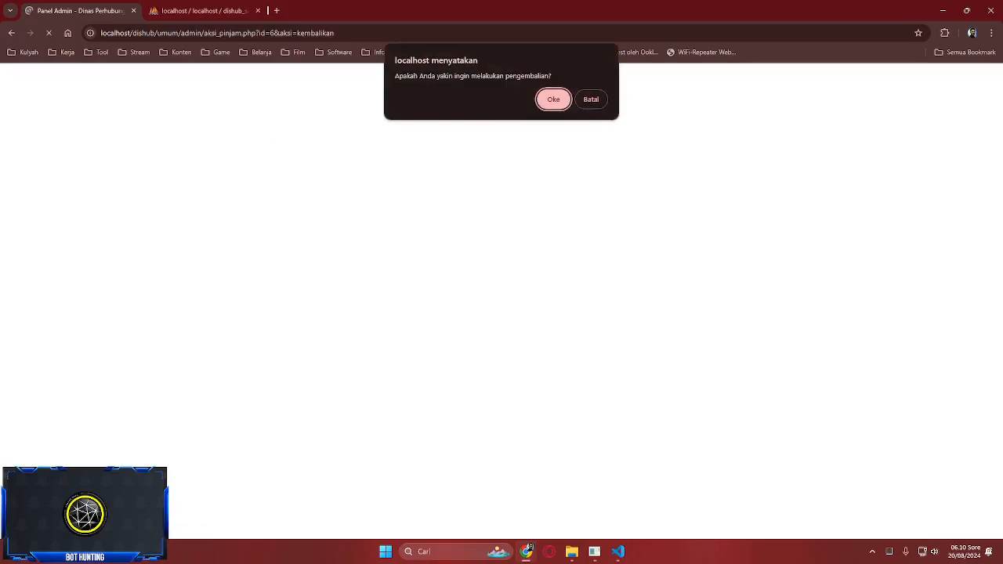
left_click(553, 99)
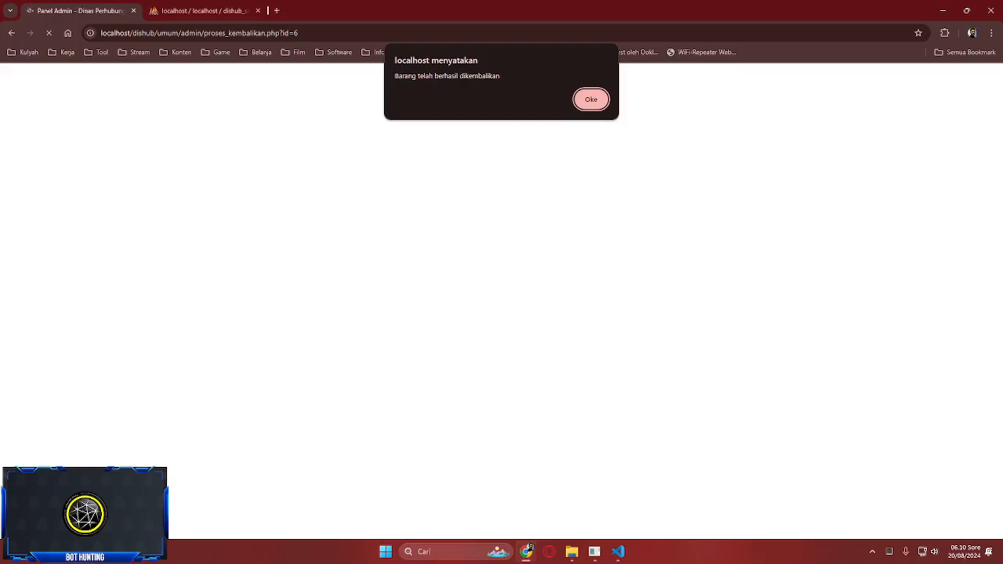
key("Return")
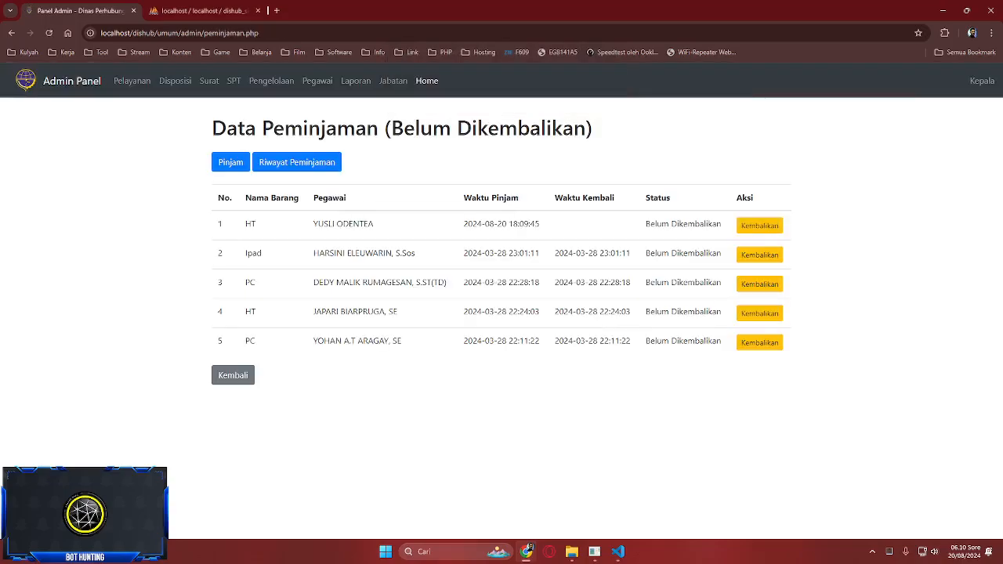
- Check the returned-loan history, then show the Daftar Pegawai employee list
left_click(296, 163)
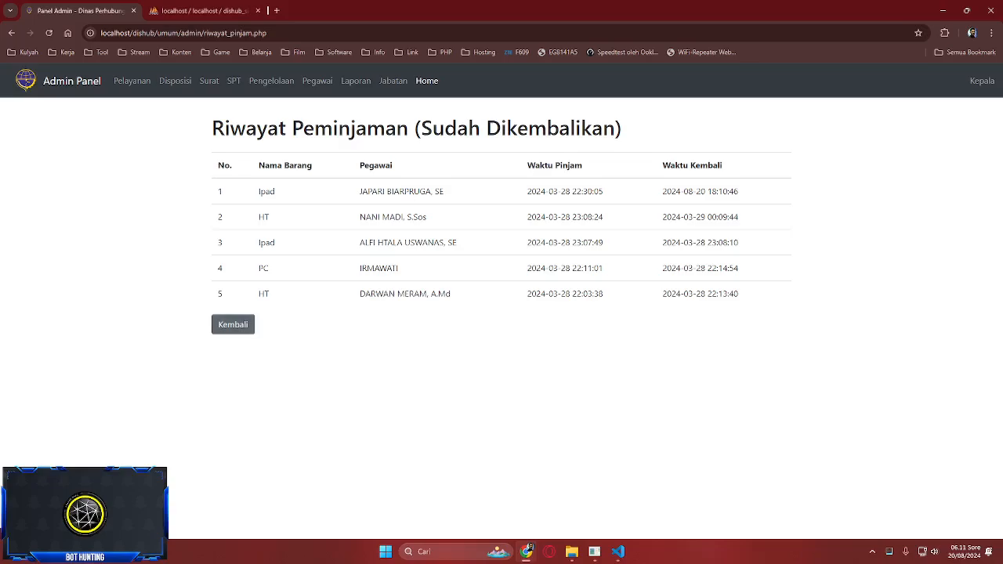
left_click(233, 325)
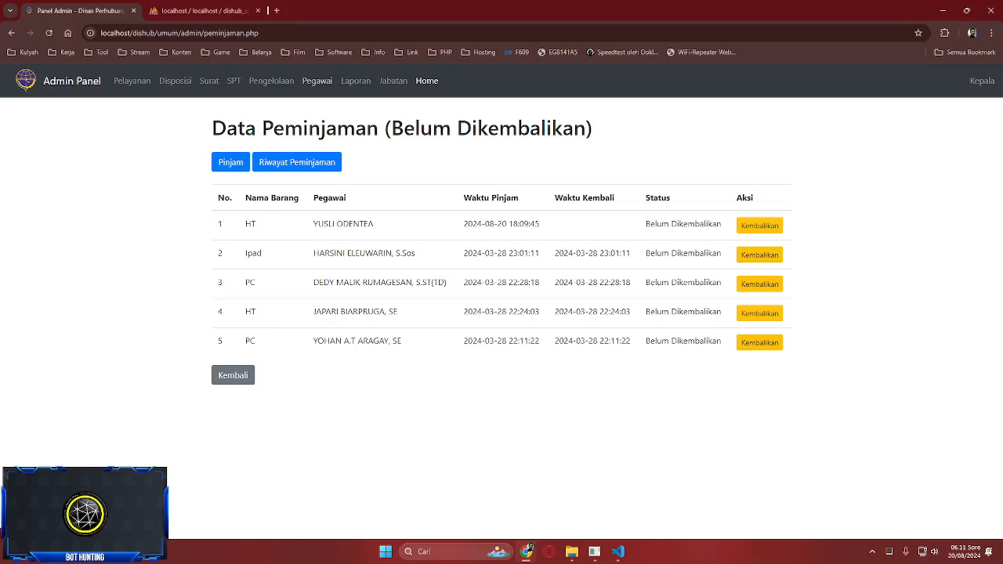
left_click(318, 81)
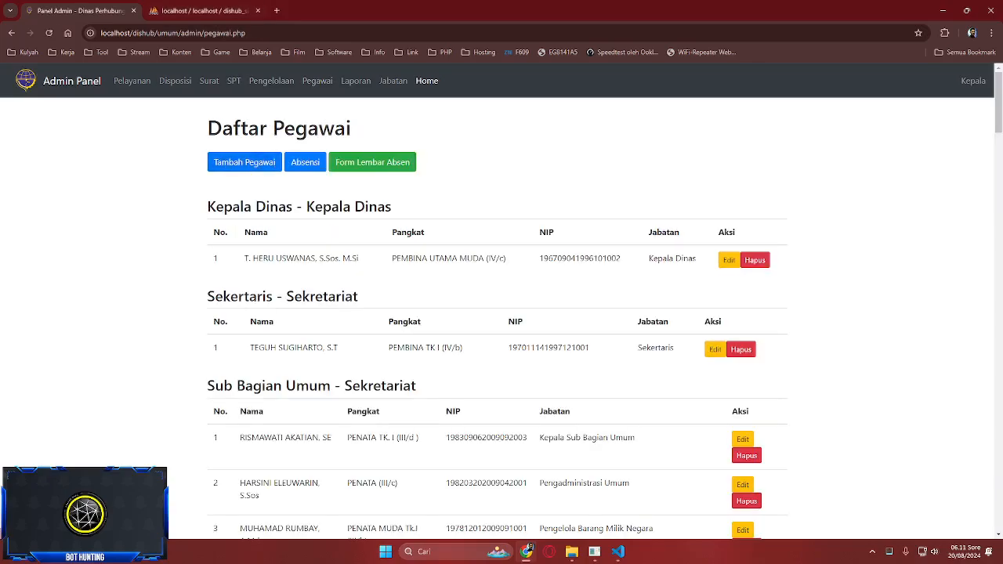
- Check the pegawai table in phpMyAdmin, then start a new employee in Tambah Pegawai
key("ctrl+Tab")
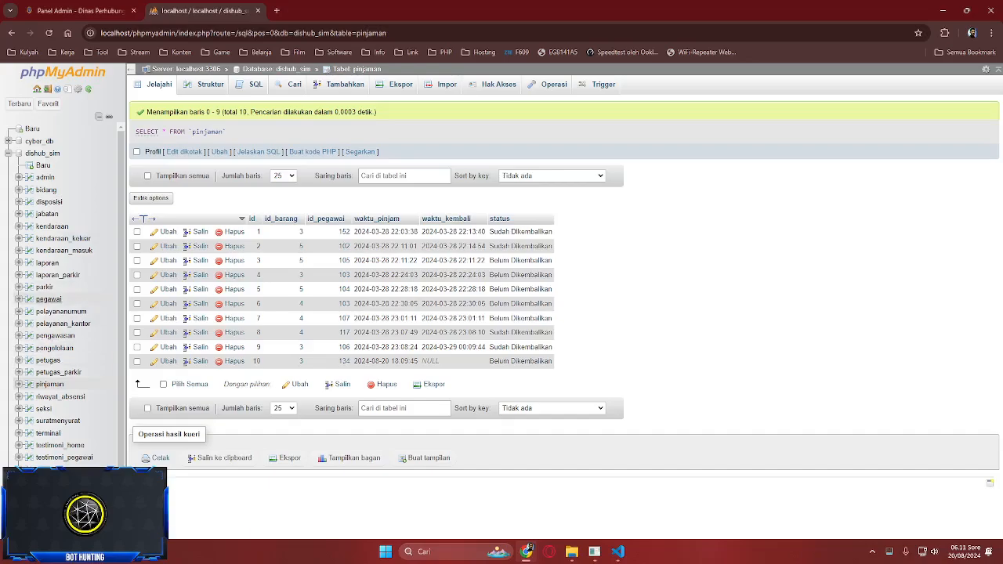
left_click(49, 299)
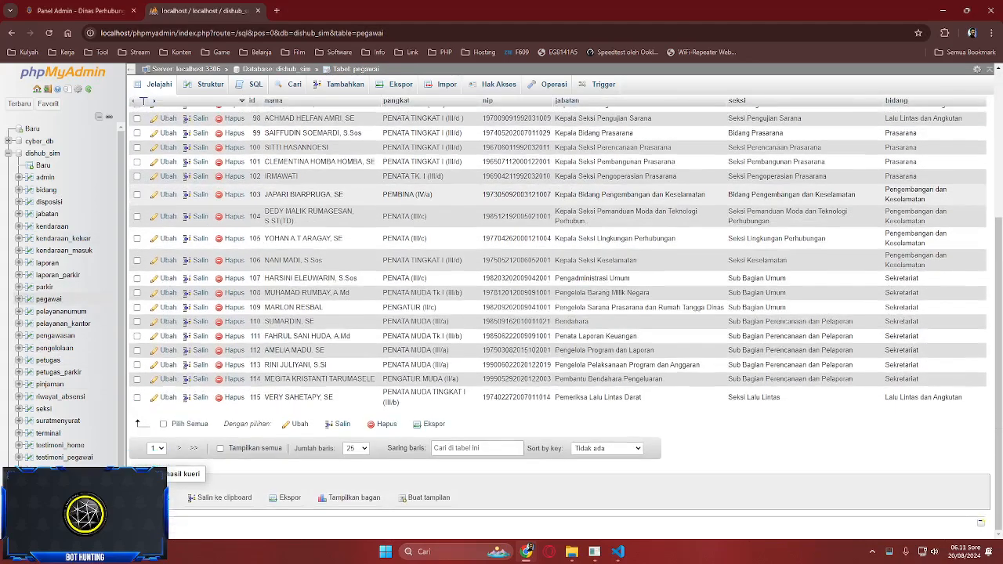
key("ctrl+Tab")
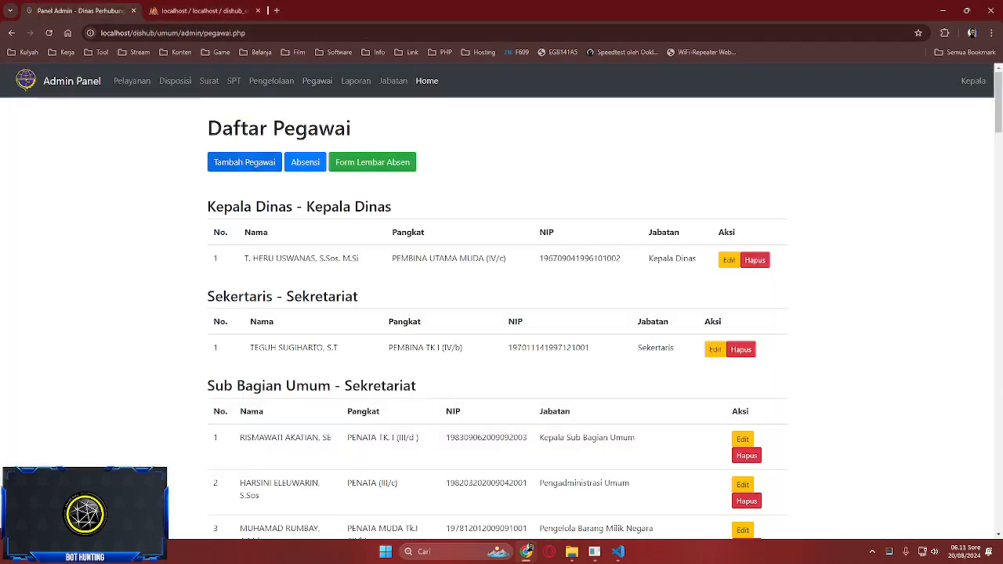
left_click(243, 162)
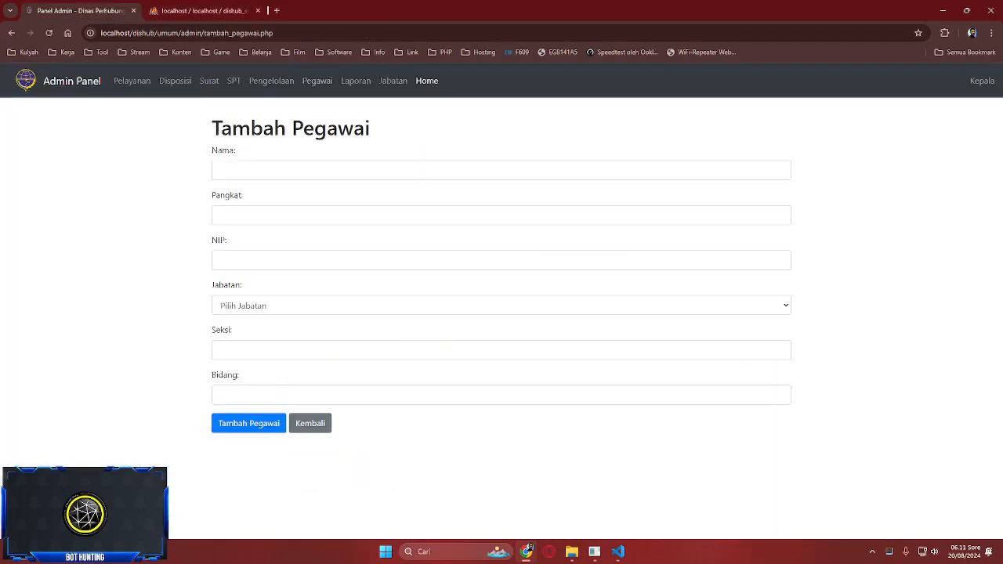
- Fill Nama and Pangkat with test text and NIP with a dummy 12-digit number
left_click(219, 170)
type("sdfsdfsd")
key("Tab")
type("fsdfsdfsdfsd")
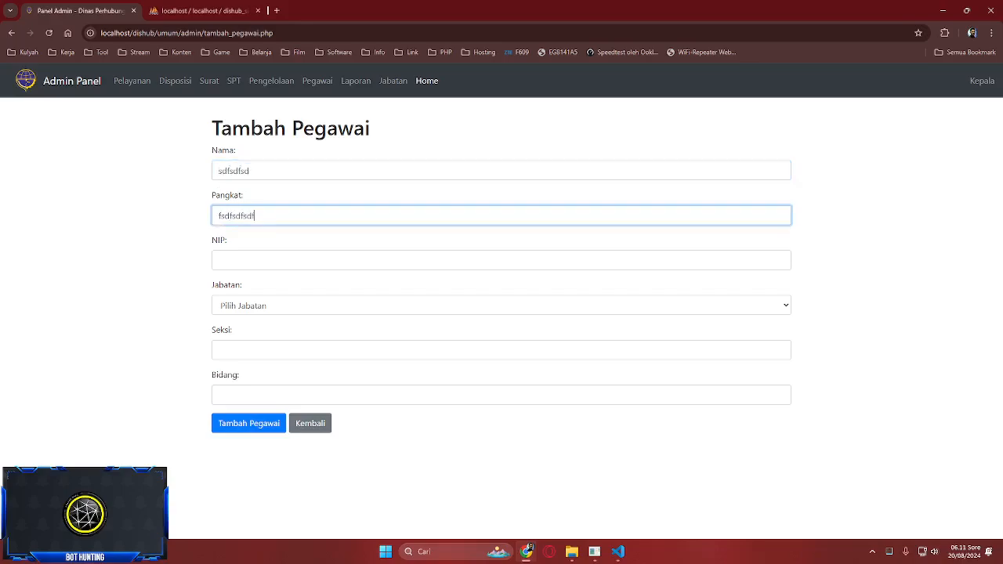
key("Tab")
type("123123123123")
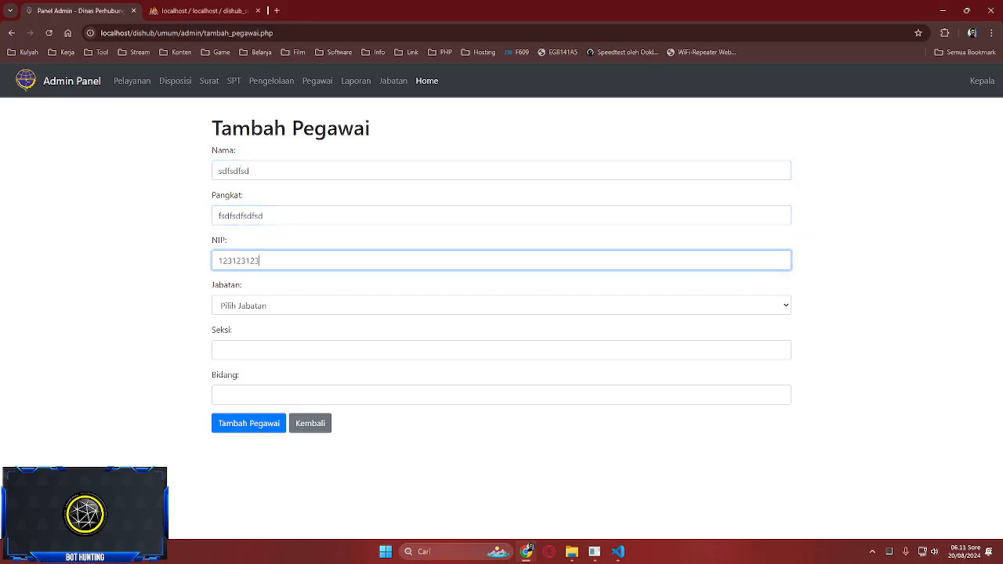
key("Tab")
- Browse the Jabatan options and the jabatan table without choosing a position
key("alt+Down")
key("Down")
key("Down")
key("Down")
key("Down")
key("Down")
key("Down")
key("Down")
key("Down")
key("Down")
key("Down")
key("Down")
key("Down")
key("Down")
key("Down")
key("Down")
key("Down")
key("Down")
key("Down")
key("Down")
key("Down")
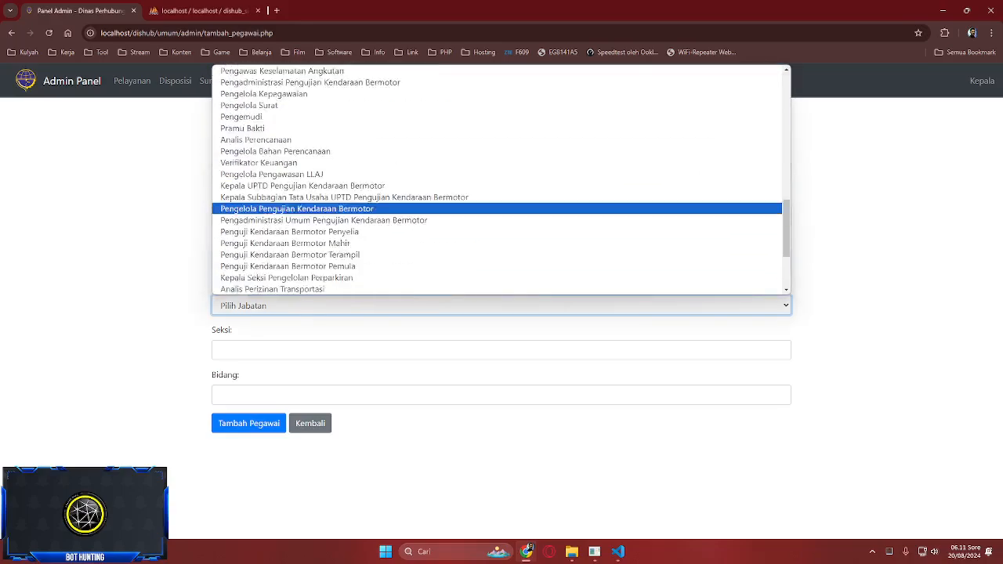
scroll(501, 180, "up", 10)
key("ctrl+Tab")
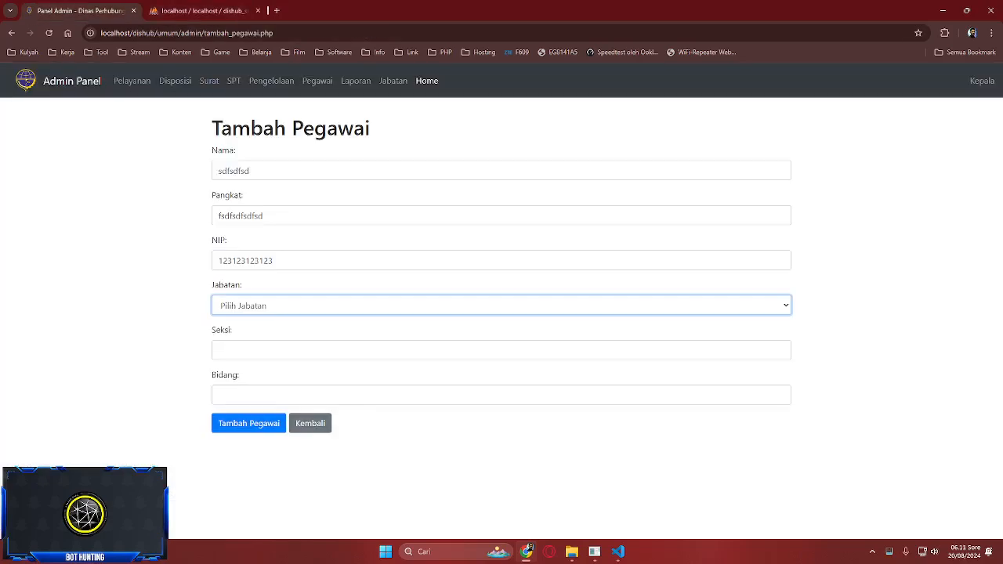
left_click(501, 305)
left_click(502, 306)
left_click(501, 306)
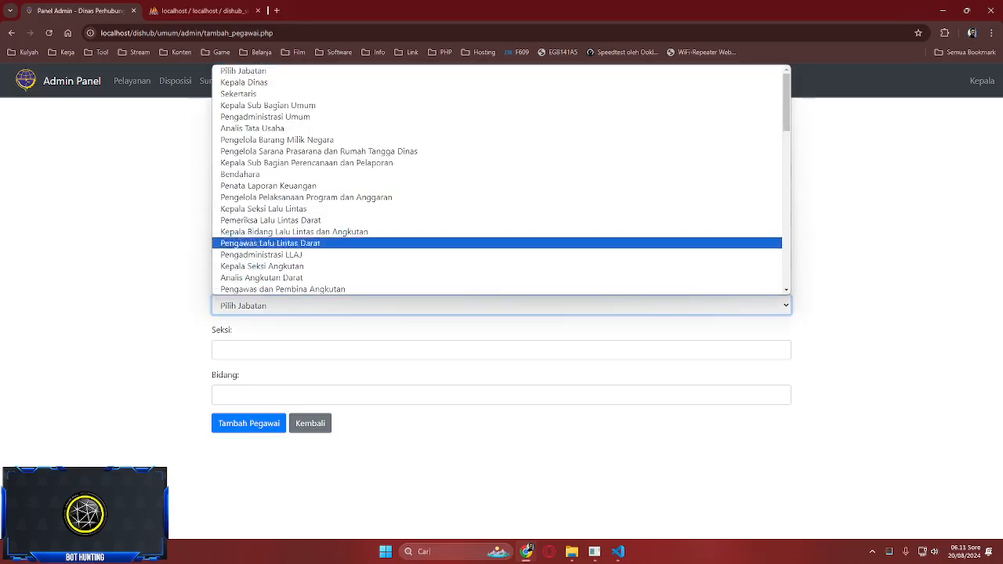
scroll(501, 220, "down", 9)
scroll(502, 220, "up", 9)
left_click(204, 11)
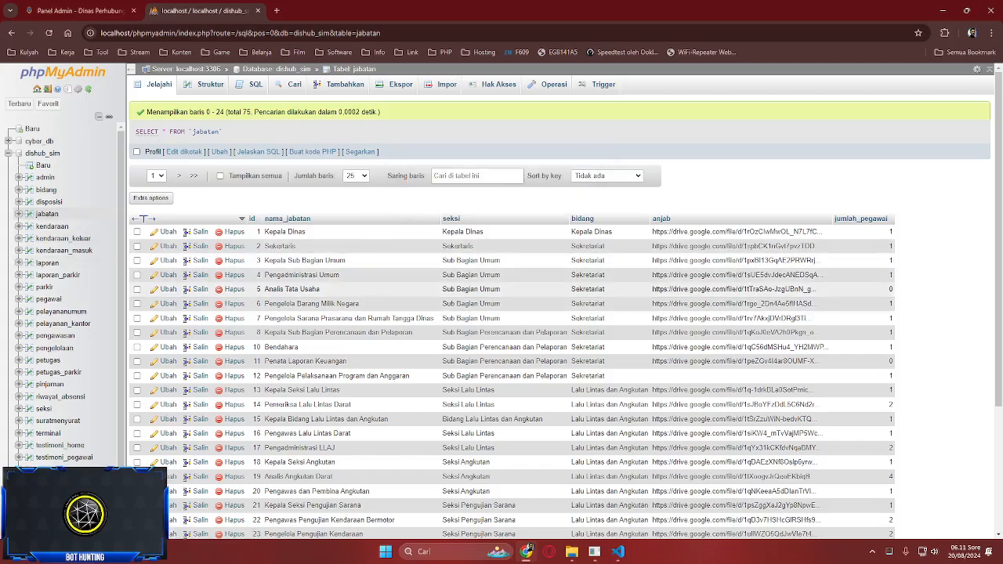
left_click(101, 11)
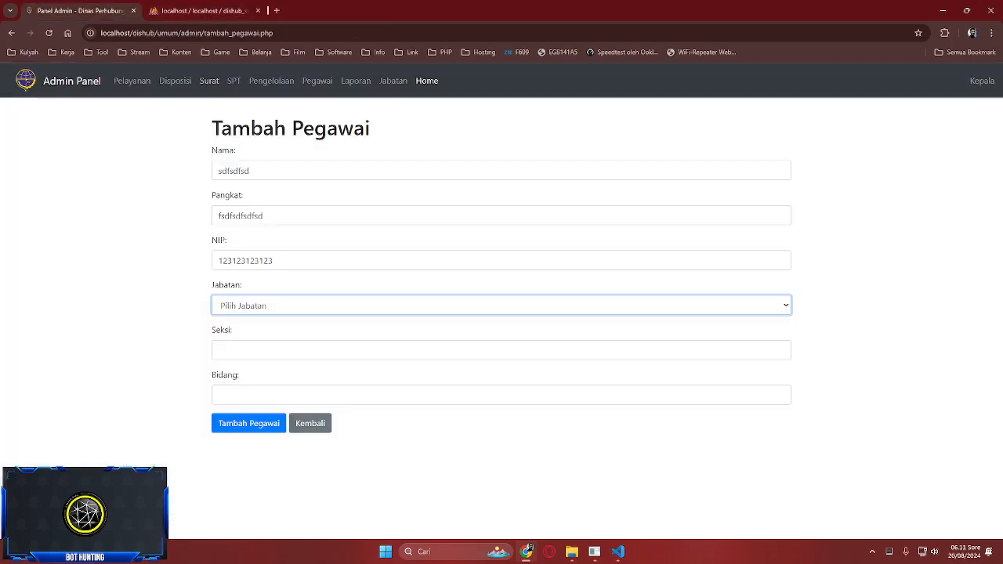
left_click(314, 350)
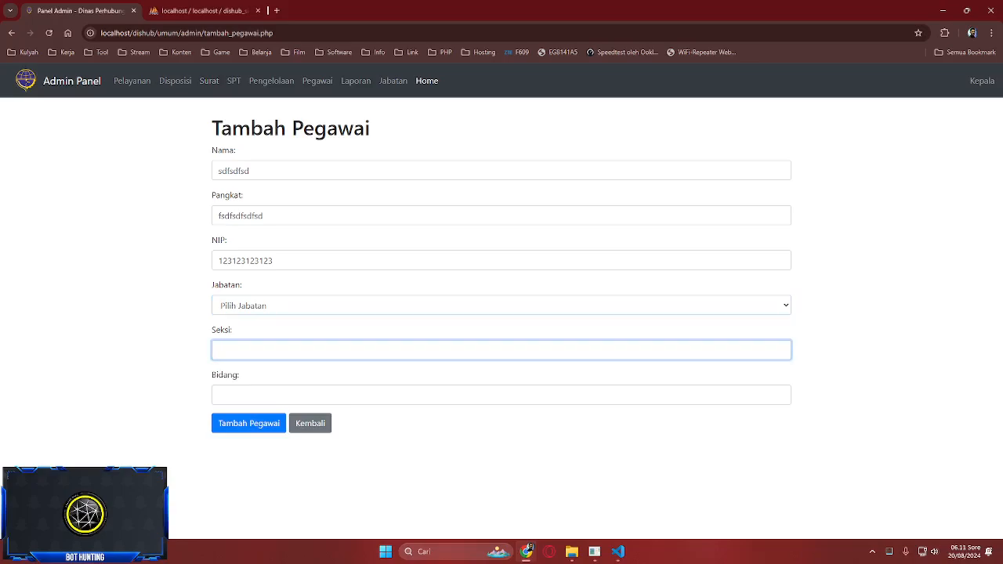
- Try Kepala Bidang Lalu Lintas dan Angkutan, Bendahara, Kepala Dinas and Pemeriksa Lalu Lintas Darat as Jabatan
left_click(314, 306)
left_click(314, 233)
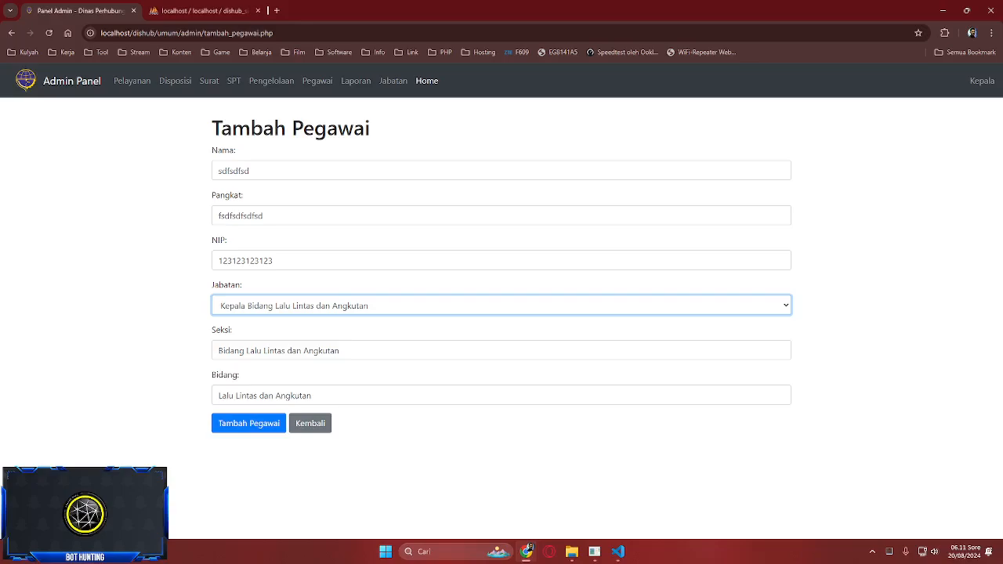
left_click(265, 395)
type("fsfd")
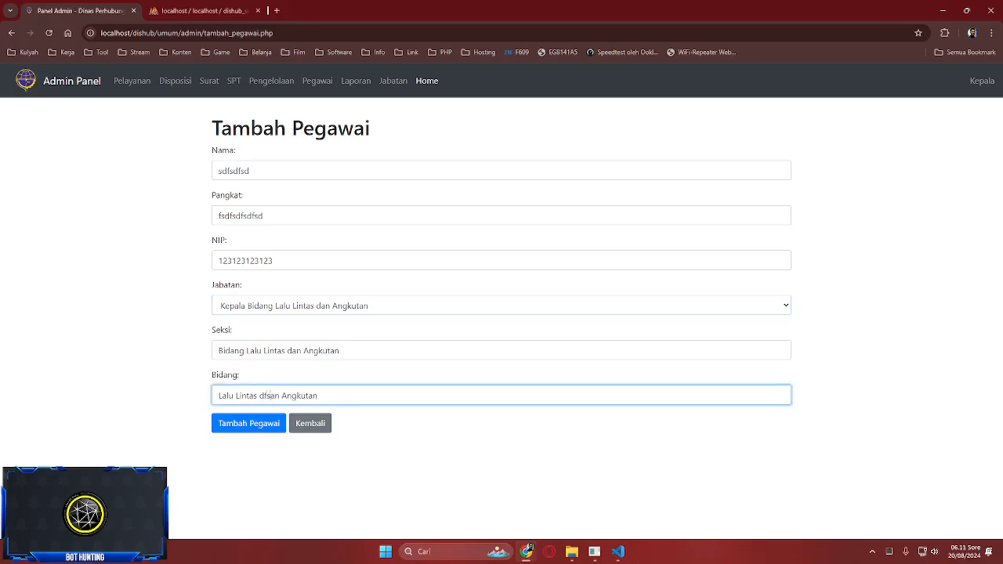
key("BackSpace")
left_click(313, 306)
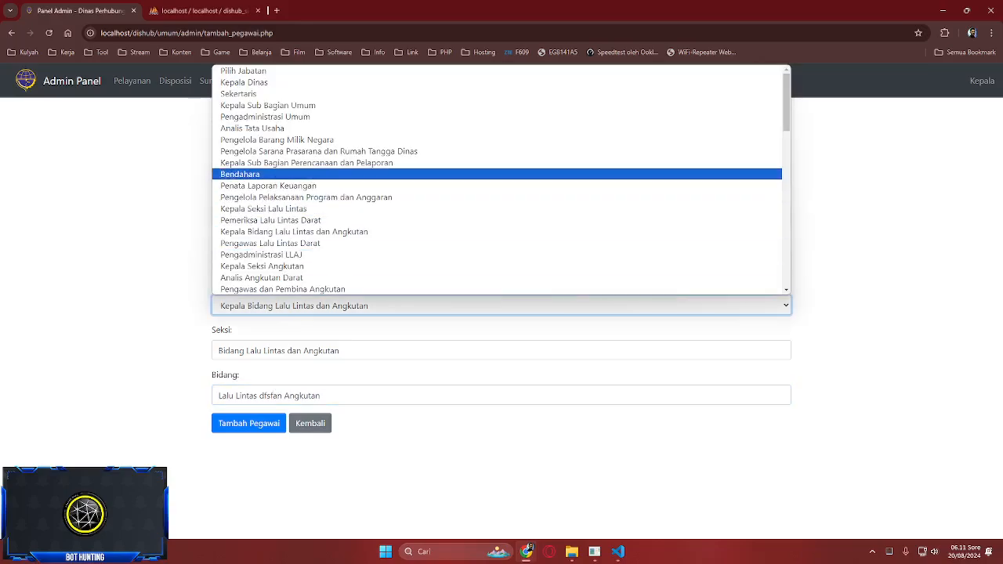
left_click(313, 174)
key("alt+Down")
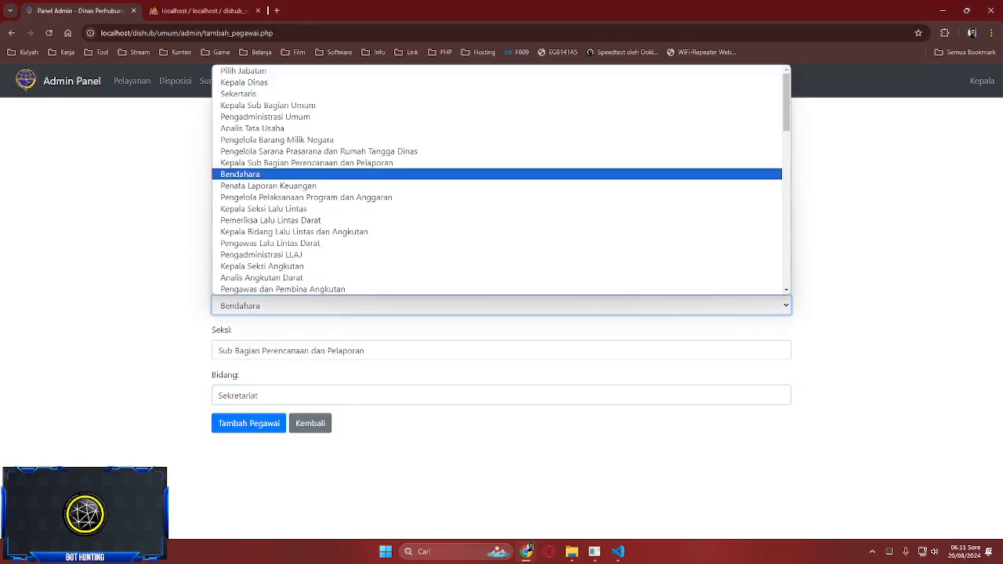
key("Return")
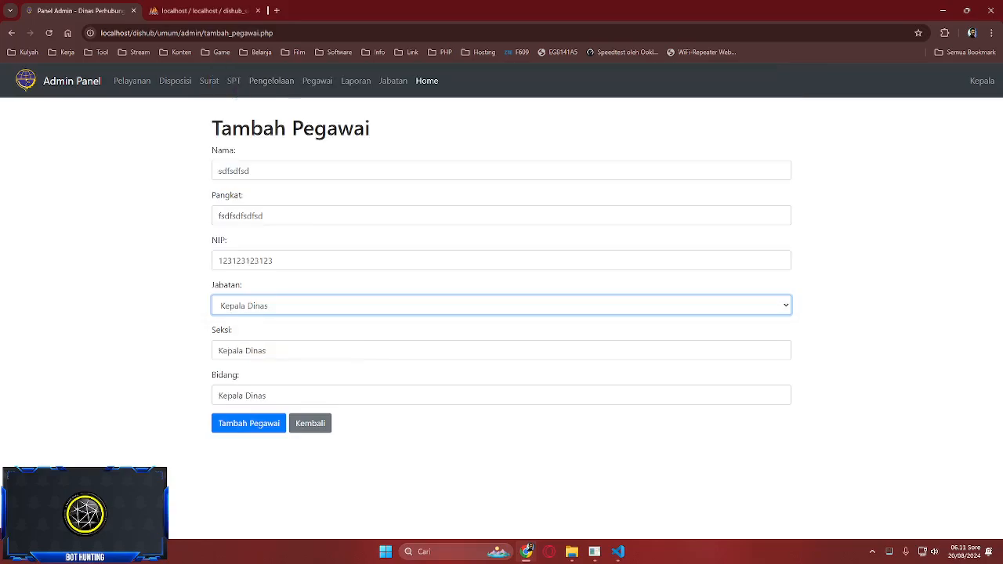
key("alt+Down")
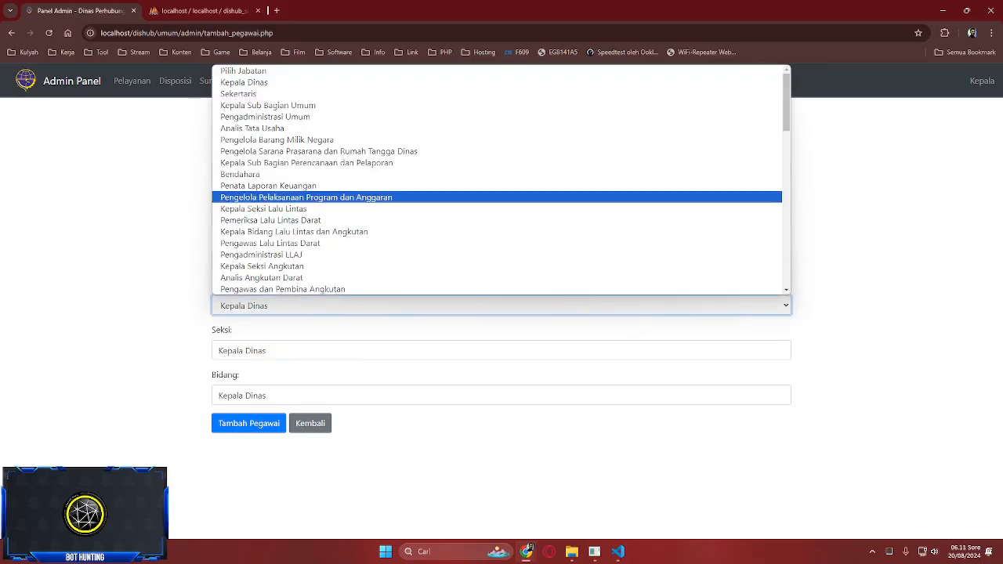
key("Return")
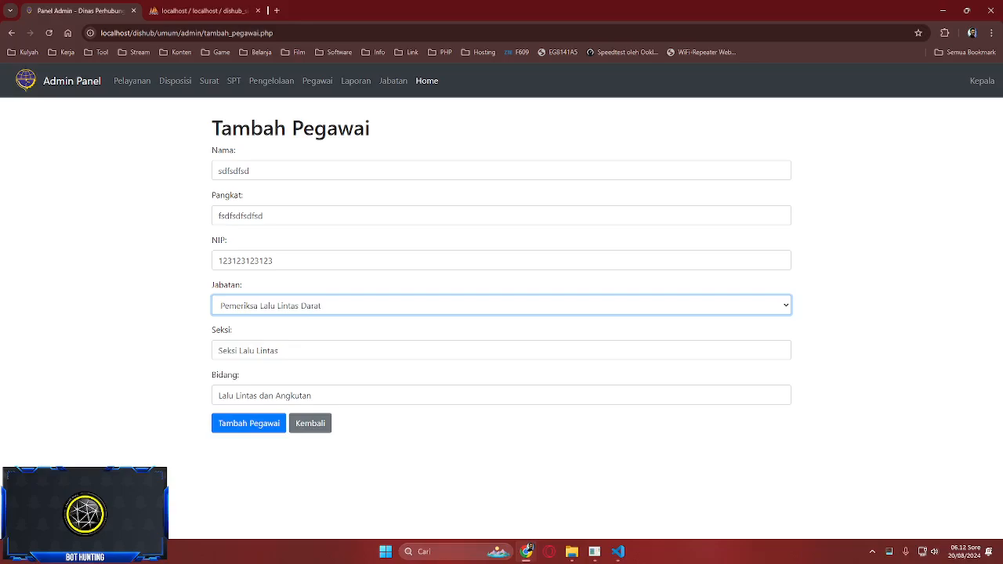
- Settle on Pengelola Program dan Laporan as Jabatan, then go back to the employee list
left_click(321, 396)
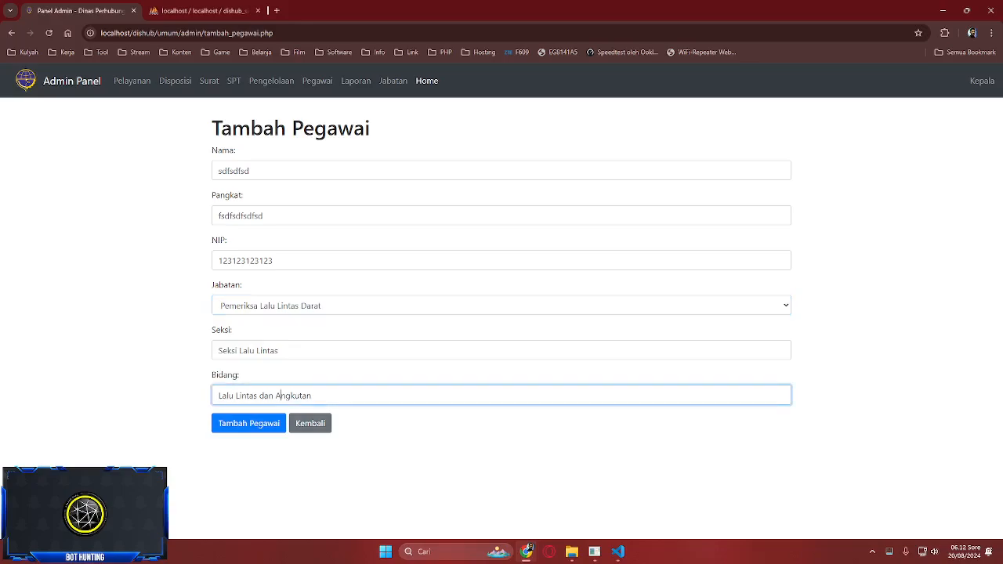
left_click(280, 350)
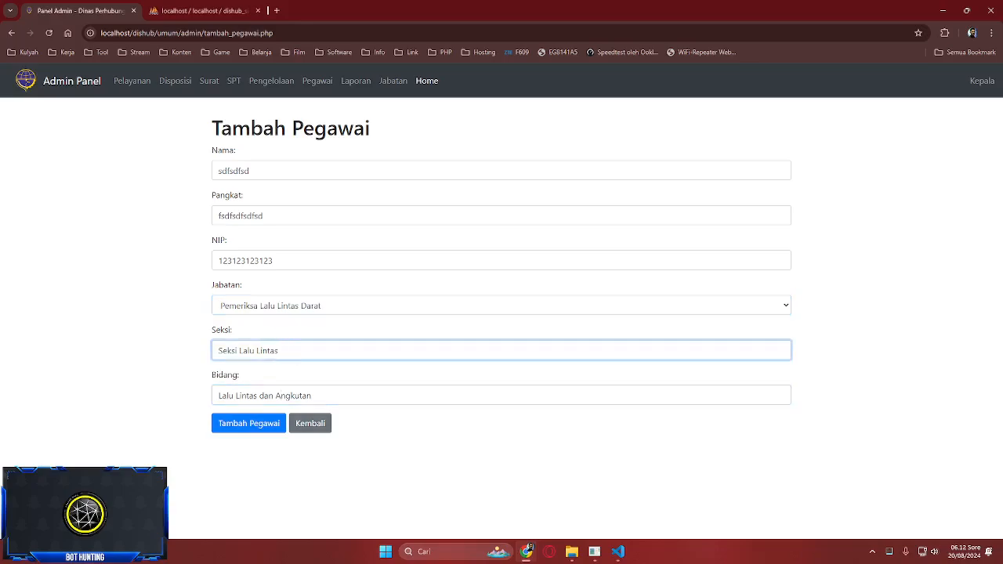
left_click(501, 305)
key("Down")
key("Down")
key("Down")
key("Down")
key("Down")
key("Down")
key("Down")
key("Down")
key("Down")
key("Down")
key("Down")
key("Down")
key("Down")
key("Down")
key("Down")
key("Down")
key("Down")
key("Down")
key("Down")
key("Down")
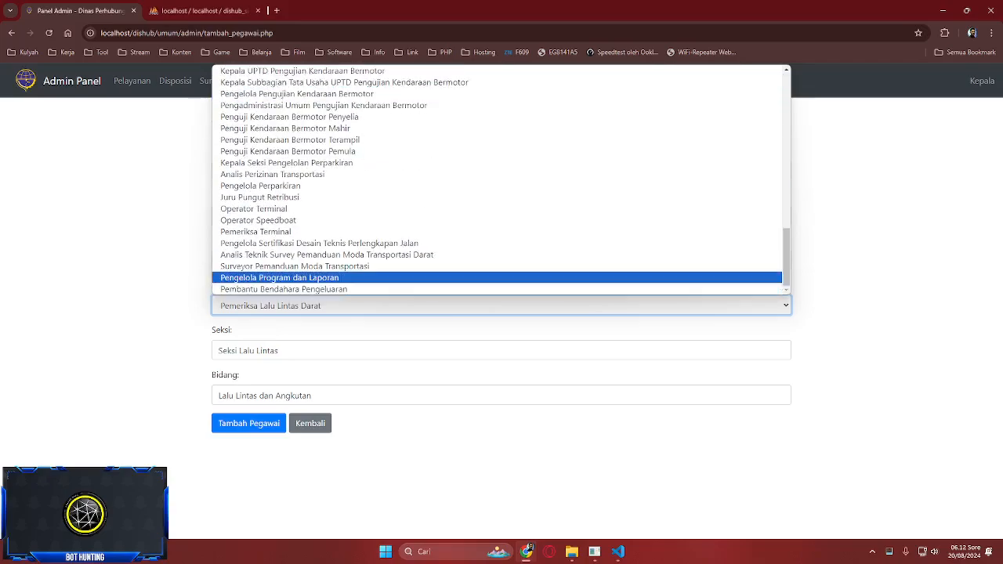
key("Return")
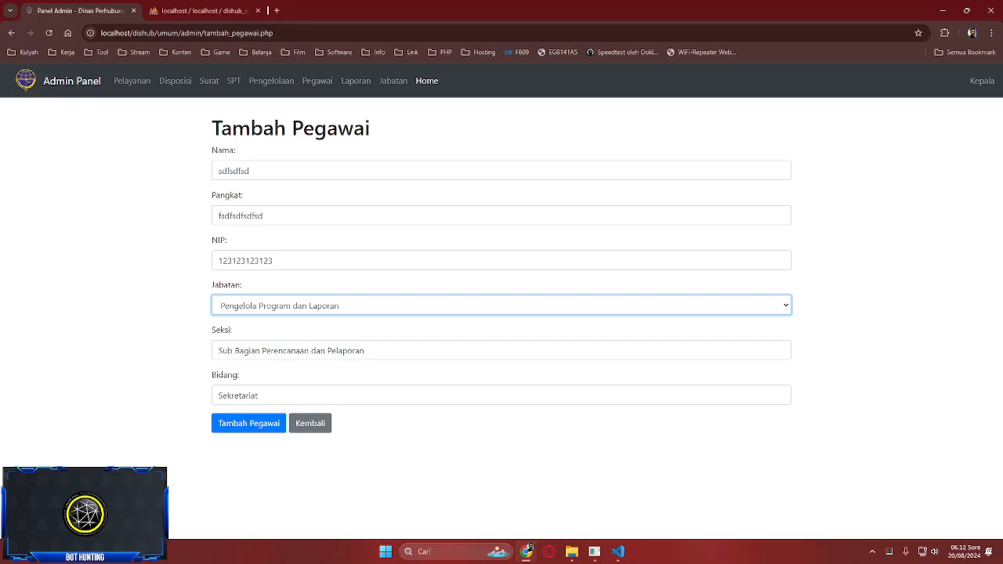
left_click(310, 423)
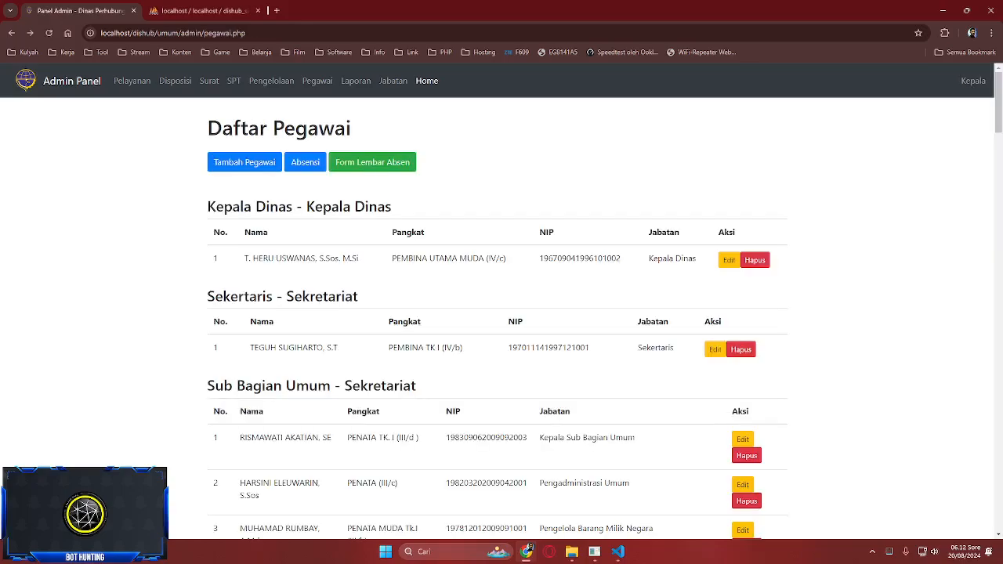
- Start the employee attendance form dated 20/08/2024
scroll(497, 313, "down", 3)
scroll(498, 313, "up", 3)
scroll(498, 313, "down", 15)
scroll(498, 313, "up", 12)
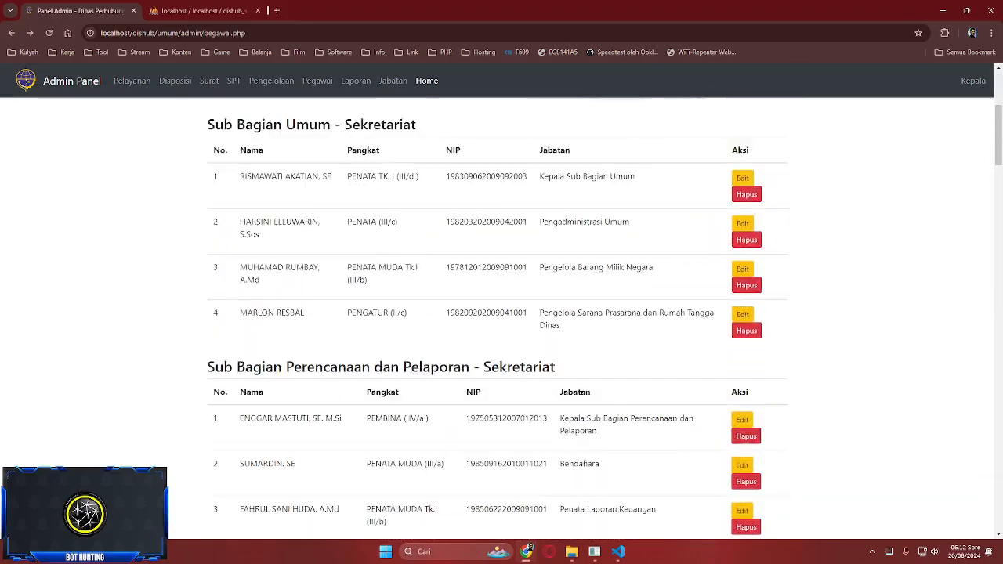
scroll(498, 319, "up", 3)
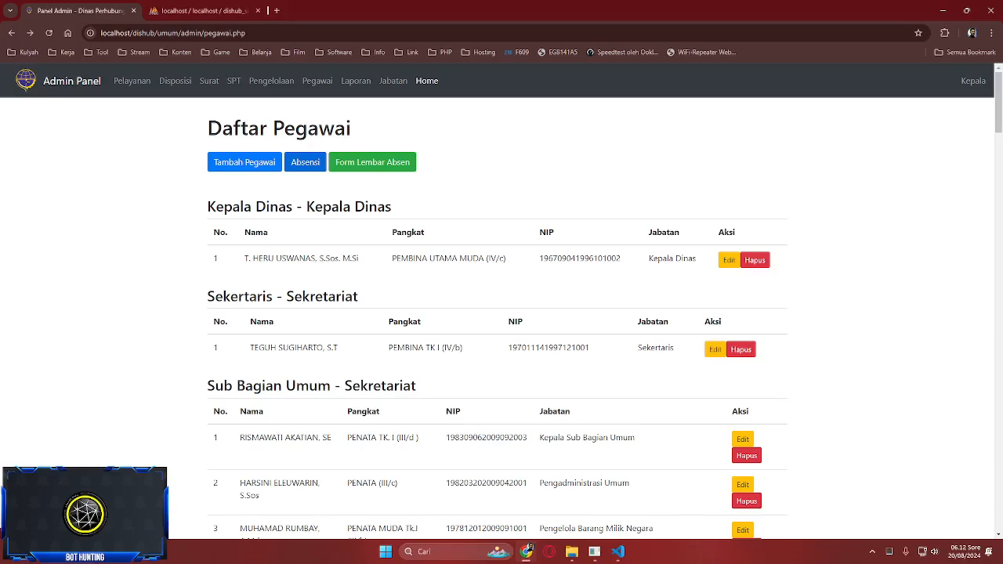
left_click(305, 162)
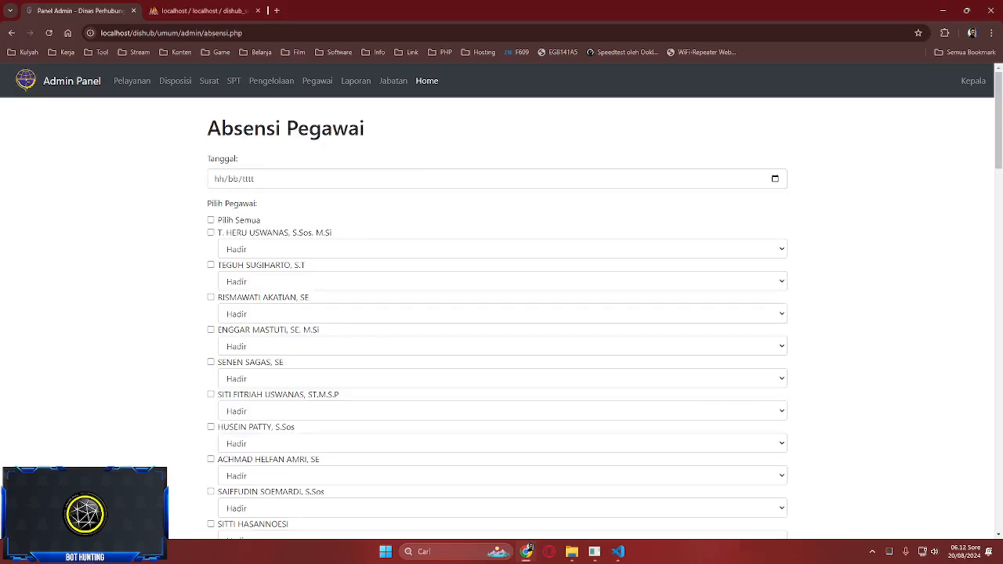
left_click(775, 179)
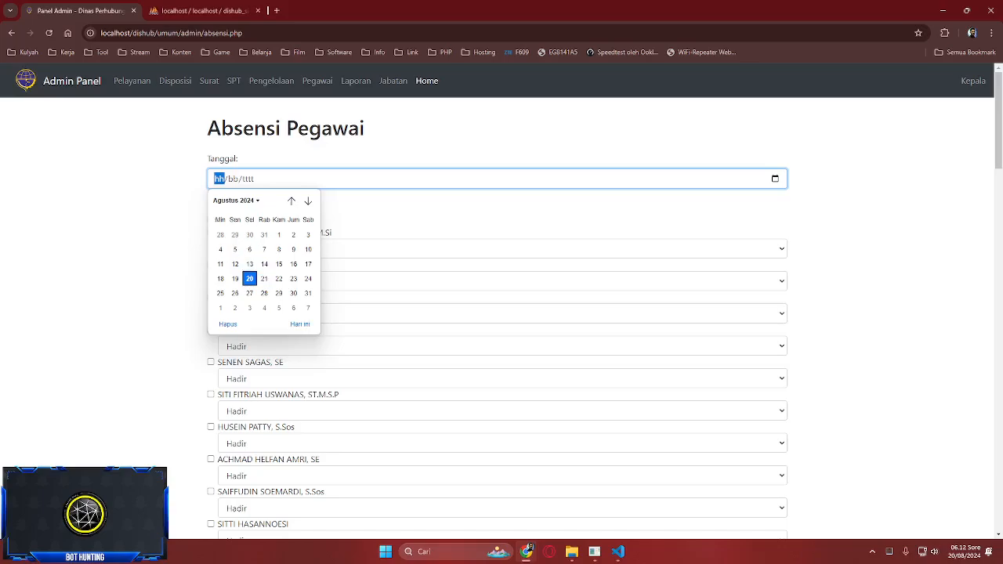
left_click(249, 279)
- Tick Pilih Semua so every employee is Hadir, save, and go to phpMyAdmin
left_click(211, 220)
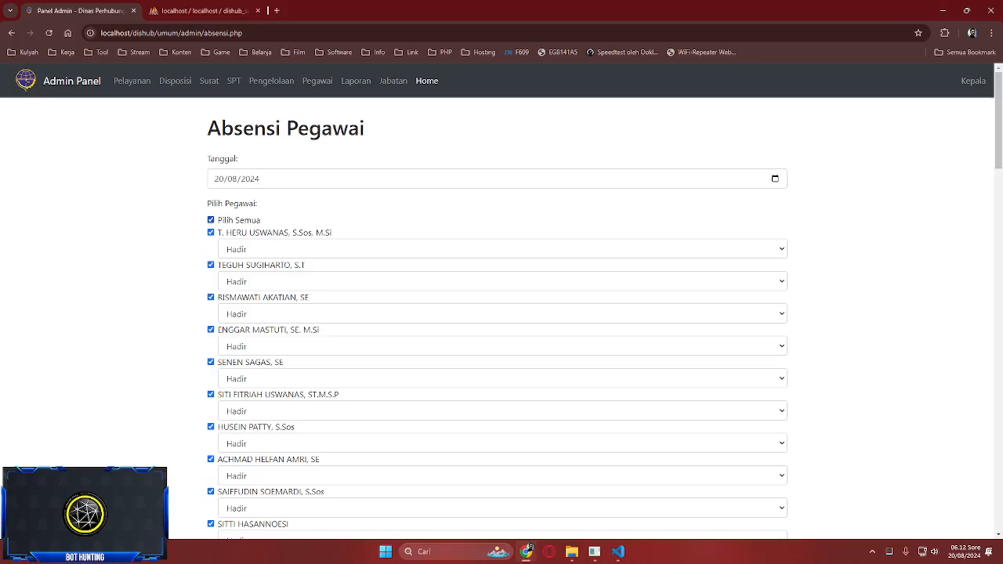
scroll(501, 313, "down", 2)
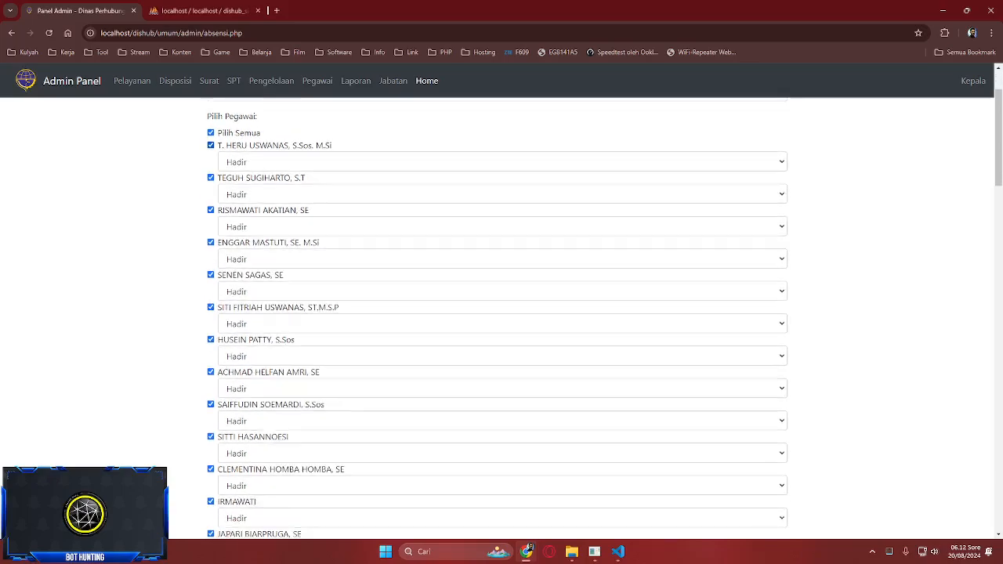
scroll(501, 313, "up", 2)
scroll(501, 314, "down", 15)
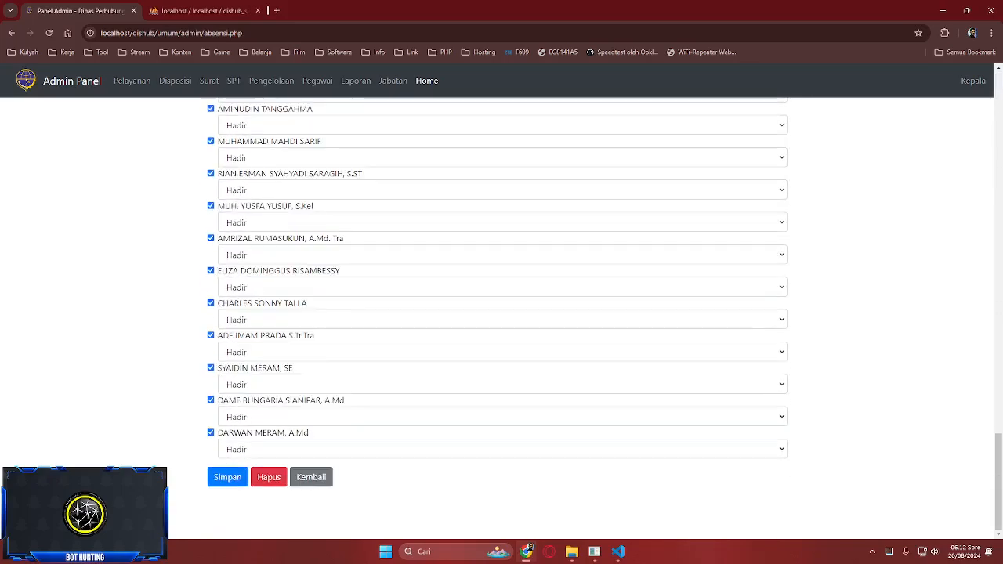
left_click(227, 477)
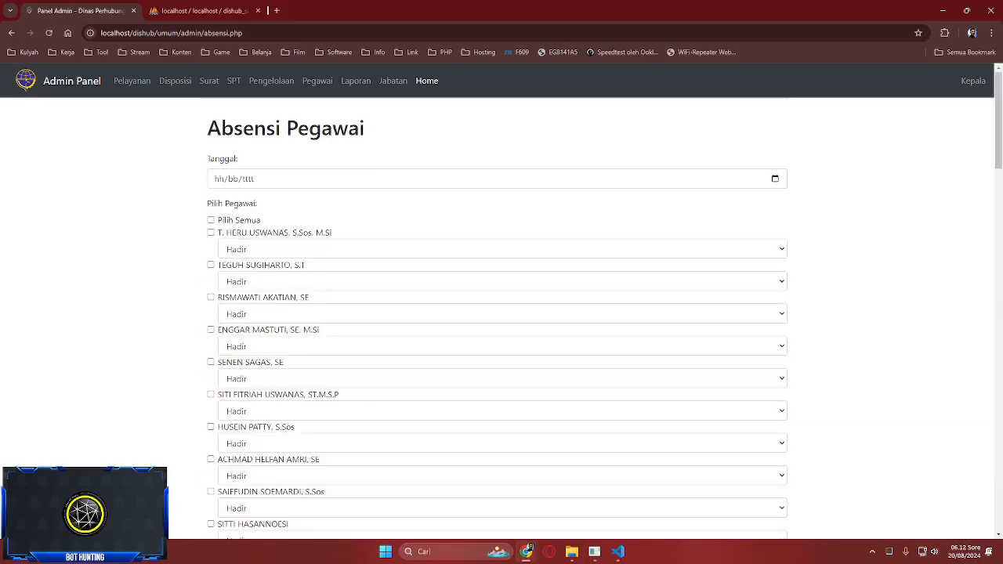
left_click(203, 10)
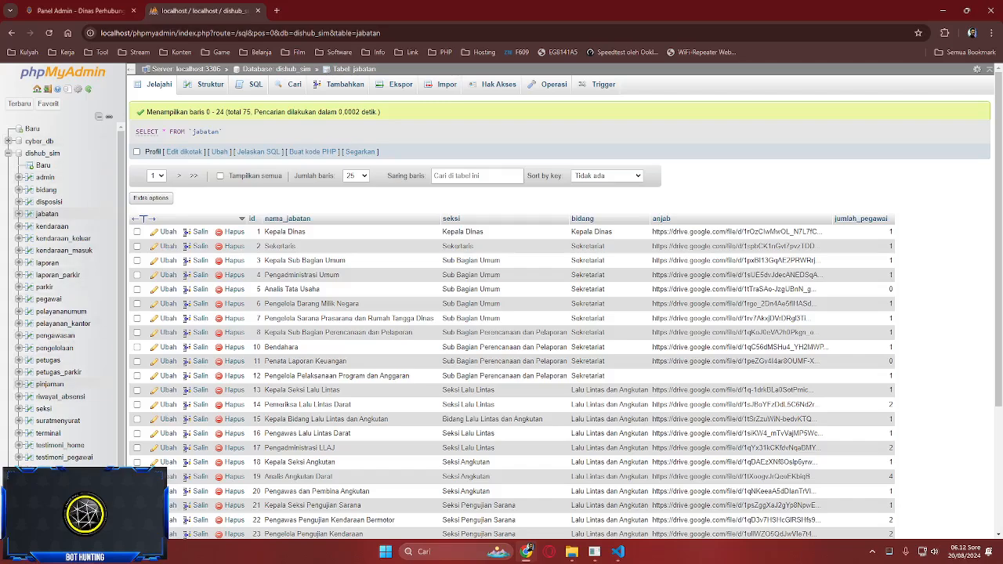
- Check riwayat_absensi page 8 for the new 2024-08-20 hadir records up to id 1240
left_click(59, 396)
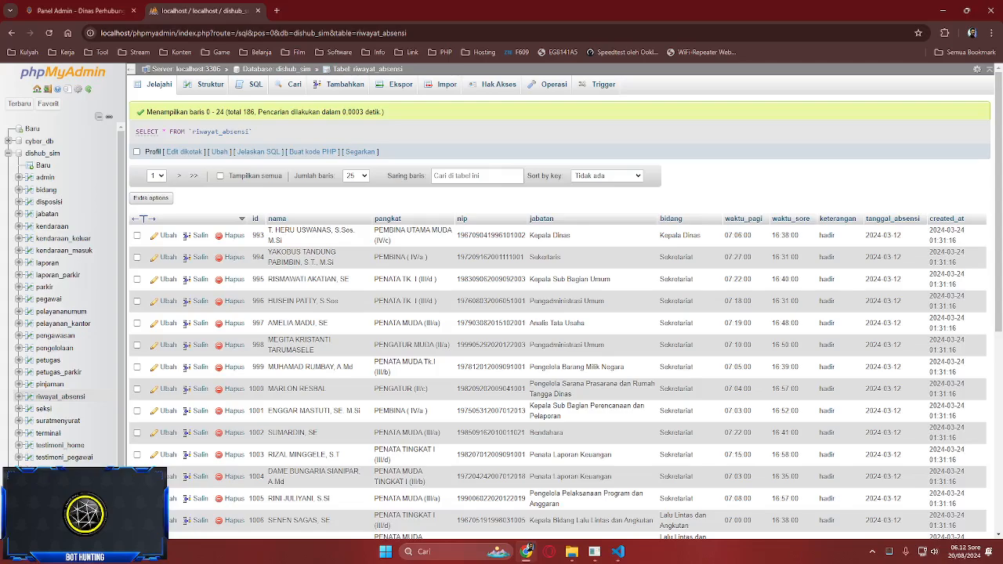
scroll(737, 228, "down", 5)
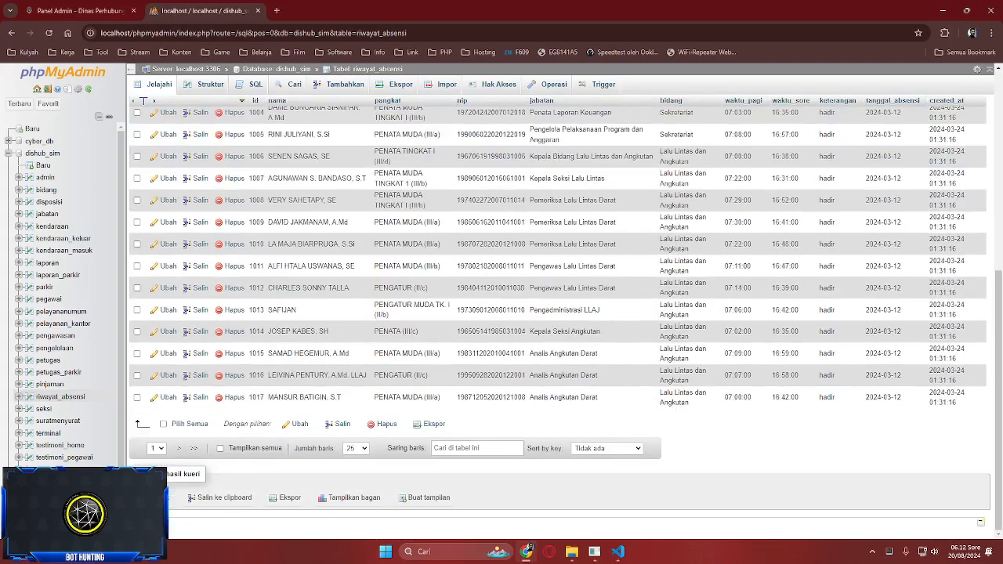
left_click(157, 448)
key("End")
key("Return")
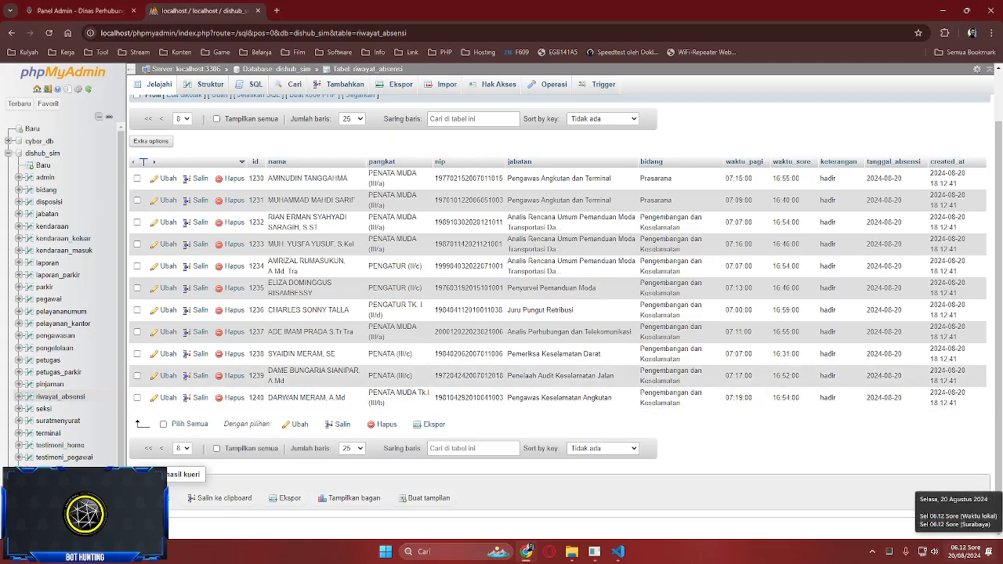
key("ctrl+shift+Tab")
- Scroll through the fully ticked Absensi Pegawai form, then leave it unsaved for Daftar Pegawai
key("Page_Down")
key("Page_Down")
key("Page_Down")
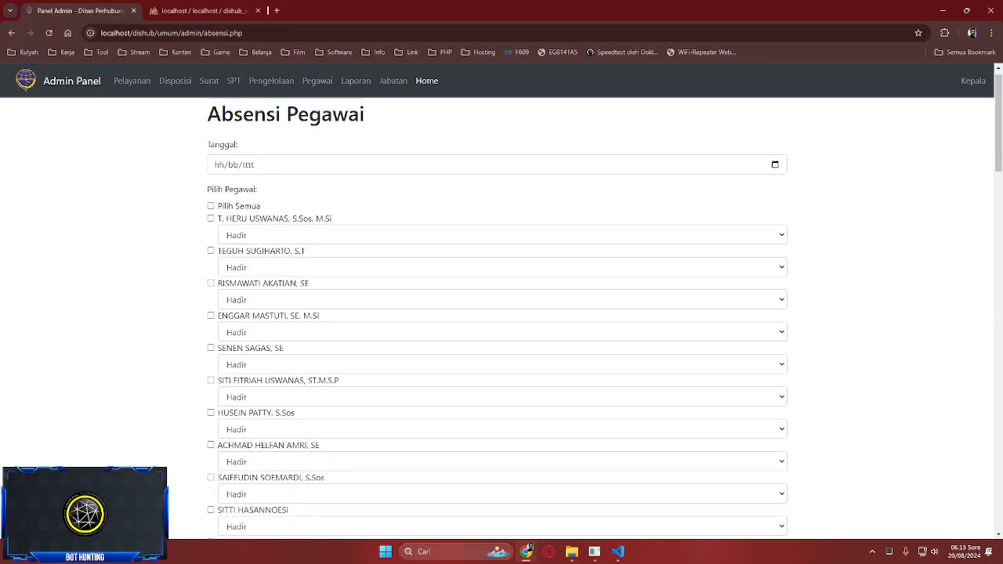
key("Page_Down")
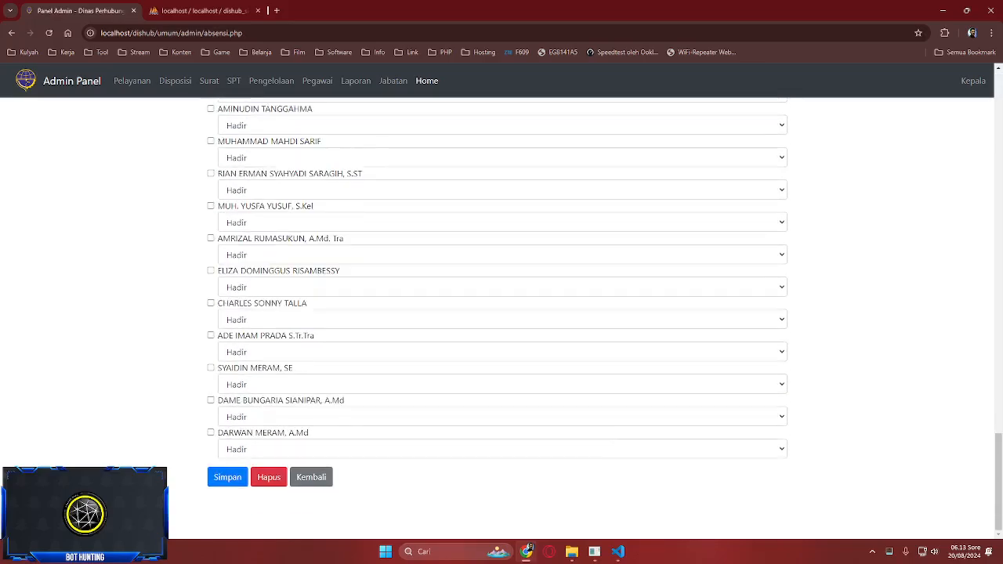
key("Page_Up")
key("Page_Up")
key("Page_Up")
key("Page_Up")
key("Page_Up")
key("Page_Down")
key("Page_Down")
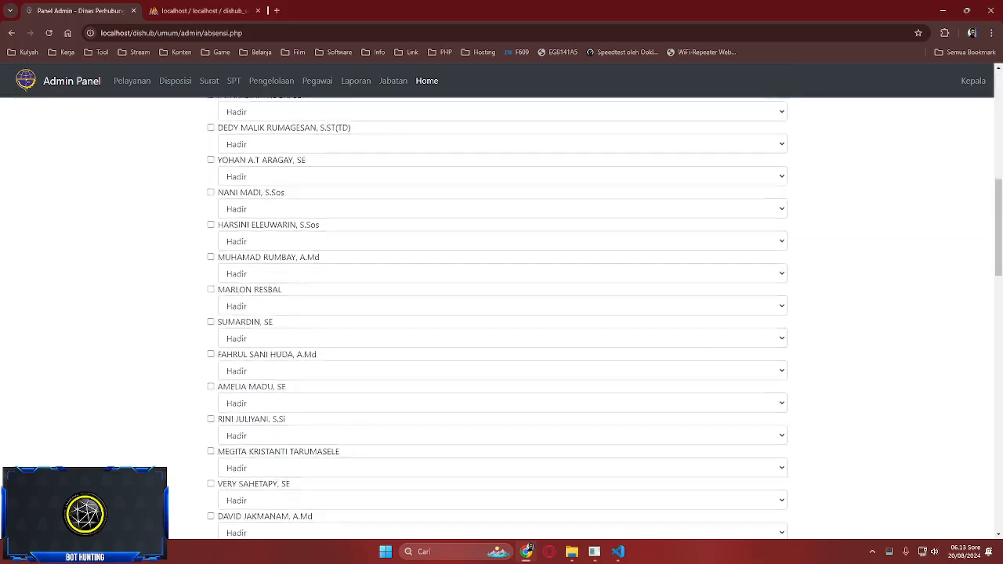
key("Page_Down")
key("Page_Up")
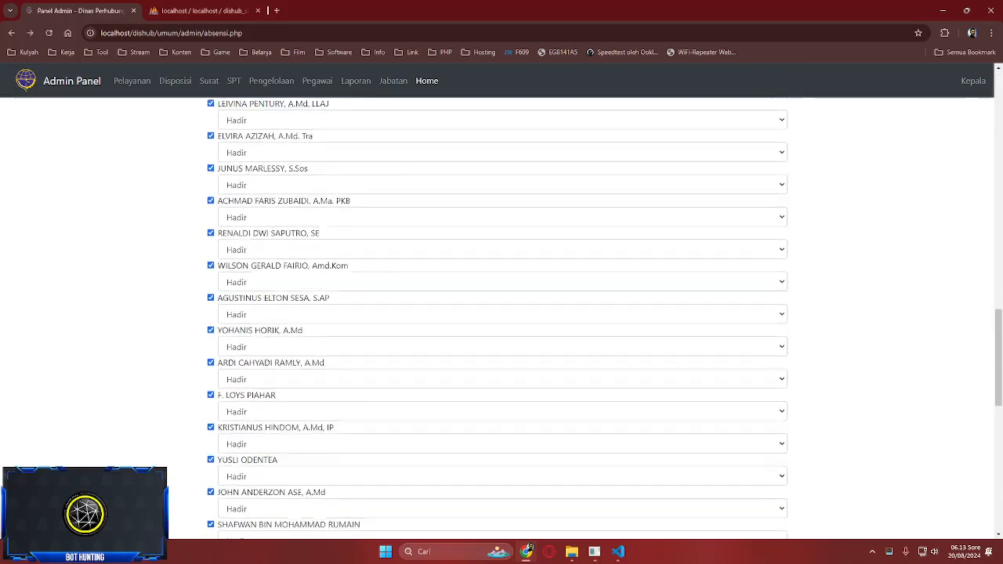
key("Page_Up")
key("Page_Up")
key("Page_Up")
key("Page_Down")
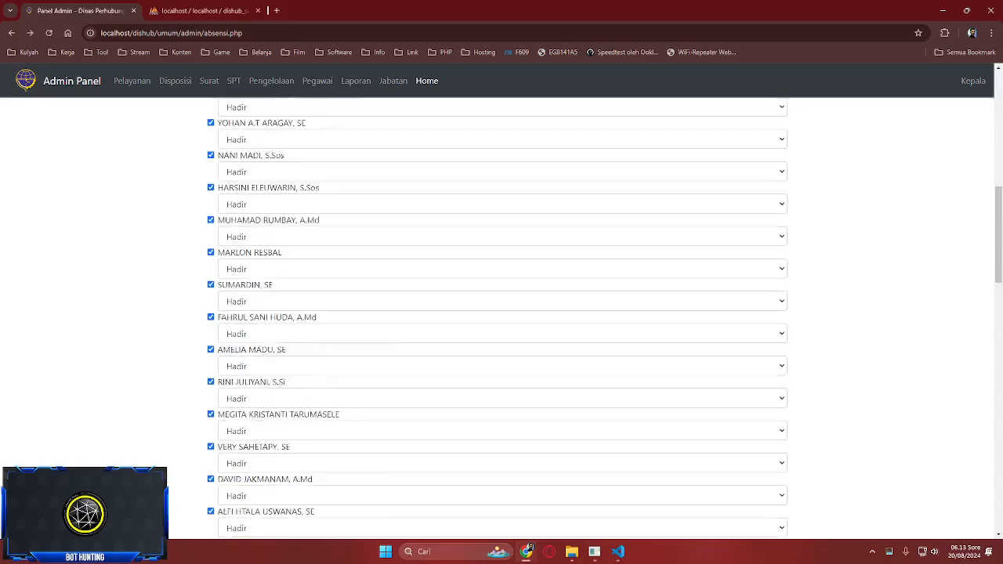
key("Page_Down")
key("Page_Up")
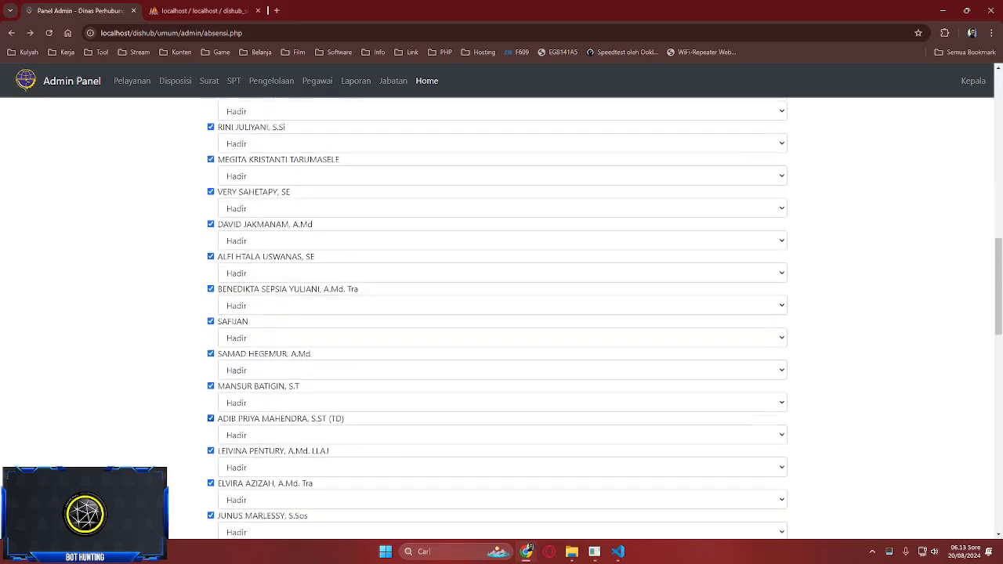
scroll(501, 313, "up", 15)
scroll(501, 313, "down", 20)
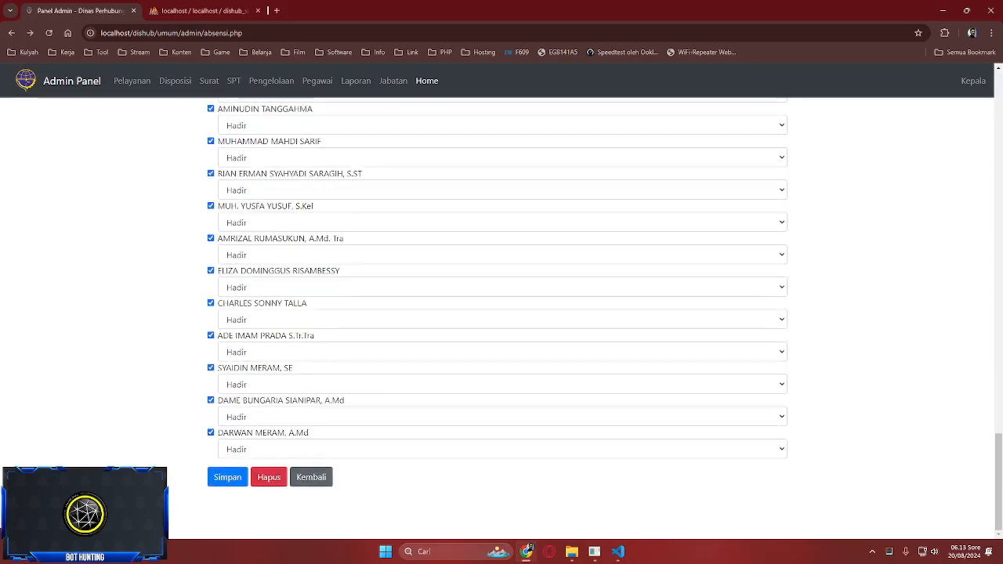
left_click(311, 477)
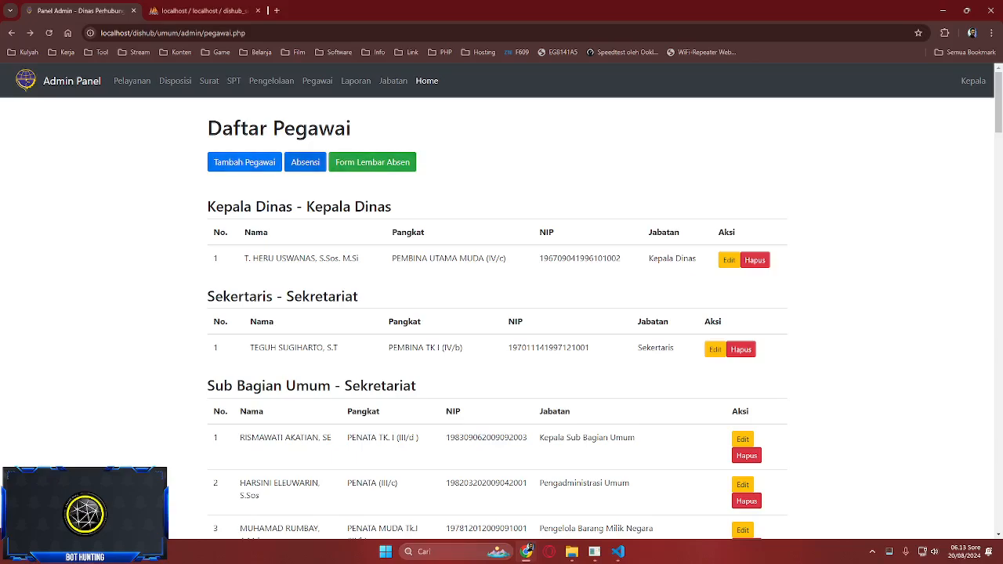
- Generate the printable DAFTAR HADIR sheet dated 21 August 2024 with every employee selected
left_click(372, 161)
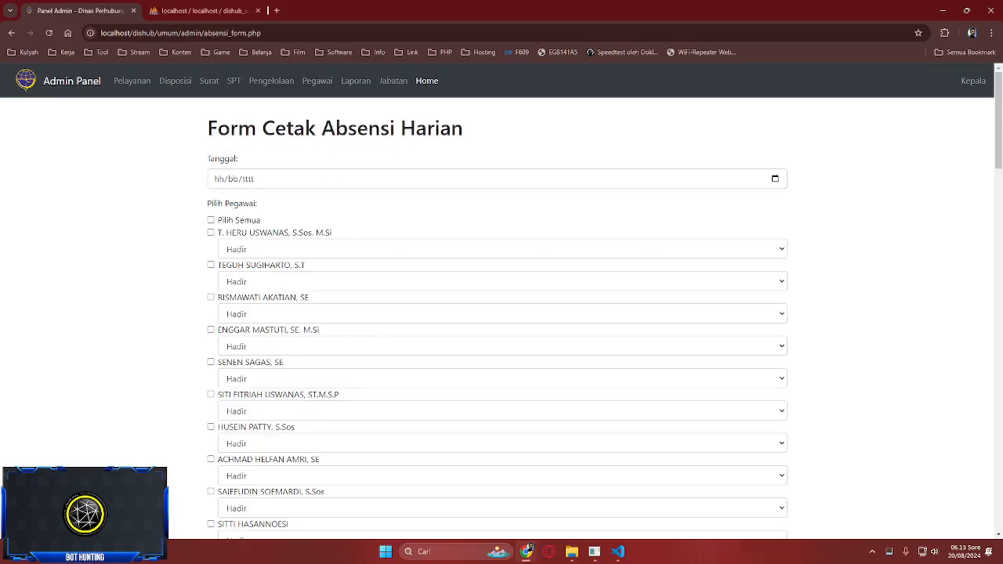
left_click(11, 32)
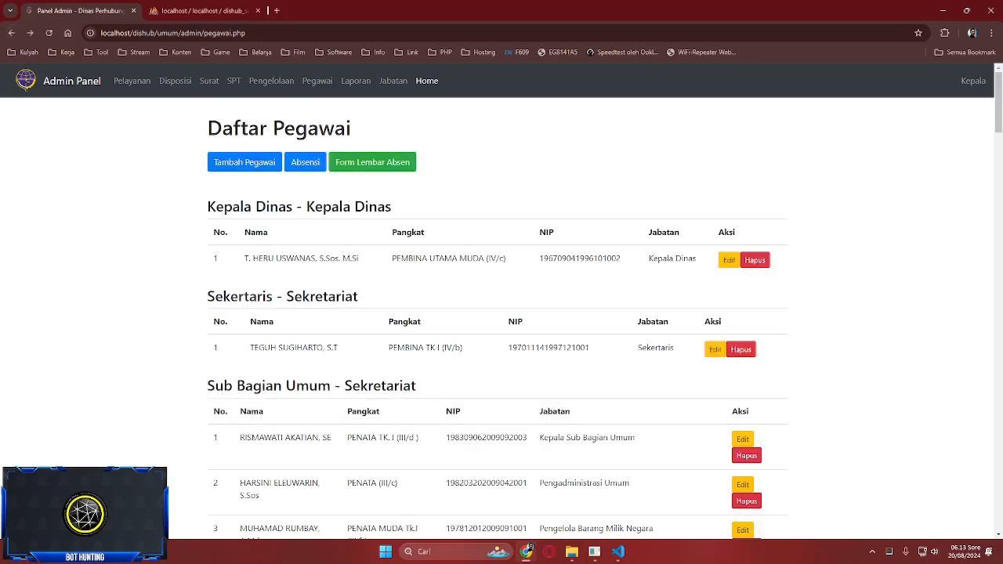
left_click(372, 161)
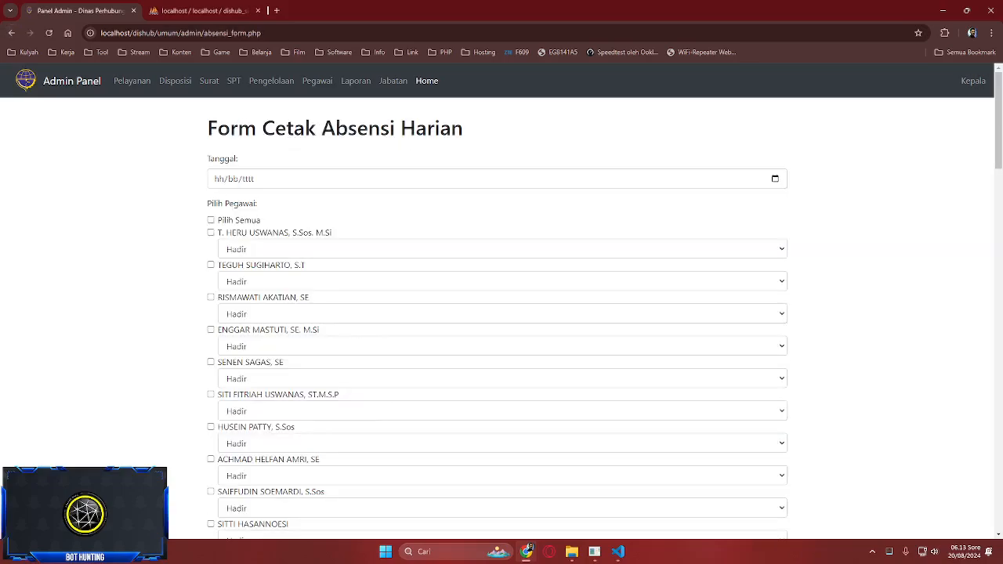
left_click(774, 178)
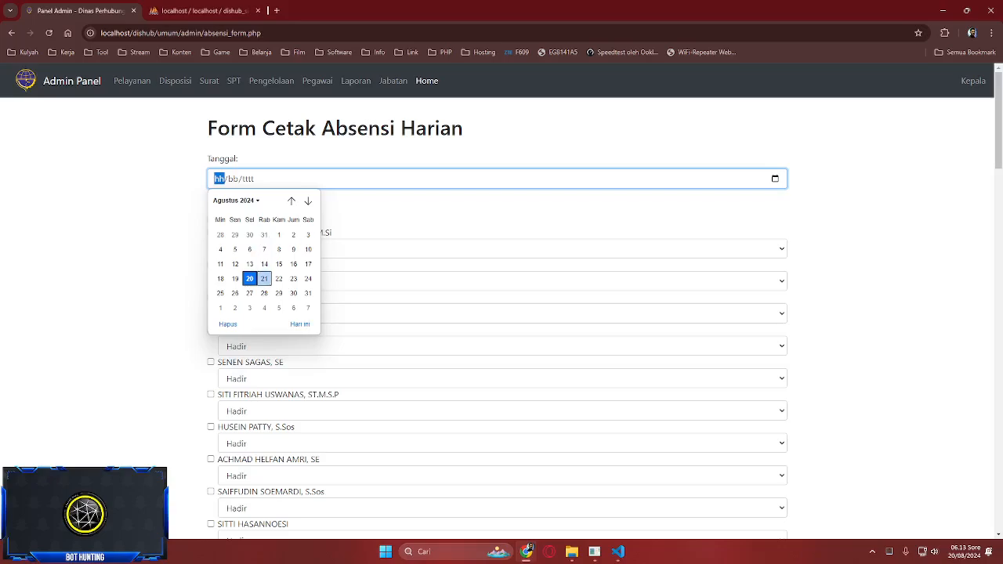
left_click(264, 278)
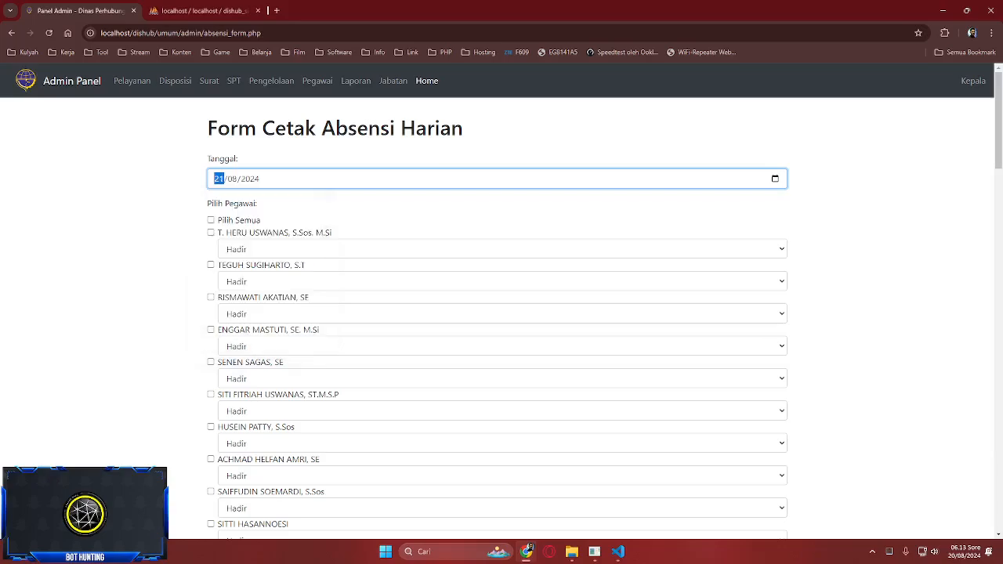
left_click(210, 220)
scroll(501, 314, "down", 10)
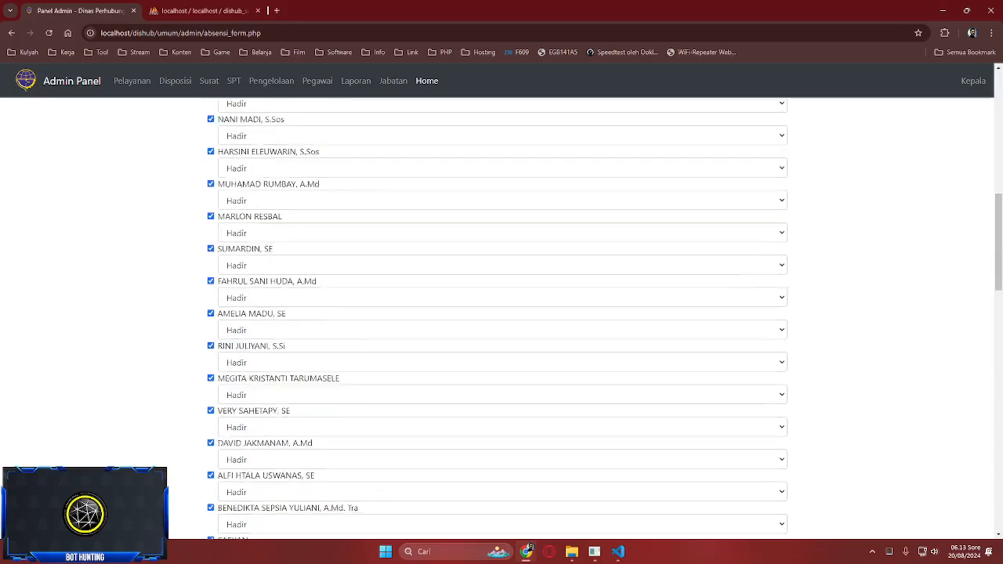
scroll(501, 313, "down", 5)
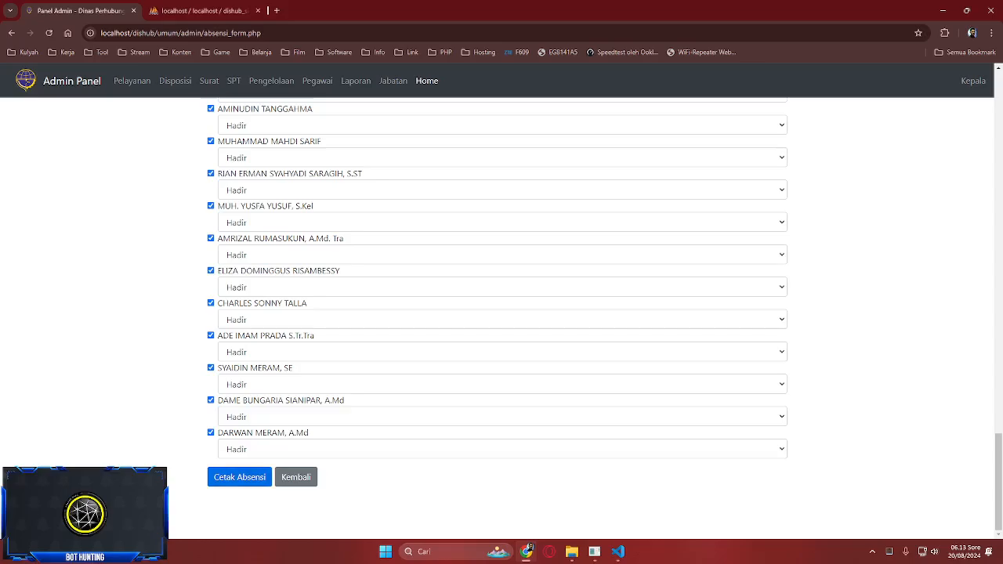
left_click(239, 476)
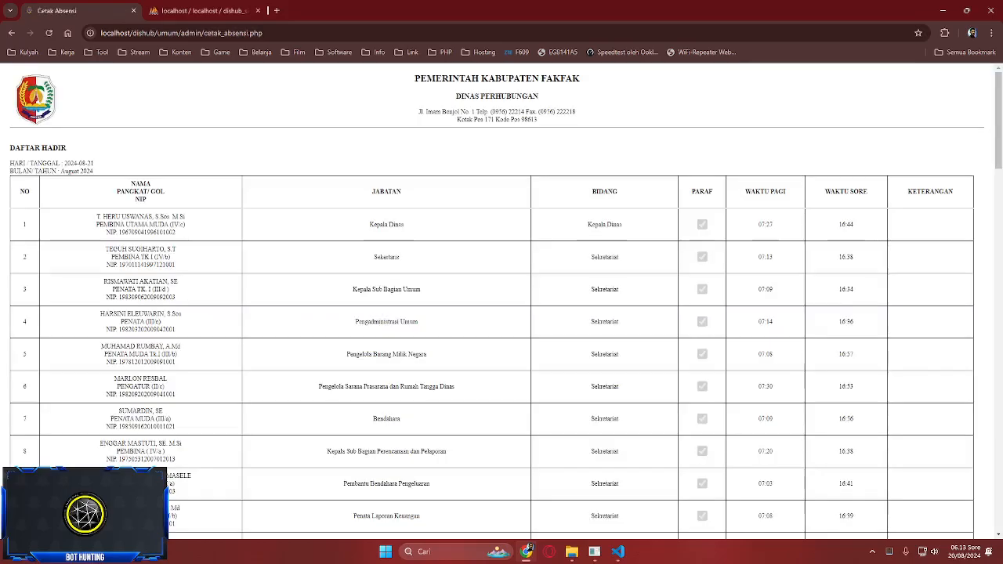
- Scroll through the printed sheet listing 62 employees
scroll(502, 301, "down", 20)
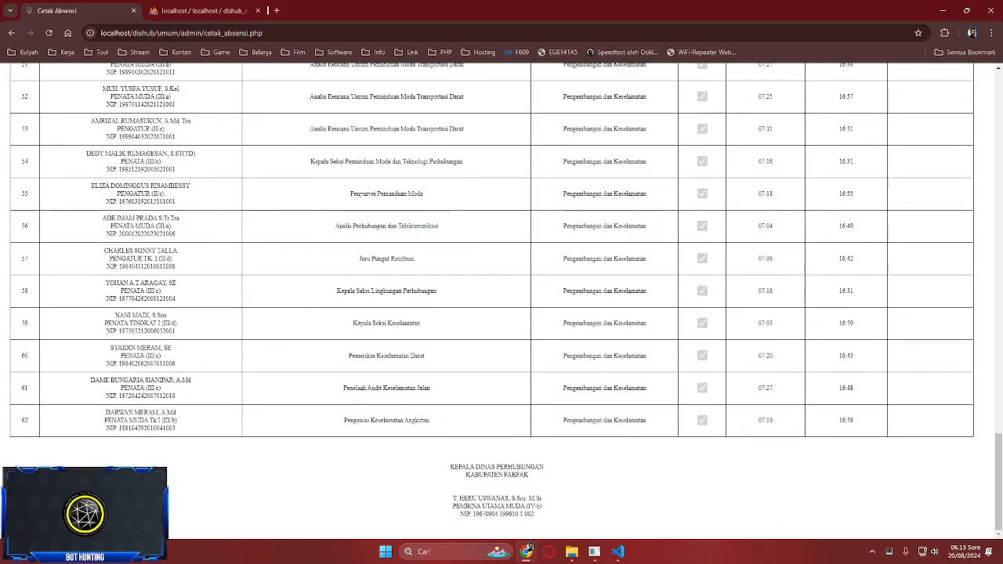
scroll(501, 301, "up", 20)
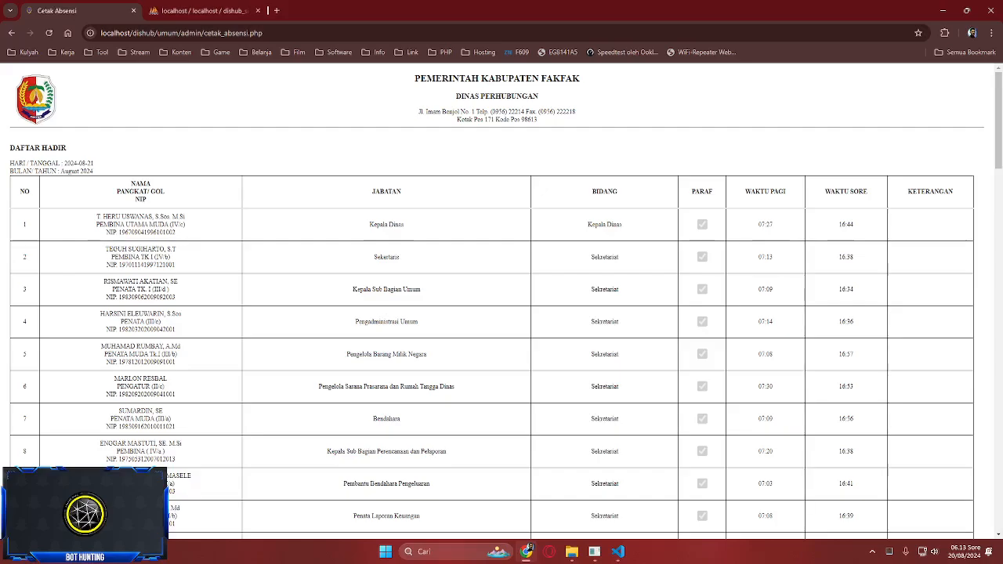
scroll(501, 302, "down", 20)
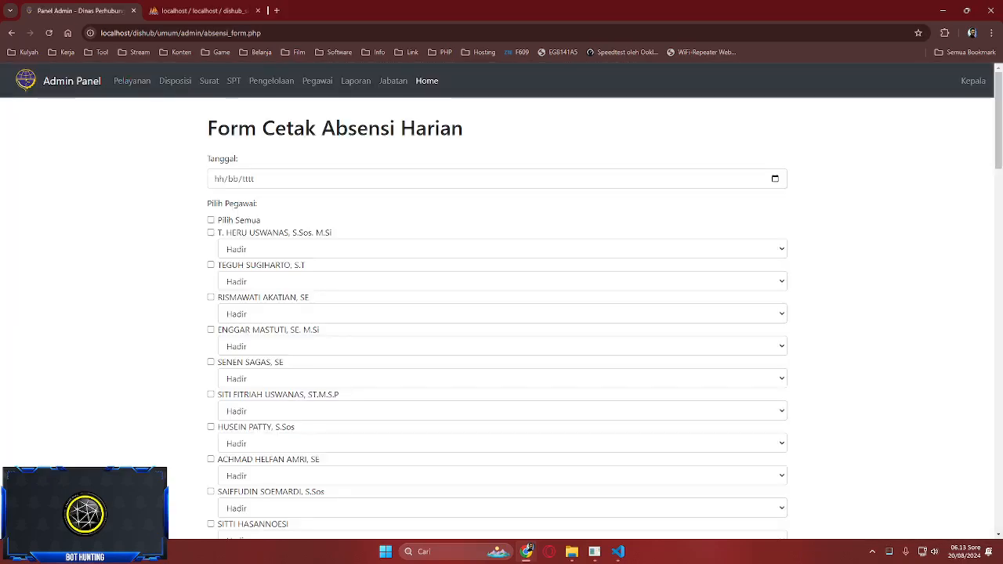
- Date the sheet 20/08/2024, select all employees, and mark the first employee Izin
left_click(219, 179)
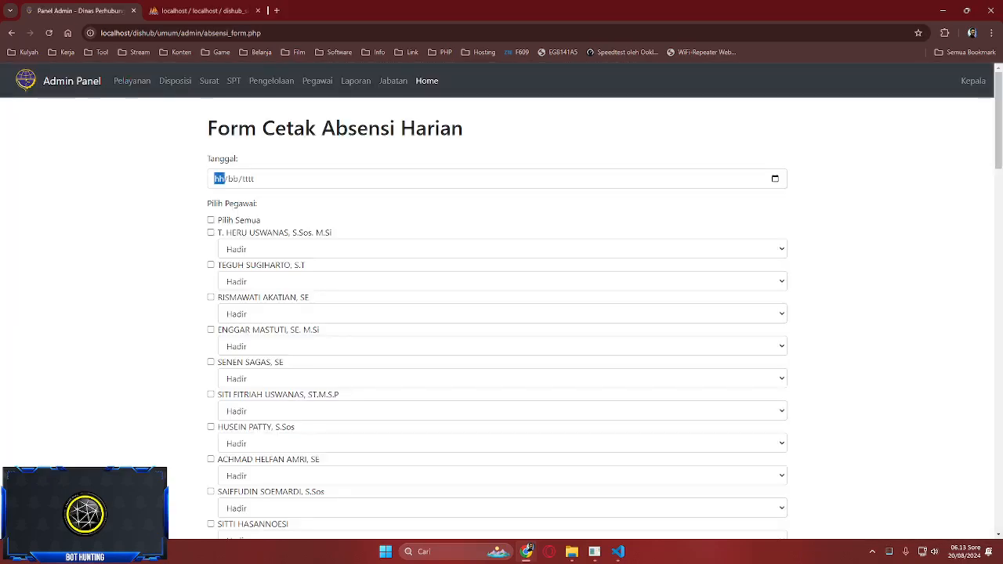
key("alt+Down")
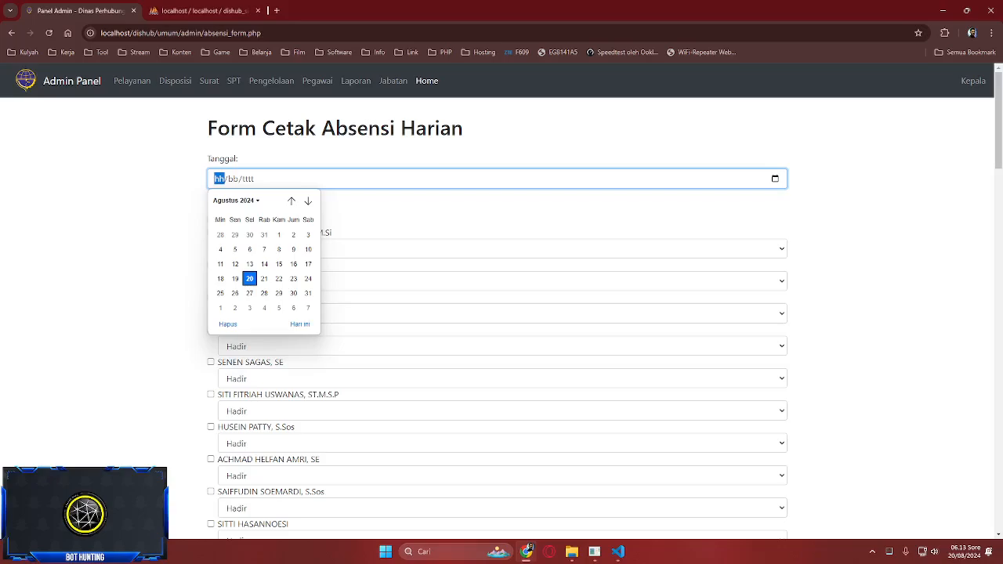
left_click(300, 324)
left_click(211, 220)
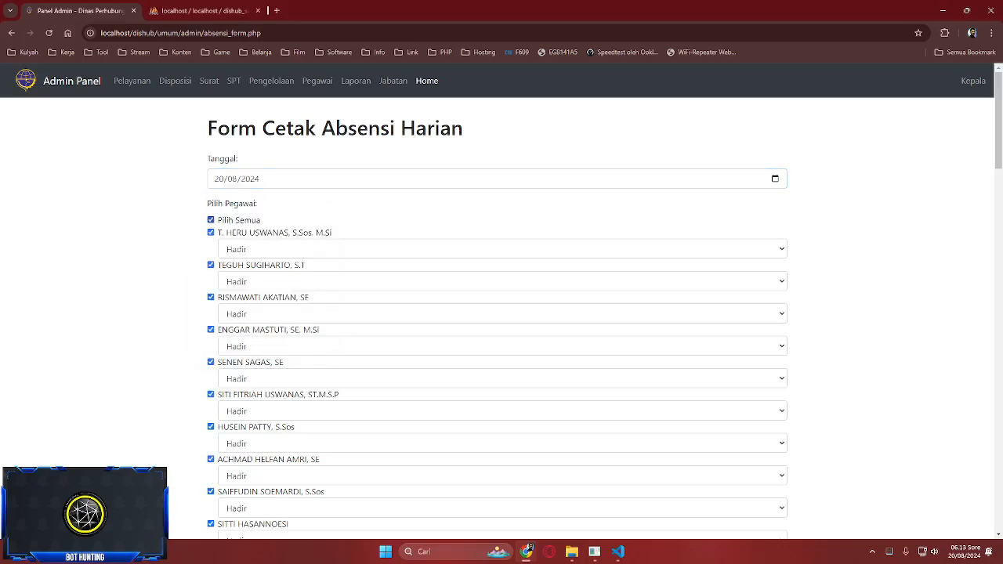
left_click(243, 249)
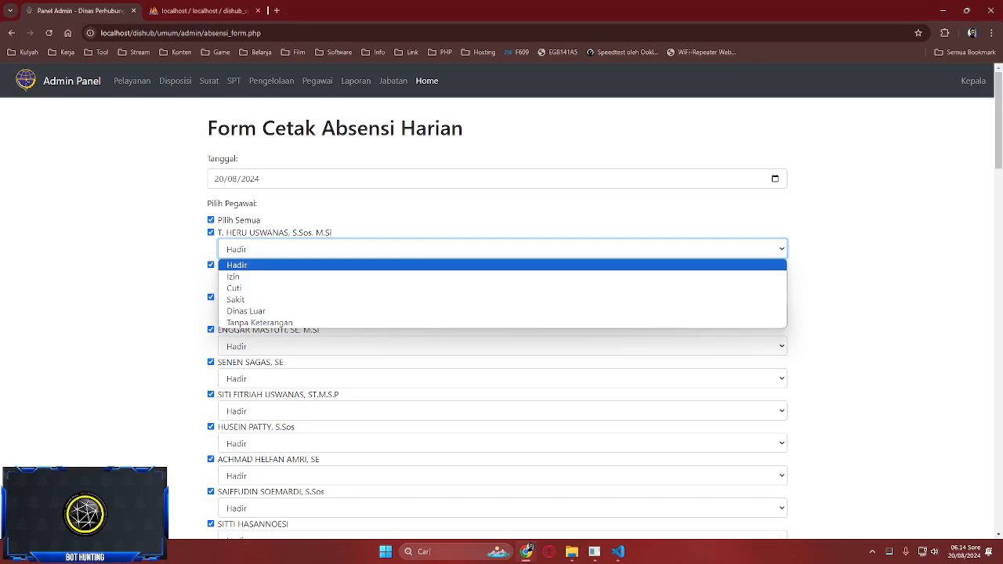
key("Down")
key("Return")
- Re-tick the first employee and generate the Daftar Hadir sheet for 2024-08-20
left_click(211, 233)
scroll(211, 233, "down", 11)
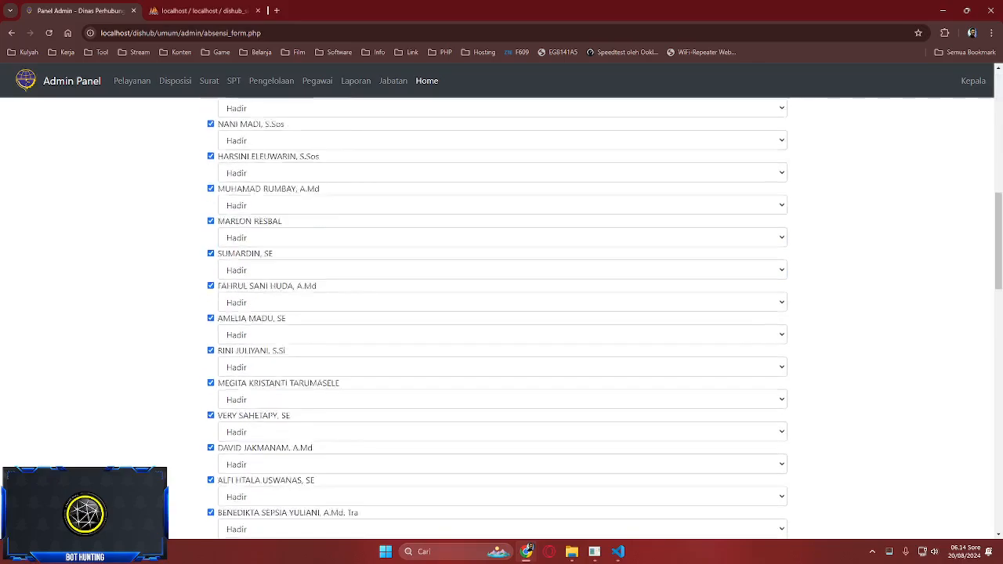
scroll(210, 232, "up", 8)
scroll(211, 233, "up", 3)
left_click(211, 232)
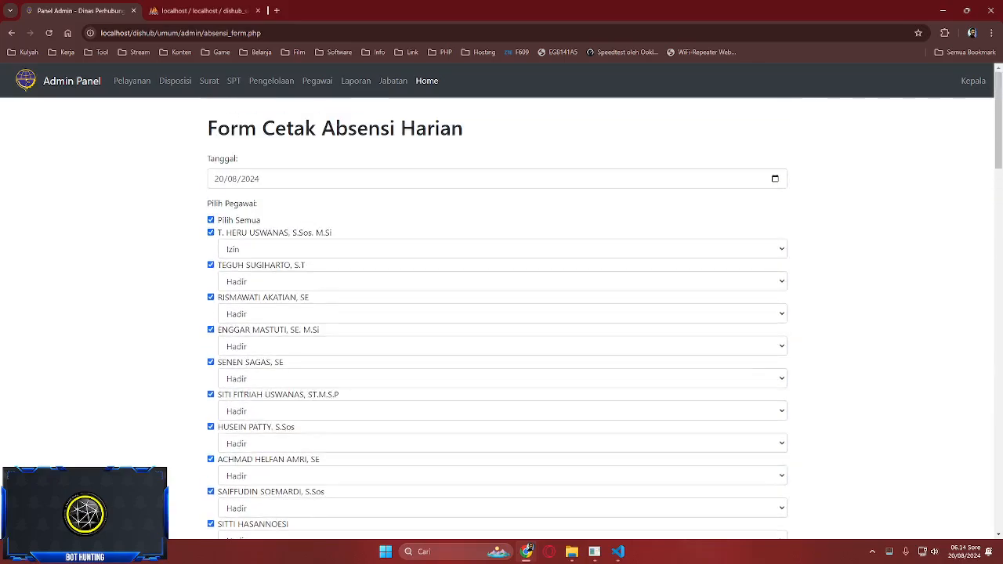
scroll(211, 232, "down", 12)
left_click(242, 478)
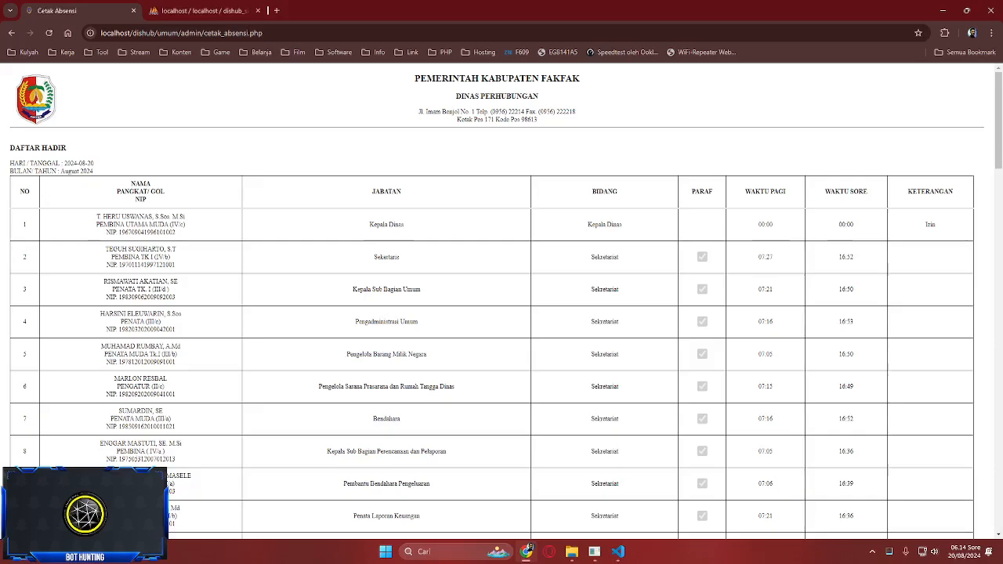
- Review the printed Daftar Hadir sheet from top to bottom
scroll(501, 298, "down", 15)
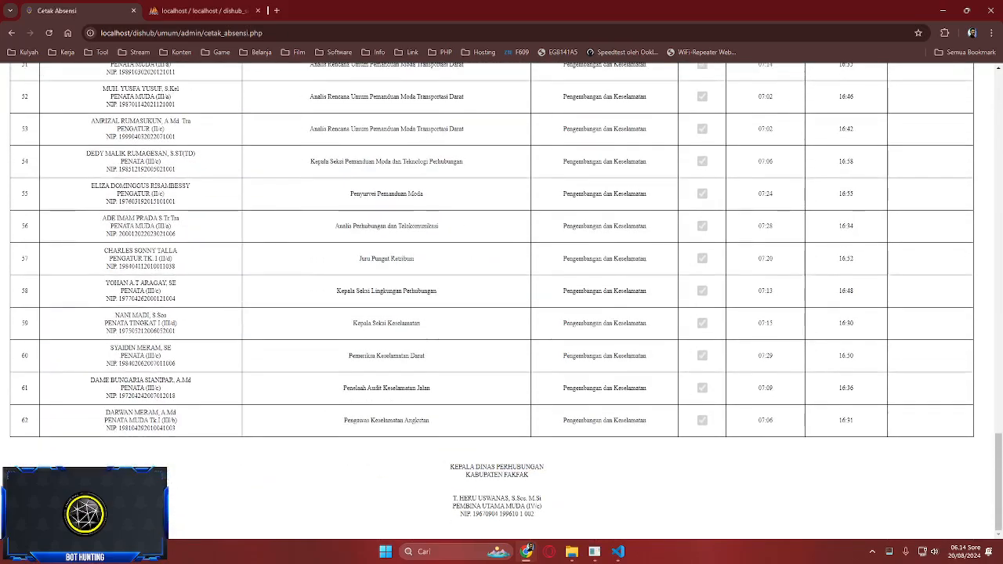
scroll(501, 298, "up", 10)
scroll(501, 302, "up", 10)
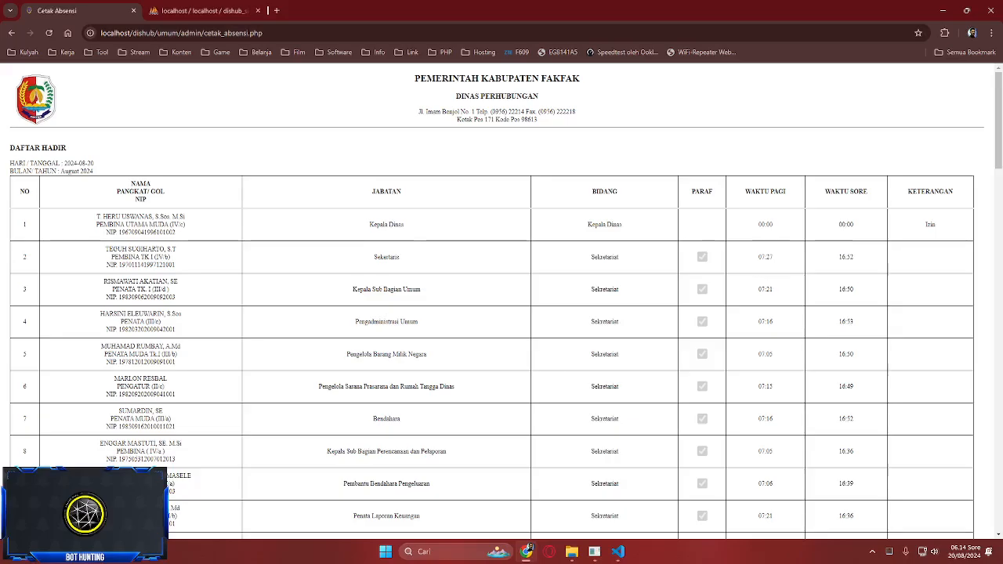
scroll(501, 302, "down", 15)
scroll(502, 301, "up", 12)
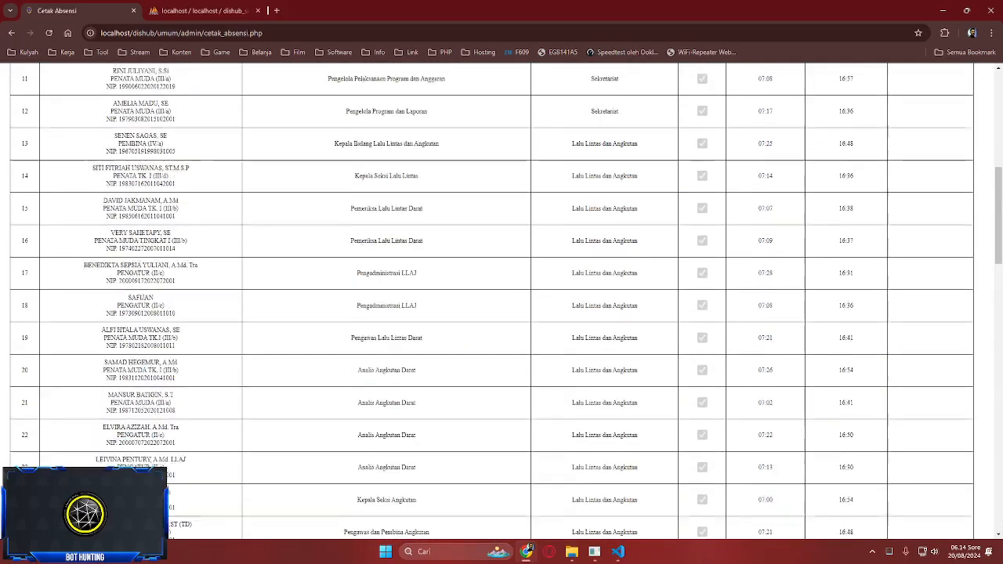
scroll(501, 301, "up", 6)
scroll(501, 302, "down", 20)
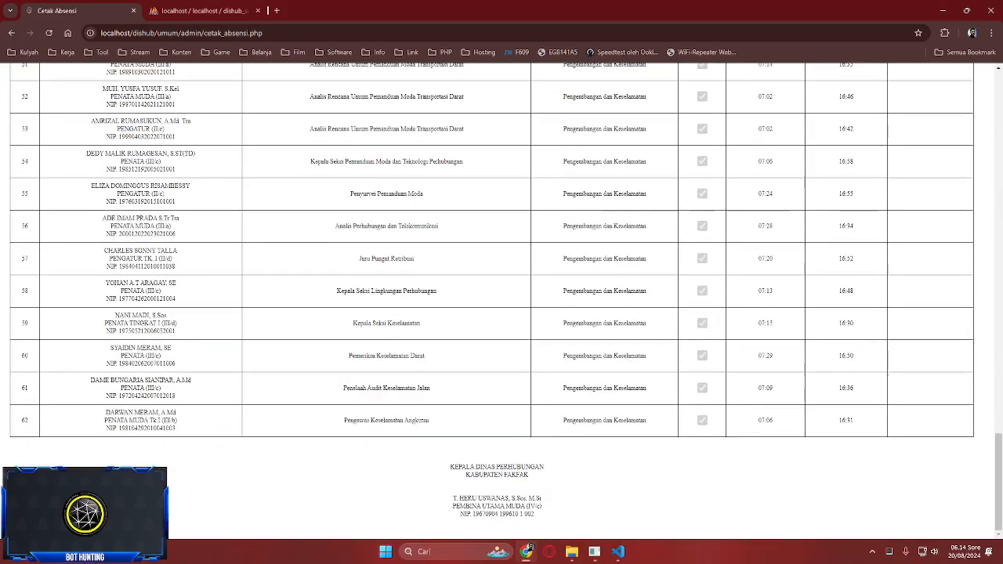
- Return to the print form and check the first employee's status options, leaving Hadir
key("alt+Left")
left_click(502, 249)
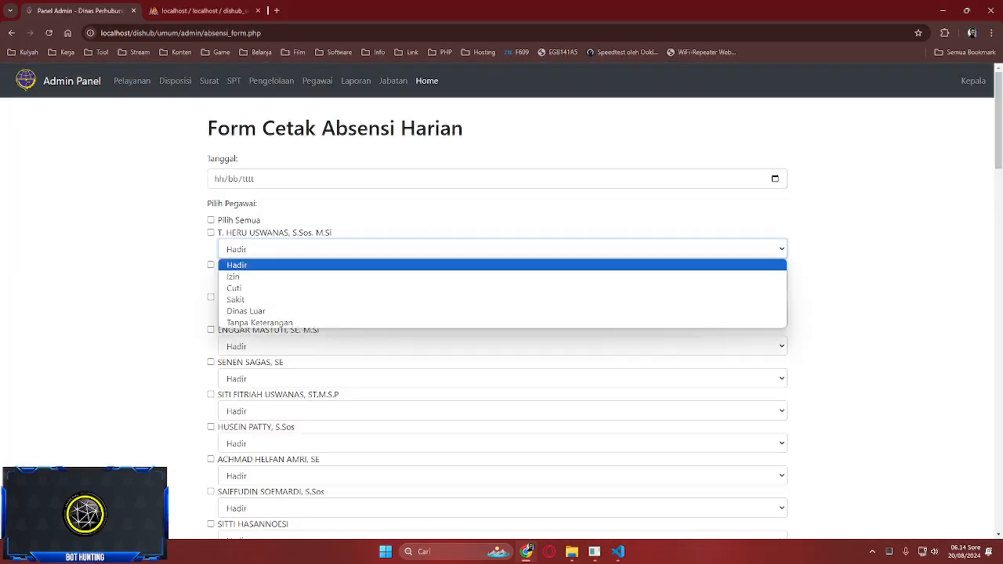
key("Down")
key("Down")
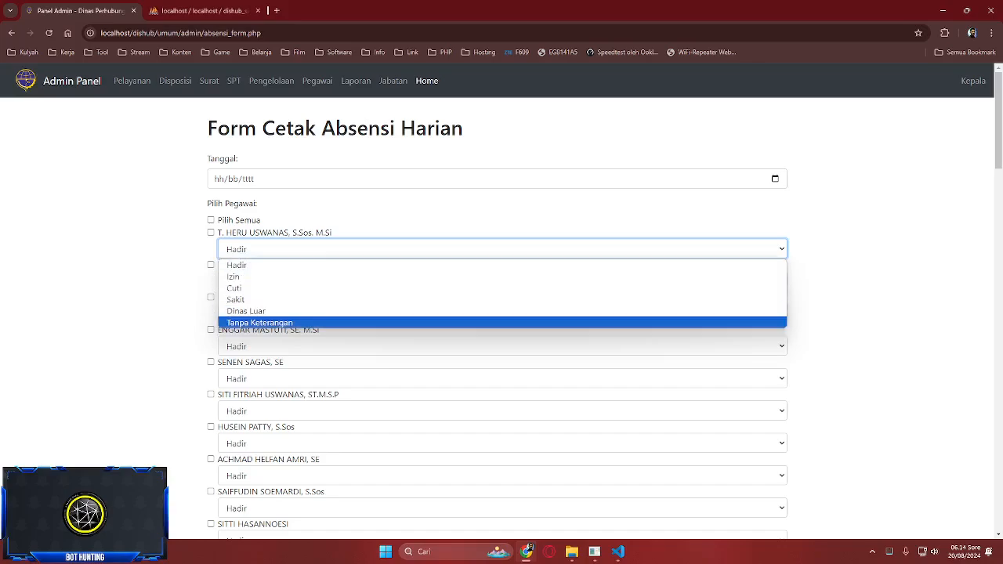
key("Escape")
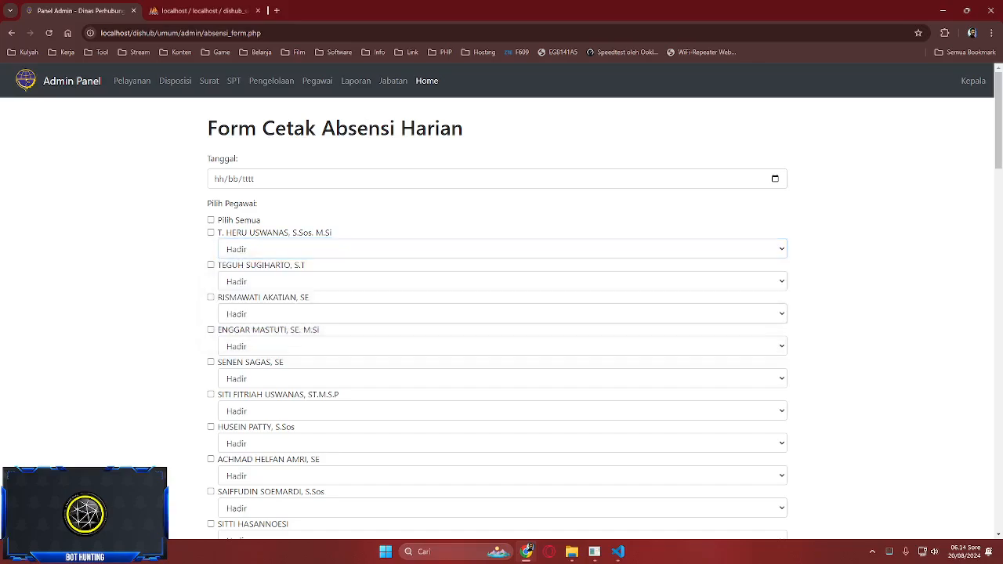
scroll(502, 314, "down", 20)
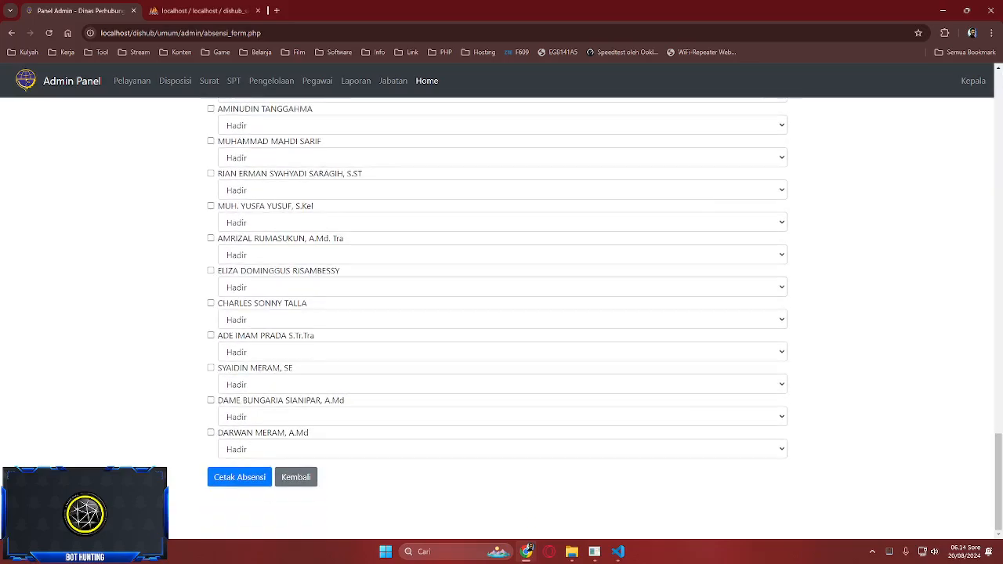
- On the Absensi Pegawai form, date 21 August 2024, tick all employees, first status Hadir
left_click(295, 476)
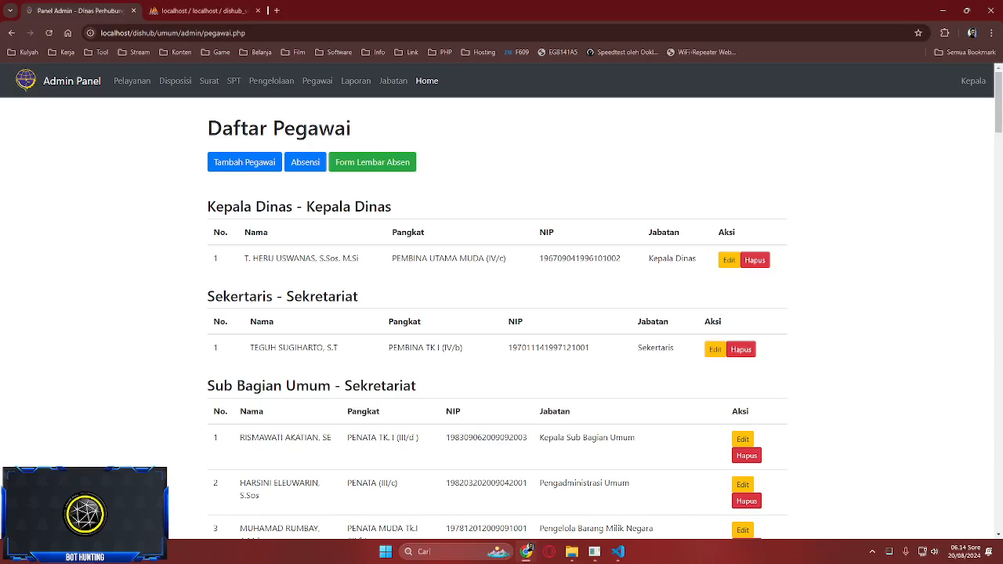
left_click(304, 162)
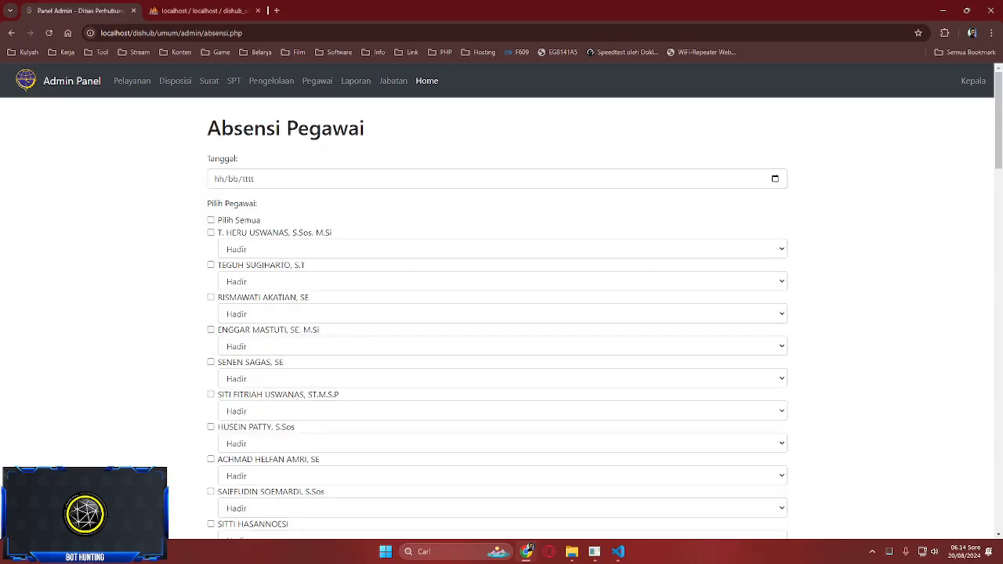
left_click(219, 178)
left_click(774, 179)
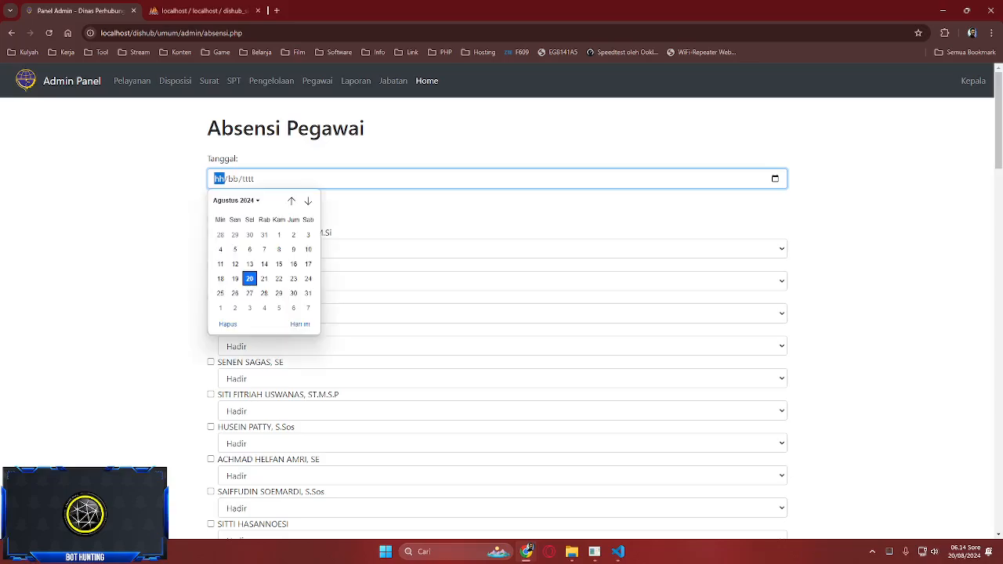
left_click(264, 278)
left_click(210, 219)
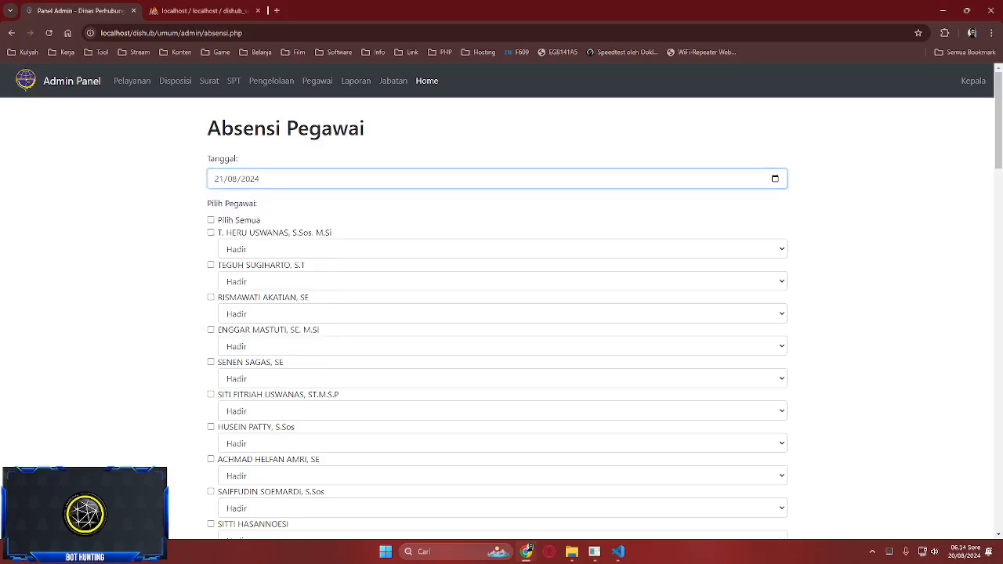
left_click(250, 250)
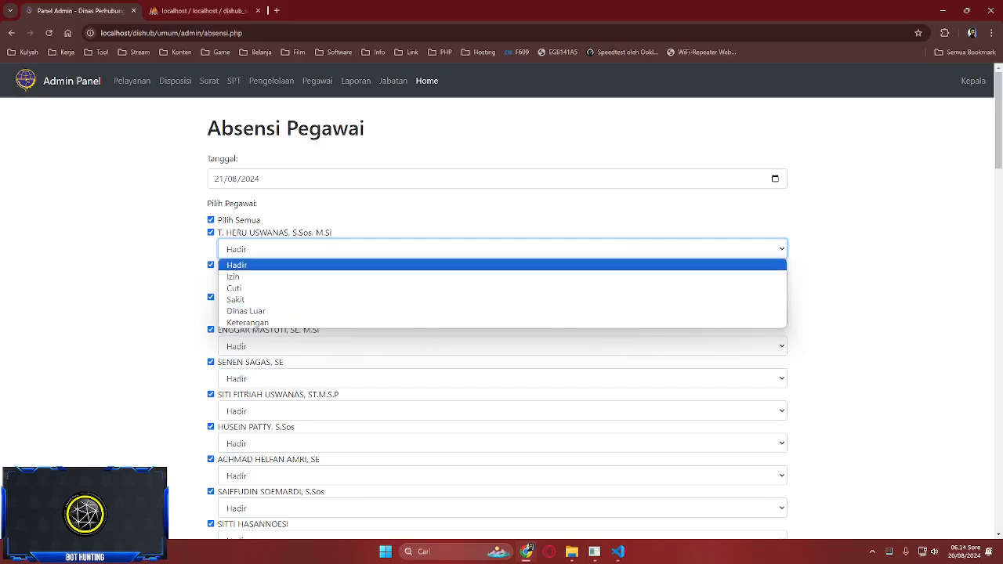
left_click(250, 265)
- Change the date to 20 August 2024 and bring up the Hapus Data Absen confirmation
scroll(251, 265, "down", 3)
scroll(501, 313, "down", 10)
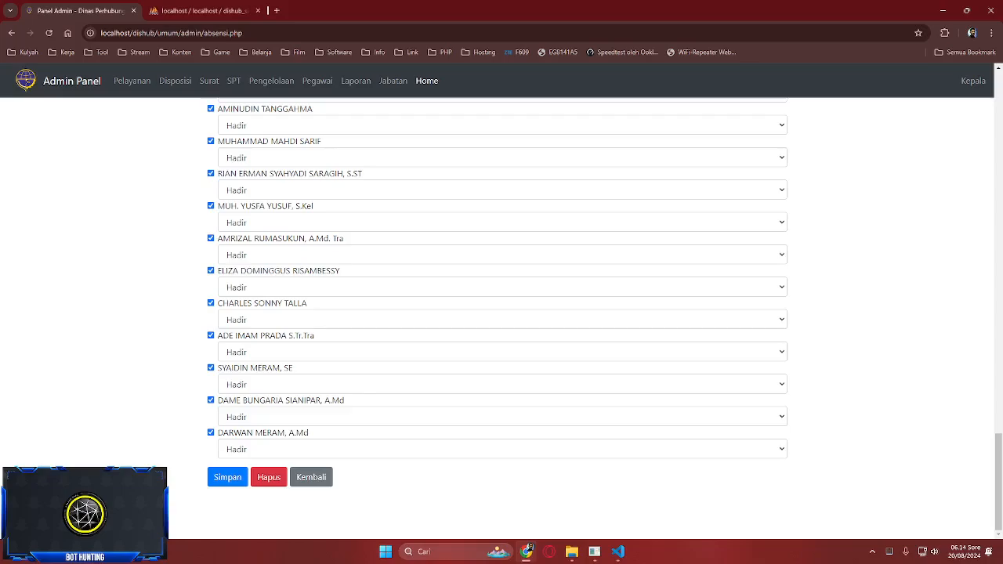
scroll(502, 313, "up", 15)
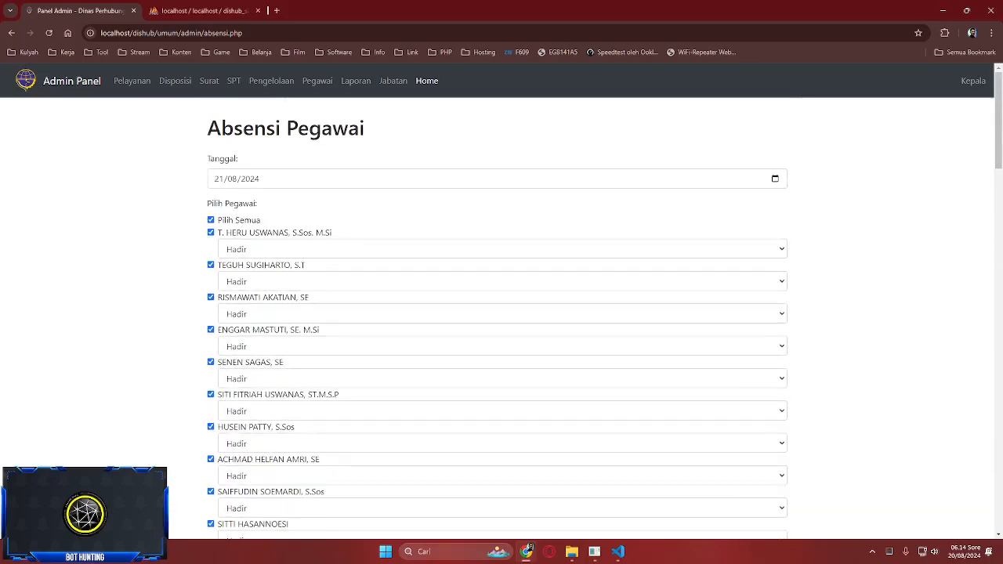
left_click(219, 179)
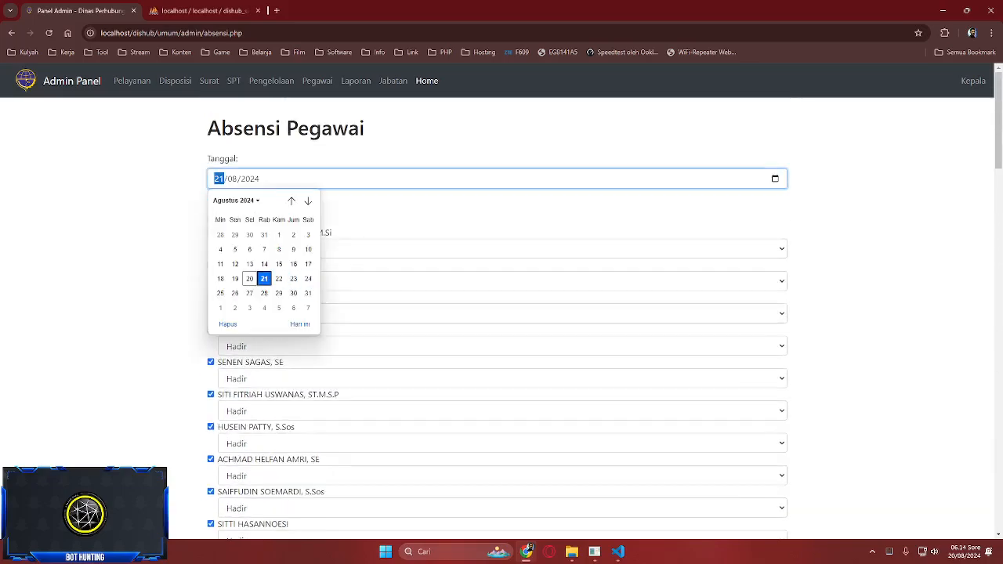
left_click(249, 278)
scroll(502, 313, "down", 15)
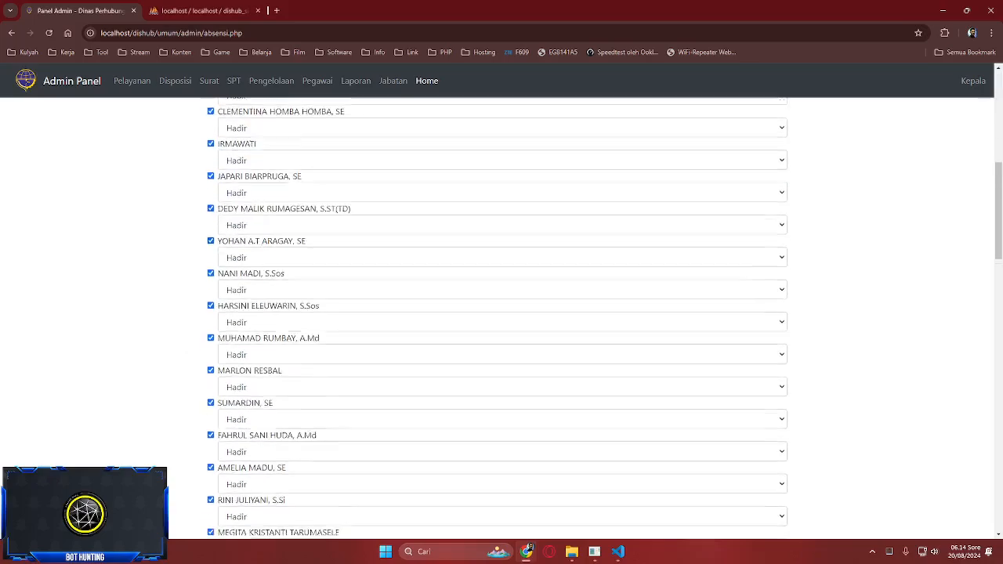
left_click(269, 477)
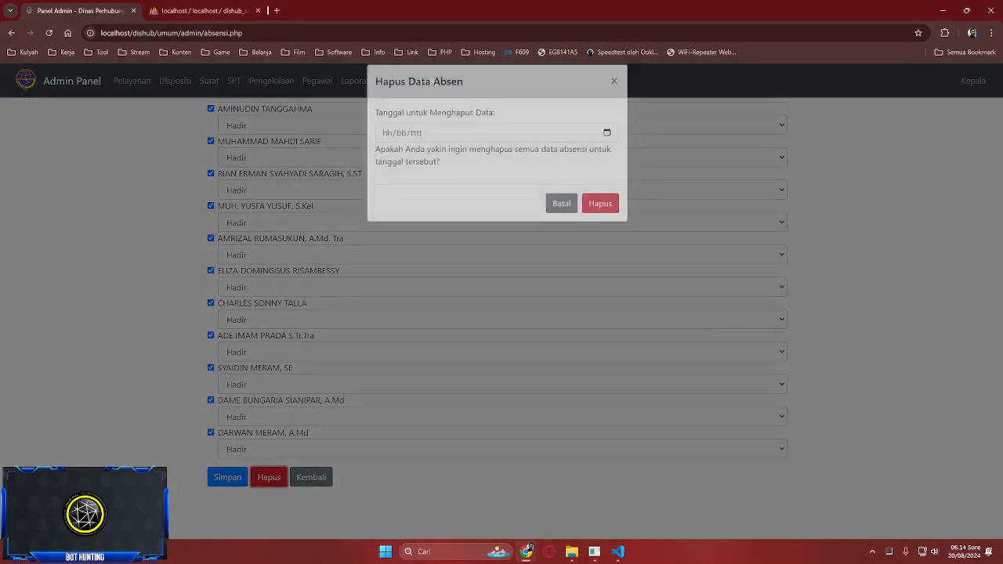
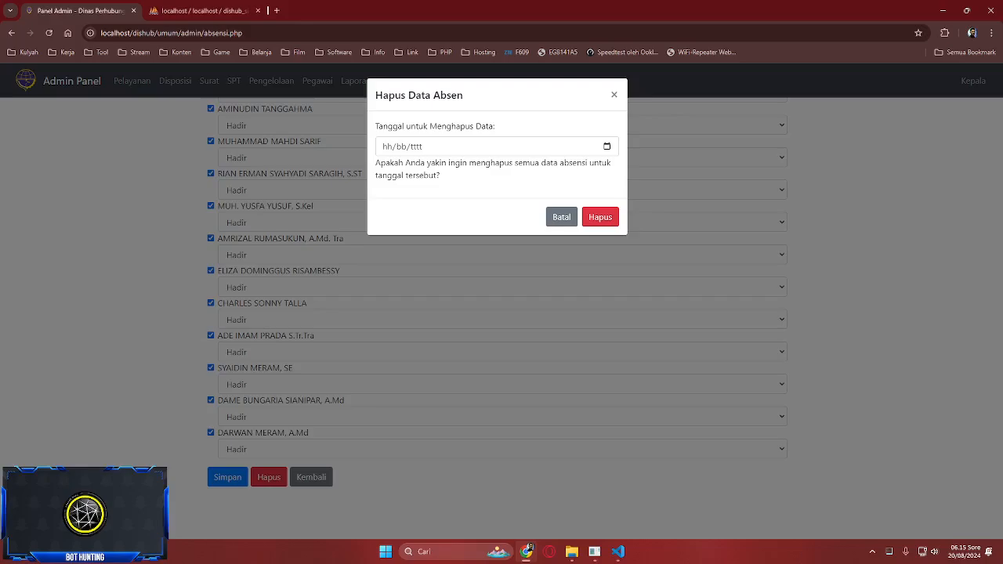
- Set the deletion date to 20/08/2024 and confirm deleting that day's attendance with Hapus
left_click(606, 146)
left_click(433, 246)
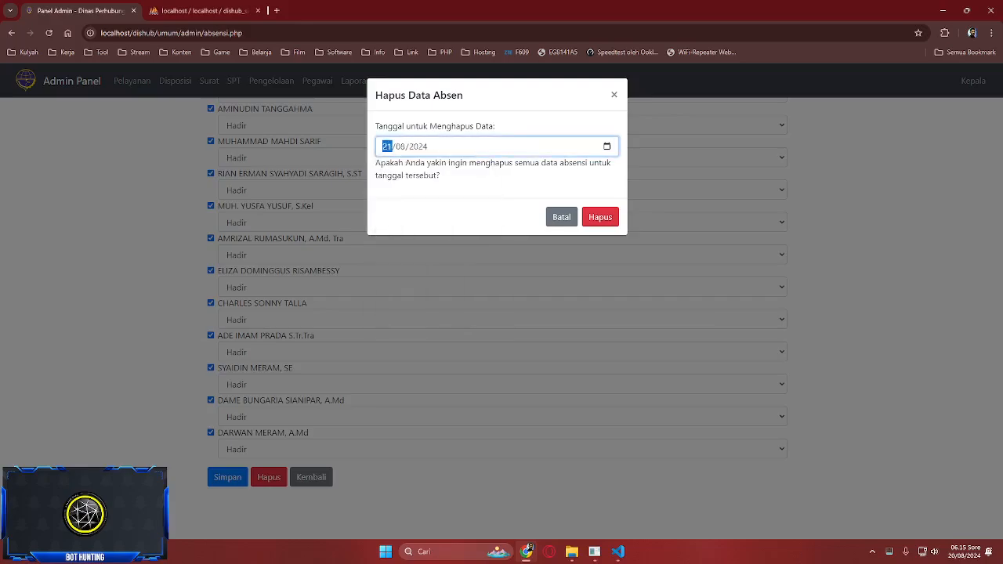
left_click(606, 147)
left_click(418, 246)
left_click(600, 217)
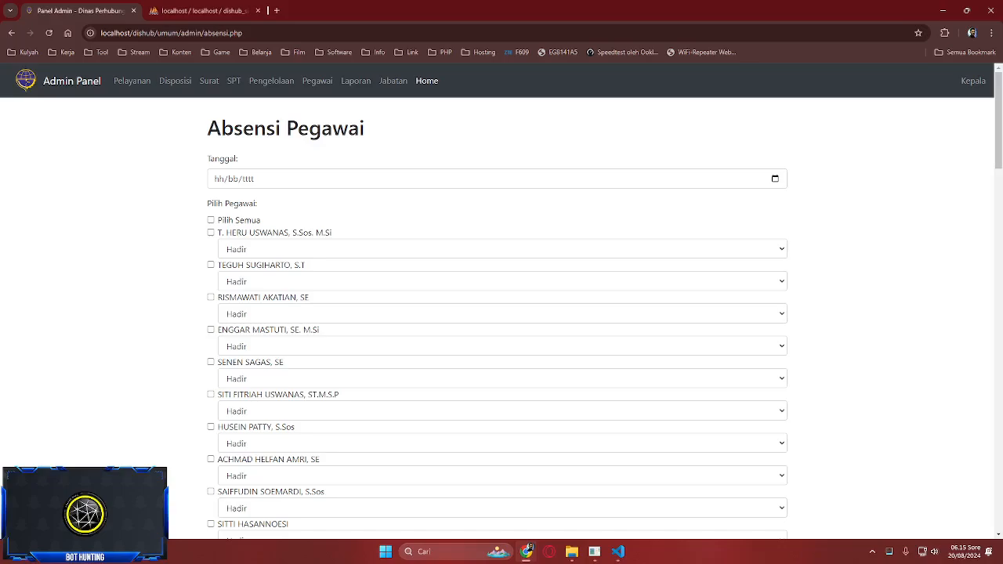
- Browse phpMyAdmin's riwayat_absensi table (124 rows), reloading it and jumping to page 5
scroll(501, 314, "down", 15)
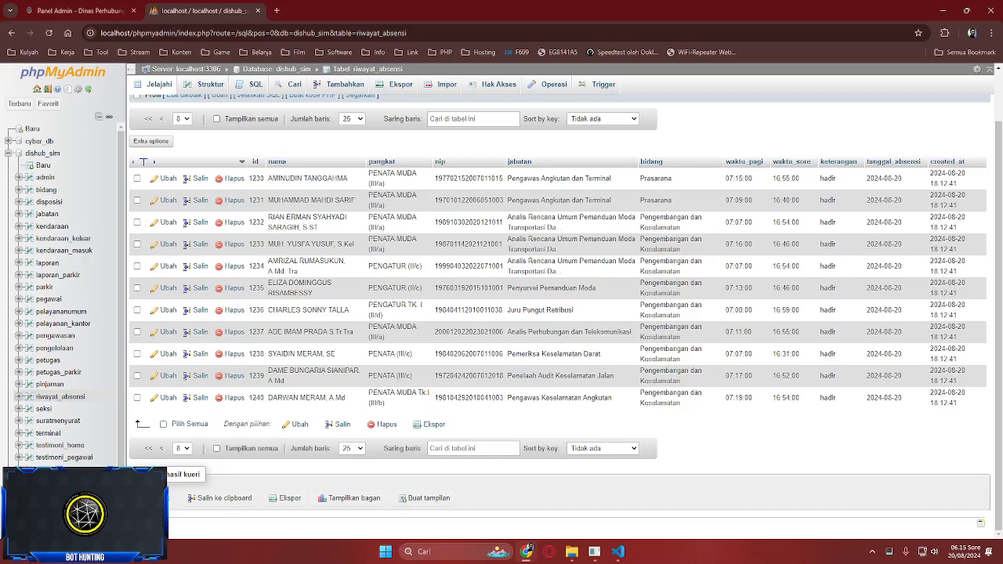
left_click(204, 10)
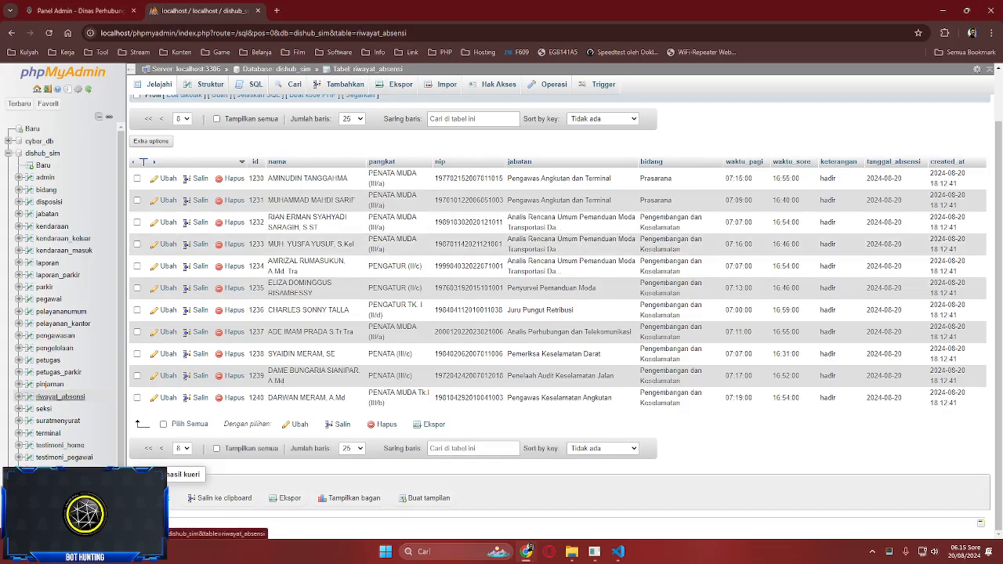
left_click(60, 397)
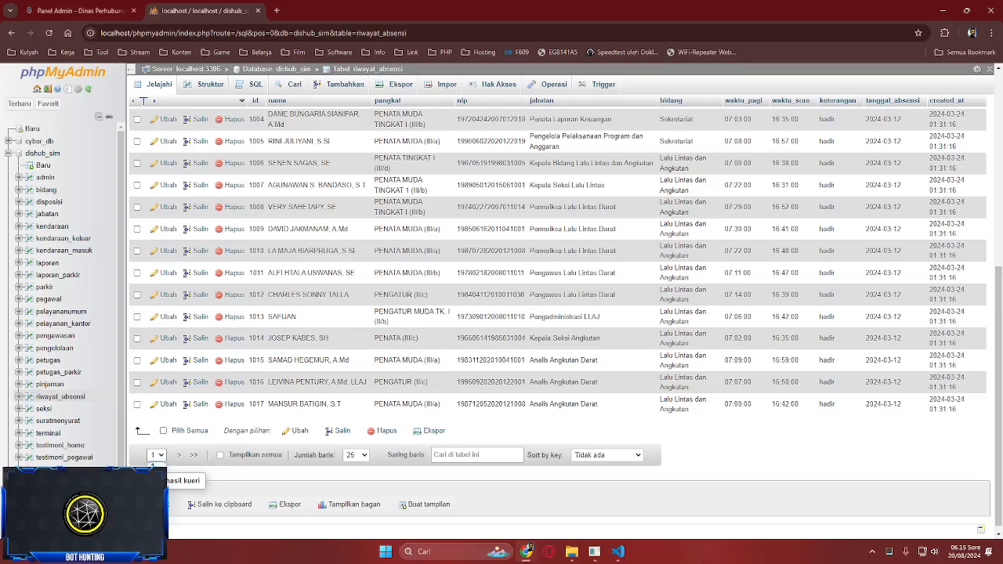
left_click(153, 466)
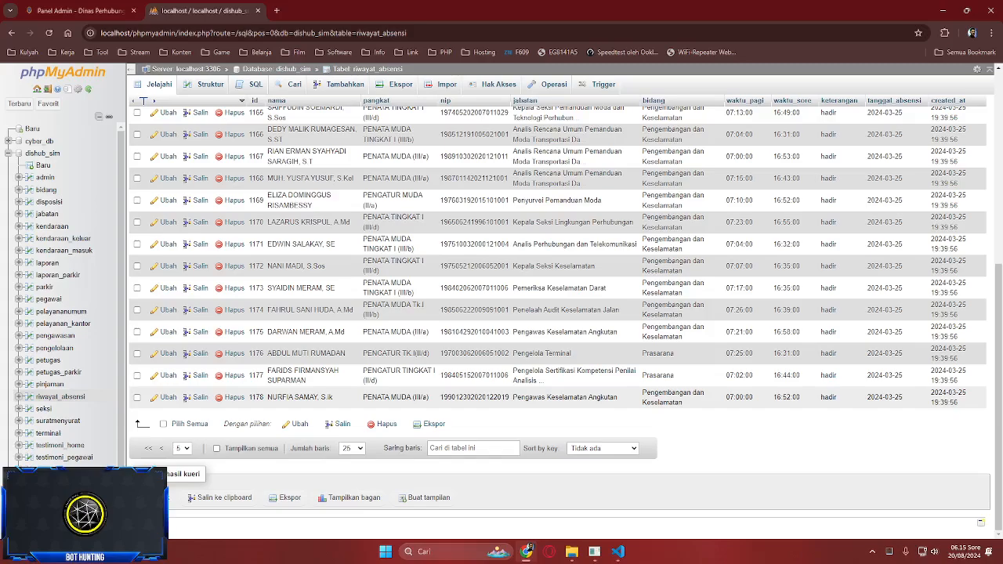
scroll(556, 314, "up", 5)
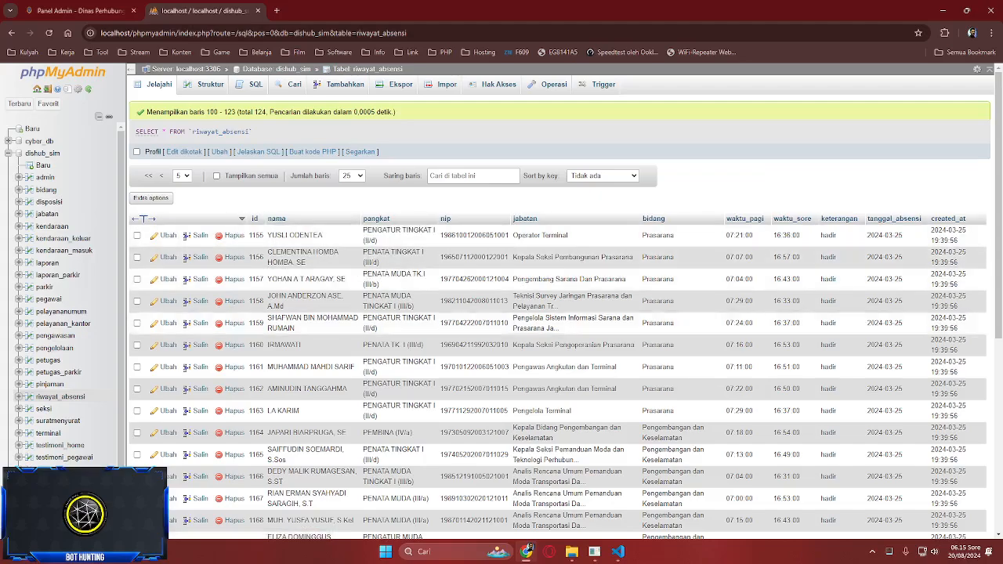
- Return to the admin panel and open the Laporan page listing two reports
left_click(78, 10)
scroll(501, 314, "up", 5)
scroll(501, 313, "down", 8)
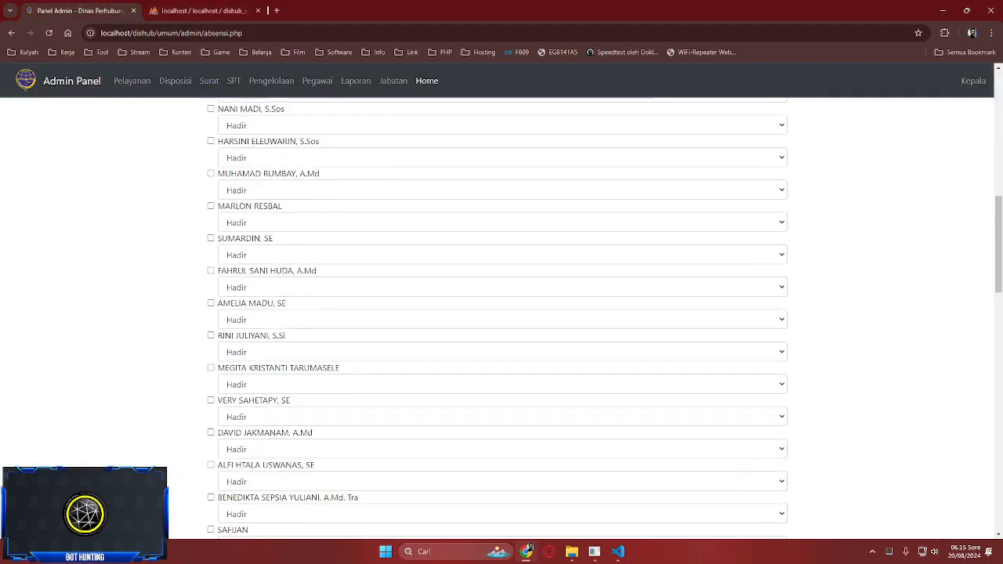
scroll(501, 313, "up", 8)
left_click(355, 81)
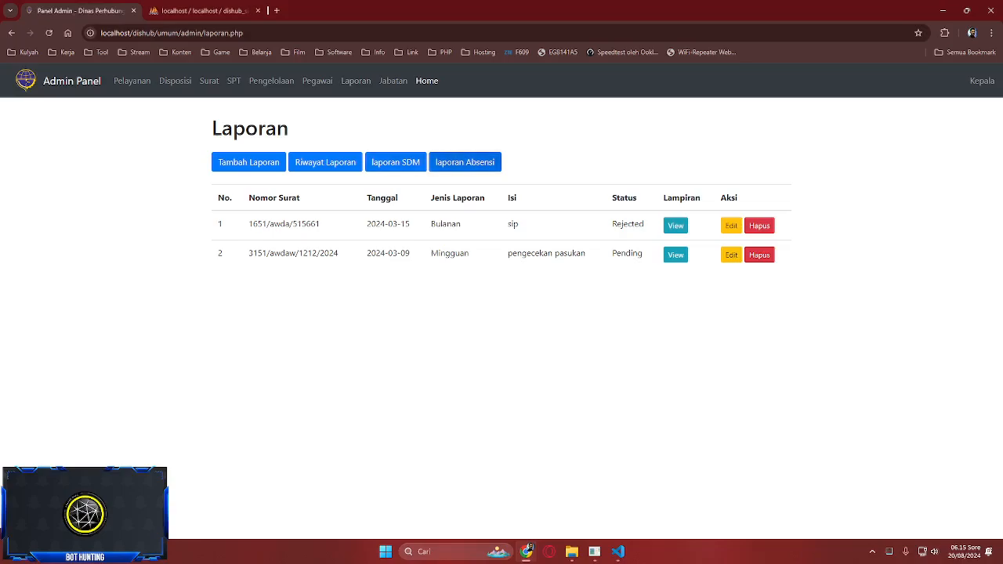
- Open laporan Absensi and set its date picker to March 2024, checking recorded dates in phpMyAdmin
left_click(464, 162)
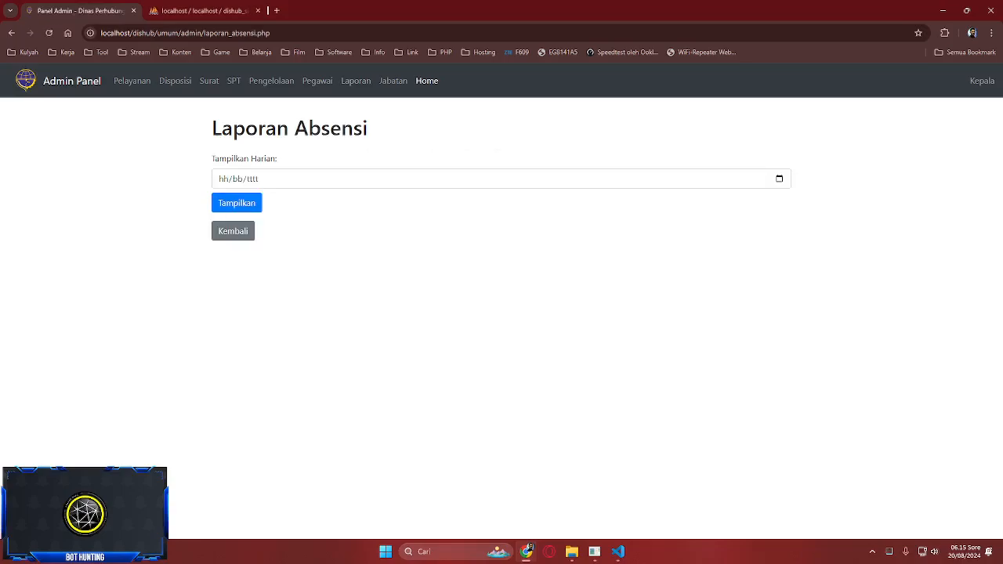
left_click(227, 179)
left_click(202, 10)
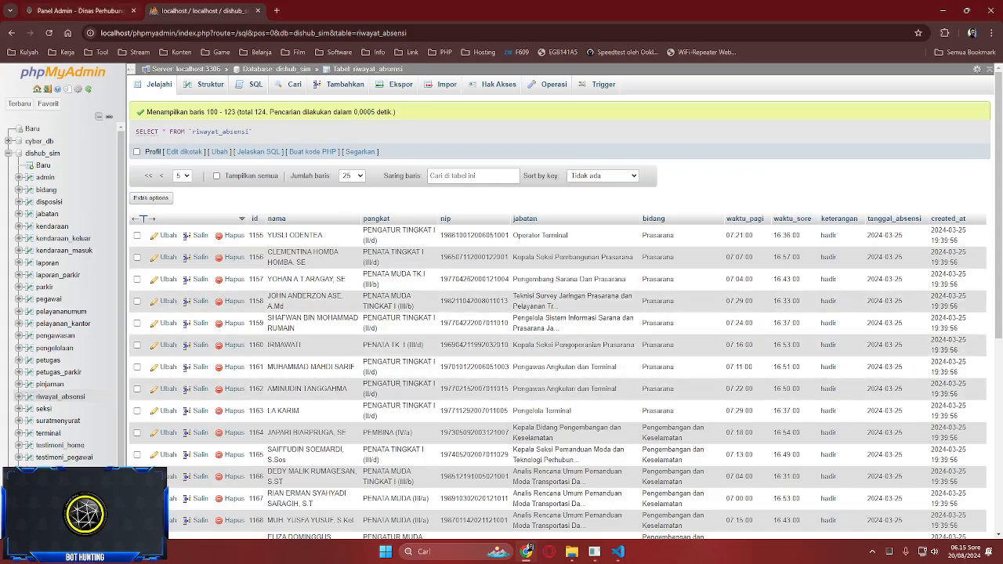
left_click(80, 10)
left_click(778, 179)
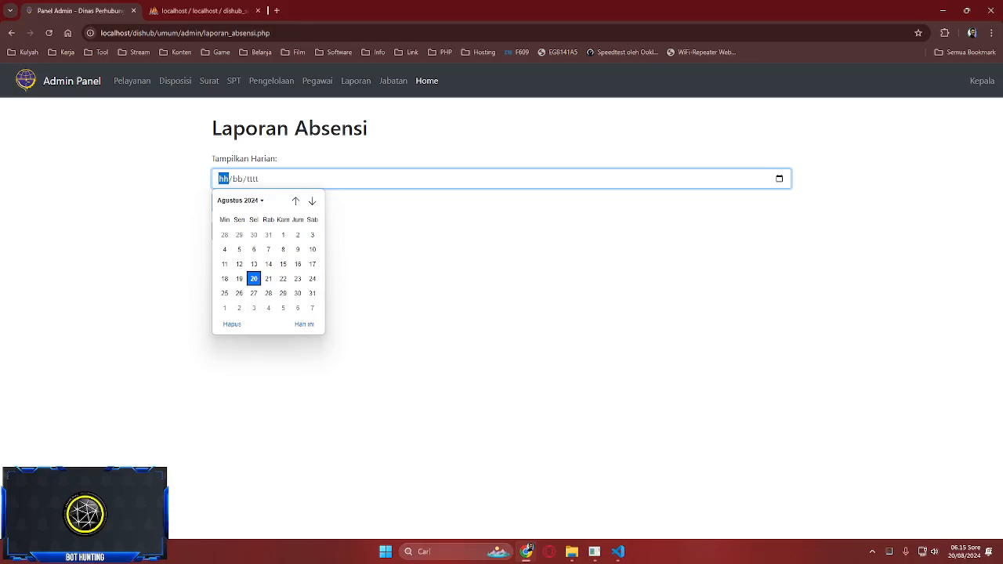
left_click(240, 201)
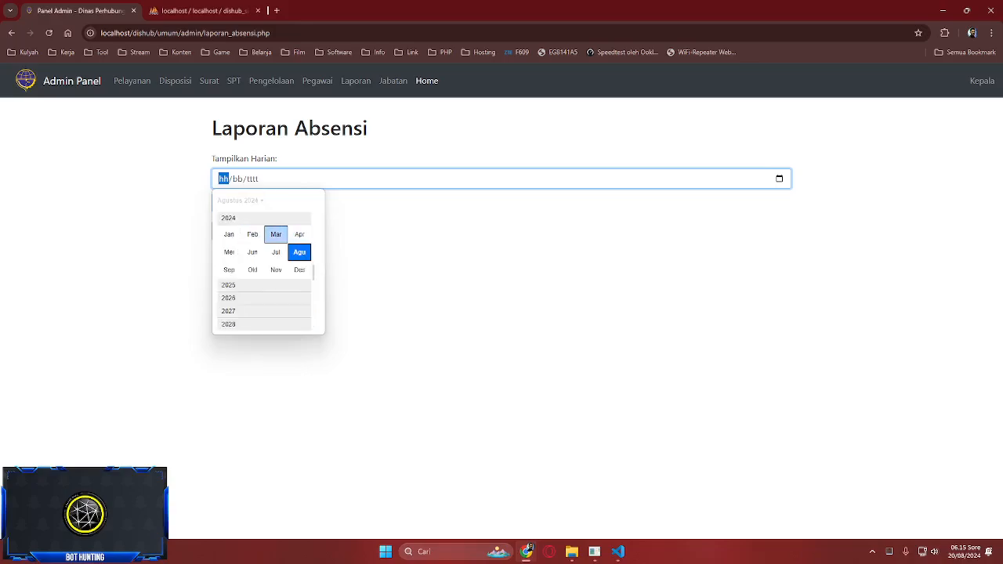
left_click(275, 235)
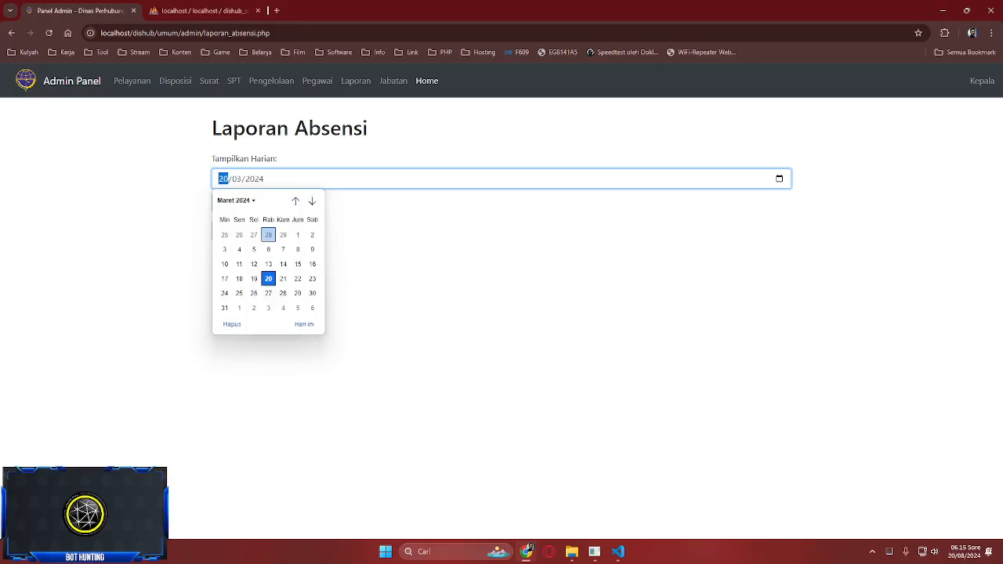
left_click(194, 10)
left_click(78, 11)
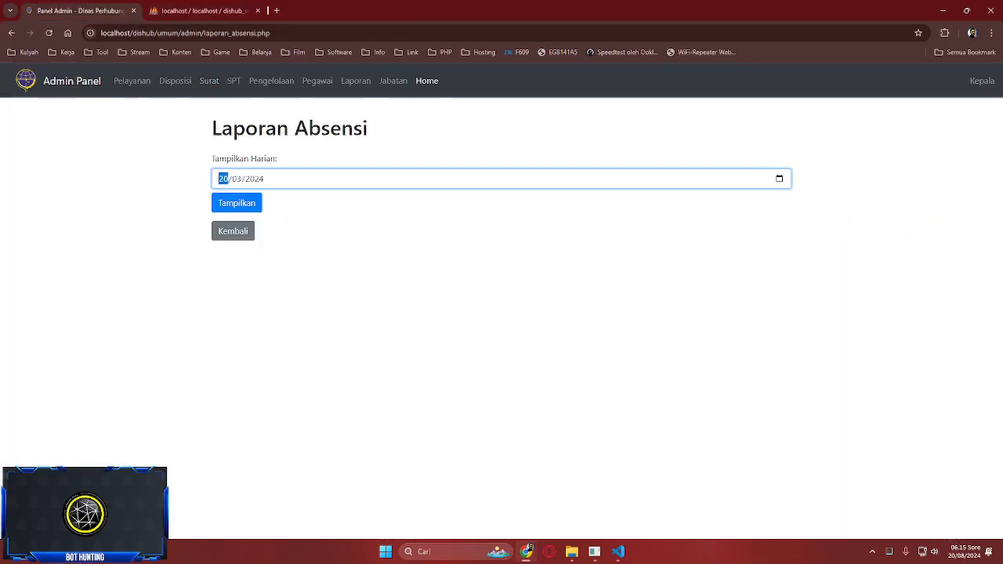
- Show attendance for 25/03/2024 and open its printable Cetak Laporan version
type("25")
left_click(237, 203)
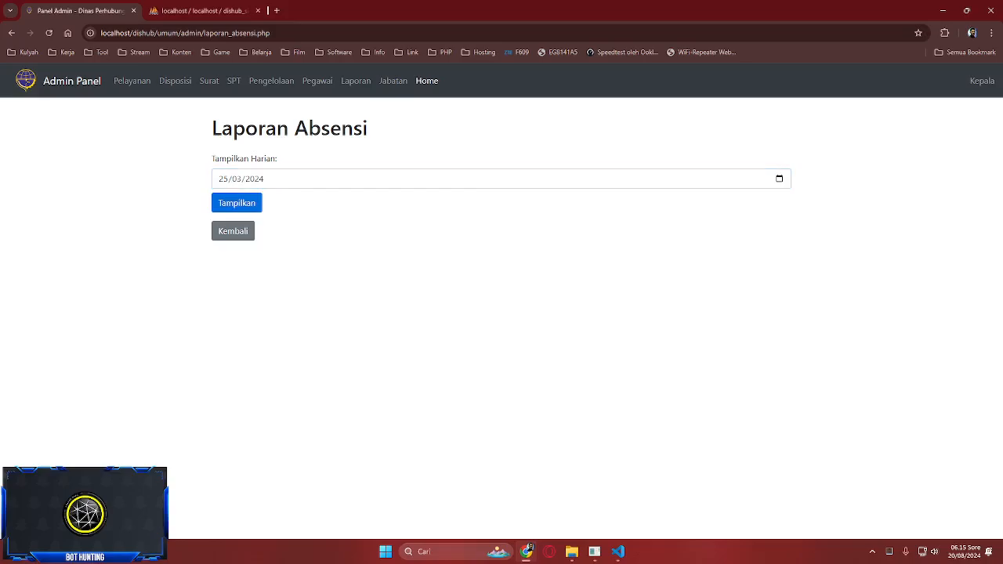
scroll(525, 317, "down", 7)
scroll(524, 317, "up", 7)
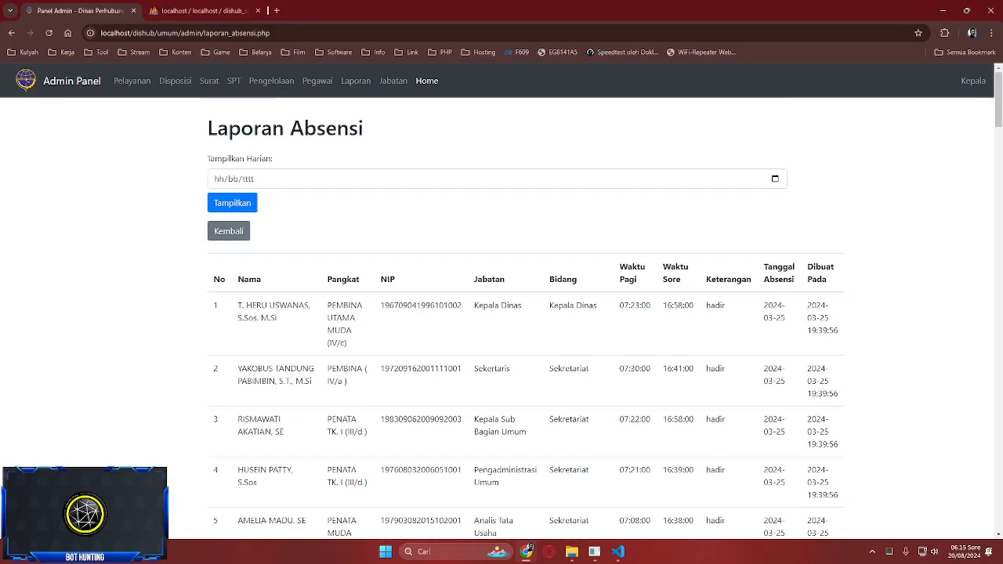
scroll(525, 317, "down", 20)
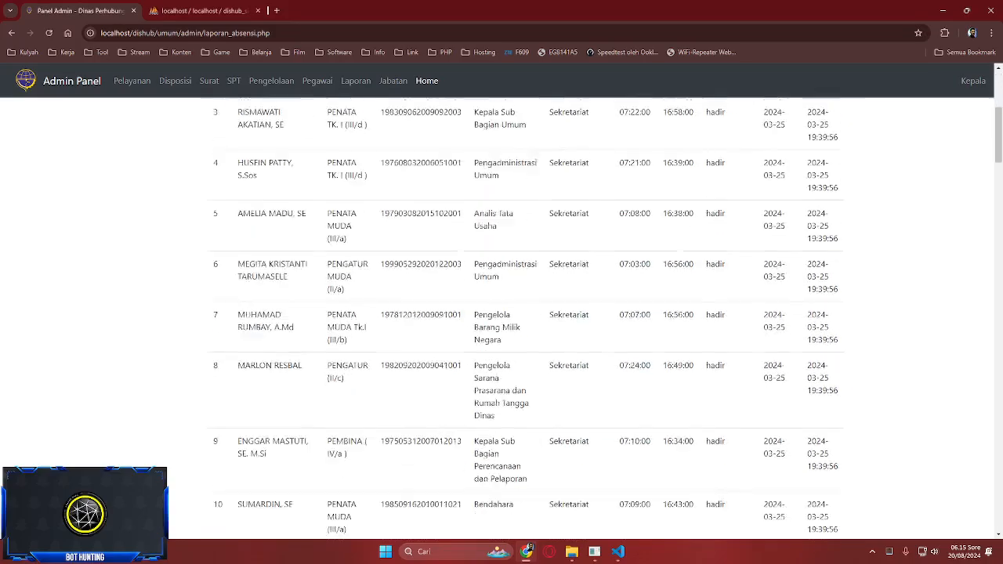
scroll(524, 317, "down", 15)
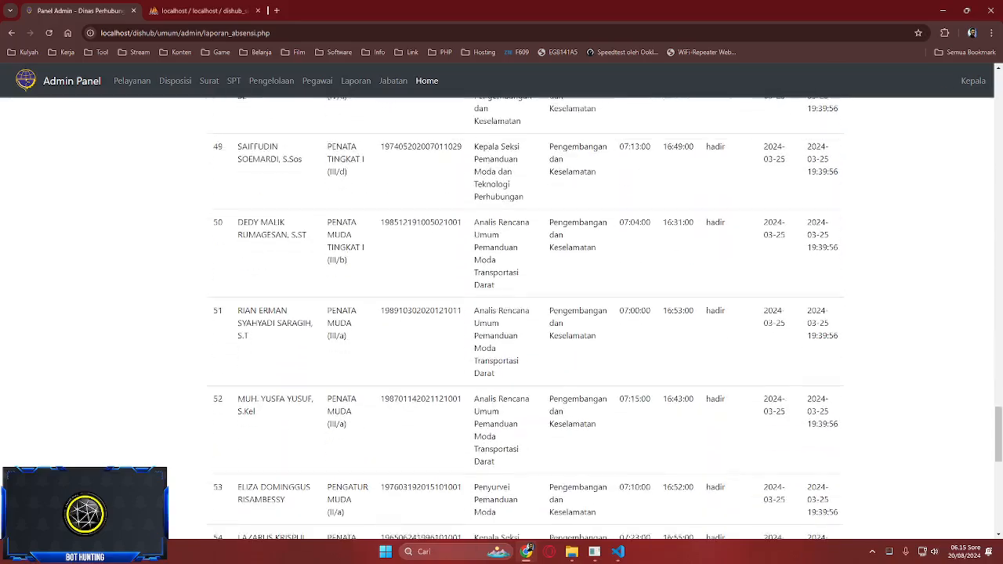
left_click(239, 477)
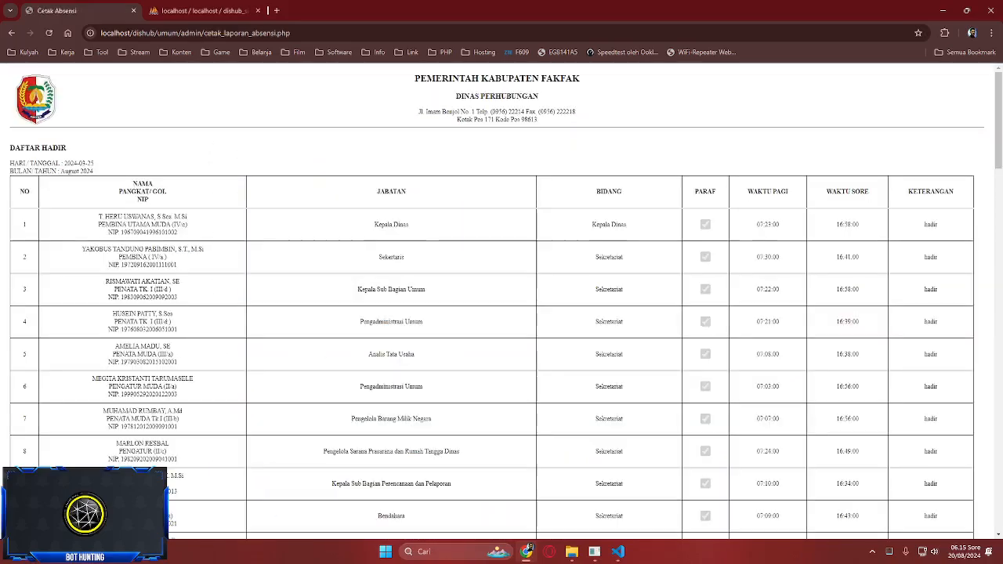
- Preview printing the Daftar Hadir report with Ctrl+P, then cancel with Batal without printing
scroll(501, 313, "down", 8)
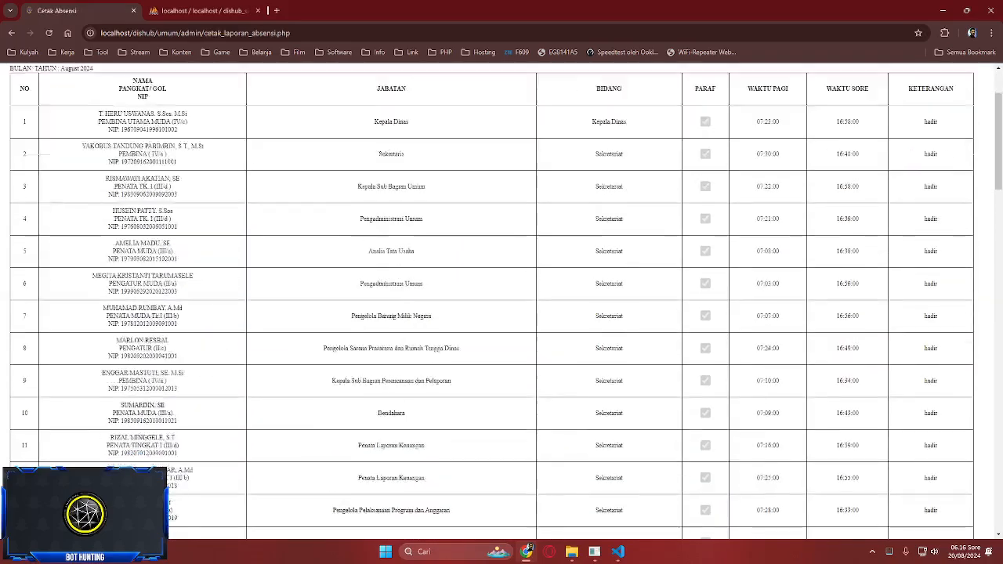
scroll(501, 313, "up", 4)
scroll(501, 313, "up", 4)
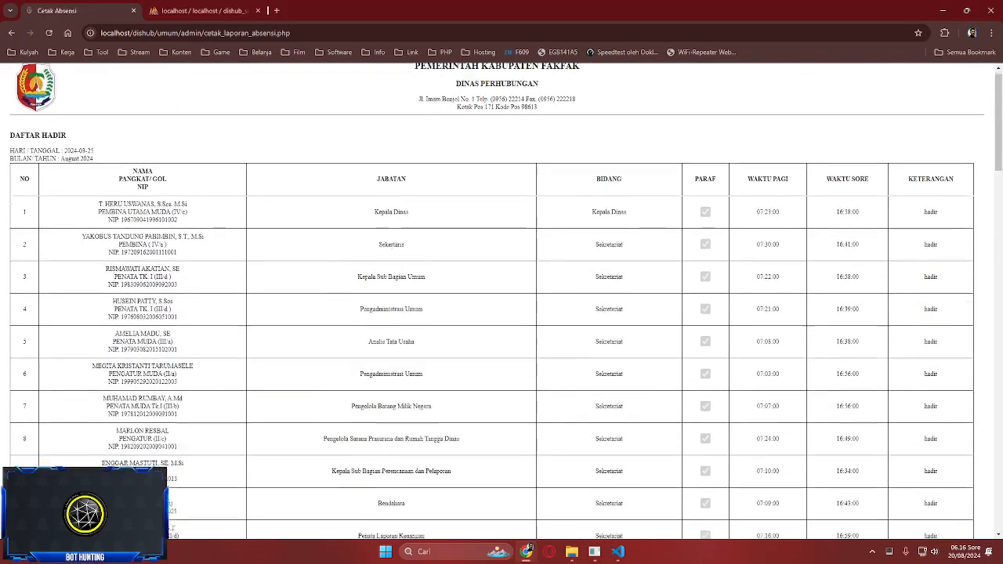
scroll(501, 313, "down", 20)
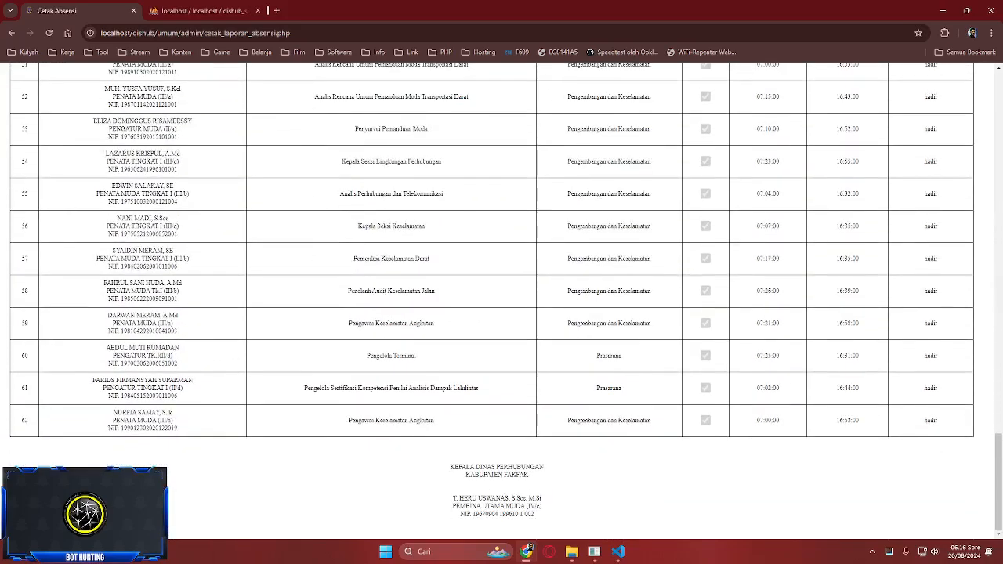
key("ctrl+p")
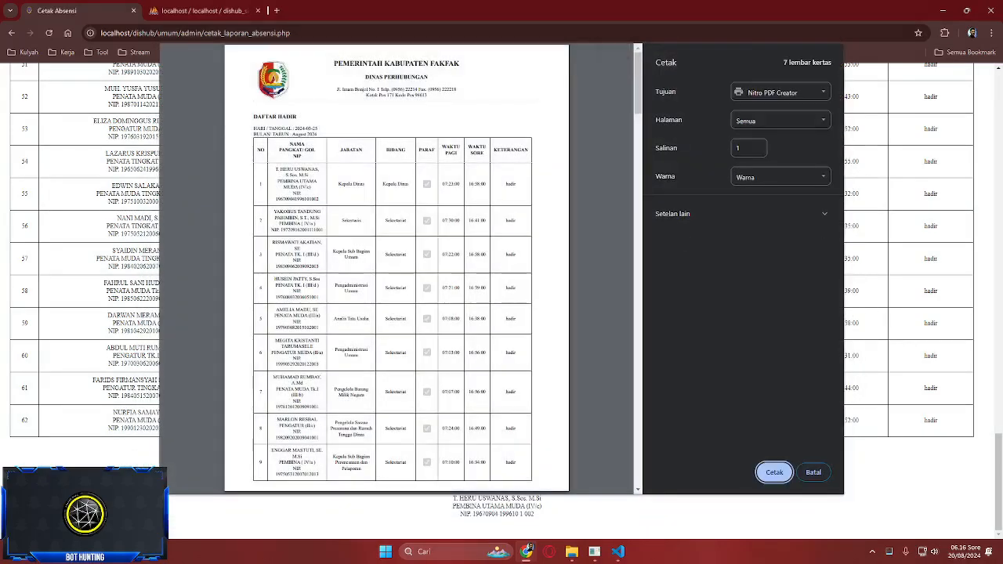
scroll(396, 266, "down", 3)
scroll(397, 266, "up", 3)
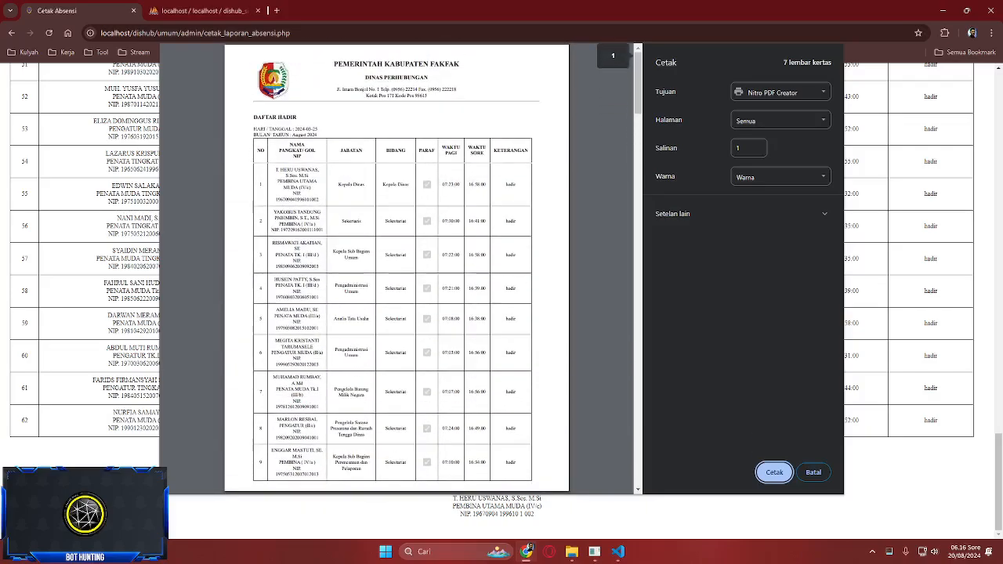
scroll(396, 267, "down", 20)
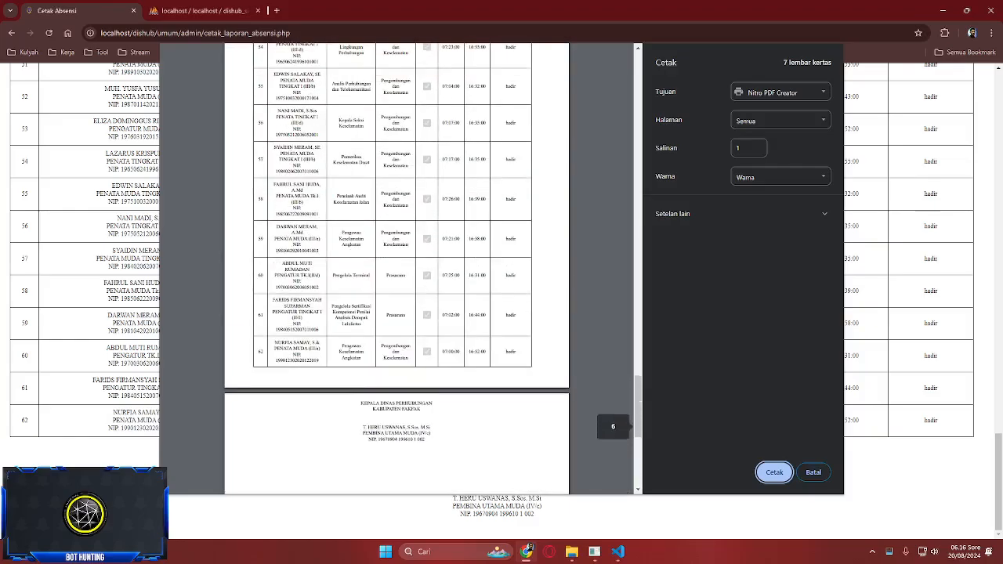
scroll(396, 267, "up", 1)
left_click(813, 472)
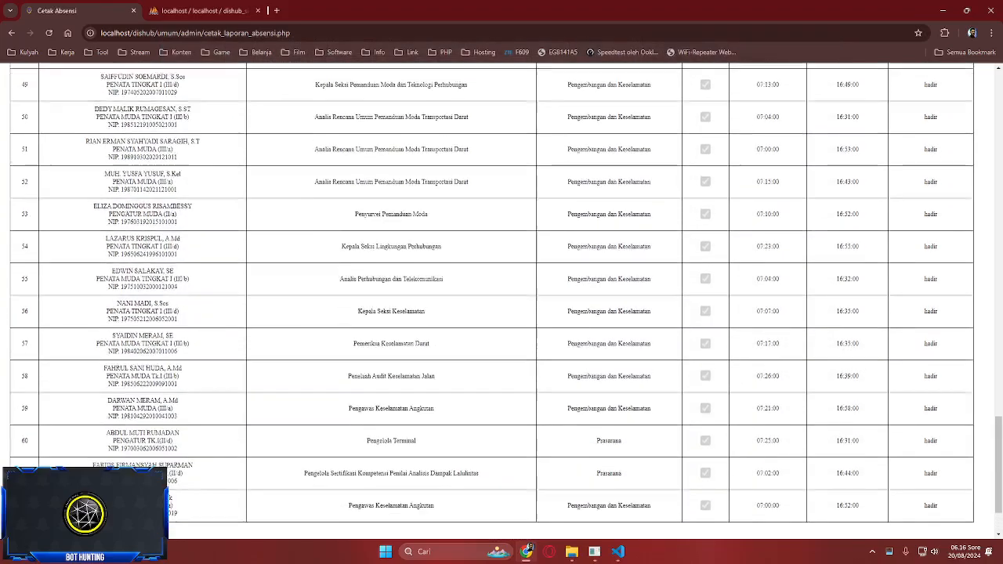
scroll(501, 296, "down", 1)
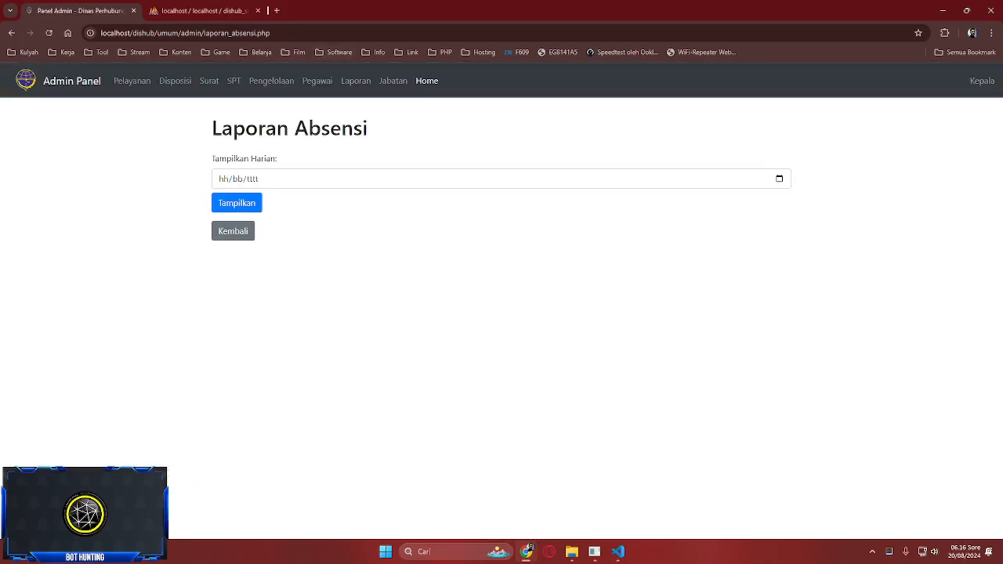
- Open the first employee's edit form from the employee list and leave it without saving
left_click(317, 80)
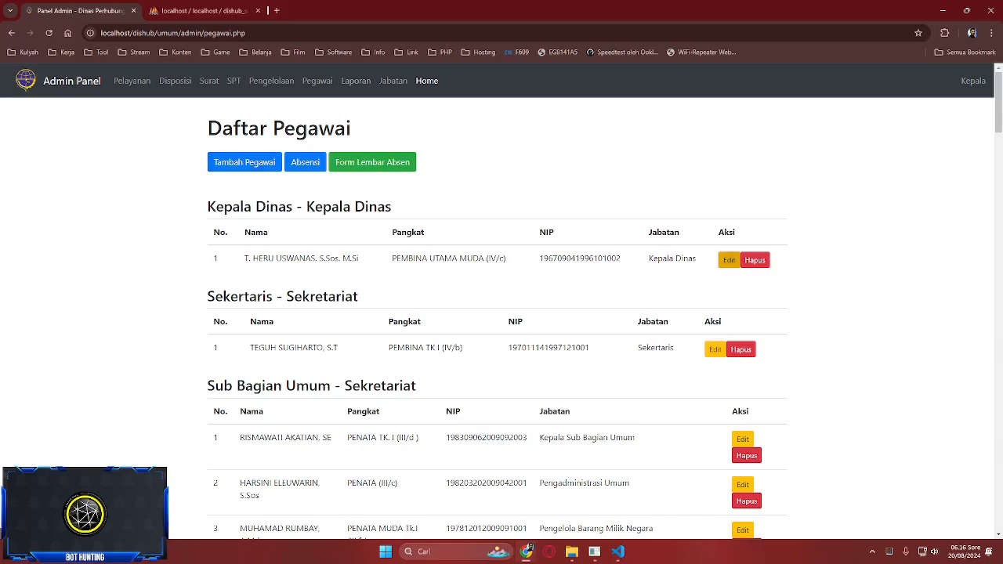
left_click(728, 260)
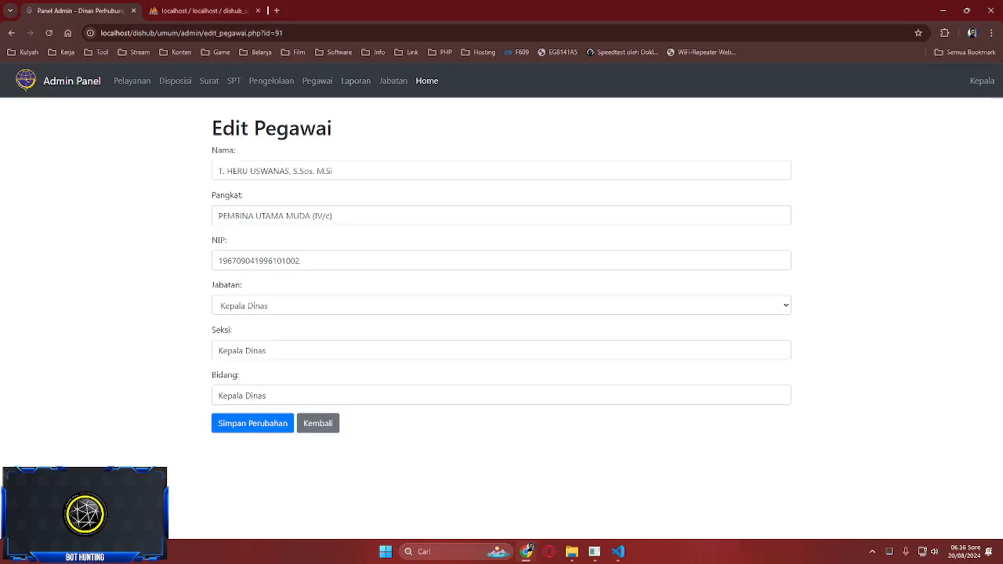
key("alt+Left")
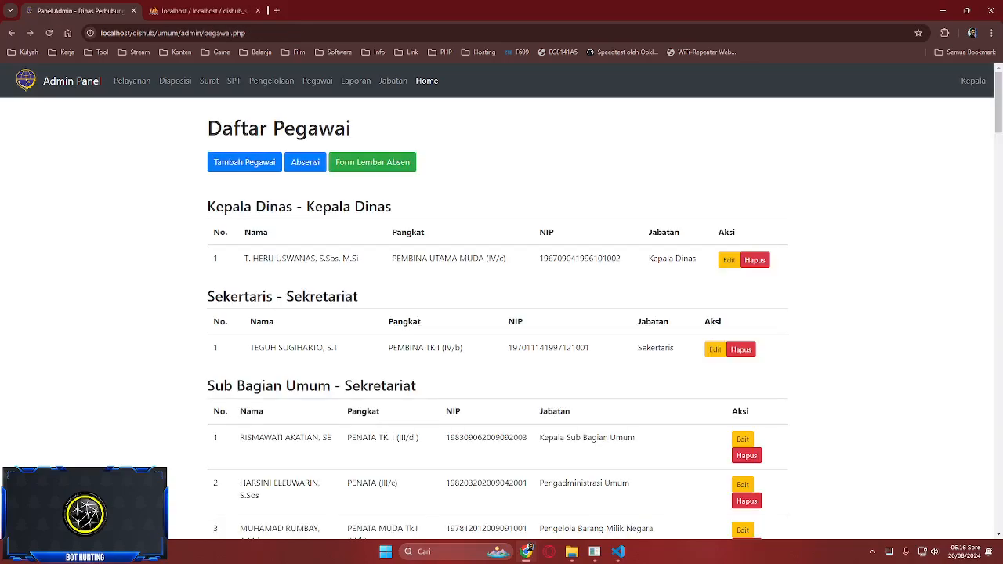
left_click(729, 260)
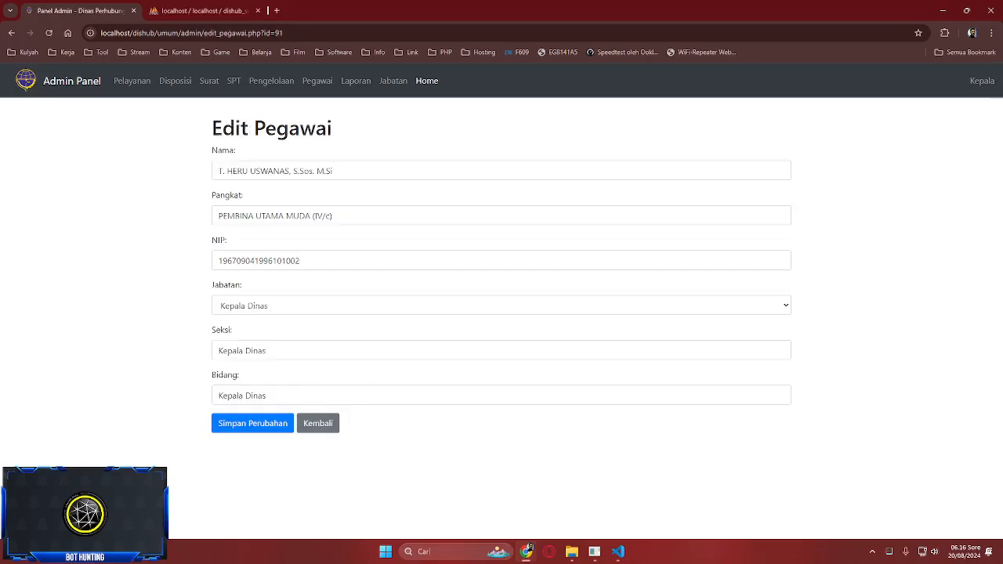
left_click(317, 423)
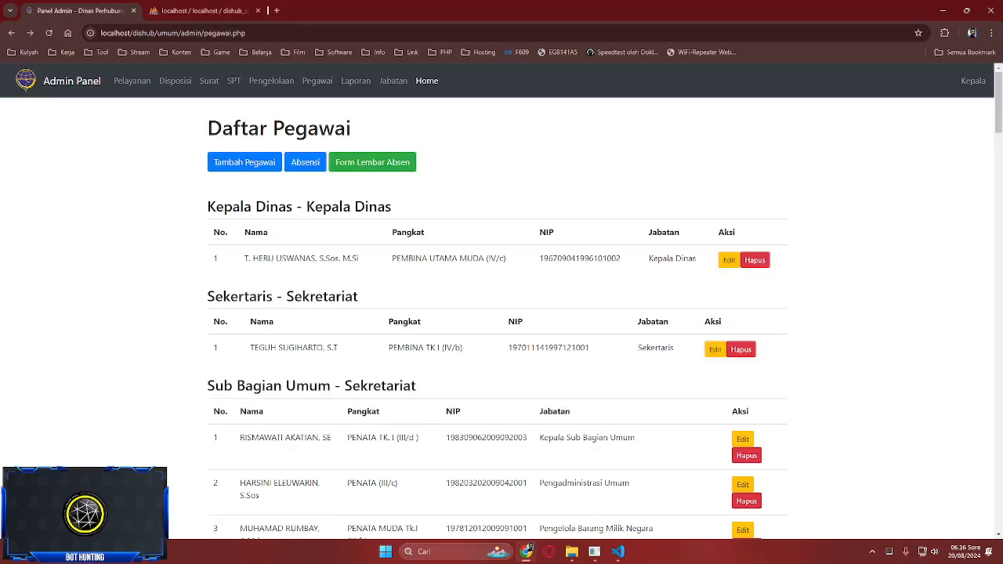
- View the Daftar Jabatan list, compare it with phpMyAdmin's jabatan table, then go to the site home
left_click(392, 81)
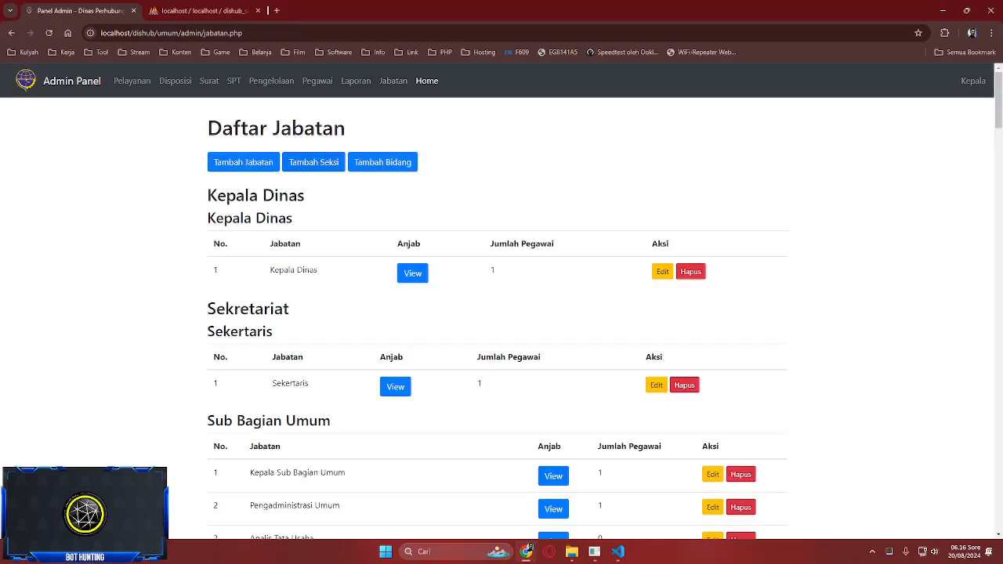
left_click(392, 80)
left_click(204, 11)
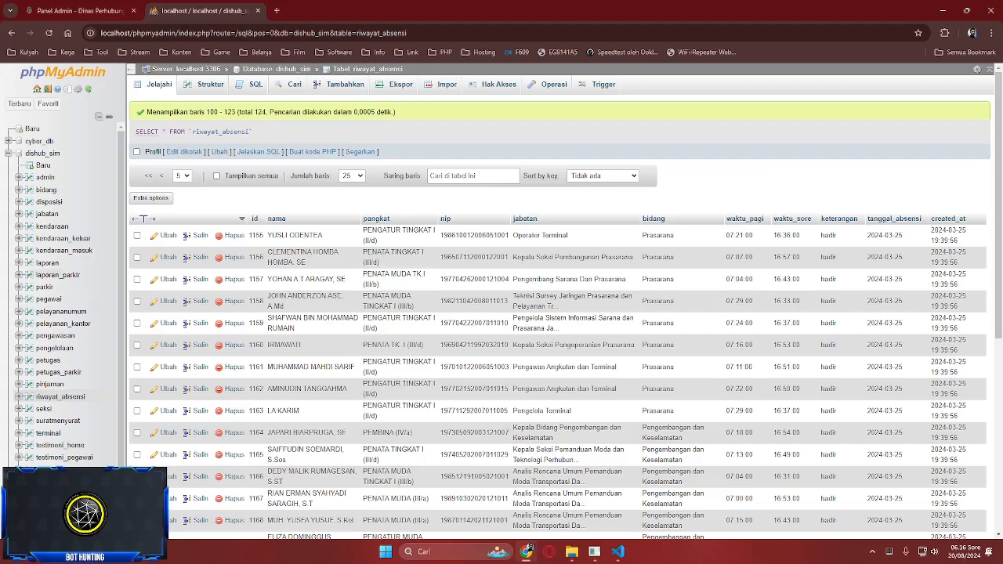
left_click(46, 213)
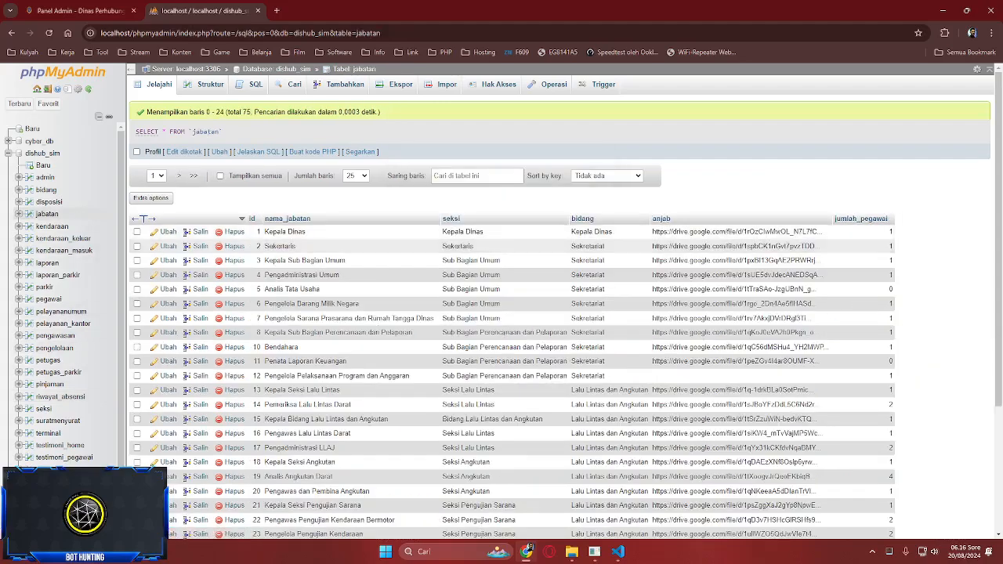
key("ctrl+shift+Tab")
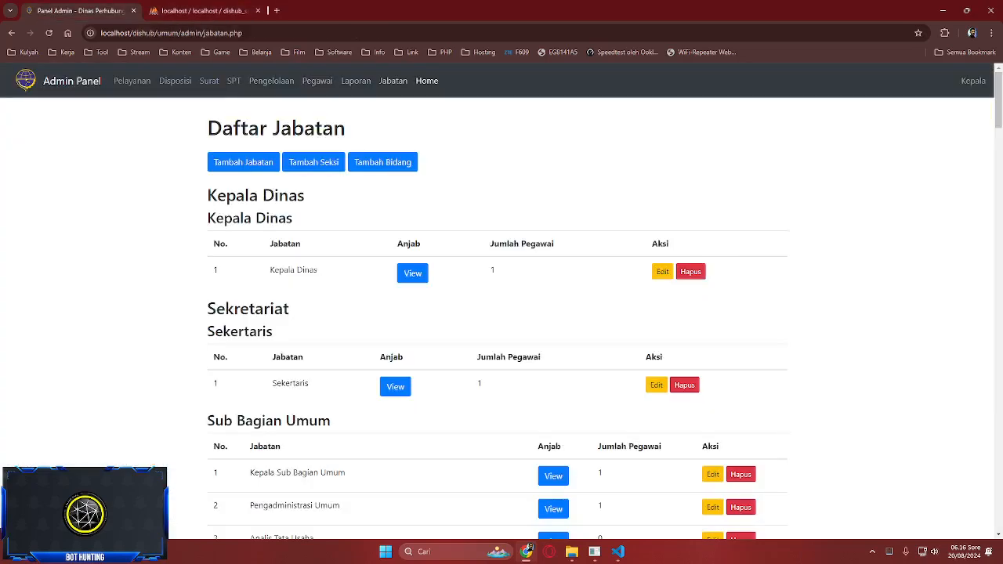
left_click(427, 81)
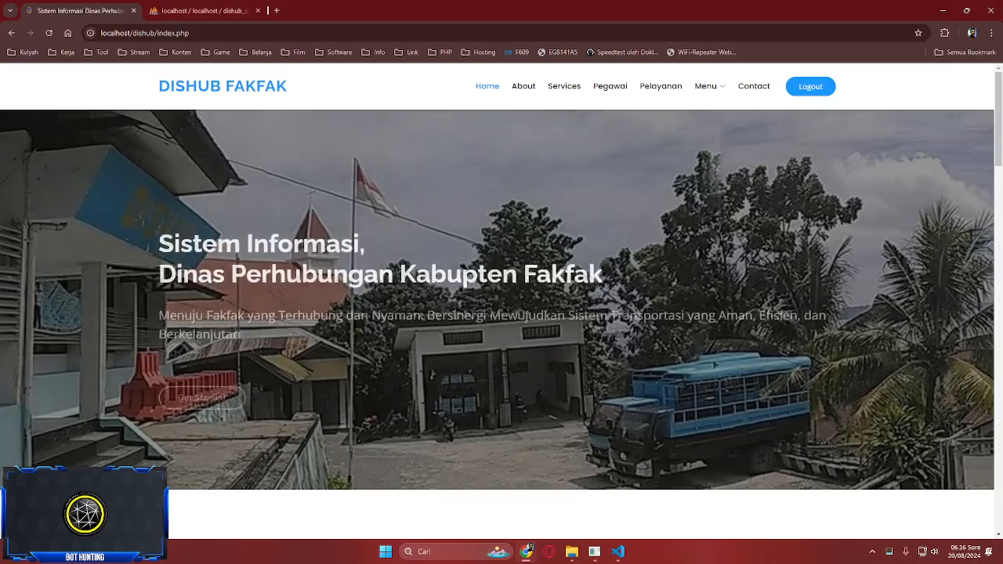
- Open the Umum (Tata Usaha) section from Menu, briefly showing and hiding the screen recorder
mouse_move(705, 86)
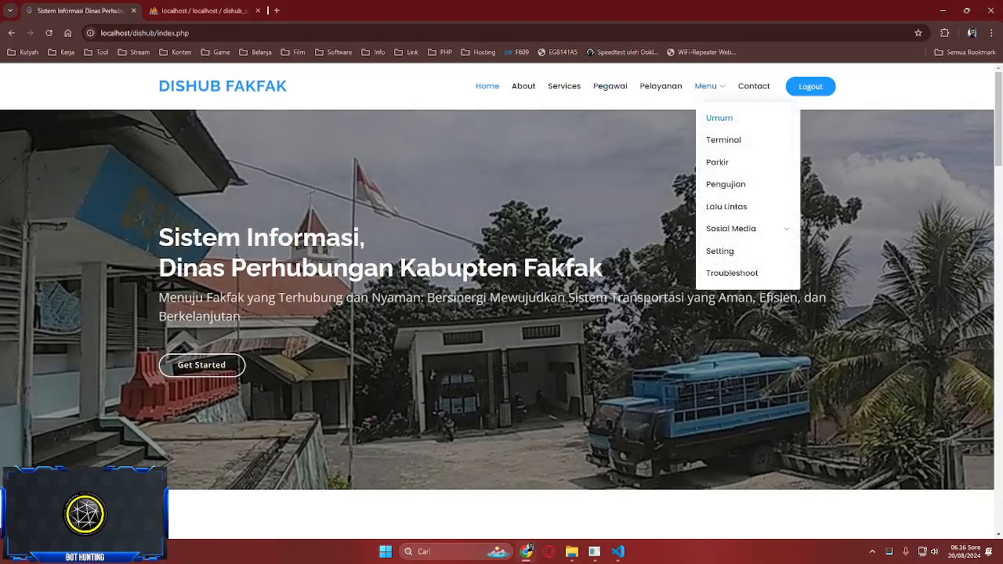
left_click(719, 118)
scroll(502, 297, "down", 5)
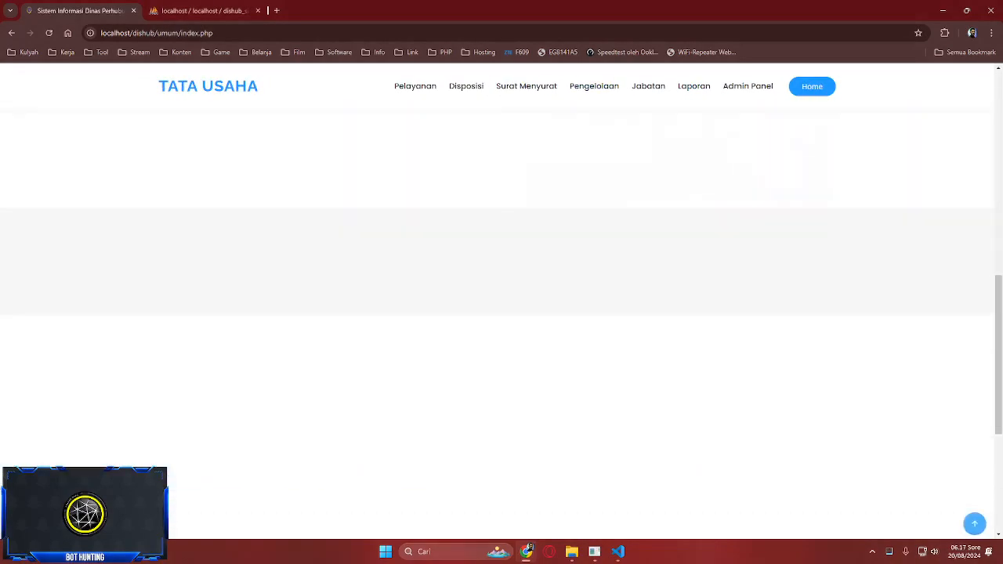
left_click(872, 552)
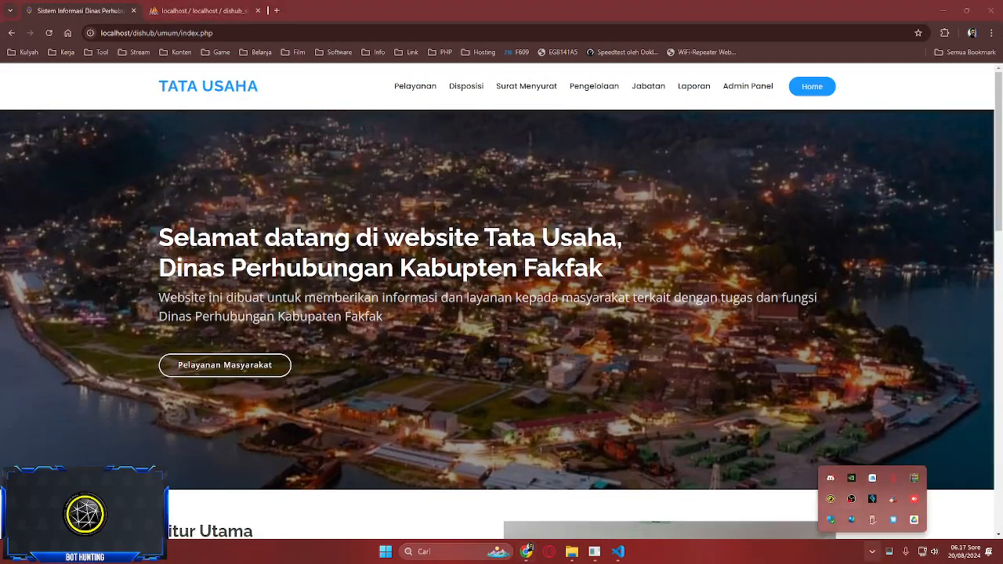
left_click(851, 498)
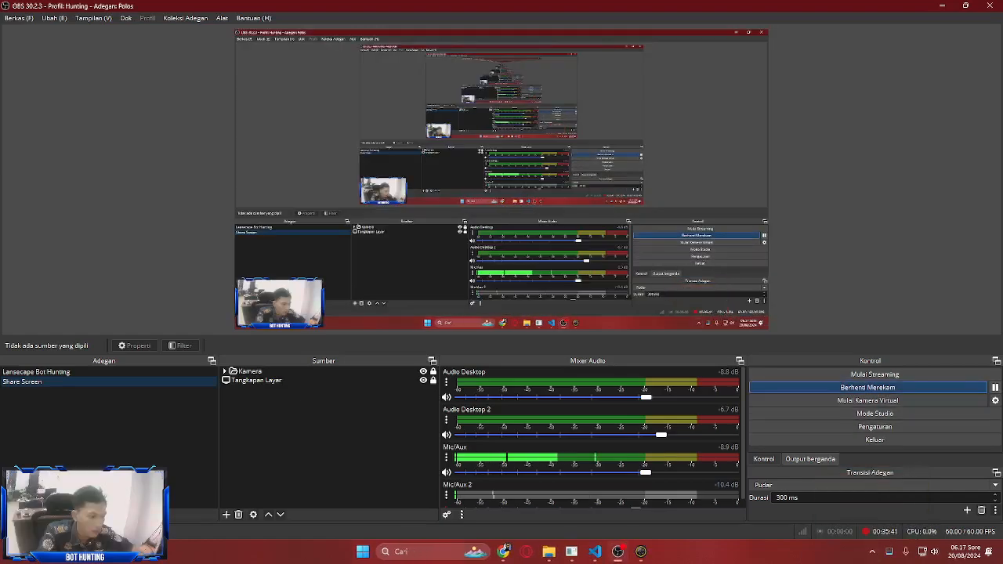
left_click(942, 6)
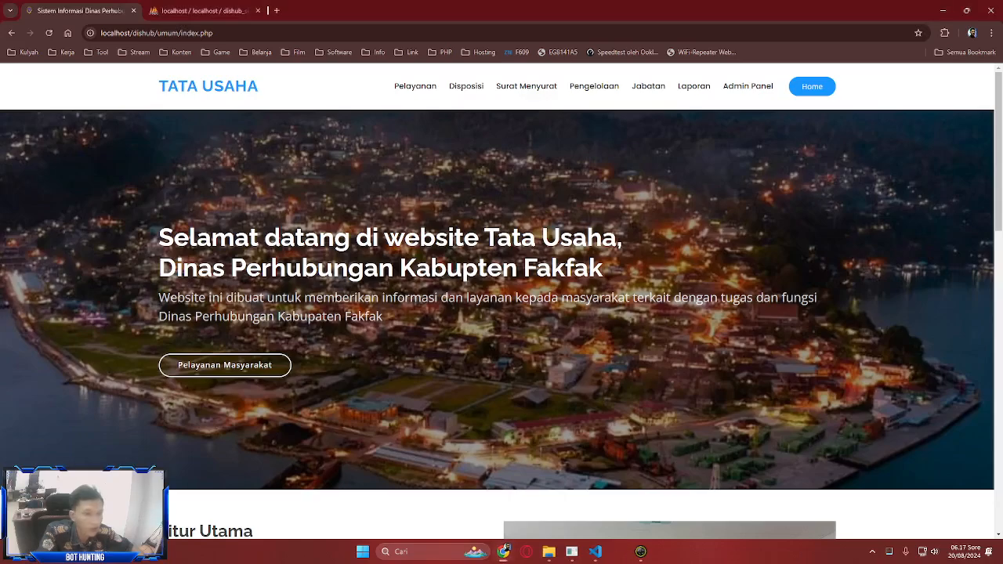
- Return to the DISHUB FAKFAK home page and open the Terminal section from Menu
left_click(812, 86)
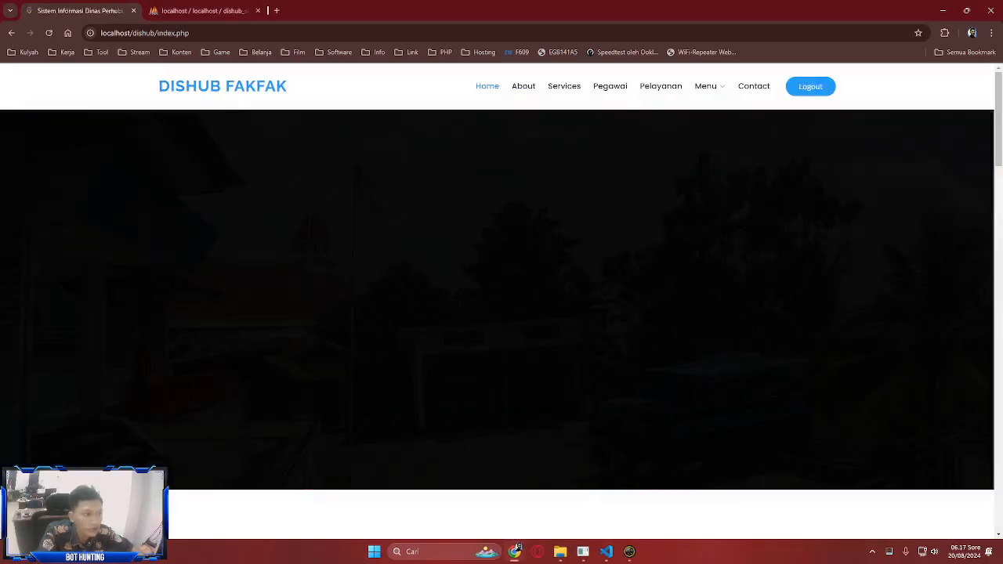
mouse_move(709, 86)
left_click(723, 140)
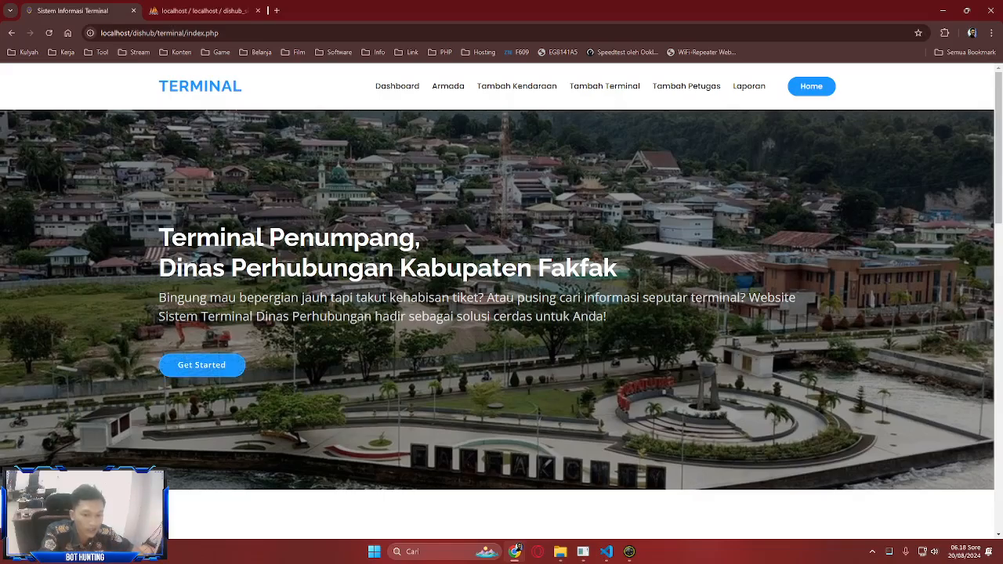
scroll(201, 365, "down", 15)
scroll(201, 365, "up", 15)
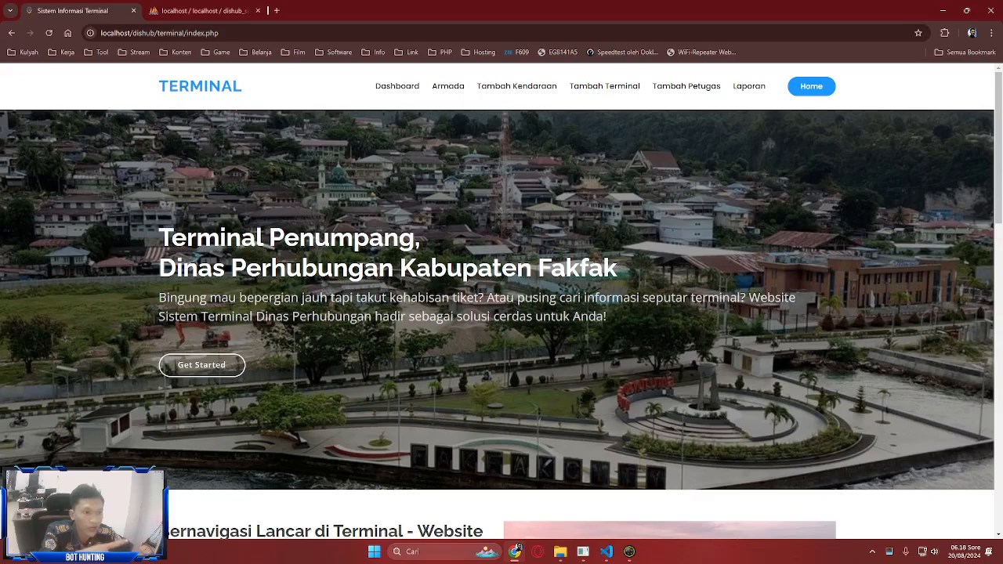
left_click(397, 86)
- Visit the Terminal site's Armada and Tambah Kendaraan pages
left_click(448, 86)
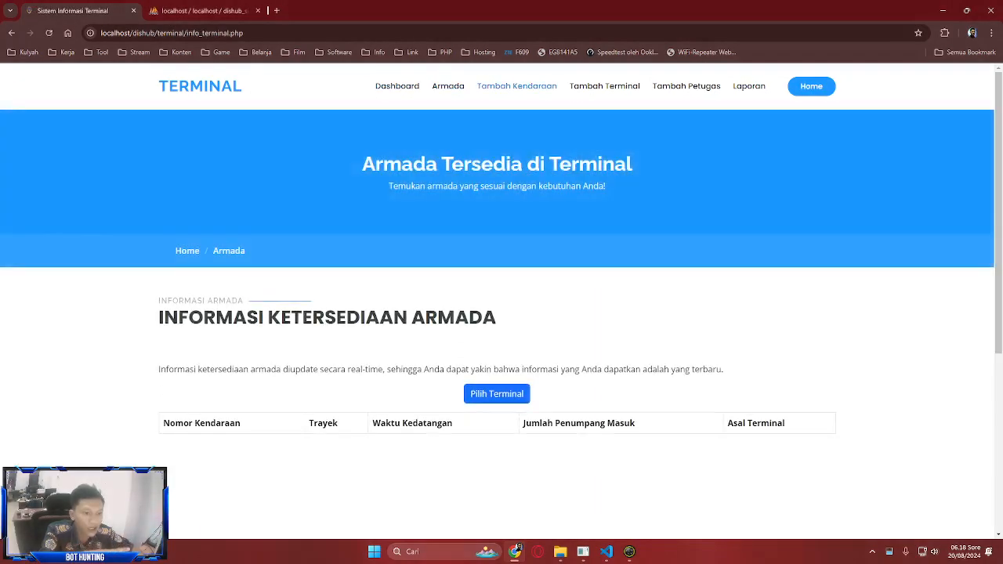
left_click(516, 86)
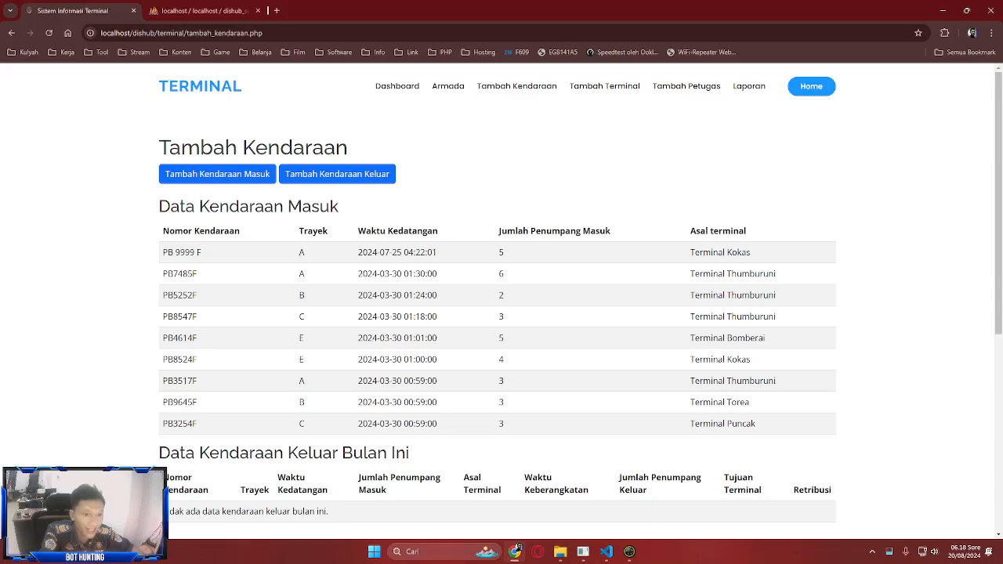
scroll(501, 235, "down", 7)
scroll(502, 235, "up", 7)
- Open Tambah Terminal and scroll its form and seven Data Terminal cards, Sebrang to Puncak
left_click(604, 86)
scroll(501, 313, "down", 5)
scroll(501, 313, "up", 5)
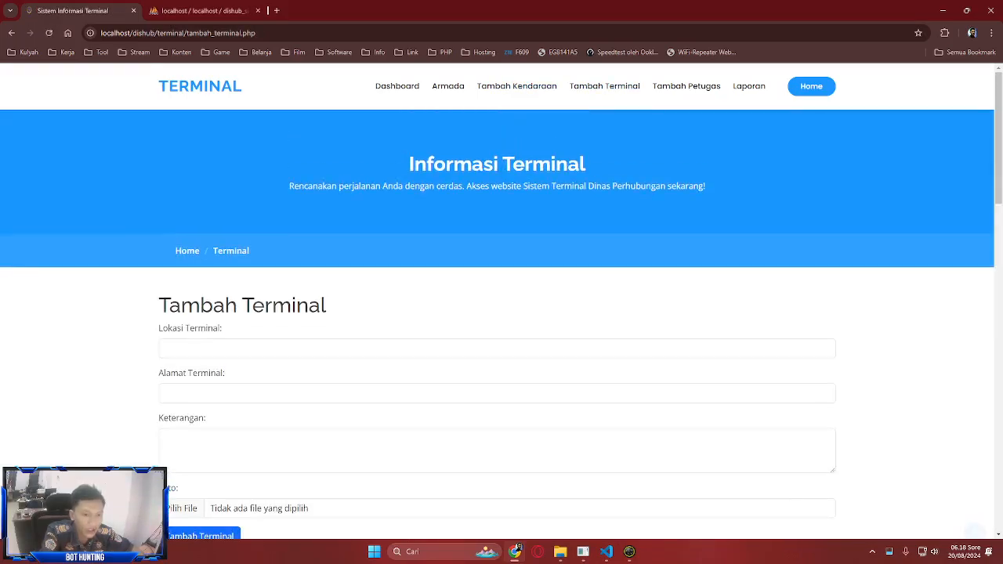
scroll(501, 313, "down", 6)
scroll(502, 313, "down", 7)
scroll(502, 313, "up", 7)
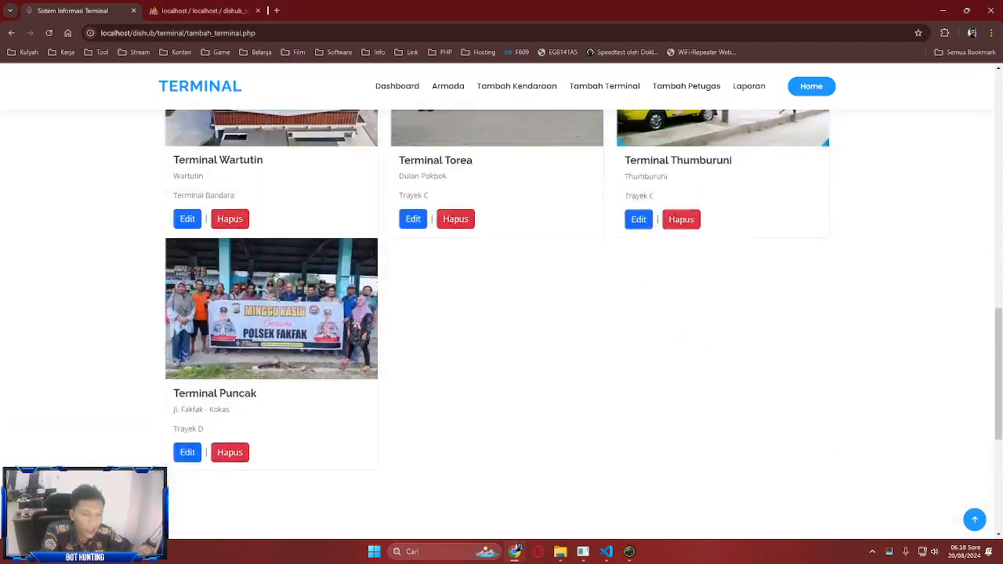
scroll(502, 313, "up", 2)
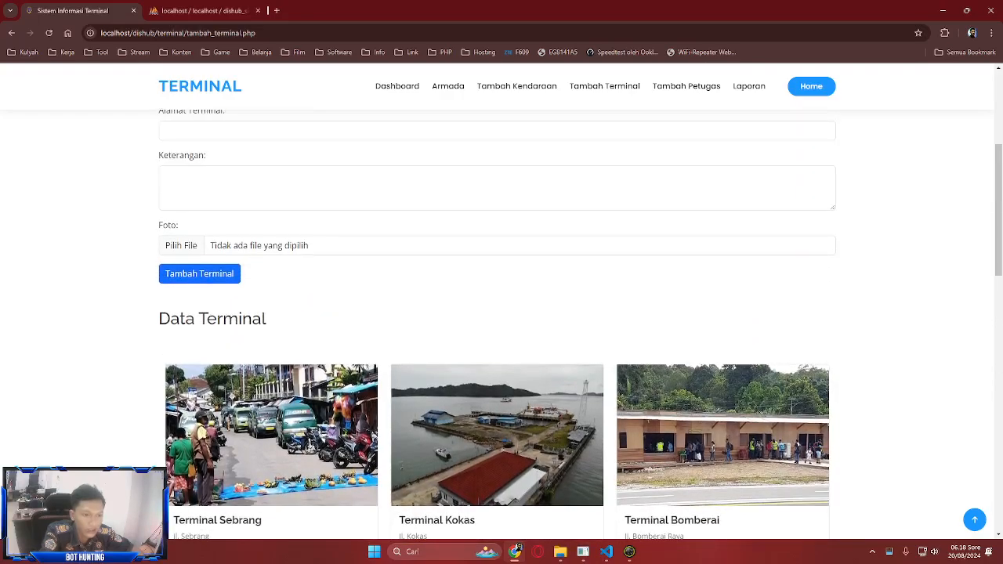
scroll(501, 313, "down", 3)
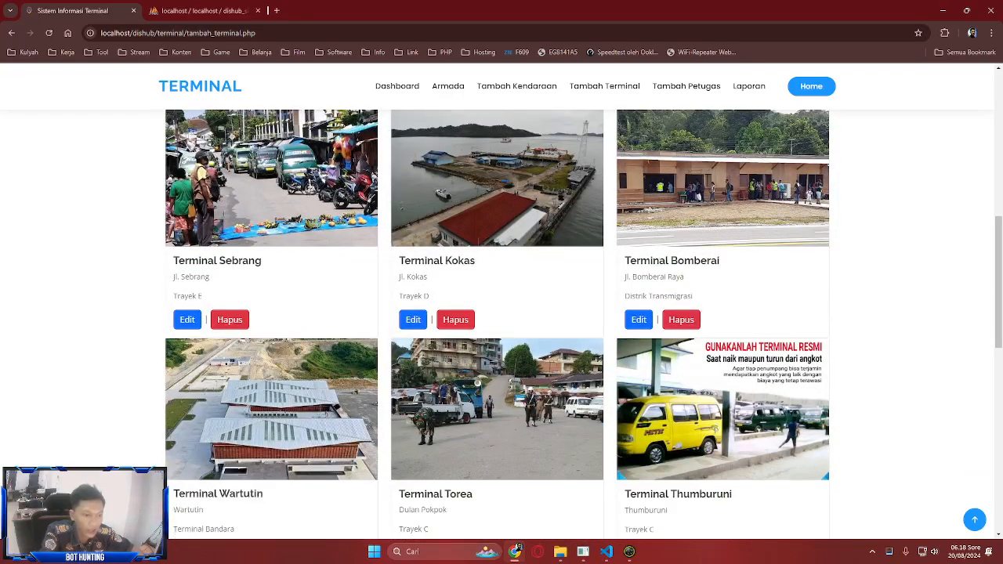
scroll(501, 313, "down", 3)
scroll(502, 313, "up", 2)
scroll(501, 314, "down", 2)
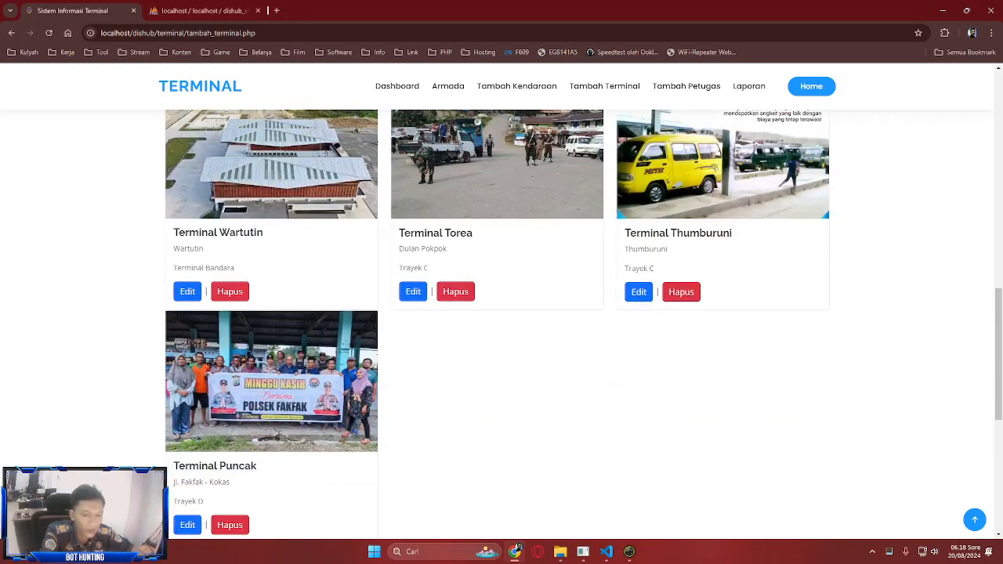
scroll(501, 313, "up", 10)
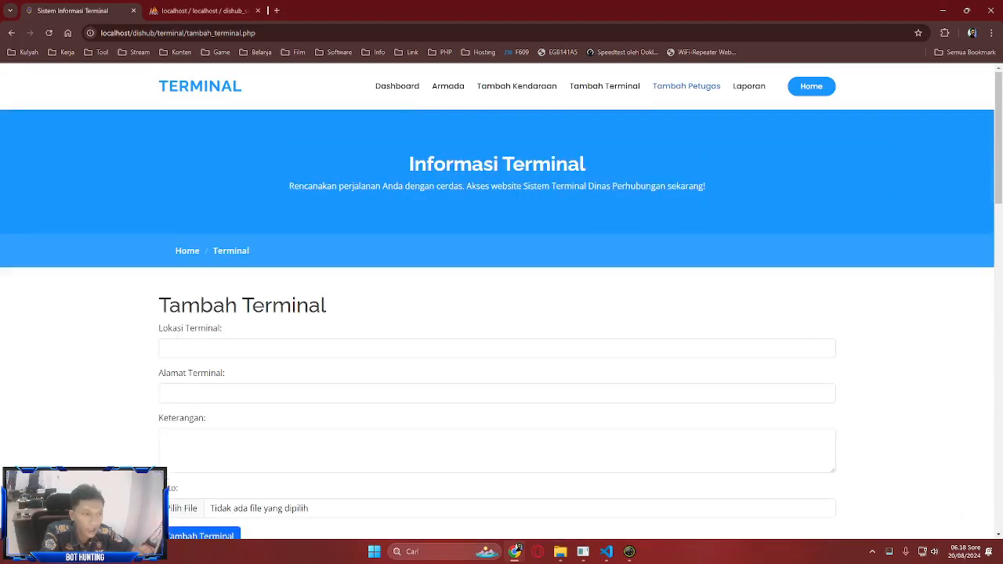
- Open Tambah Petugas and scroll through the empty terminal-officer form
left_click(686, 87)
scroll(501, 313, "down", 10)
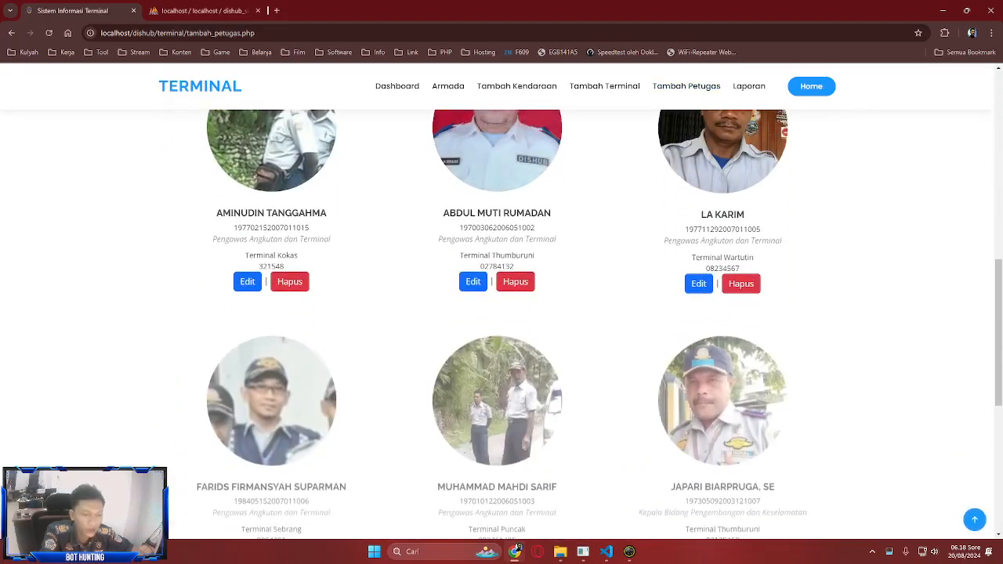
scroll(501, 314, "down", 3)
scroll(501, 314, "up", 6)
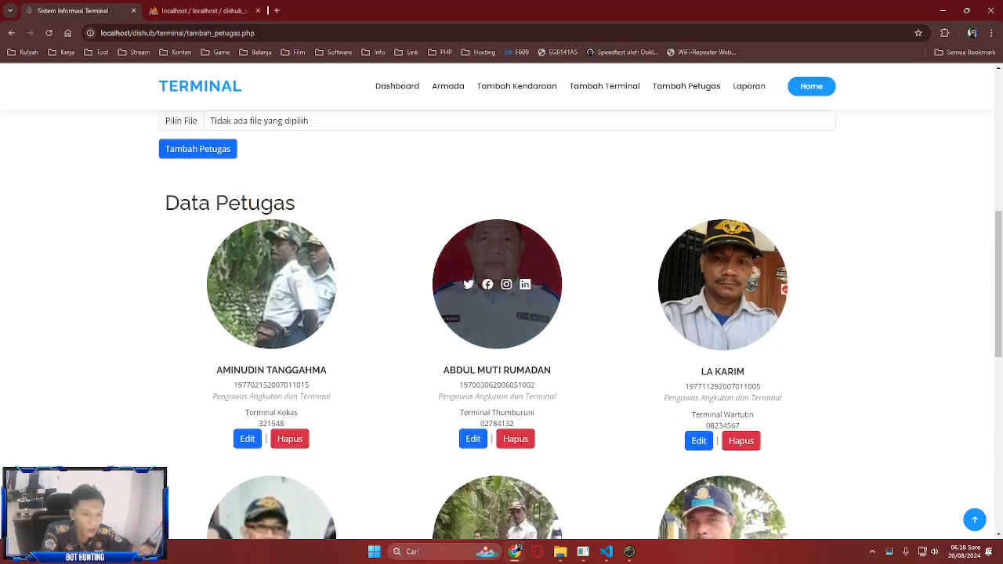
scroll(496, 284, "down", 3)
scroll(497, 284, "up", 6)
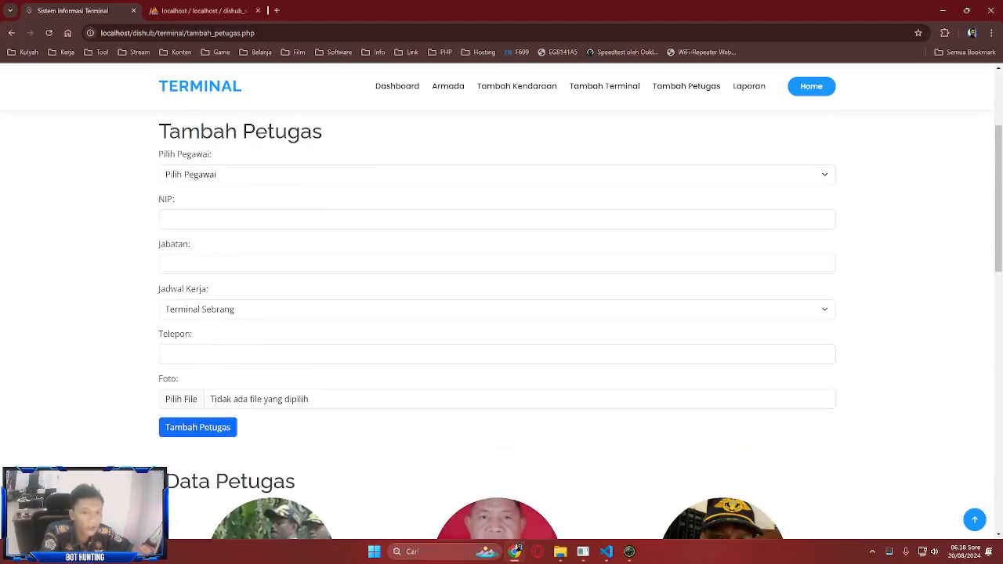
- Choose an employee from the officer list and start on the phone number field
left_click(496, 175)
scroll(497, 334, "down", 7)
scroll(496, 306, "up", 5)
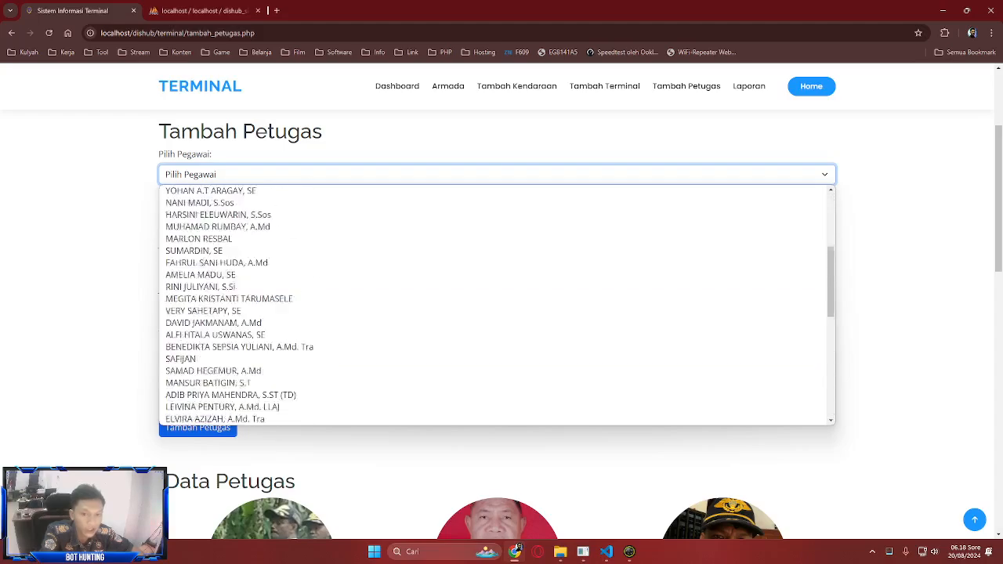
scroll(497, 305, "down", 5)
left_click(496, 214)
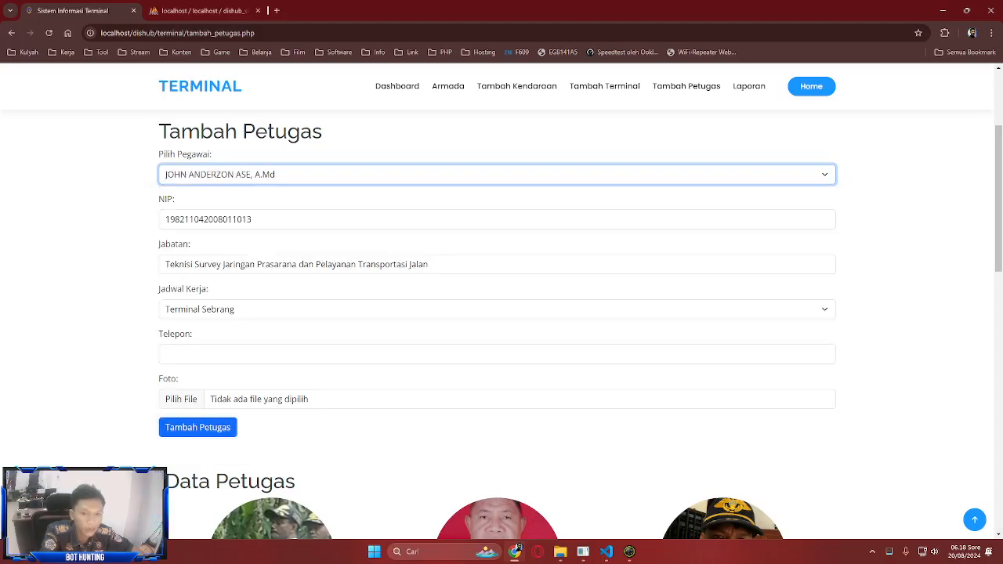
left_click(496, 353)
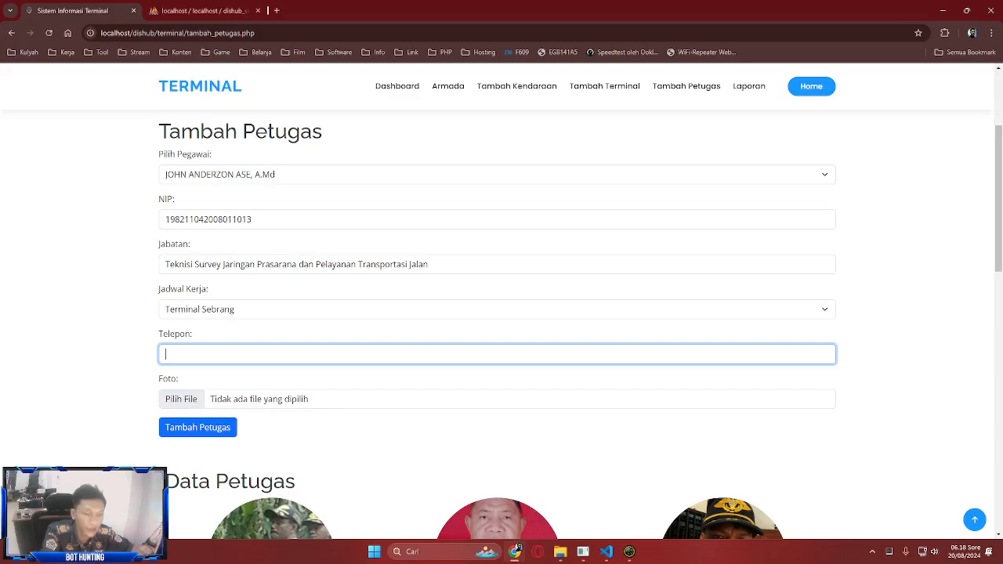
scroll(496, 313, "down", 4)
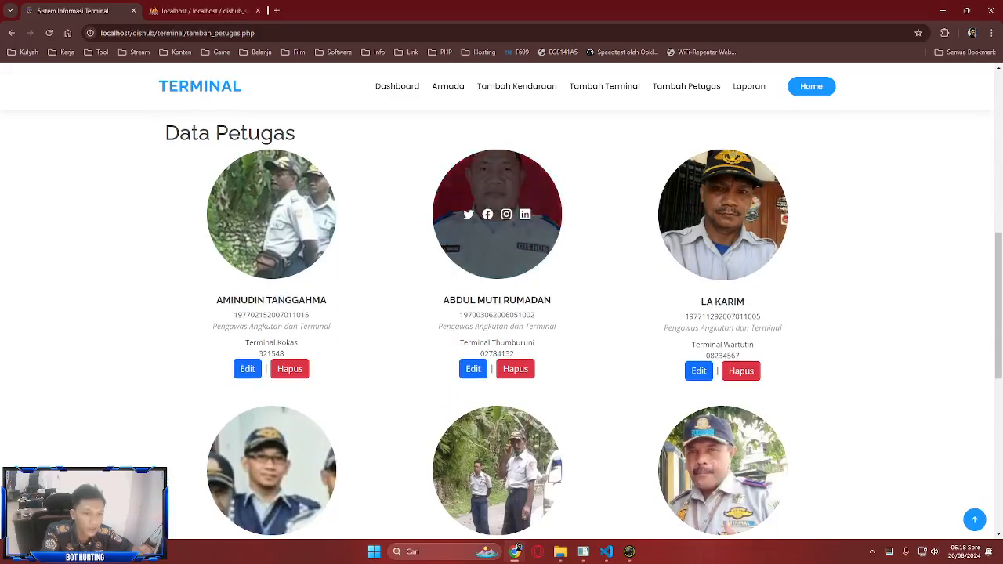
scroll(496, 259, "up", 1)
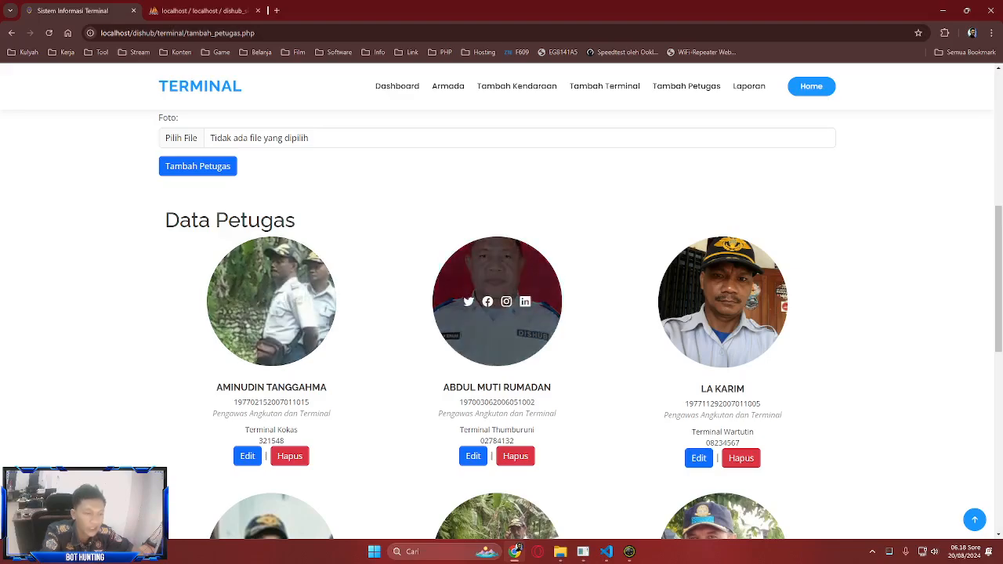
scroll(496, 313, "up", 6)
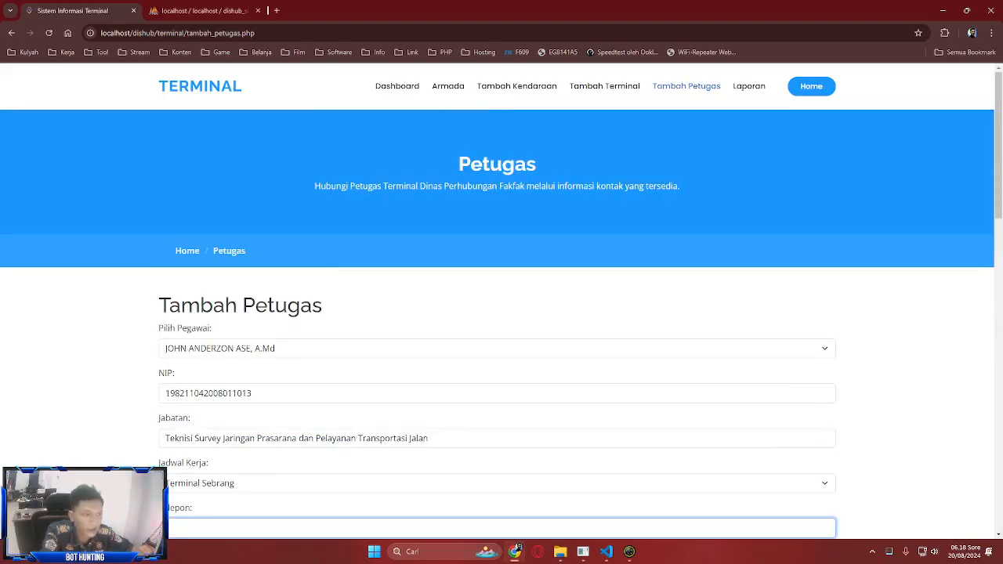
- Reload Tambah Petugas to clear the officer form and scroll it again
left_click(686, 87)
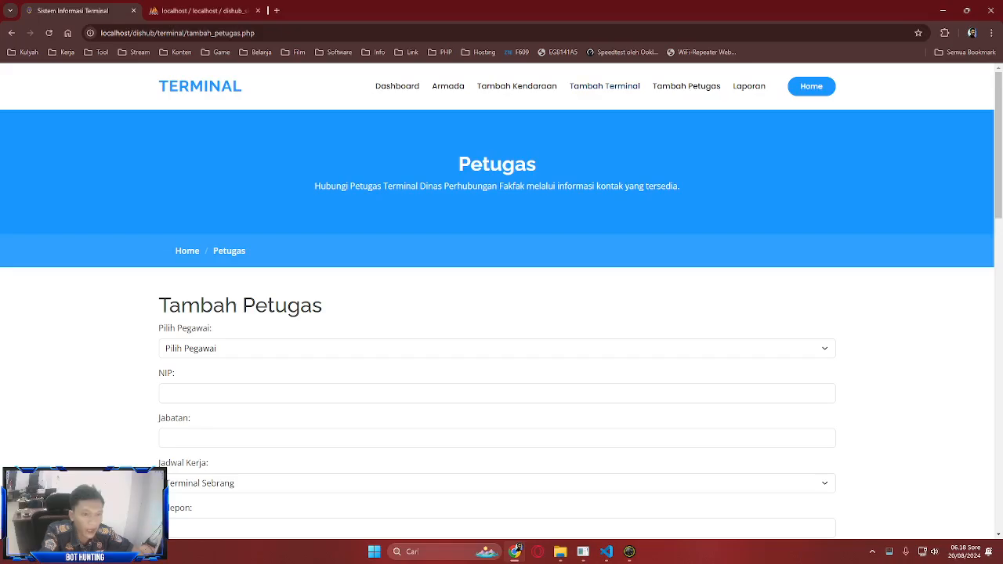
scroll(496, 314, "down", 3)
scroll(497, 314, "up", 3)
scroll(496, 314, "down", 1)
- In phpMyAdmin, check the petugas table (6 officers) and the petugas_parkir table
key("ctrl+Tab")
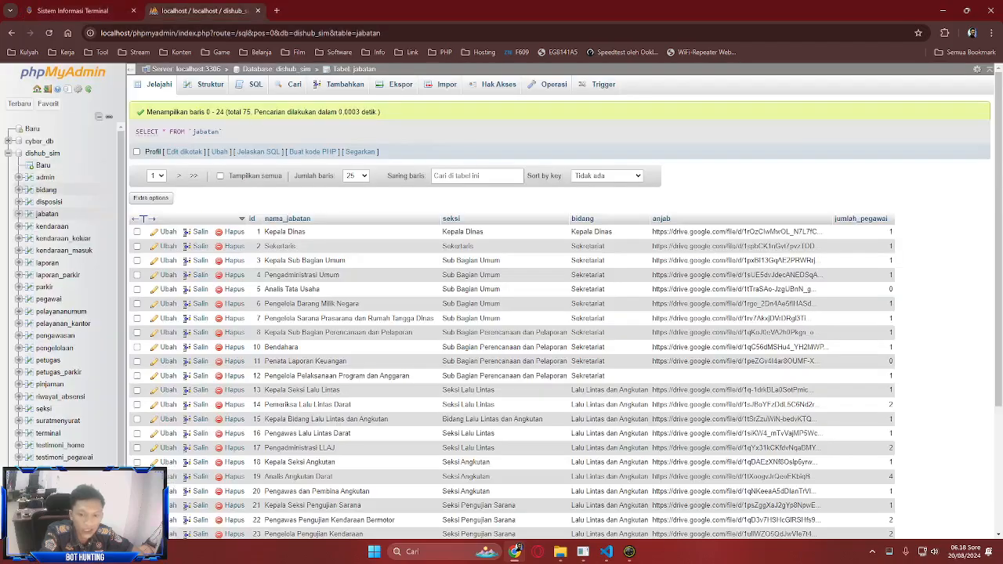
left_click(48, 360)
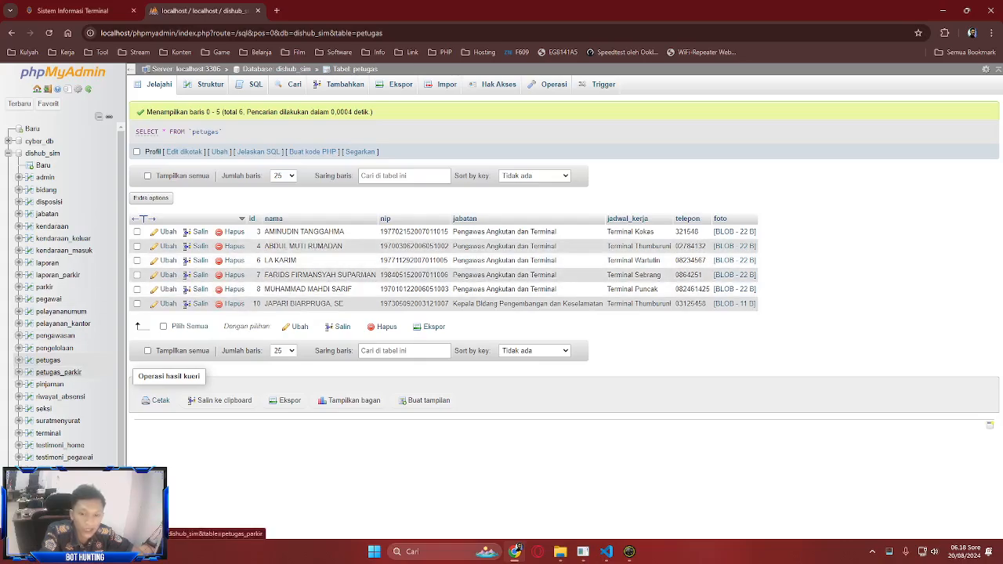
left_click(58, 372)
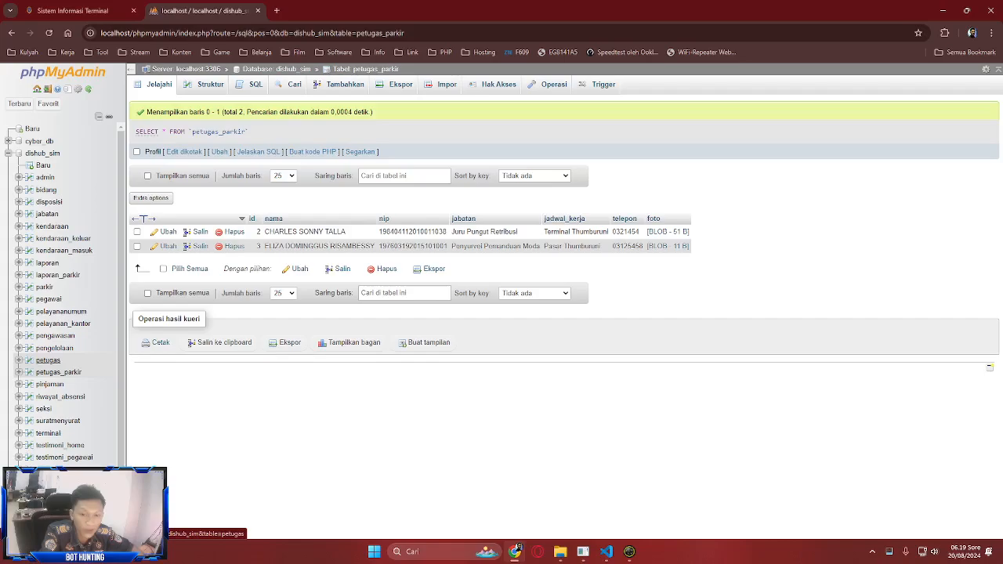
left_click(48, 360)
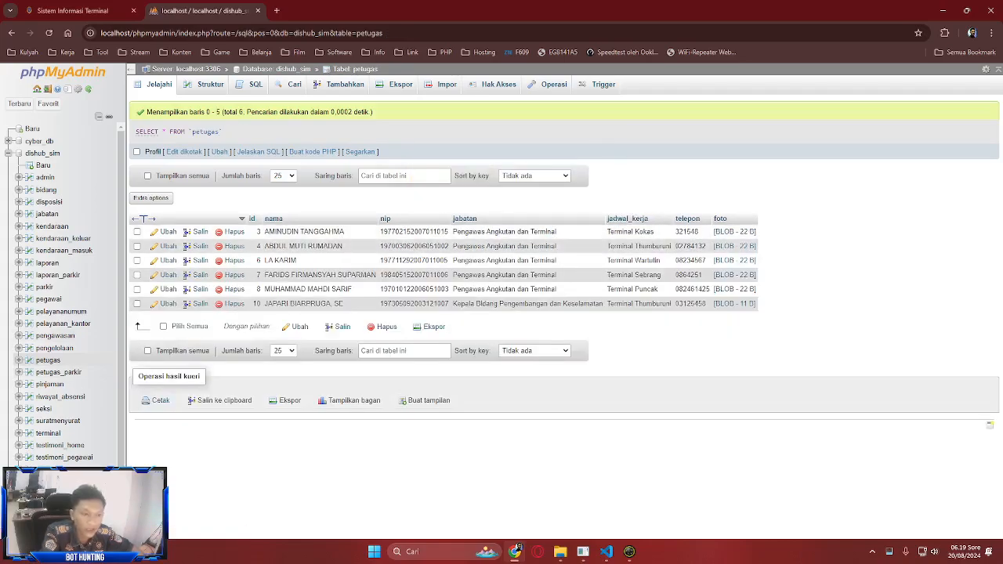
- Compare Tambah Terminal with phpMyAdmin's terminal table, then open Tambah Kendaraan's nine incoming vehicles
key("ctrl+Tab")
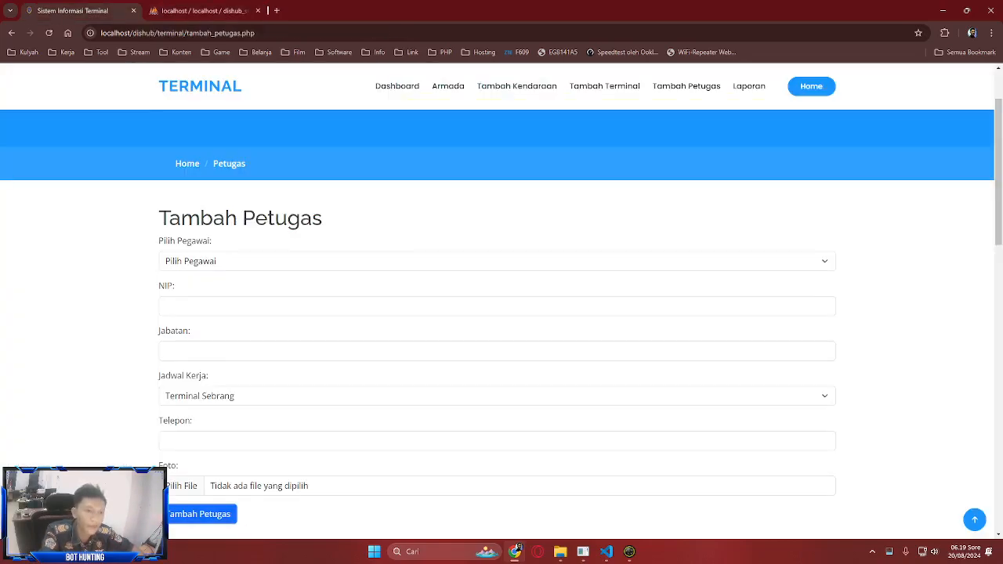
left_click(604, 87)
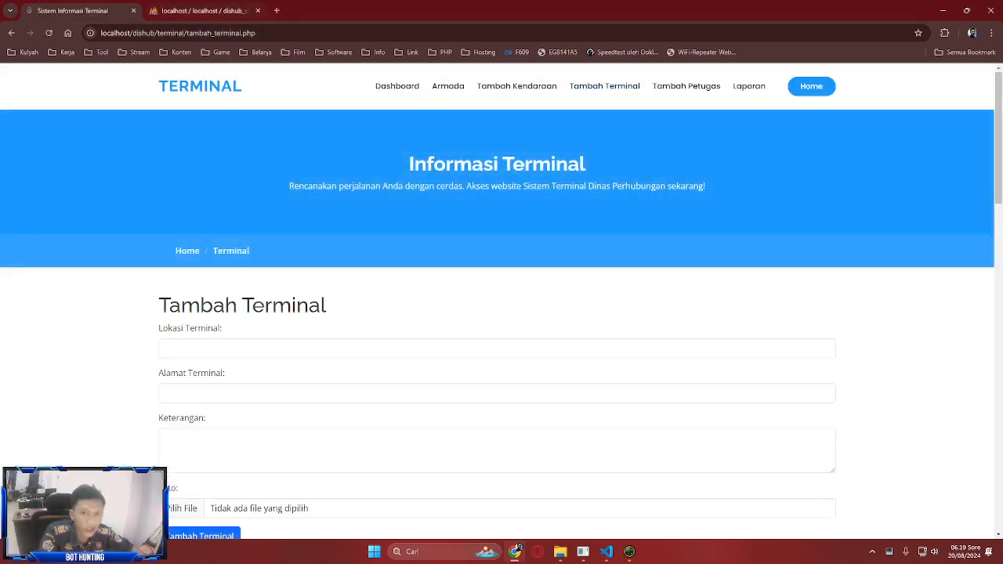
key("ctrl+Tab")
left_click(47, 433)
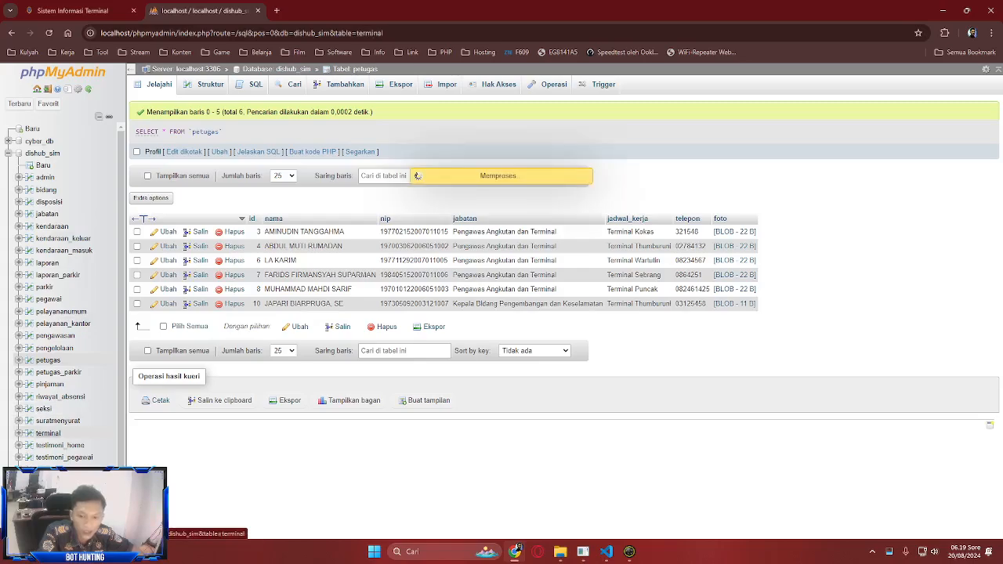
key("ctrl+Tab")
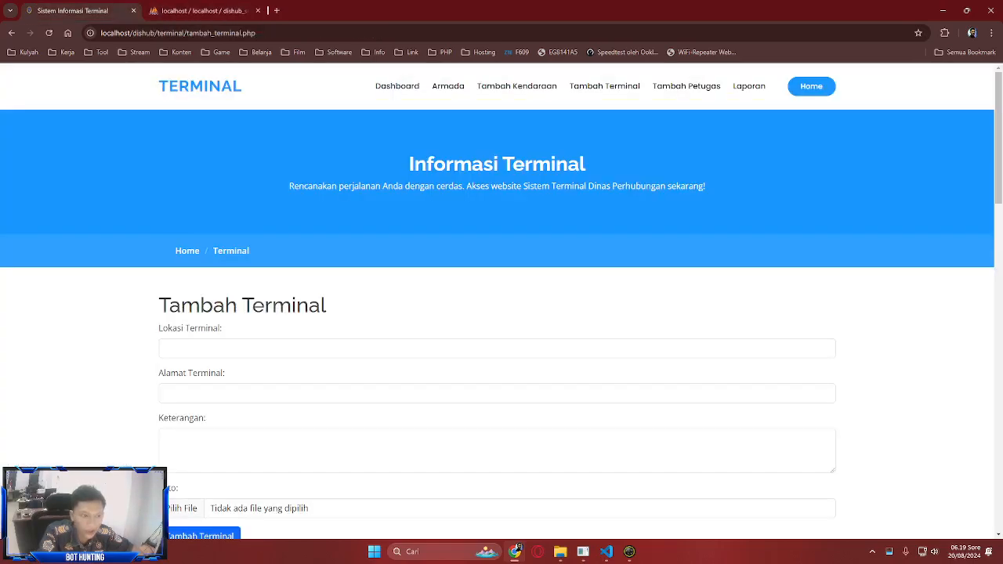
scroll(501, 313, "down", 5)
scroll(501, 313, "up", 6)
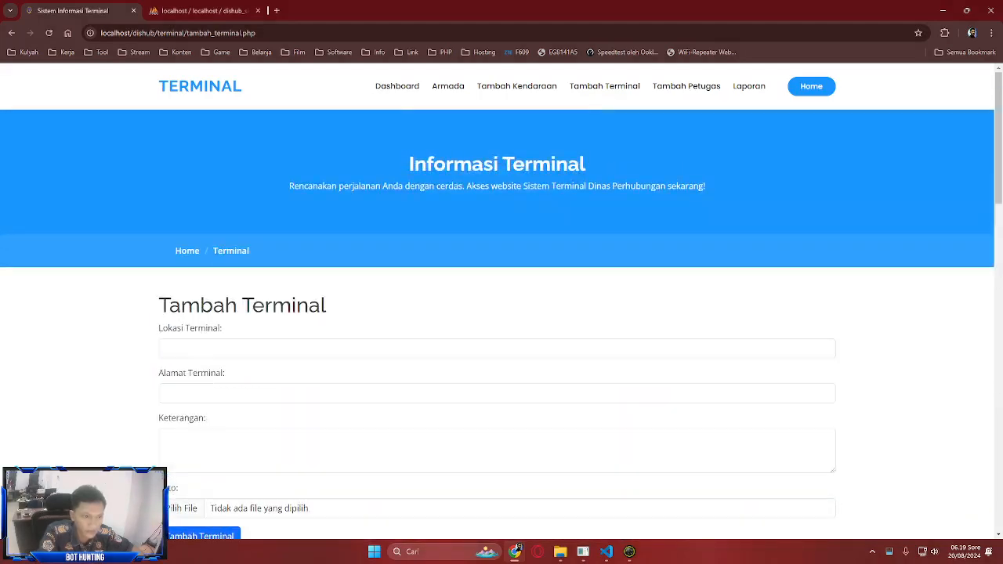
left_click(516, 87)
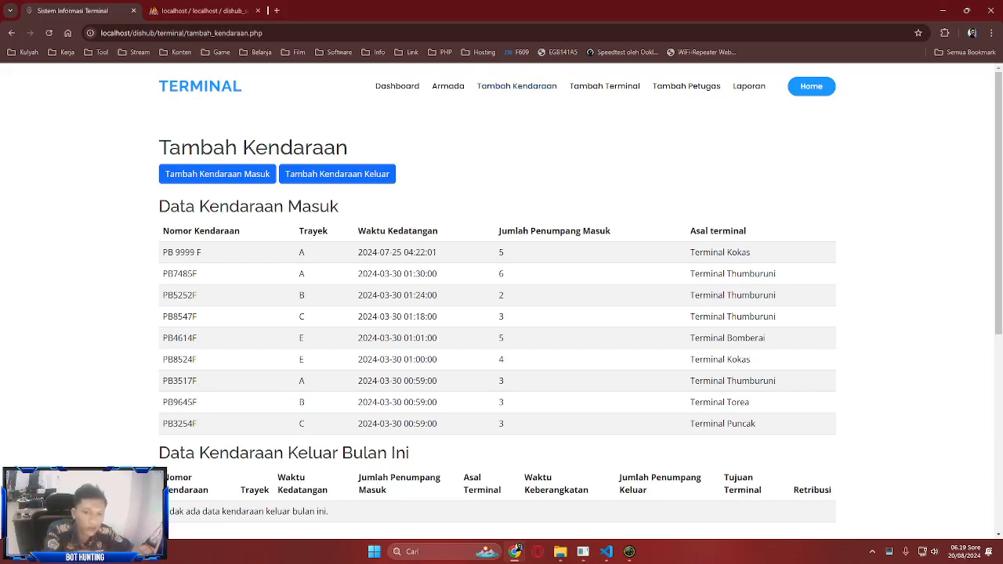
left_click(217, 173)
left_click(299, 402)
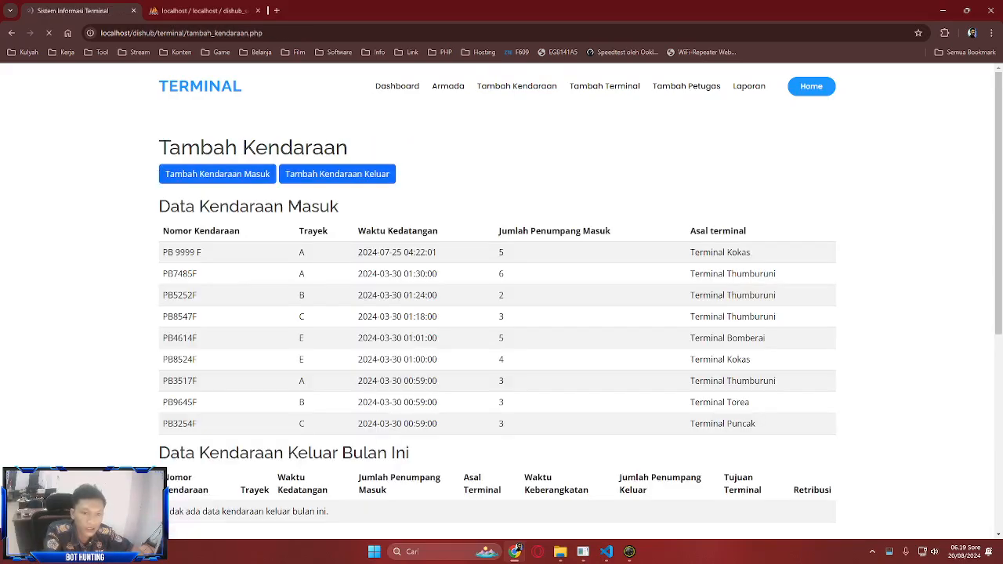
left_click(336, 172)
scroll(336, 173, "down", 1)
scroll(336, 173, "up", 1)
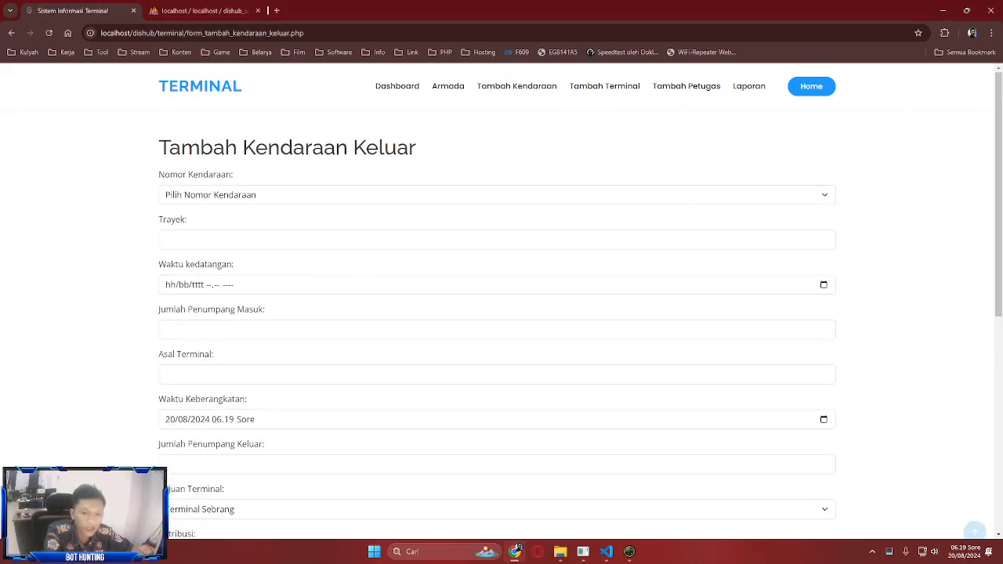
scroll(336, 172, "down", 6)
left_click(297, 166)
left_click(217, 173)
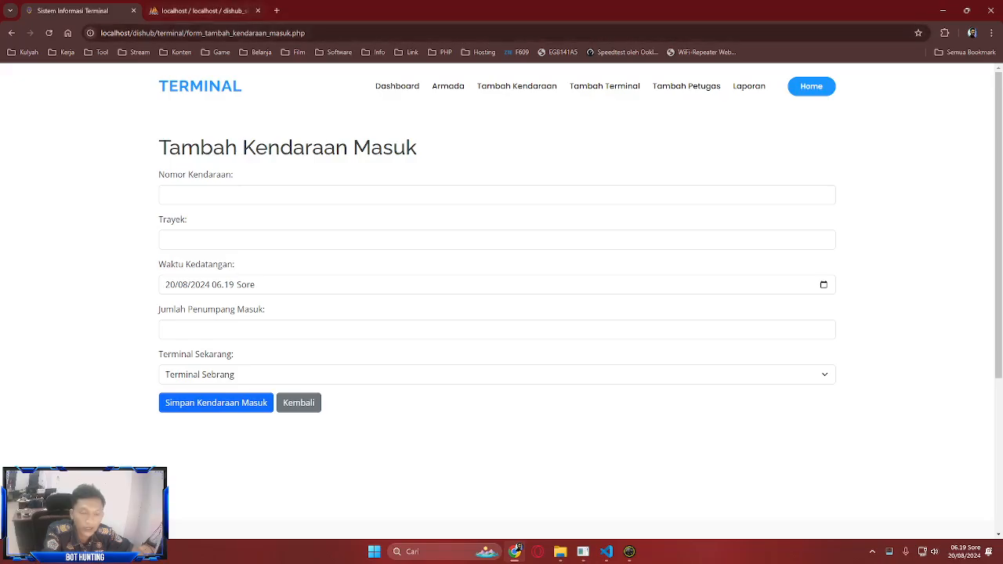
left_click(251, 195)
type("sdfdffsdf")
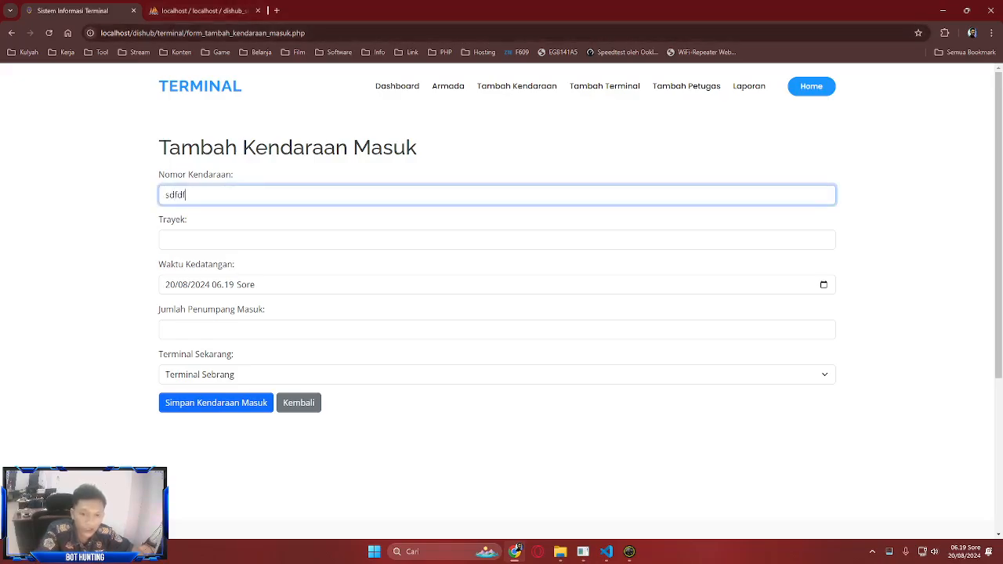
key("Tab")
type("sdfsdfsdfs")
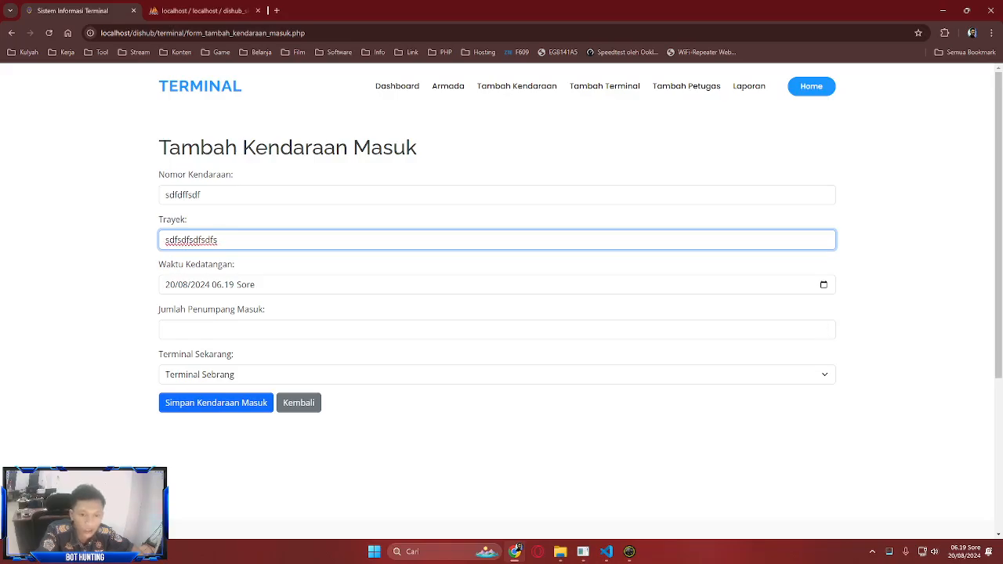
key("super+n")
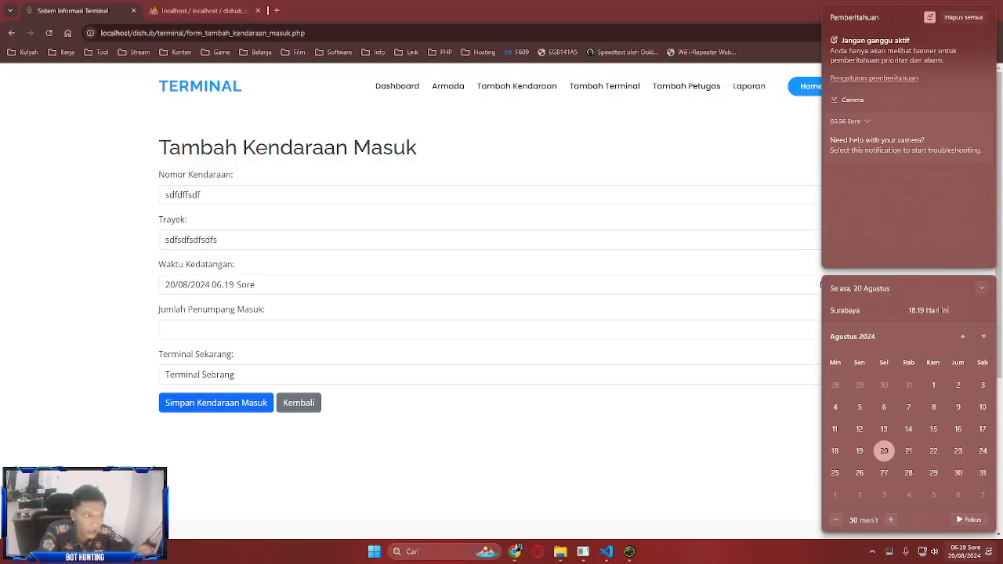
key("super+n")
left_click(165, 329)
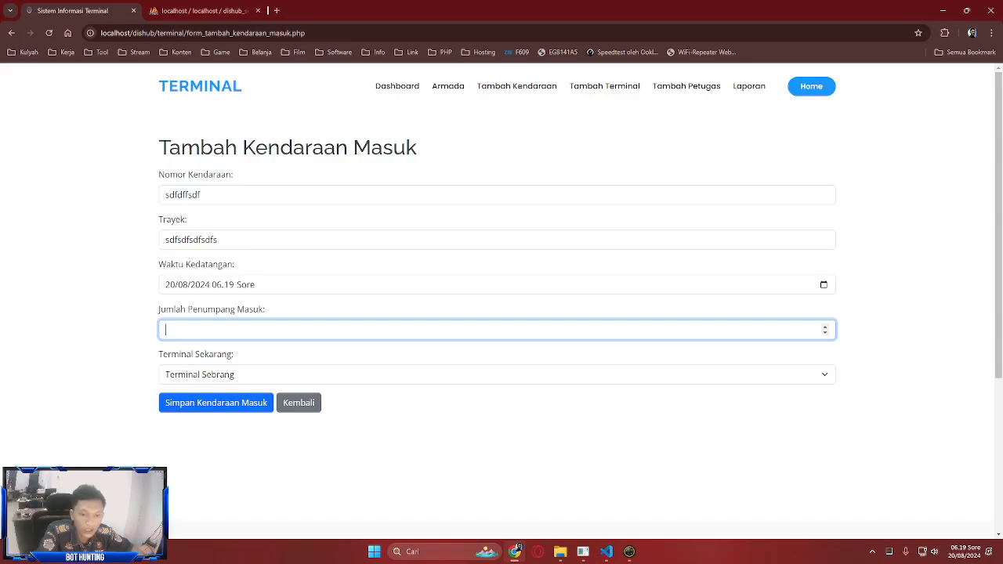
left_click(496, 374)
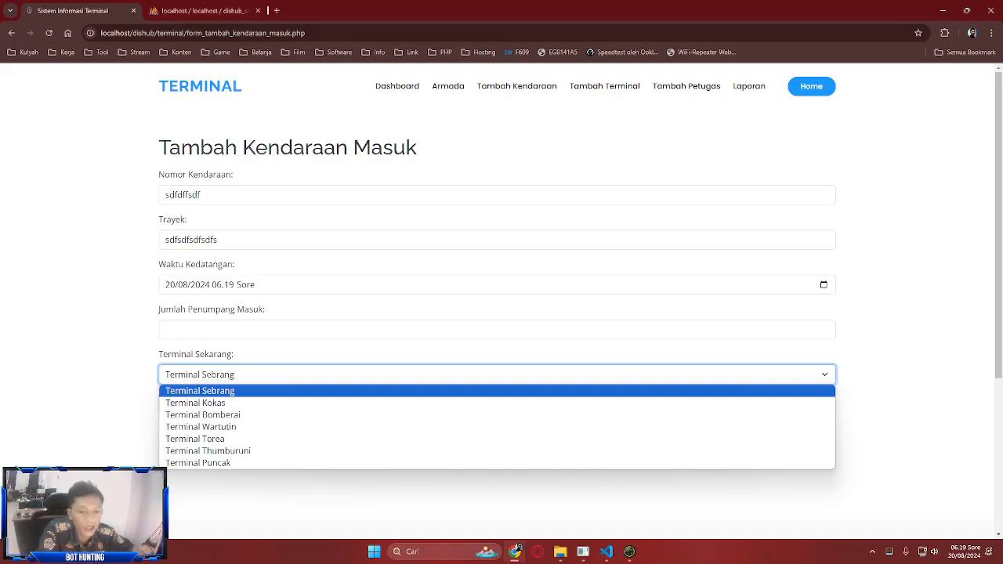
key("Down")
key("Down")
key("Down")
key("Down")
key("Down")
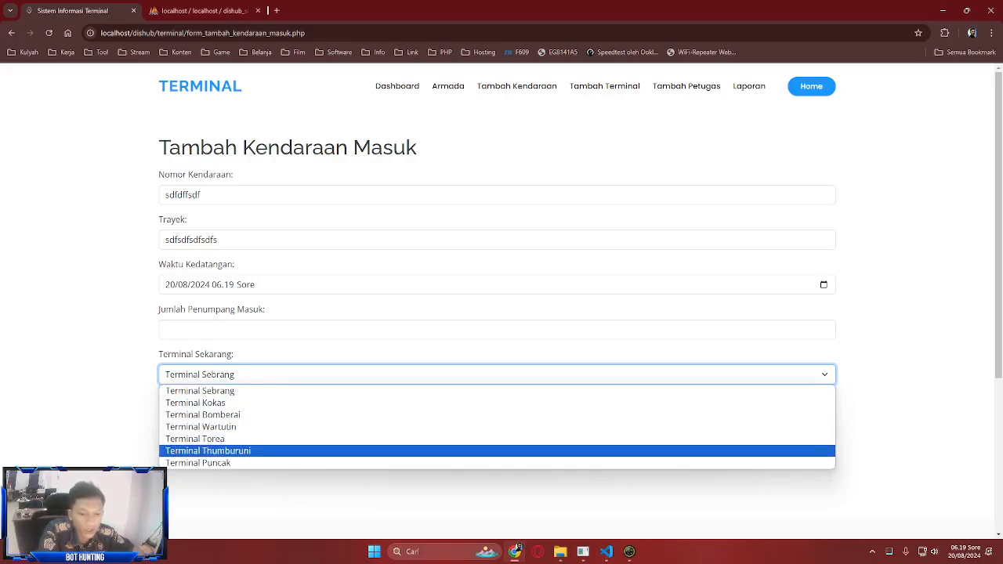
key("Return")
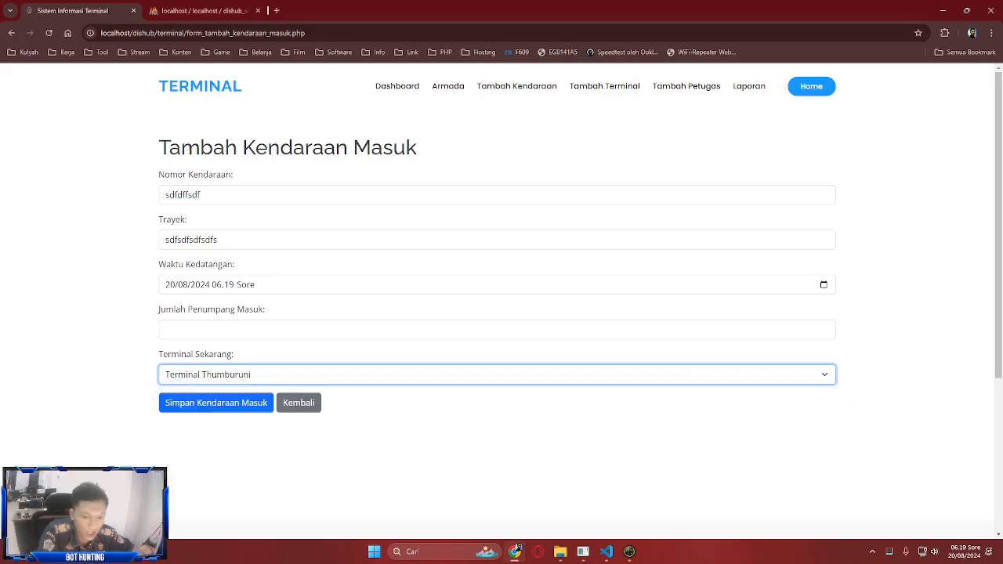
key("space")
key("Return")
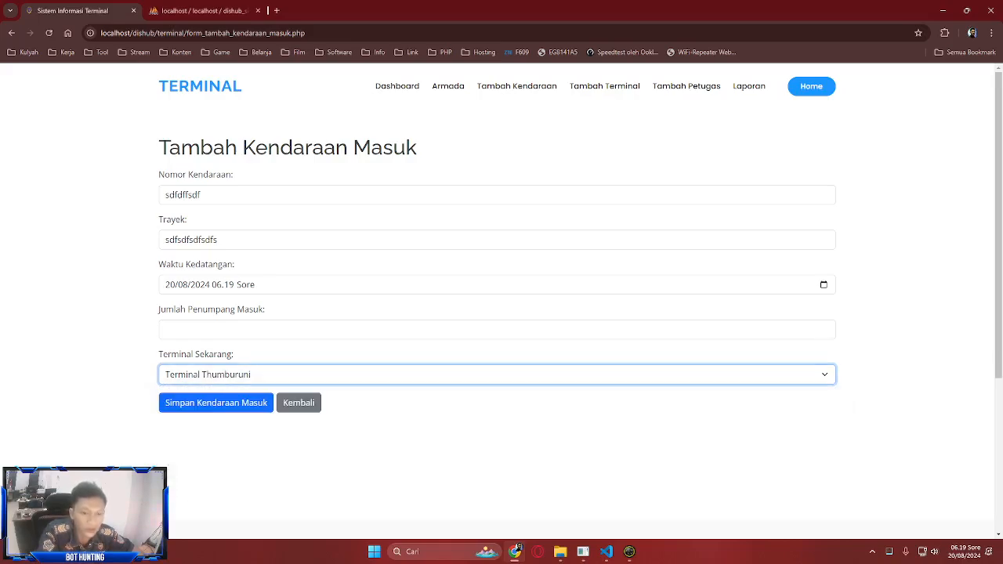
key("Tab")
key("Tab")
key("Return")
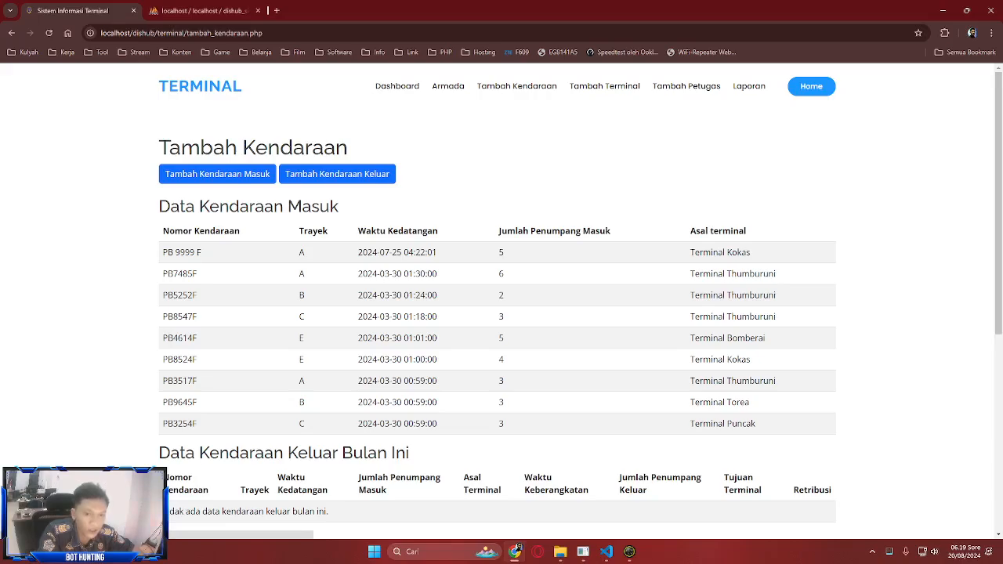
left_click(205, 11)
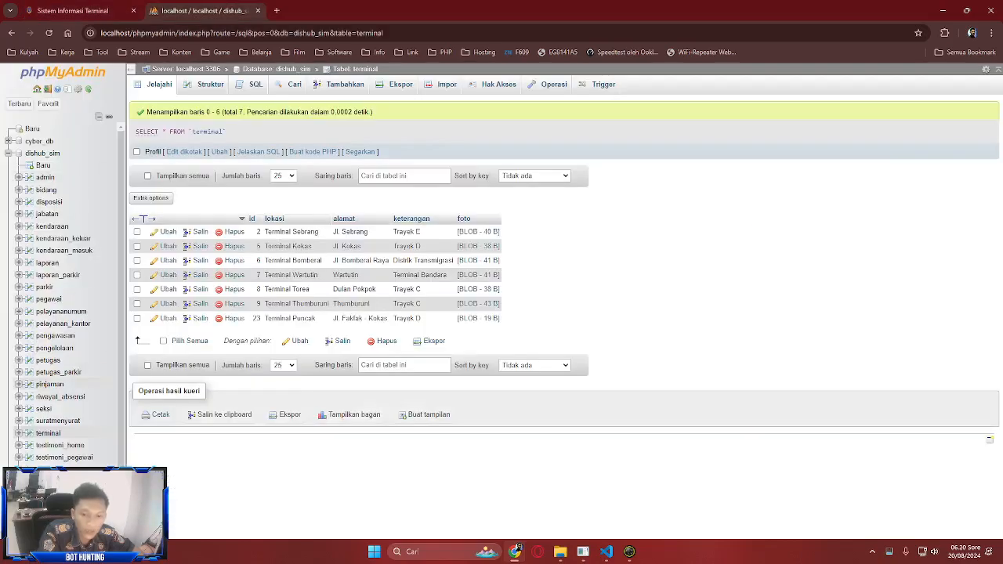
left_click(64, 250)
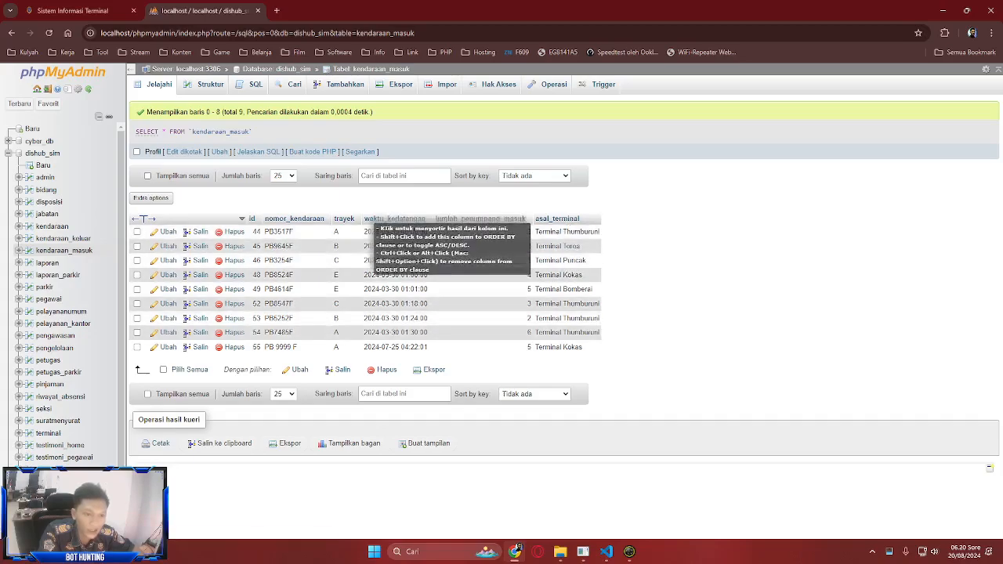
left_click(78, 11)
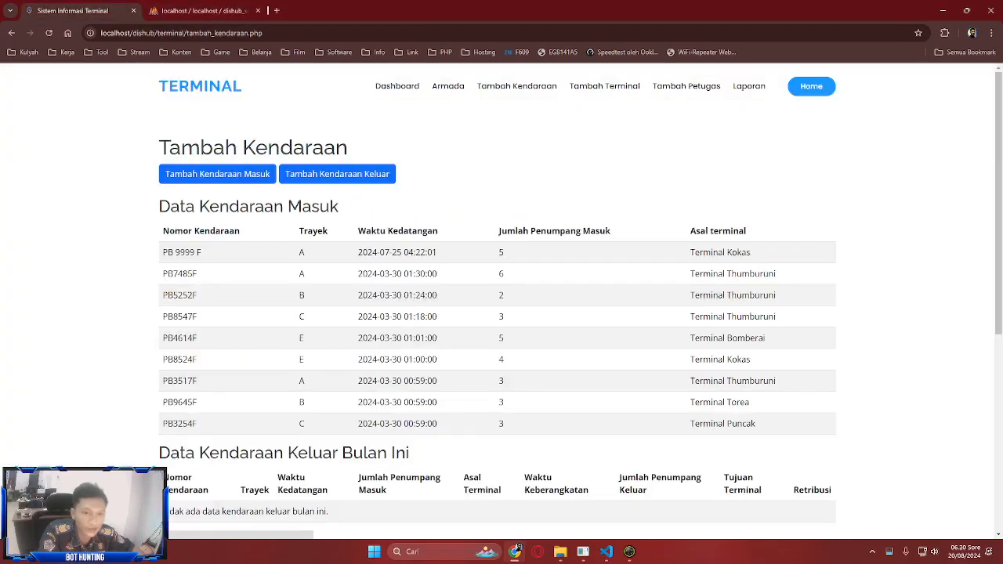
scroll(501, 313, "down", 5)
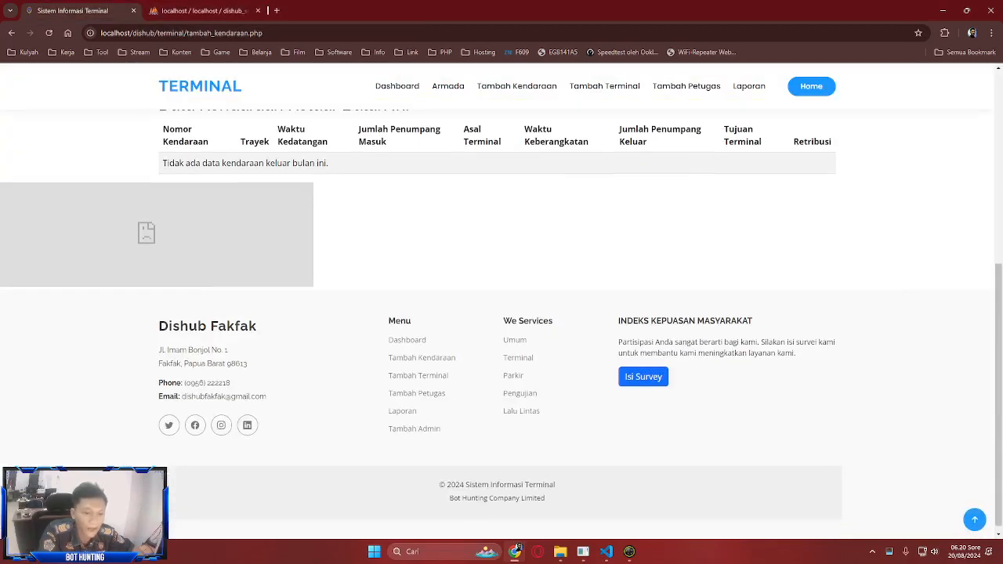
scroll(501, 313, "up", 3)
scroll(501, 313, "down", 3)
scroll(501, 313, "up", 4)
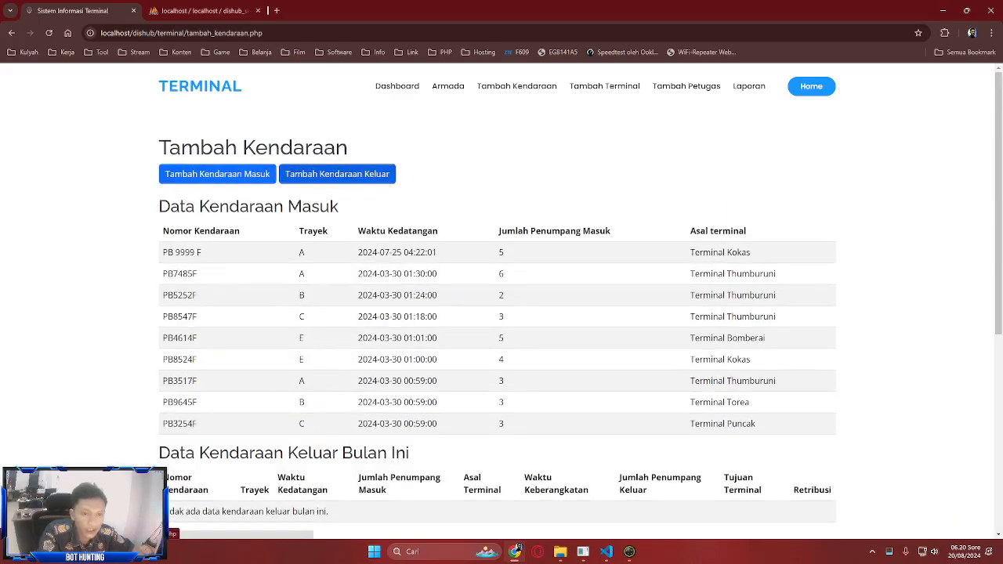
left_click(337, 174)
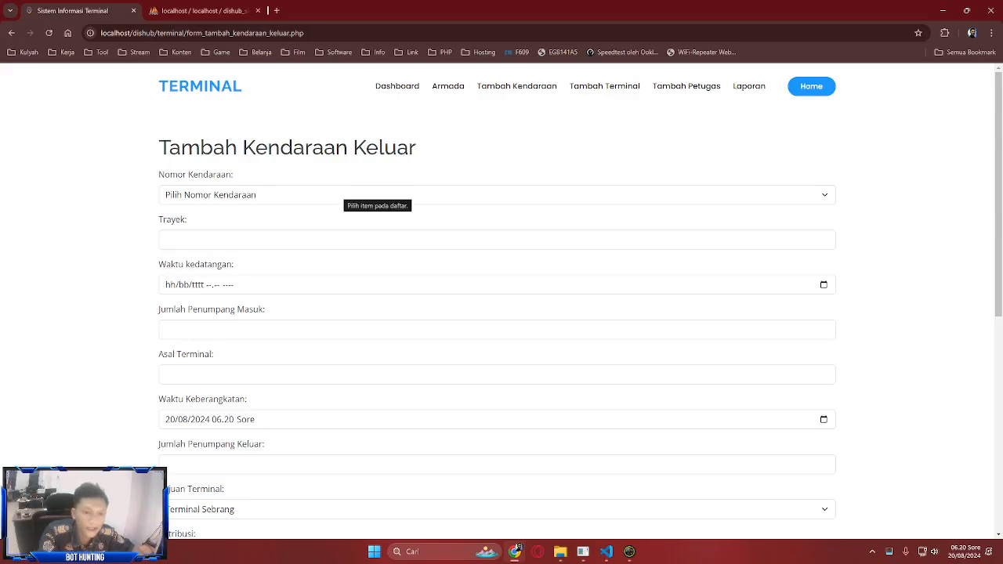
left_click(349, 195)
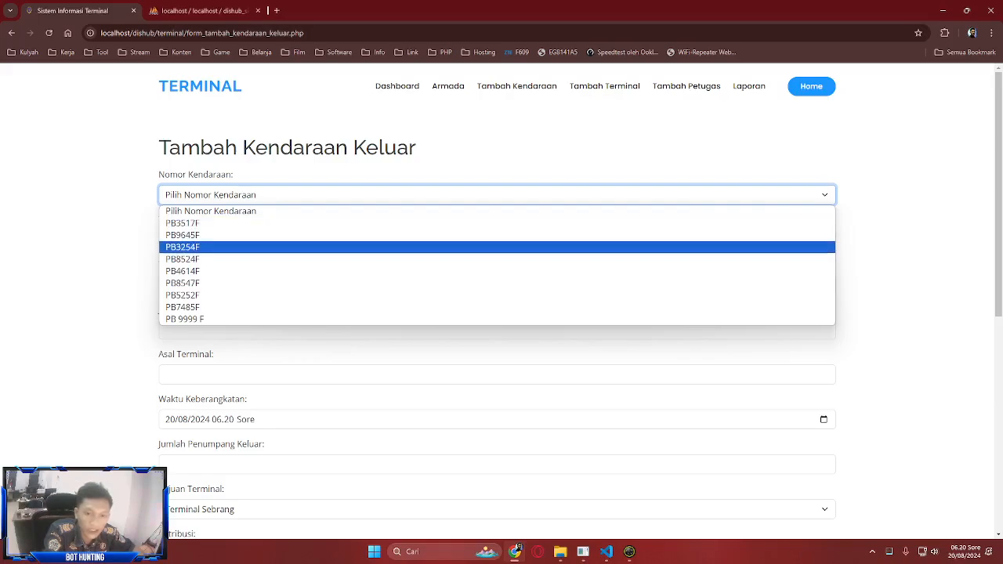
key("Return")
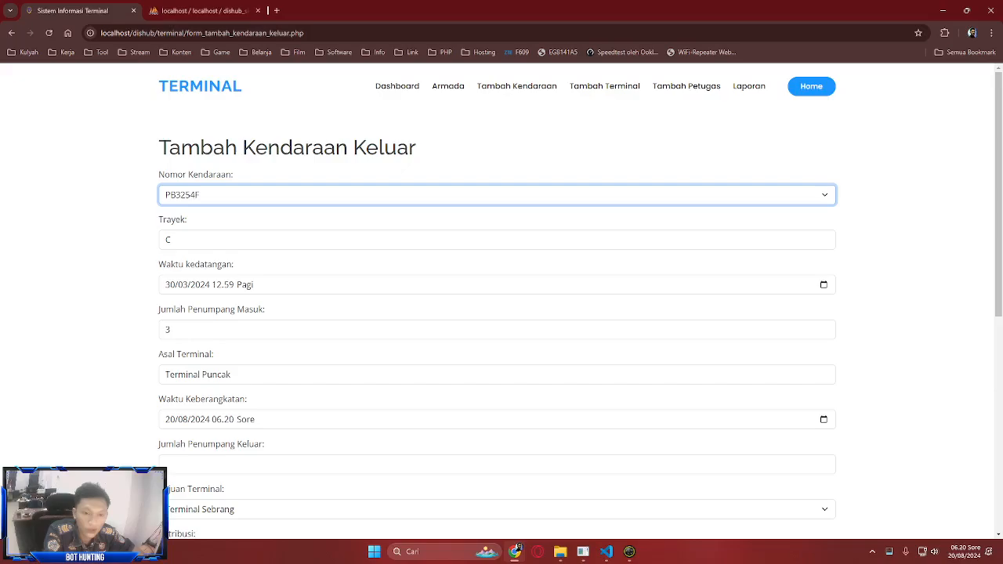
scroll(824, 243, "down", 1)
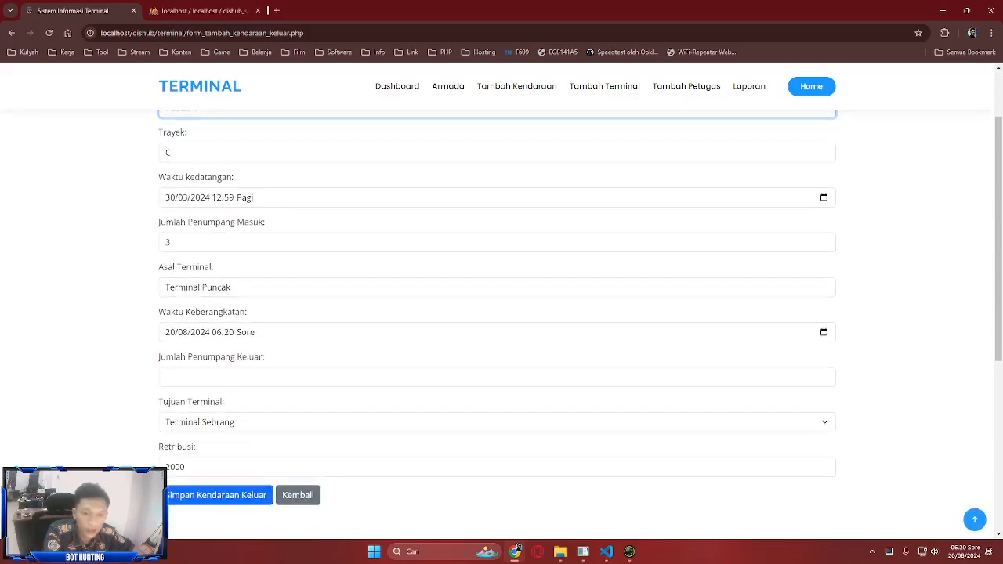
scroll(235, 283, "down", 1)
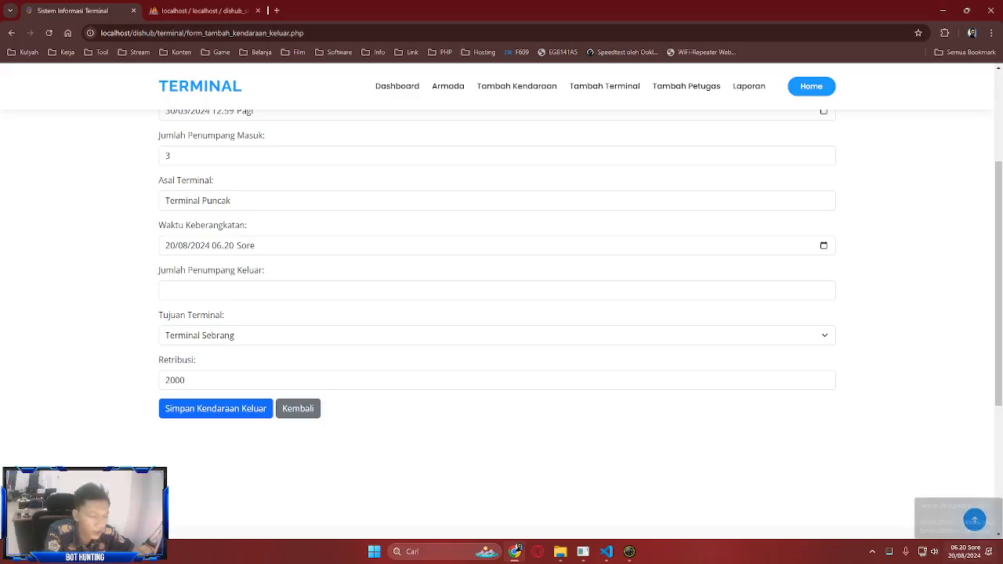
- Enter 0 passengers leaving and choose Terminal Bomberai as the destination terminal
left_click(235, 290)
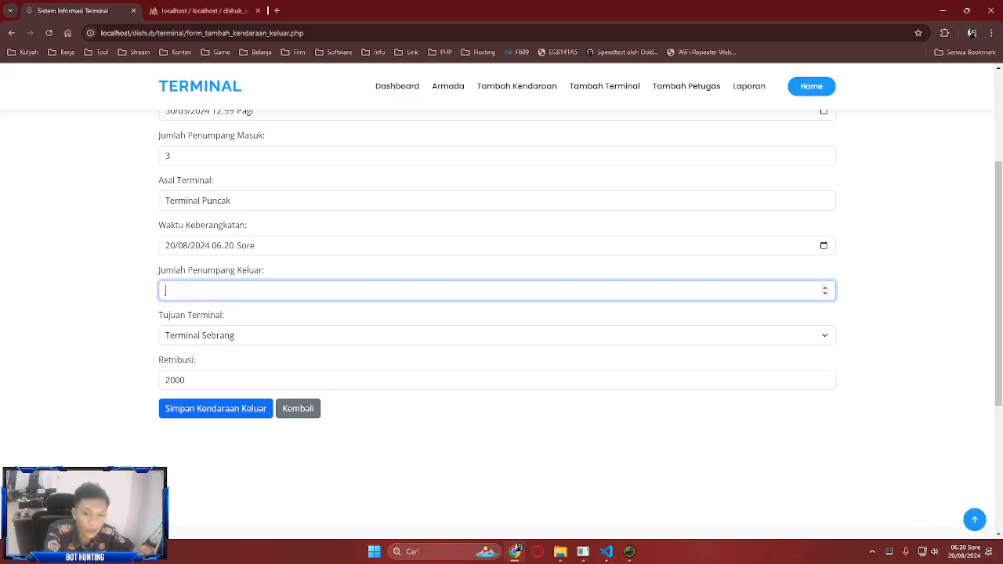
type("0")
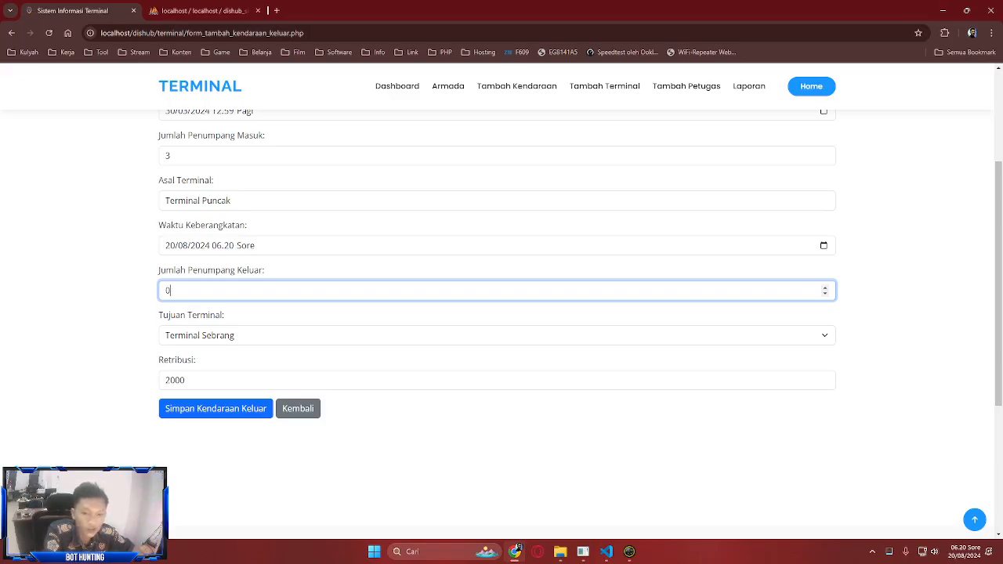
left_click(250, 335)
key("Down")
key("Down")
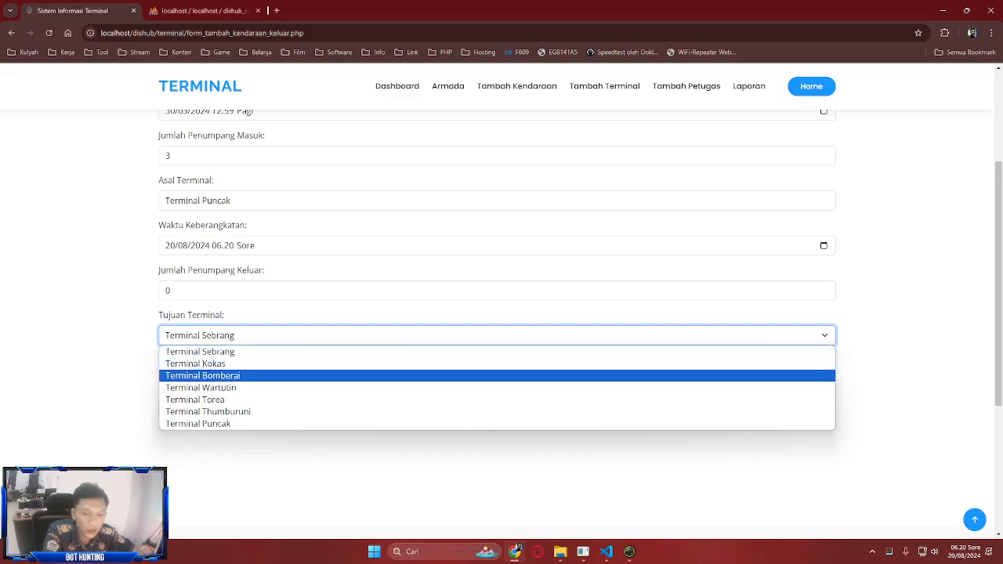
key("Return")
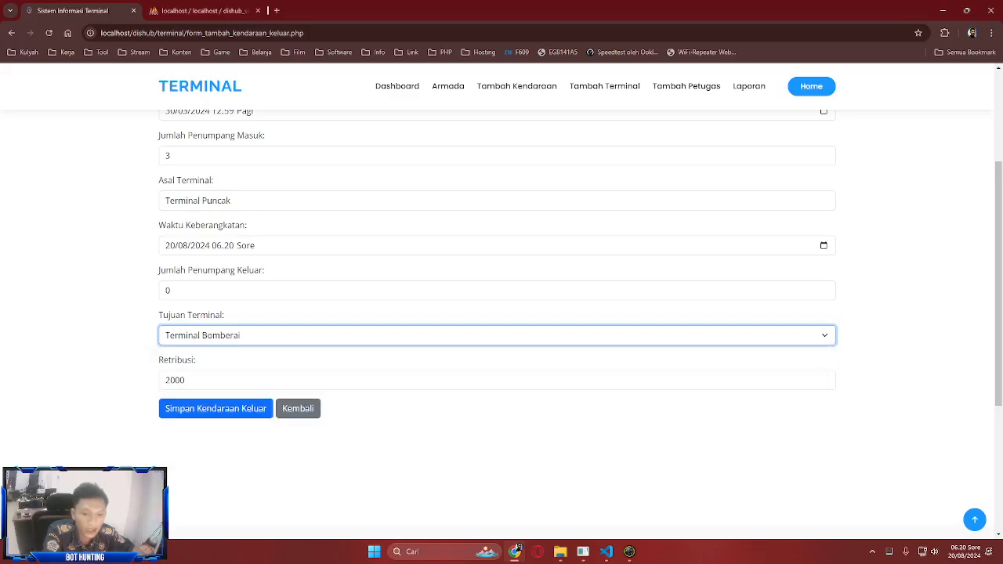
key("Tab")
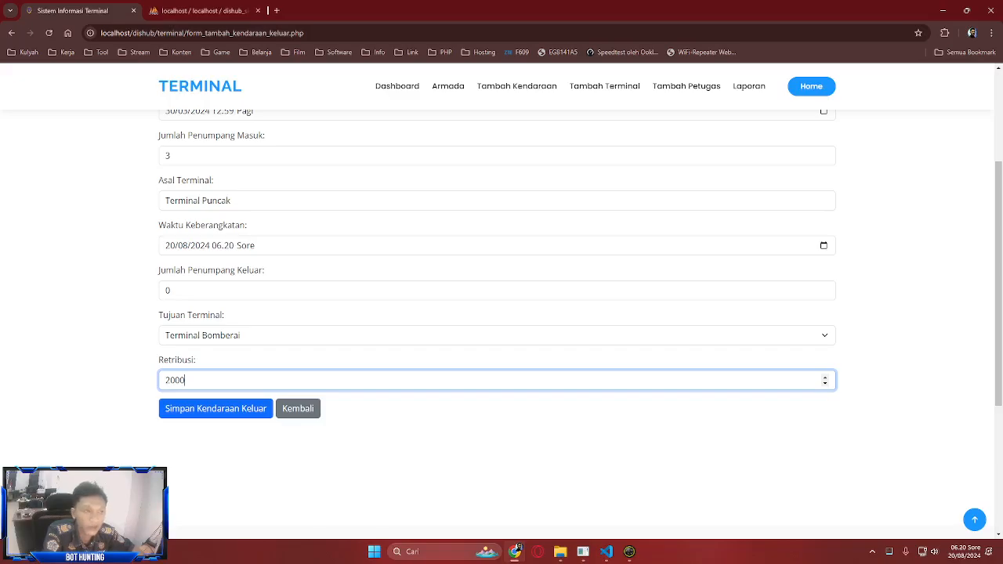
key("Return")
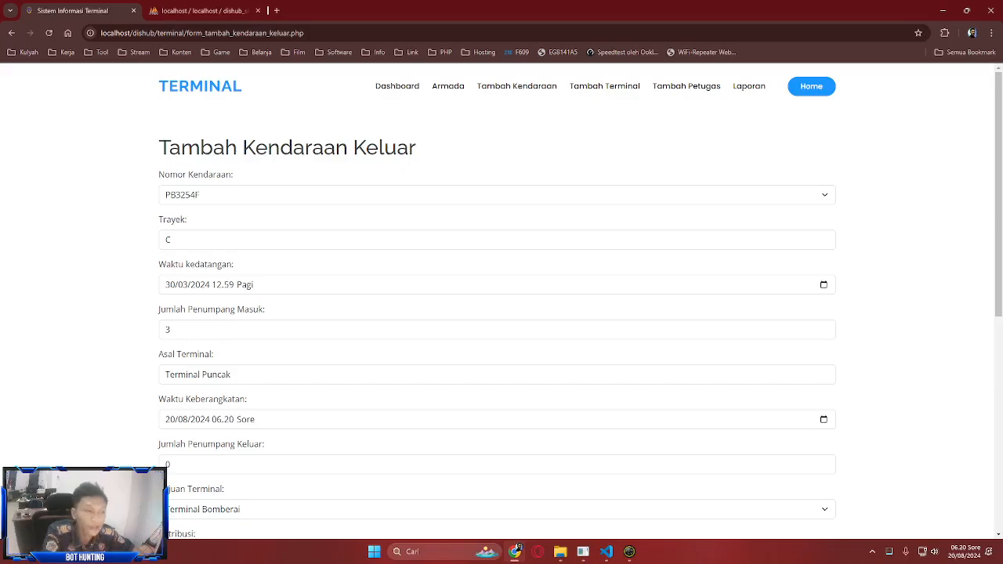
key("Tab")
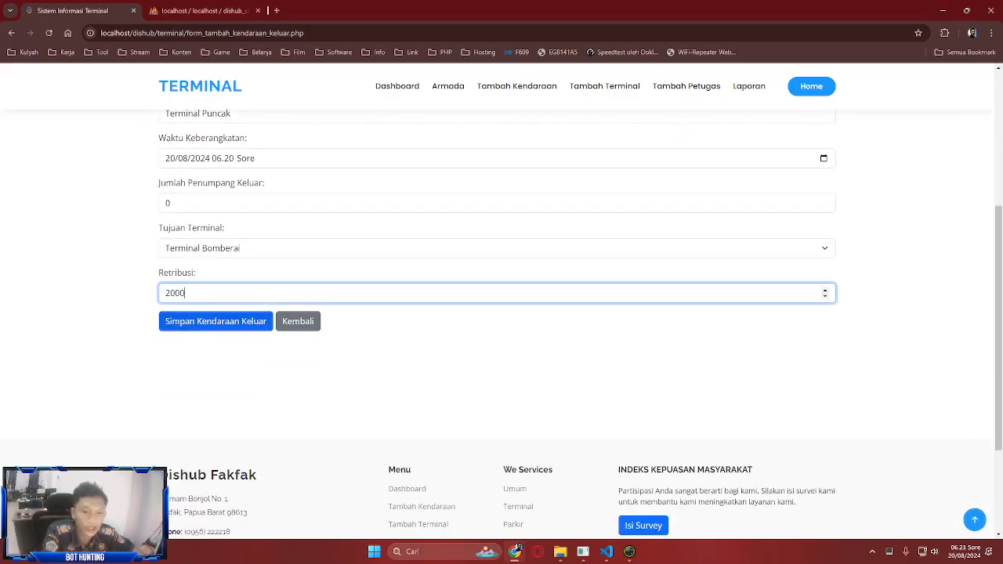
key("ctrl+Tab")
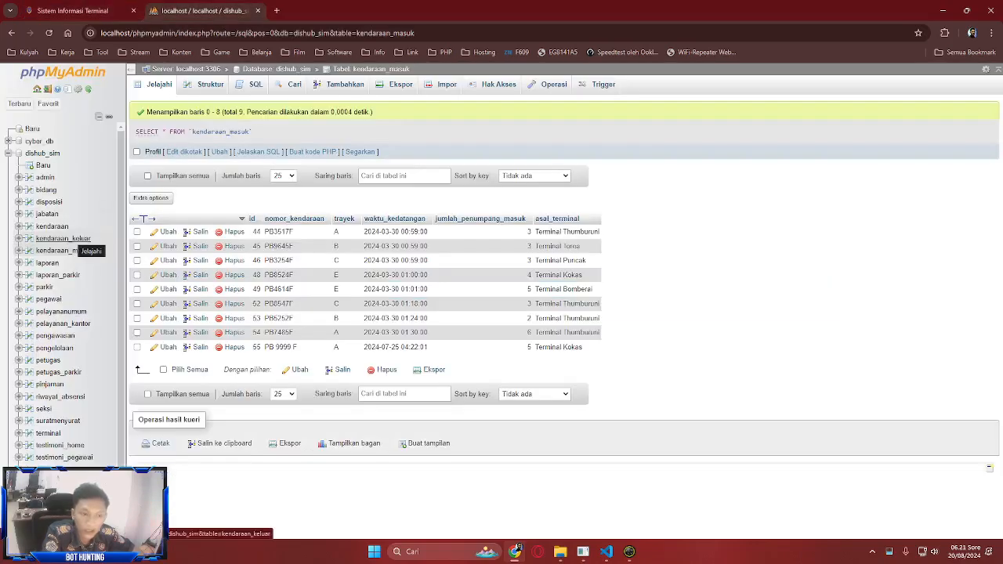
left_click(64, 250)
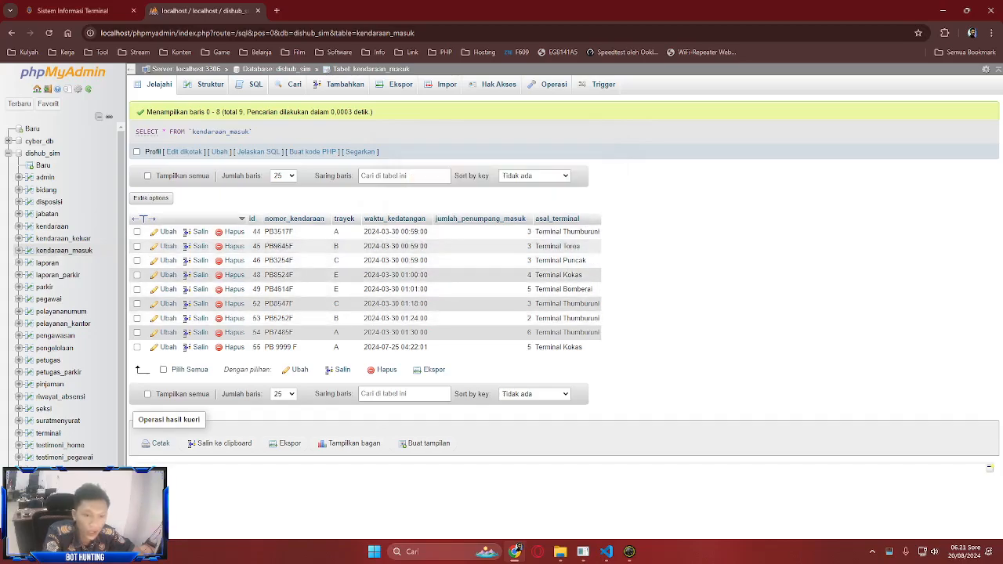
left_click(96, 11)
scroll(497, 301, "up", 5)
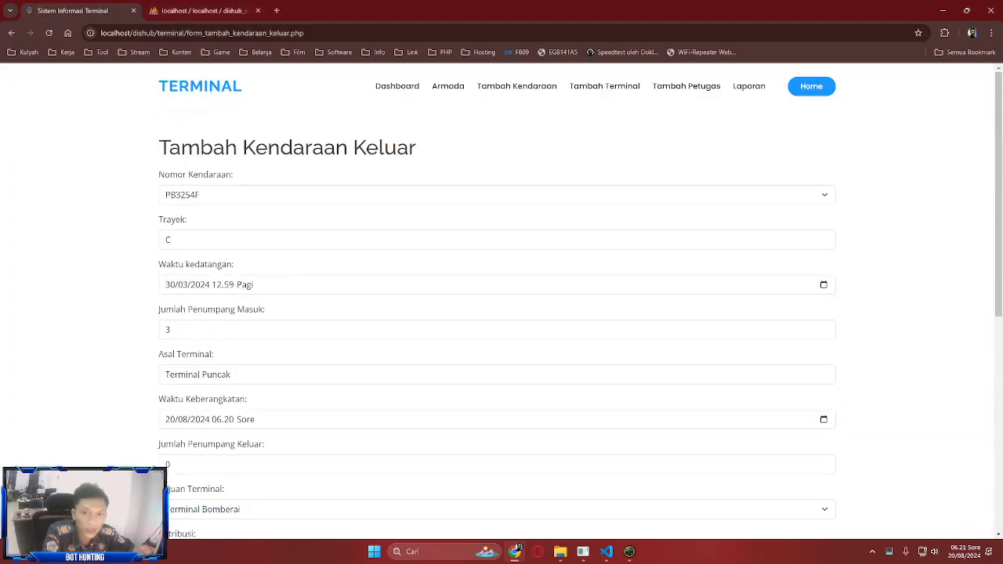
key("ctrl+Tab")
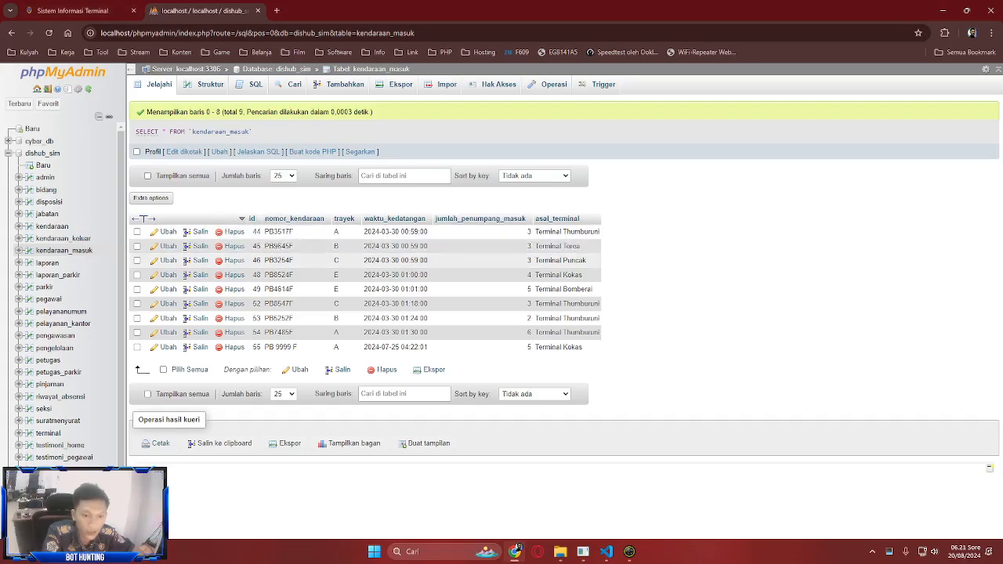
double_click(279, 260)
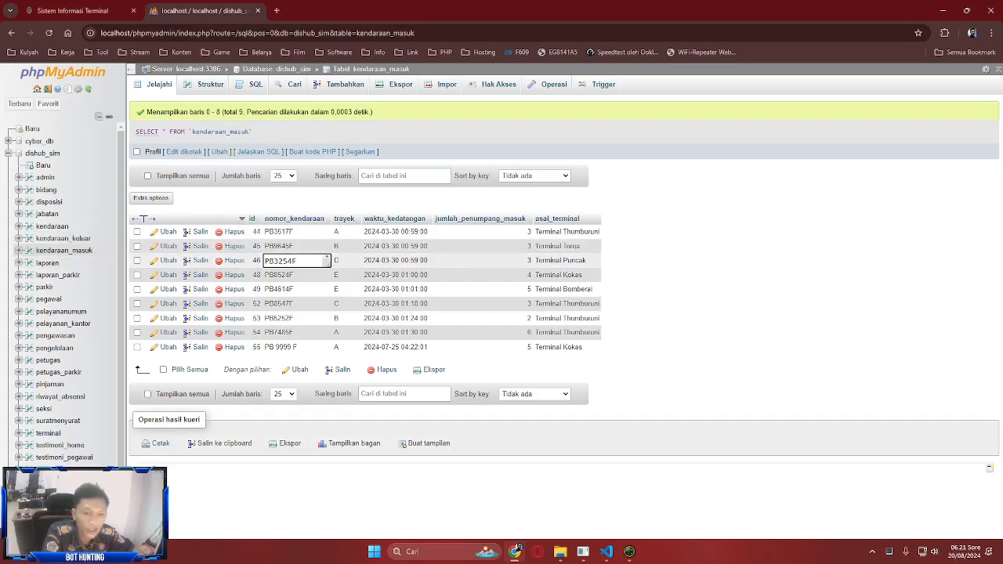
- Review the kendaraan_keluar table's 42 rows, then leave the departure form with Kembali
left_click(63, 238)
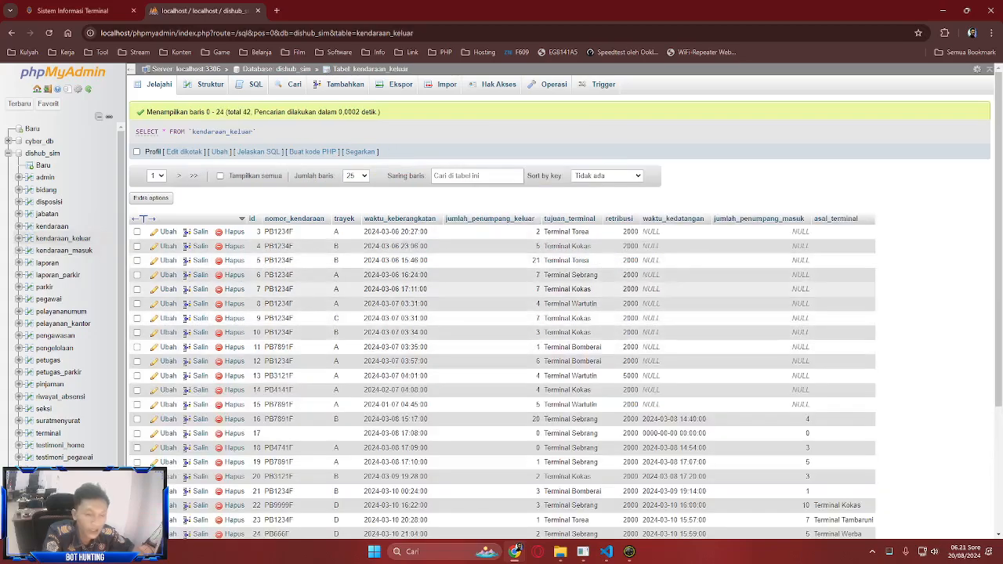
scroll(501, 313, "down", 2)
scroll(501, 314, "up", 1)
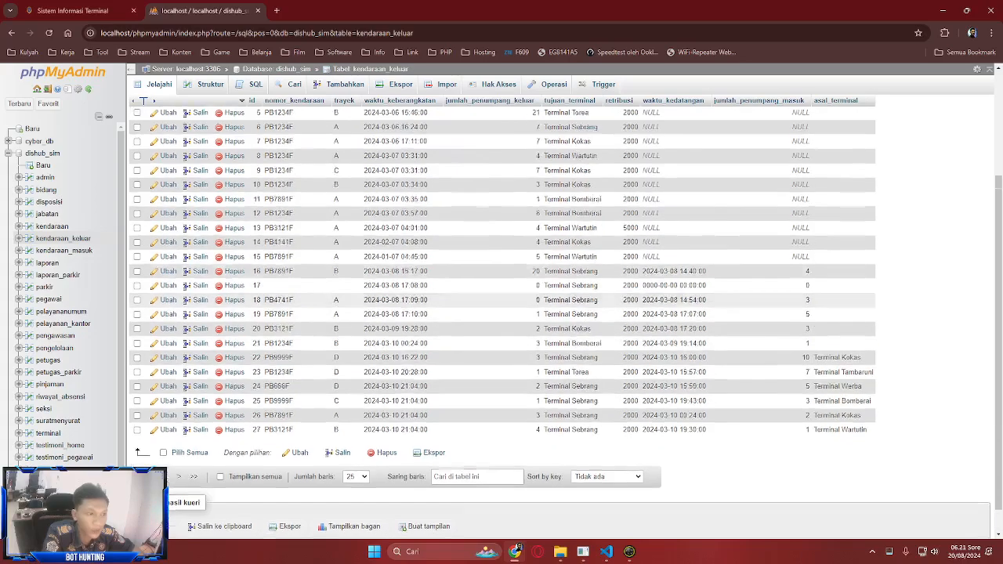
scroll(689, 227, "up", 3)
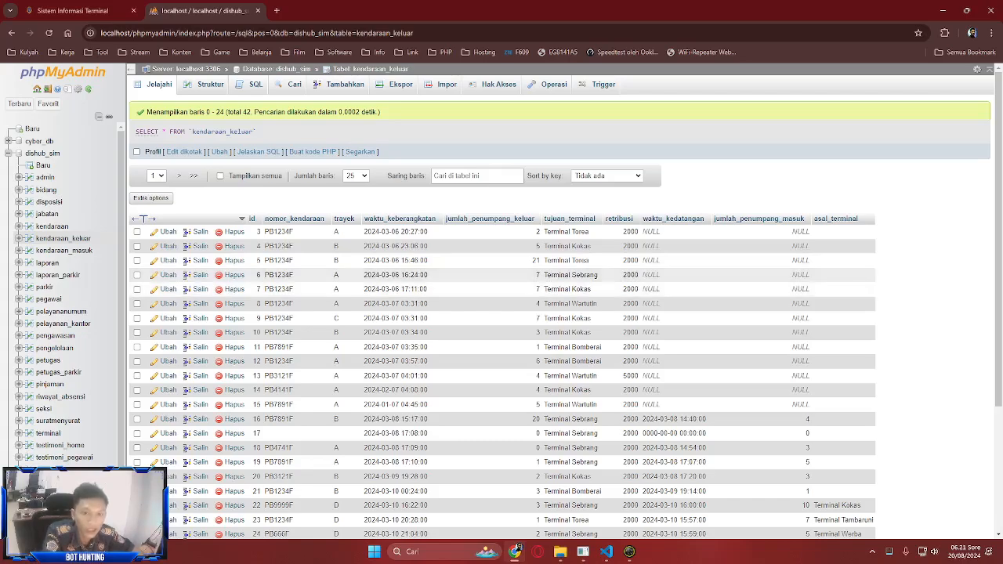
key("ctrl+Tab")
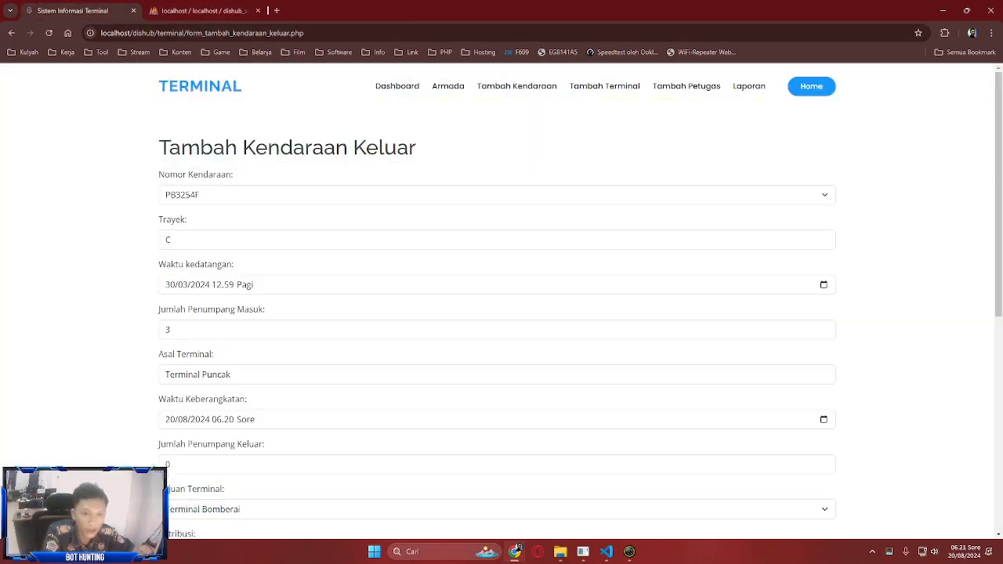
key("ctrl+Tab")
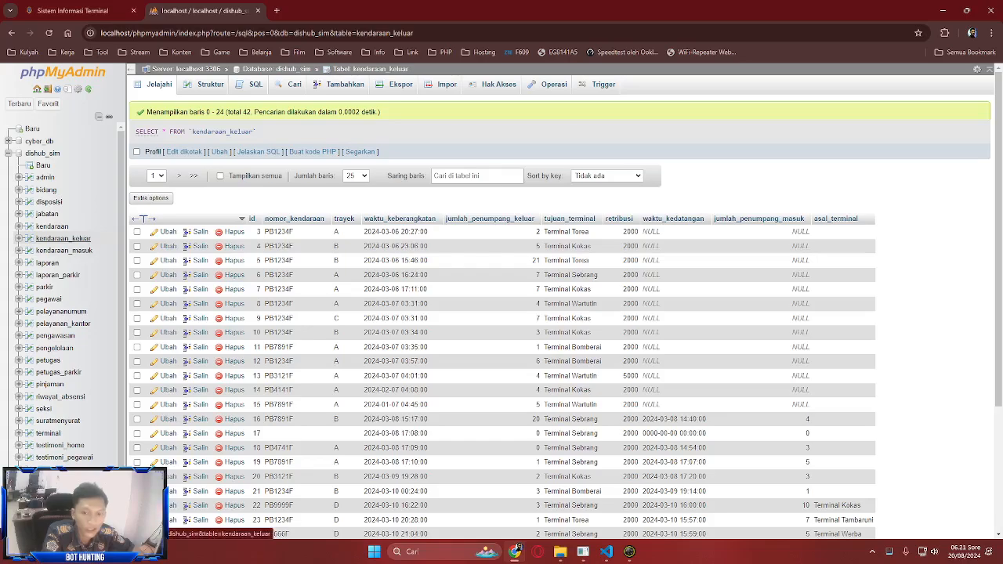
key("ctrl+Tab")
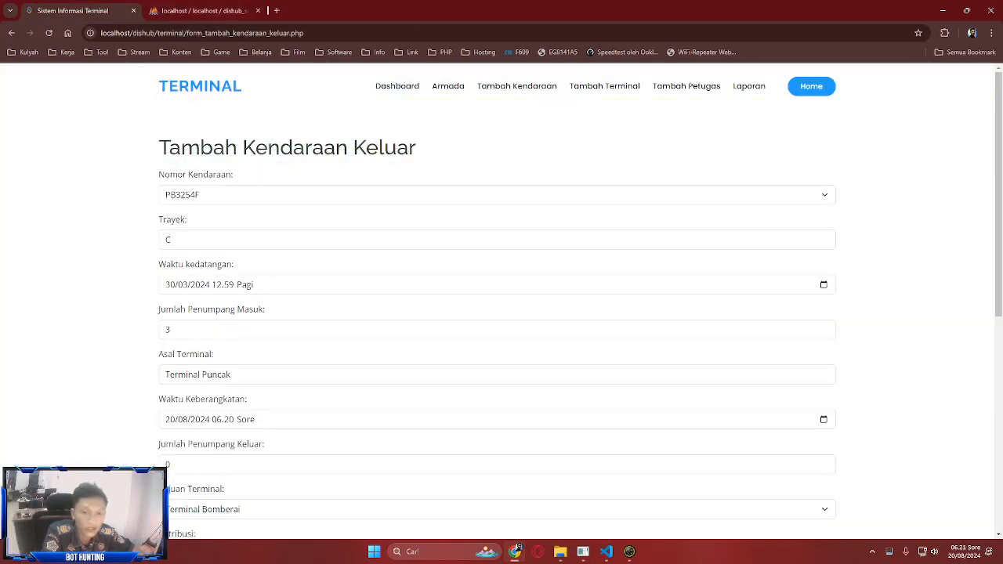
scroll(496, 314, "down", 3)
left_click(297, 408)
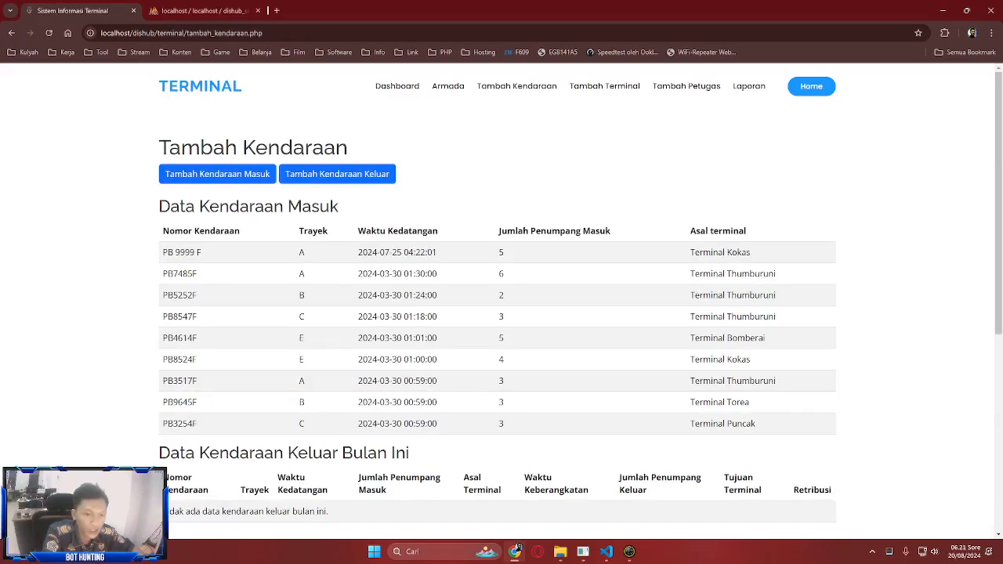
scroll(496, 313, "down", 2)
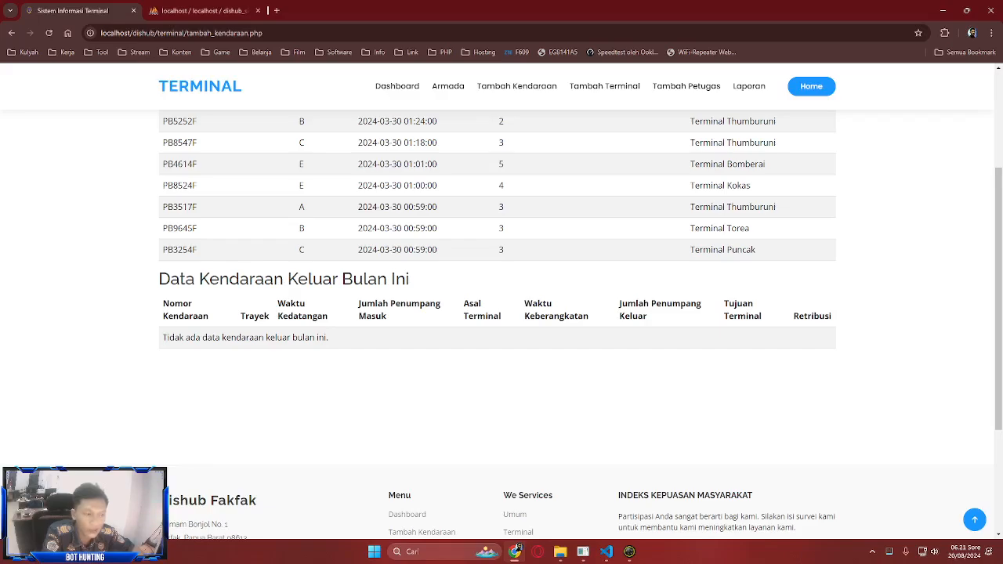
key("F5")
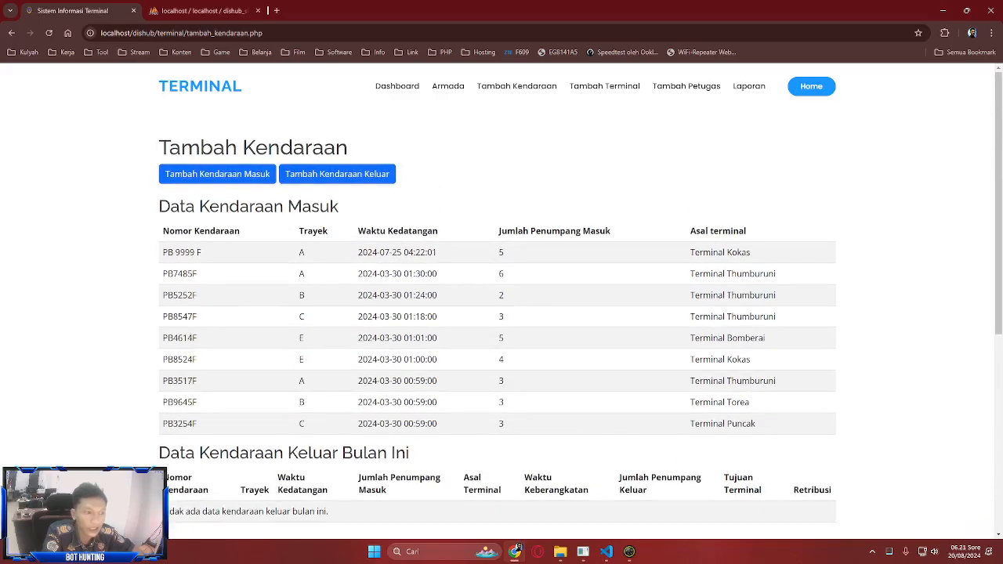
key("Home")
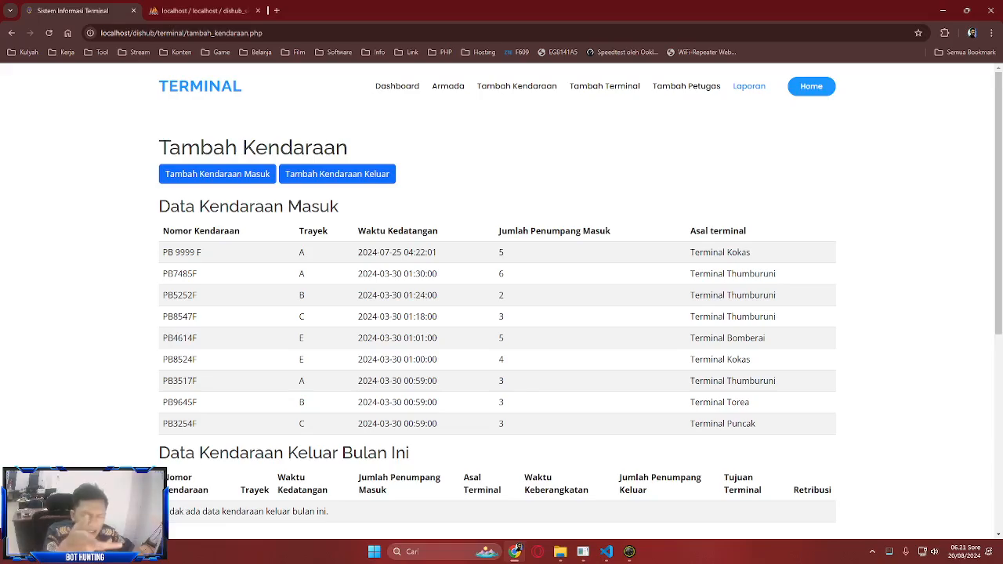
key("Down")
key("Down")
key("Down")
key("Down")
key("Down")
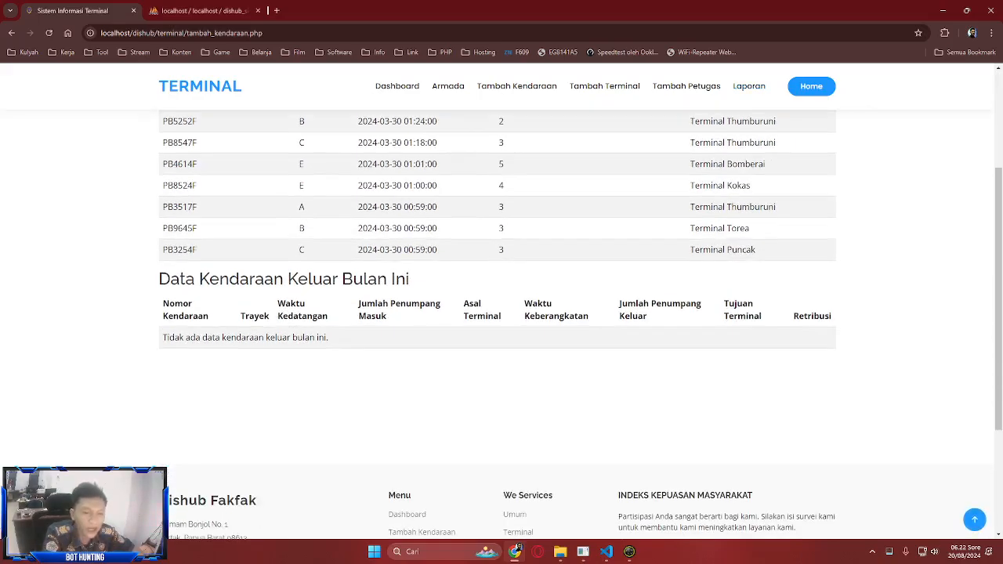
key("Home")
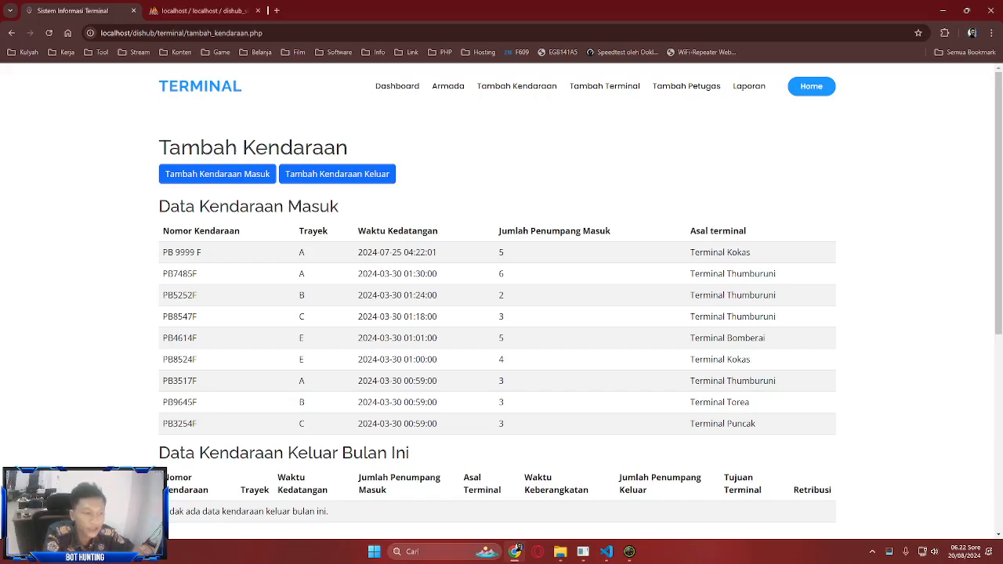
key("End")
key("Up")
key("Up")
key("Up")
key("Up")
key("Up")
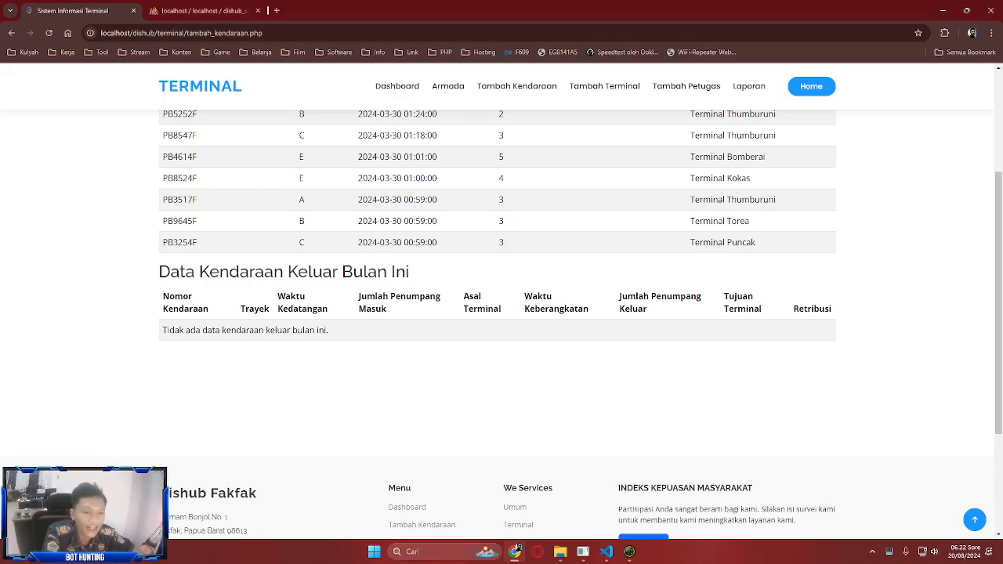
key("Home")
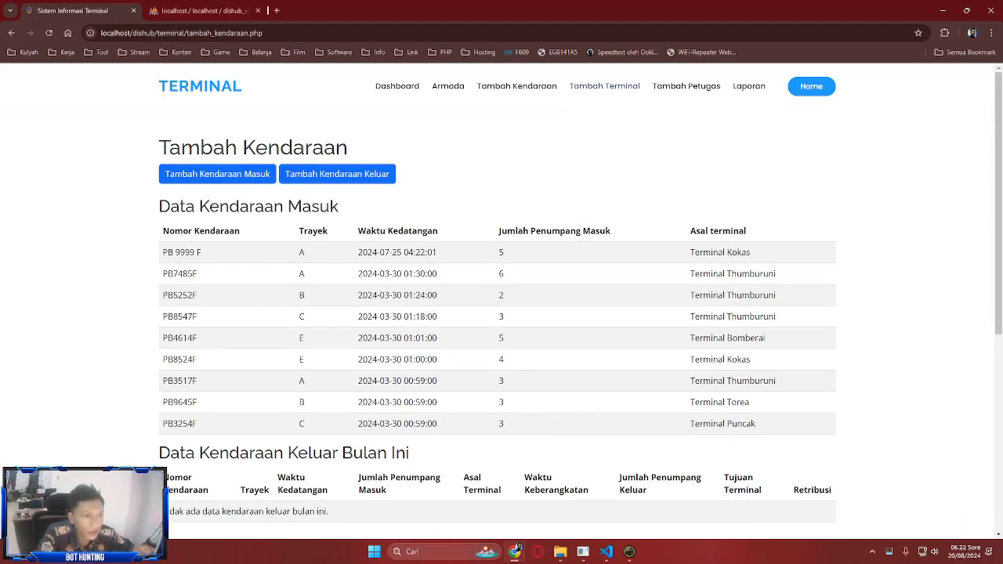
left_click(603, 87)
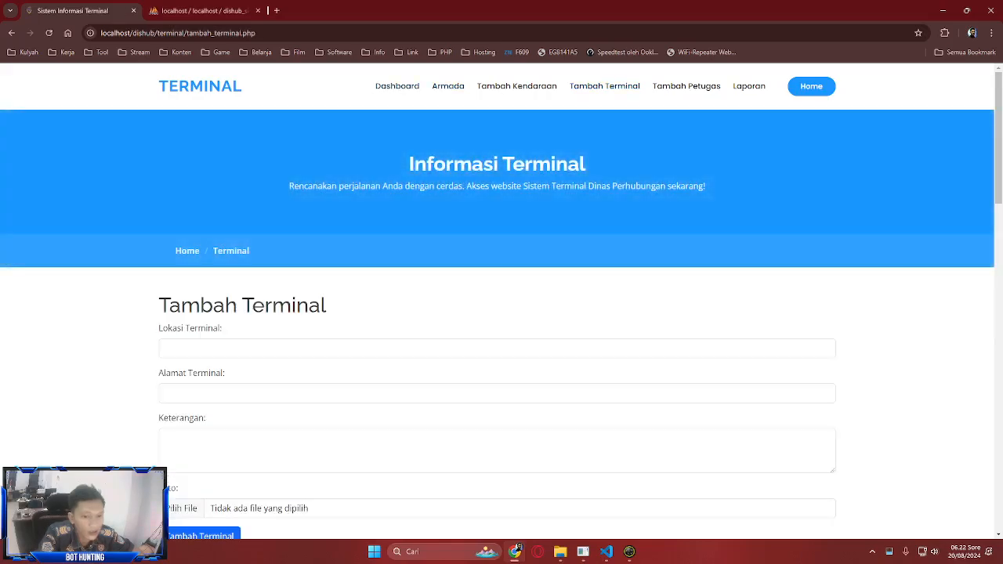
- Show the Armada fleet availability for Terminal Puncak
scroll(497, 306, "down", 1)
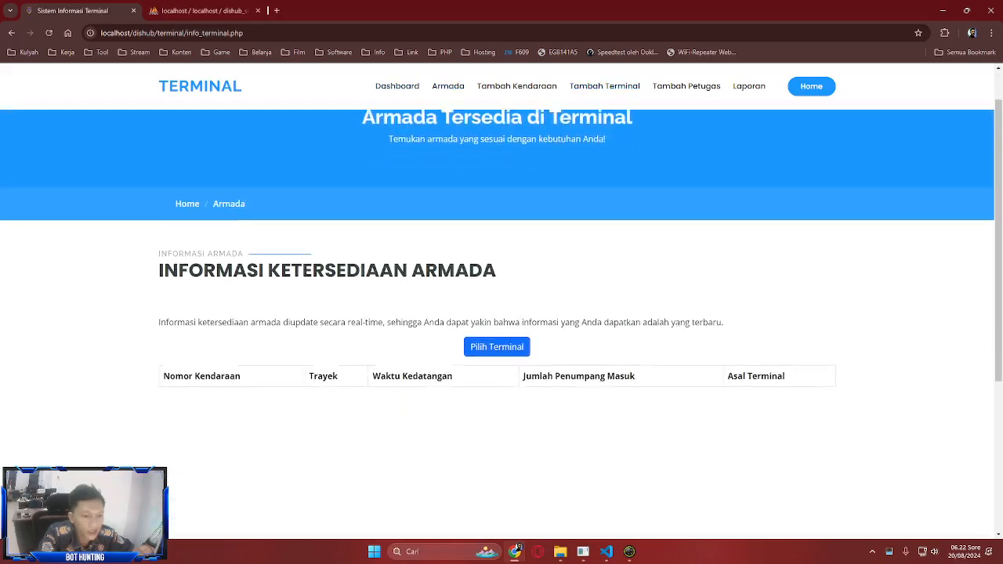
left_click(496, 306)
left_click(502, 311)
left_click(420, 352)
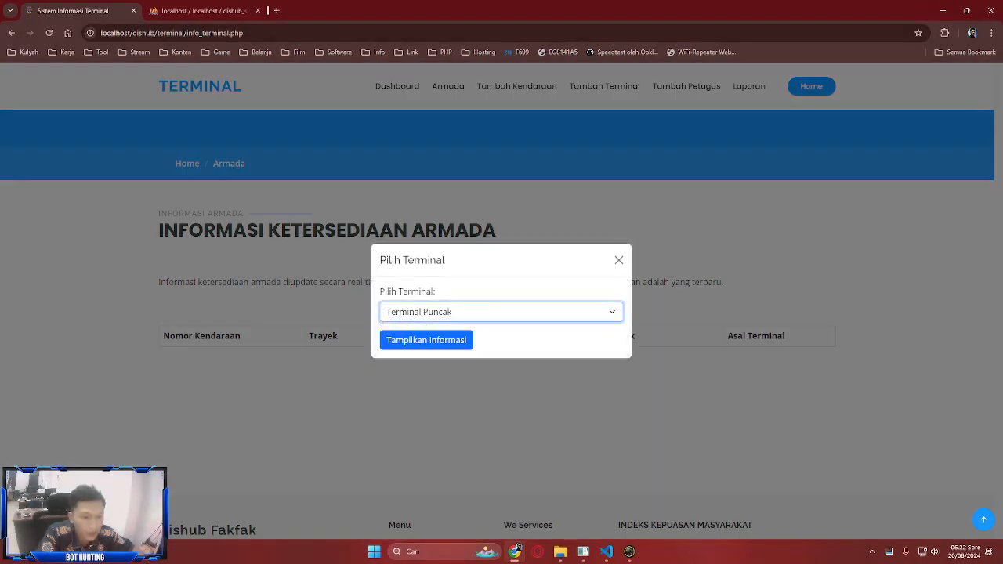
left_click(426, 340)
scroll(426, 340, "down", 1)
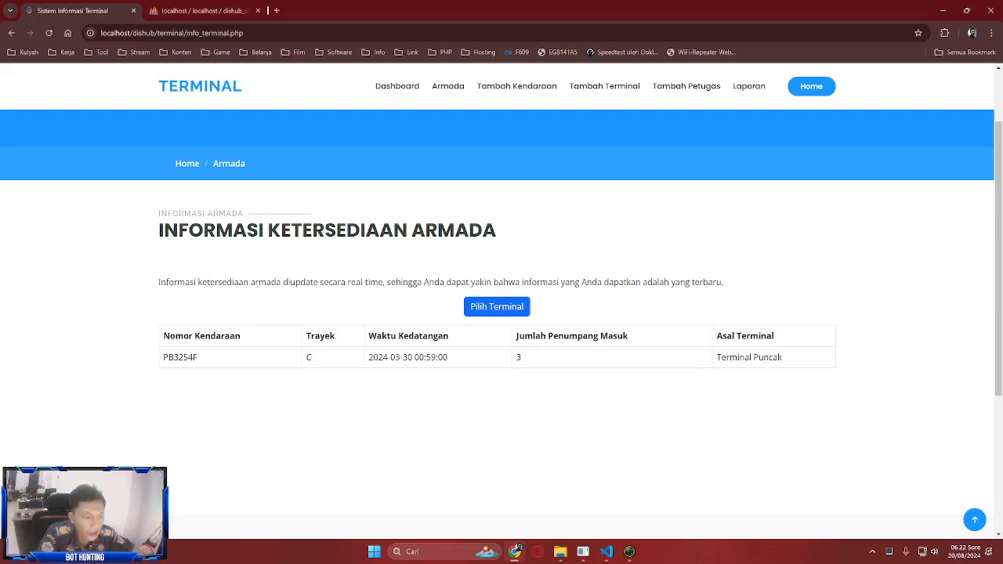
scroll(501, 314, "up", 1)
left_click(749, 86)
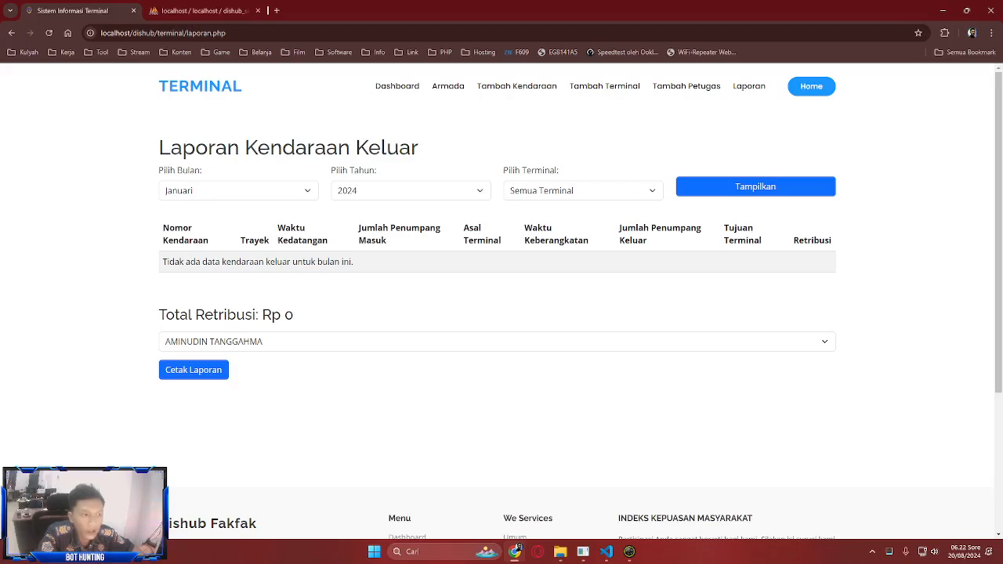
- Load the exit-vehicle report for Maret 2024 across all terminals
left_click(755, 186)
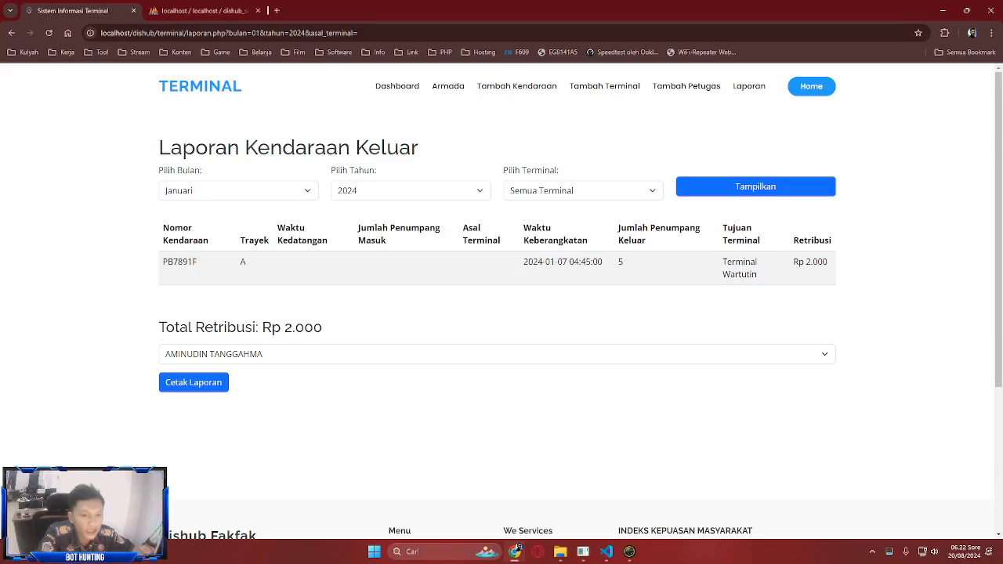
left_click(238, 190)
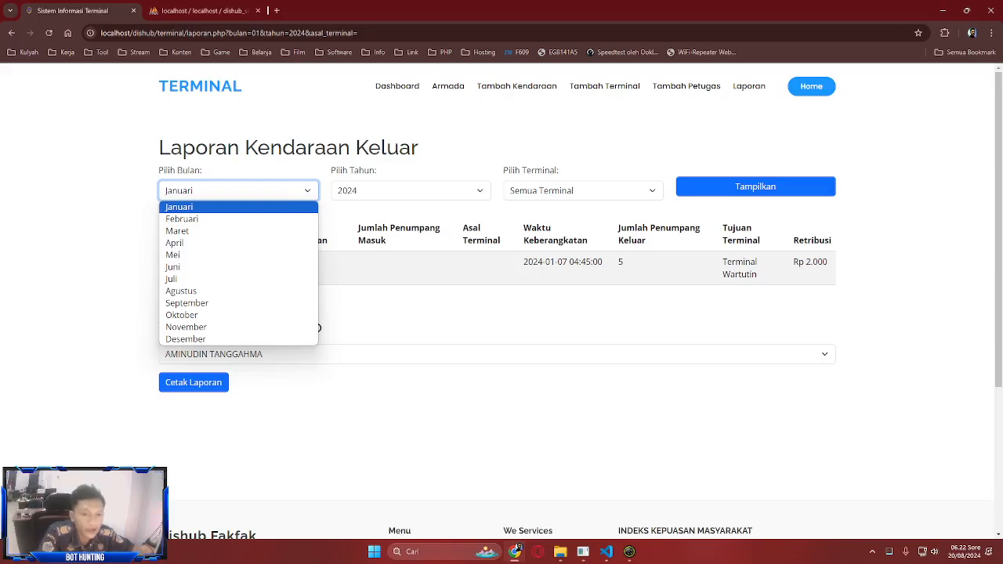
left_click(318, 327)
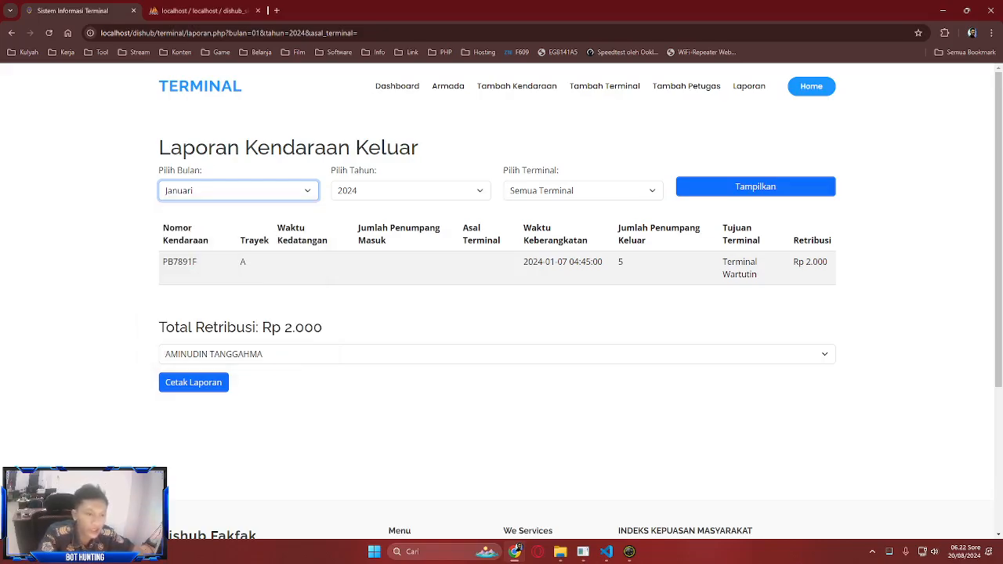
left_click(583, 190)
left_click(583, 191)
left_click(238, 190)
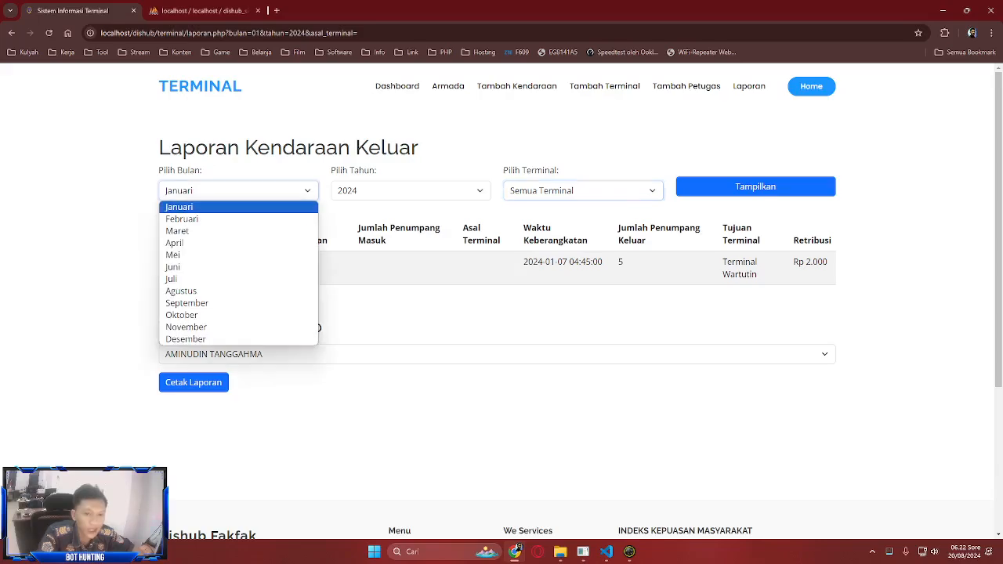
key("Return")
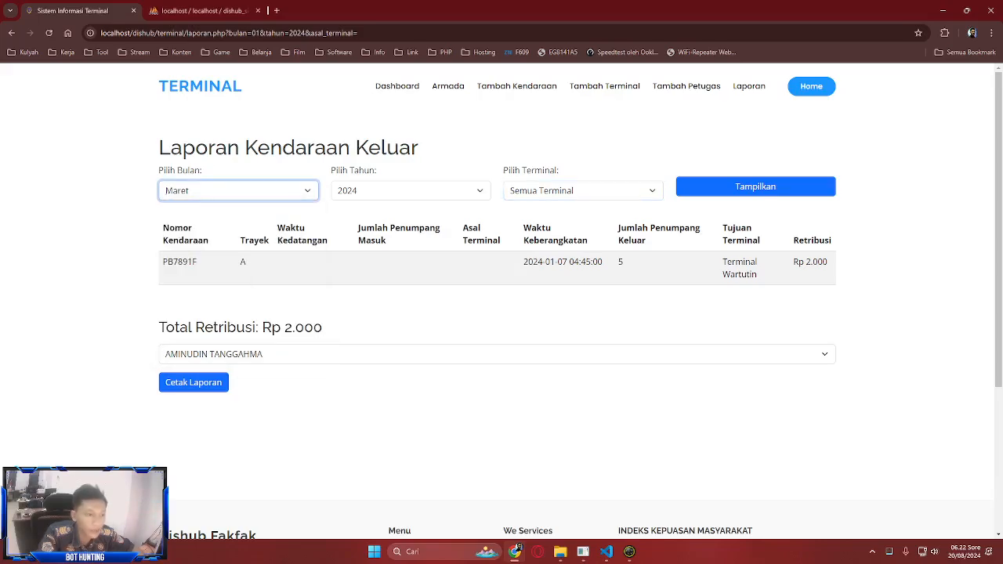
key("Return")
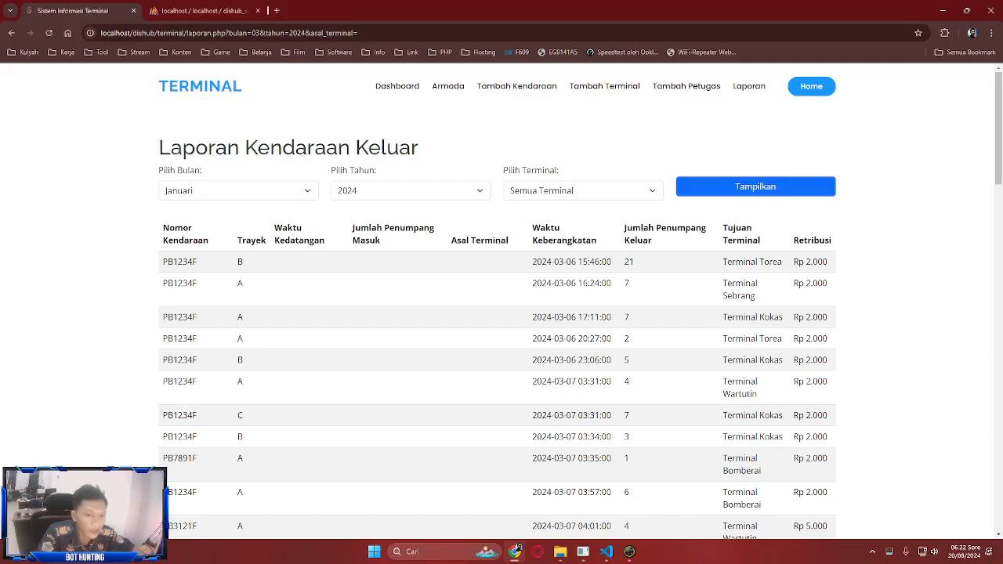
- Choose the last officer as signer and open the printable report in a new tab
scroll(502, 325, "down", 15)
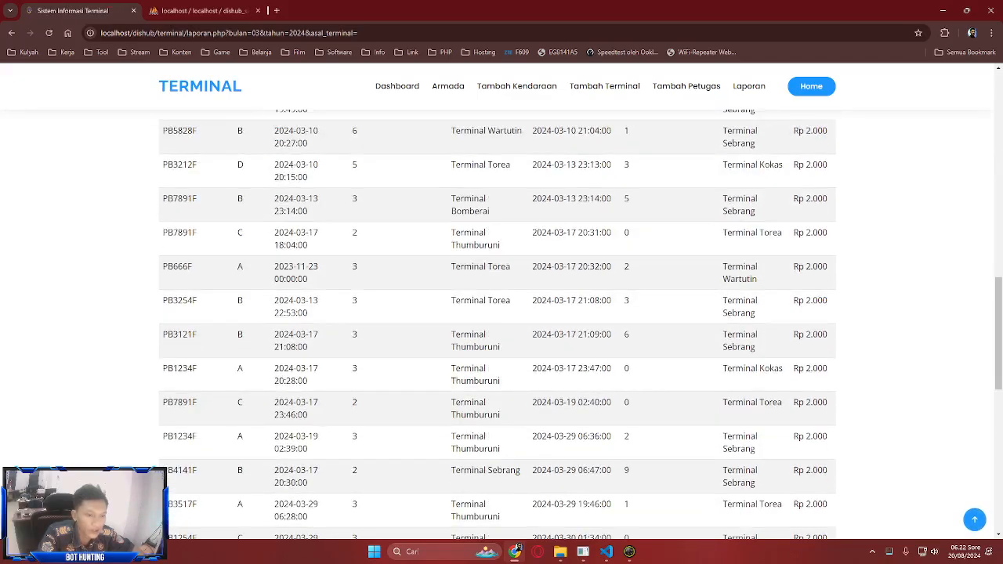
scroll(502, 325, "up", 8)
scroll(501, 325, "up", 5)
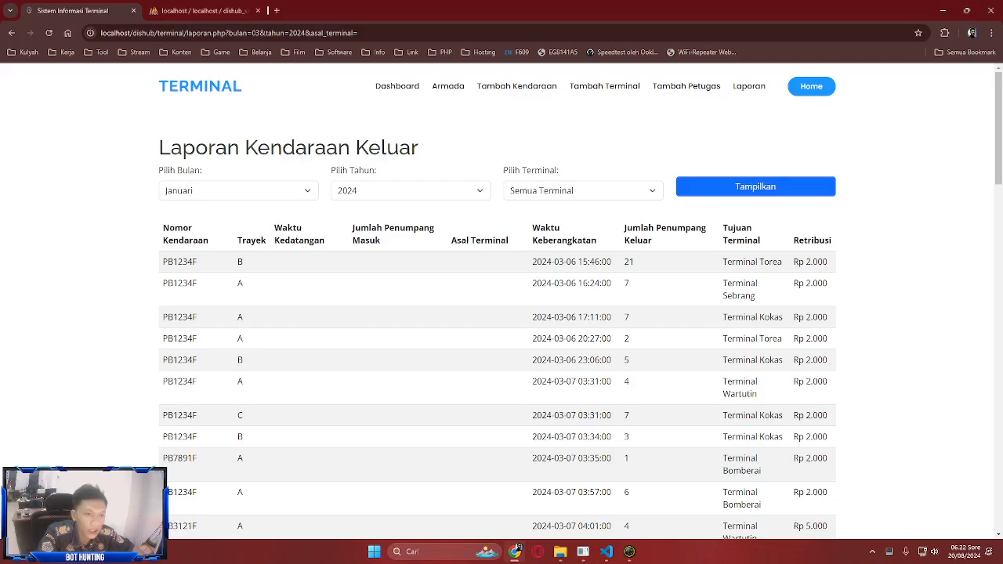
scroll(501, 325, "down", 20)
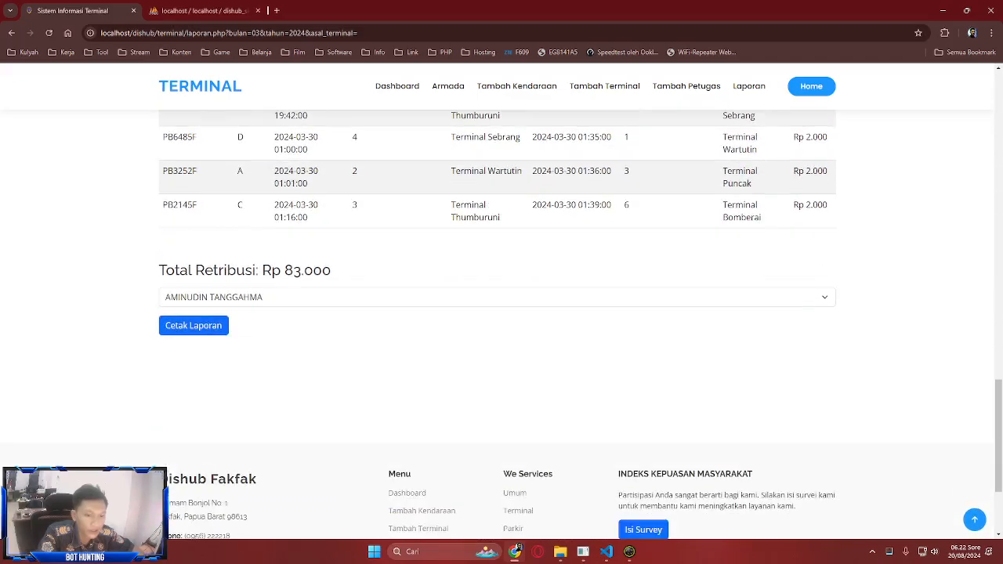
left_click(497, 297)
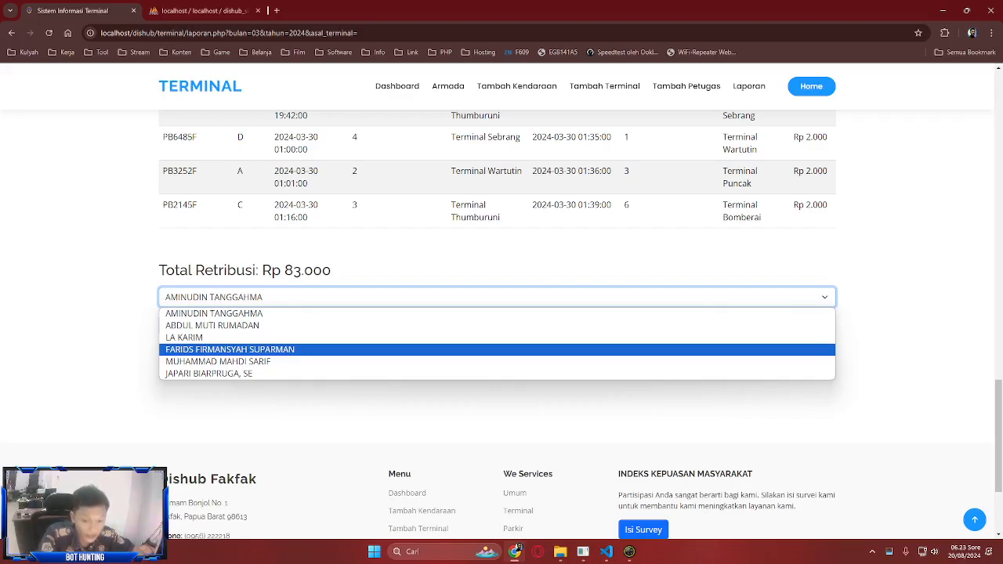
key("Down")
key("Down")
key("Return")
key("Tab")
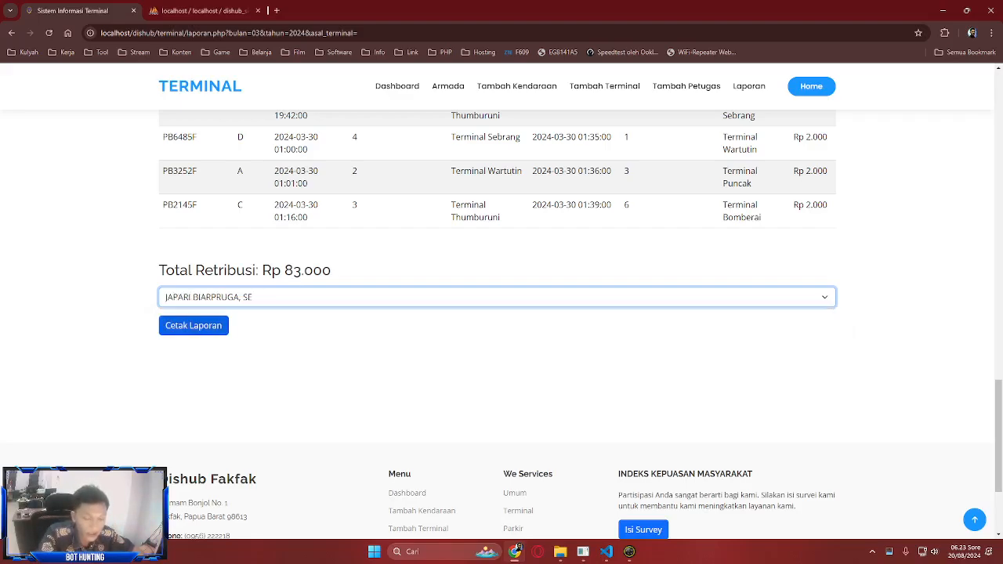
key("Return")
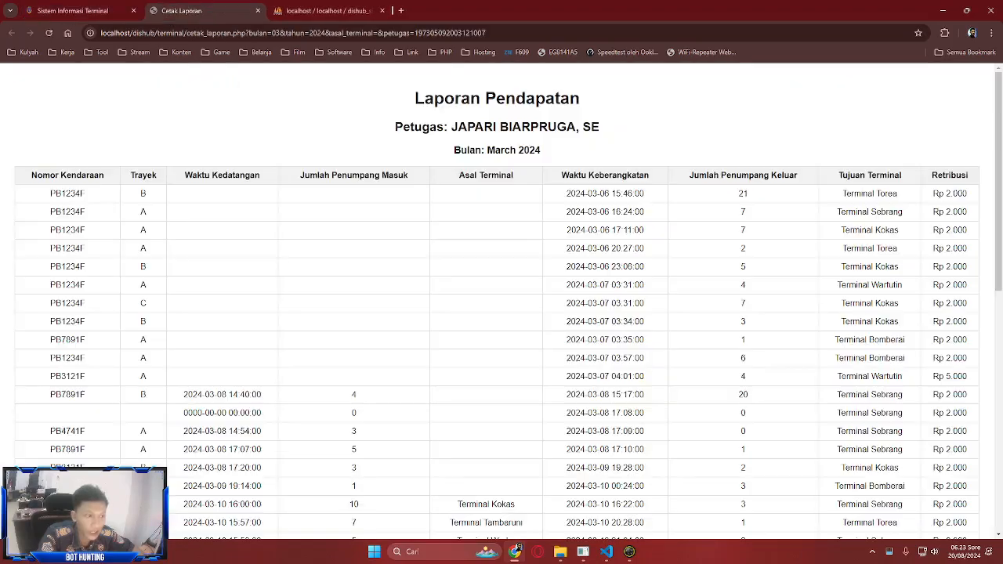
key("End")
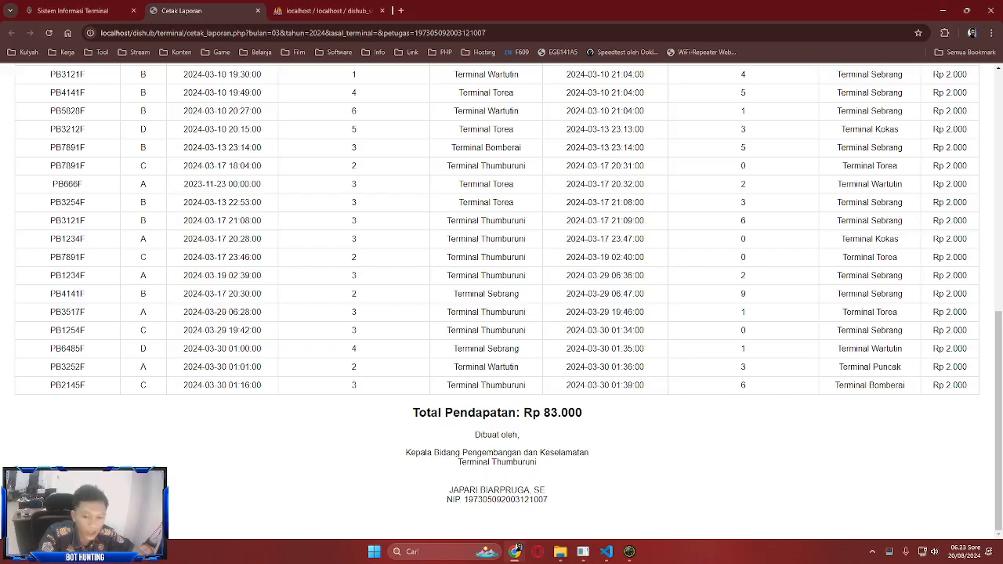
key("ctrl+p")
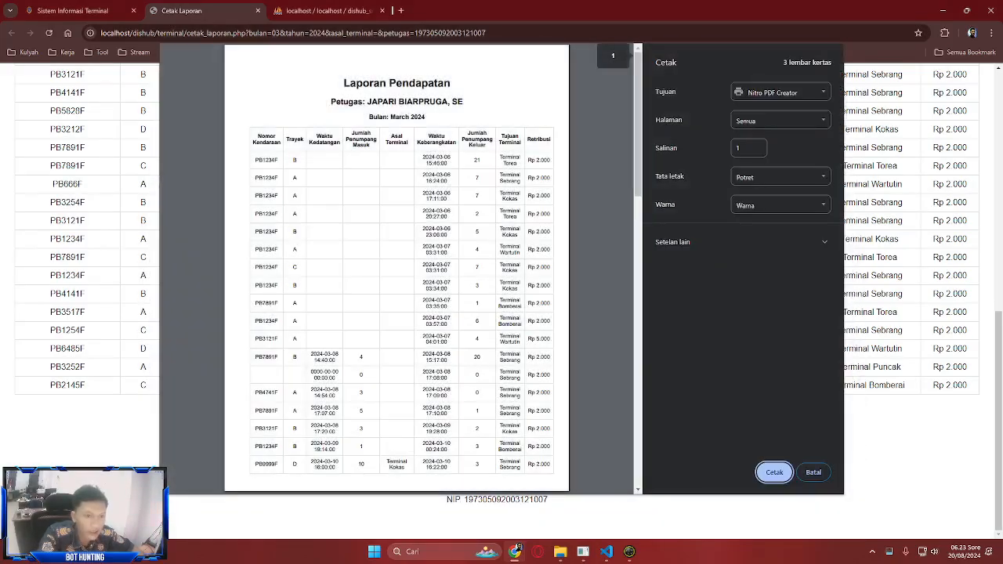
scroll(396, 269, "down", 15)
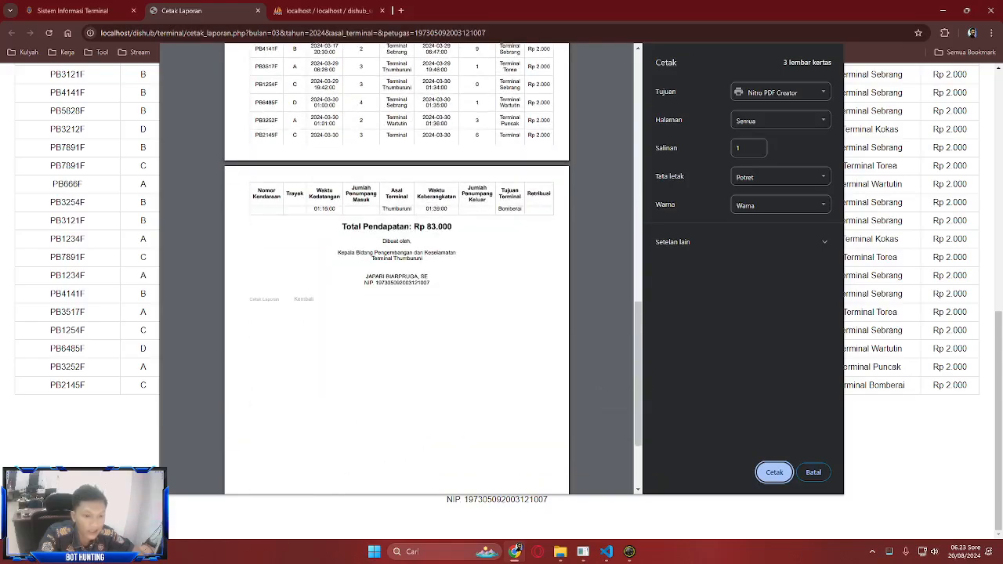
scroll(397, 268, "up", 15)
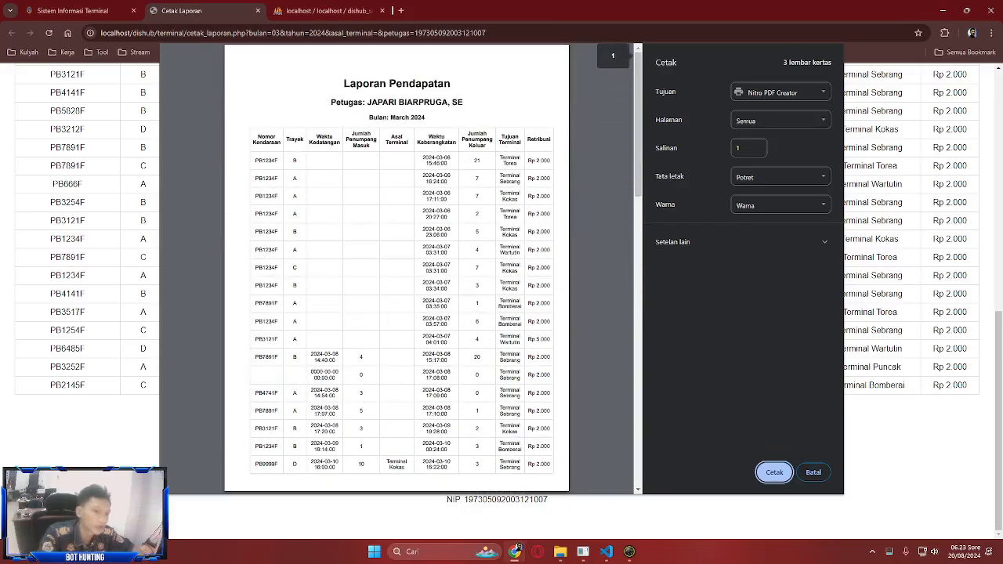
left_click(813, 471)
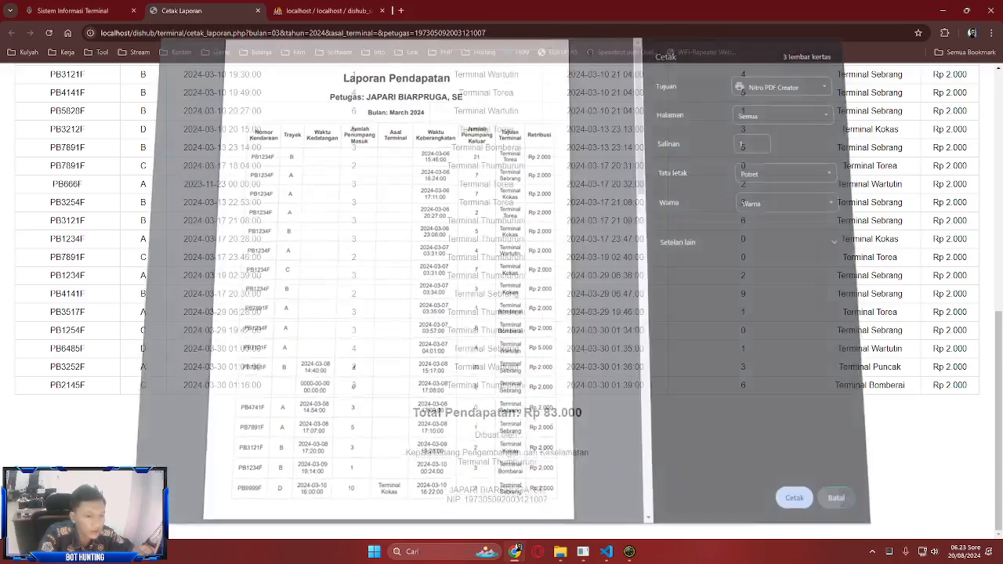
scroll(496, 300, "up", 8)
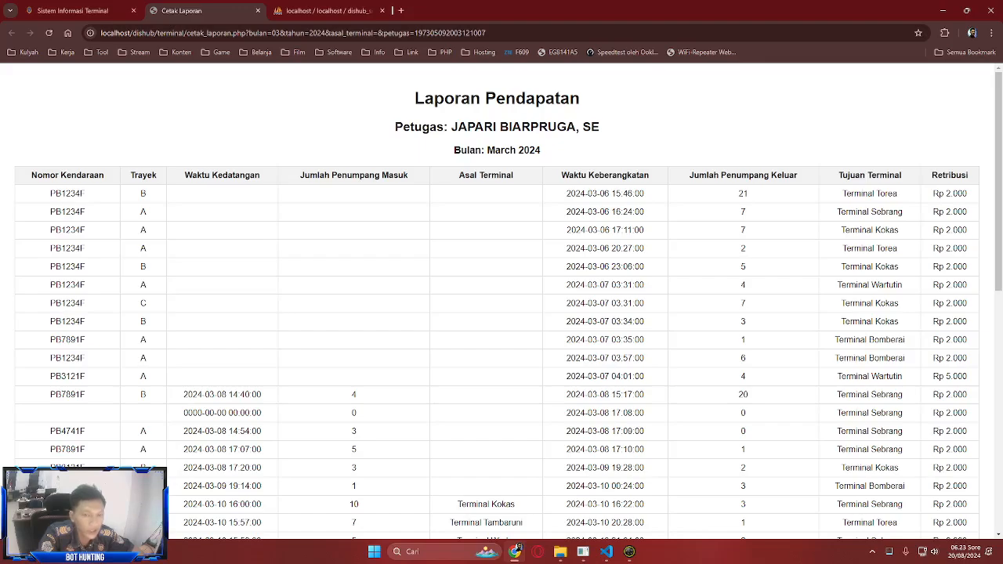
scroll(497, 301, "down", 8)
key("ctrl+w")
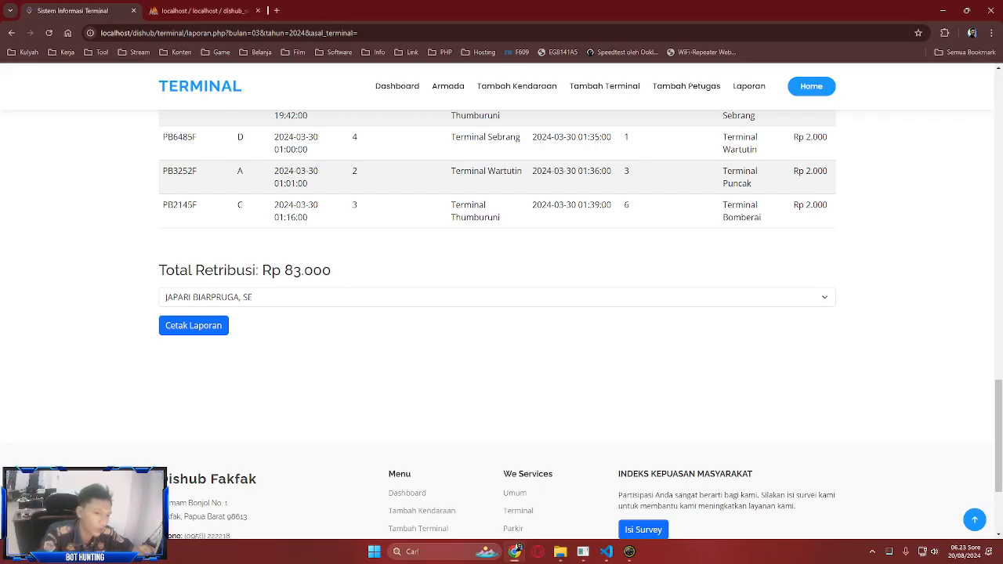
- Visit the Terminal Dashboard and the Tambah Kendaraan page
key("Home")
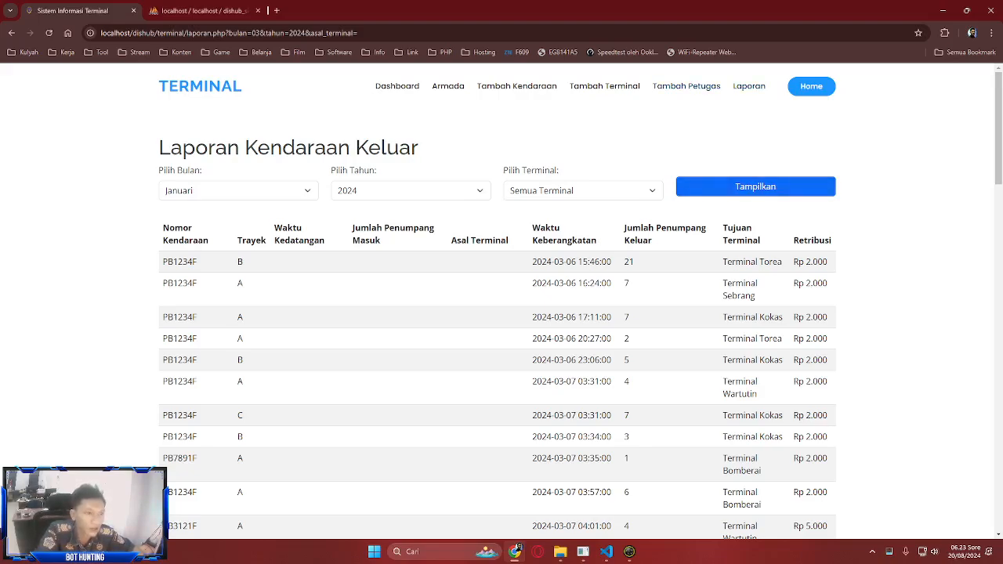
left_click(811, 86)
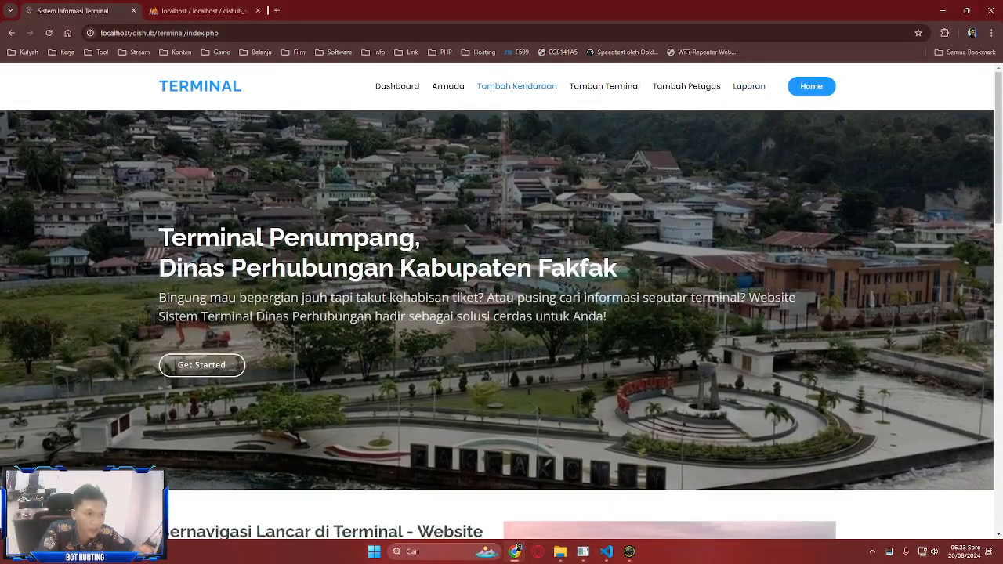
left_click(517, 86)
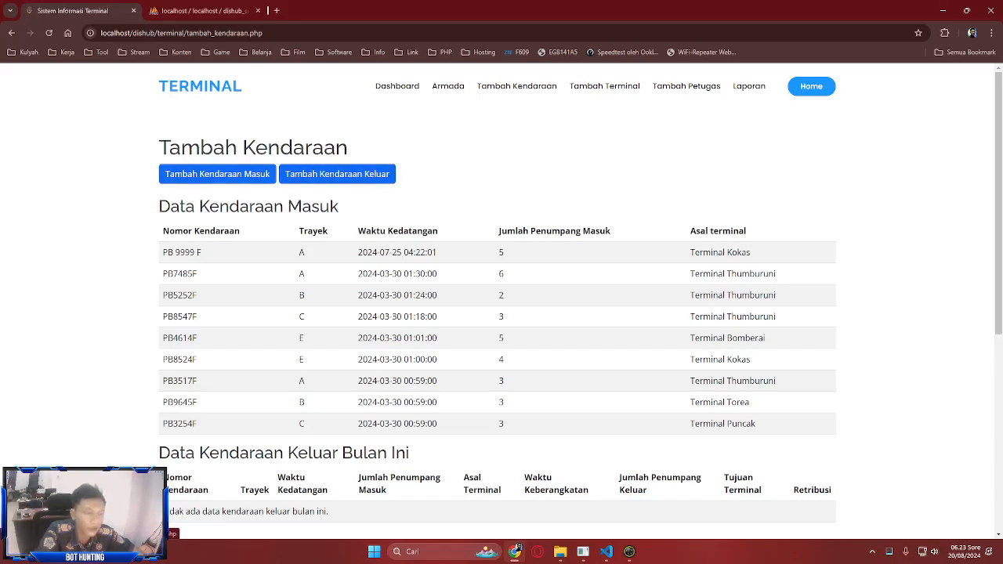
scroll(501, 314, "down", 4)
scroll(502, 313, "down", 1)
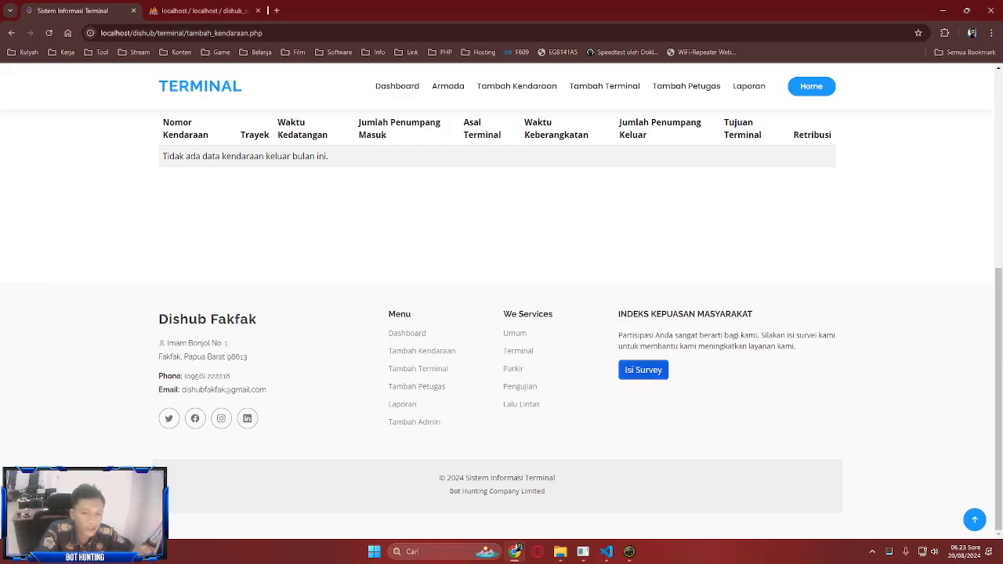
scroll(502, 313, "up", 5)
- Pass through Laporan and Dashboard, then go to the main DISHUB FAKFAK home page
left_click(748, 86)
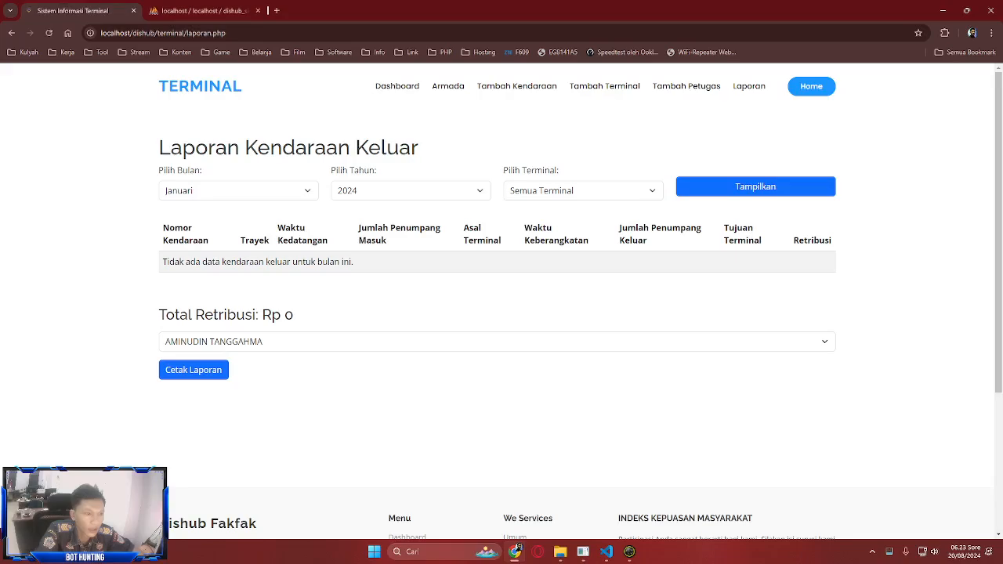
left_click(397, 86)
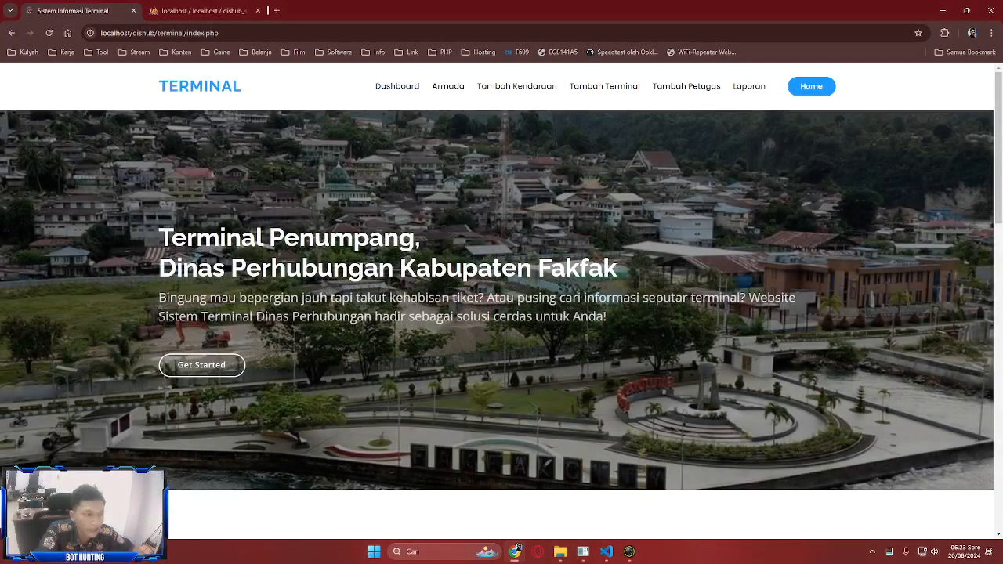
left_click(810, 86)
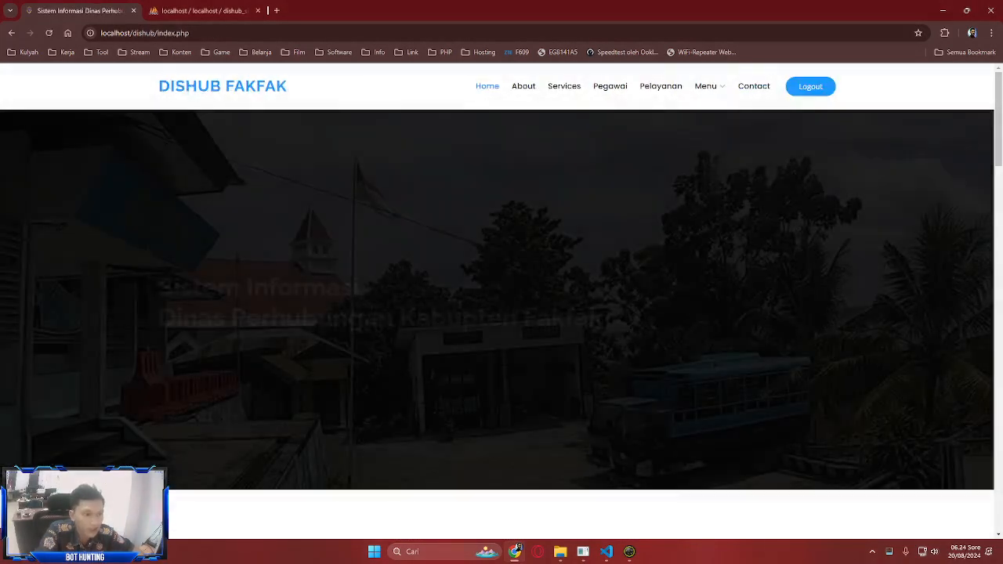
- Open the Lalu Lintas ATCS page from the site menu
mouse_move(705, 86)
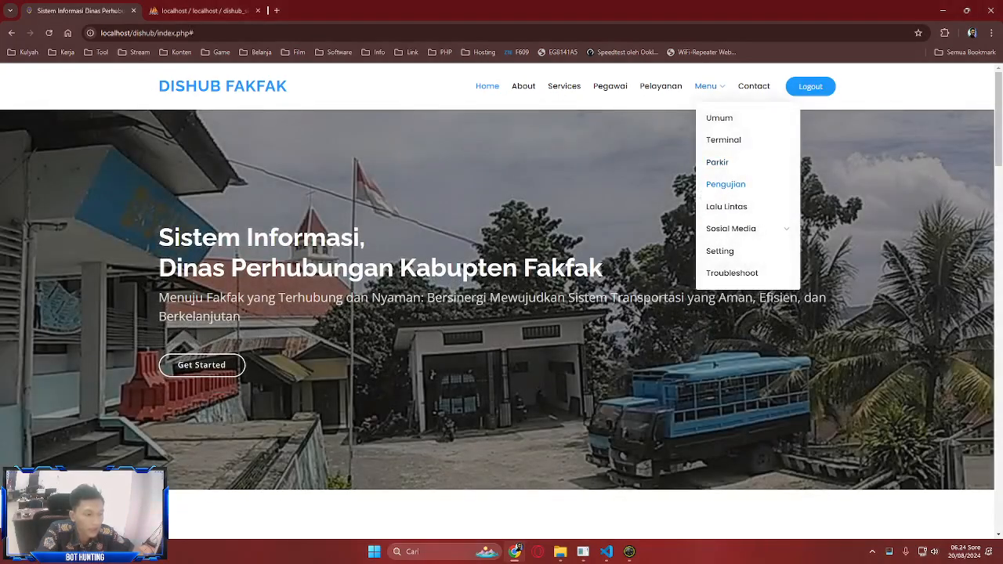
left_click(726, 206)
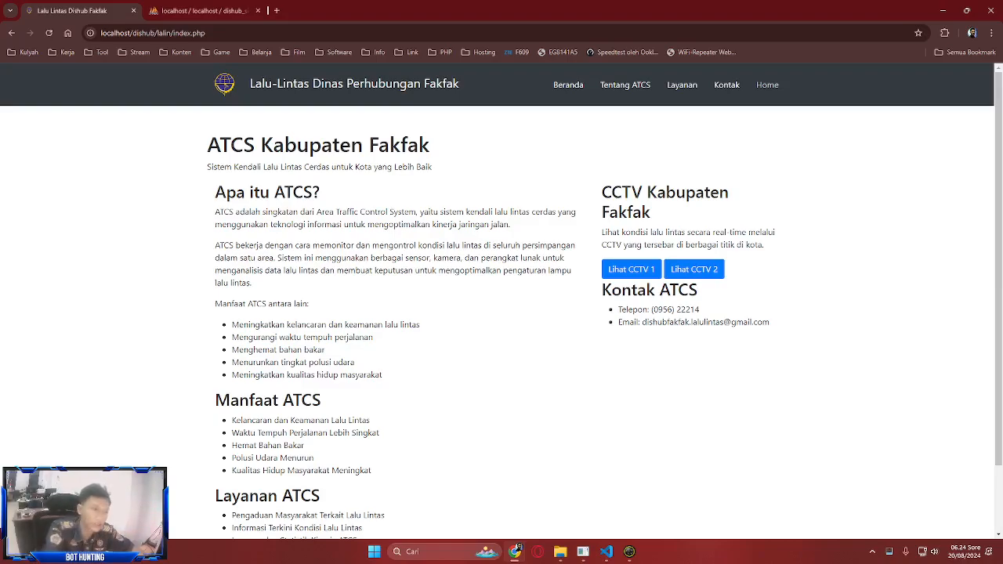
key("alt+Left")
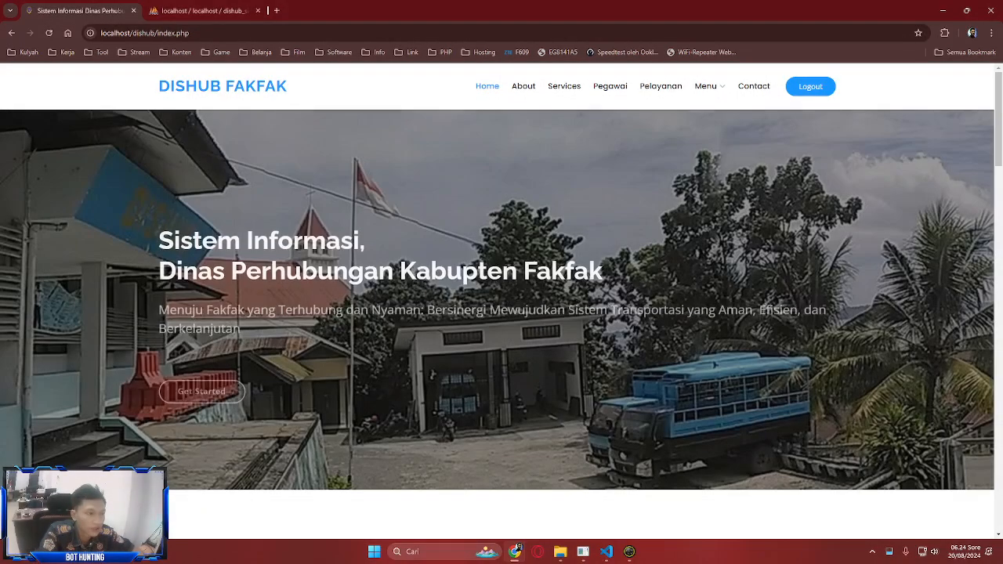
left_click(726, 206)
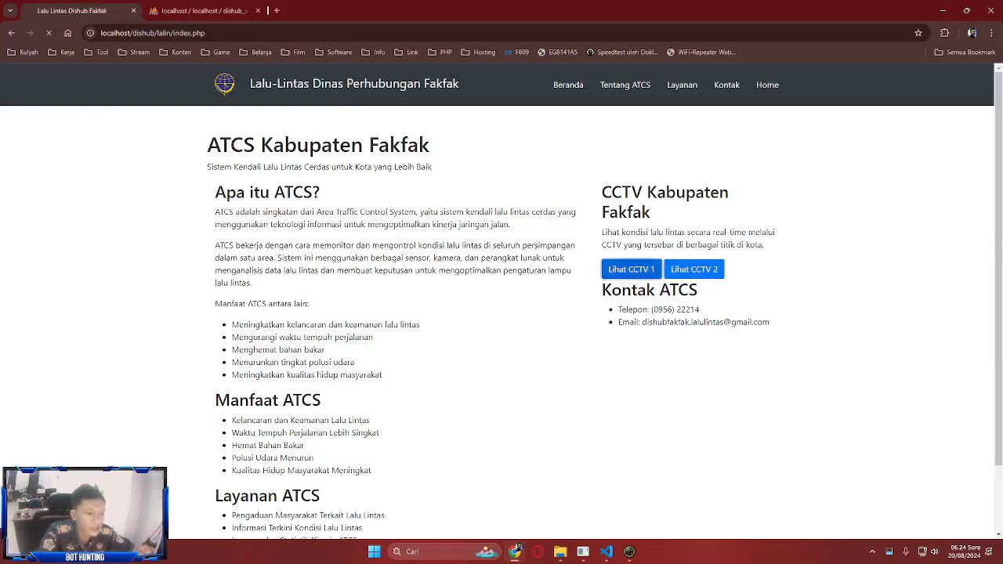
- Try CCTV 1's live video, dismiss the unavailable stream, and return home with the menu open
left_click(610, 268)
left_click(264, 385)
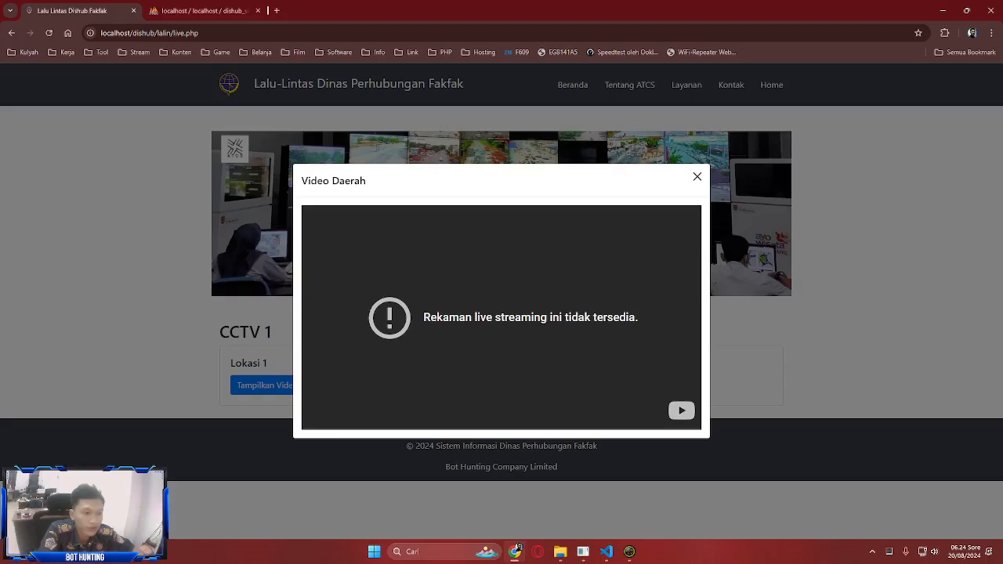
key("Escape")
left_click(770, 84)
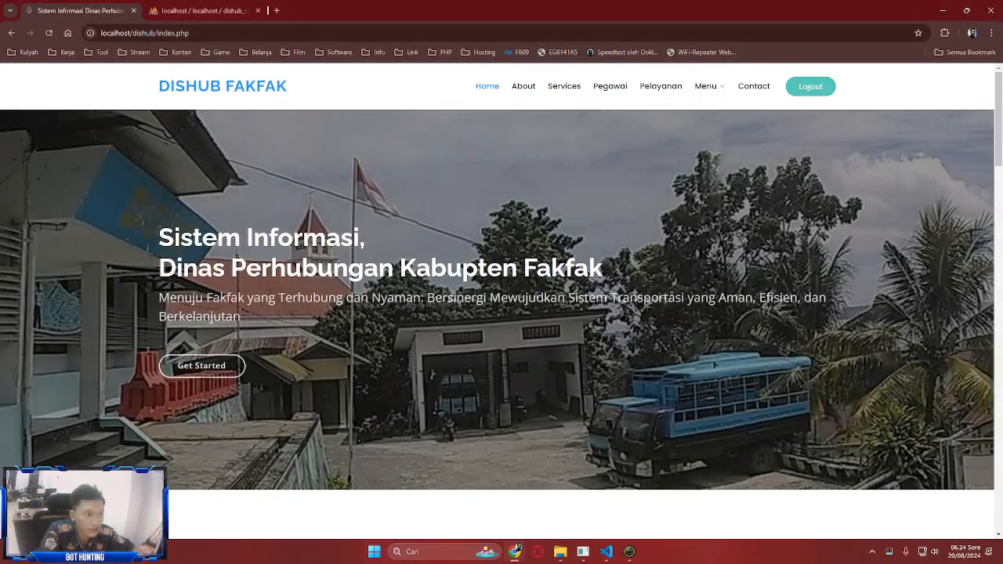
left_click(709, 86)
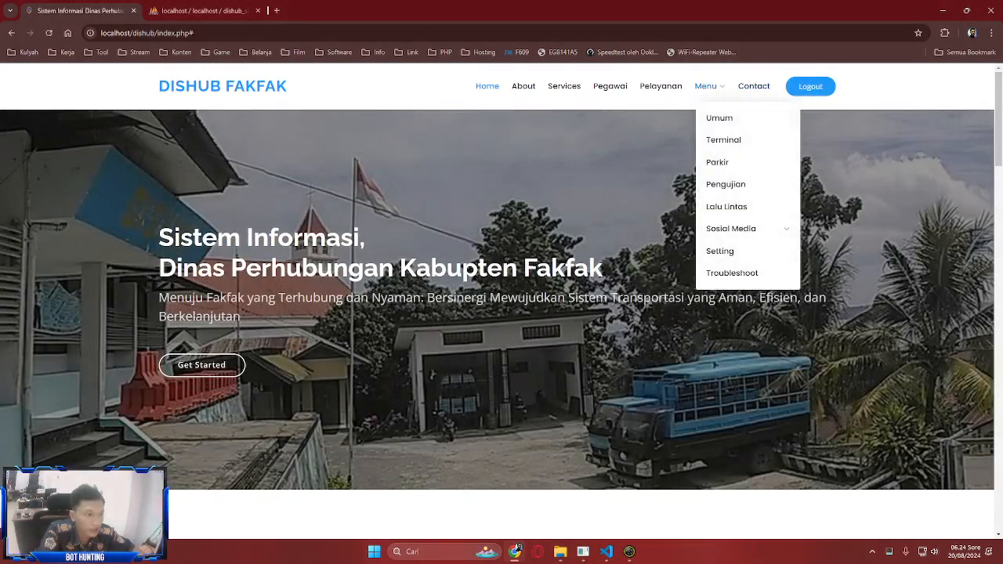
mouse_move(731, 228)
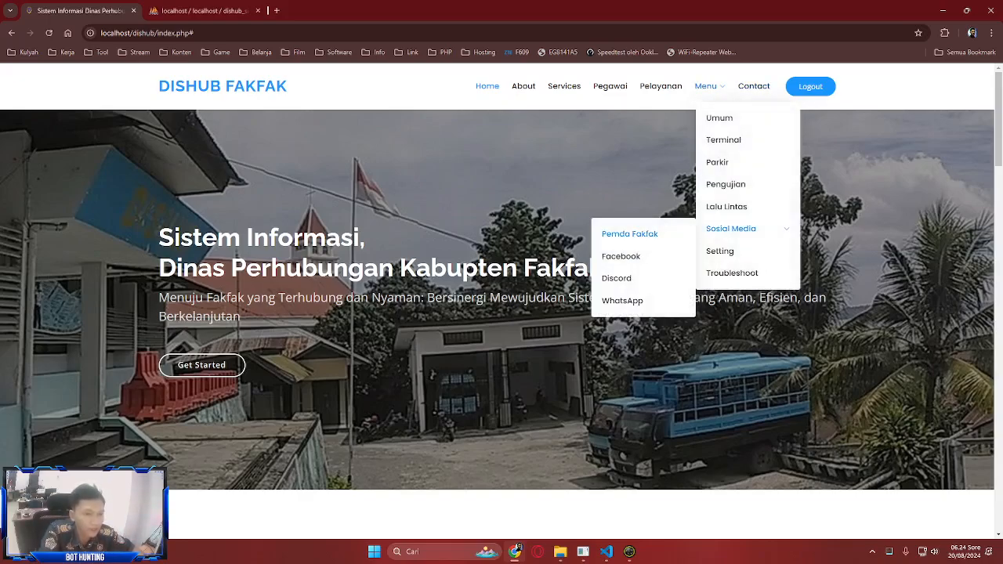
left_click(629, 233)
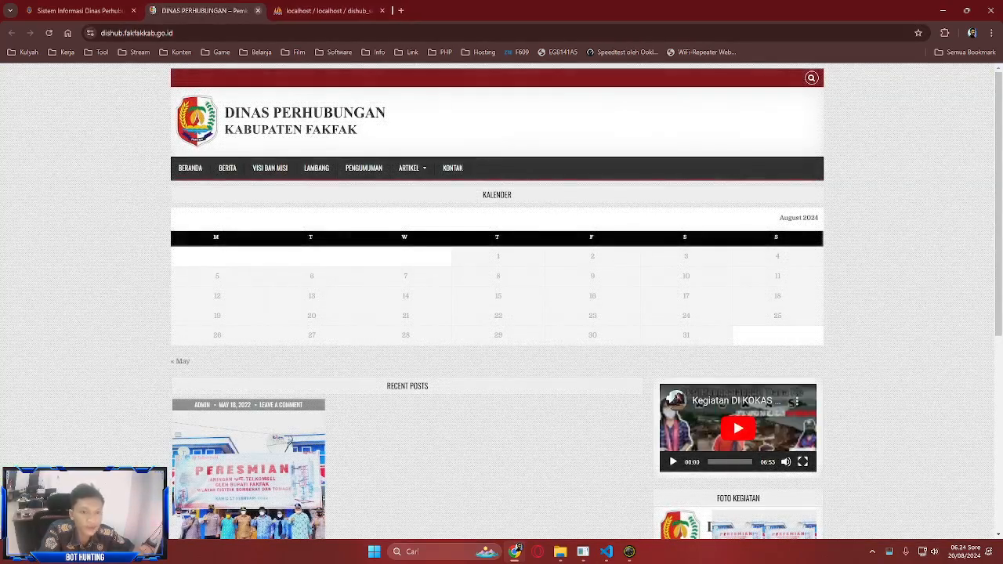
left_click(258, 11)
mouse_move(705, 87)
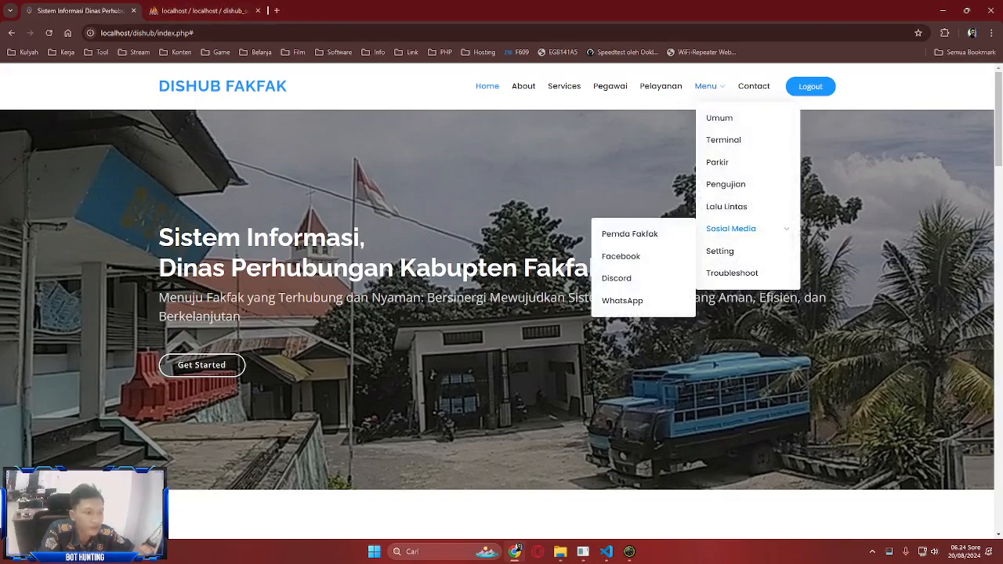
left_click(620, 255)
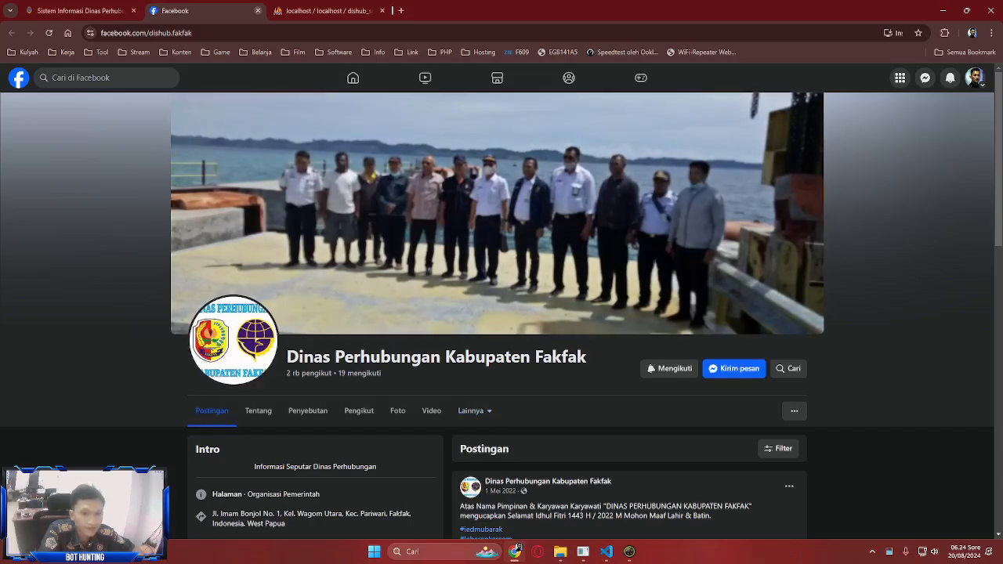
key("ctrl+w")
mouse_move(705, 86)
mouse_move(731, 228)
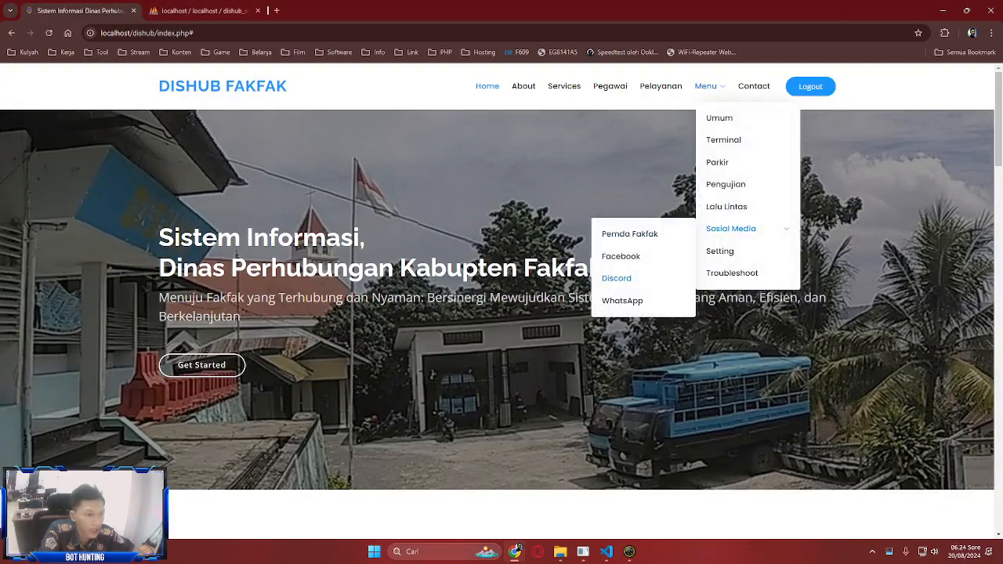
left_click(616, 278)
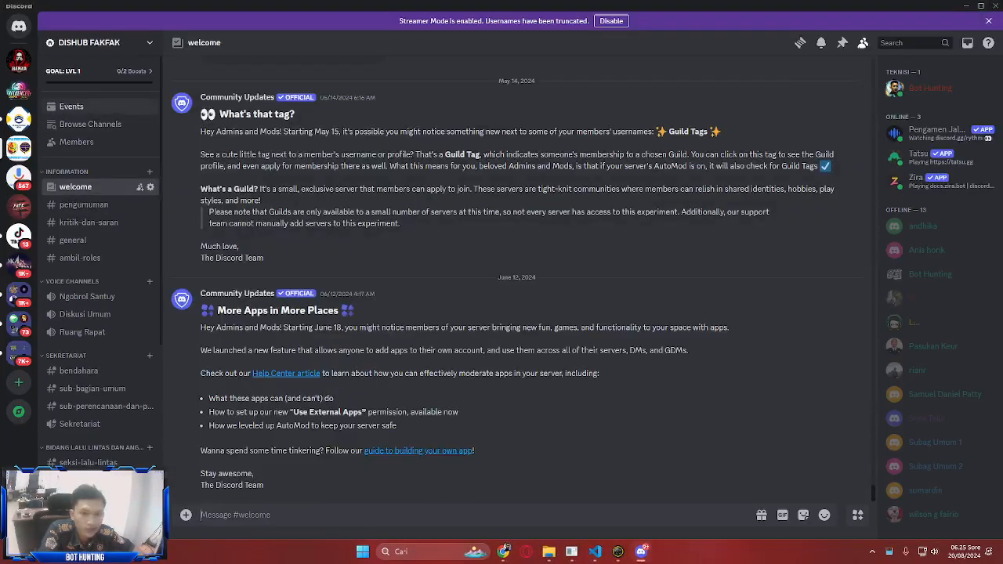
left_click(994, 6)
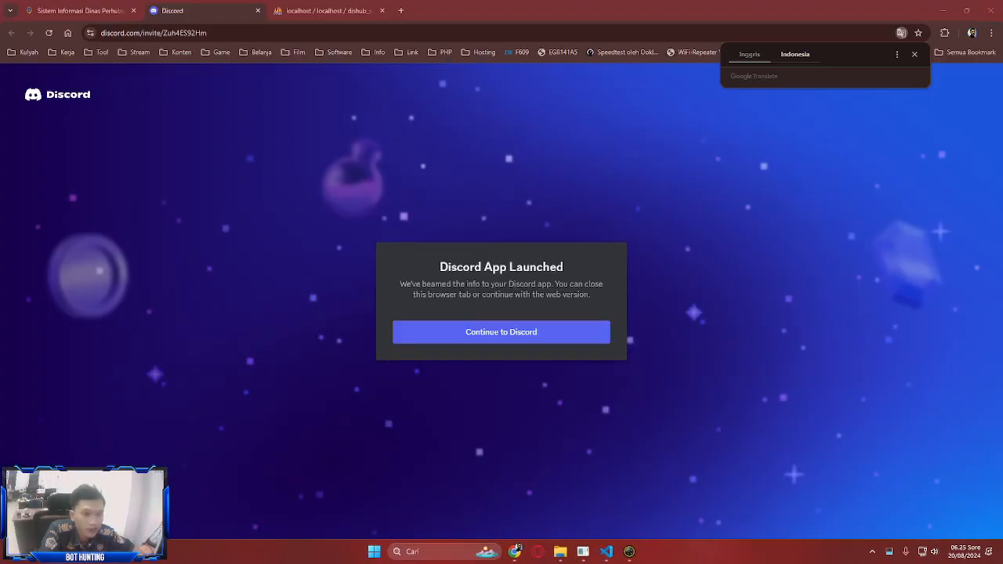
left_click(257, 10)
mouse_move(709, 86)
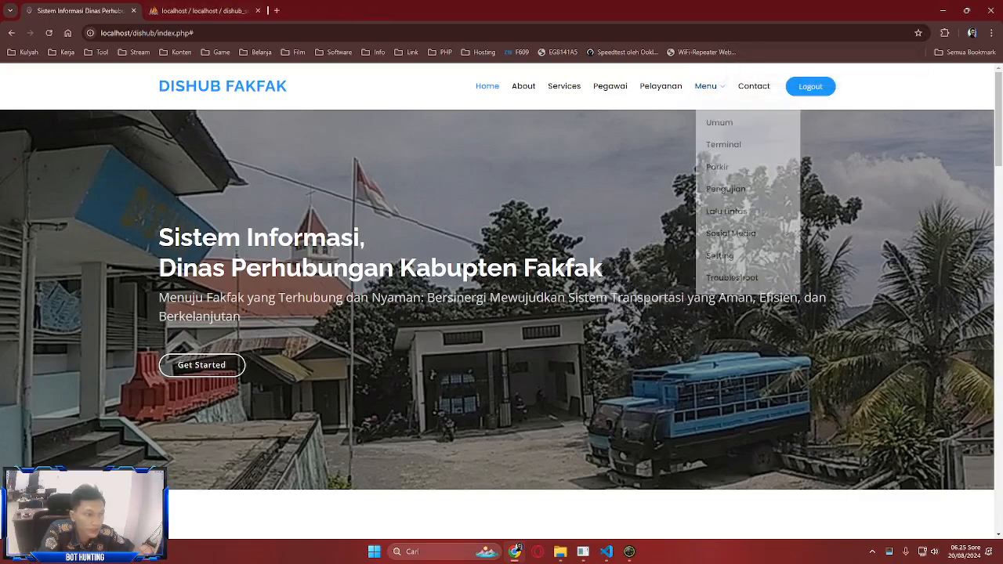
mouse_move(731, 229)
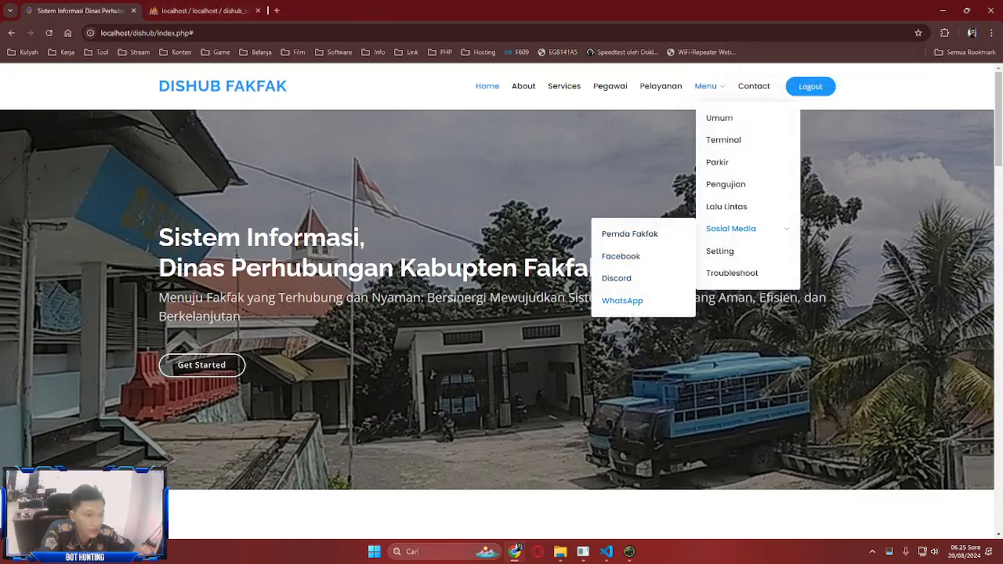
left_click(622, 300)
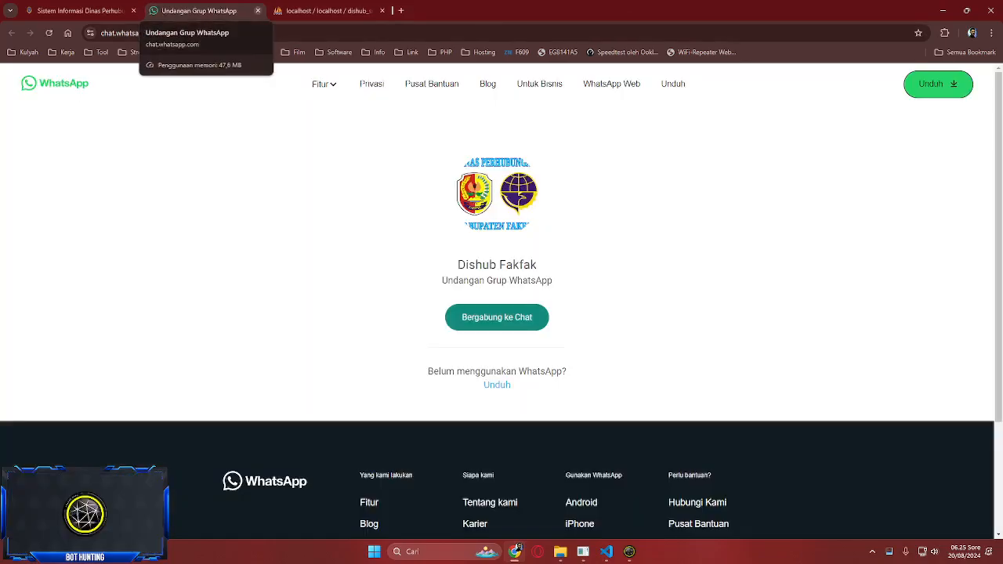
left_click(257, 10)
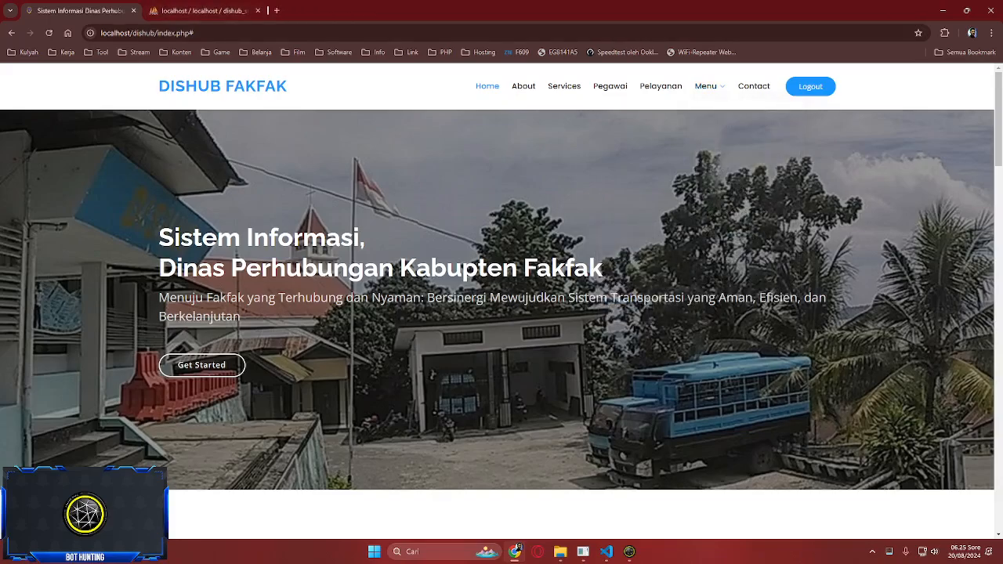
mouse_move(705, 86)
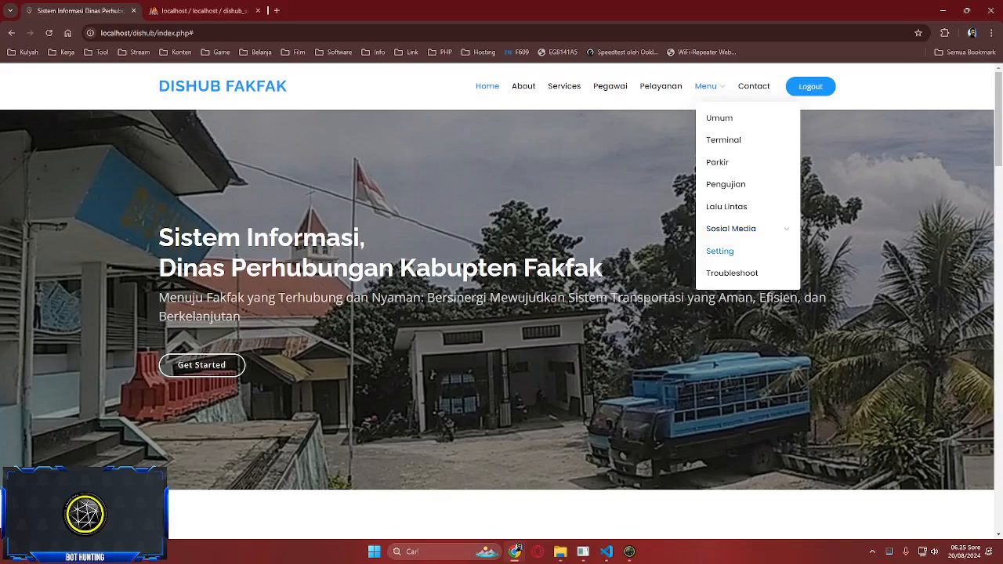
- Open Pengaturan and view the Testimoni Sistem, Menu Pelayanan, Testimoni Pegawai and Waktu Pelayanan panels
left_click(720, 251)
scroll(501, 314, "down", 5)
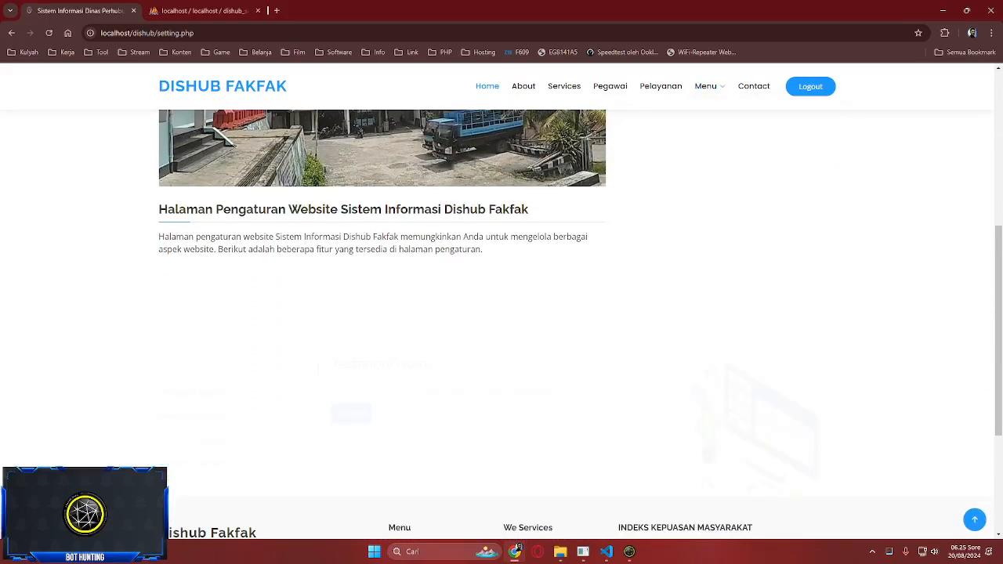
scroll(502, 314, "up", 5)
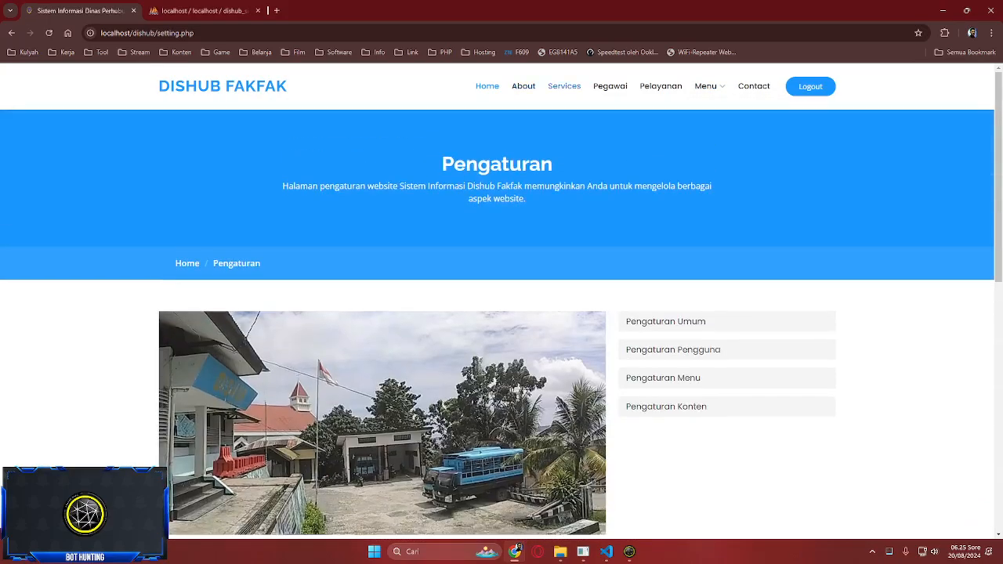
scroll(501, 313, "down", 5)
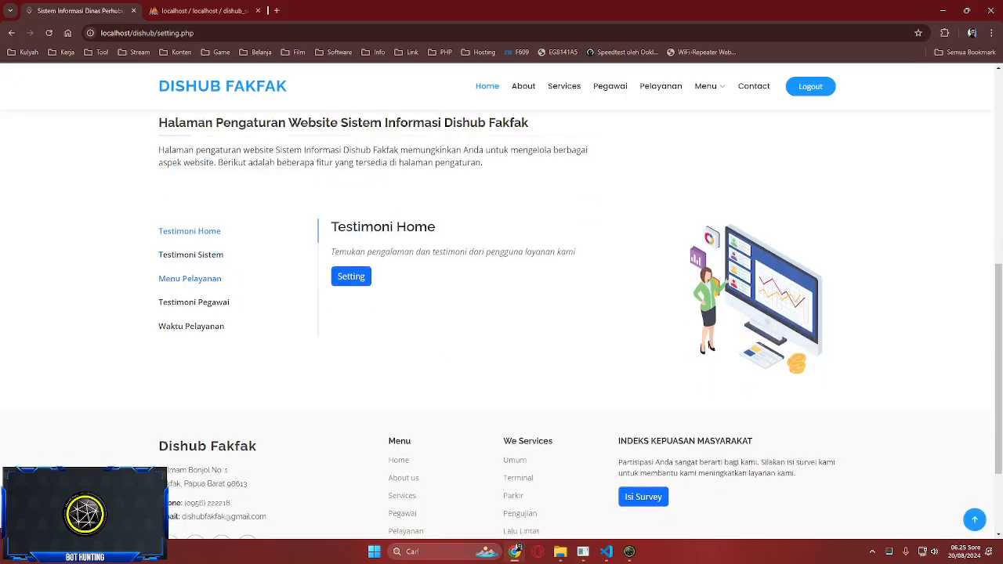
left_click(190, 255)
left_click(190, 279)
left_click(194, 302)
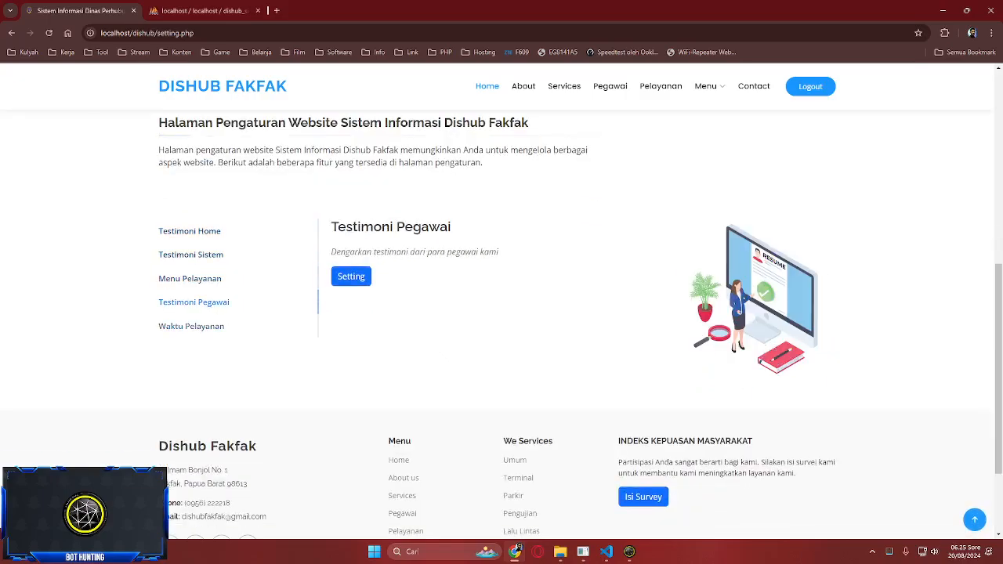
left_click(192, 326)
left_click(190, 231)
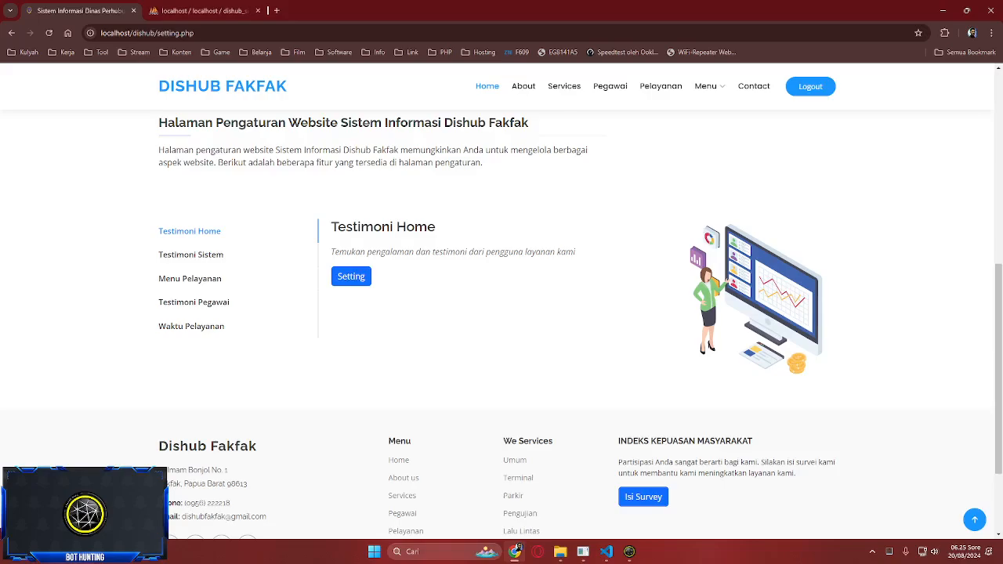
- Open the Testimoni Home testimonial form and look through it
left_click(351, 276)
scroll(501, 313, "down", 5)
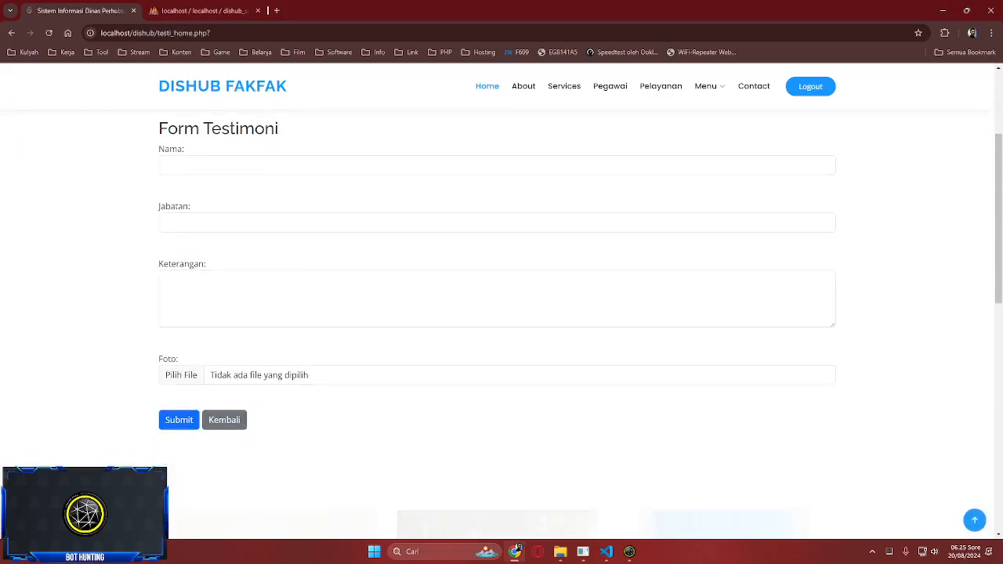
scroll(502, 314, "down", 2)
scroll(501, 313, "down", 3)
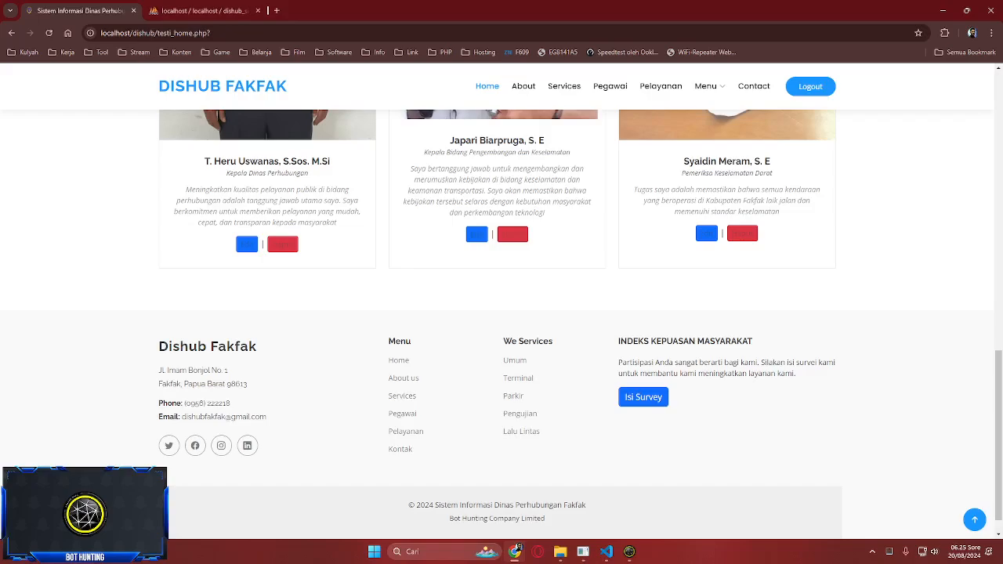
scroll(501, 313, "up", 2)
scroll(501, 314, "up", 10)
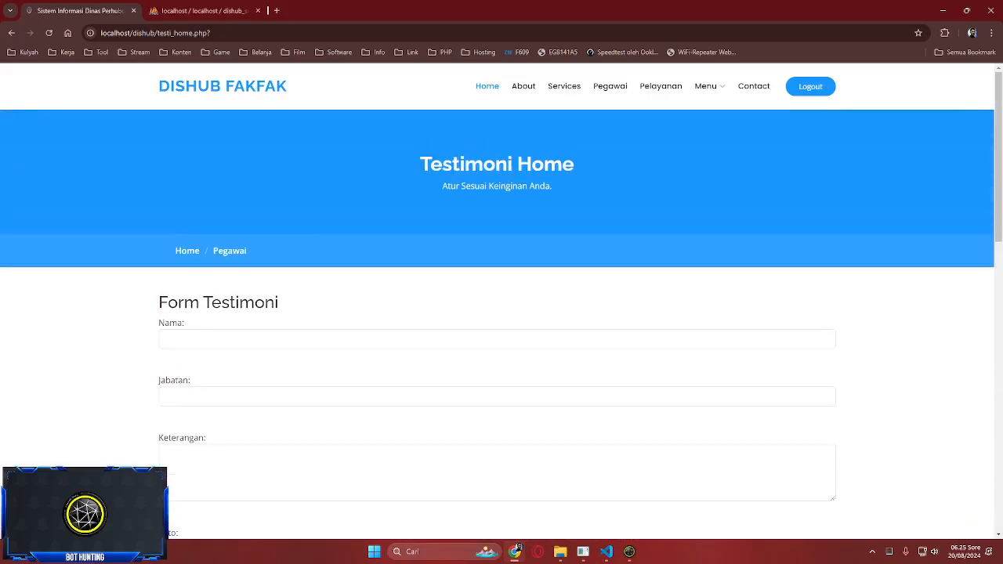
scroll(501, 313, "down", 4)
scroll(501, 314, "down", 7)
scroll(502, 313, "up", 12)
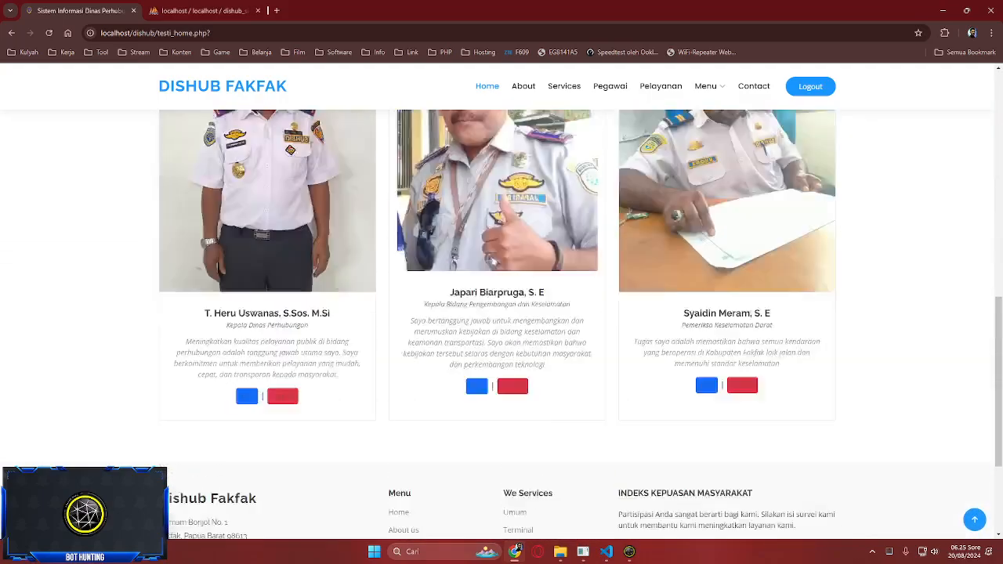
scroll(501, 314, "down", 3)
- Return to the Pengaturan settings page with Kembali
left_click(224, 333)
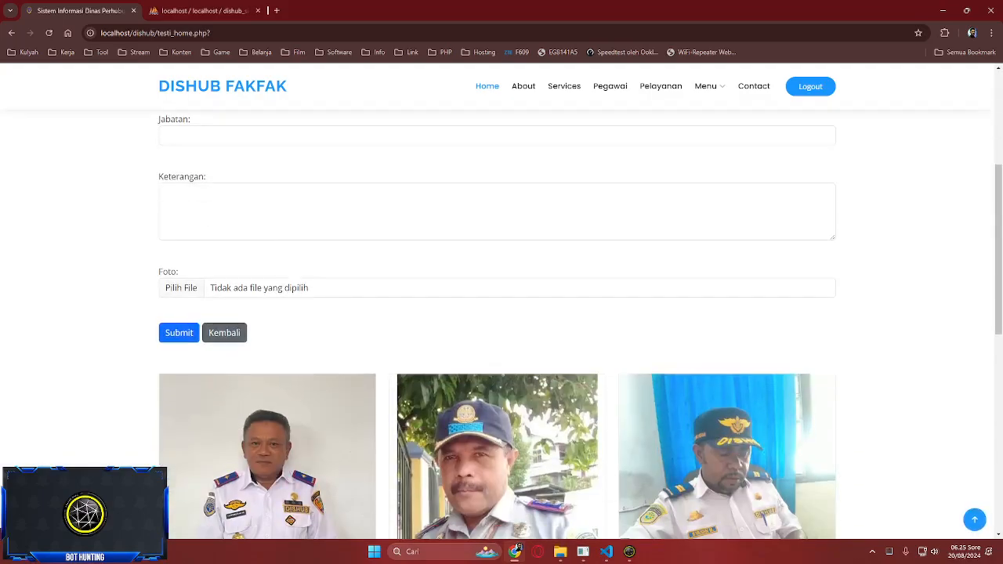
scroll(501, 313, "down", 6)
scroll(501, 314, "up", 6)
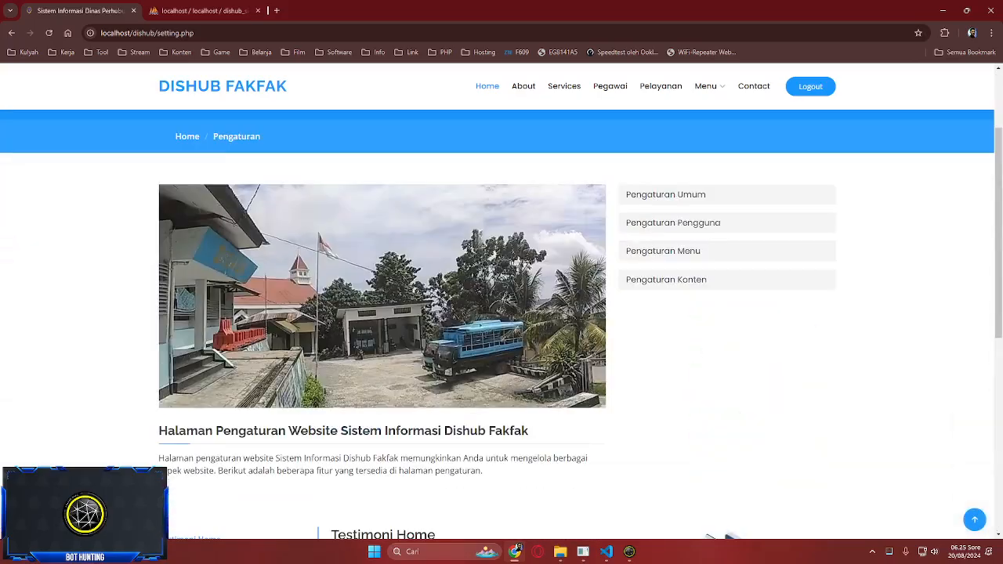
mouse_move(709, 86)
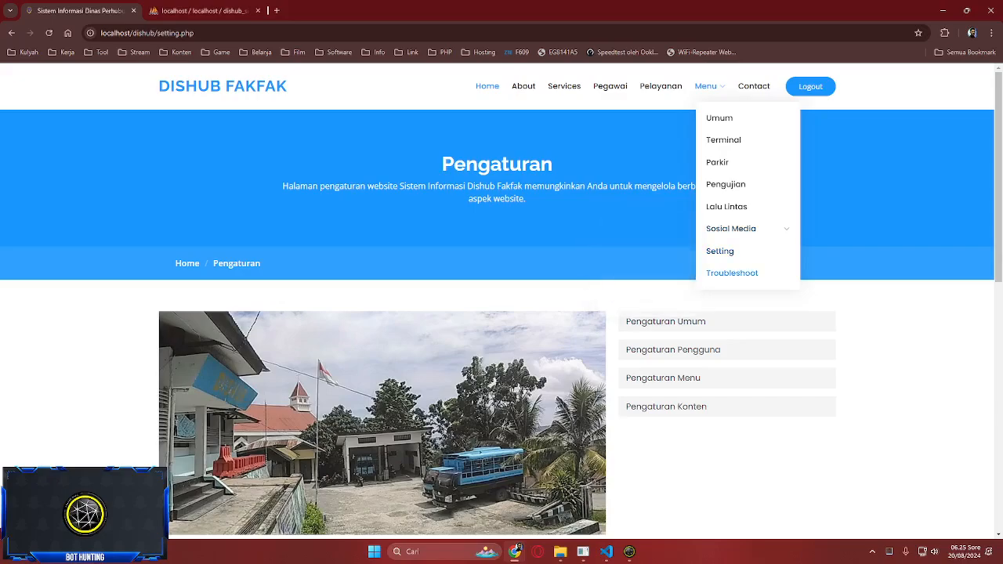
- Open the Troubleshoot authenticator form and enter keys into Key 1, Key 2 and Key 3
left_click(732, 272)
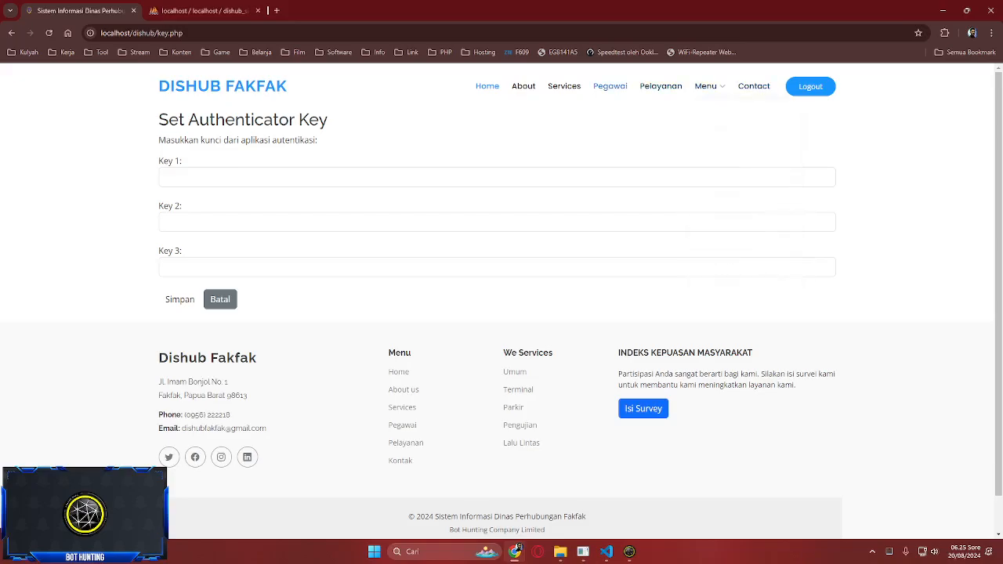
left_click(165, 177)
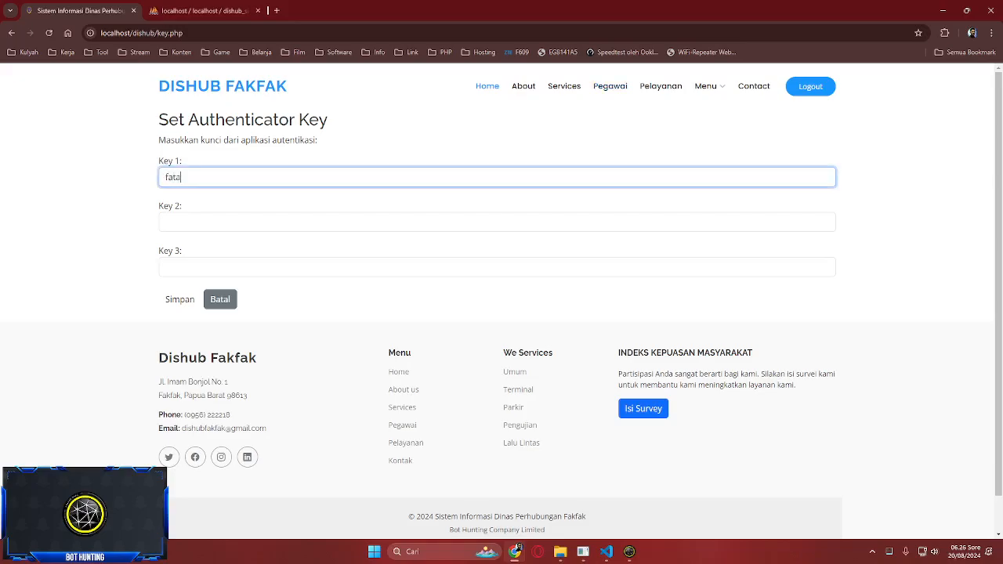
left_click(165, 222)
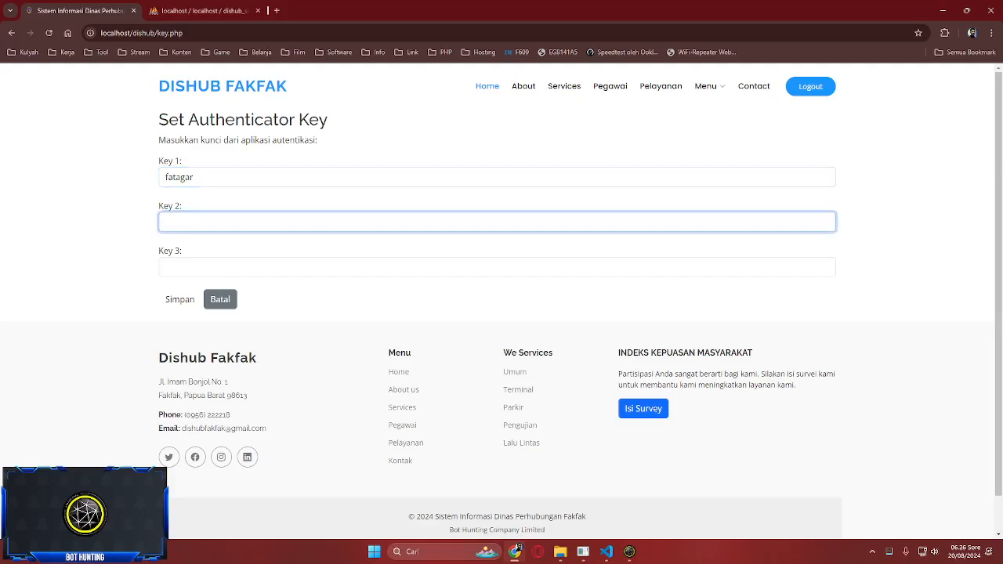
left_click(165, 267)
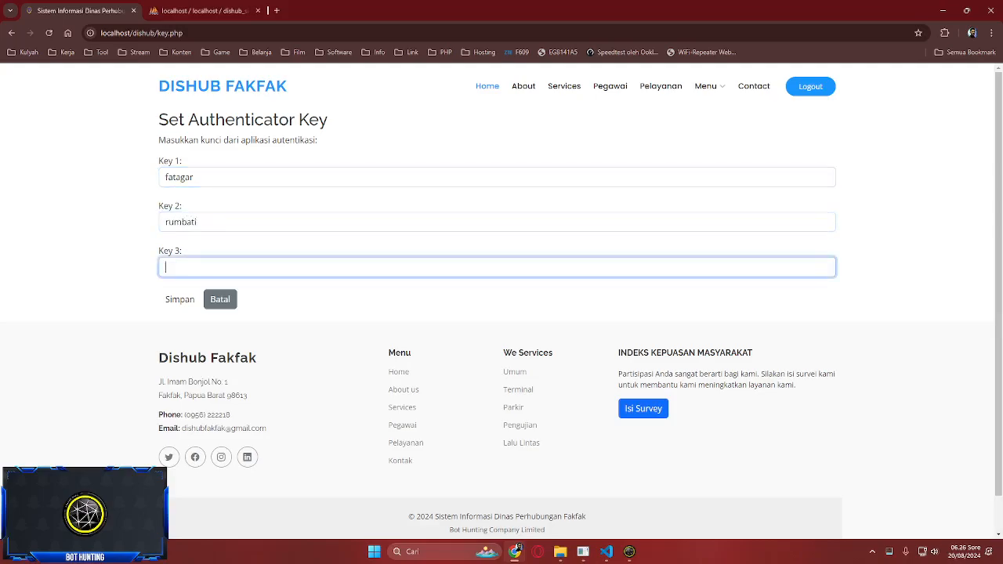
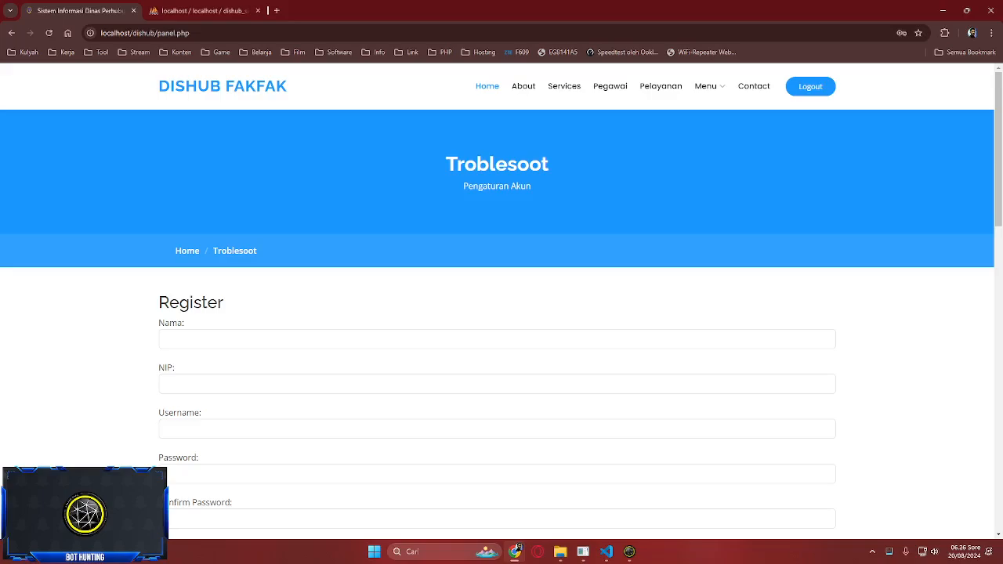
- Choose Staff as the Rule for the new account in the Register form
scroll(497, 325, "down", 10)
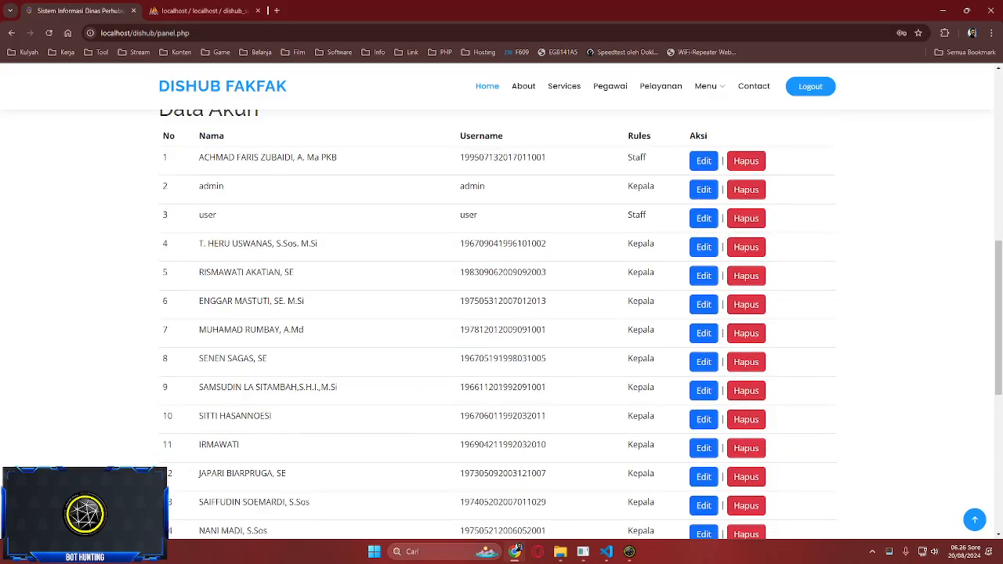
scroll(497, 325, "up", 14)
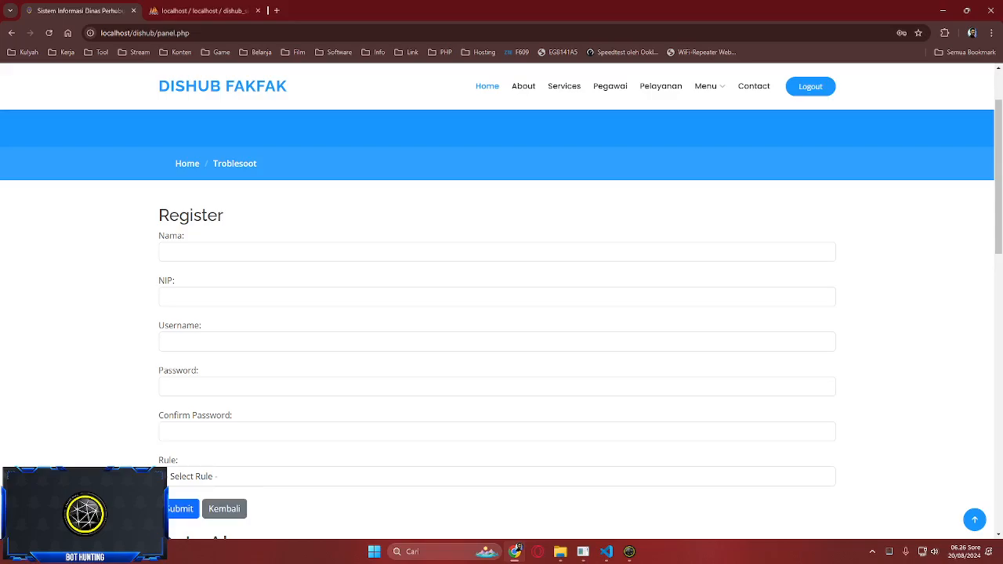
mouse_move(709, 87)
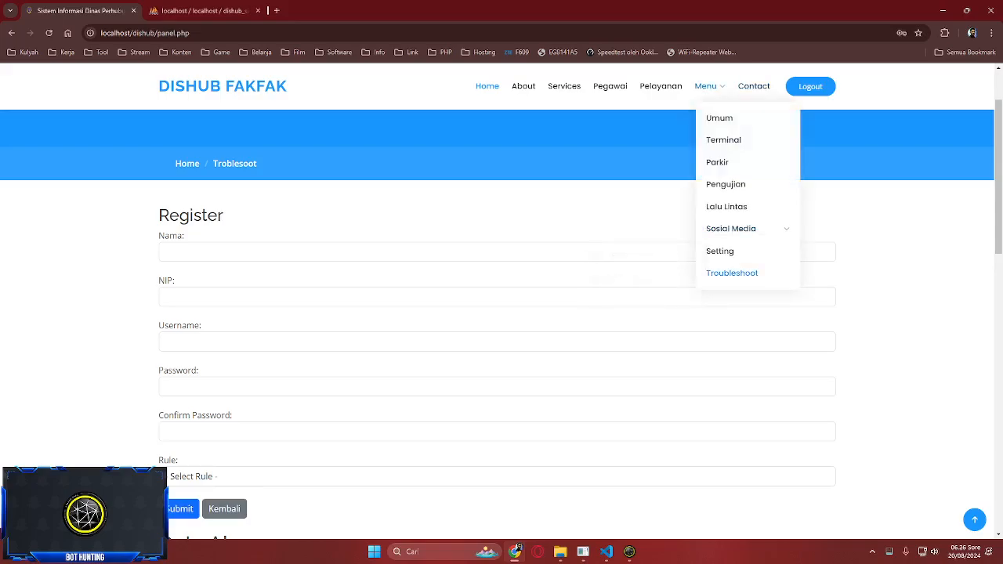
scroll(496, 325, "down", 2)
scroll(497, 325, "up", 2)
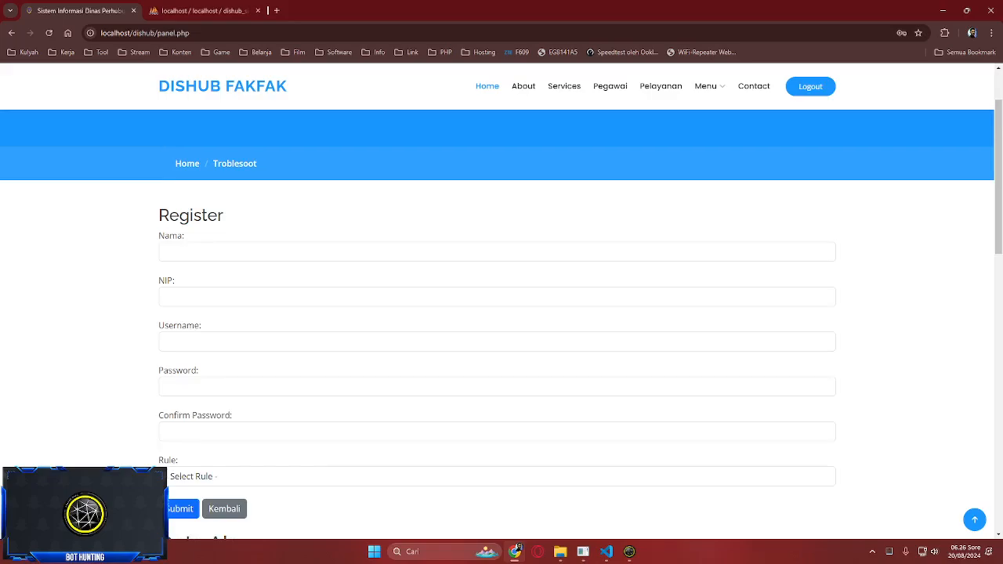
scroll(497, 325, "down", 3)
left_click(496, 302)
left_click(496, 331)
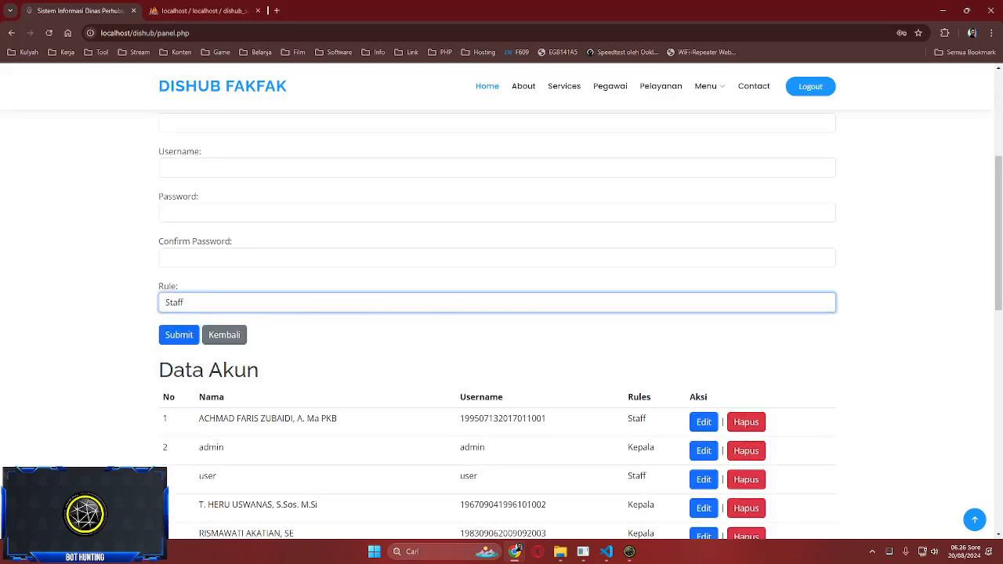
- Click through the Nama, NIP and Username fields, then switch to phpMyAdmin's kendaraan_keluar table
scroll(497, 324, "up", 3)
scroll(497, 324, "down", 4)
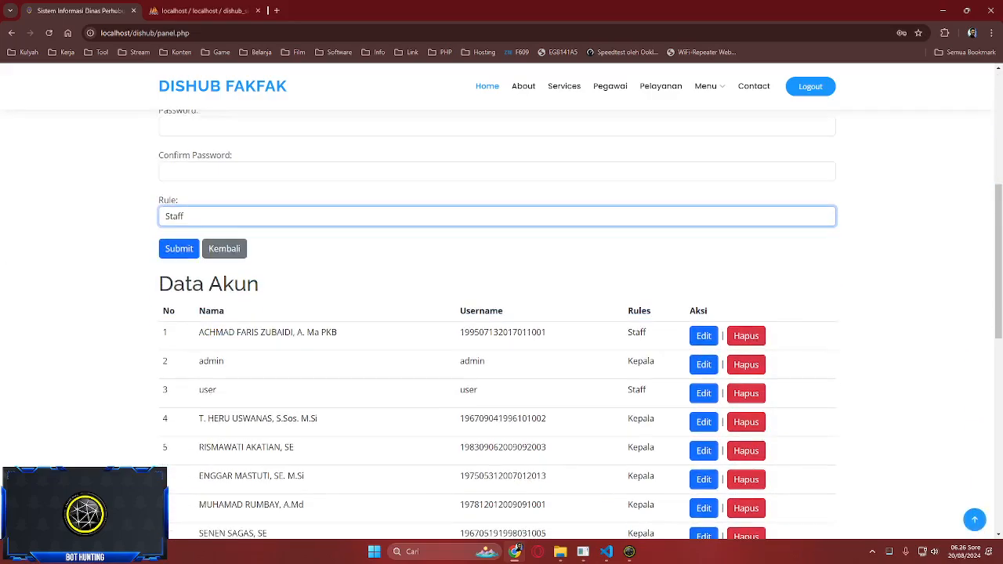
scroll(496, 324, "up", 7)
left_click(497, 339)
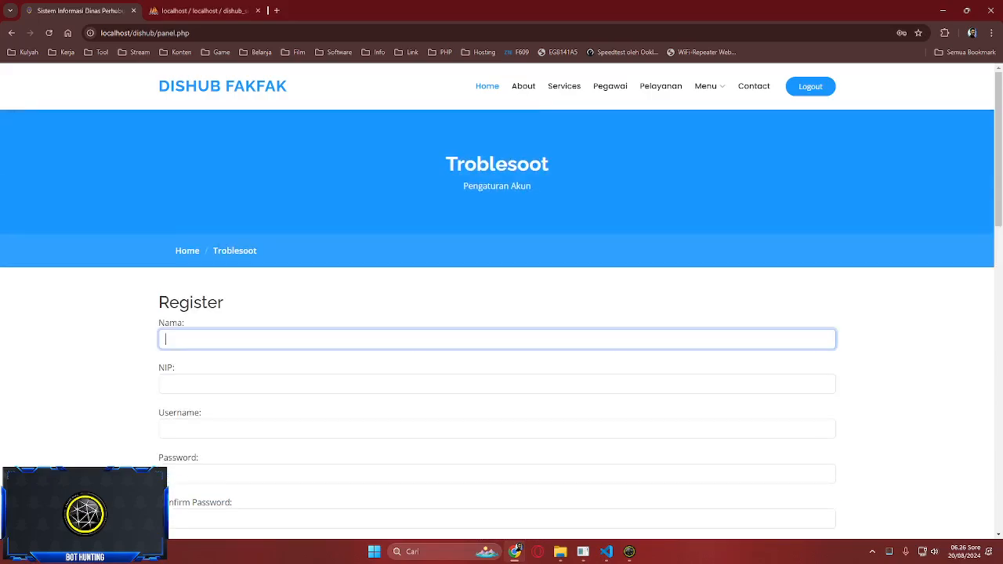
left_click(496, 383)
scroll(497, 324, "down", 2)
left_click(497, 342)
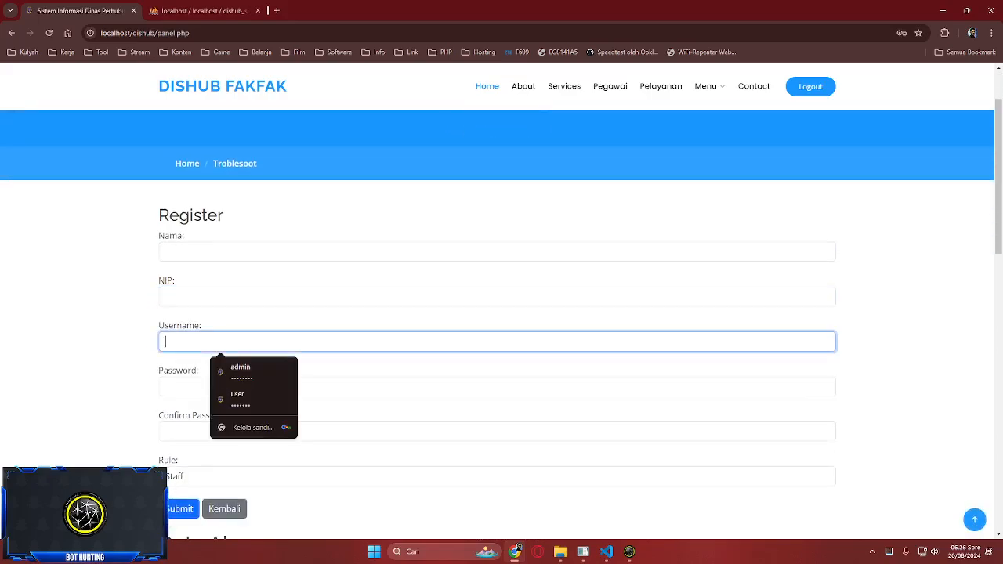
left_click(497, 297)
left_click(496, 275)
left_click(497, 251)
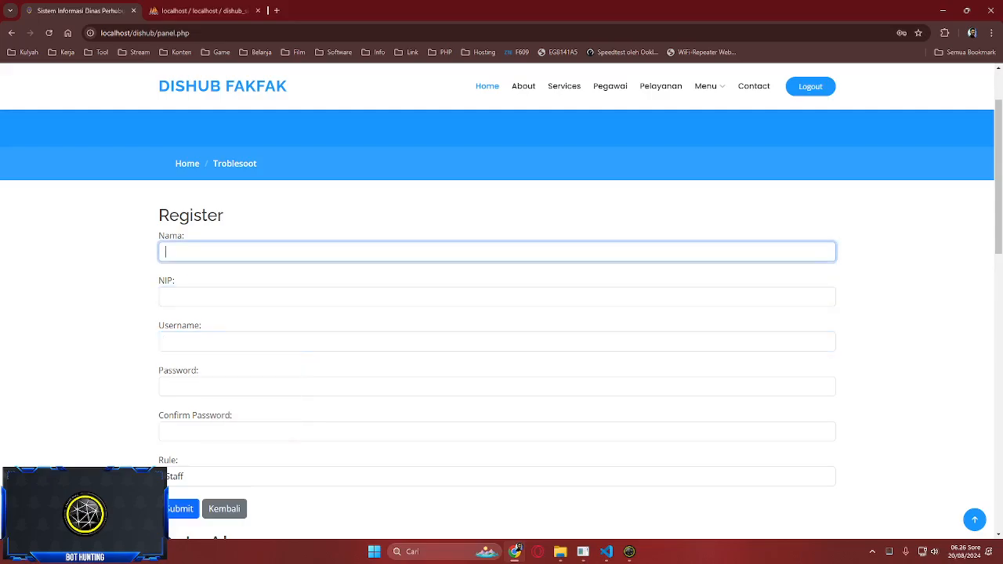
scroll(497, 301, "down", 1)
scroll(497, 313, "down", 3)
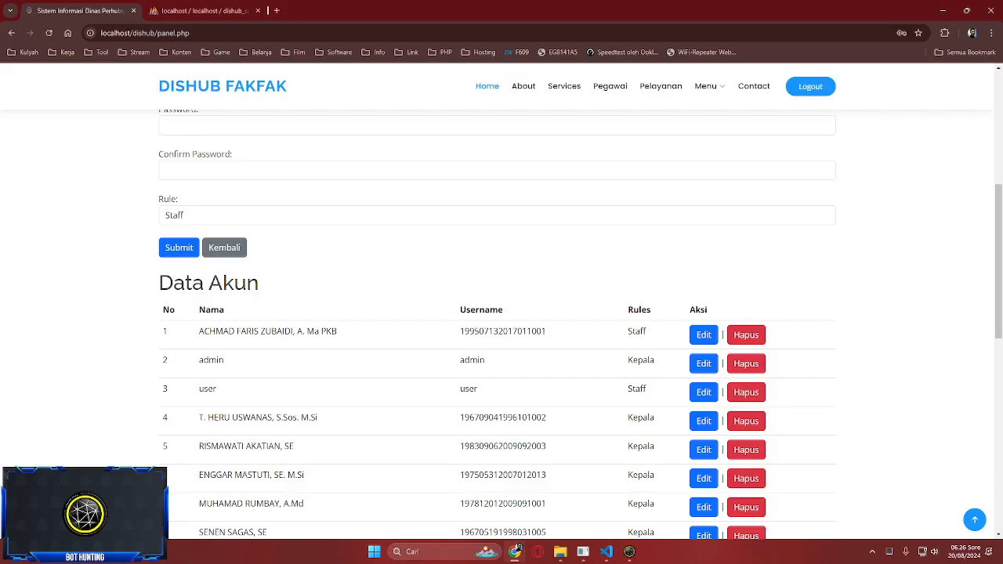
scroll(497, 314, "up", 5)
scroll(497, 313, "down", 2)
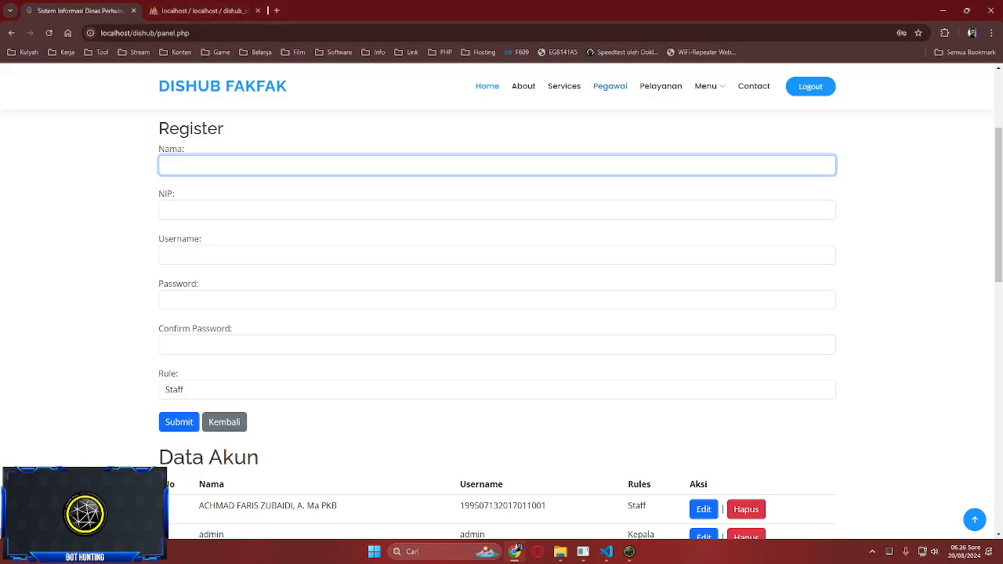
left_click(200, 10)
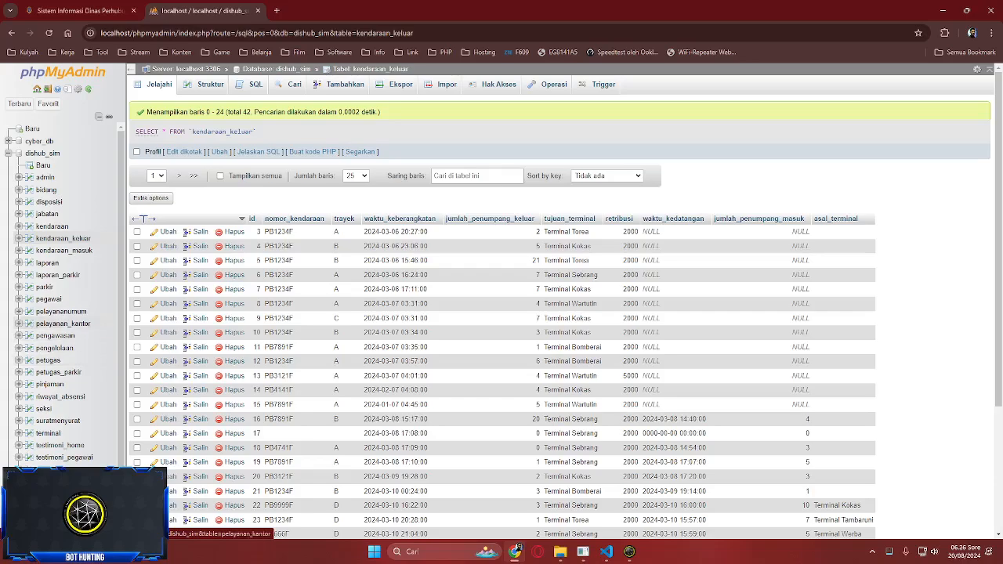
- View the pegawai table in phpMyAdmin, then look over the DISHUB Register page again
left_click(49, 298)
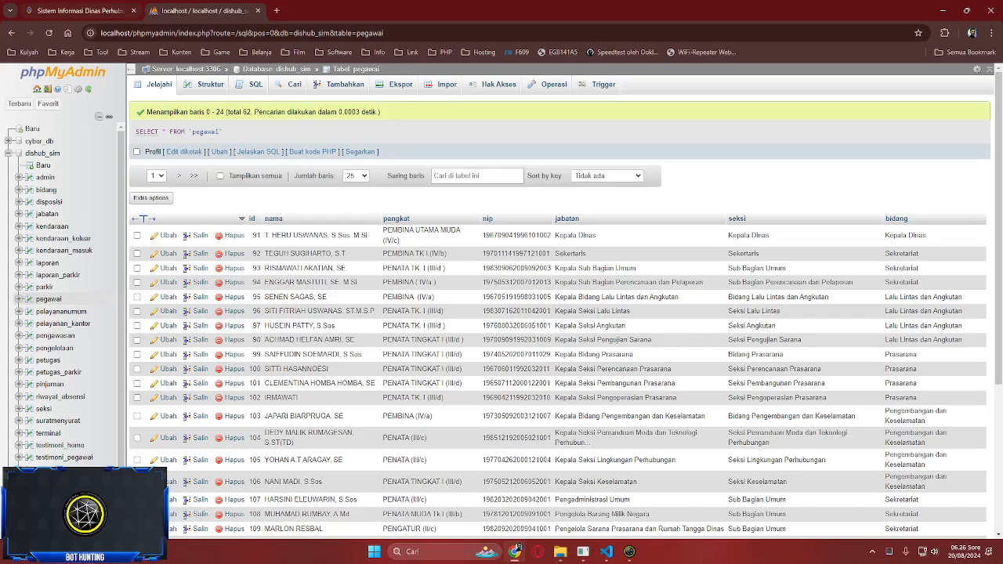
key("ctrl+Tab")
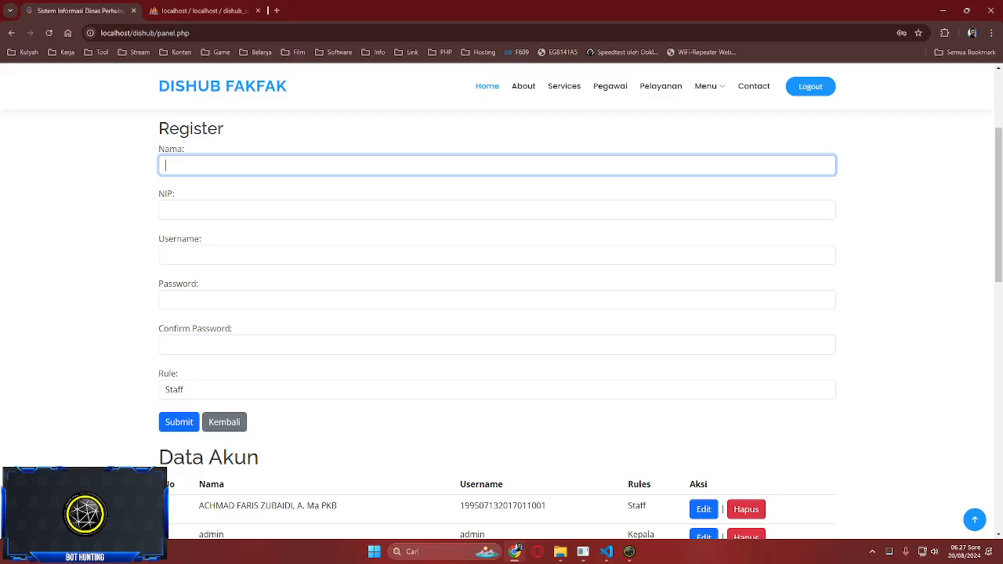
scroll(497, 325, "down", 5)
scroll(496, 325, "up", 5)
scroll(496, 325, "down", 3)
scroll(496, 325, "up", 8)
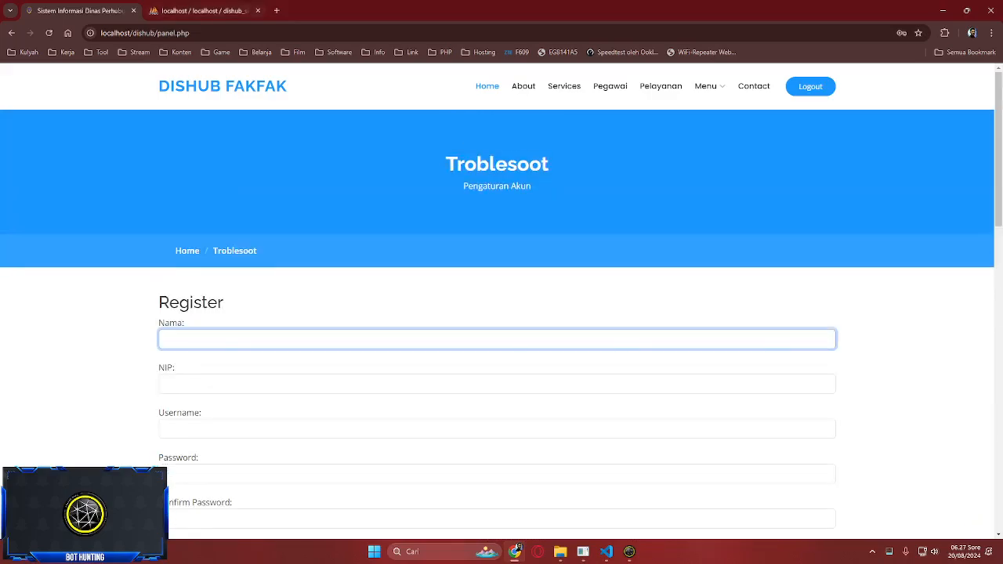
- Check the 19-row admin table in phpMyAdmin and return to the Register page
left_click(202, 10)
left_click(45, 177)
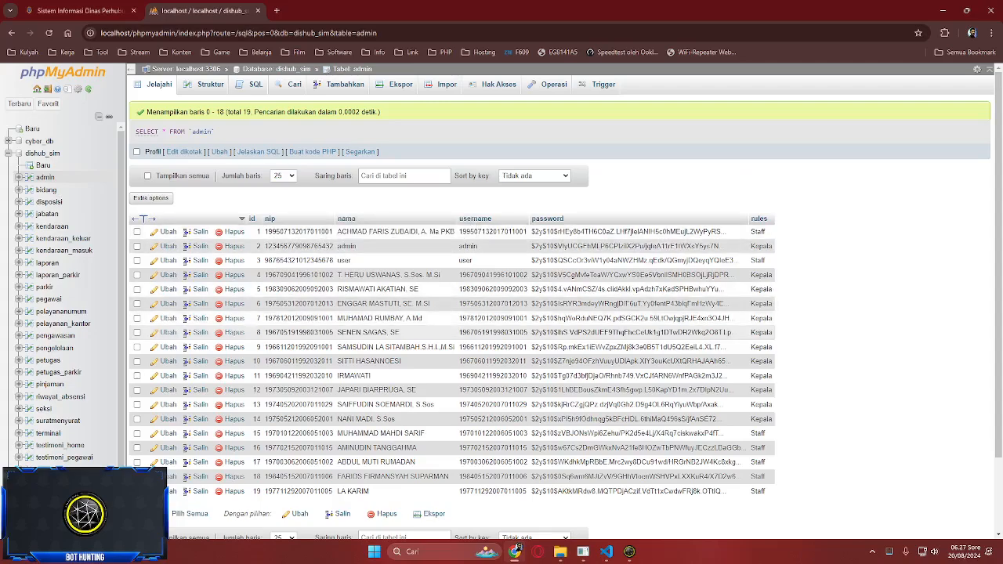
key("ctrl+Tab")
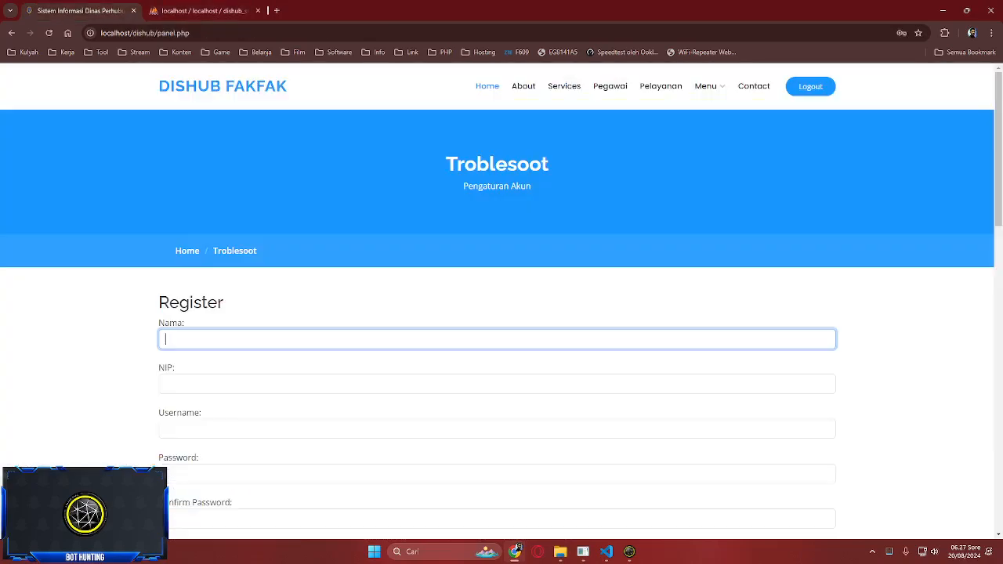
- Compare the site's Services page with the pelayanan_kantor table in phpMyAdmin
left_click(564, 86)
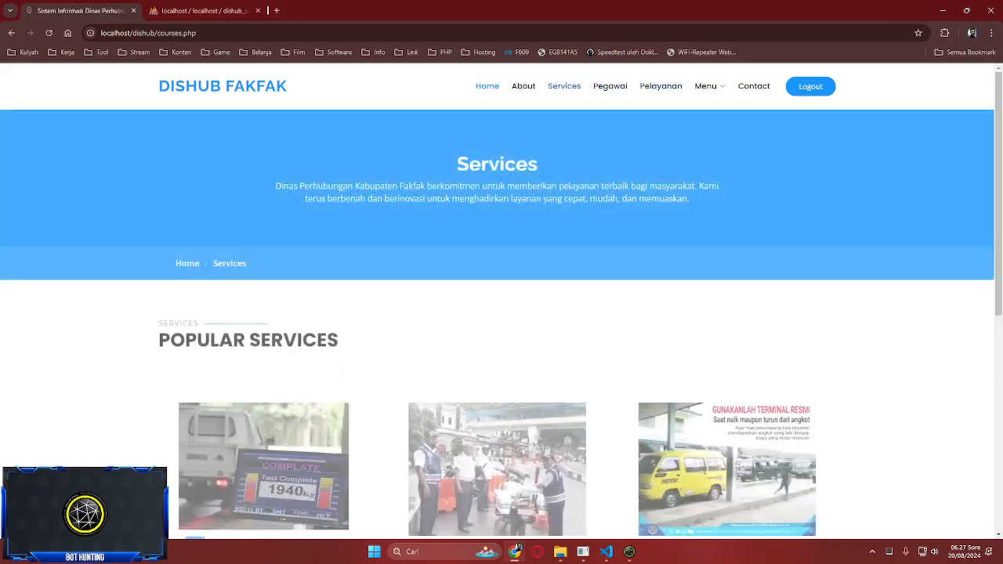
scroll(496, 313, "down", 3)
key("ctrl+Tab")
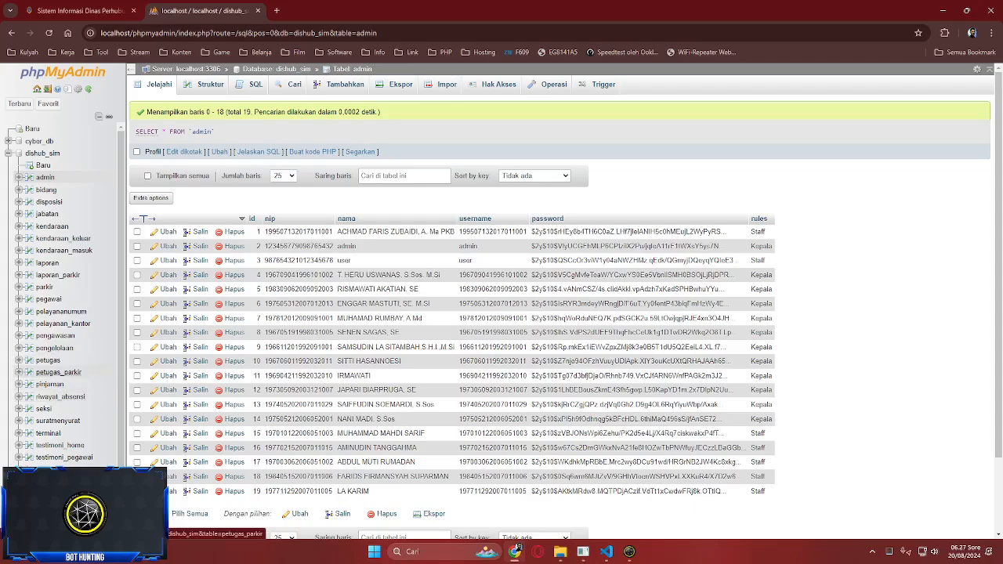
left_click(62, 324)
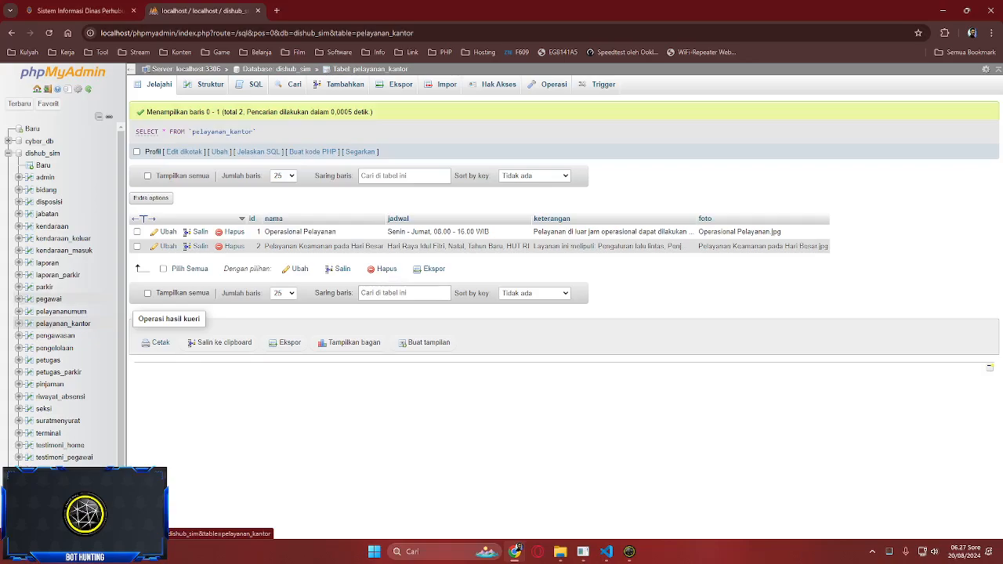
key("ctrl+Tab")
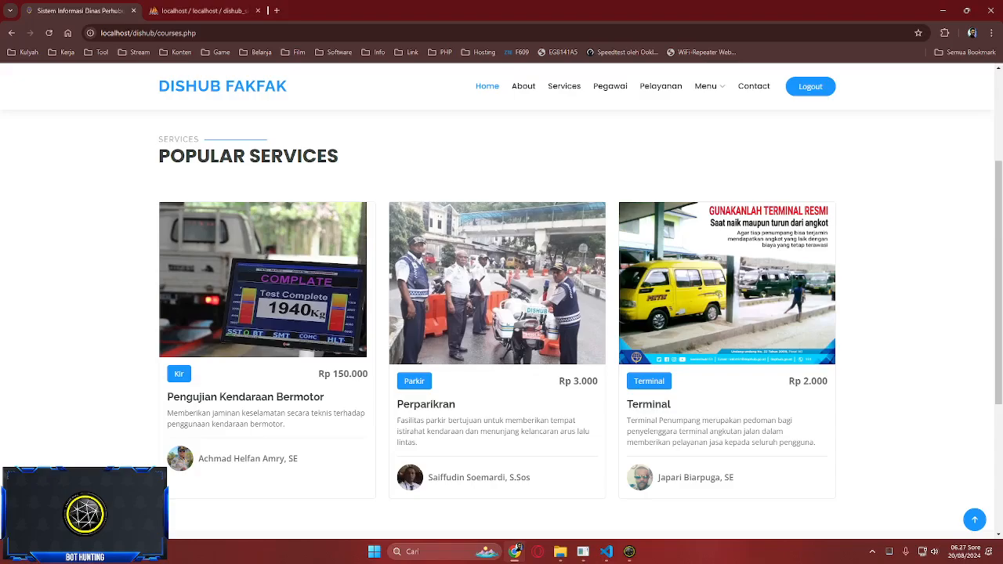
- Compare the Pelayanan page with the reloaded pelayanan_kantor table
left_click(660, 86)
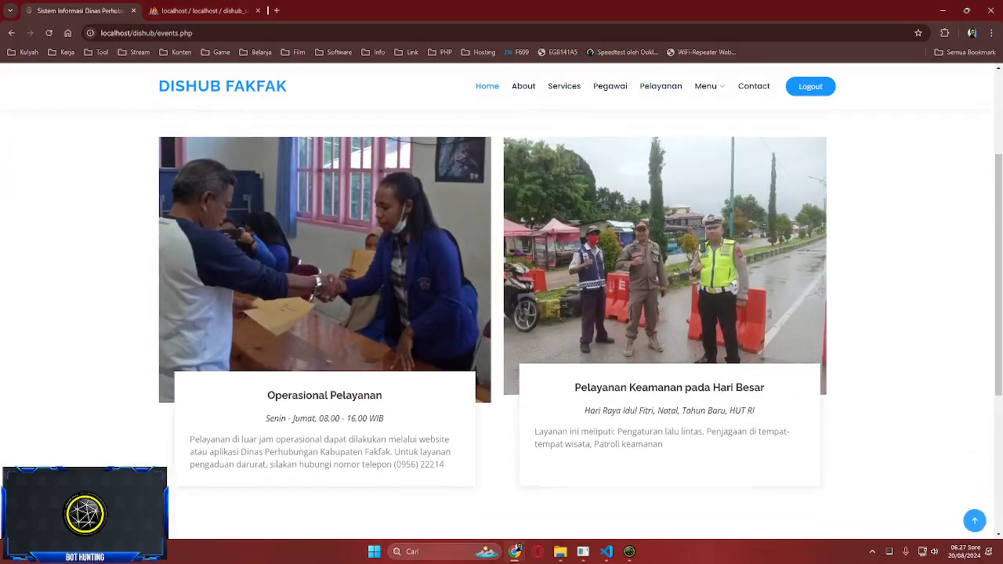
scroll(502, 313, "down", 3)
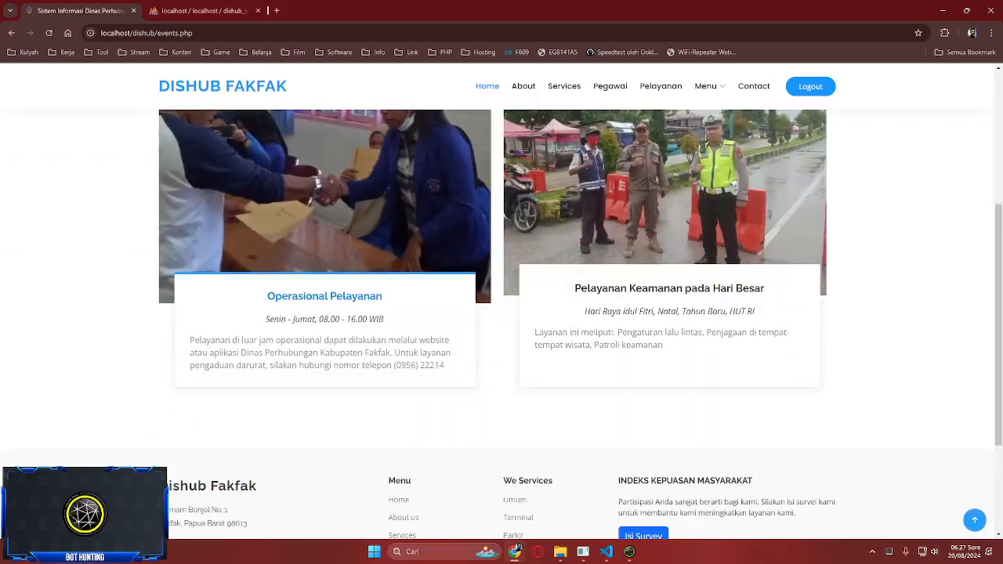
scroll(501, 313, "up", 1)
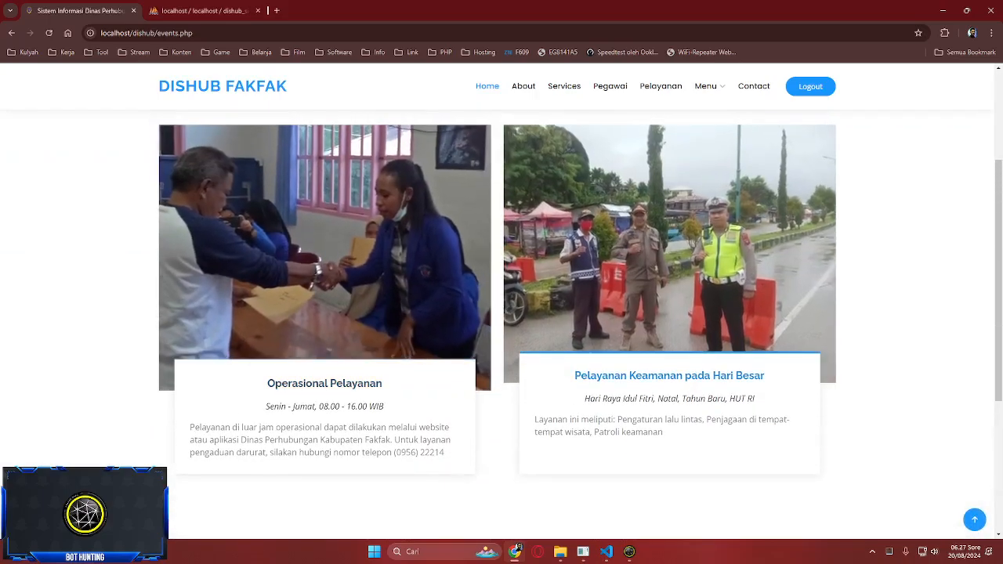
key("ctrl+Tab")
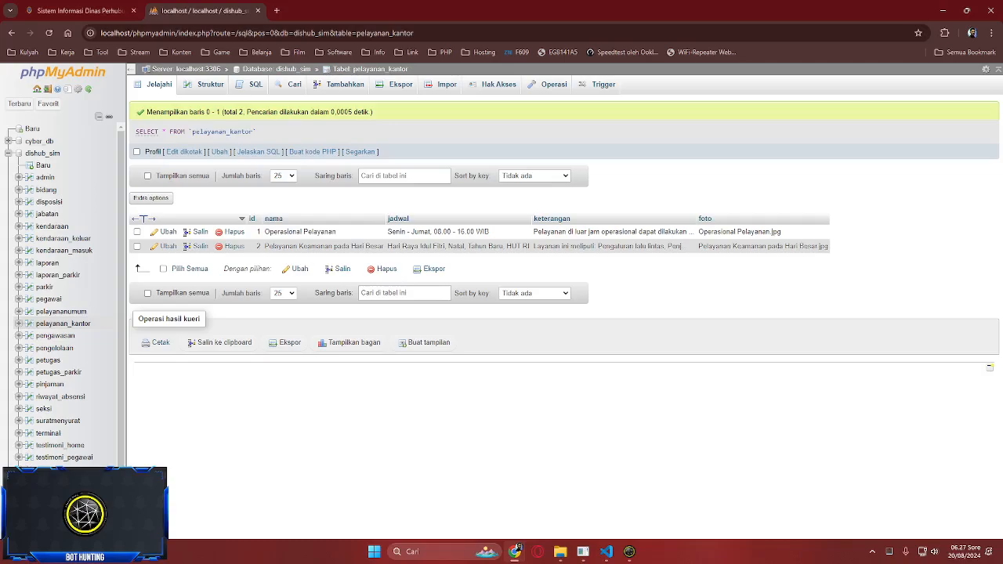
left_click(62, 324)
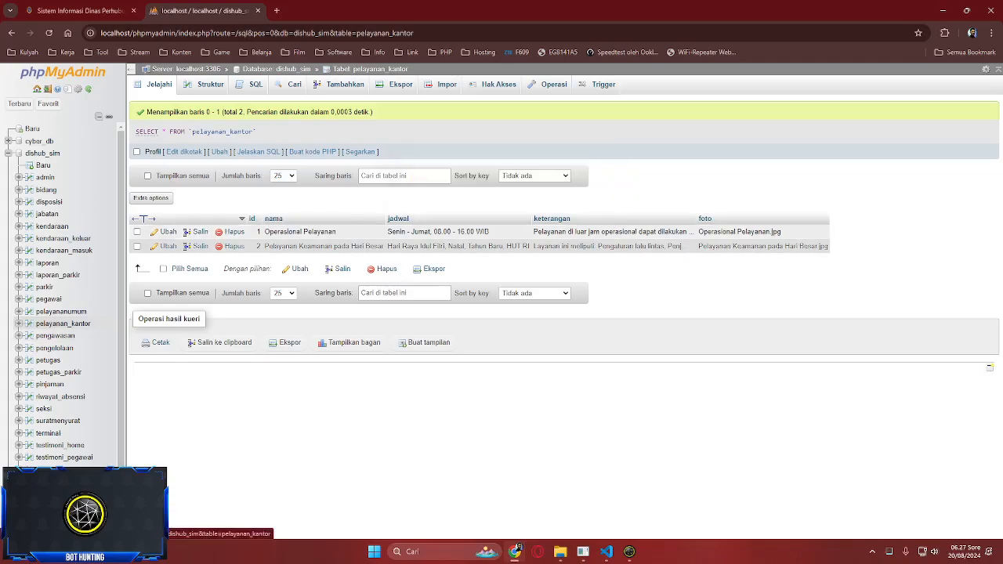
key("ctrl+shift+Tab")
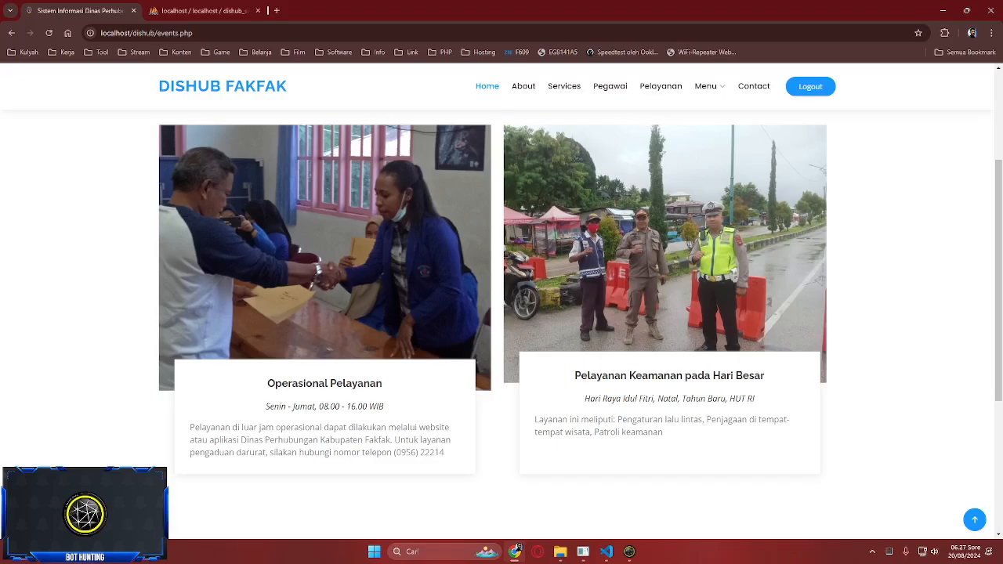
- Visit the Pegawai, Services and About pages, then open the pelayananumum table
left_click(611, 86)
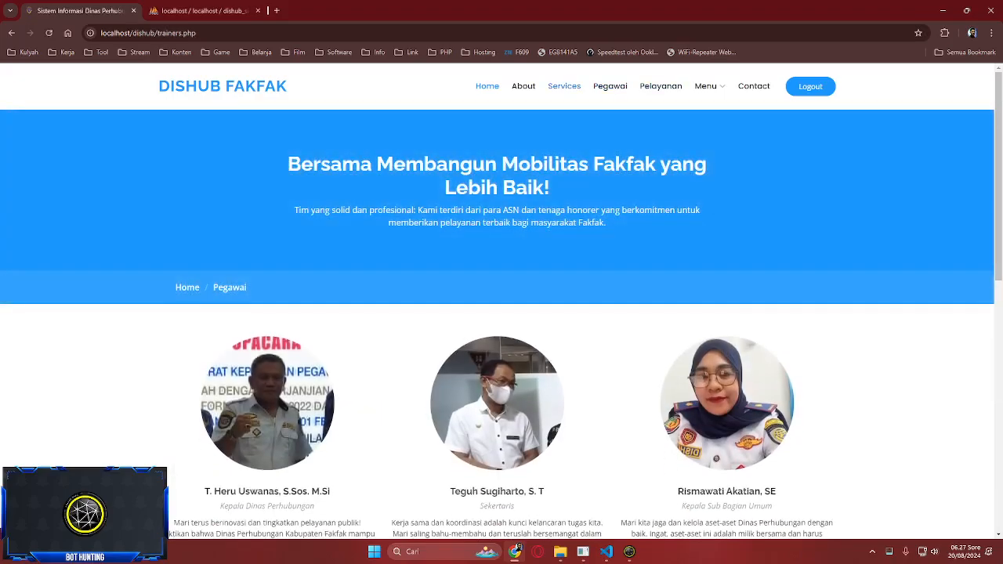
left_click(564, 86)
left_click(524, 86)
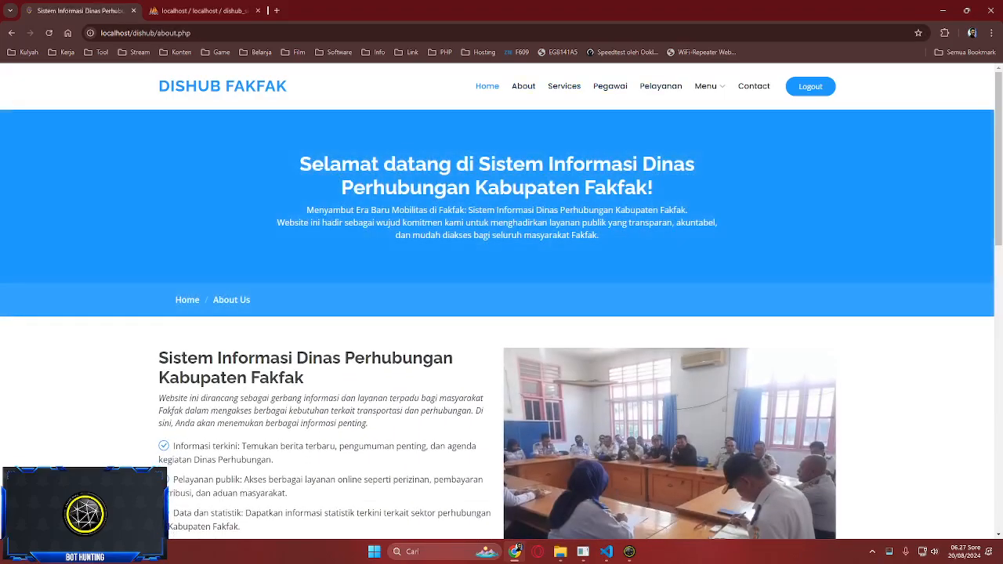
left_click(564, 86)
scroll(501, 323, "down", 2)
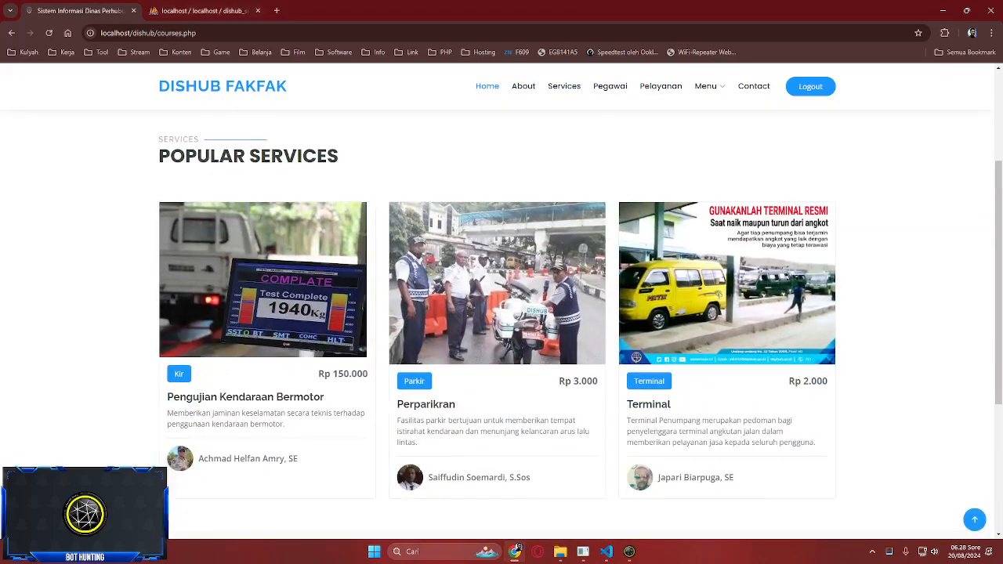
key("ctrl+Tab")
left_click(61, 311)
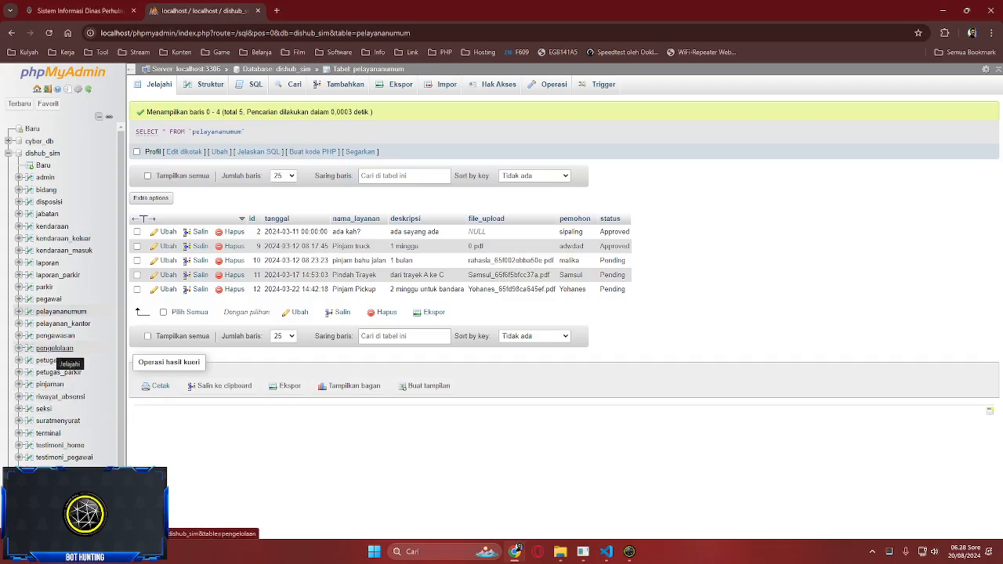
- Browse the testimoni_home, testimoni_pelayanan, laporan, pelayanan_kantor, pelayananumum, pengawasan, pengelolaan, petugas and suratmenyurat tables
left_click(60, 445)
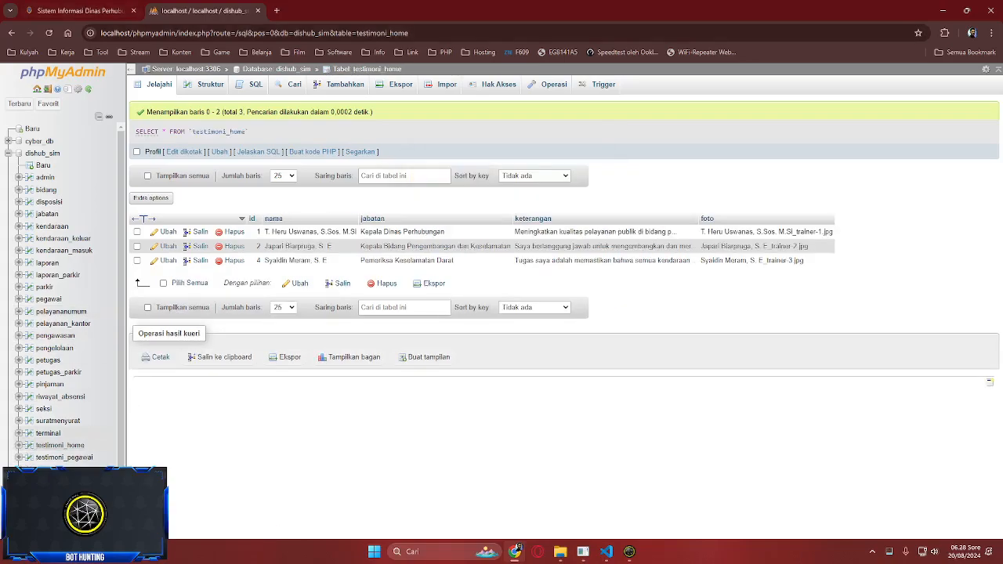
left_click(63, 469)
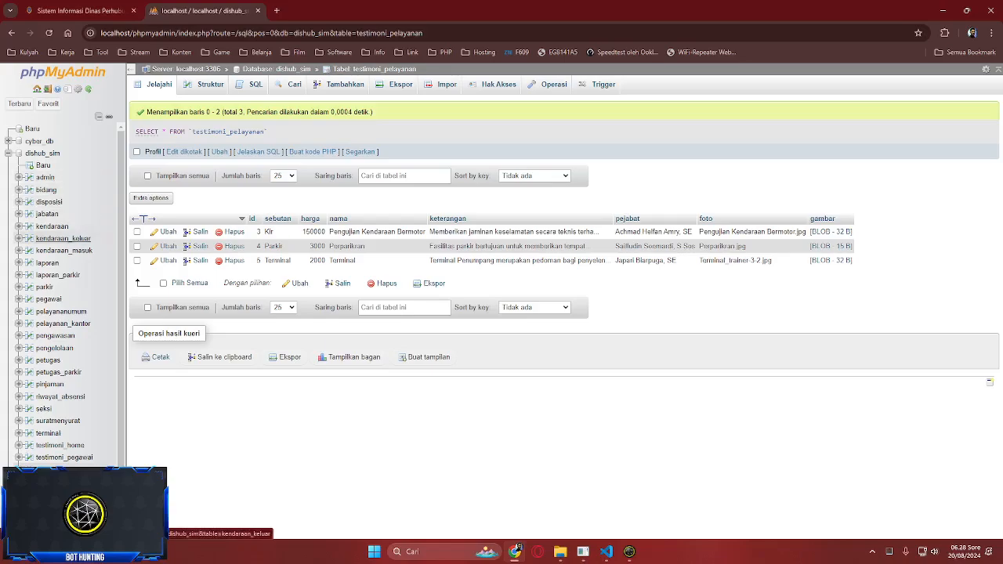
left_click(47, 263)
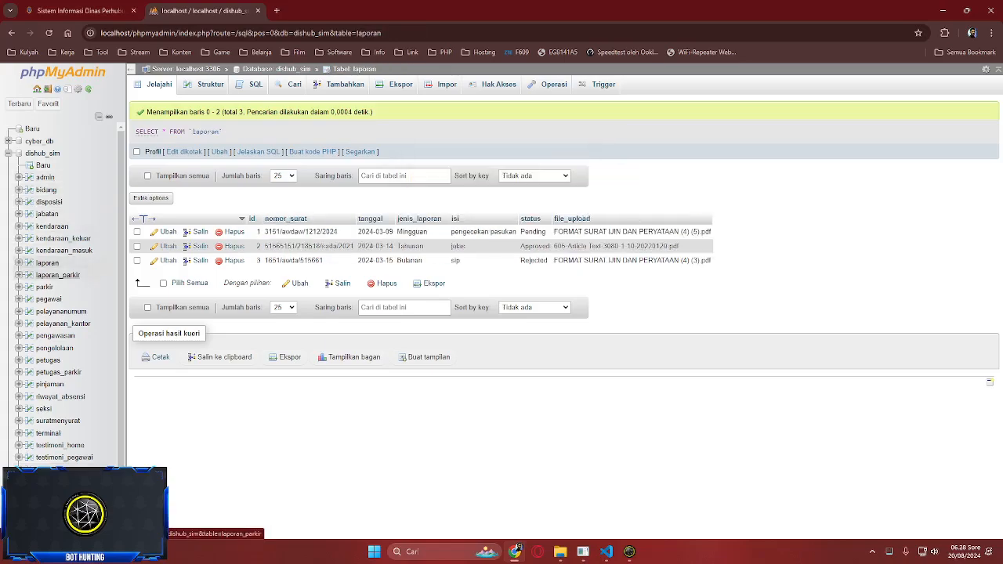
left_click(63, 323)
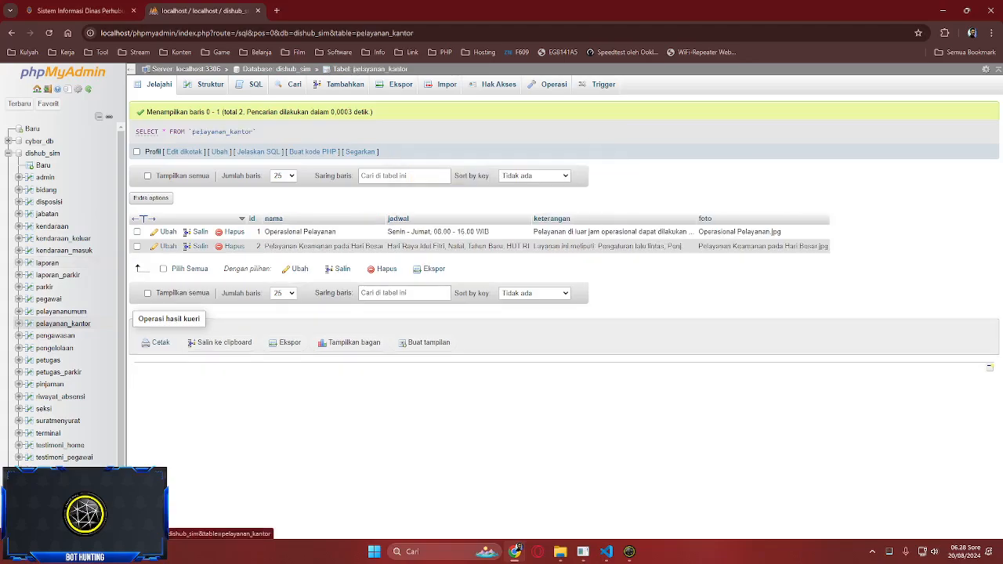
left_click(61, 311)
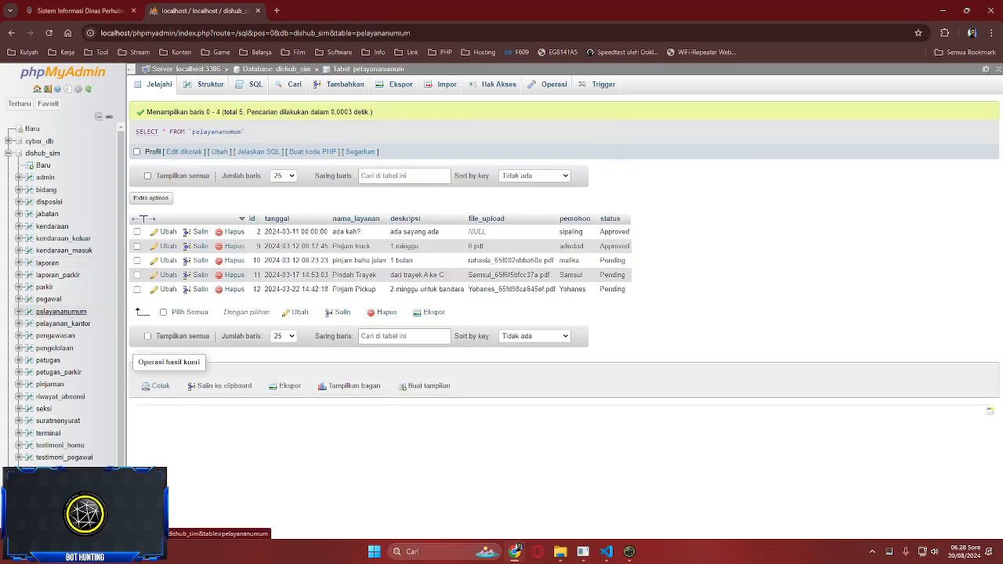
left_click(55, 335)
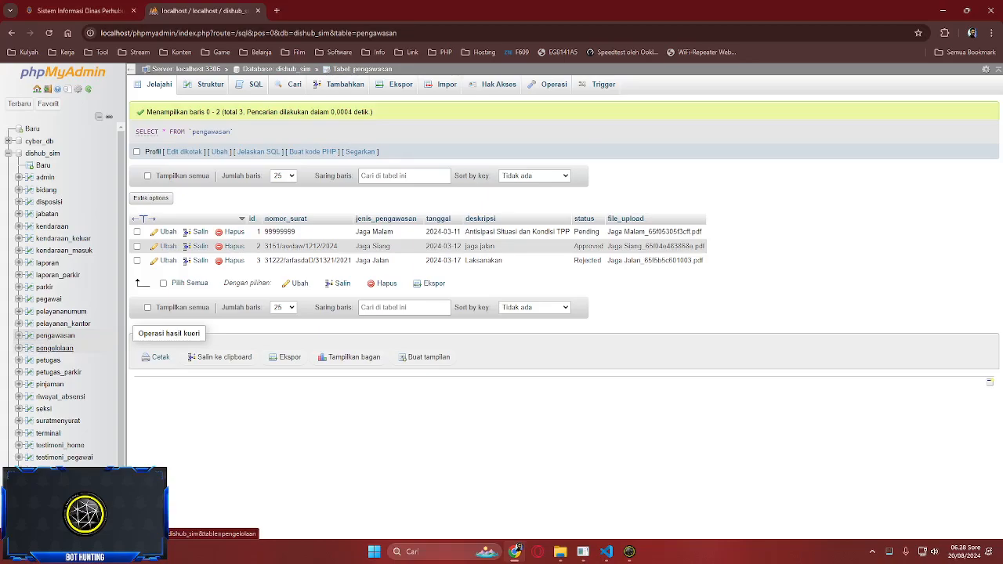
left_click(55, 348)
left_click(48, 359)
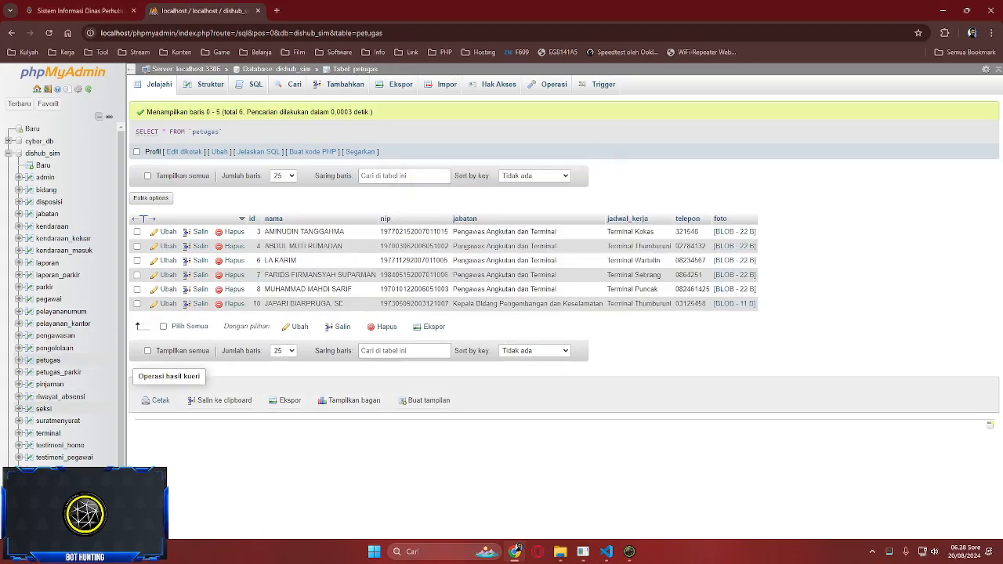
left_click(58, 419)
- Browse the terminal, testimoni_home, testimoni_pegawai, testimoni_sistem, testimoni_pelayanan, bidang and disposisi tables
left_click(48, 433)
left_click(59, 444)
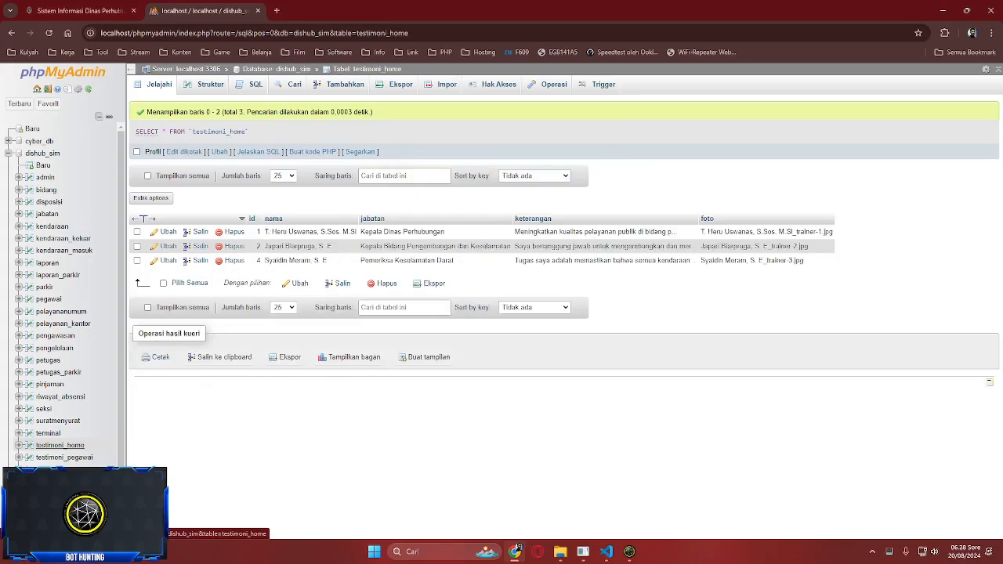
left_click(63, 458)
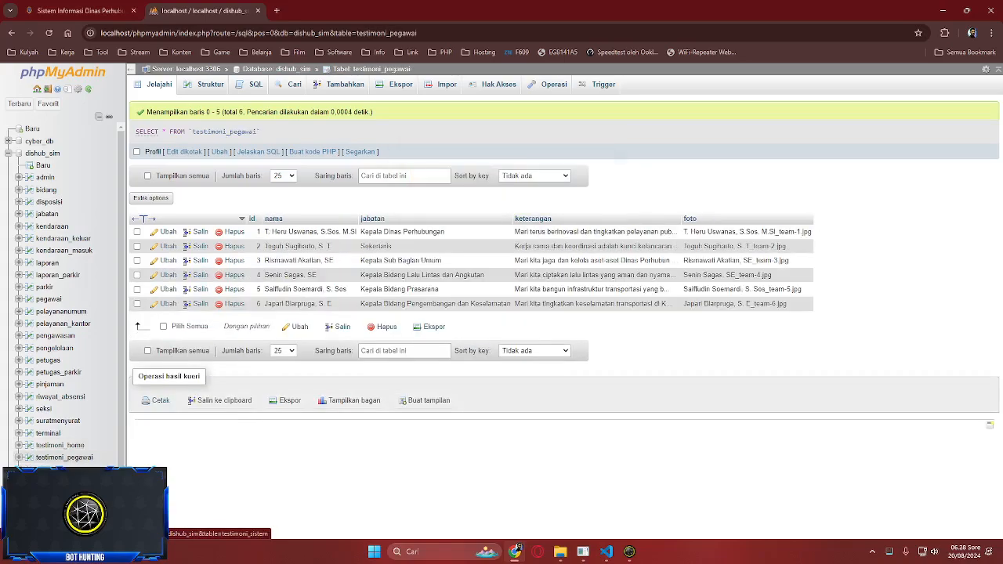
left_click(58, 469)
left_click(58, 469)
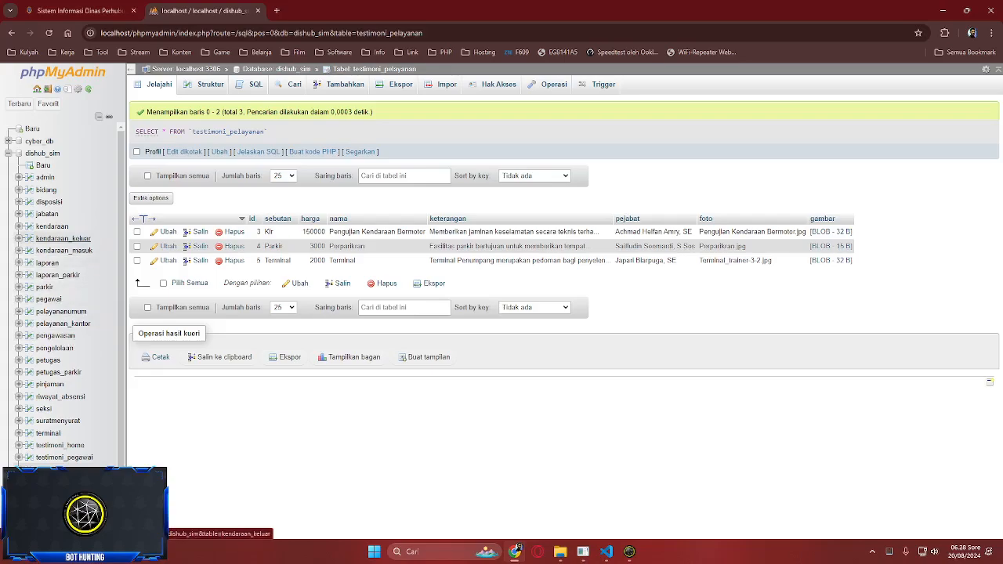
left_click(46, 189)
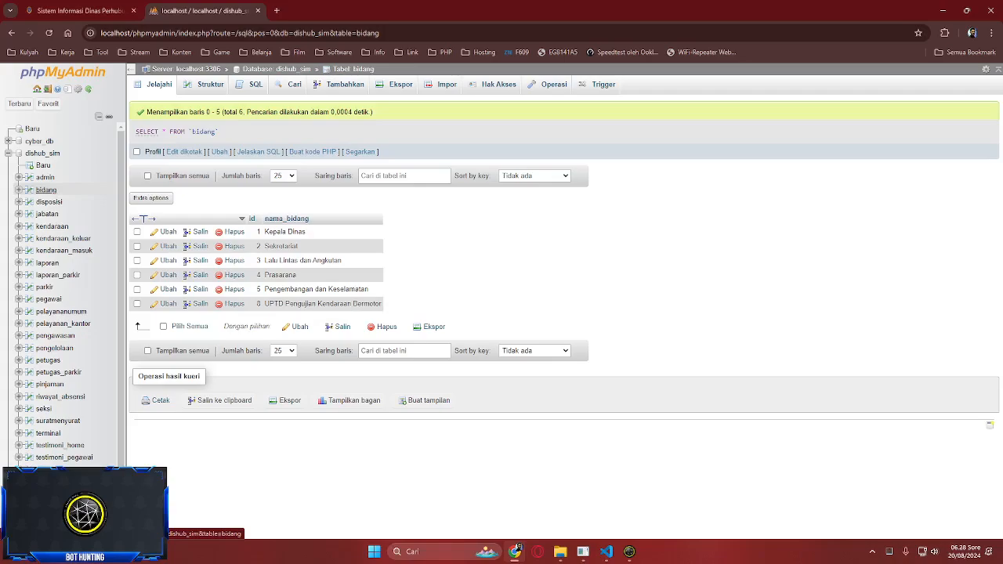
left_click(49, 201)
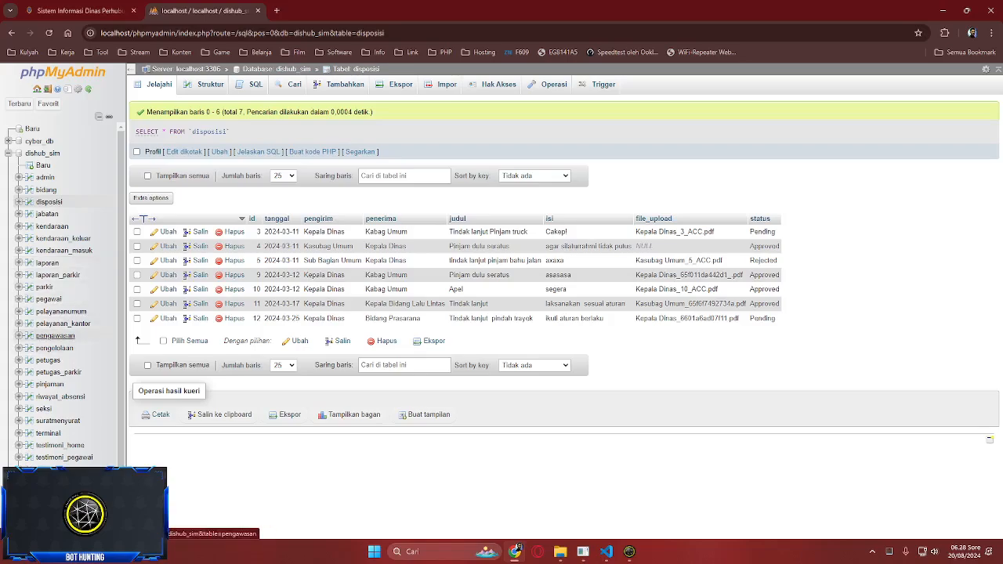
- Compare pelayanan_kantor with the Popular Services page, then switch to cetak_inventaris.php in VS Code
left_click(63, 323)
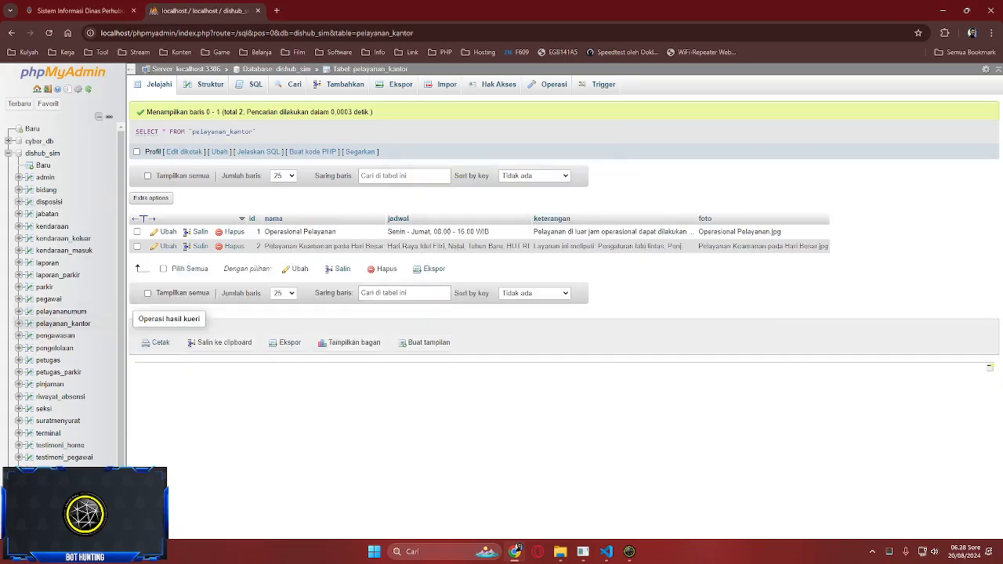
key("ctrl+Tab")
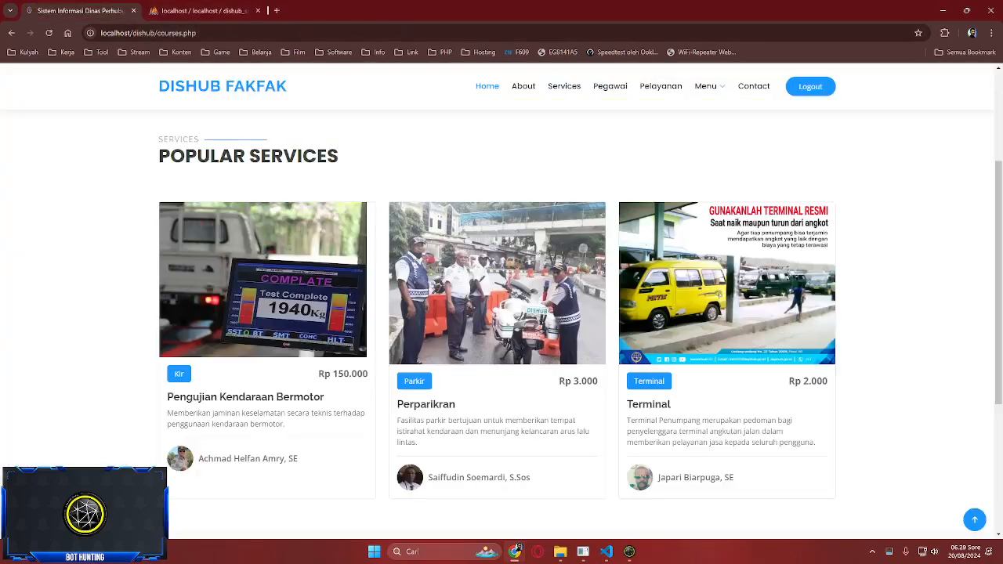
key("ctrl+Tab")
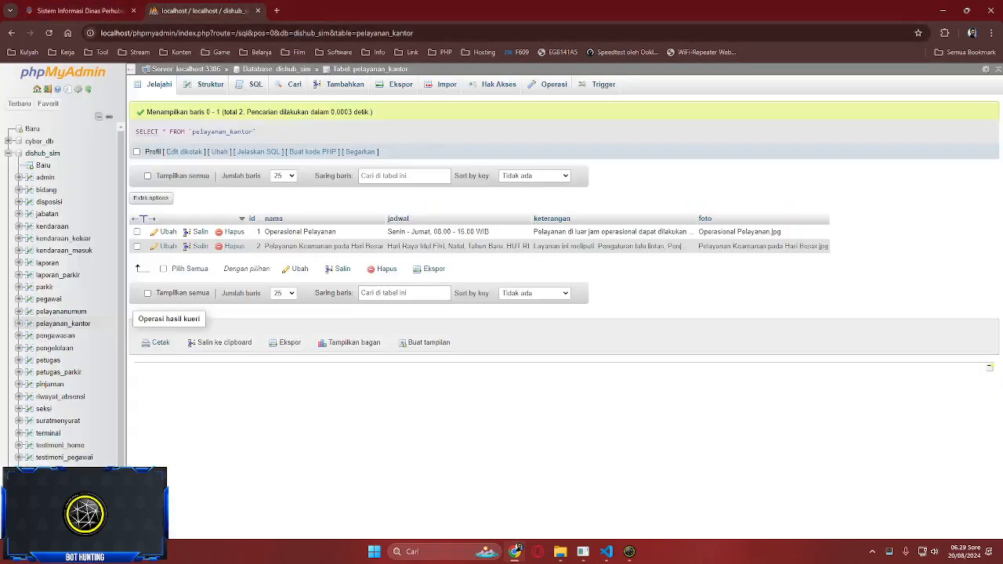
key("alt+Tab")
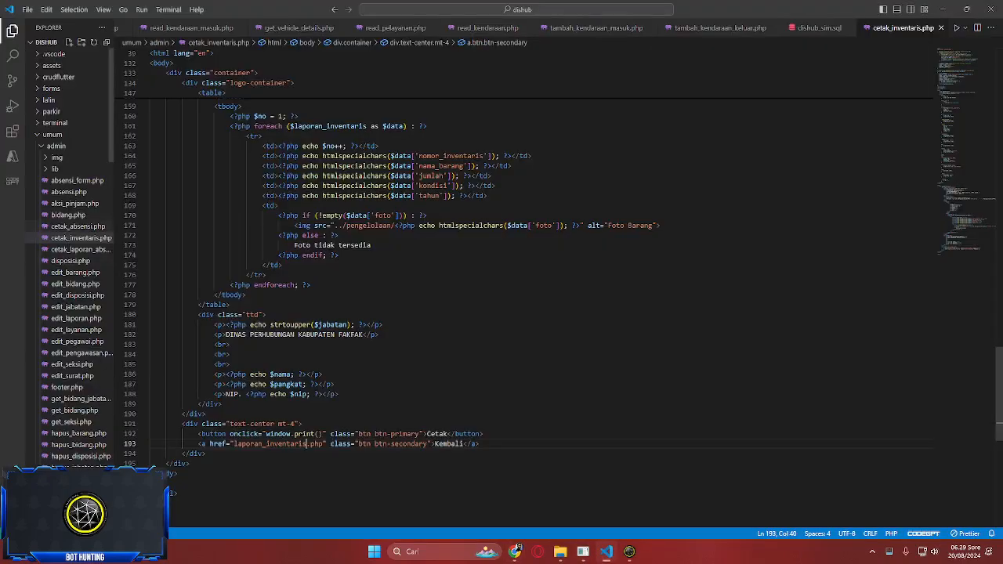
- Collapse the admin and umum folders and open courses.php
left_click(57, 146)
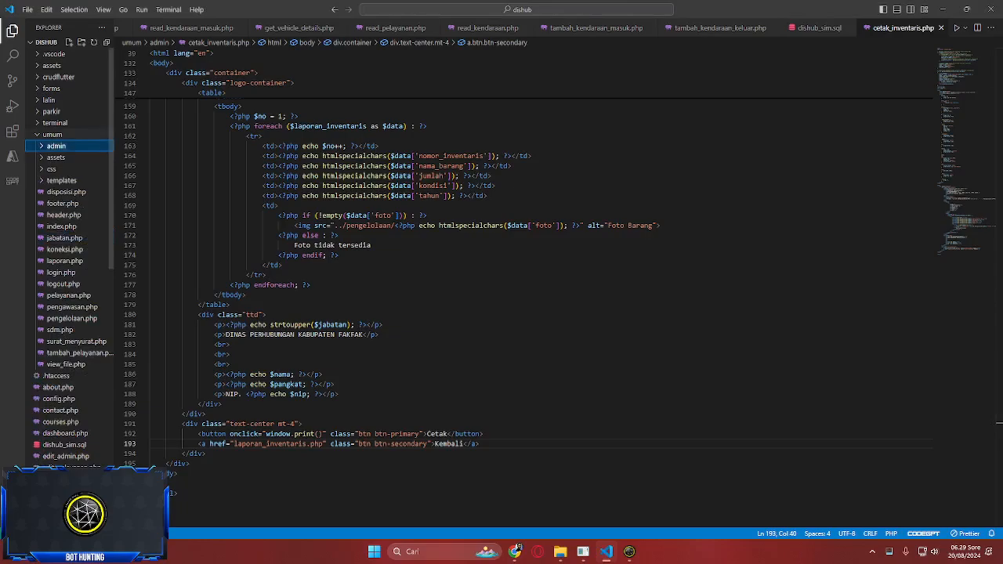
left_click(53, 134)
left_click(53, 134)
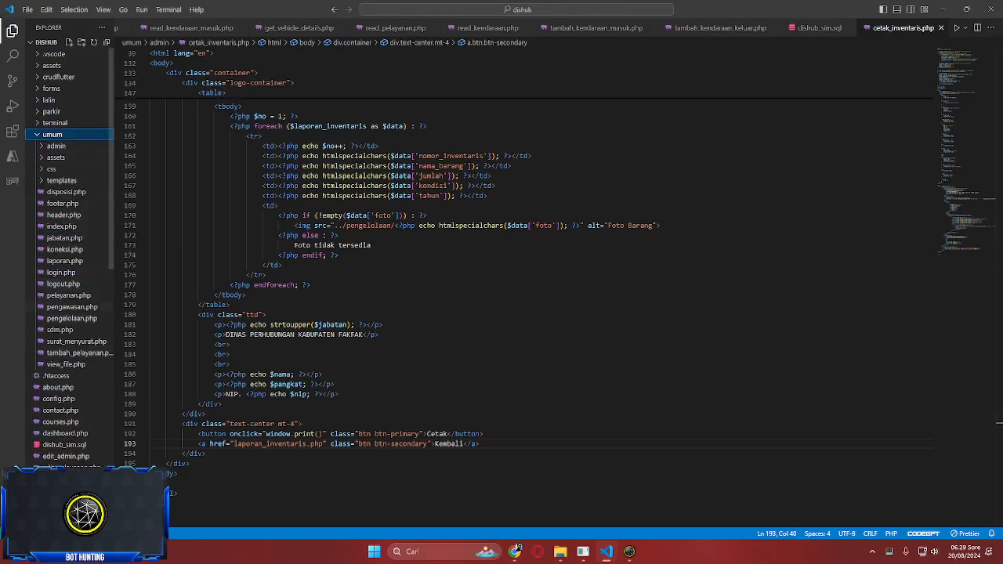
left_click(53, 135)
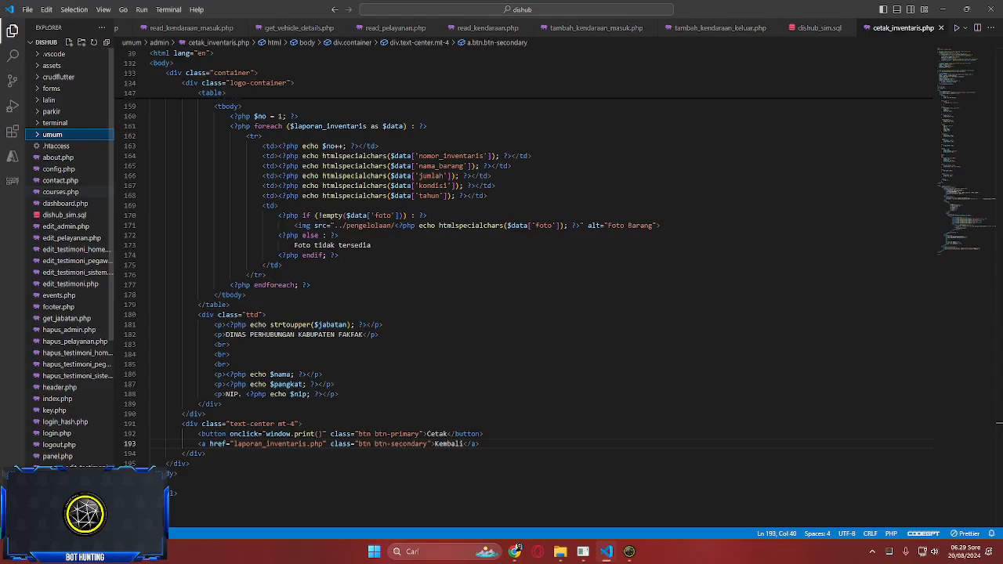
left_click(60, 191)
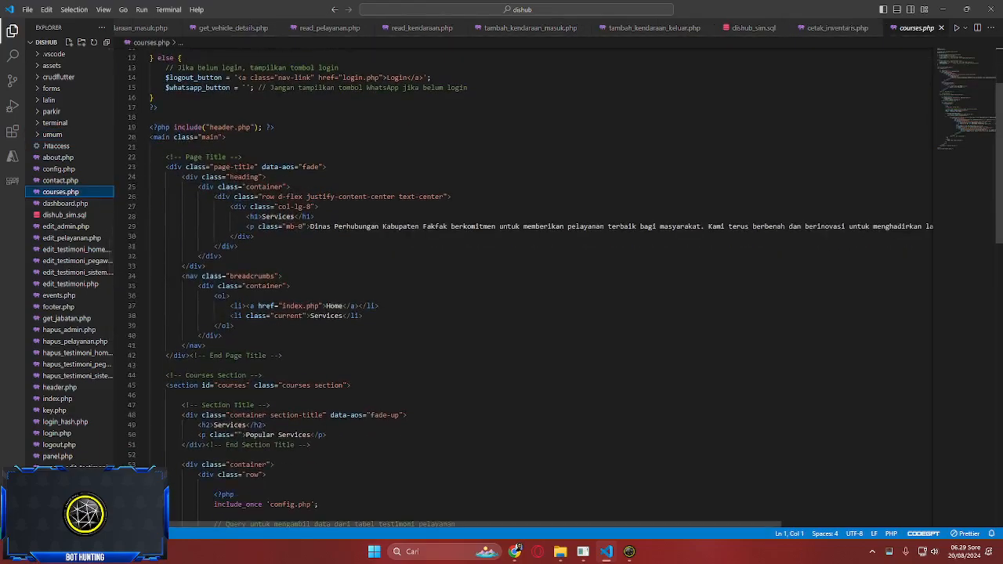
- Scroll courses.php to the Services section querying testimoni_pelayanan for the service cards
scroll(525, 289, "down", 15)
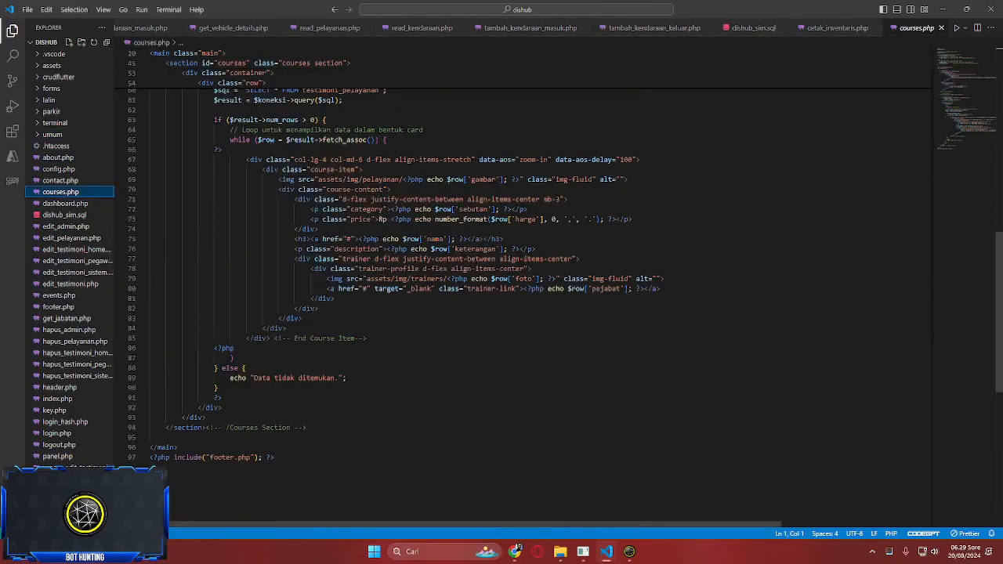
scroll(525, 290, "up", 5)
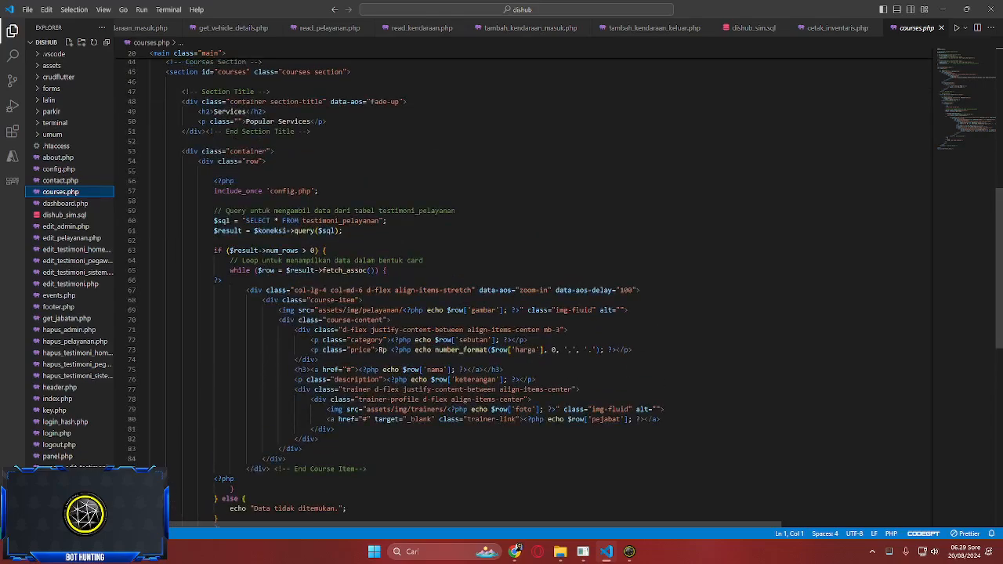
scroll(525, 290, "up", 13)
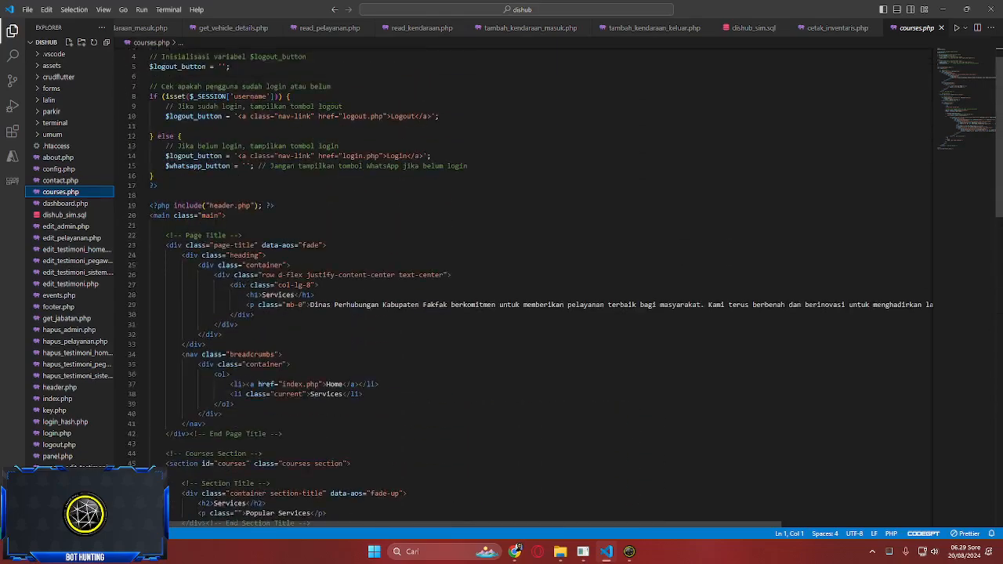
scroll(525, 290, "down", 10)
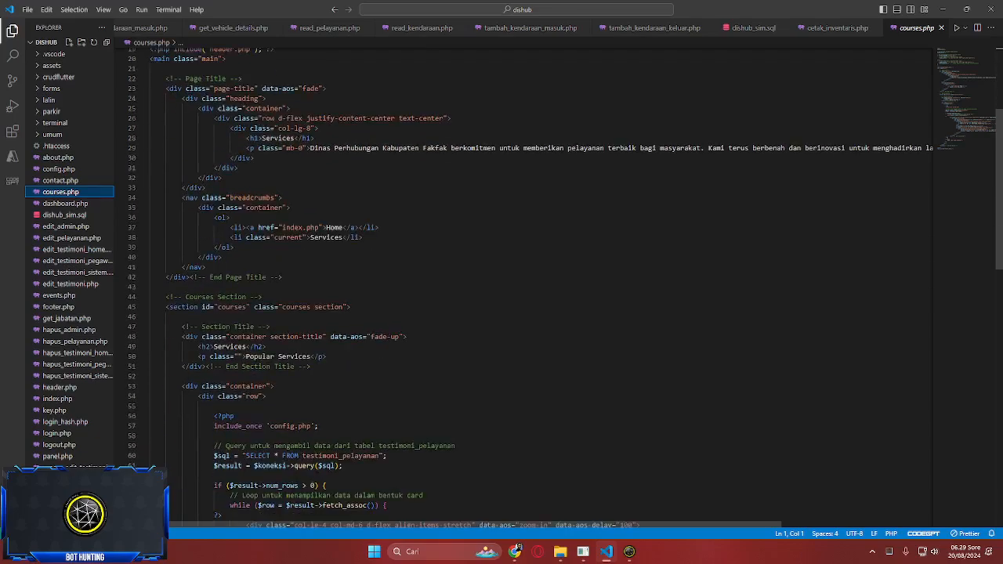
scroll(525, 290, "down", 3)
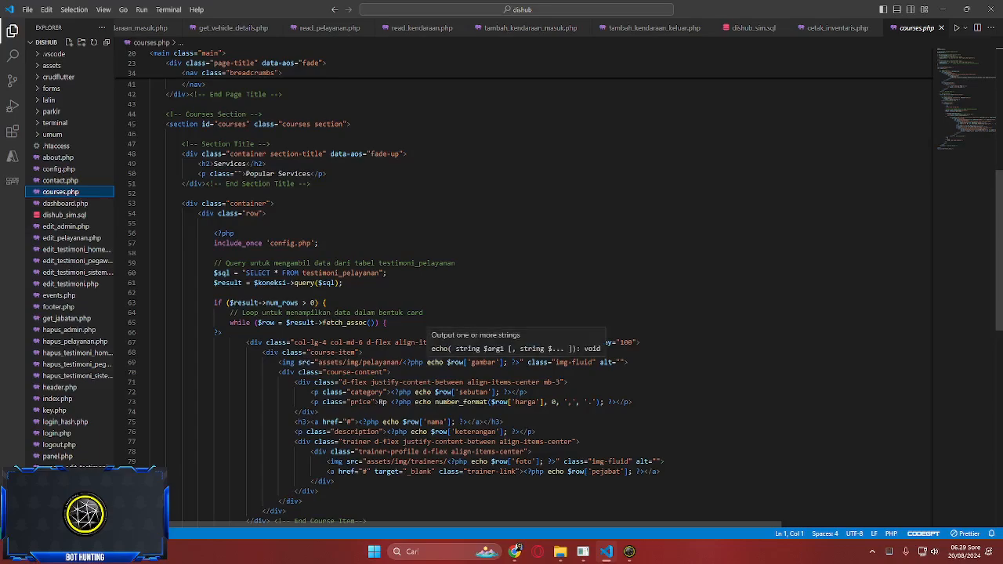
scroll(439, 362, "up", 13)
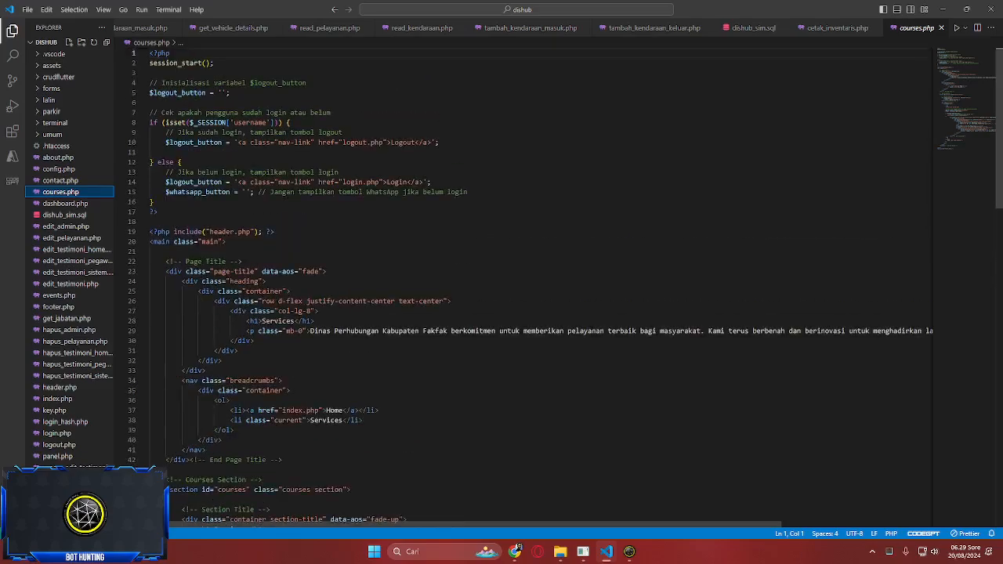
scroll(533, 289, "down", 3)
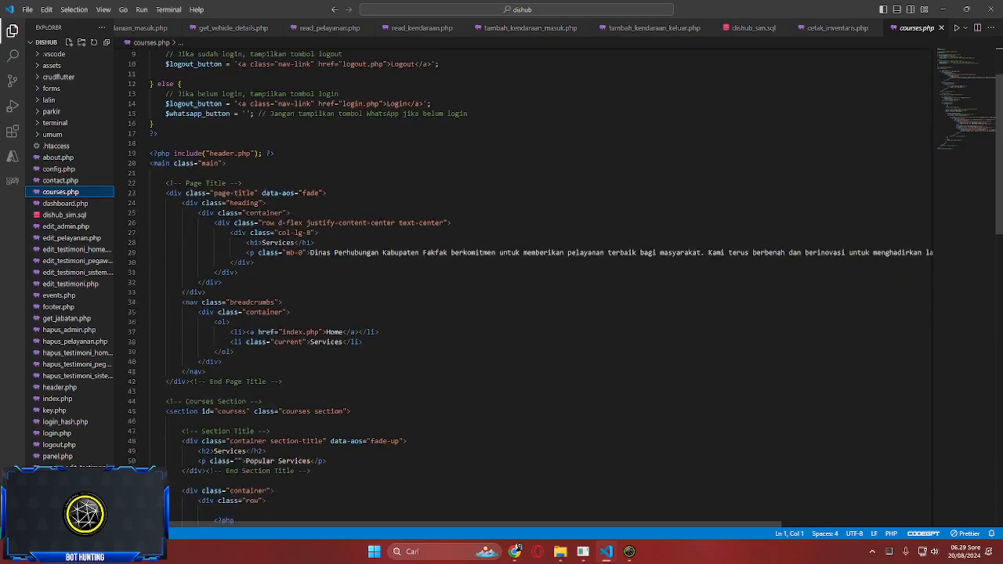
scroll(533, 288, "down", 3)
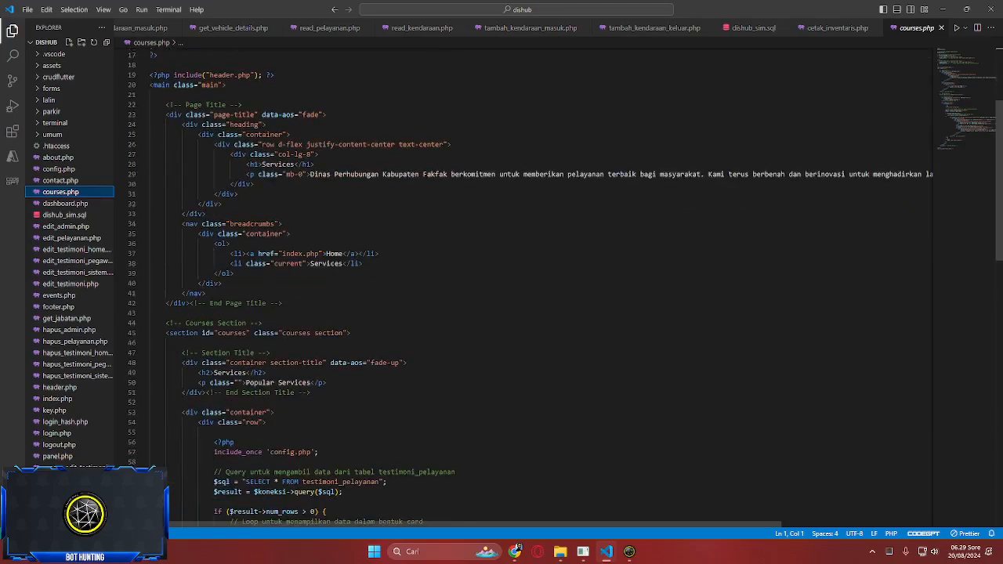
scroll(532, 288, "down", 3)
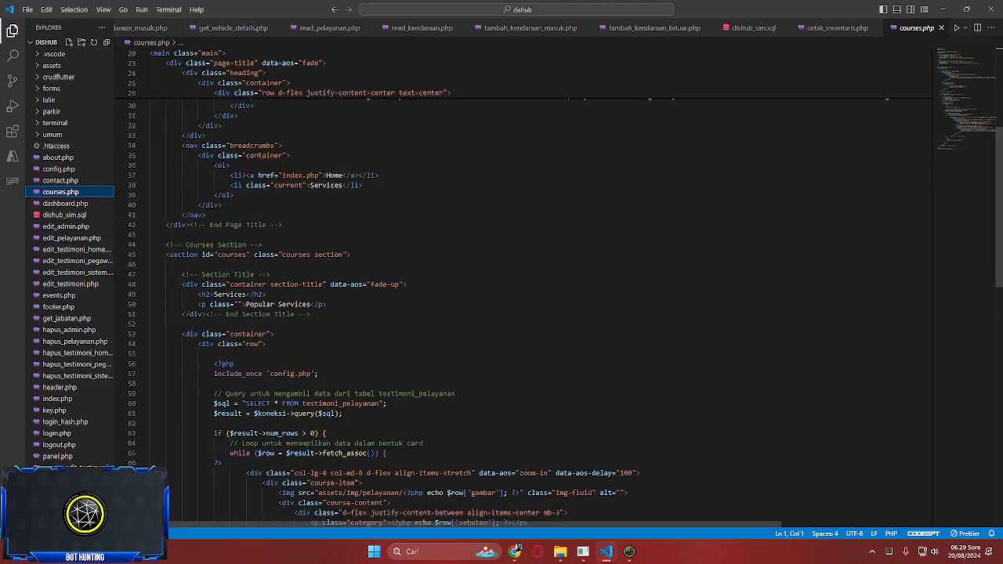
scroll(532, 289, "down", 3)
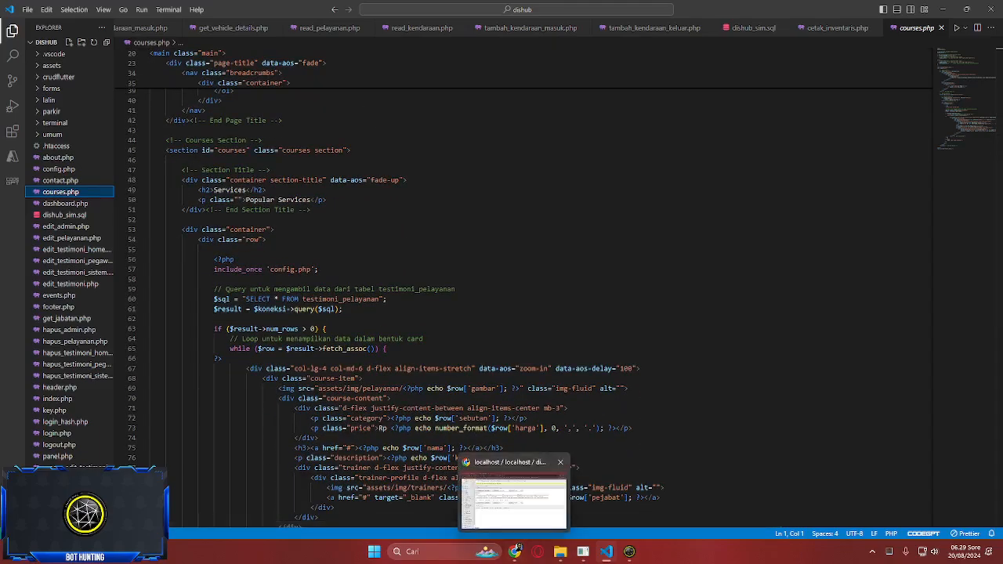
- Compare the testimoni_pelayanan table with the site's Popular Services page, reloading both
left_click(514, 550)
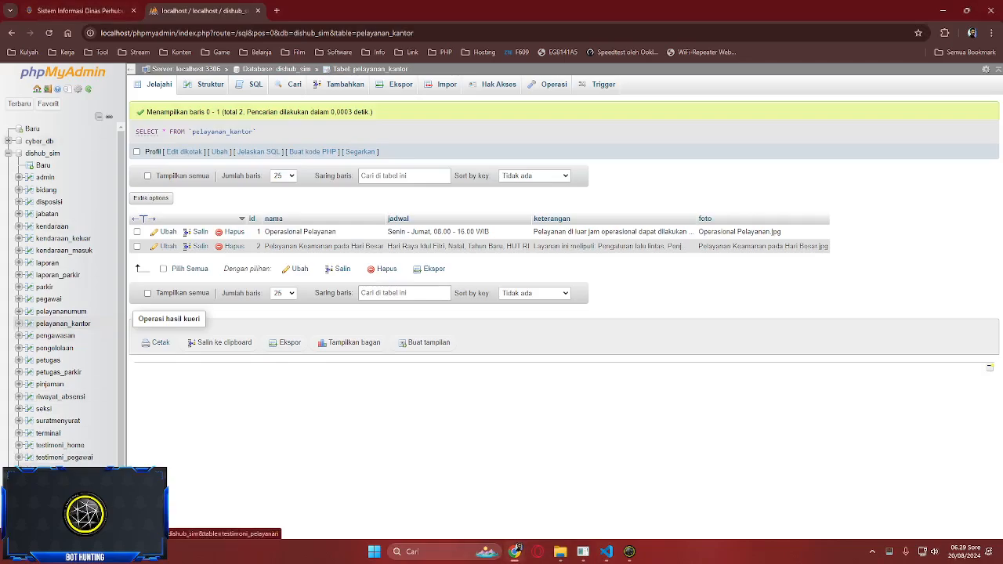
left_click(63, 469)
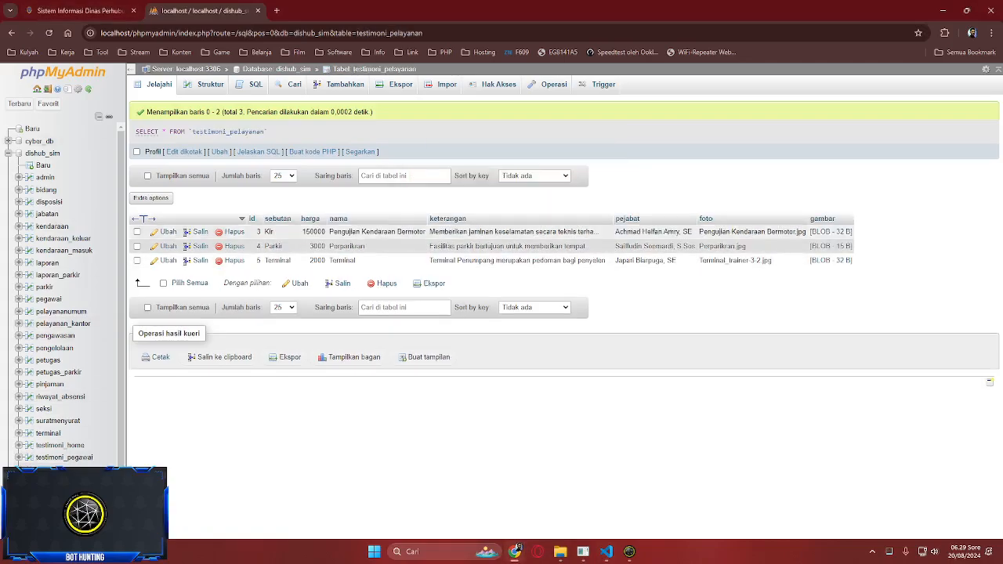
left_click(80, 11)
scroll(235, 311, "down", 2)
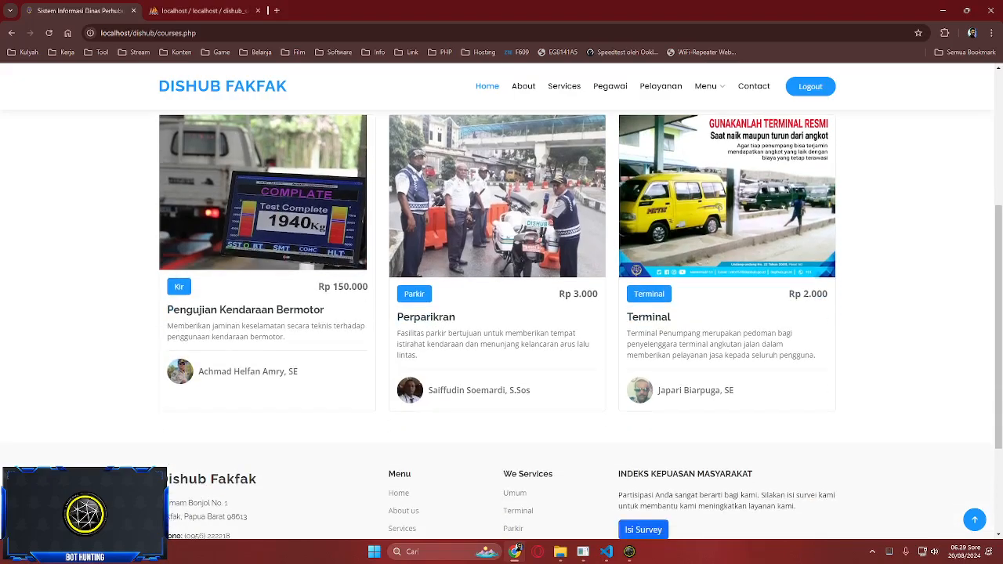
scroll(235, 311, "up", 3)
scroll(245, 483, "down", 1)
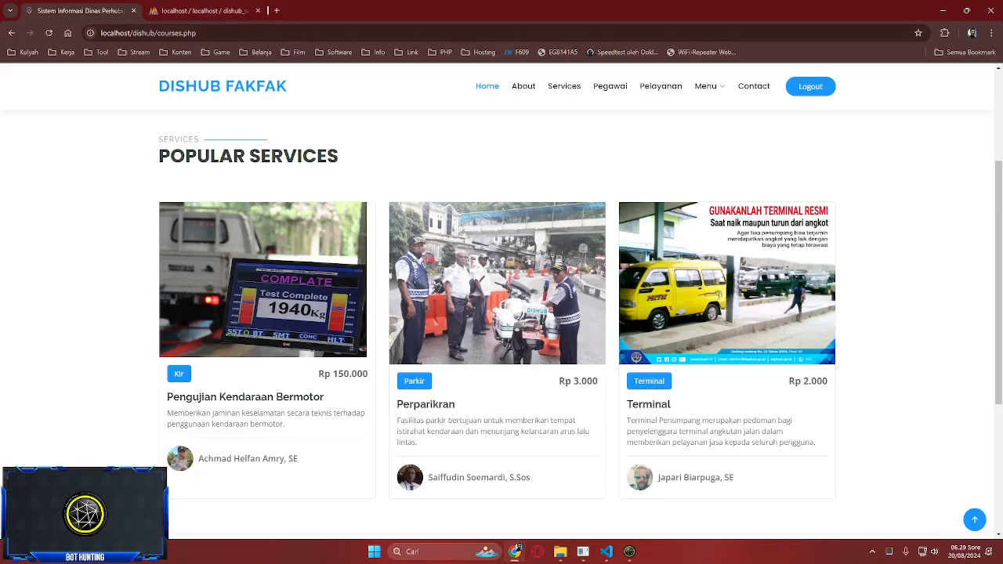
left_click(204, 11)
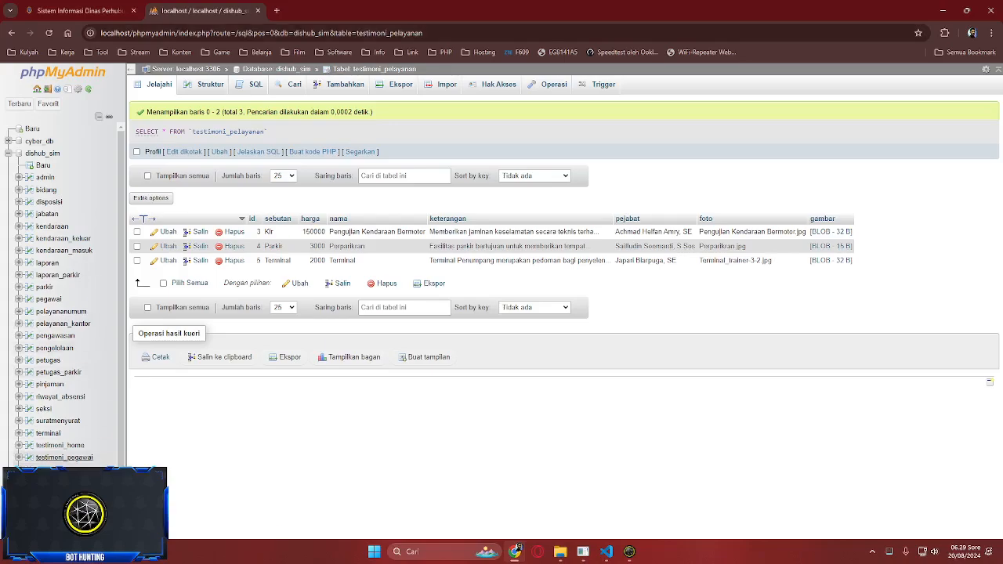
left_click(65, 470)
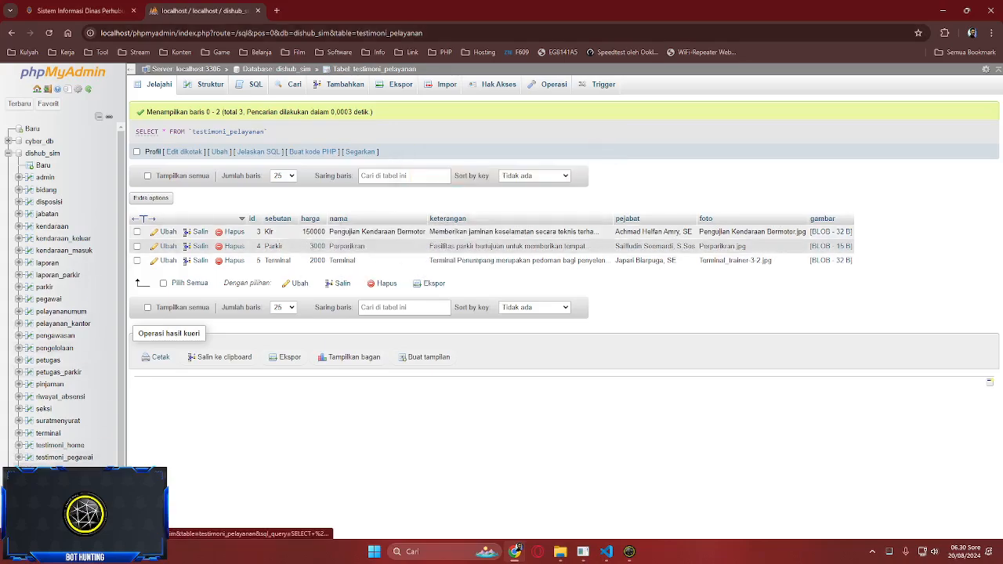
left_click(79, 11)
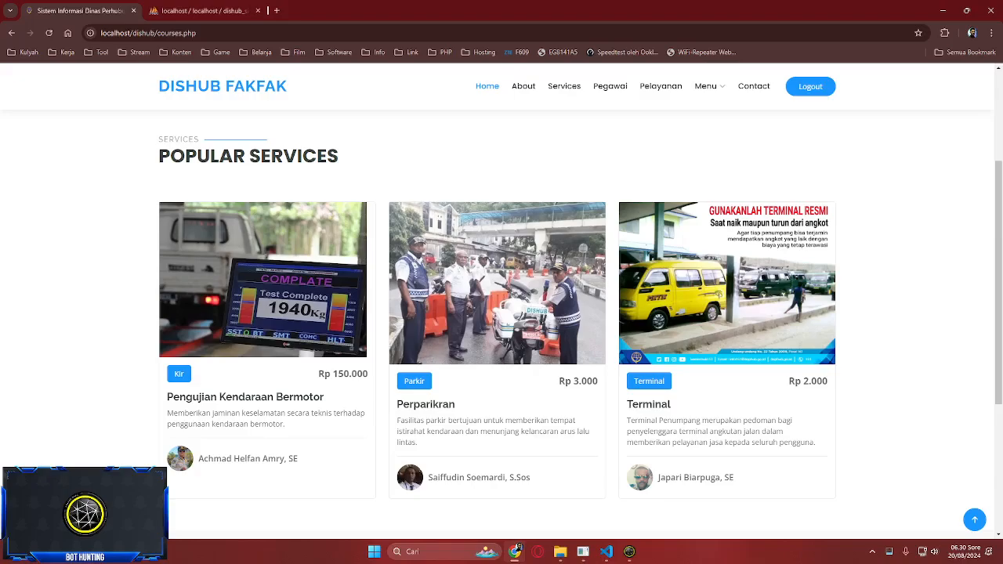
mouse_move(708, 87)
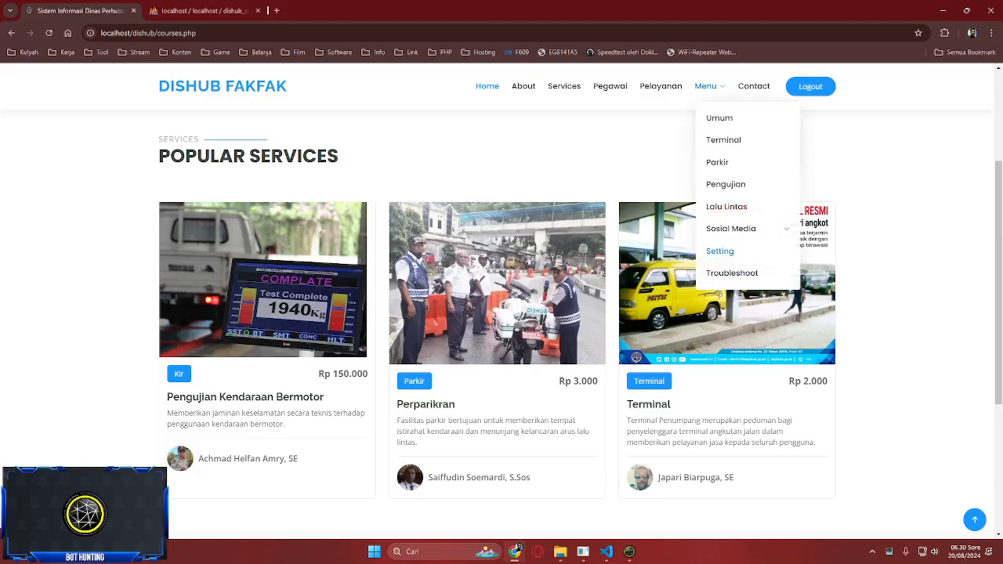
left_click(564, 87)
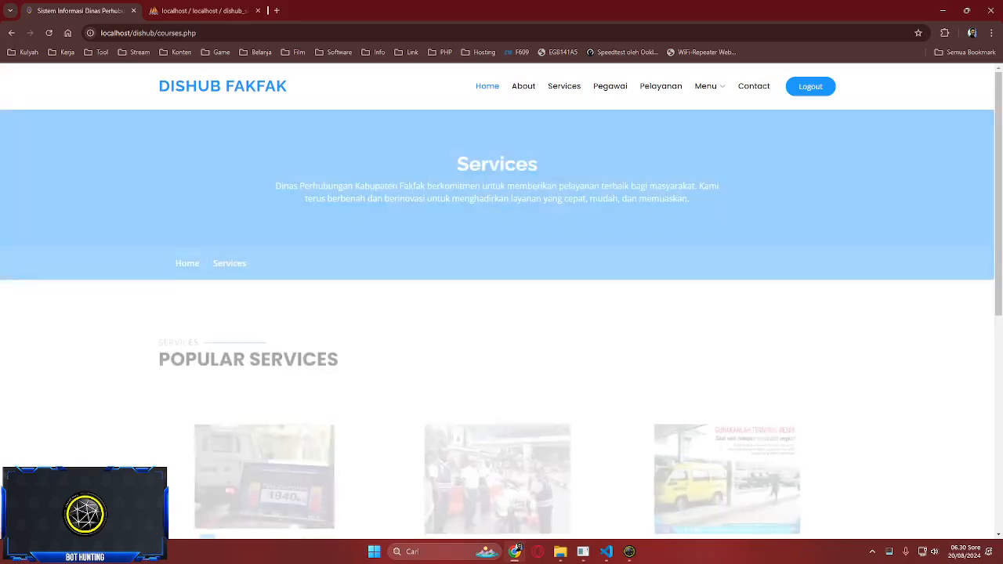
- Compare the Pegawai staff page with the testimoni_pegawai table
left_click(610, 86)
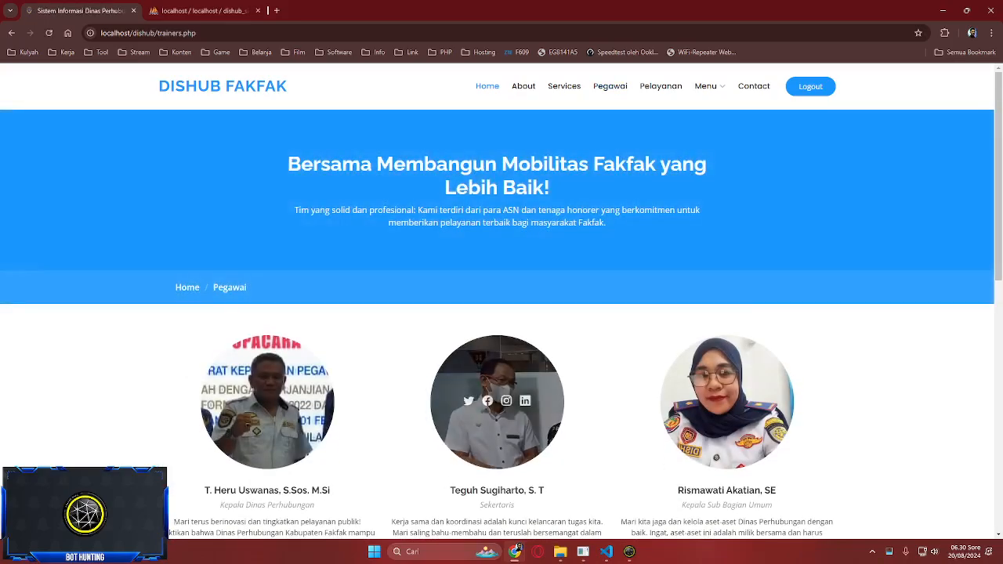
scroll(493, 376, "down", 3)
left_click(204, 11)
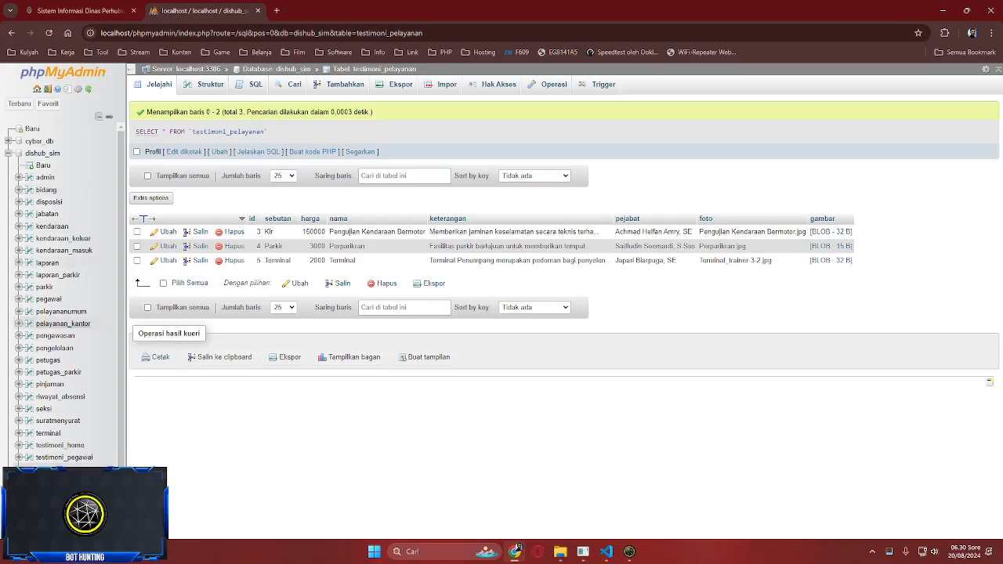
left_click(64, 457)
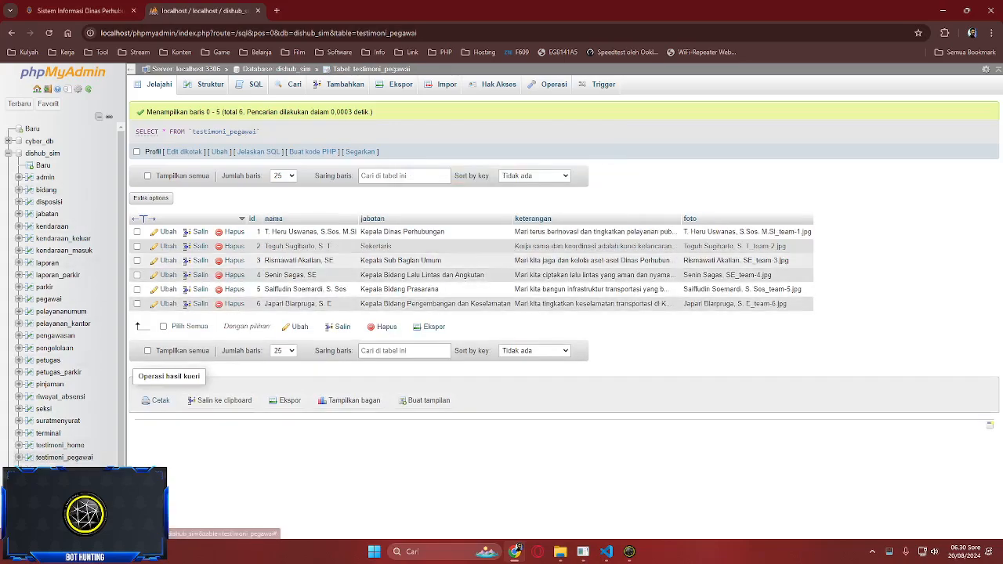
left_click(79, 11)
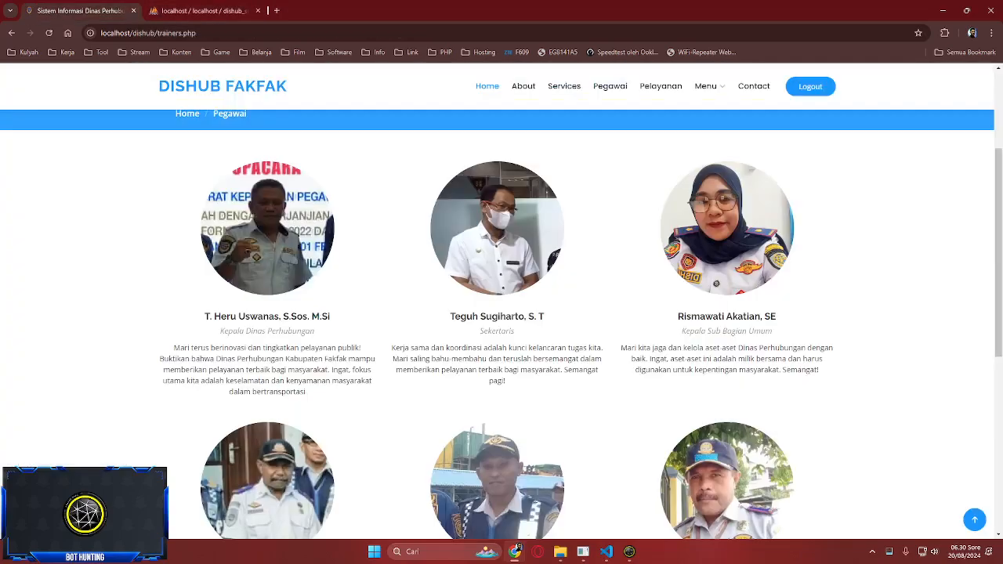
scroll(496, 227, "down", 3)
scroll(501, 313, "up", 10)
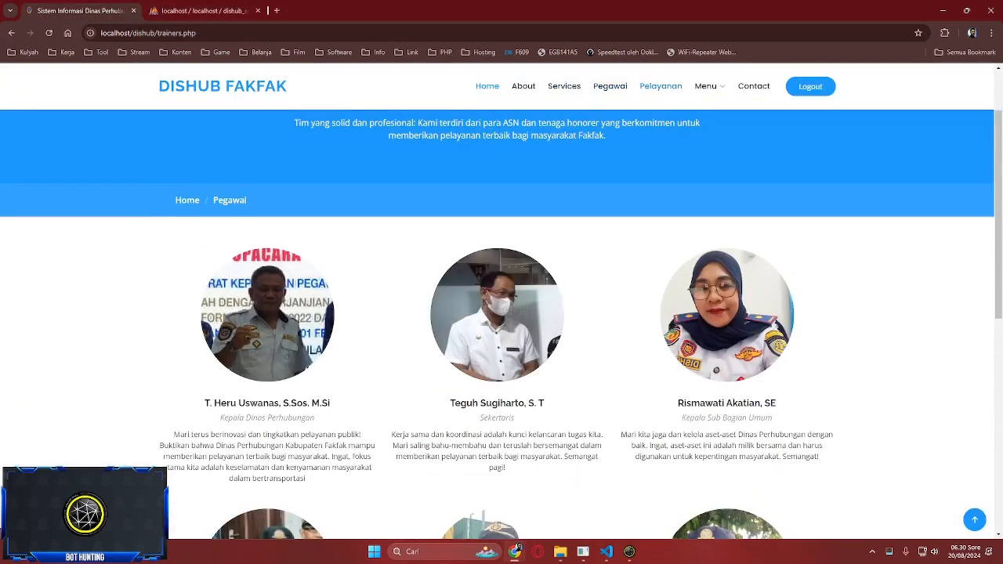
- Compare the Pelayanan page with the testimoni_pelayanan and pelayanan_kantor tables
left_click(660, 86)
scroll(502, 314, "down", 10)
scroll(501, 313, "up", 10)
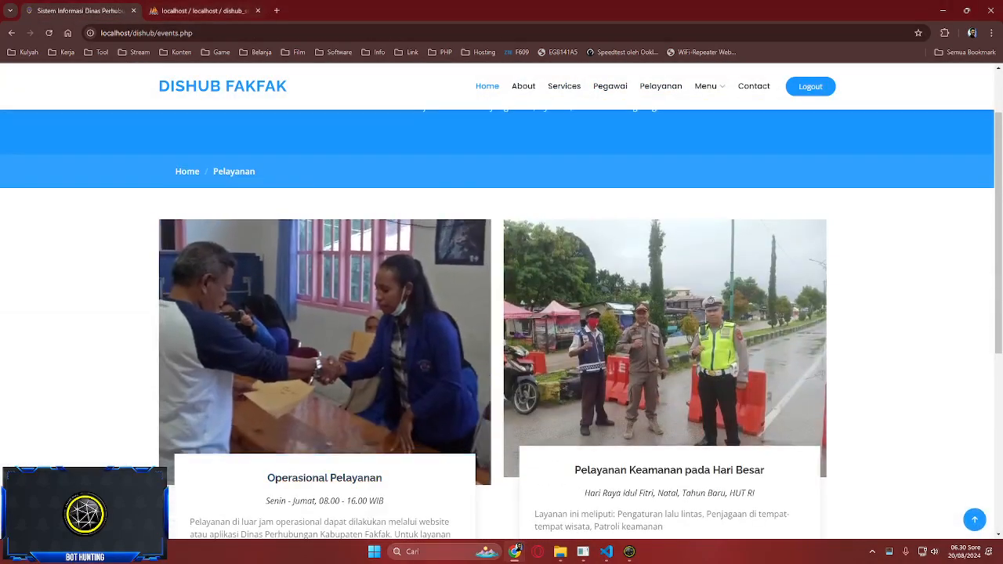
key("ctrl+Tab")
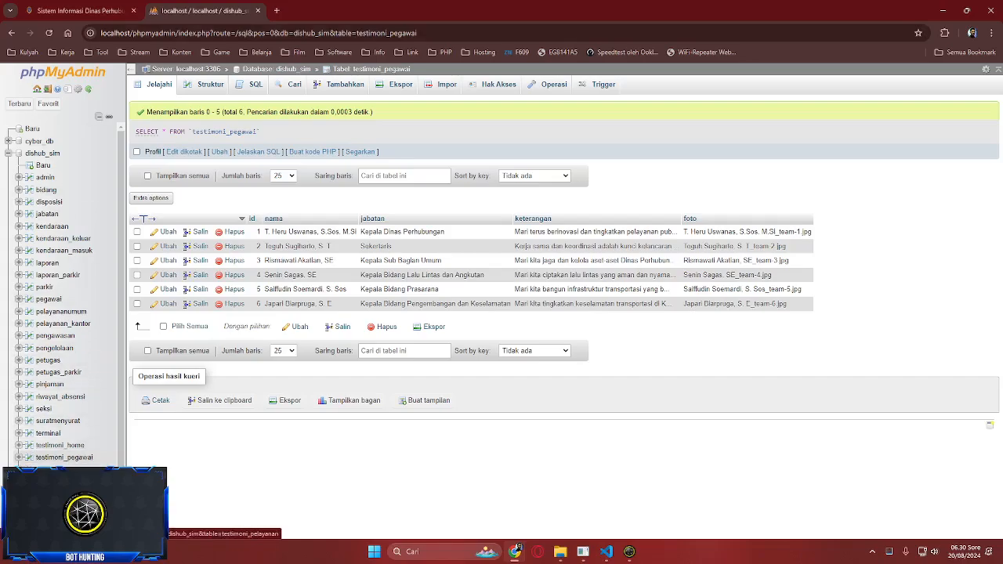
left_click(63, 469)
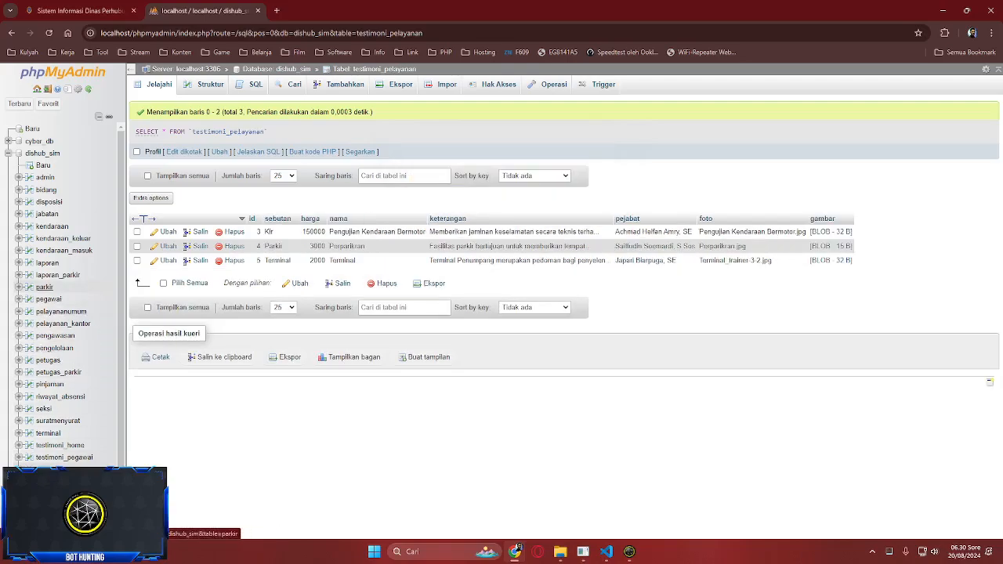
left_click(63, 324)
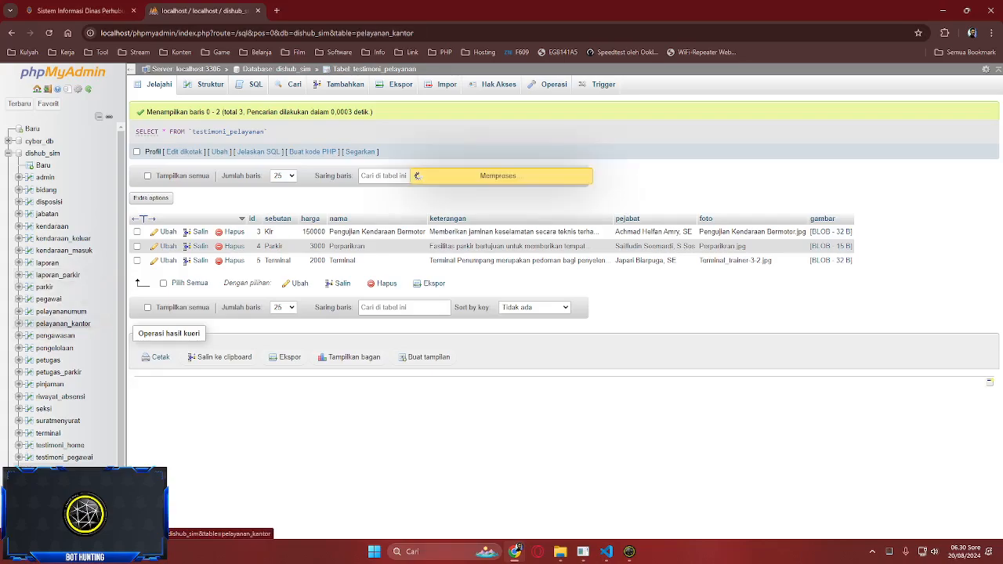
key("ctrl+Tab")
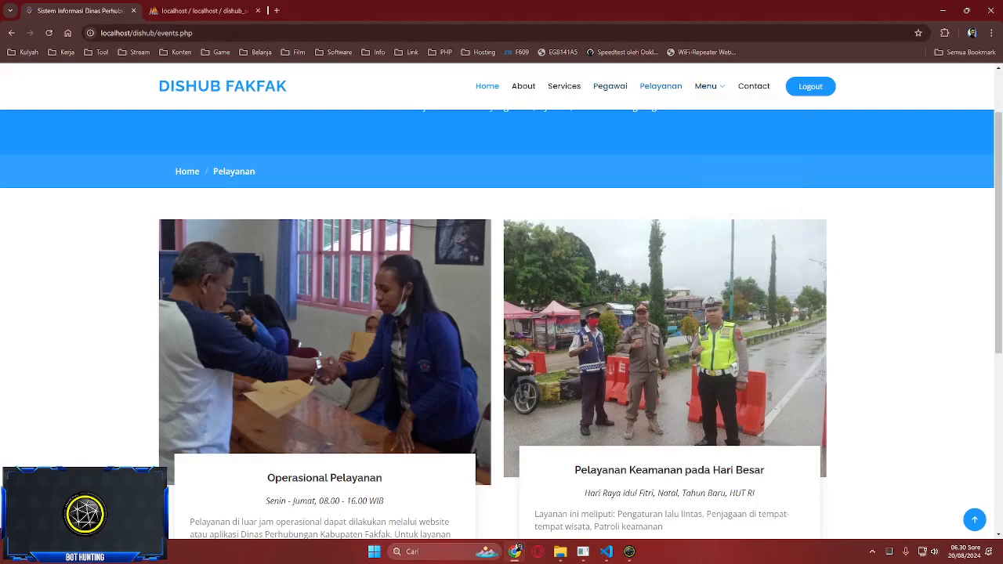
- Go to the Contact page and open the Isi Survey satisfaction form
mouse_move(706, 86)
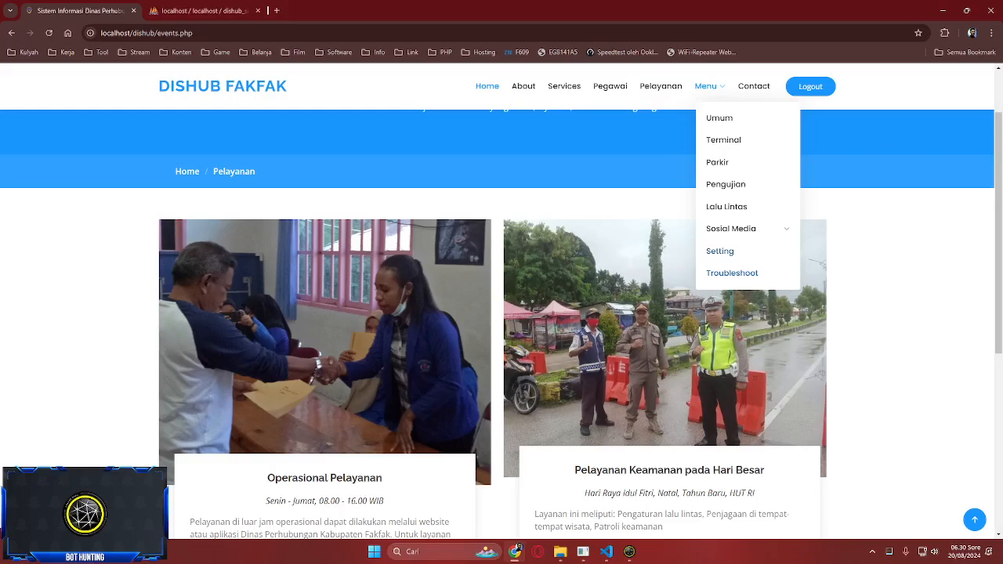
mouse_move(731, 228)
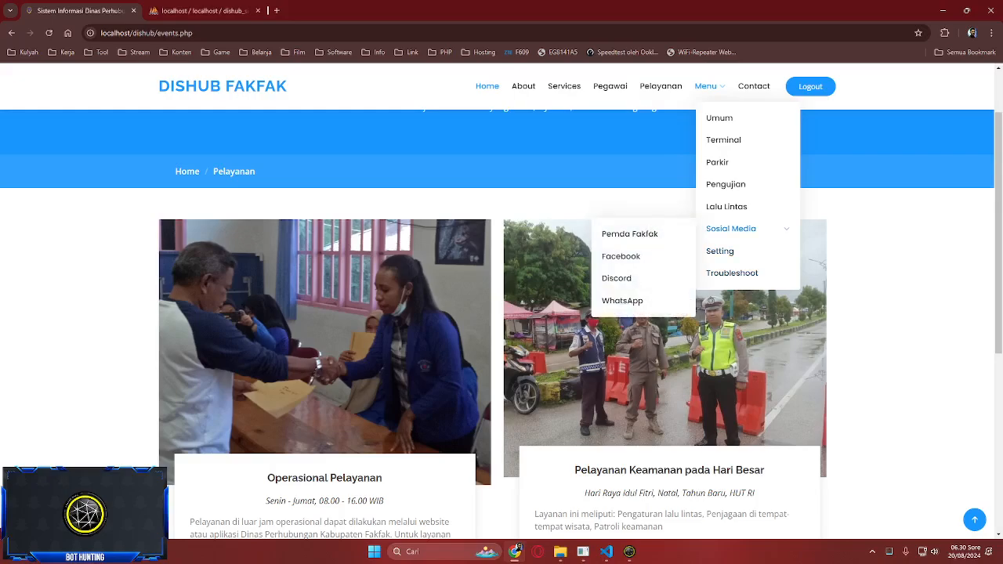
scroll(624, 258, "down", 7)
scroll(624, 278, "up", 6)
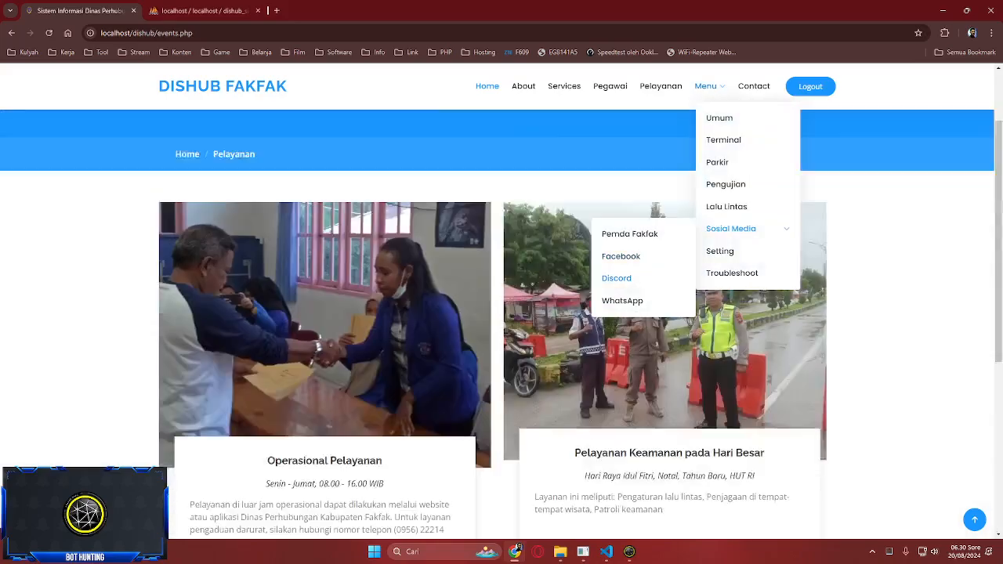
scroll(624, 278, "up", 2)
left_click(754, 87)
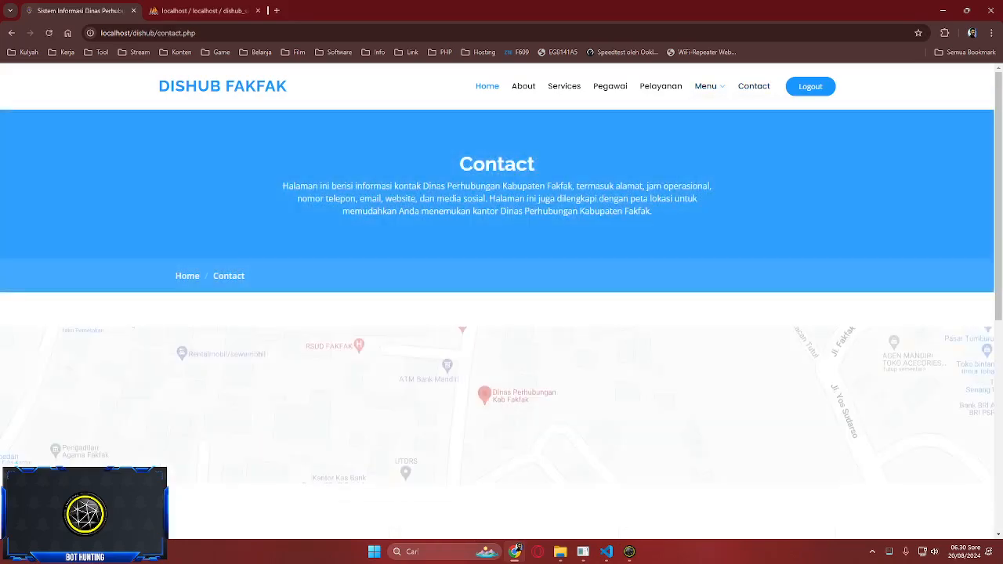
scroll(501, 313, "down", 10)
scroll(501, 313, "up", 8)
scroll(501, 314, "down", 8)
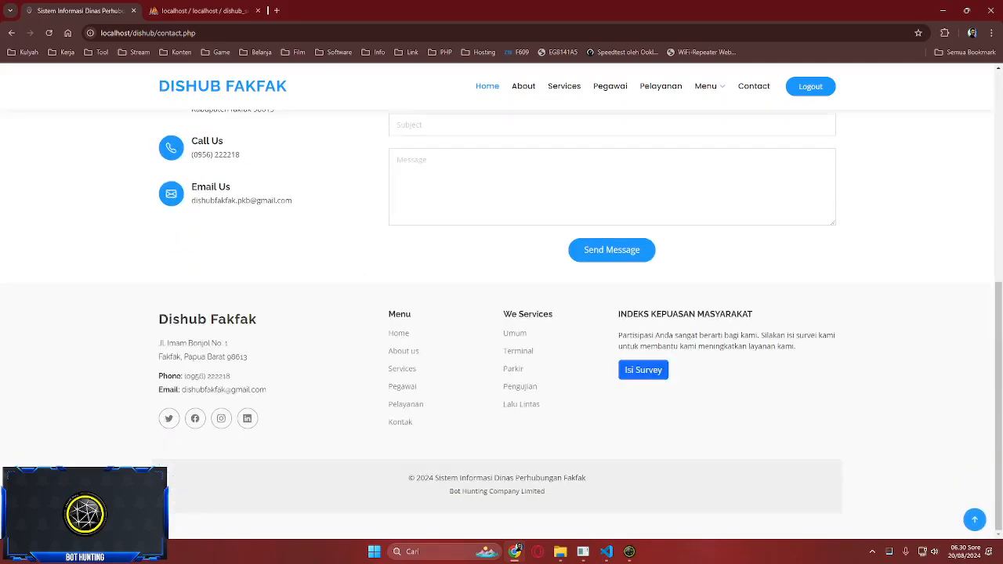
left_click(642, 370)
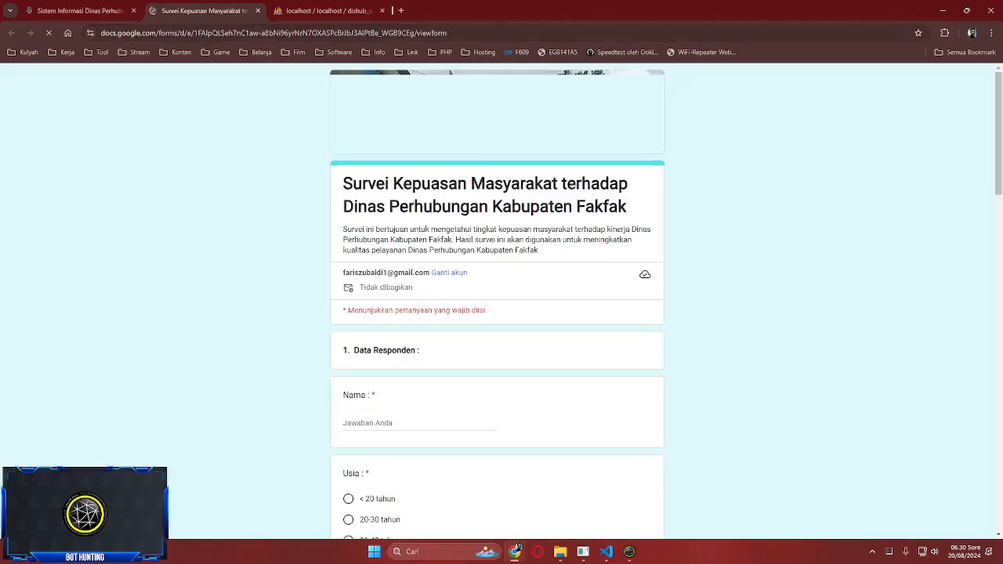
- Scroll the Survei Kepuasan form down to Kirim and back, then close its tab
scroll(498, 314, "down", 7)
scroll(498, 313, "up", 5)
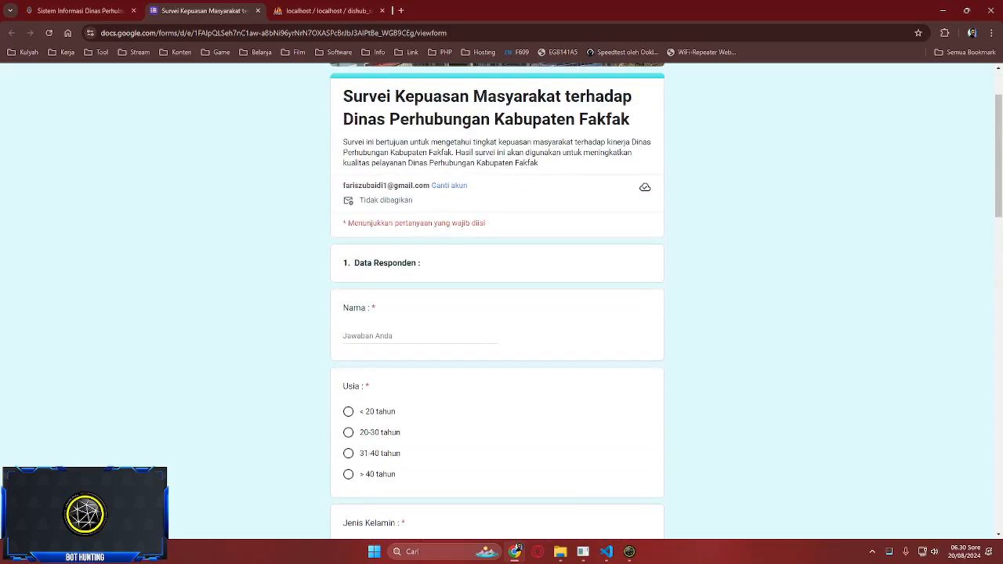
scroll(498, 313, "down", 1)
scroll(498, 313, "down", 12)
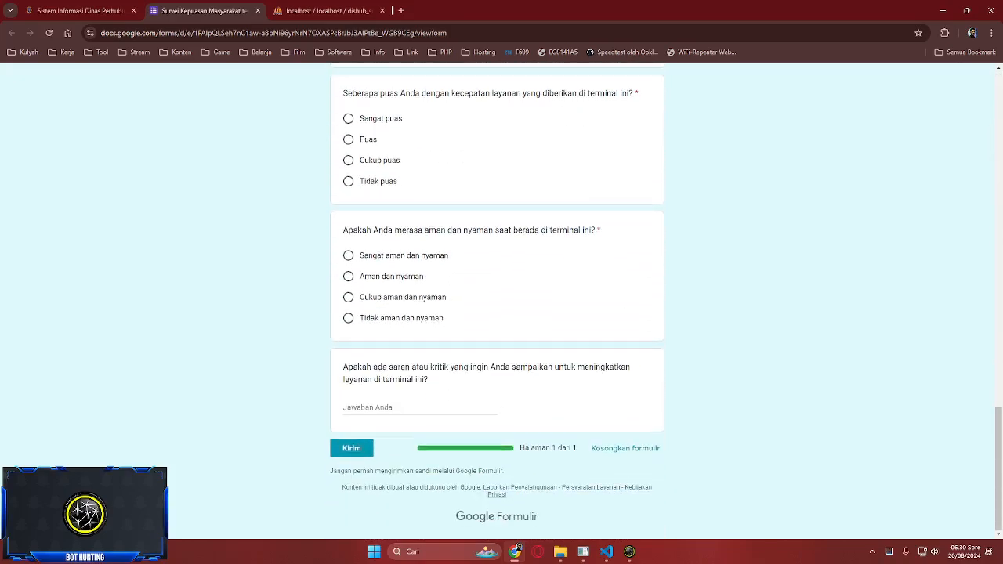
scroll(498, 313, "up", 10)
scroll(498, 314, "up", 3)
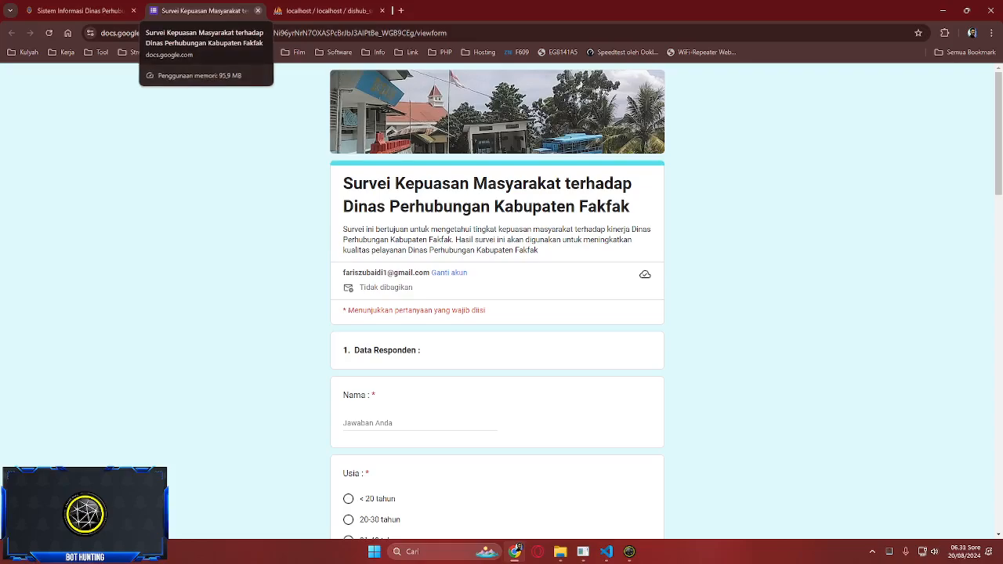
left_click(258, 10)
- Visit the About page, then go back to the DISHUB FAKFAK home page
scroll(501, 313, "up", 7)
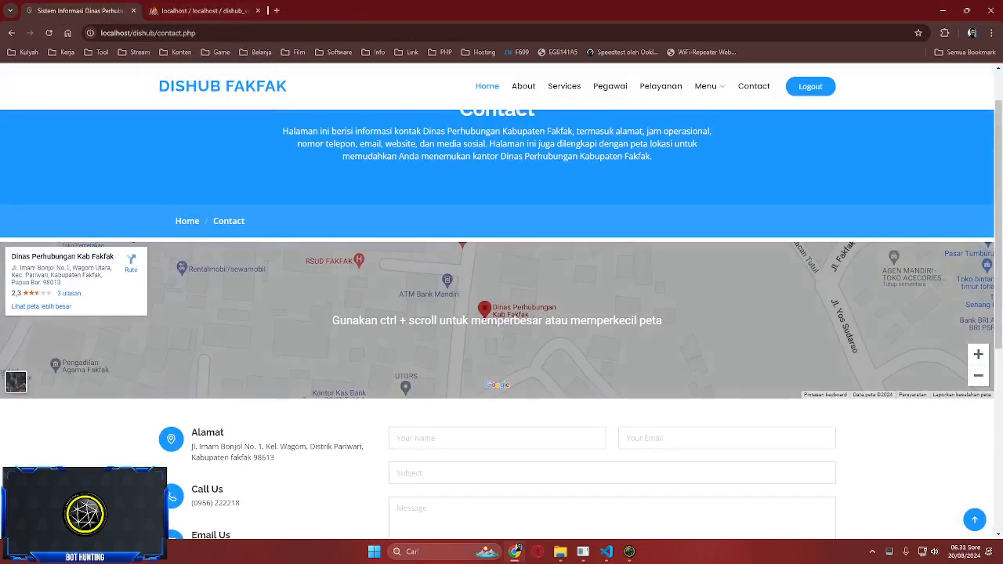
left_click(522, 86)
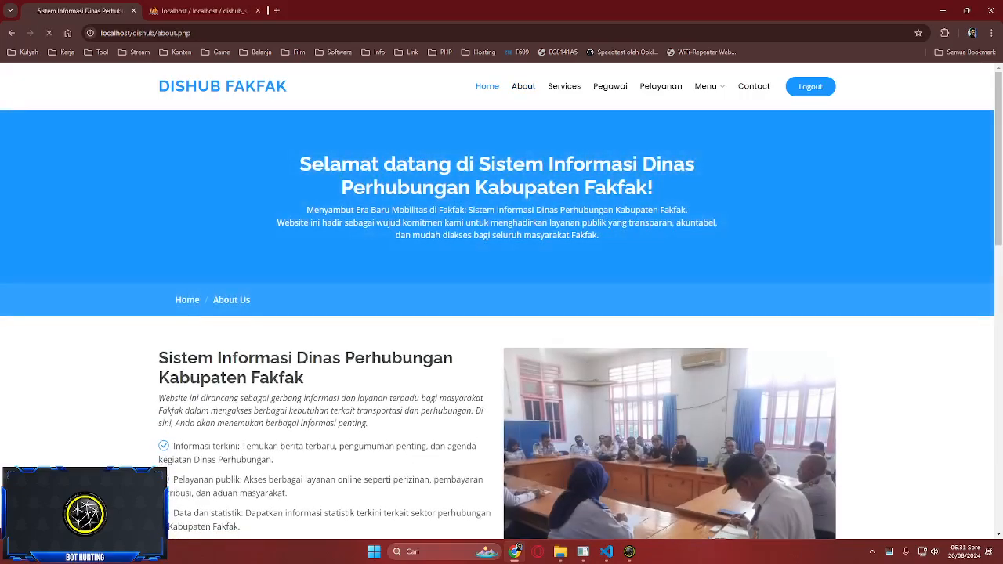
left_click(487, 86)
- Scroll through the home page sections and return to the top hero banner
scroll(501, 314, "down", 4)
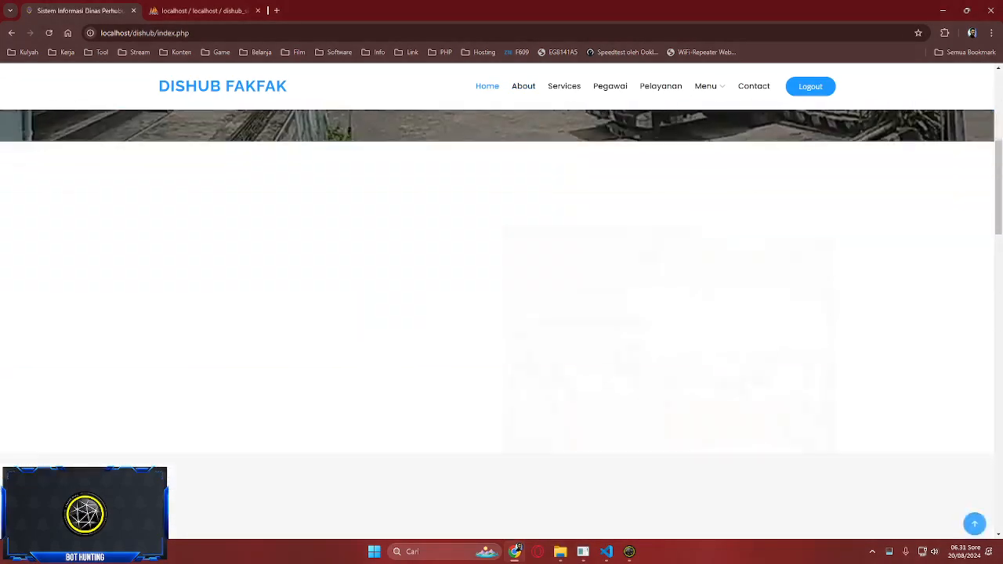
scroll(502, 313, "down", 4)
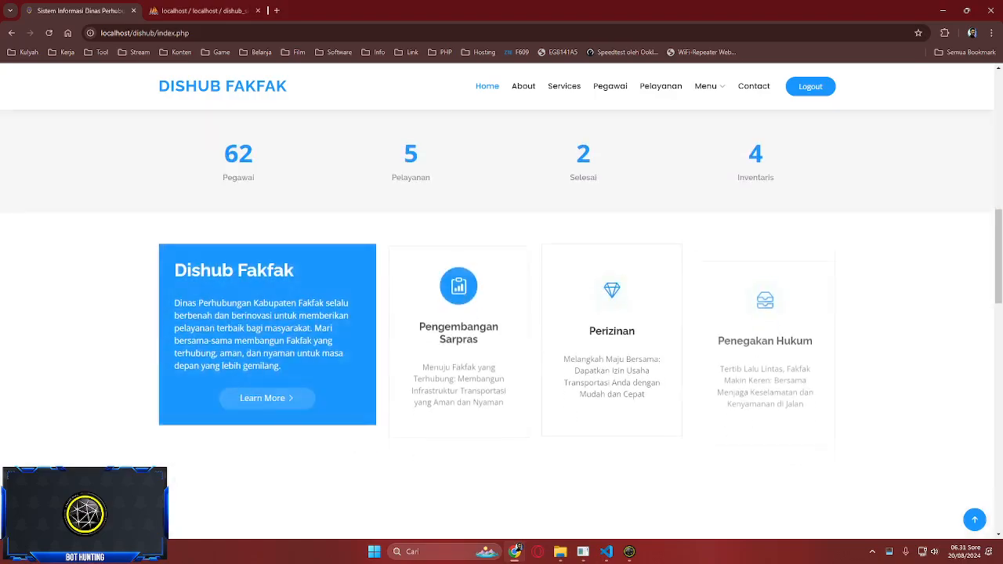
scroll(501, 313, "down", 5)
scroll(501, 313, "down", 8)
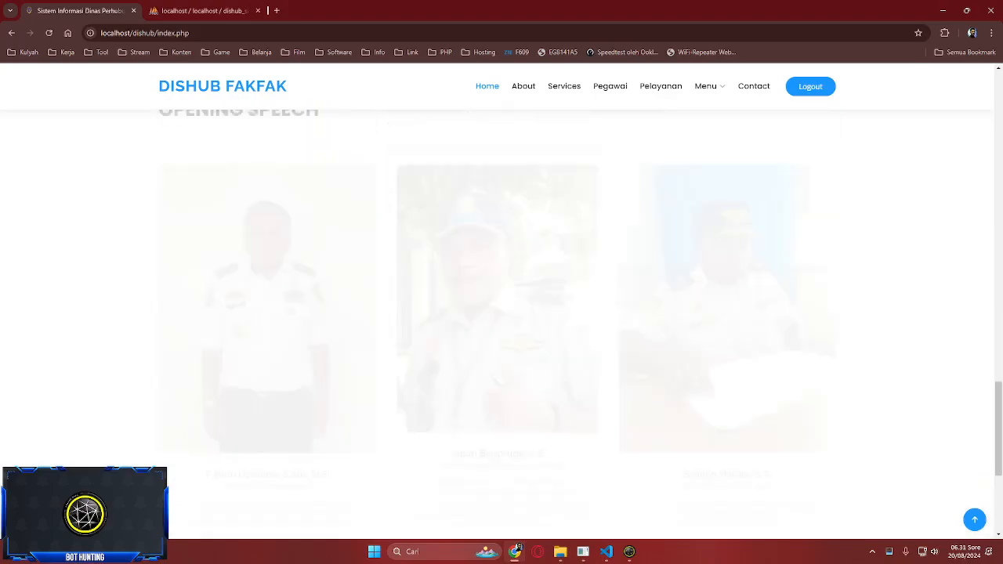
scroll(501, 313, "up", 6)
scroll(501, 313, "up", 10)
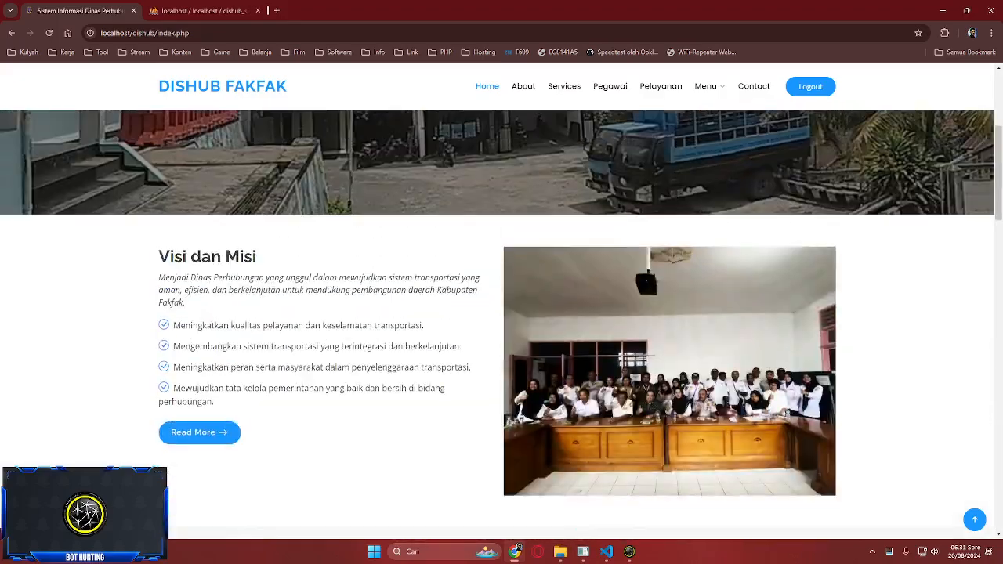
scroll(501, 314, "down", 4)
scroll(502, 314, "down", 10)
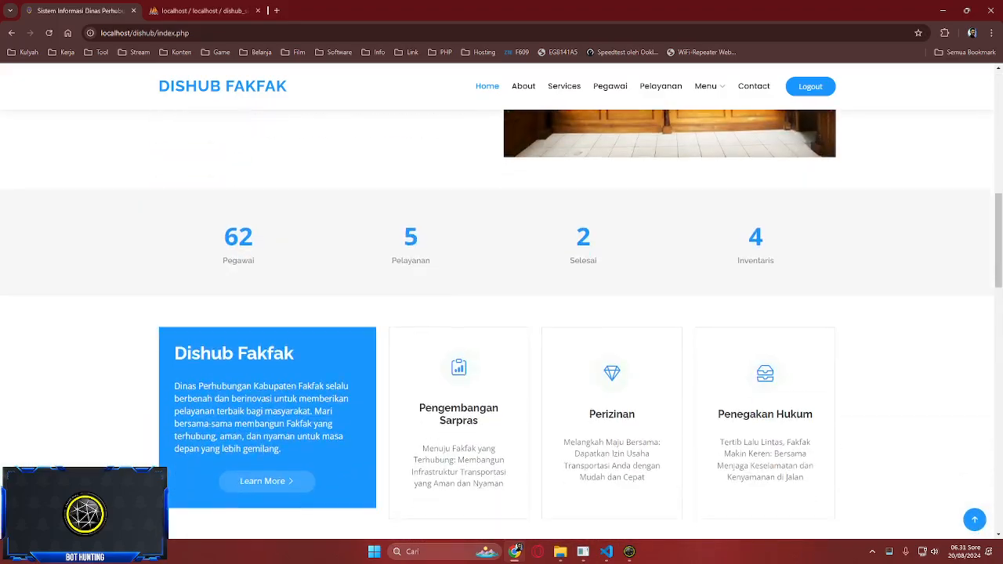
scroll(501, 313, "up", 12)
scroll(501, 313, "up", 3)
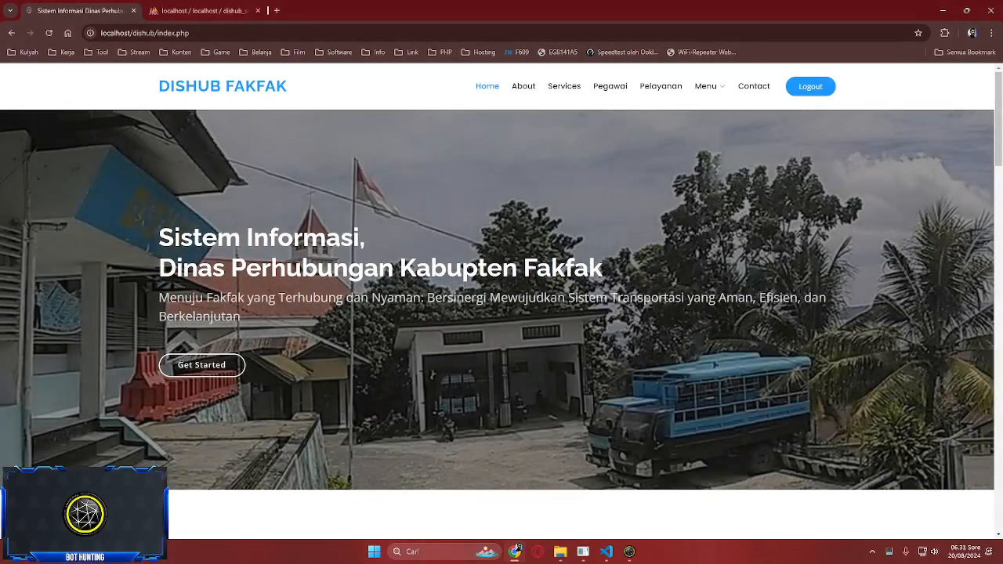
scroll(501, 313, "down", 5)
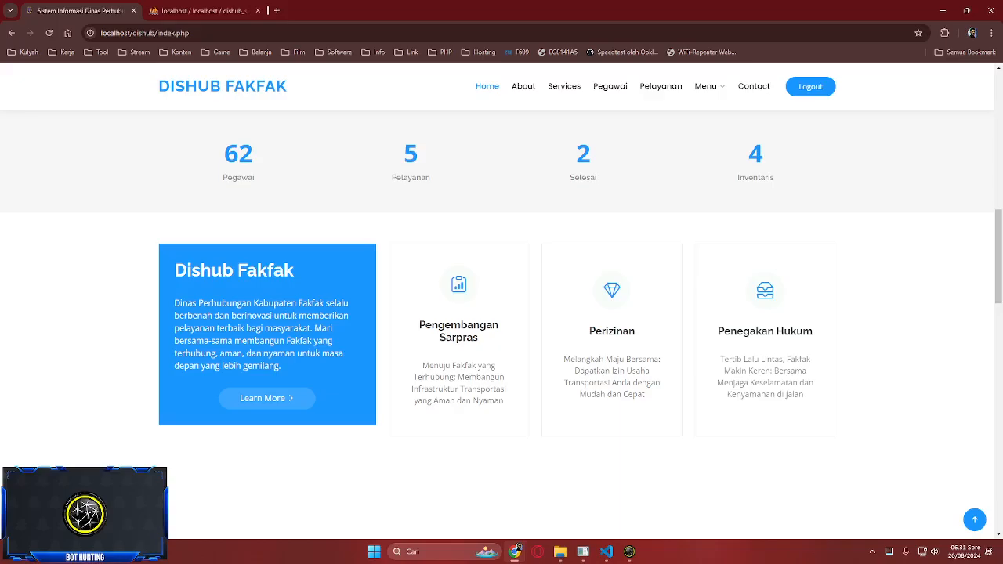
scroll(501, 314, "down", 12)
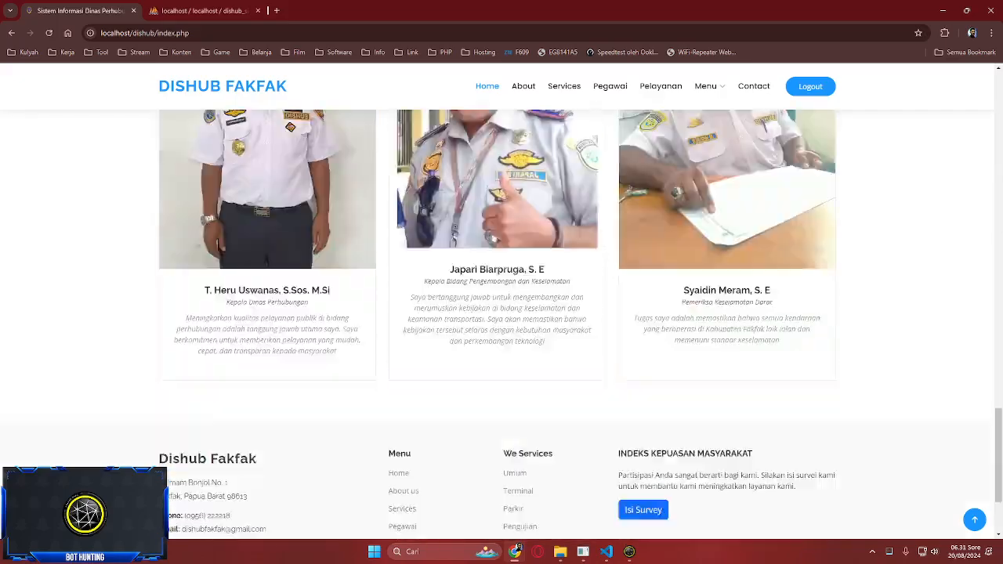
scroll(501, 313, "down", 2)
scroll(502, 325, "up", 16)
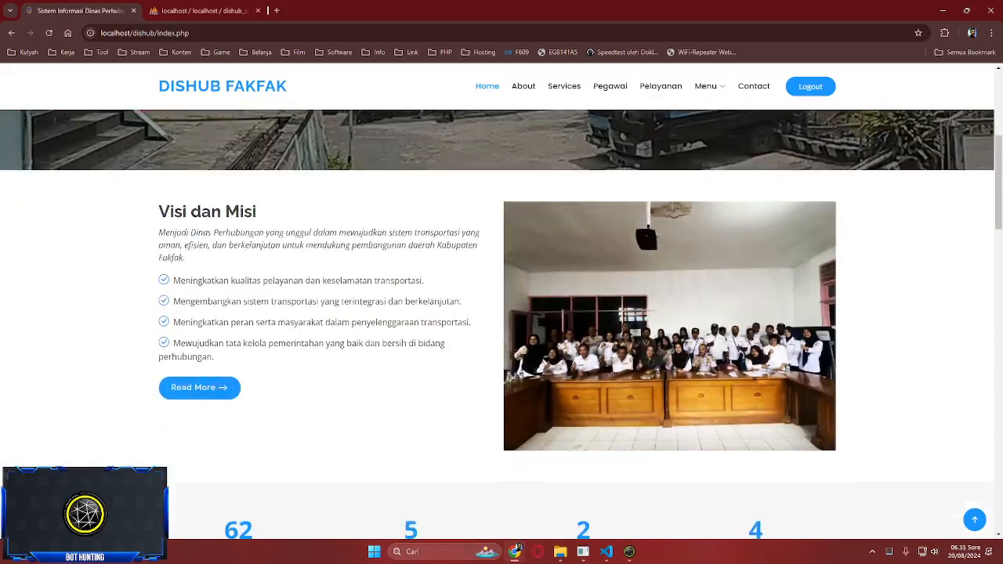
scroll(501, 325, "down", 4)
scroll(501, 325, "up", 3)
scroll(501, 325, "up", 6)
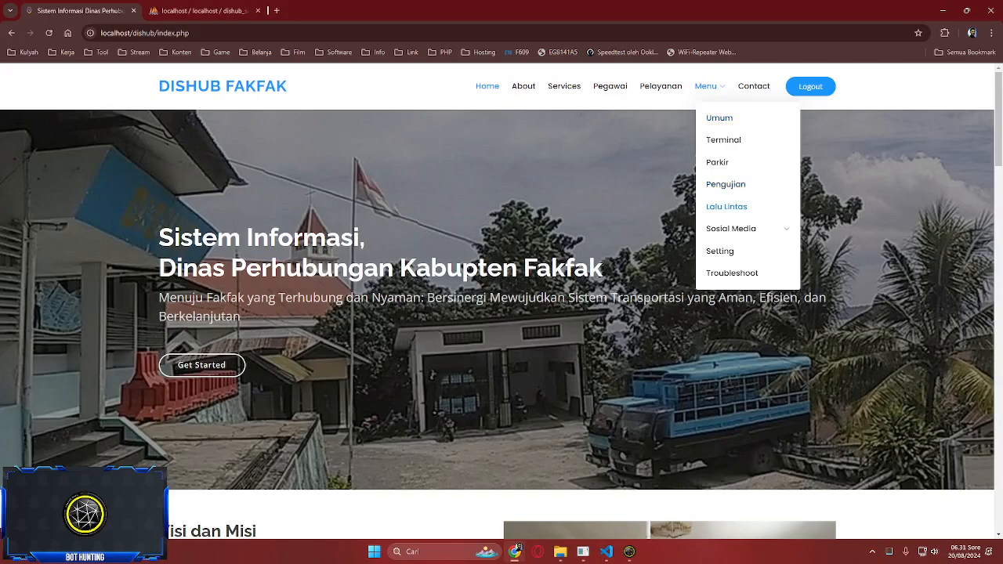
mouse_move(730, 228)
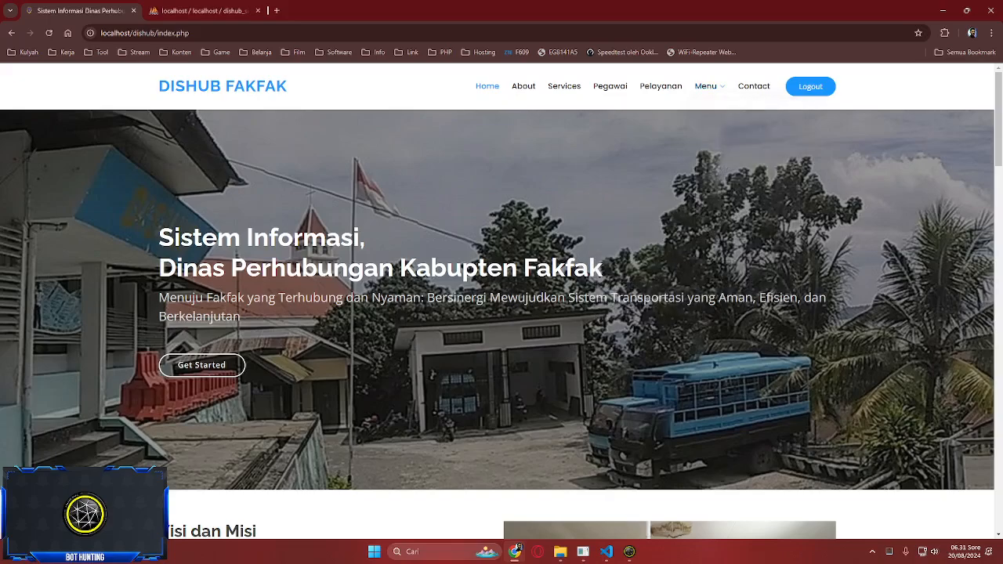
mouse_move(629, 551)
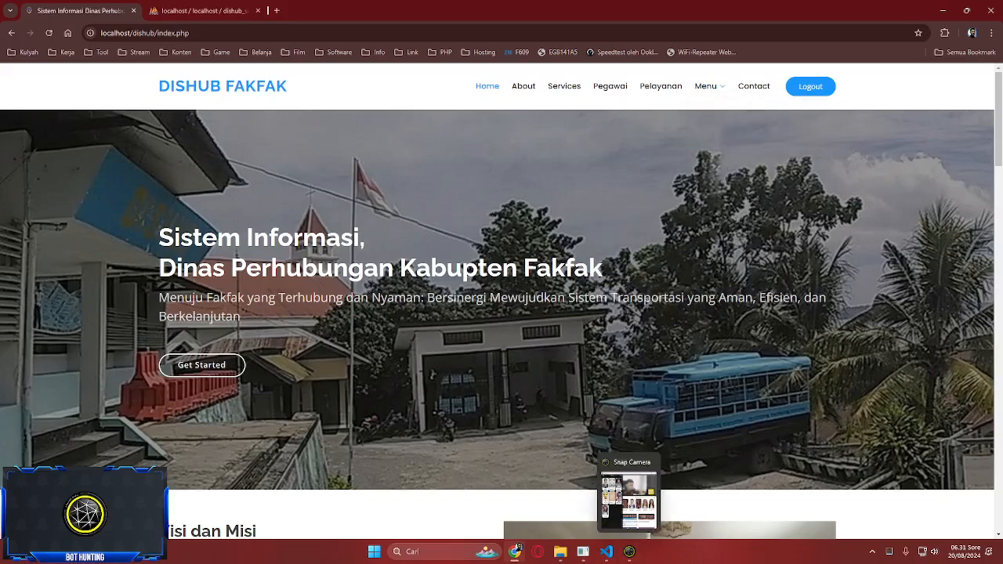
scroll(501, 313, "down", 5)
scroll(501, 313, "up", 5)
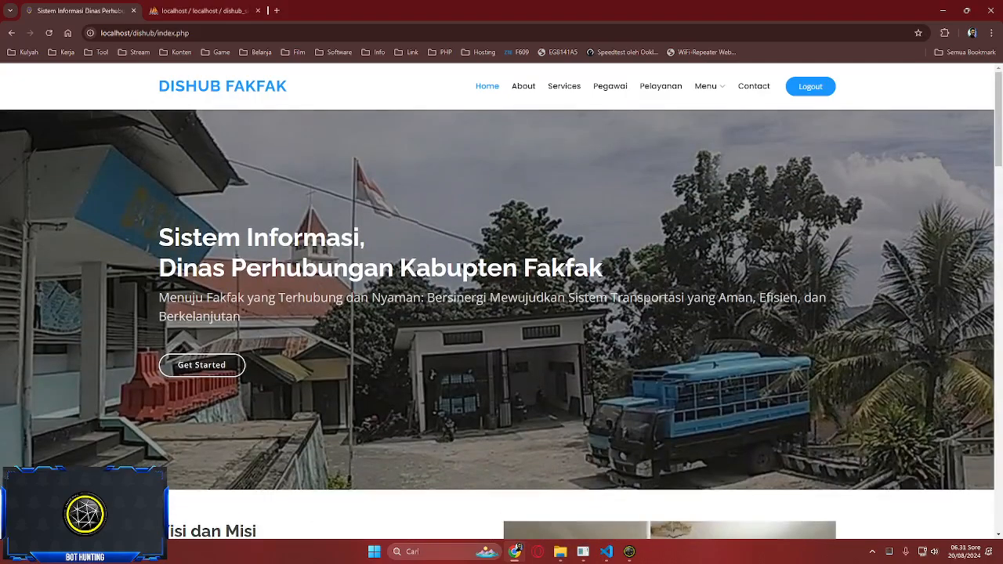
- Close the Snap Camera app and reload the DISHUB FAKFAK home page with F5
left_click(629, 551)
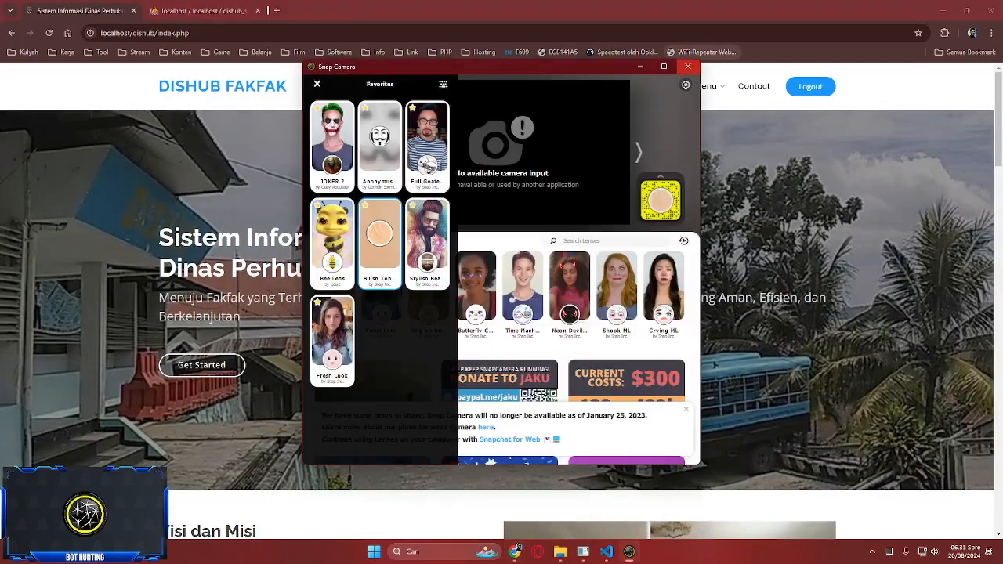
left_click(688, 66)
left_click(872, 551)
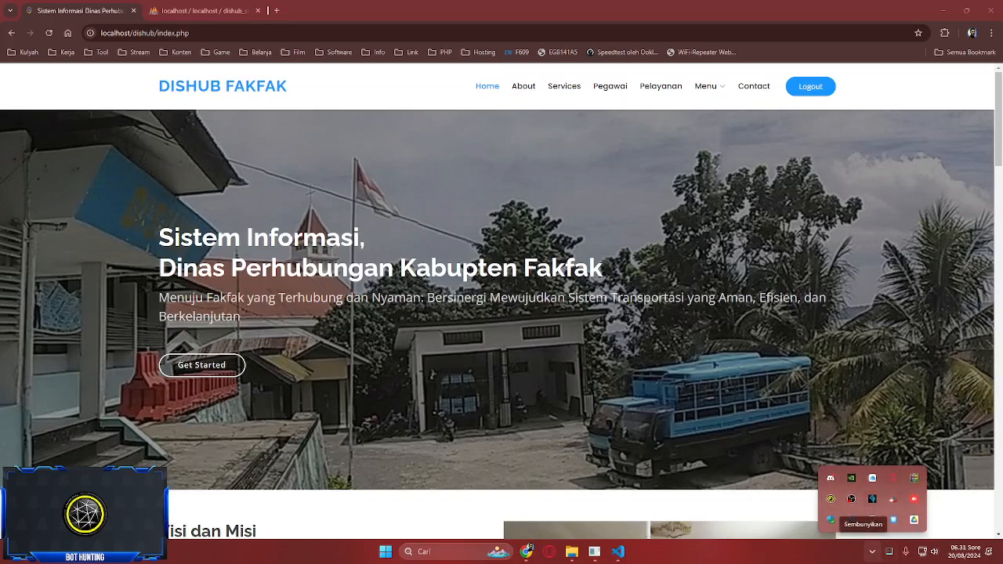
key("F5")
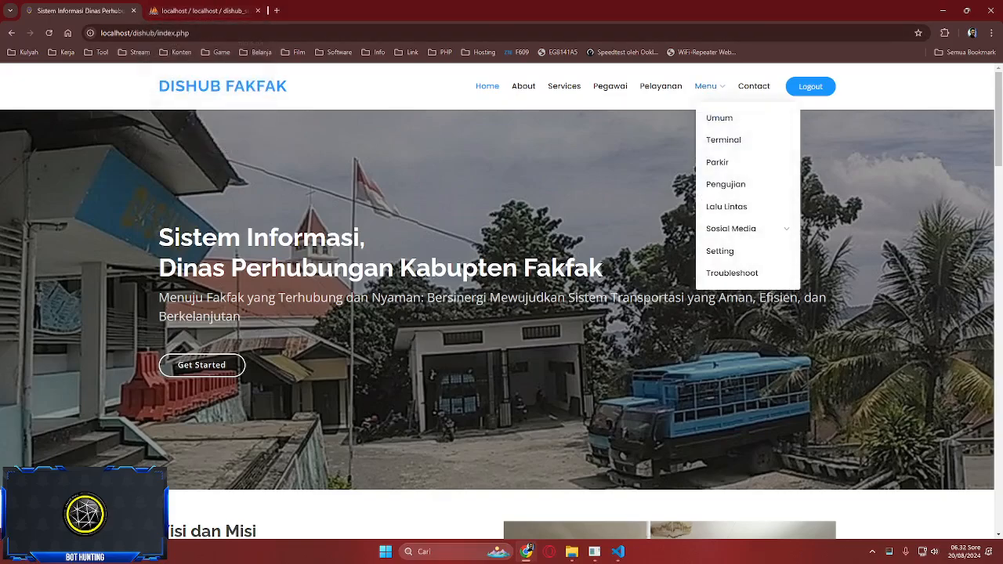
- Open the Terminal subsystem page from the menu
left_click(723, 139)
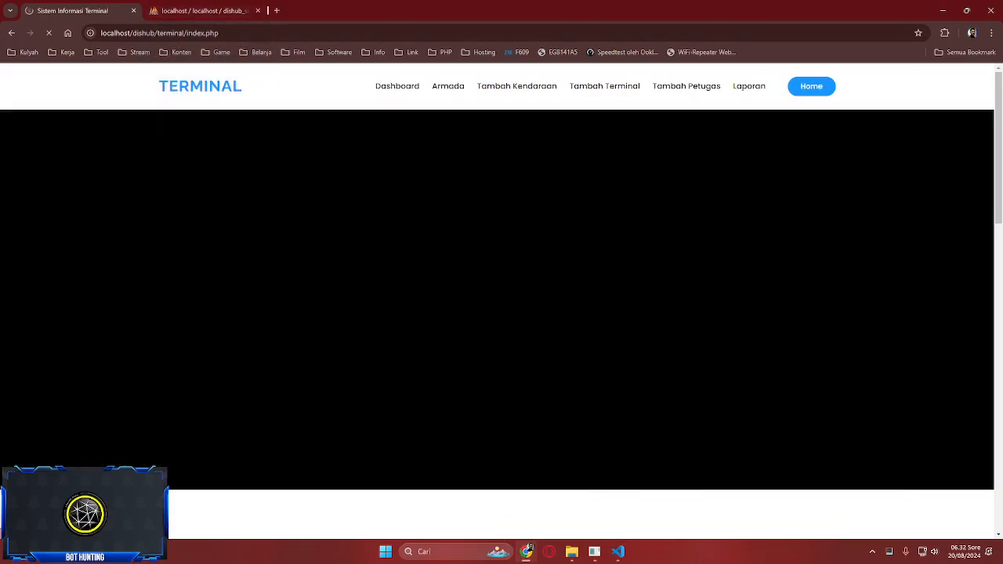
scroll(502, 300, "down", 2)
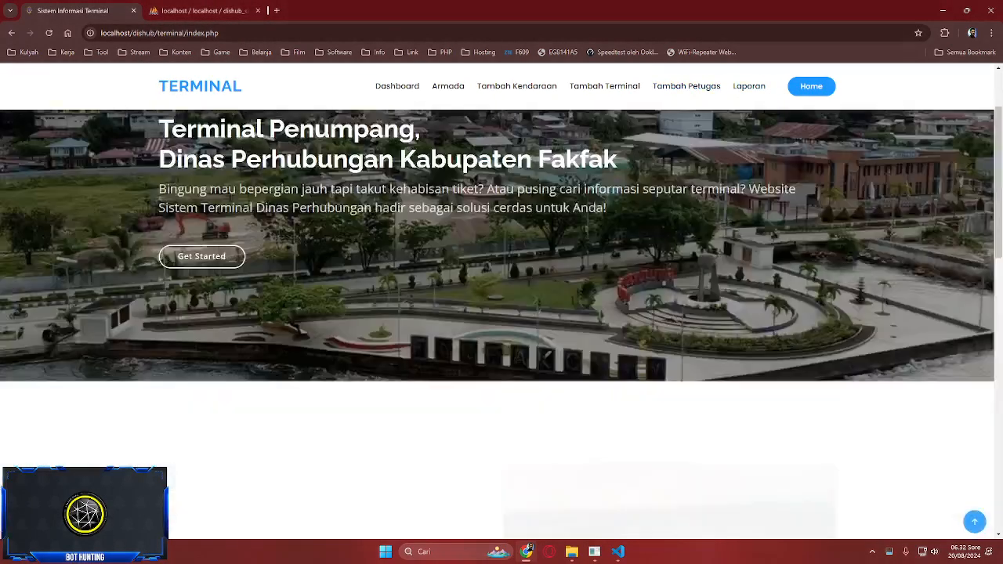
scroll(501, 300, "up", 2)
- View the Tambah Kendaraan vehicle page, then scroll through the Tambah Petugas staff page
left_click(516, 87)
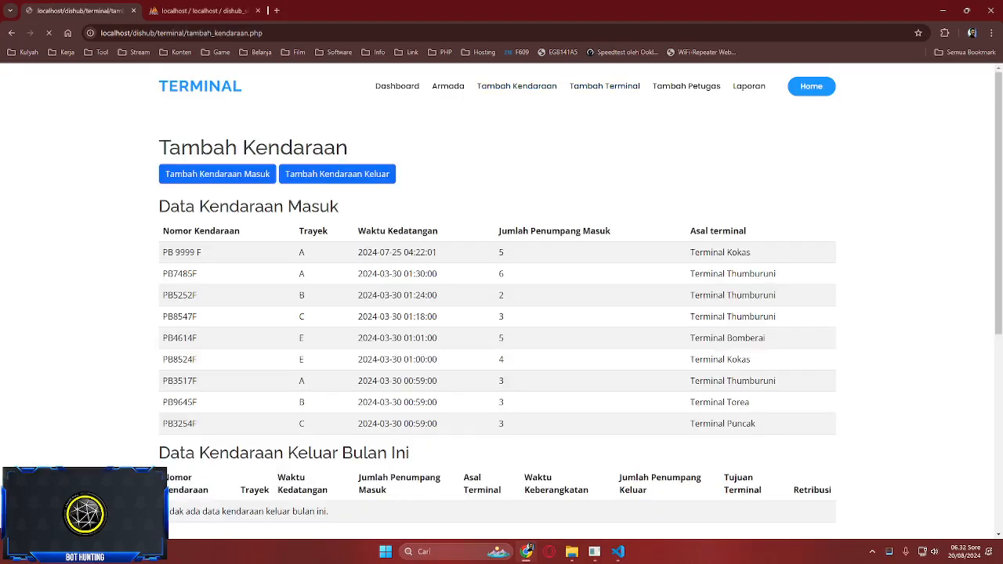
left_click(687, 86)
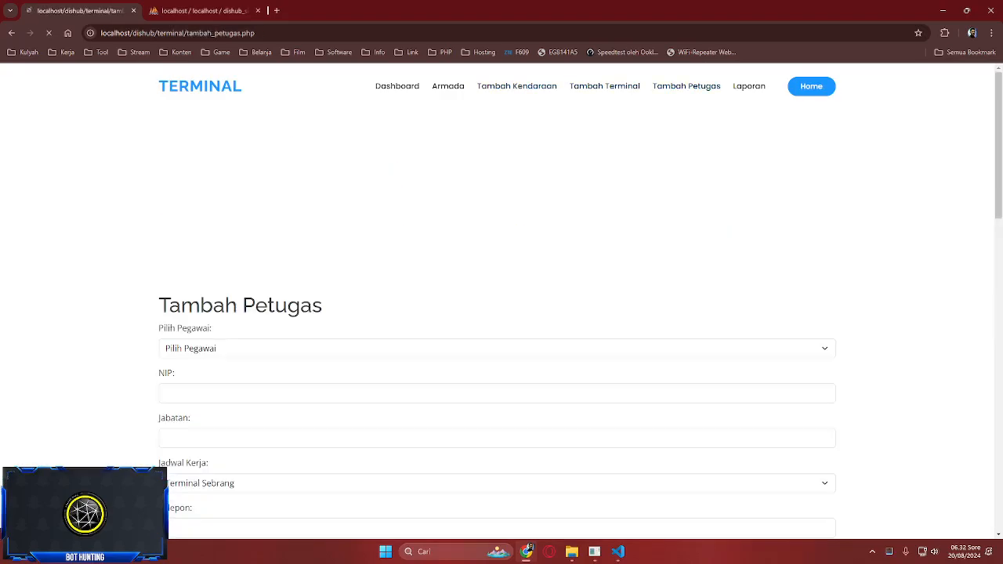
scroll(501, 313, "down", 3)
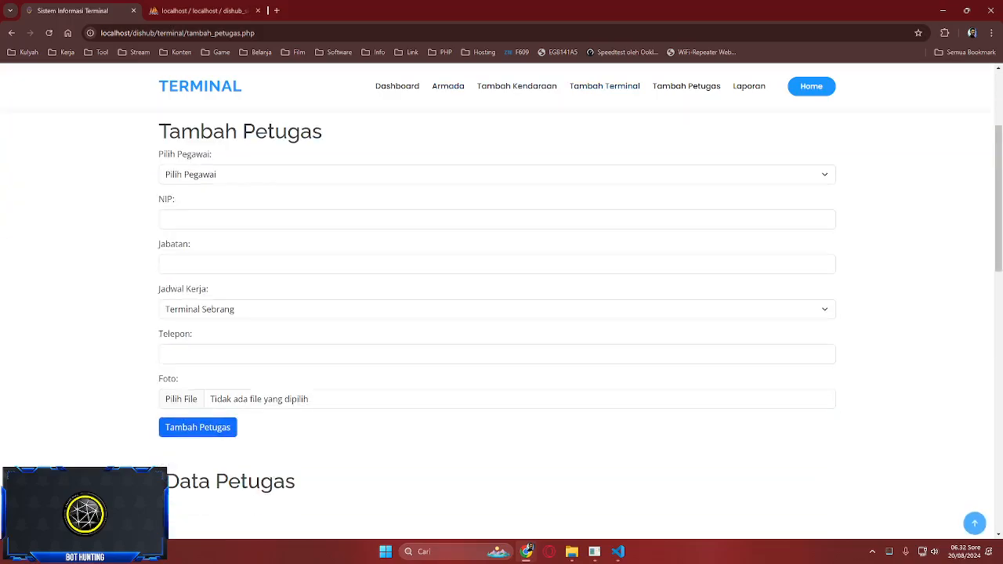
scroll(502, 313, "down", 5)
scroll(501, 314, "down", 5)
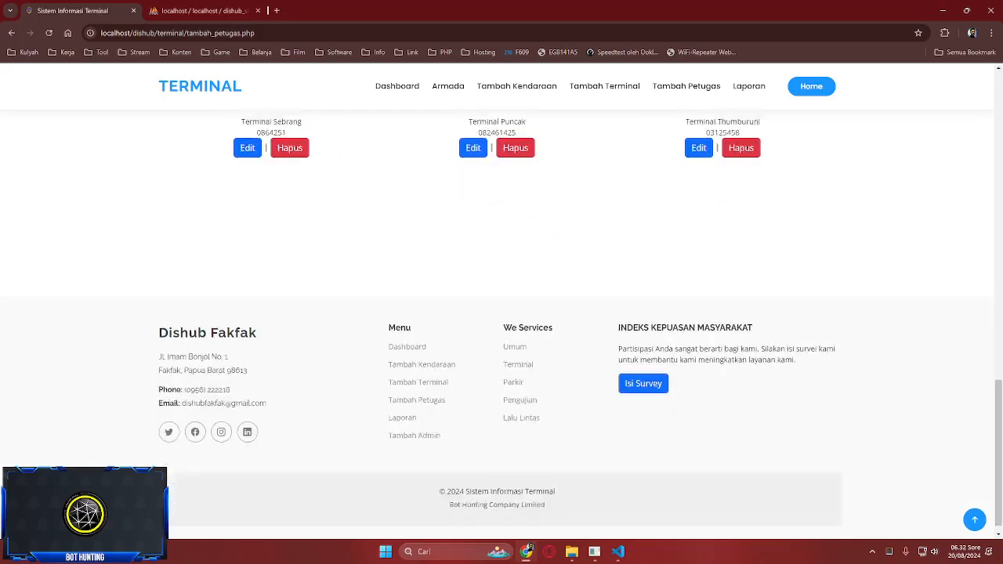
scroll(502, 313, "up", 10)
scroll(501, 313, "down", 3)
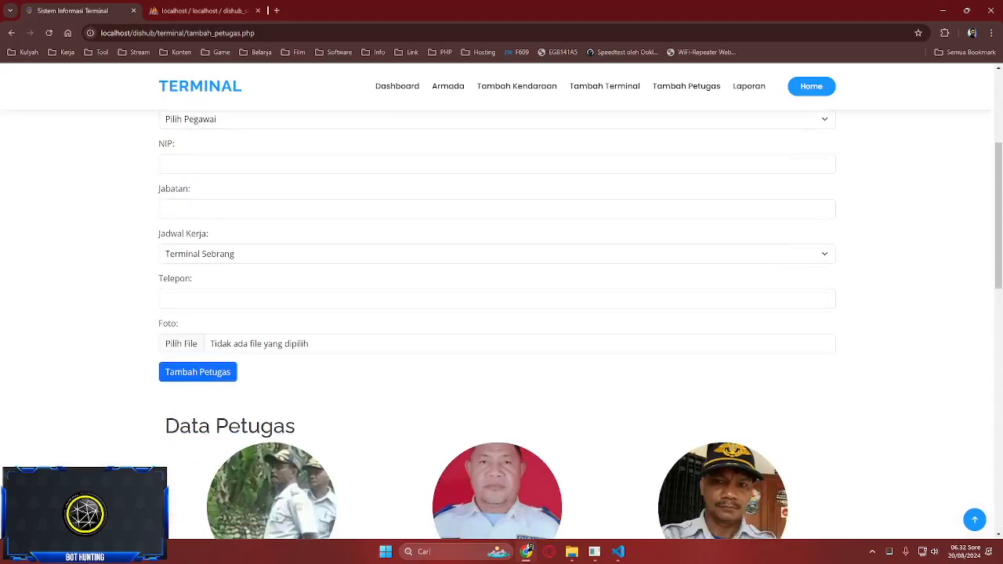
scroll(502, 313, "up", 3)
- Return to the Terminal Dashboard and bring OBS Studio to the front from the tray
left_click(811, 86)
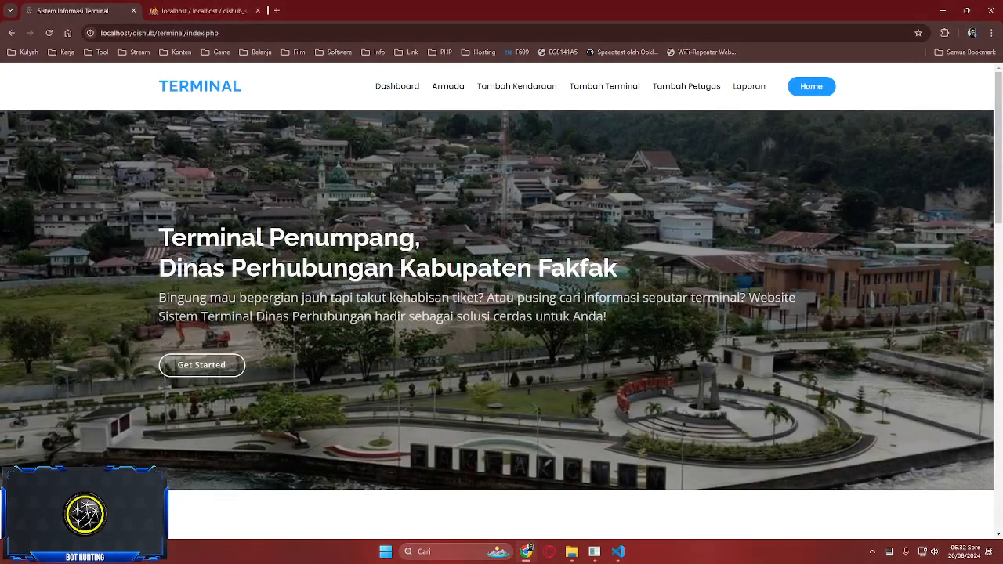
left_click(871, 551)
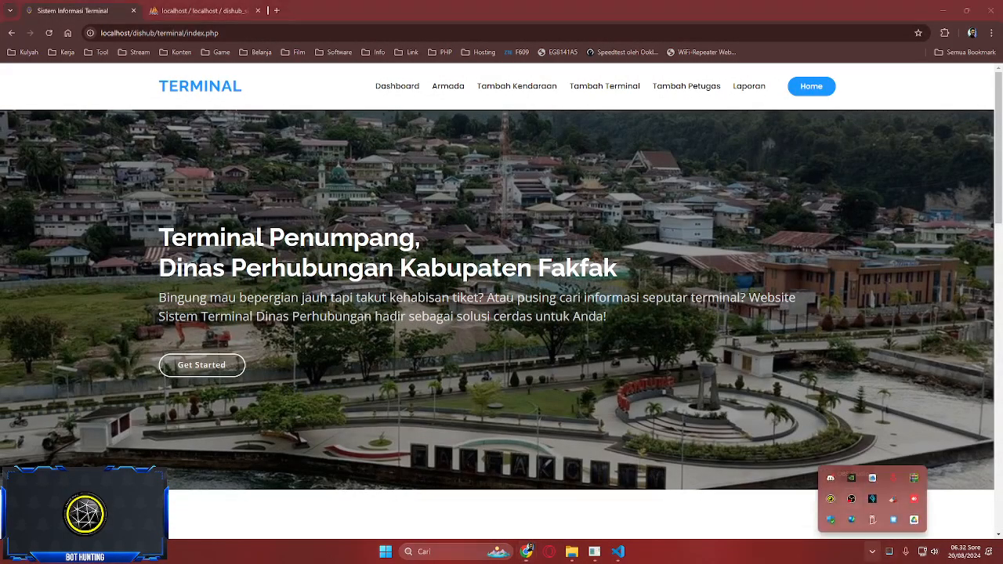
left_click(850, 499)
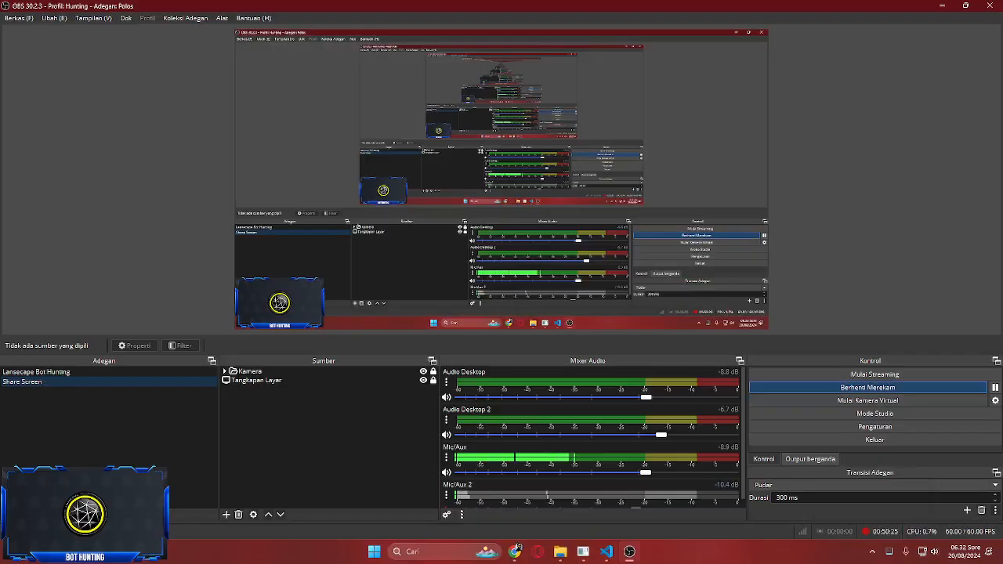